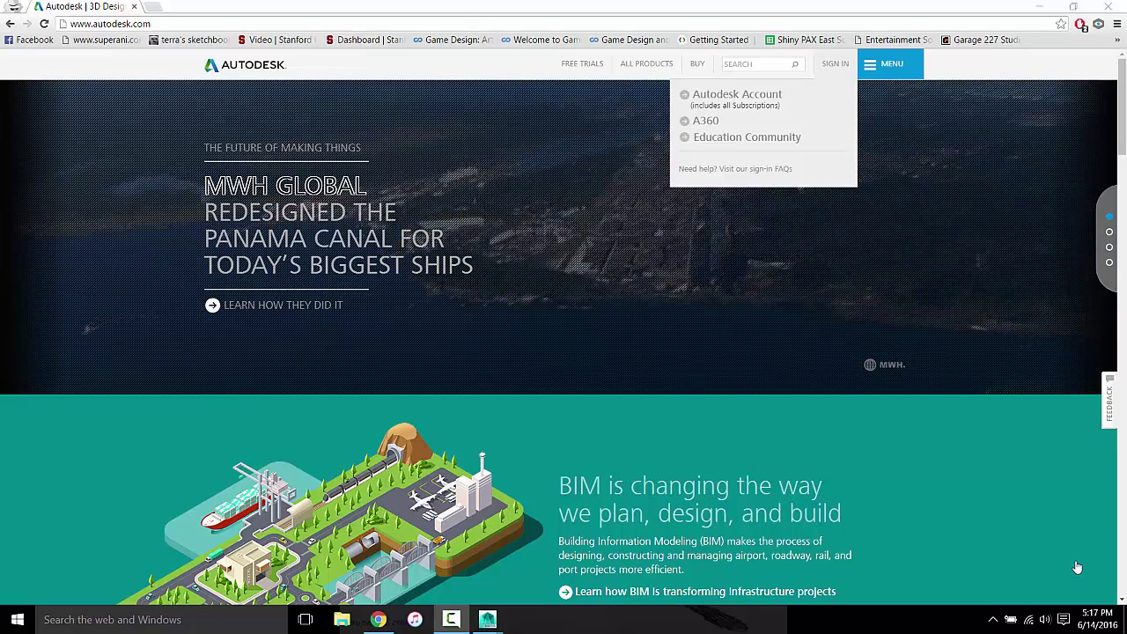
Choose Education Community under SIGN IN on autodesk.com
left_click(244, 24)
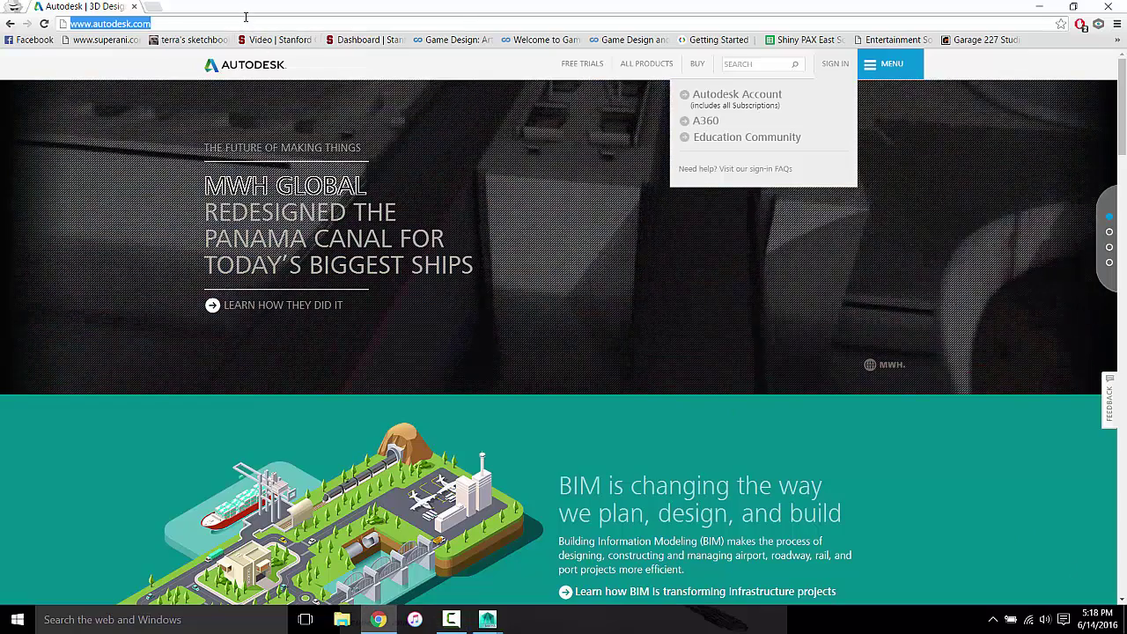
left_click(837, 65)
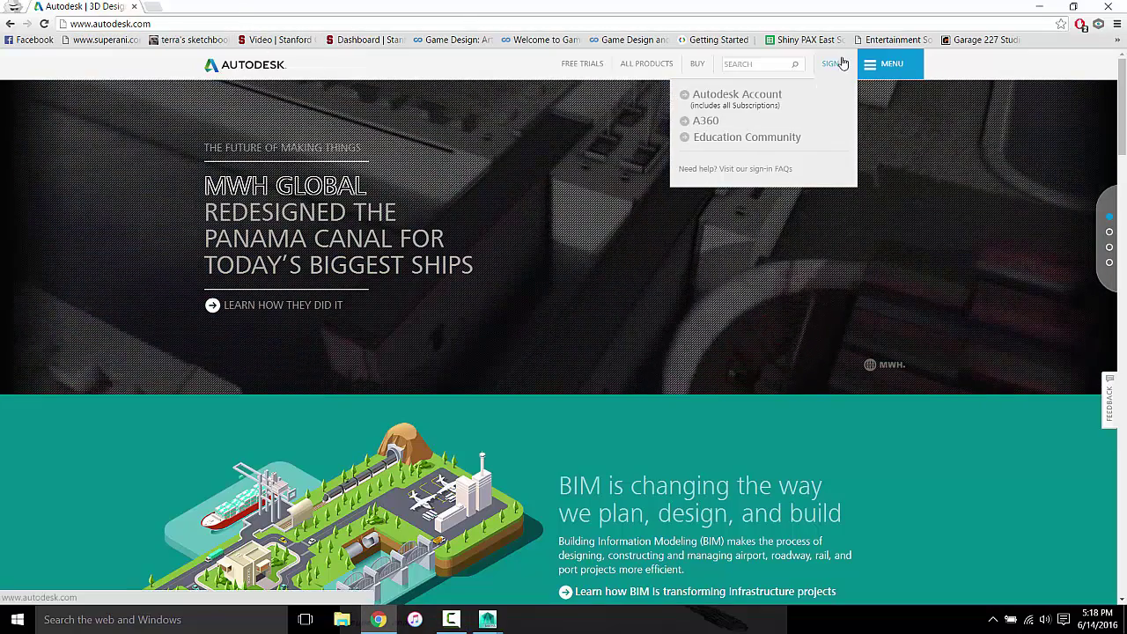
left_click(837, 65)
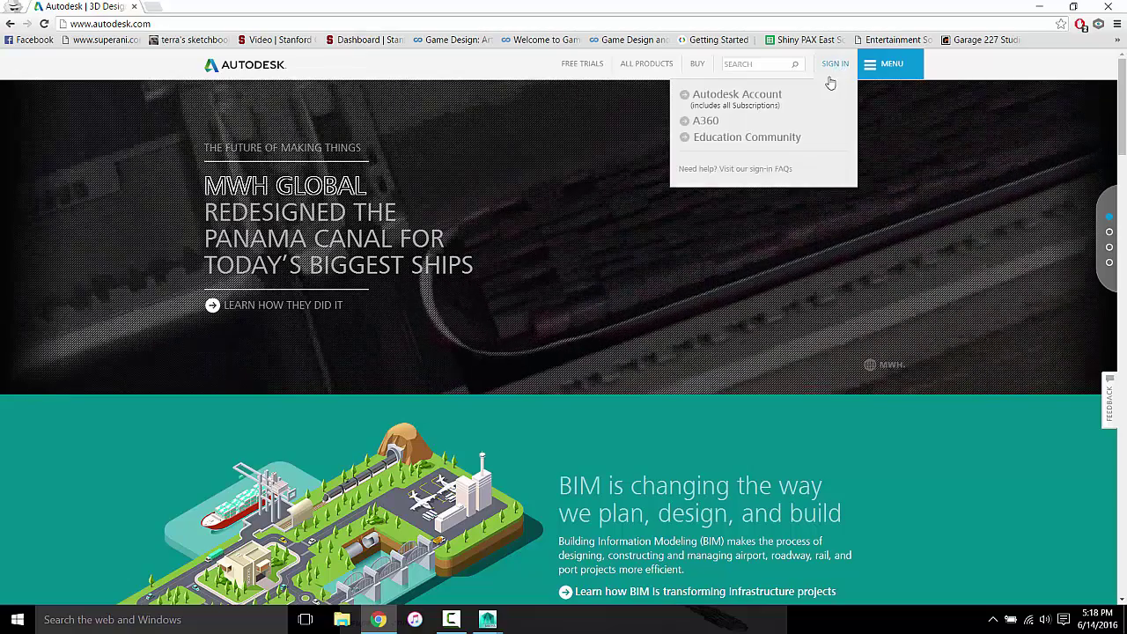
left_click(779, 141)
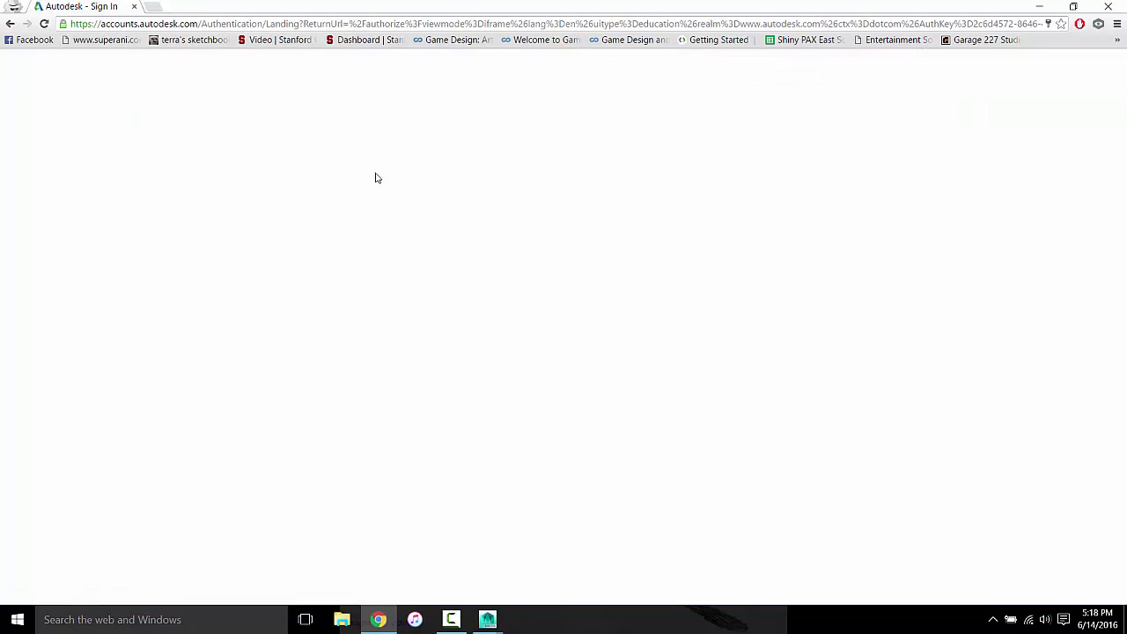
Sign in with the saved account credentials, with Keep me signed in ticked
left_click(466, 154)
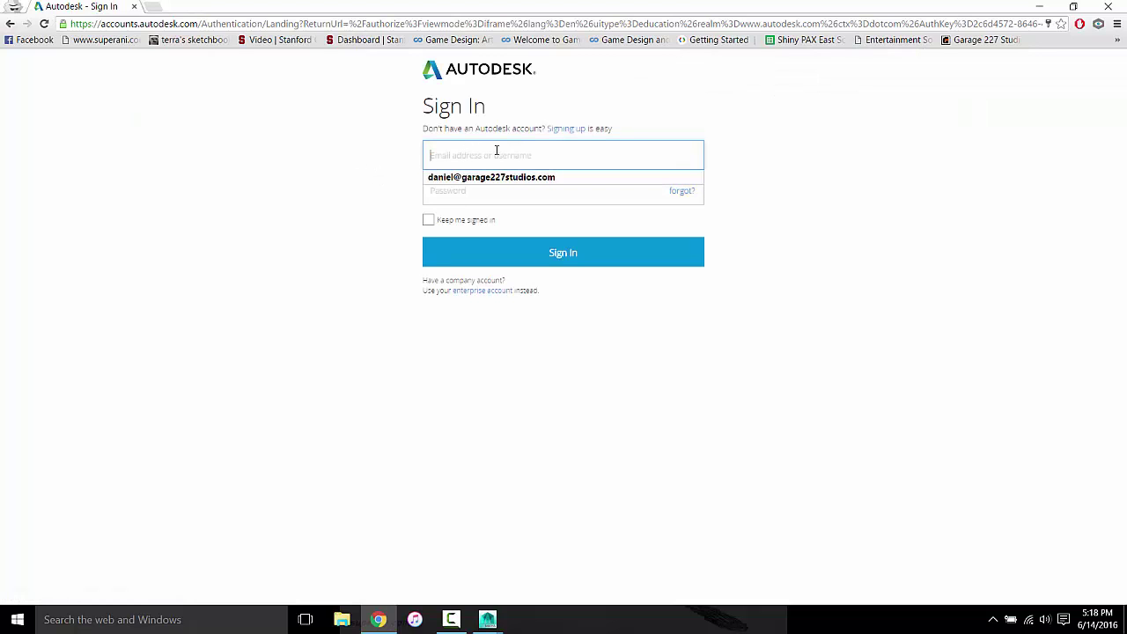
left_click(619, 178)
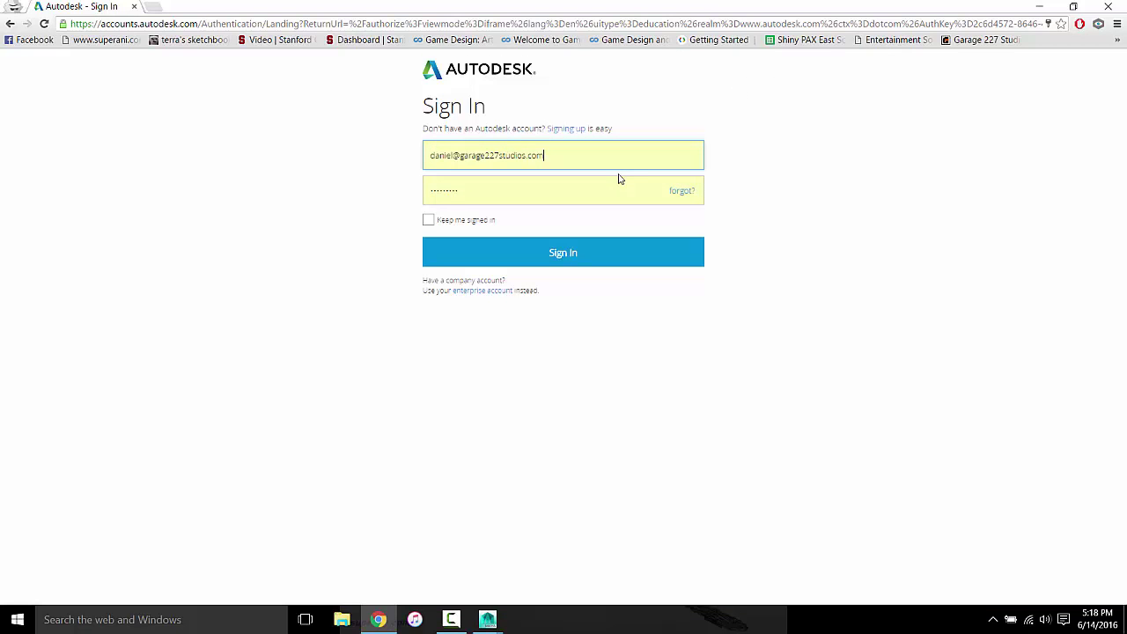
left_click(429, 219)
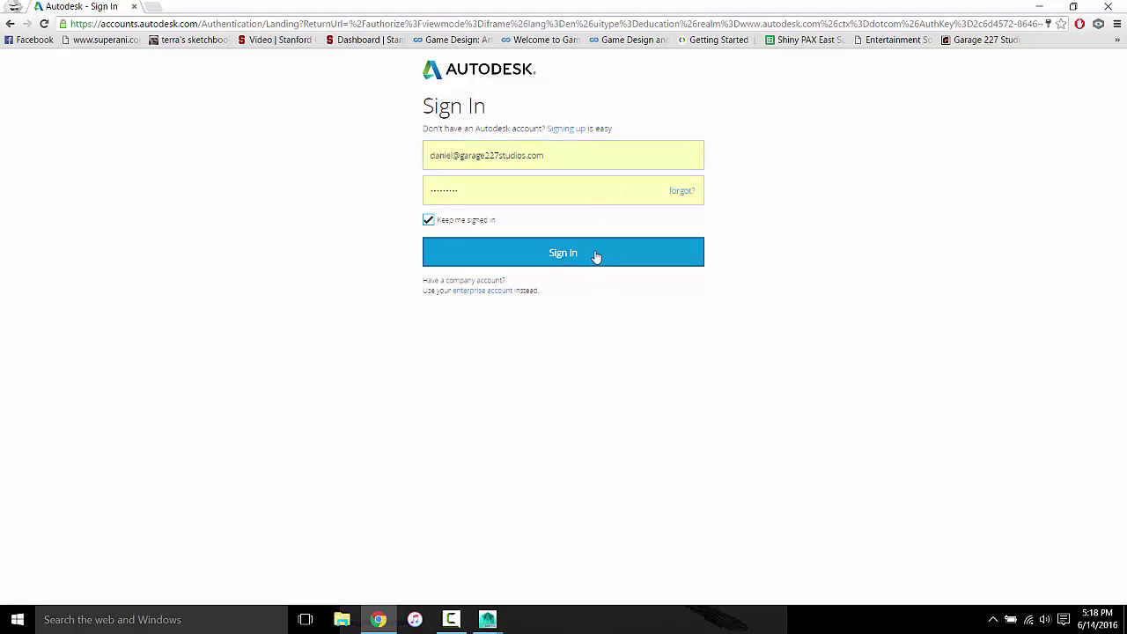
left_click(557, 258)
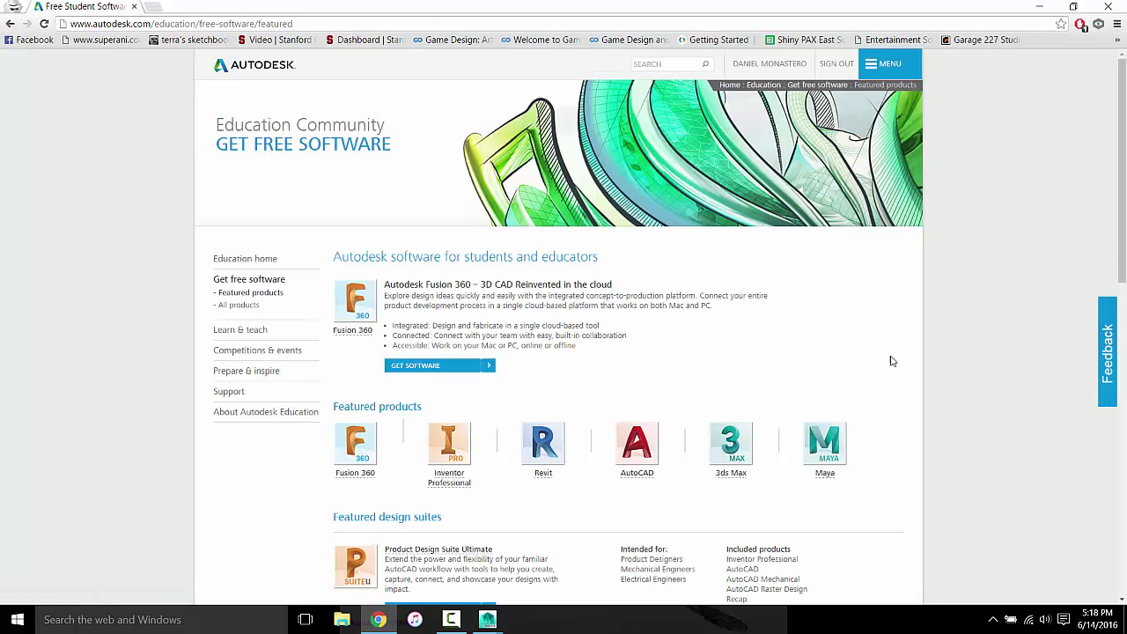
Open Maya from the Featured products list to reach its free download page
scroll(921, 315, "down", 1)
scroll(975, 275, "down", 2)
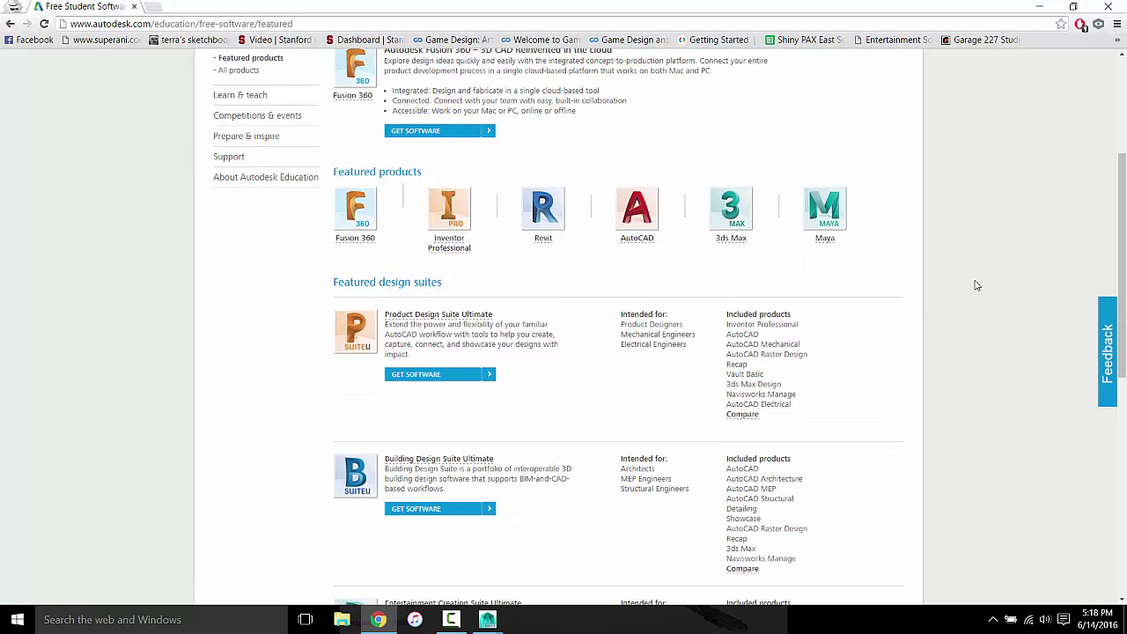
scroll(973, 289, "up", 1)
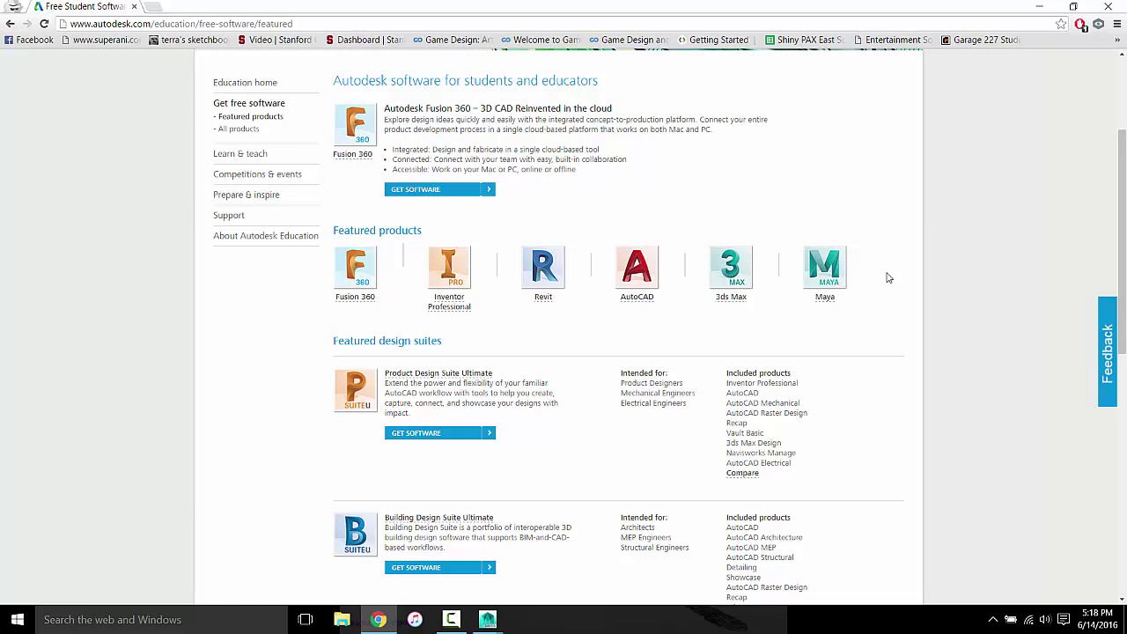
scroll(814, 287, "up", 3)
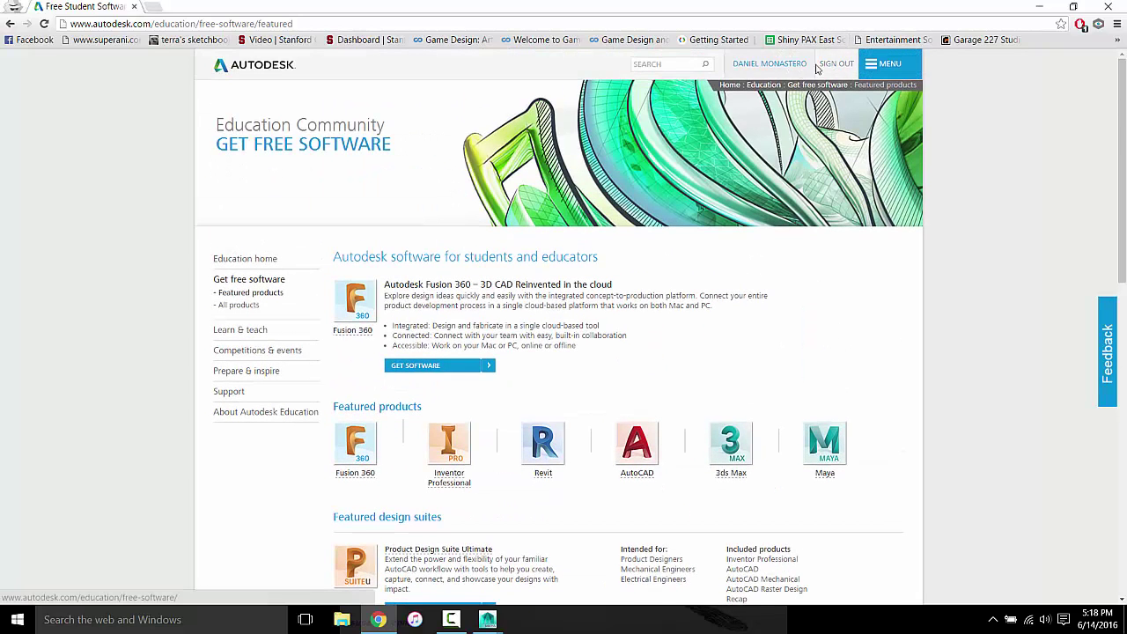
scroll(966, 294, "down", 1)
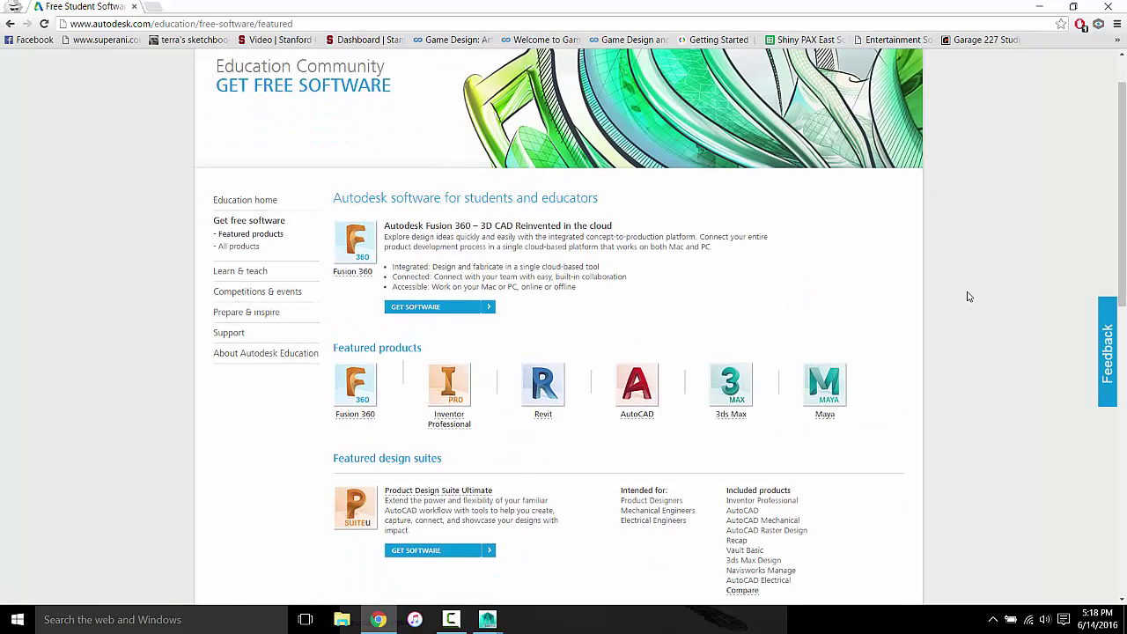
scroll(964, 264, "down", 3)
left_click(830, 224)
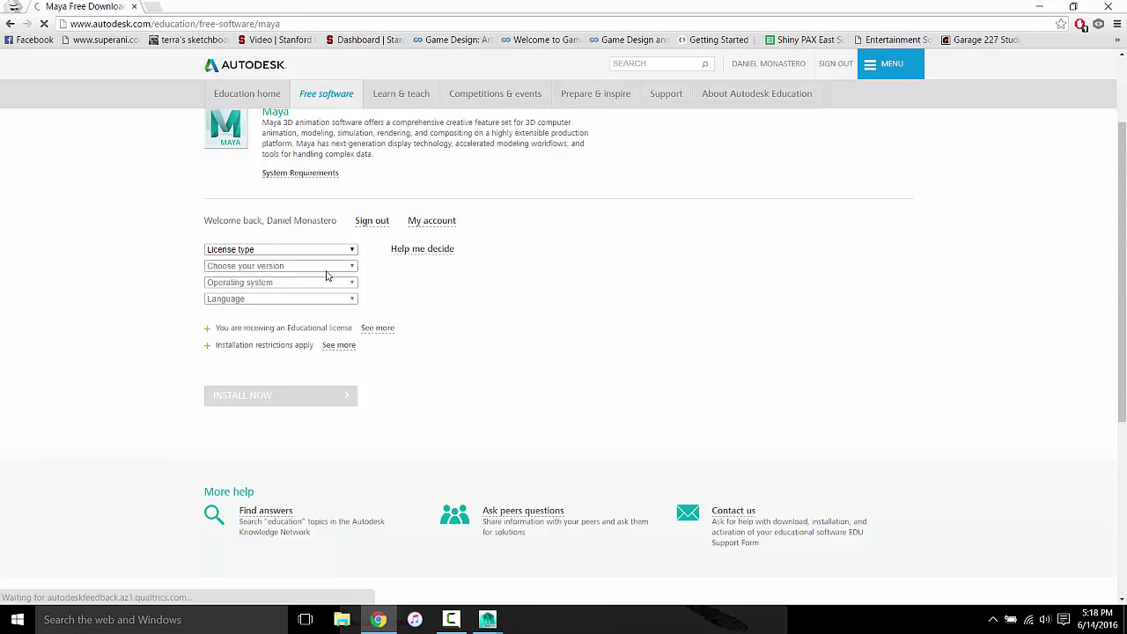
Choose Personal or individual use, Maya 2016 and Windows 64-bit in the download form
left_click(331, 252)
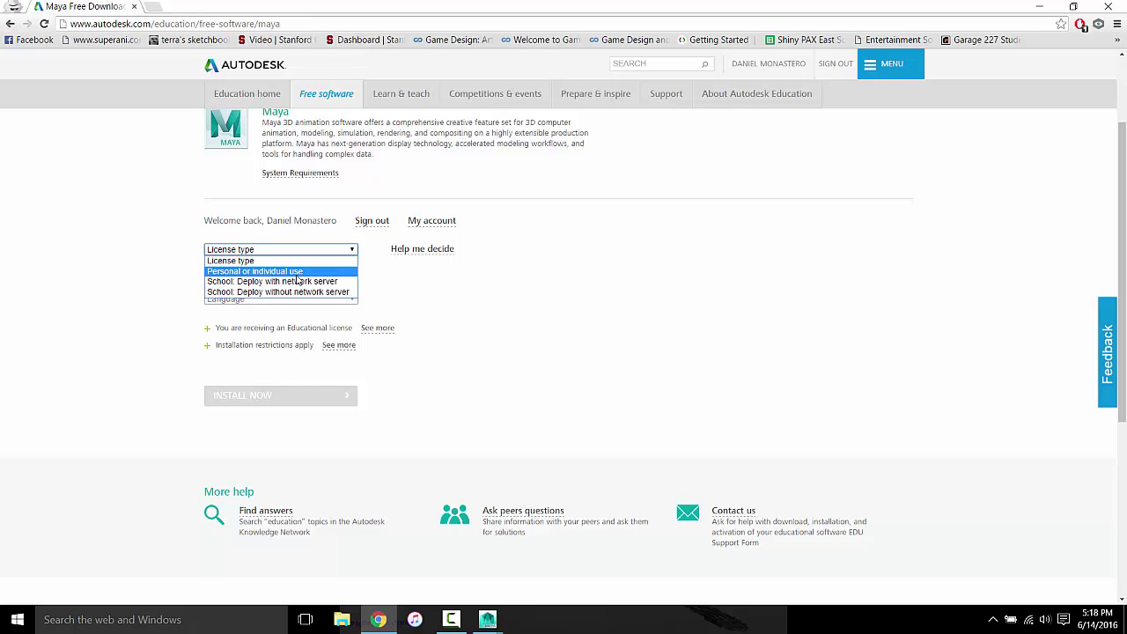
left_click(296, 273)
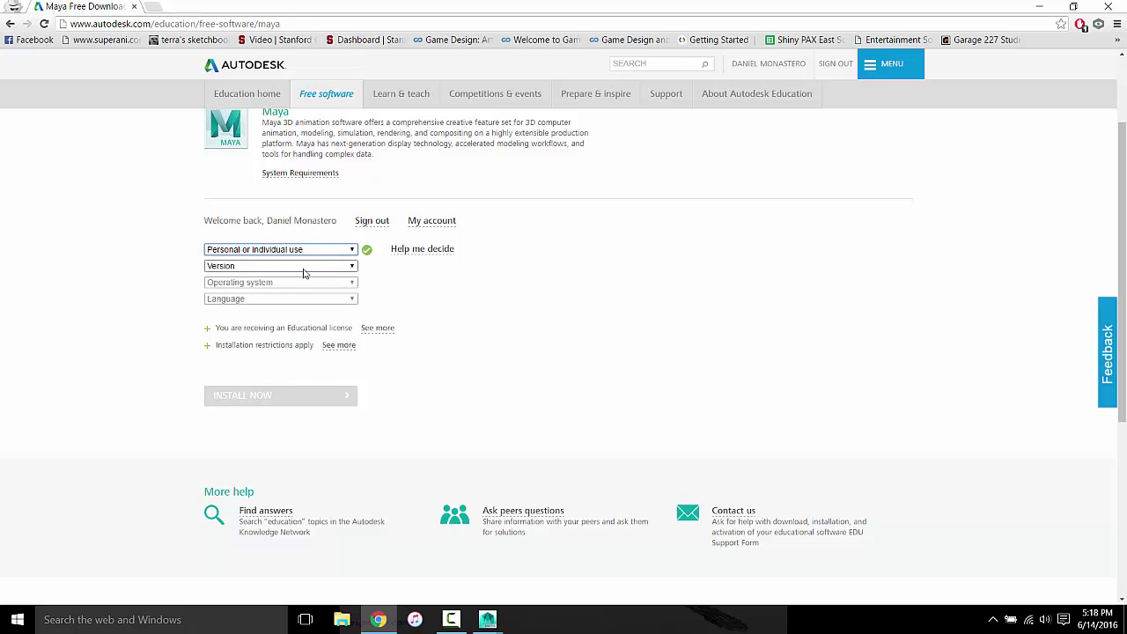
left_click(303, 269)
left_click(299, 306)
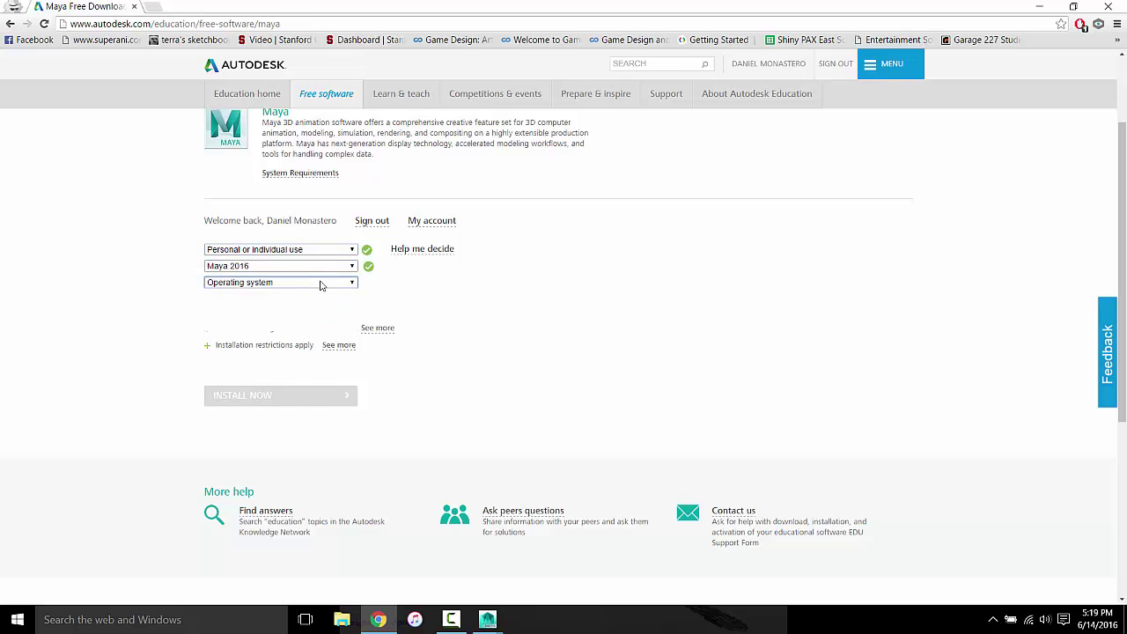
left_click(322, 284)
left_click(299, 299)
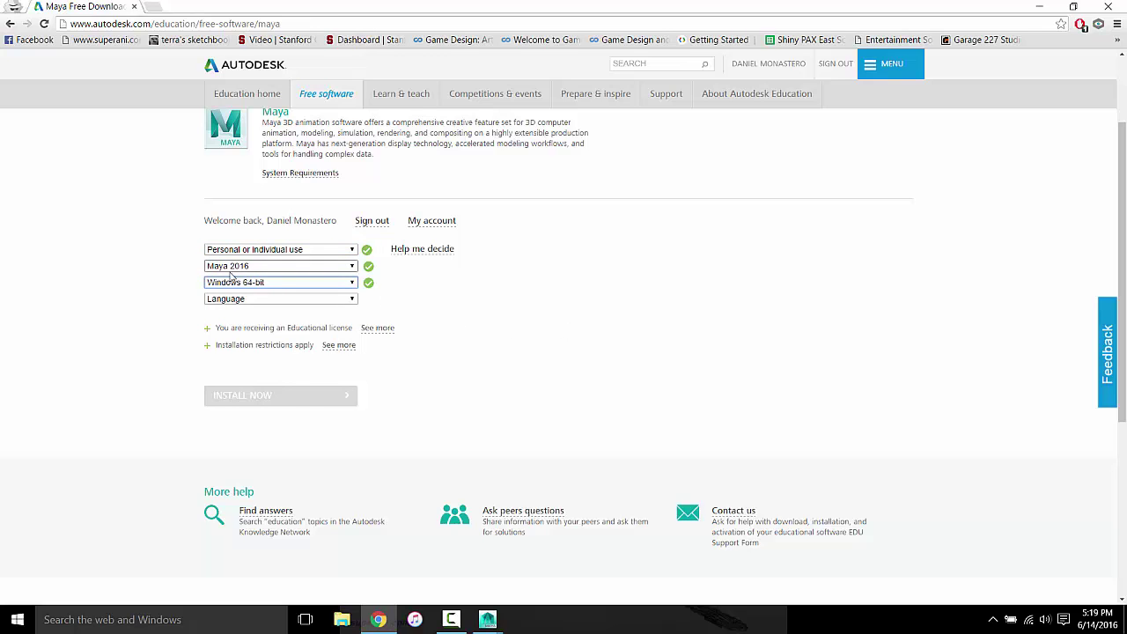
scroll(561, 317, "up", 2)
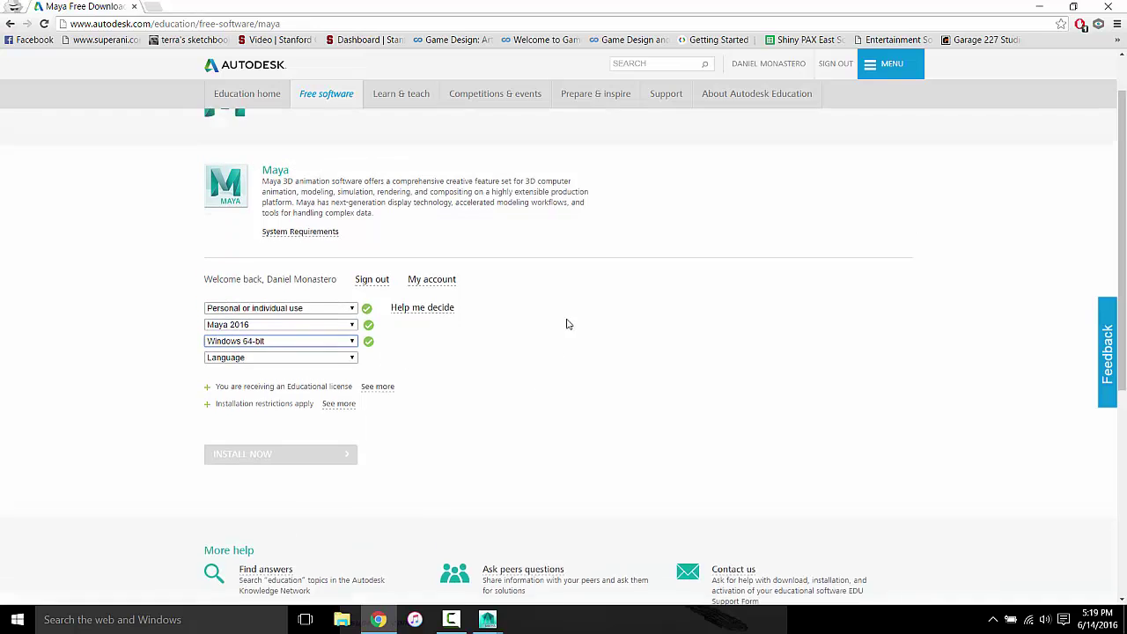
In a new tab, search 'maya 2016 extension 2' and open the Extension 2 download article
left_click(159, 8)
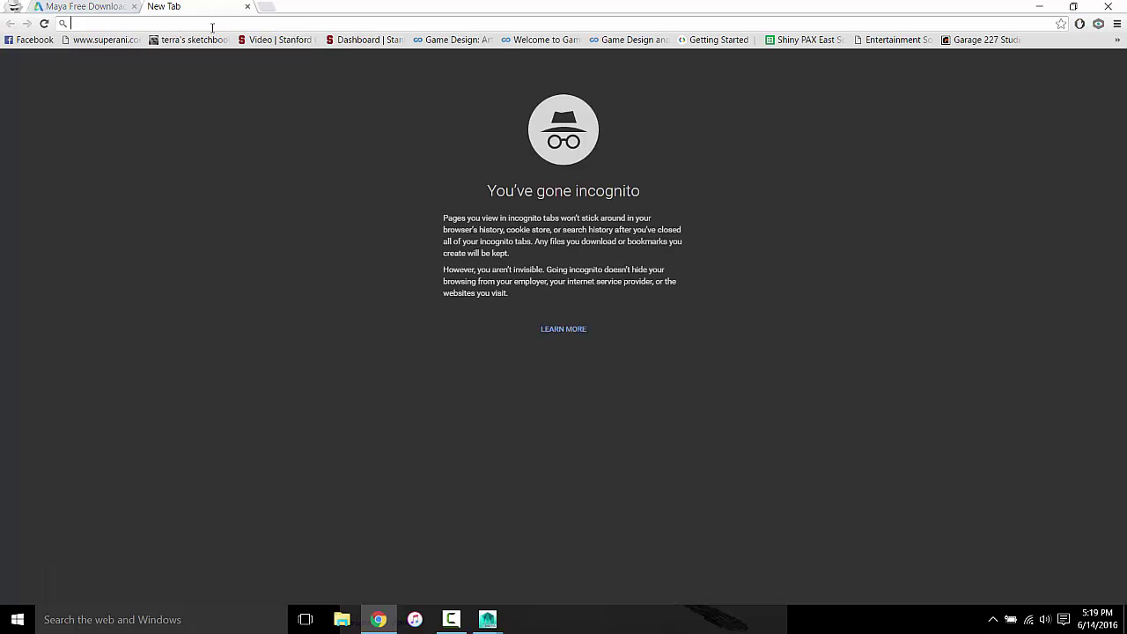
type("maya")
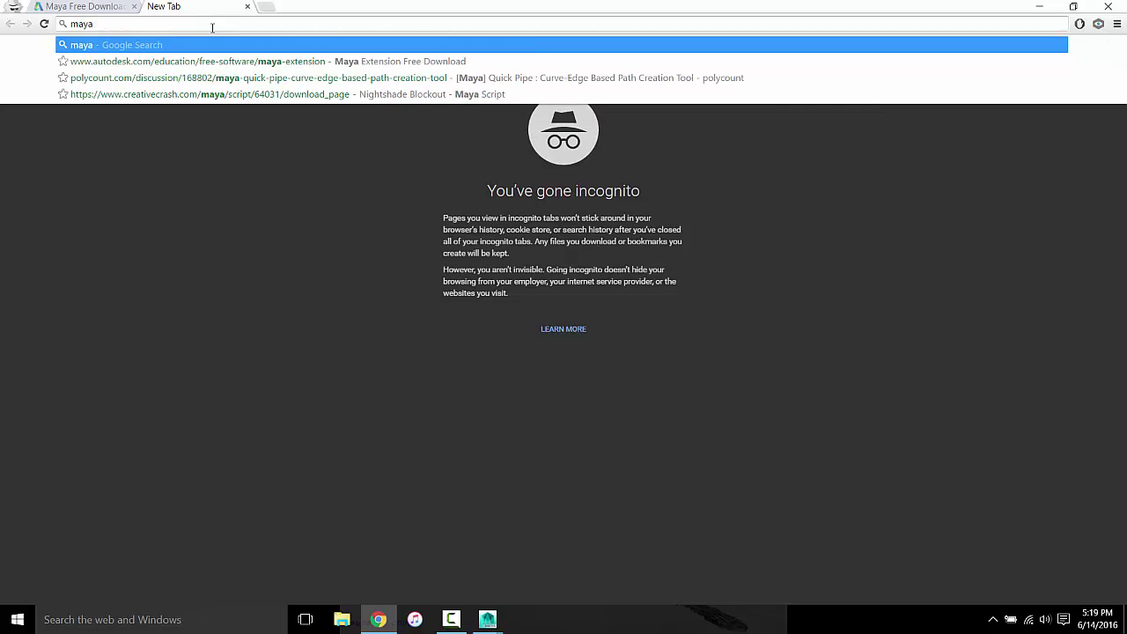
type(" 2016 ex")
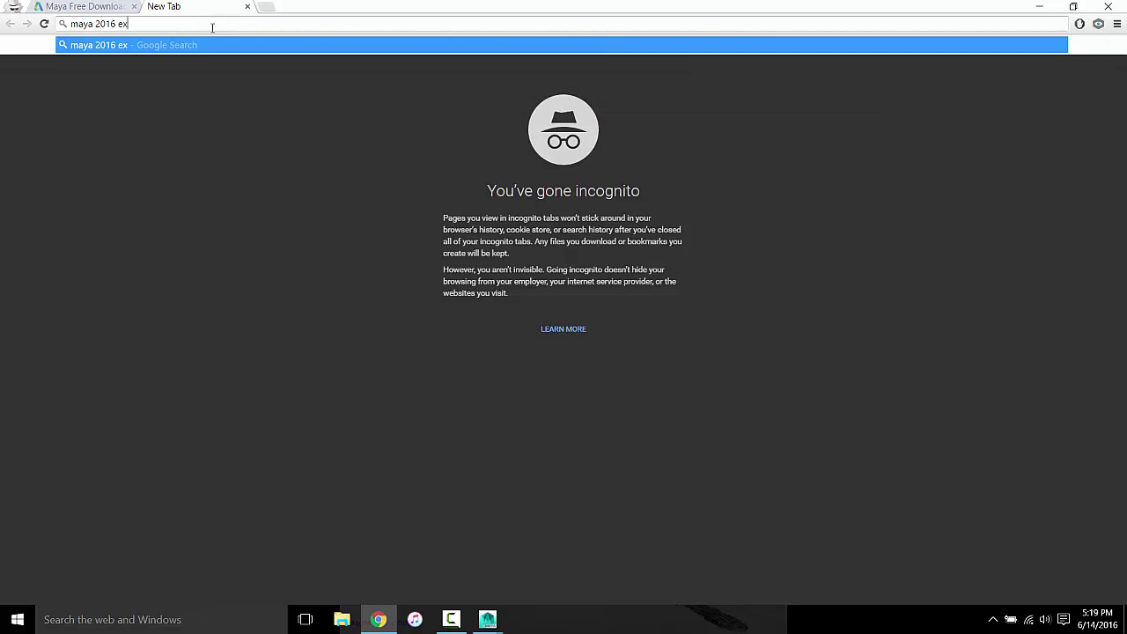
type("tensio")
type("n 2")
key("Return")
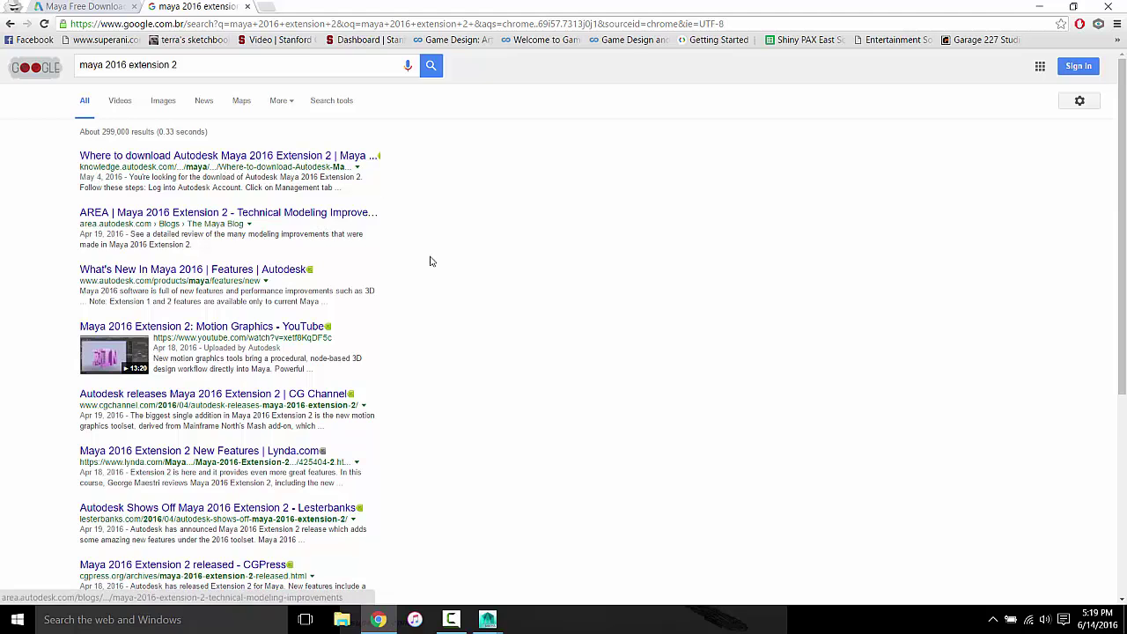
scroll(445, 246, "down", 1)
scroll(445, 246, "up", 1)
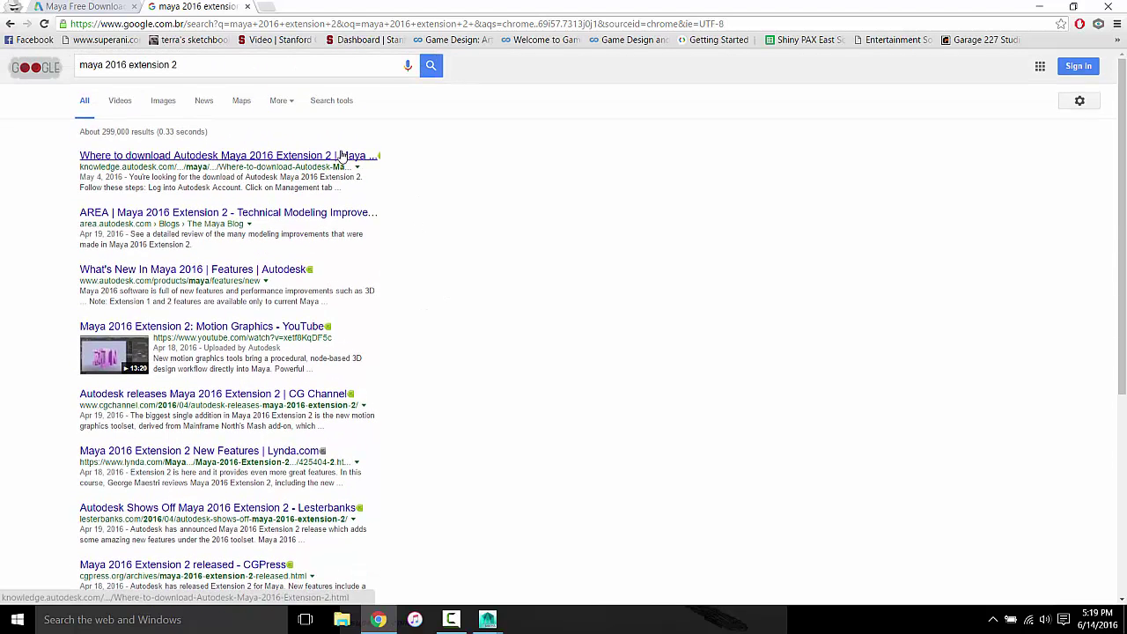
left_click(342, 155)
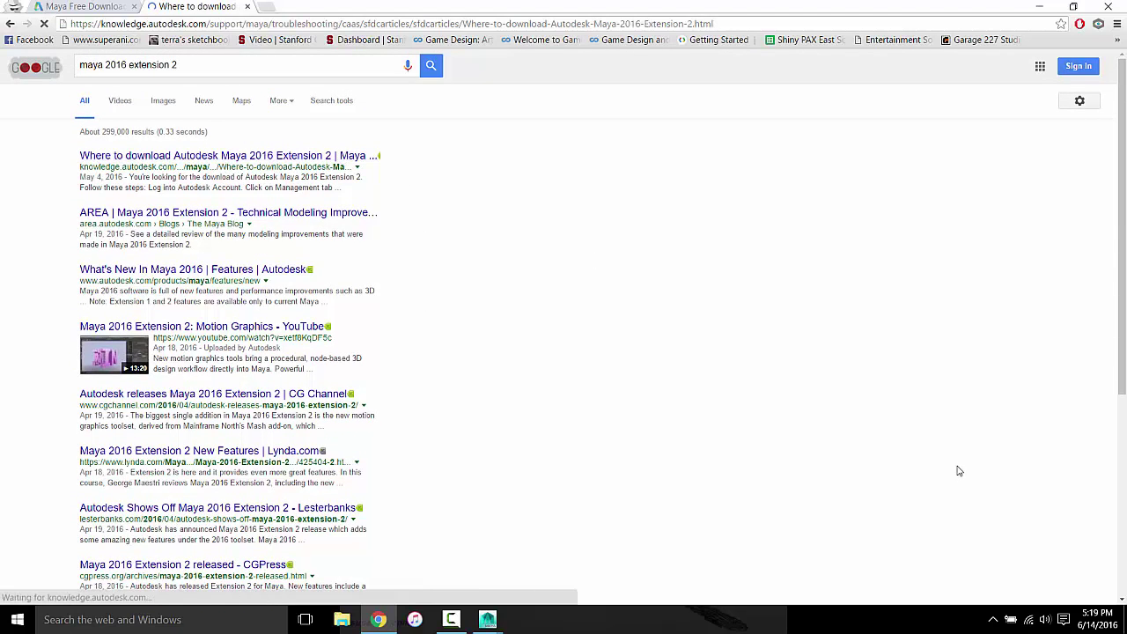
scroll(563, 269, "down", 2)
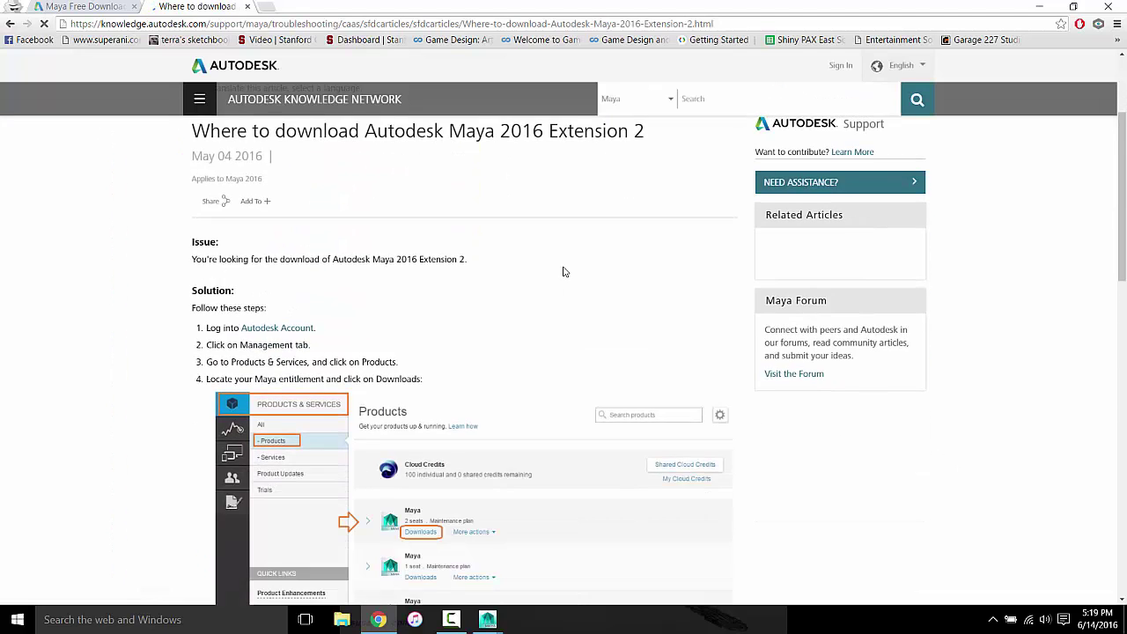
scroll(507, 257, "down", 1)
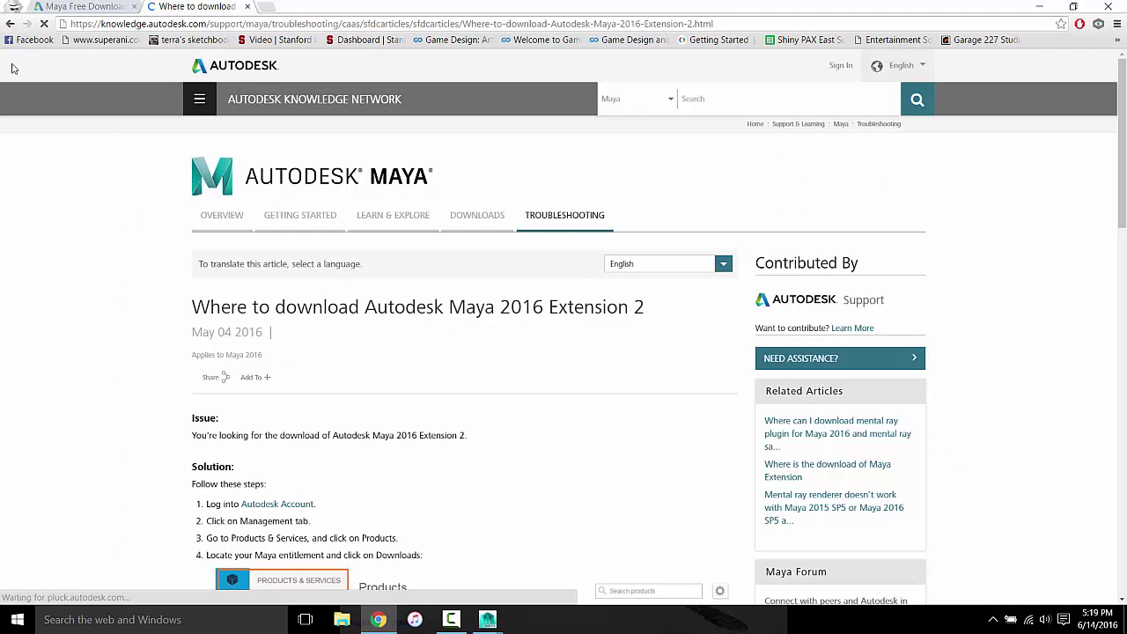
Search 'maya 2016 extension 2 education' instead and open Autodesk's Maya Extension download page, selecting its address
left_click(10, 23)
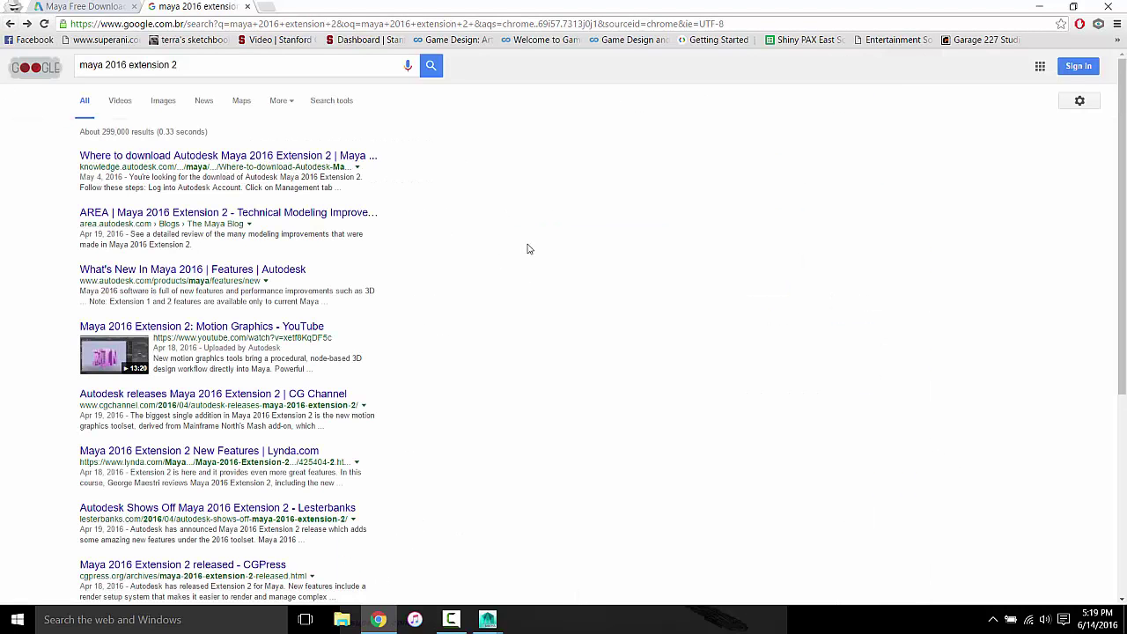
scroll(537, 229, "down", 2)
scroll(355, 145, "up", 2)
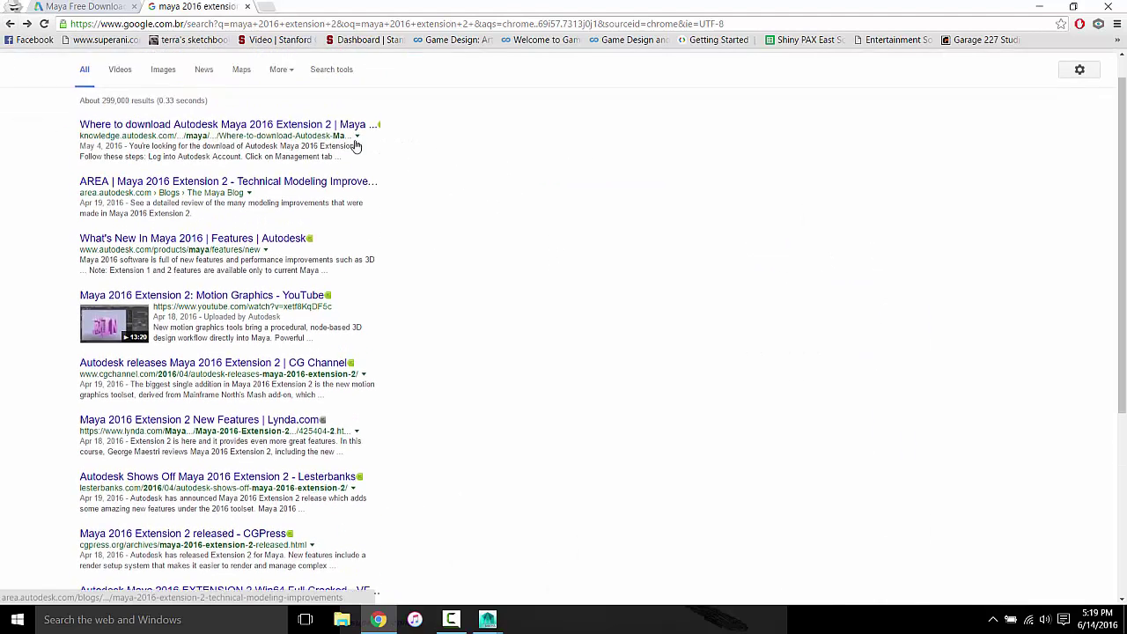
scroll(356, 146, "up", 1)
left_click(270, 65)
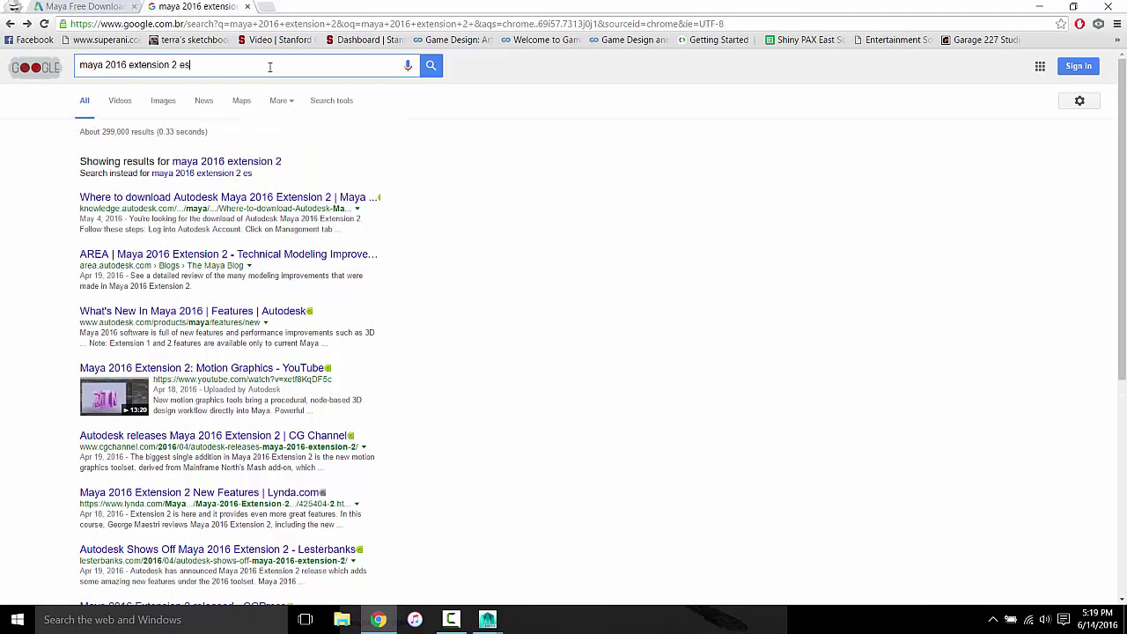
type("ed")
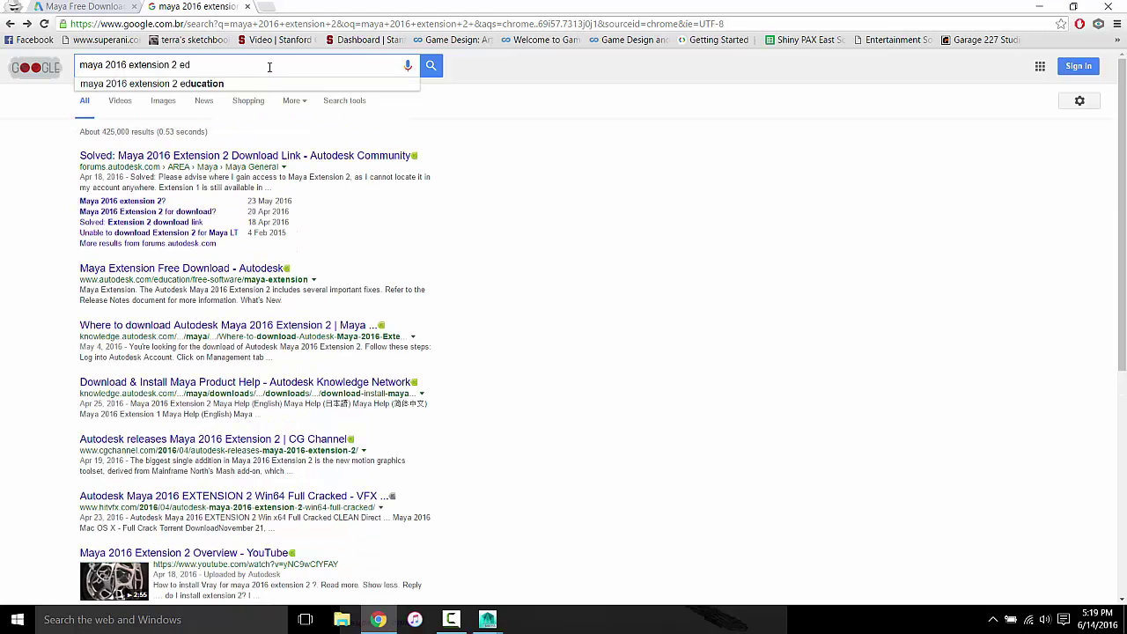
left_click(251, 84)
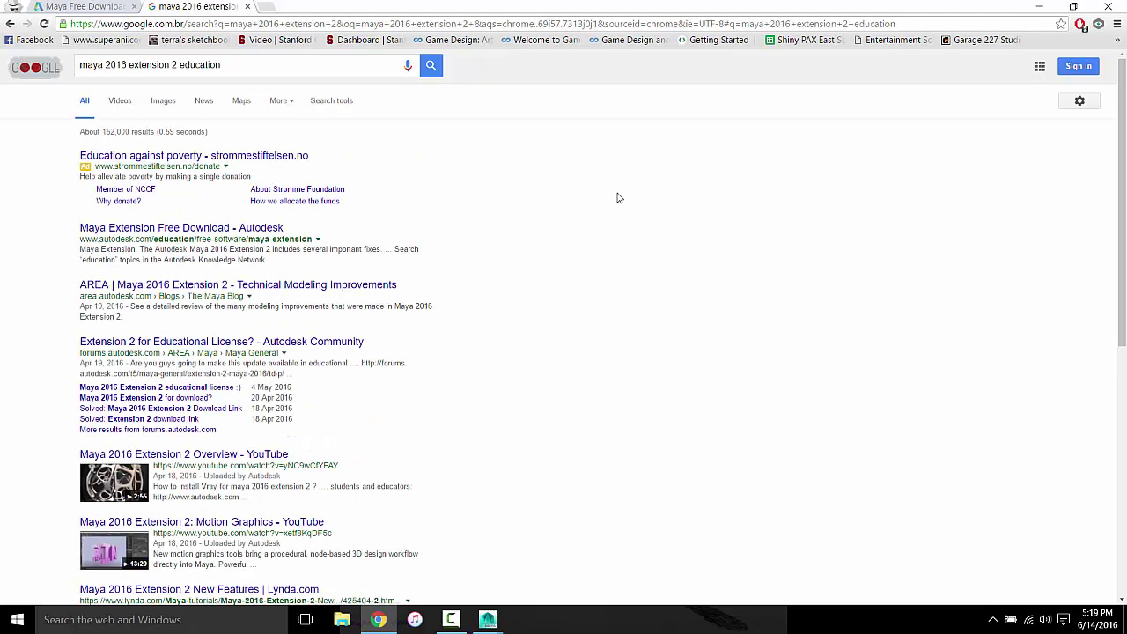
scroll(616, 197, "down", 1)
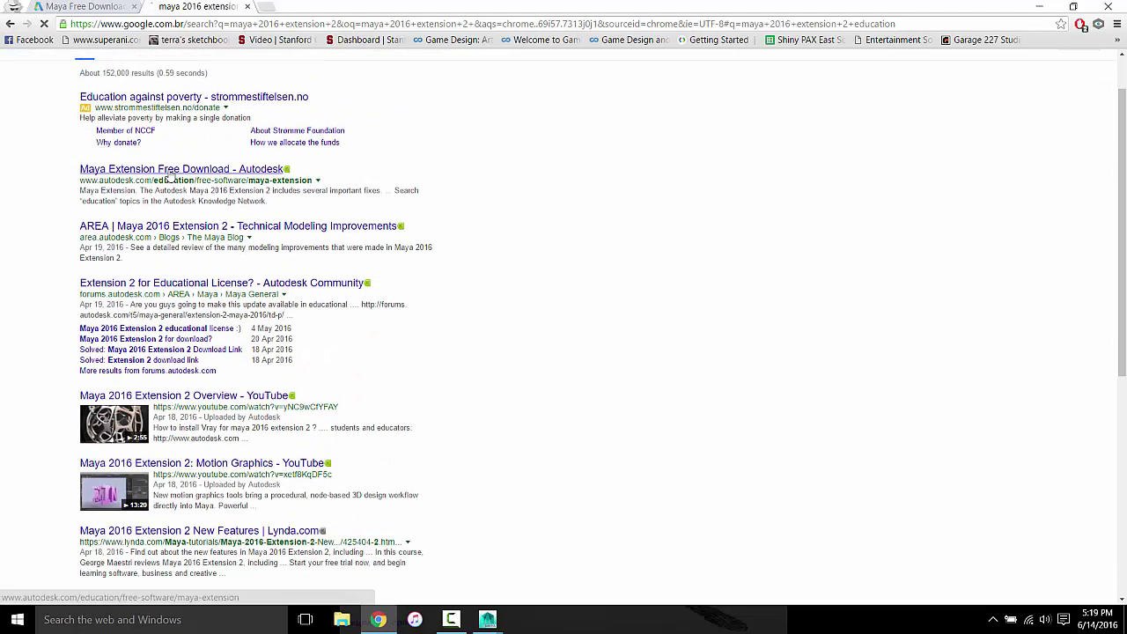
left_click(170, 169)
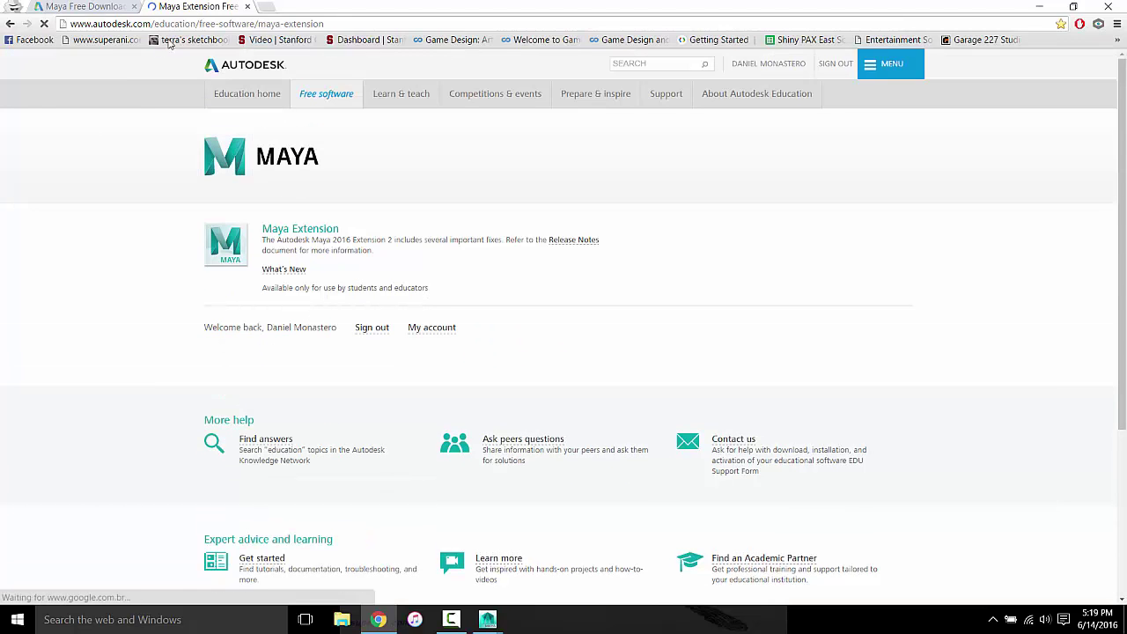
left_click(338, 24)
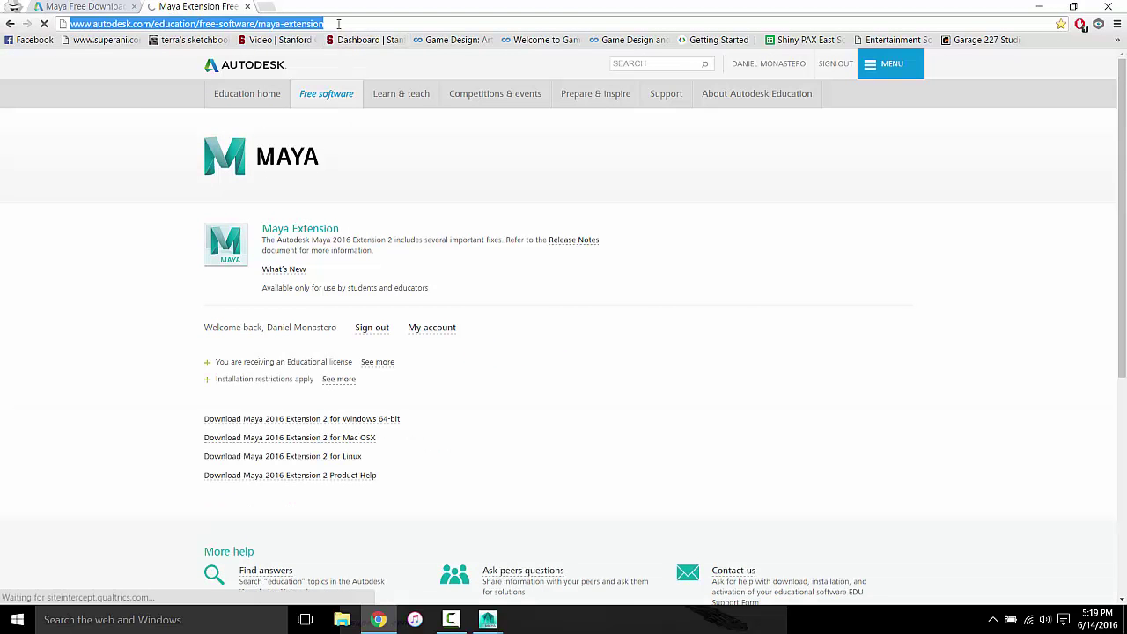
Paste the Maya Extension page address into a new Notepad note, then return to Chrome
left_click(3, 624)
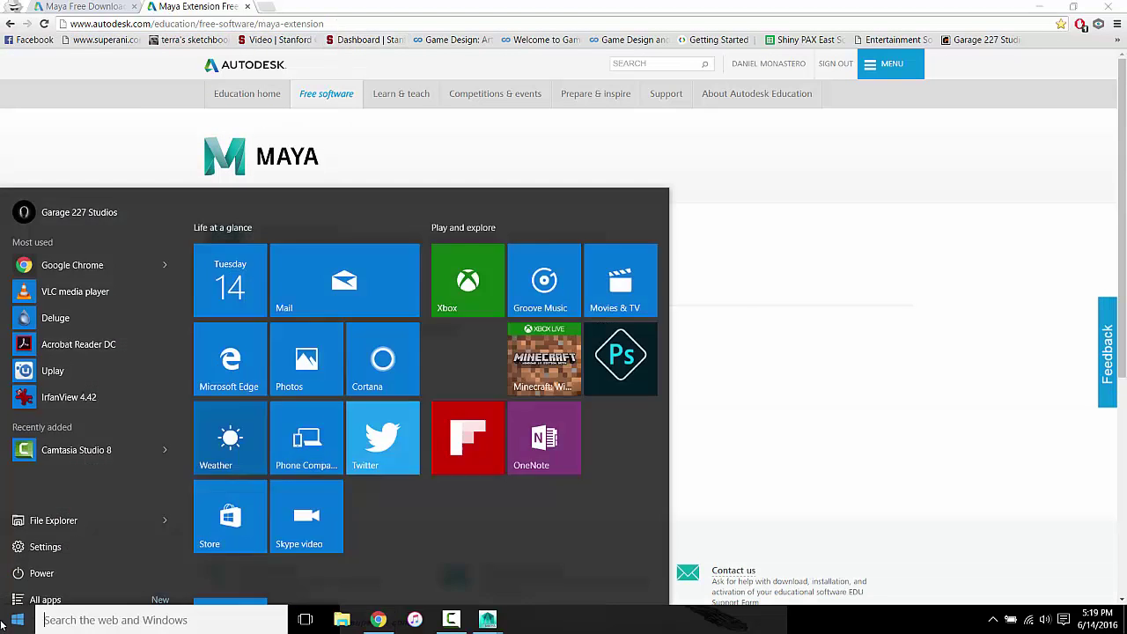
type("n")
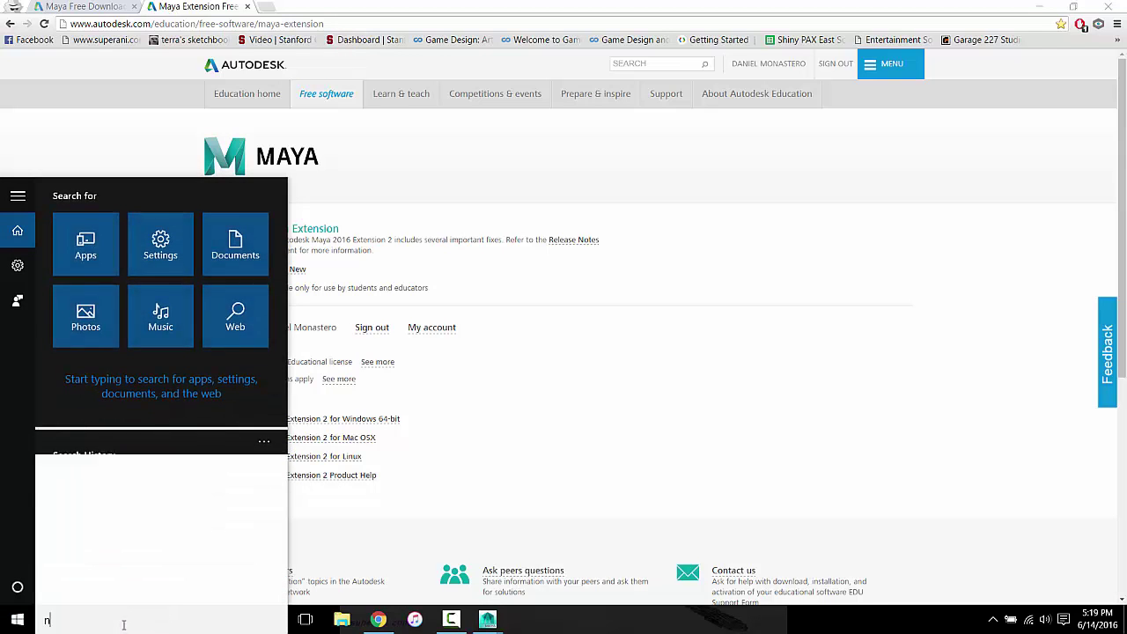
type("ote")
left_click(88, 264)
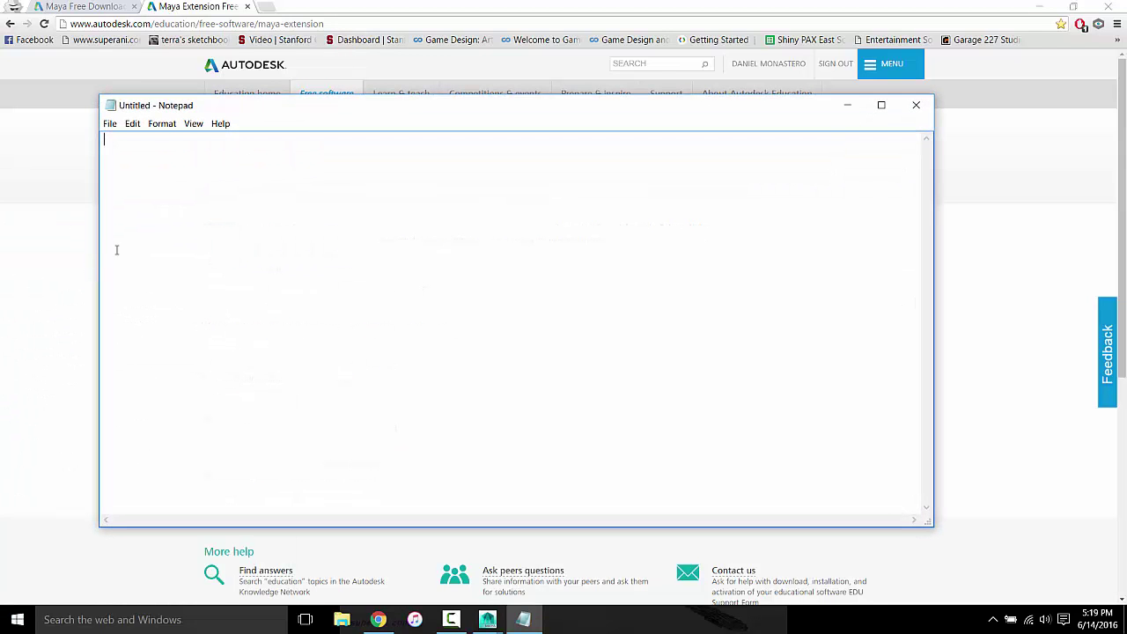
type("http://www.autodesk.com/education/free-software/maya-extension")
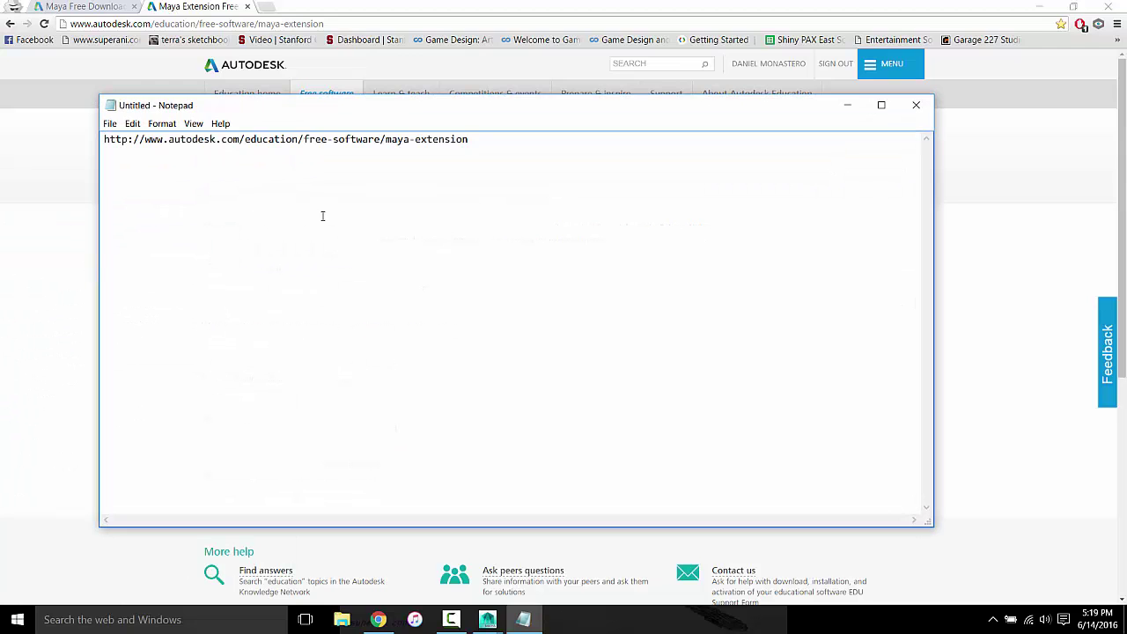
left_click(13, 281)
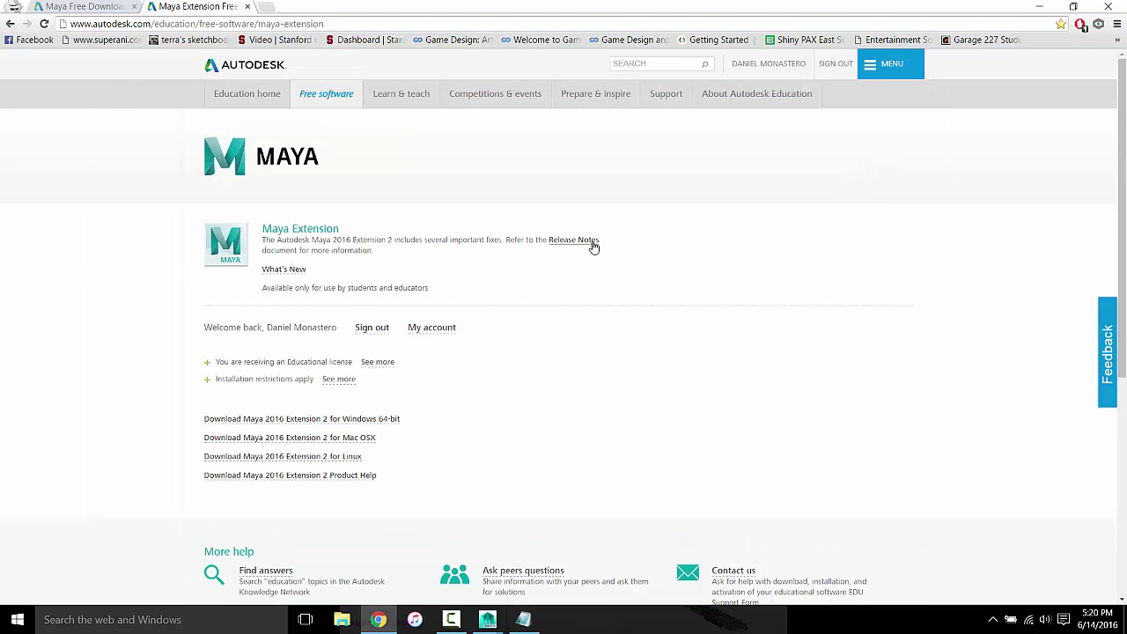
Begin the Maya 2016 Extension 2 Windows 64-bit download and cancel it from the download shelf
scroll(683, 298, "down", 1)
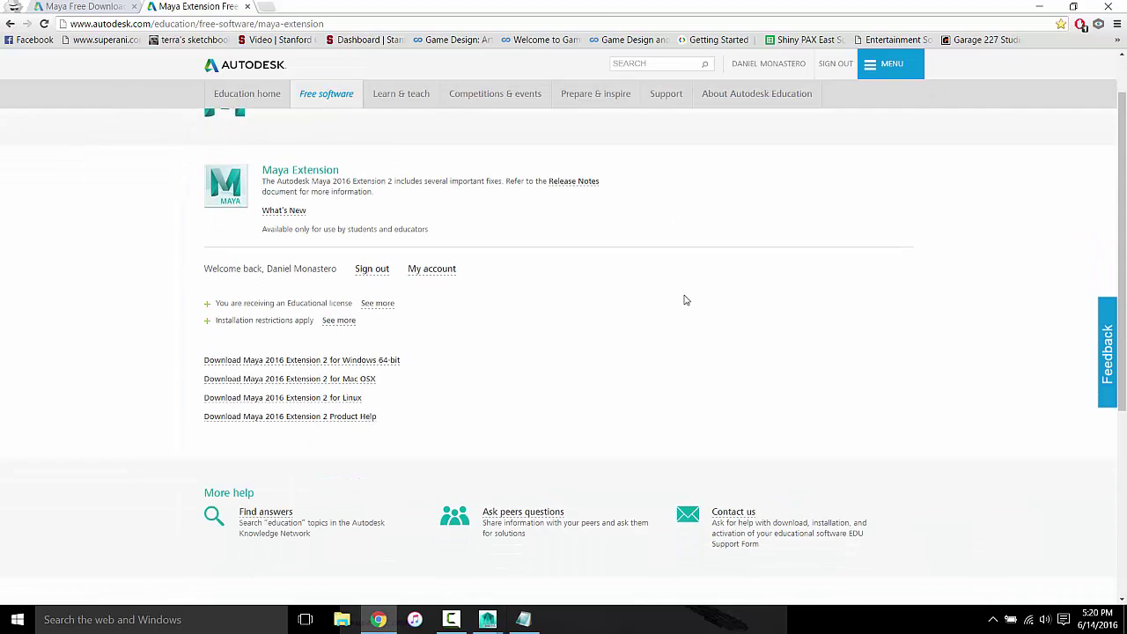
left_click(376, 366)
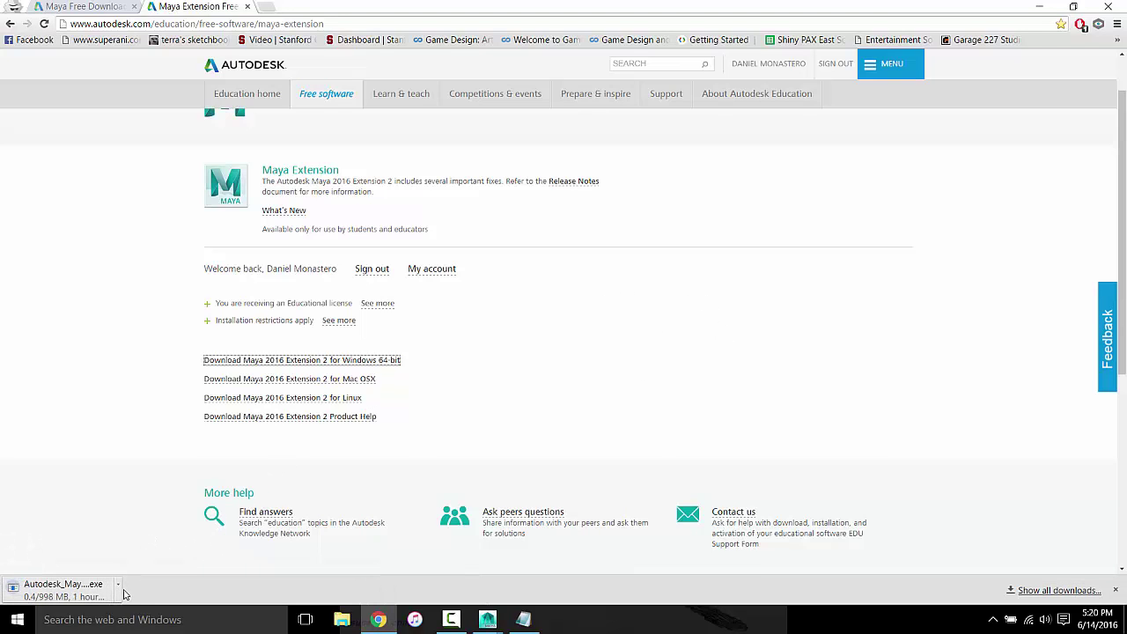
left_click(117, 585)
left_click(139, 566)
scroll(104, 407, "up", 1)
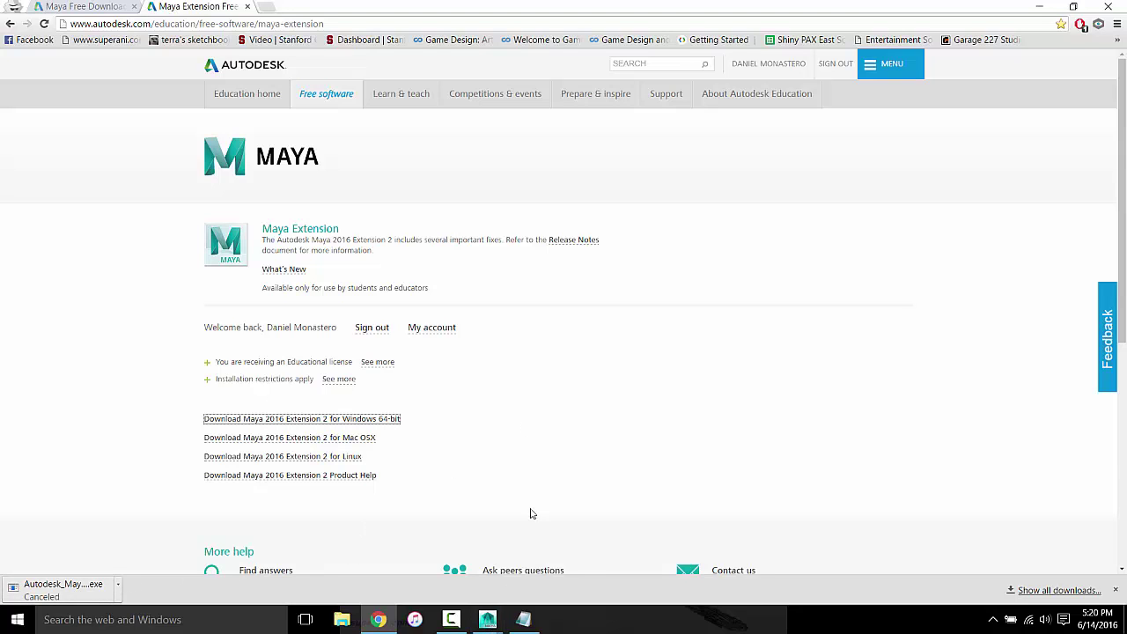
mouse_move(487, 619)
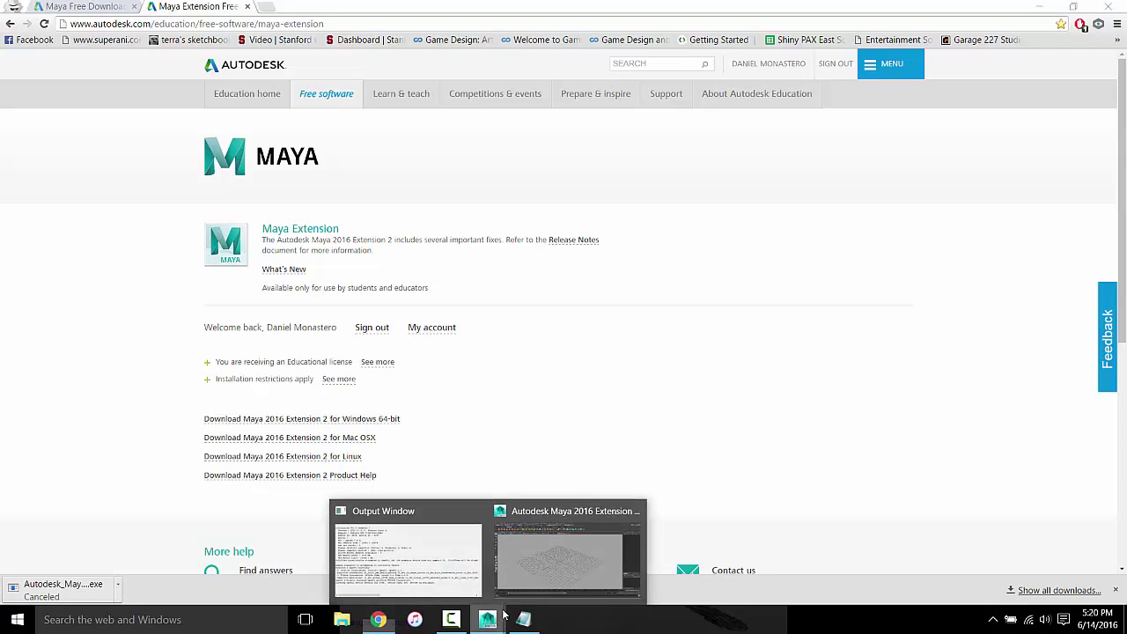
Quit Maya 2016, choosing Don't Save for the untitled scene
left_click(531, 560)
left_click(8, 23)
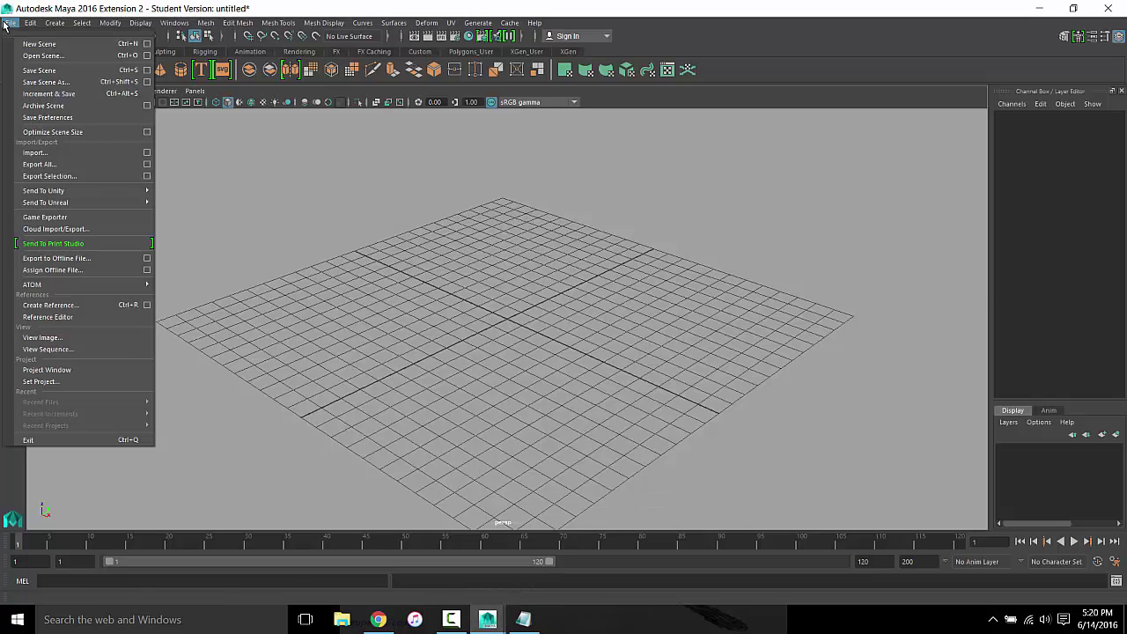
left_click(9, 23)
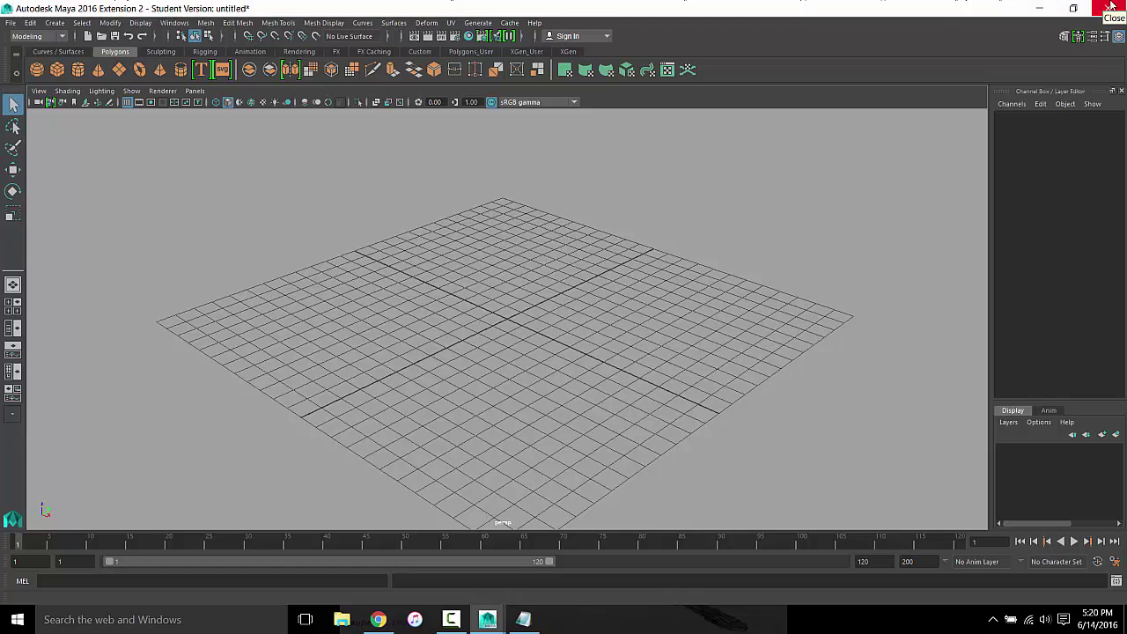
left_click(1111, 7)
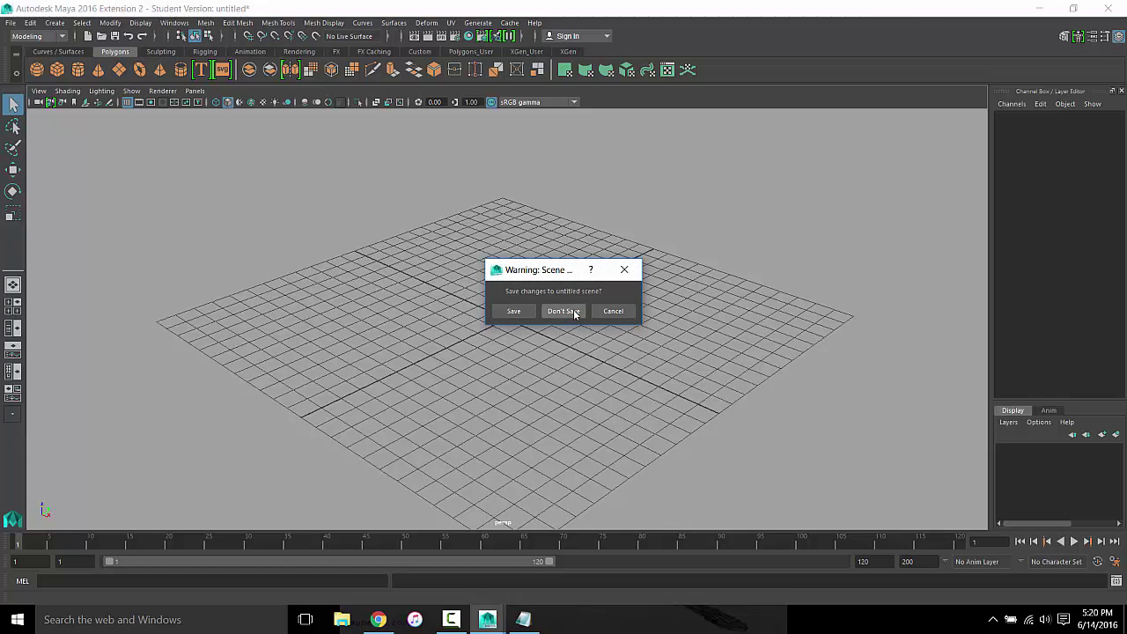
left_click(574, 314)
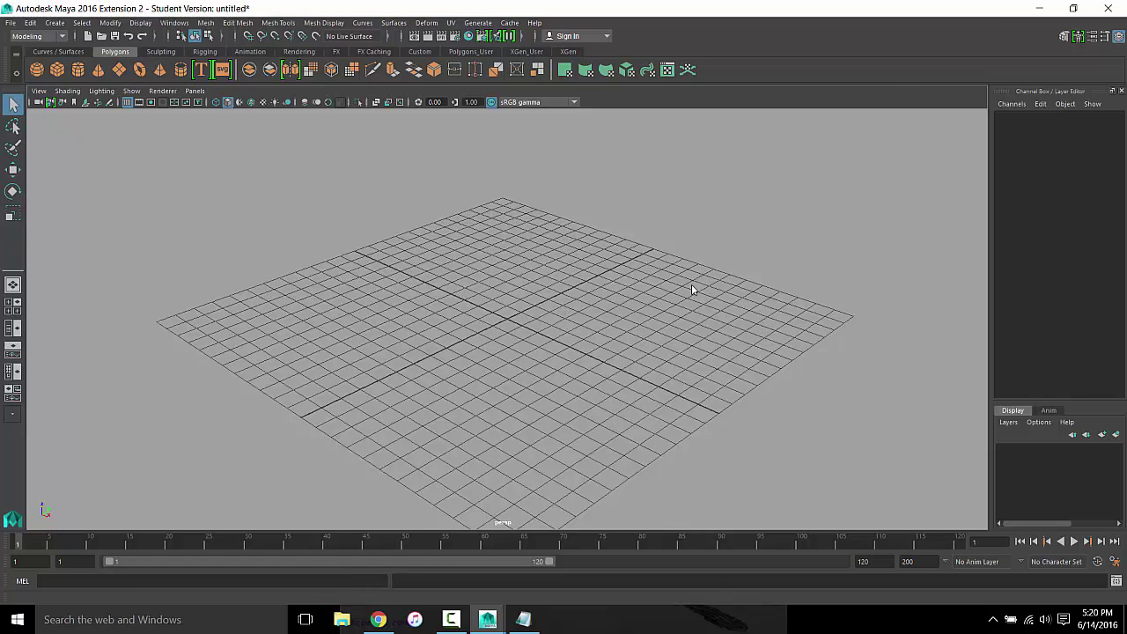
left_click(1108, 10)
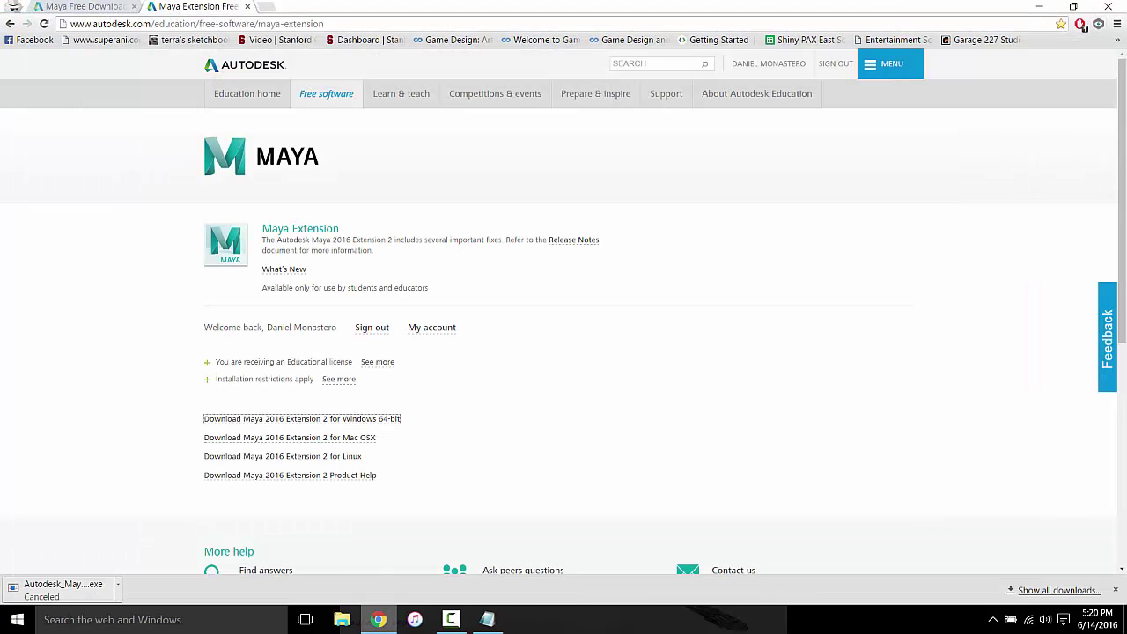
left_click(343, 620)
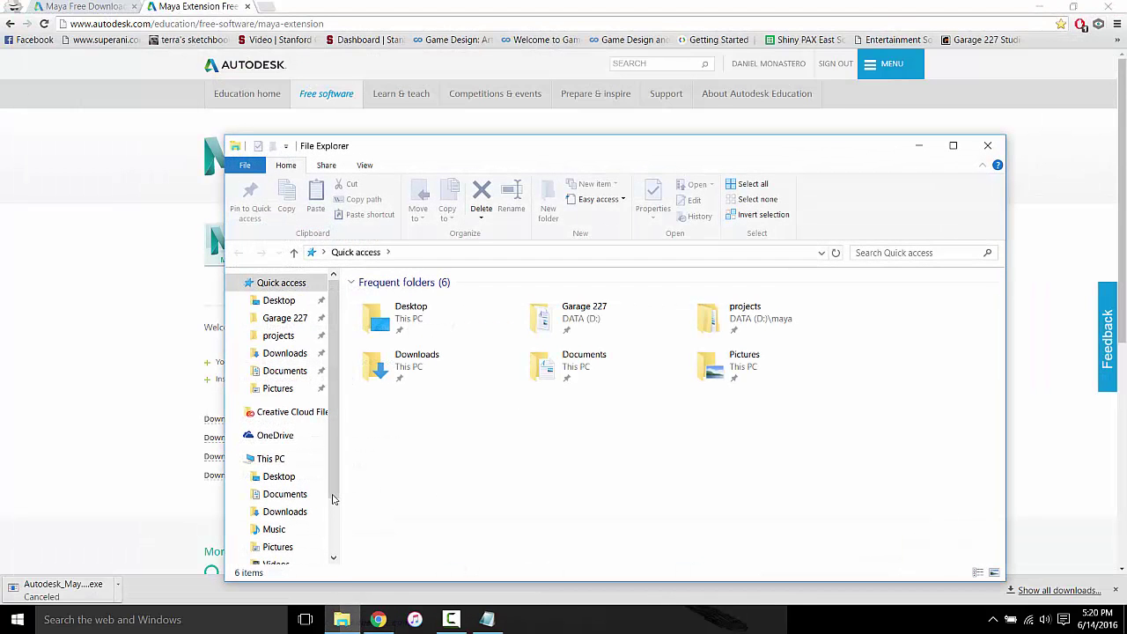
Delete the prefs folder inside Documents\maya\2016.5
left_click(302, 371)
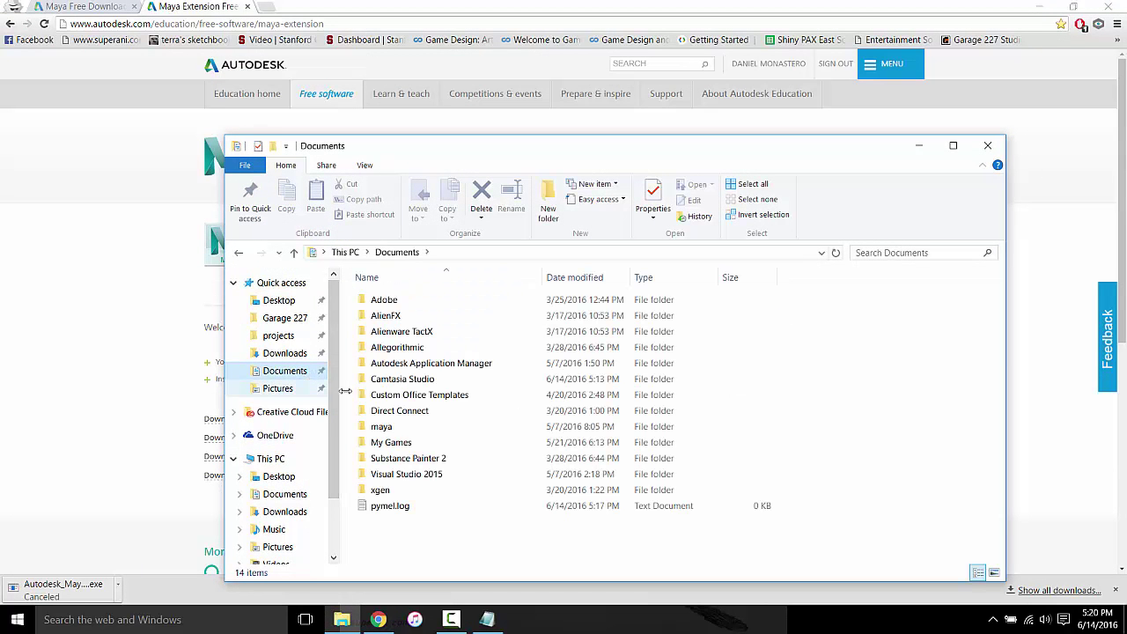
double_click(425, 426)
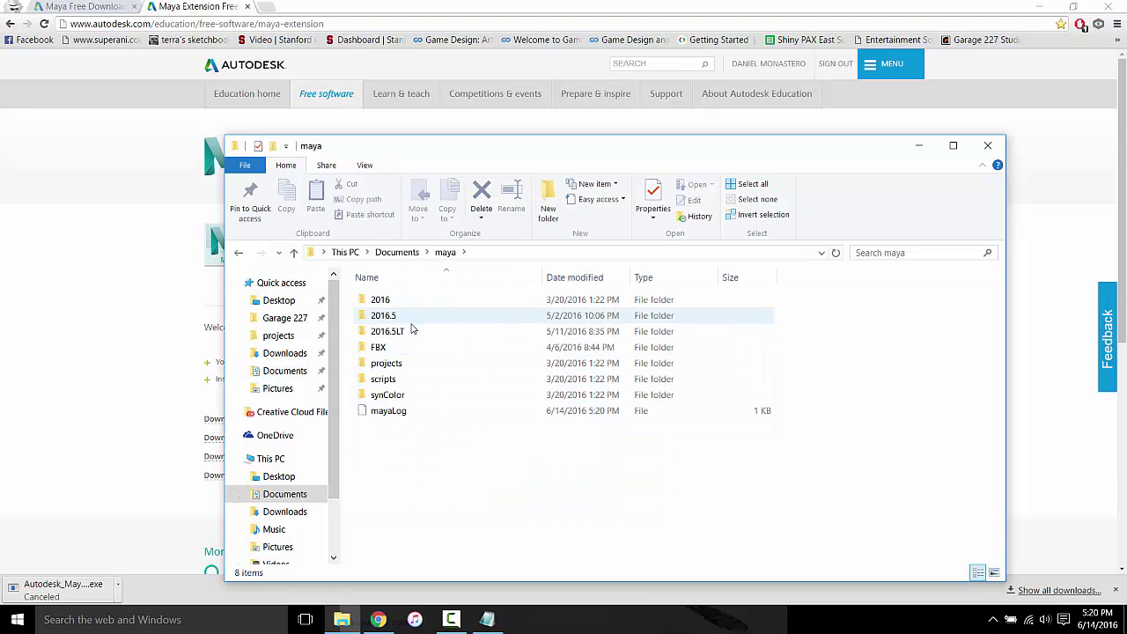
left_click(411, 318)
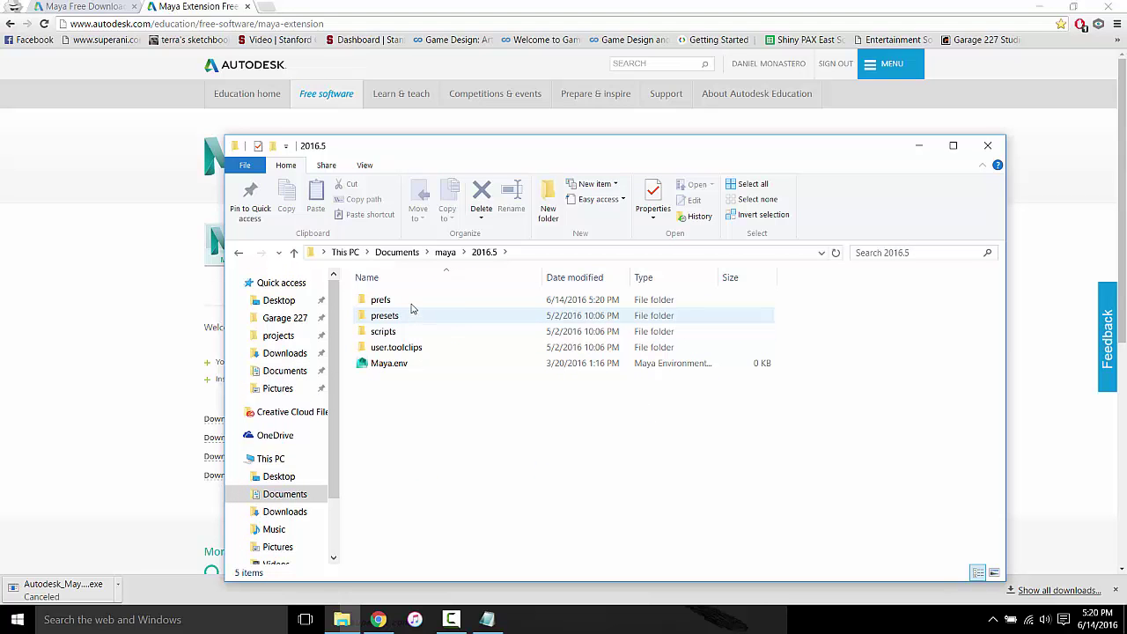
left_click(411, 302)
key("Delete")
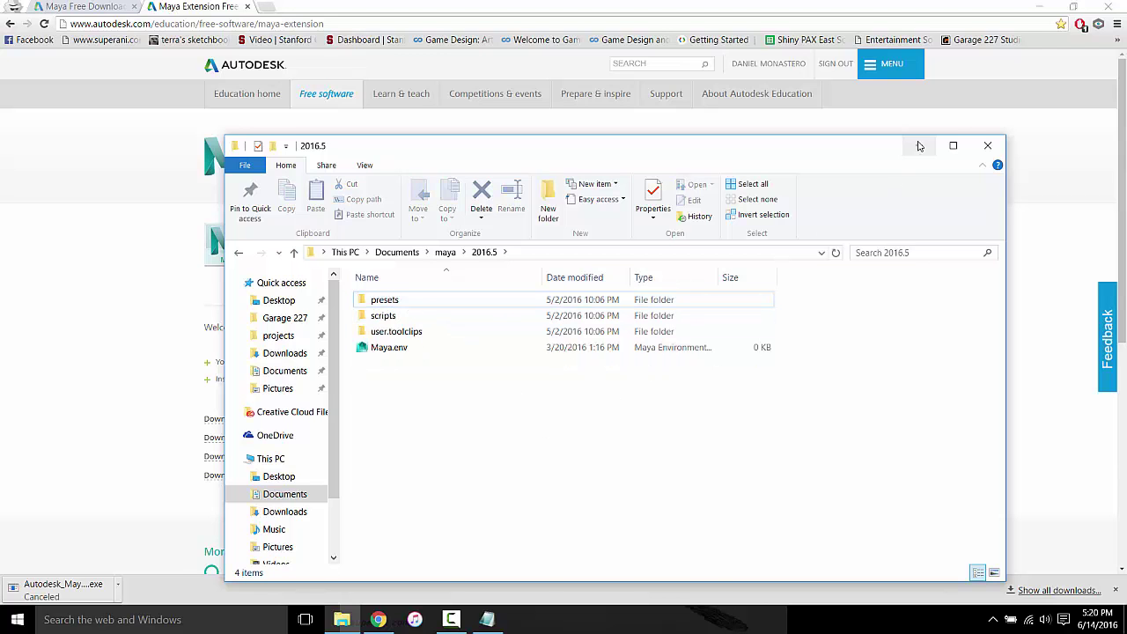
Search 'maya' in Start and launch Autodesk Maya 2016 Extension 2
left_click(987, 145)
left_click(172, 620)
type("m")
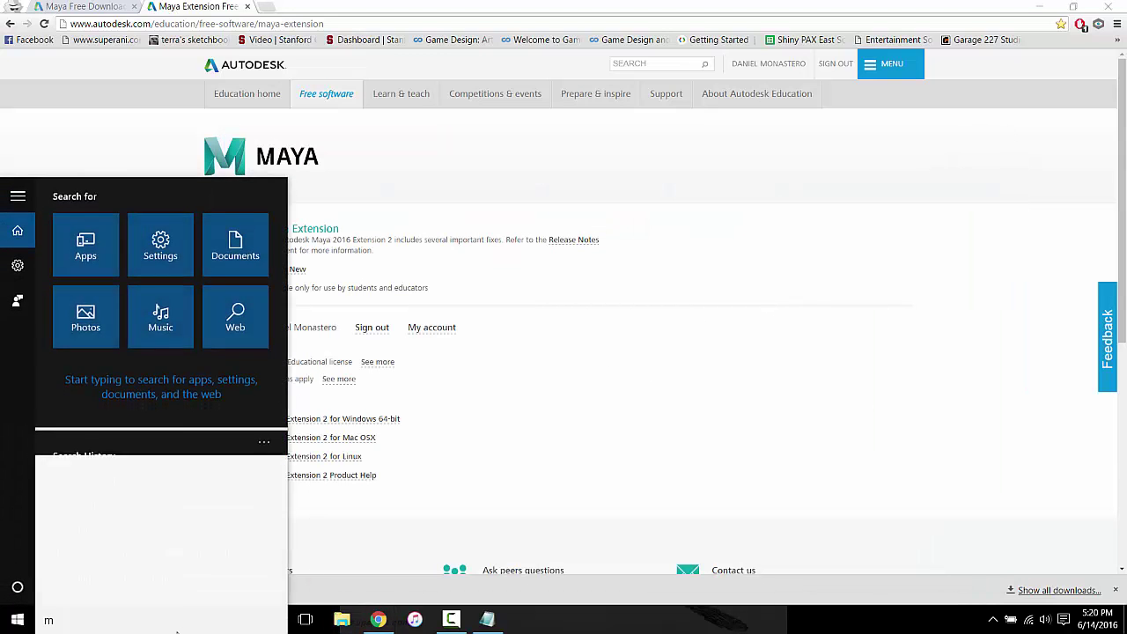
type("aya")
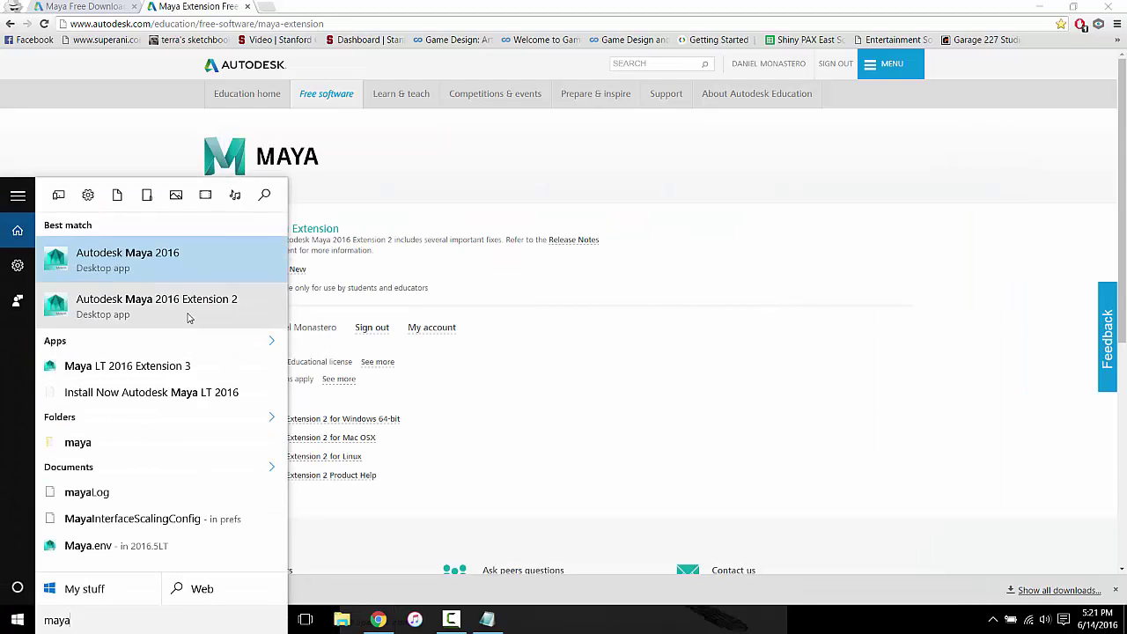
left_click(188, 318)
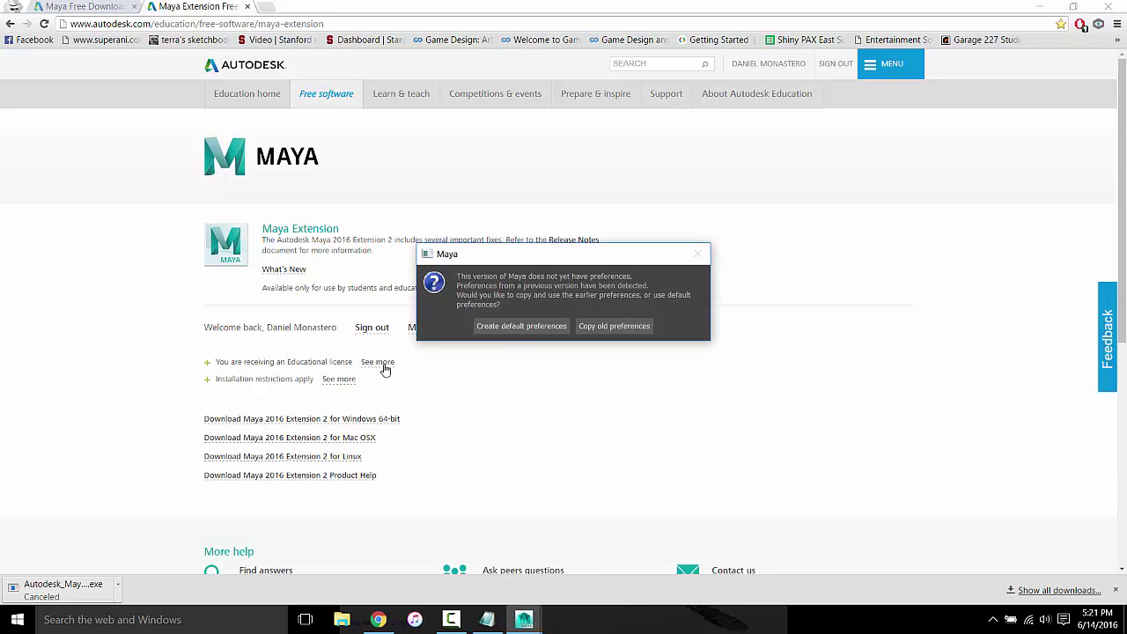
Launch Maya with default preferences, maximize its window, and dismiss the What's New highlight notice
left_click(508, 326)
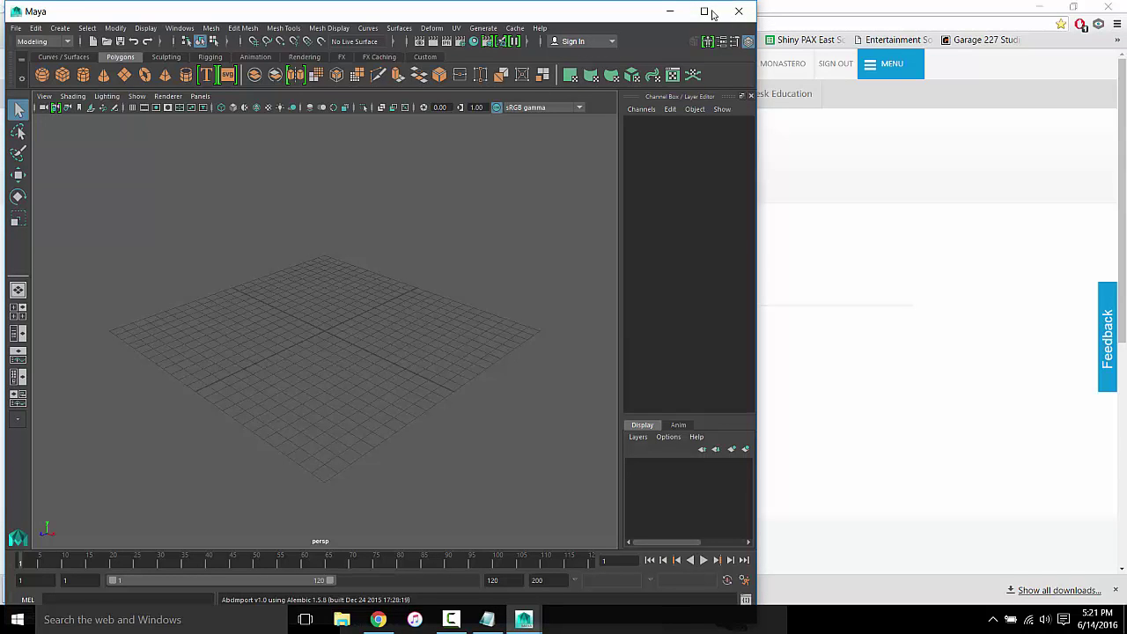
left_click(707, 13)
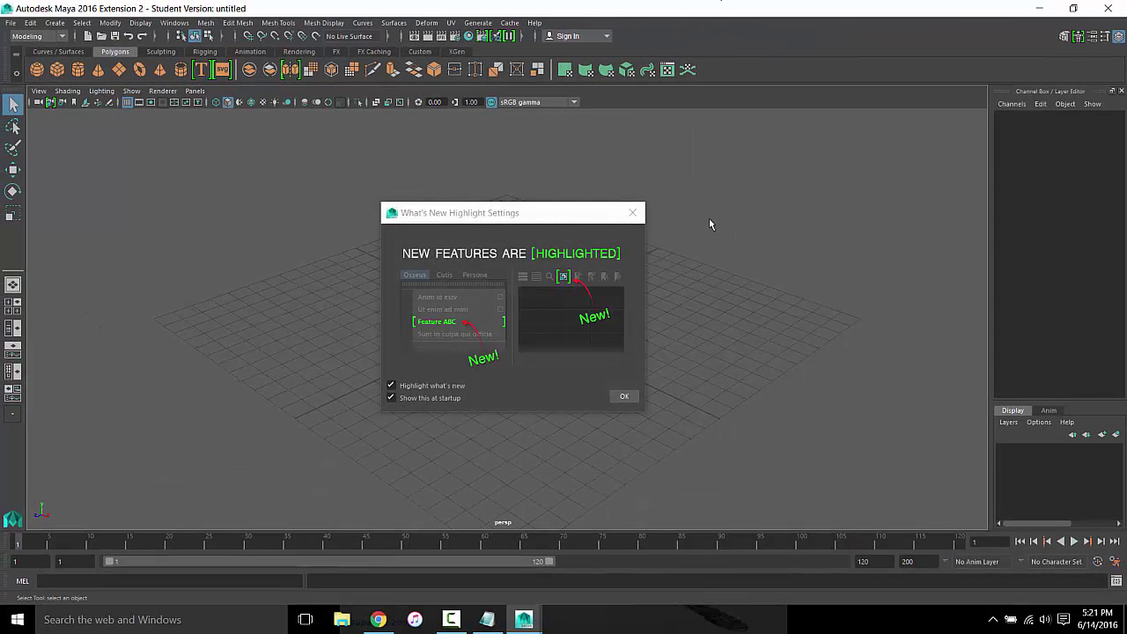
left_click_drag(532, 221, 587, 233)
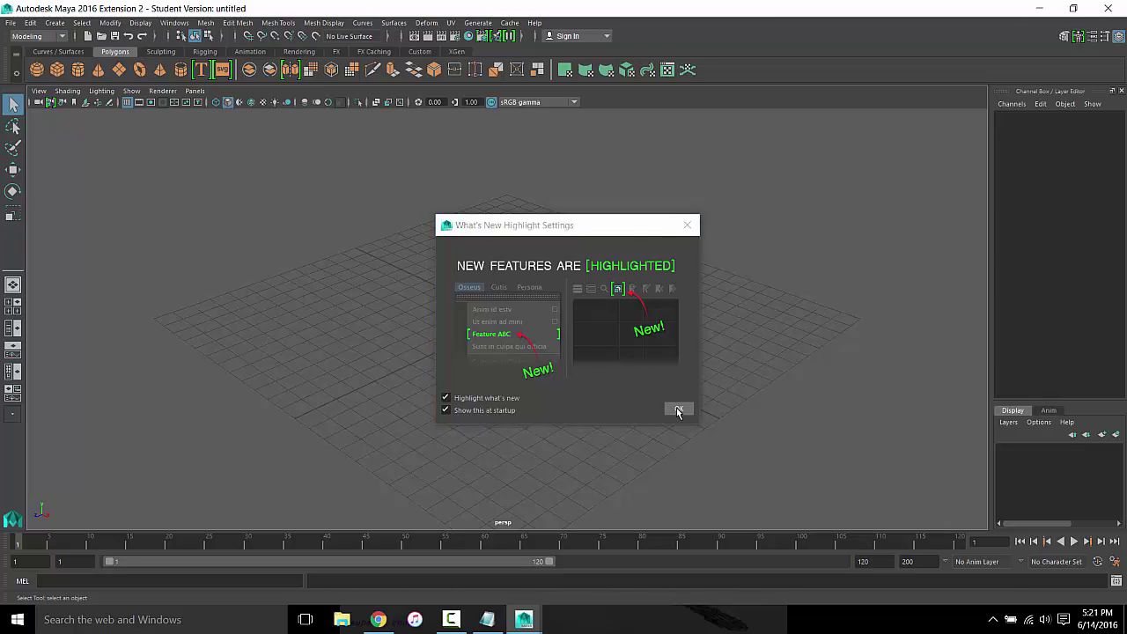
left_click(678, 411)
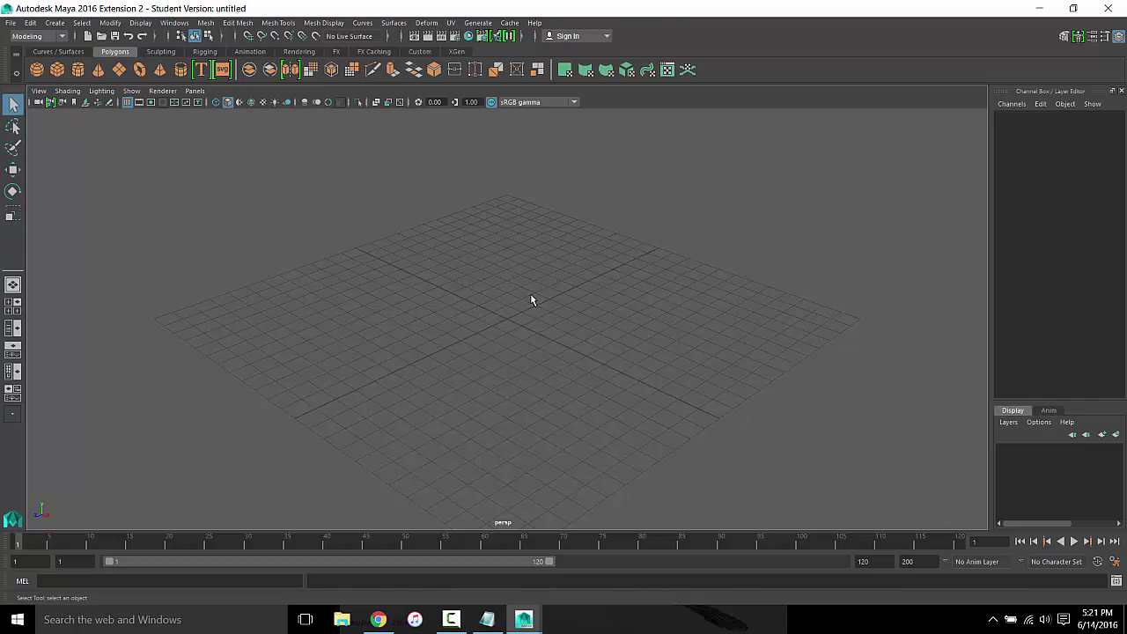
Tumble, track, dolly and zoom the perspective camera around the empty grid
mouse_move(553, 294)
left_mouse_down("alt")
mouse_move(567, 347)
mouse_move(518, 338)
mouse_move(519, 323)
mouse_move(576, 379)
mouse_move(534, 347)
mouse_move(571, 335)
mouse_move(541, 354)
mouse_move(579, 311)
mouse_move(558, 337)
mouse_move(582, 347)
mouse_move(622, 312)
mouse_move(515, 338)
mouse_move(529, 322)
mouse_move(505, 349)
mouse_move(480, 352)
mouse_move(520, 352)
mouse_move(484, 337)
mouse_move(501, 347)
mouse_move(511, 335)
mouse_move(487, 359)
mouse_move(461, 343)
mouse_move(520, 325)
mouse_move(506, 350)
mouse_move(558, 333)
left_mouse_up("alt")
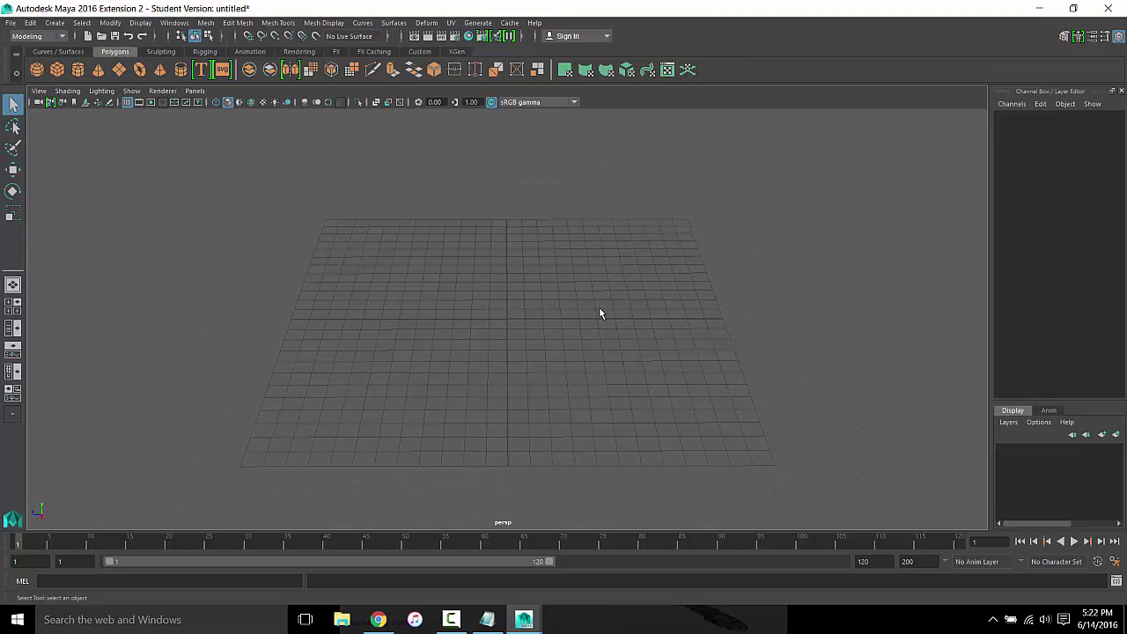
mouse_move(599, 313)
middle_mouse_down("alt")
mouse_move(360, 357)
mouse_move(666, 254)
mouse_move(448, 288)
mouse_move(705, 244)
mouse_move(602, 271)
middle_mouse_up("alt")
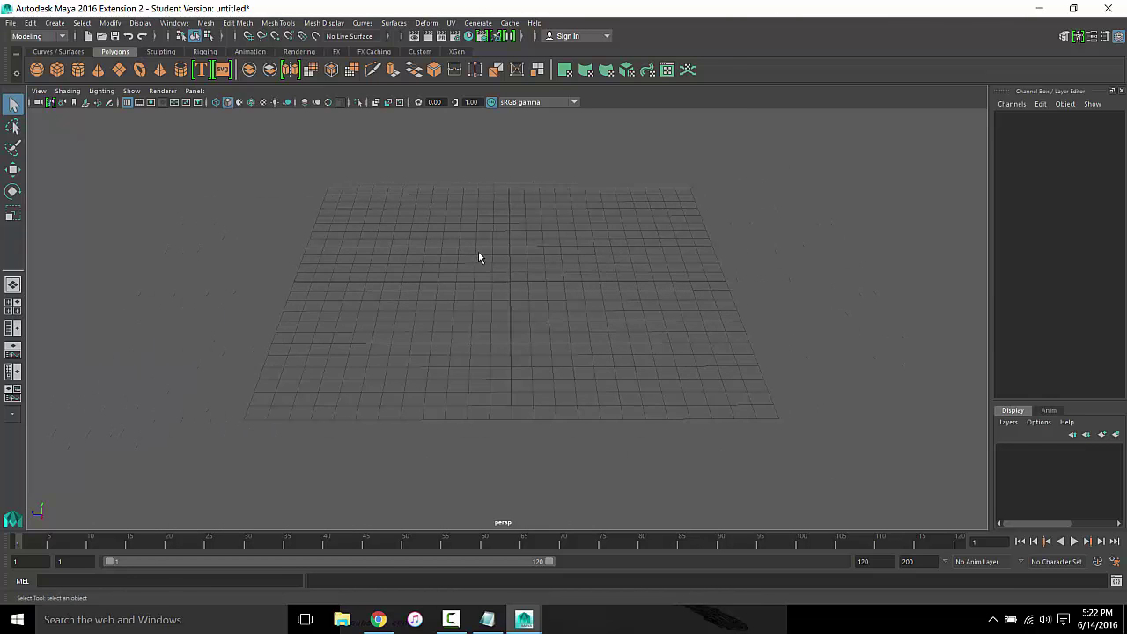
mouse_move(494, 240)
right_mouse_down("alt")
mouse_move(647, 395)
mouse_move(524, 289)
right_mouse_up("alt")
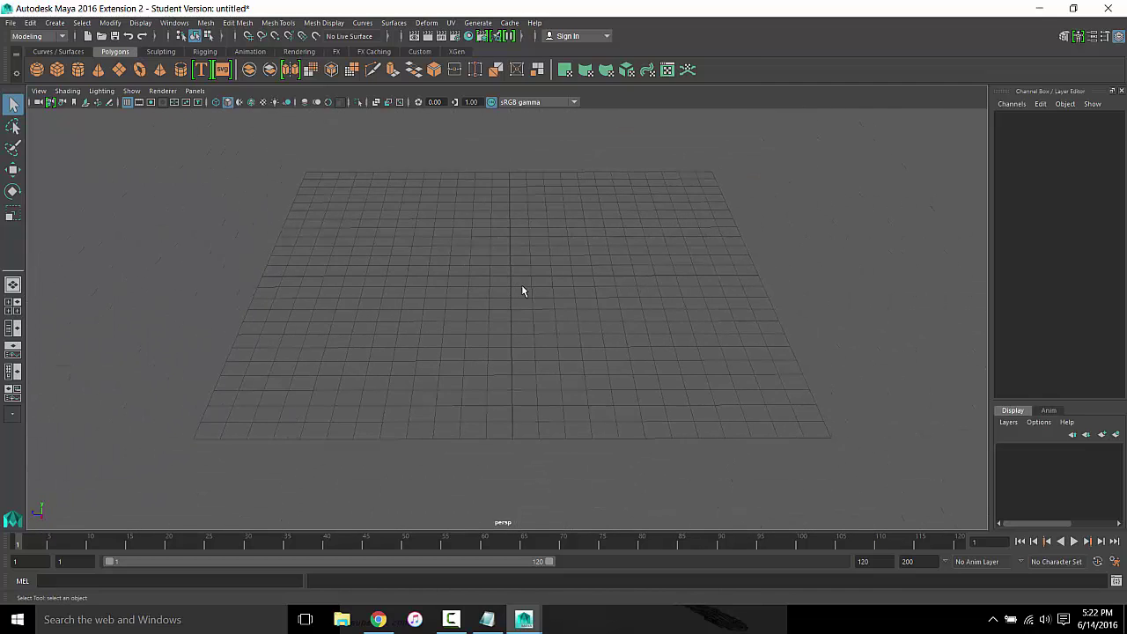
scroll(523, 291, "up", 5)
scroll(523, 291, "down", 5)
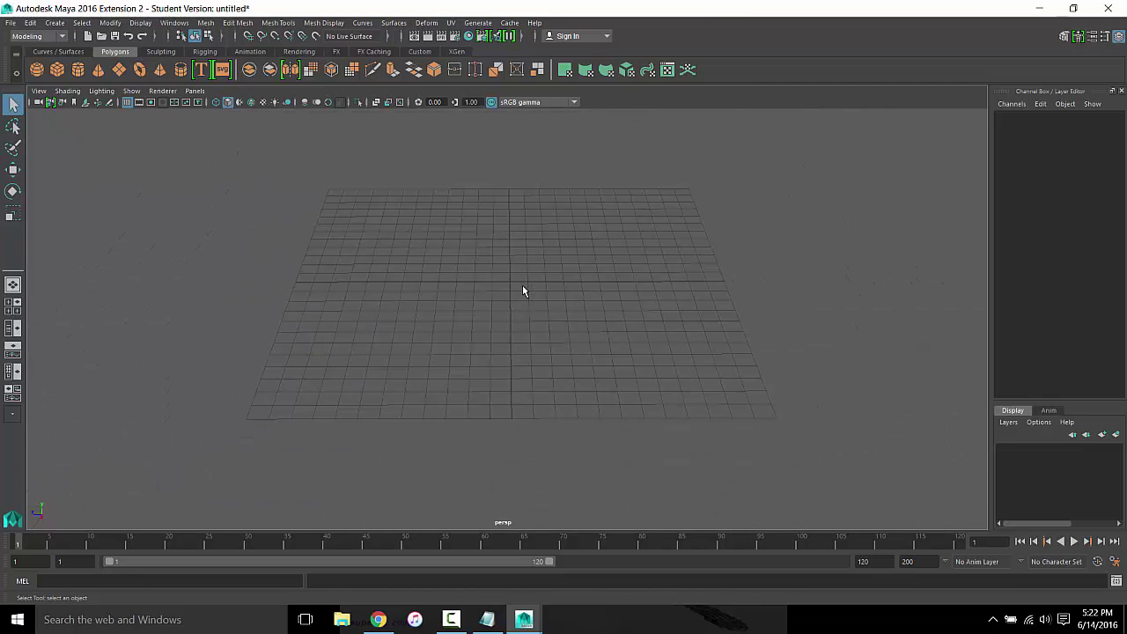
scroll(523, 291, "up", 2)
scroll(523, 290, "up", 2)
scroll(524, 291, "down", 4)
scroll(524, 290, "up", 4)
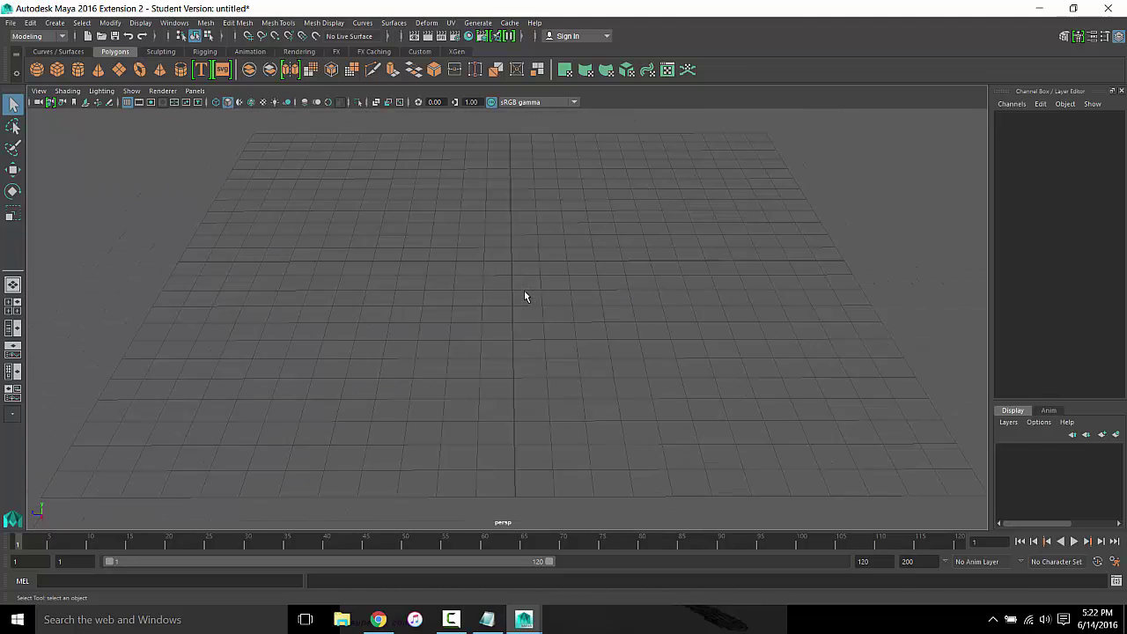
scroll(524, 290, "down", 3)
scroll(524, 290, "up", 2)
scroll(524, 291, "up", 1)
scroll(524, 291, "up", 1)
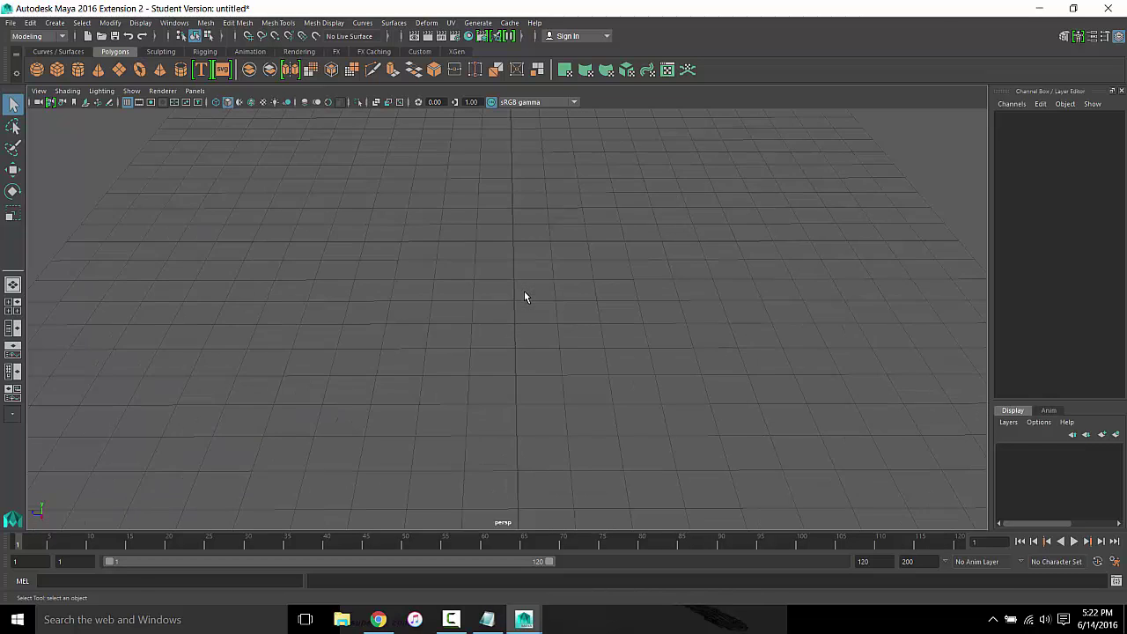
scroll(524, 290, "down", 4)
mouse_move(524, 292)
left_mouse_down("alt")
mouse_move(514, 277)
mouse_move(669, 370)
mouse_move(519, 282)
mouse_move(547, 288)
mouse_move(476, 267)
mouse_move(611, 330)
mouse_move(569, 244)
mouse_move(558, 279)
mouse_move(561, 244)
left_mouse_up("alt")
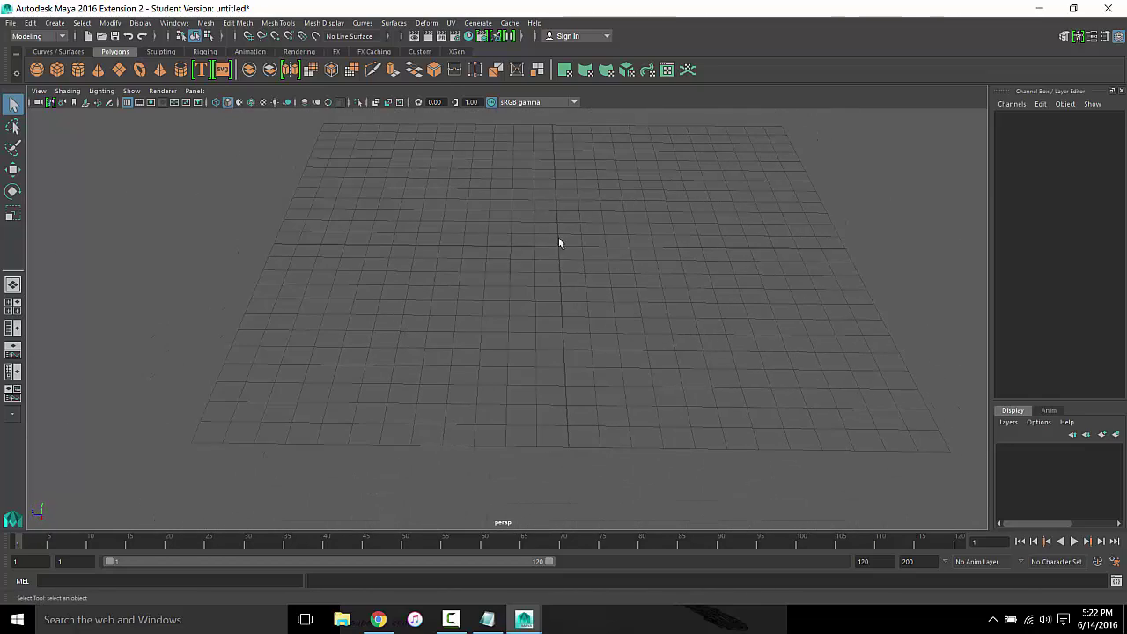
Marquee-select over the empty grid, then tumble to a low, grazing view
left_click_drag(484, 219, 672, 307)
left_click_drag(417, 221, 684, 314)
mouse_move(446, 193)
left_mouse_down()
mouse_move(710, 347)
mouse_move(784, 364)
mouse_move(644, 310)
left_mouse_up()
left_click_drag(403, 206, 717, 329)
left_click_drag(300, 168, 584, 302)
left_click_drag(337, 232, 742, 397)
left_click_drag(470, 244, 707, 385)
left_click(451, 619)
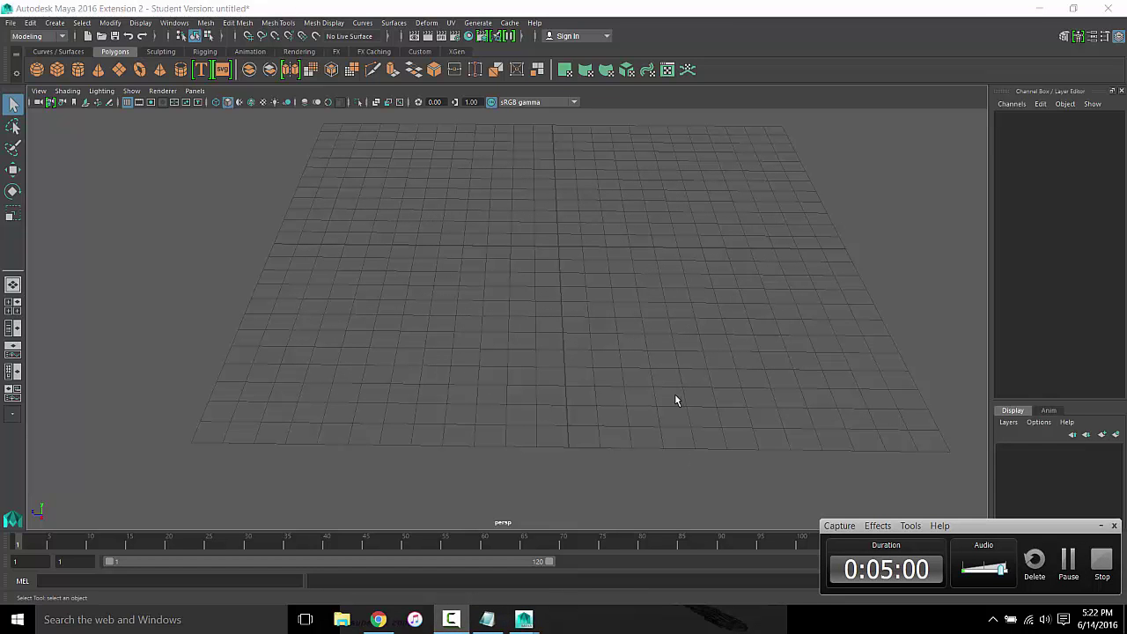
mouse_move(642, 300)
left_mouse_down("alt")
mouse_move(523, 295)
mouse_move(642, 274)
mouse_move(604, 291)
mouse_move(609, 274)
mouse_move(608, 309)
left_mouse_up("alt")
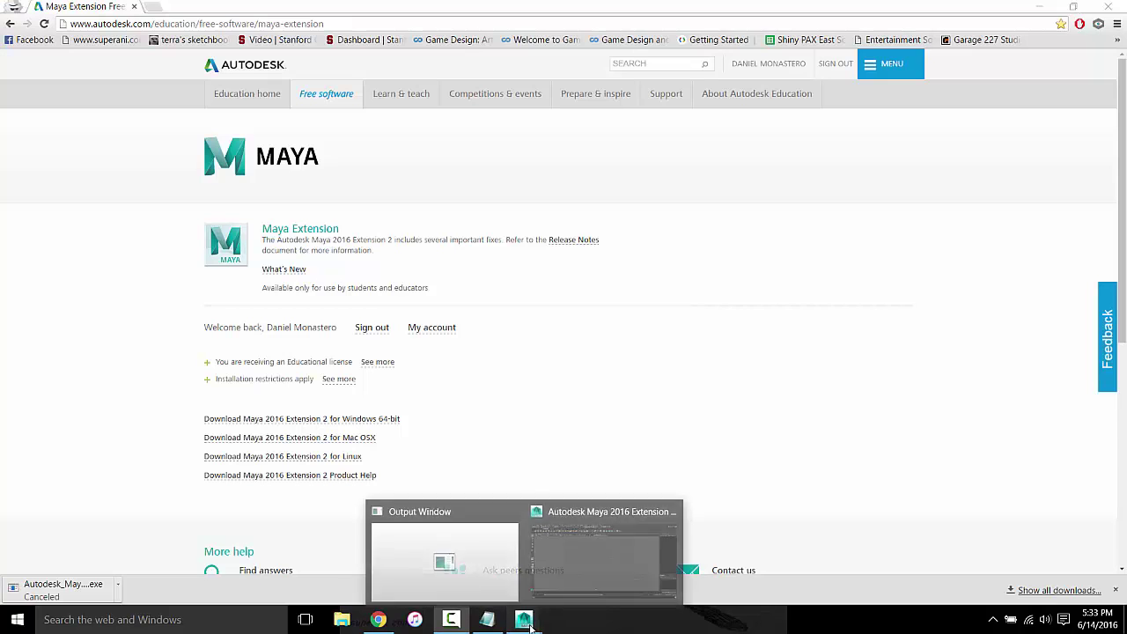
Bring Maya back and cycle the viewport background with Alt+B until it is light grey
left_click(556, 587)
mouse_move(623, 431)
middle_mouse_down("alt")
mouse_move(602, 405)
mouse_move(608, 415)
mouse_move(574, 398)
mouse_move(588, 420)
middle_mouse_up("alt")
mouse_move(589, 420)
left_mouse_down("alt")
mouse_move(579, 411)
mouse_move(476, 432)
mouse_move(469, 421)
mouse_move(480, 439)
left_mouse_up("alt")
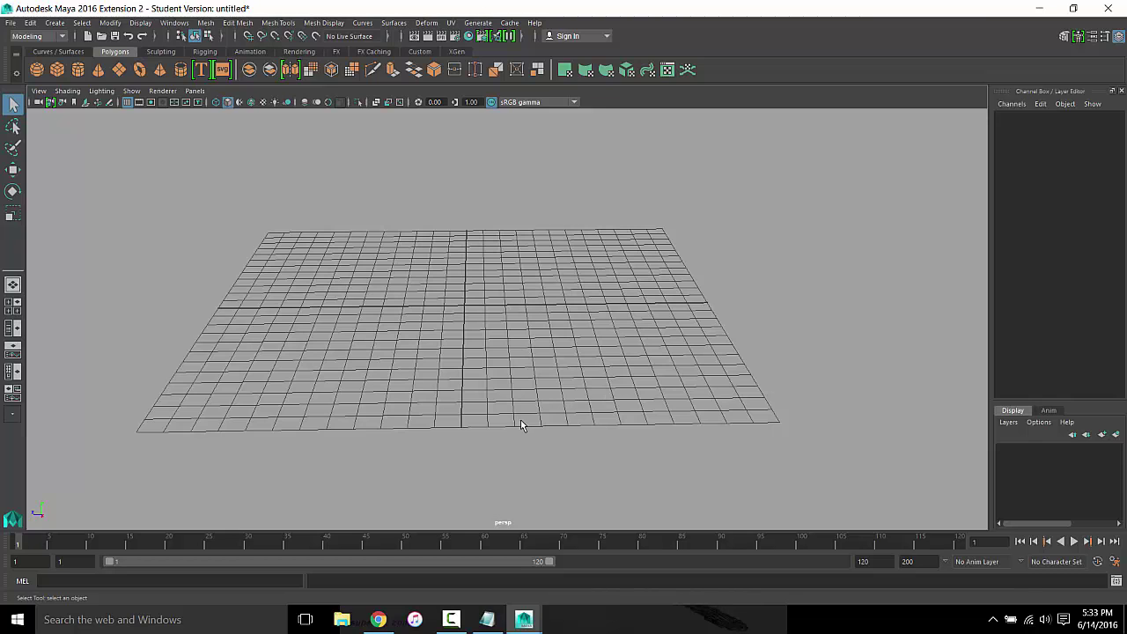
key("alt+b")
key("alt+b")
key("alt+b")
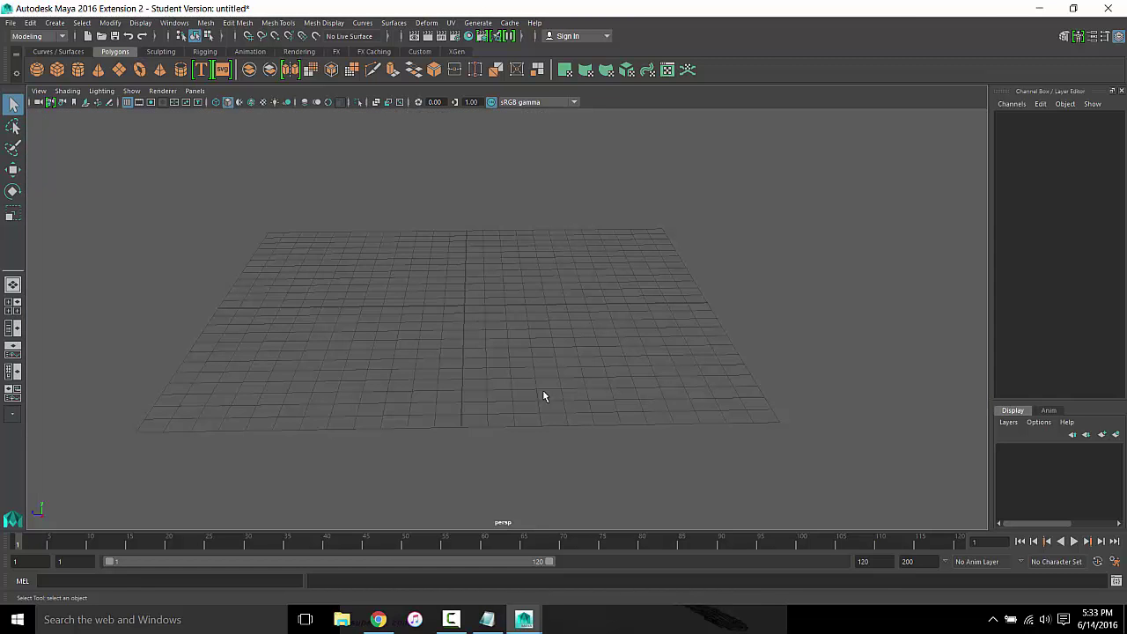
key("alt+b")
key("alt+b")
key("alt+b")
key("alt+b")
key("alt+b")
key("alt+b")
key("alt+b")
key("alt+b")
key("alt+b")
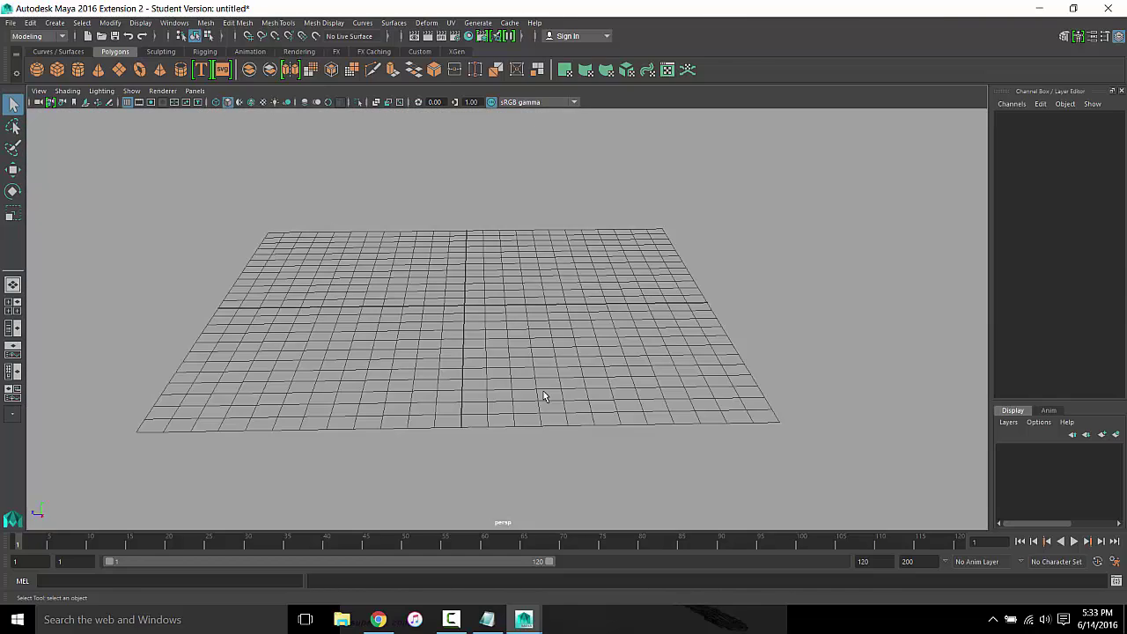
key("alt+b")
key("alt+b")
key("alt+b")
key("alt+b")
Tumble, track and dolly closer so the grid fills more of the view
mouse_move(546, 390)
left_mouse_down("alt")
mouse_move(566, 391)
mouse_move(428, 395)
mouse_move(576, 375)
mouse_move(526, 407)
mouse_move(536, 379)
mouse_move(617, 352)
mouse_move(579, 347)
mouse_move(605, 364)
mouse_move(594, 360)
mouse_move(536, 407)
mouse_move(516, 405)
mouse_move(589, 345)
left_mouse_up("alt")
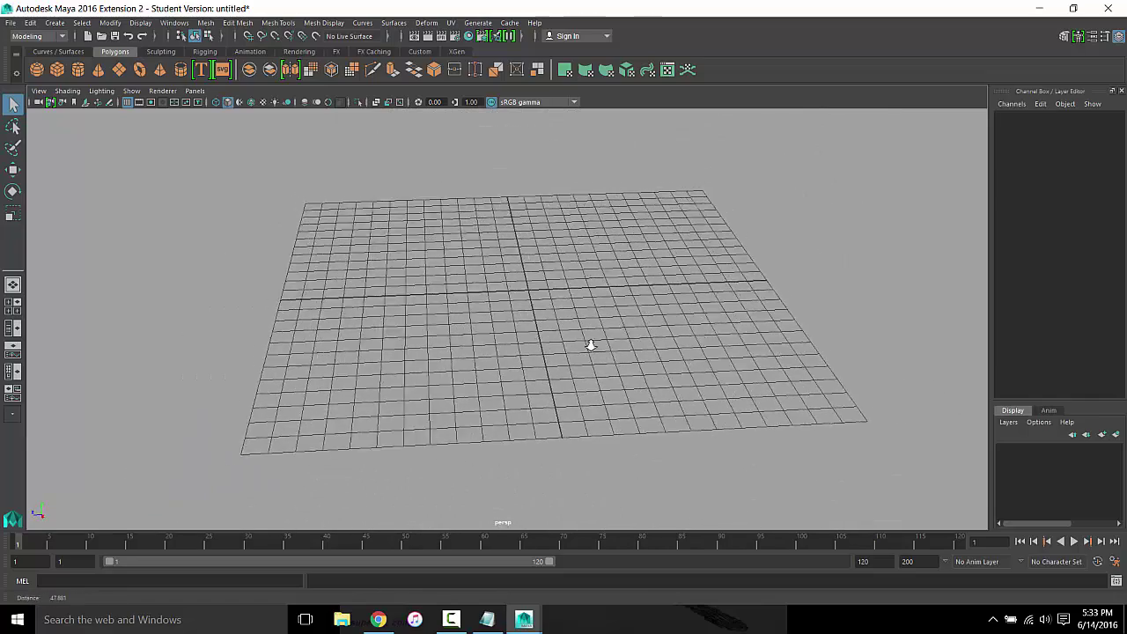
right_click_drag(589, 345, 600, 335, "alt")
mouse_move(599, 335)
left_mouse_down("alt")
mouse_move(679, 360)
mouse_move(636, 370)
left_mouse_up("alt")
mouse_move(637, 370)
middle_mouse_down("alt")
mouse_move(616, 411)
mouse_move(599, 363)
middle_mouse_up("alt")
mouse_move(599, 362)
left_mouse_down("alt")
mouse_move(566, 384)
mouse_move(536, 305)
left_mouse_up("alt")
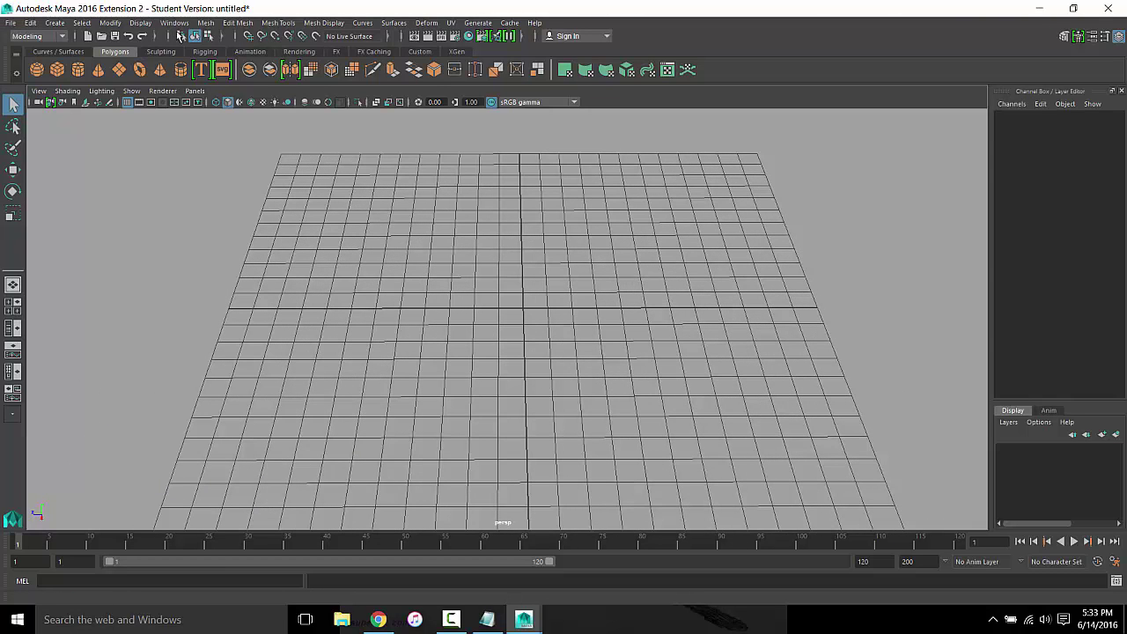
Choose Help > Autodesk Maya Help to load the online documentation in Firefox
left_click(535, 22)
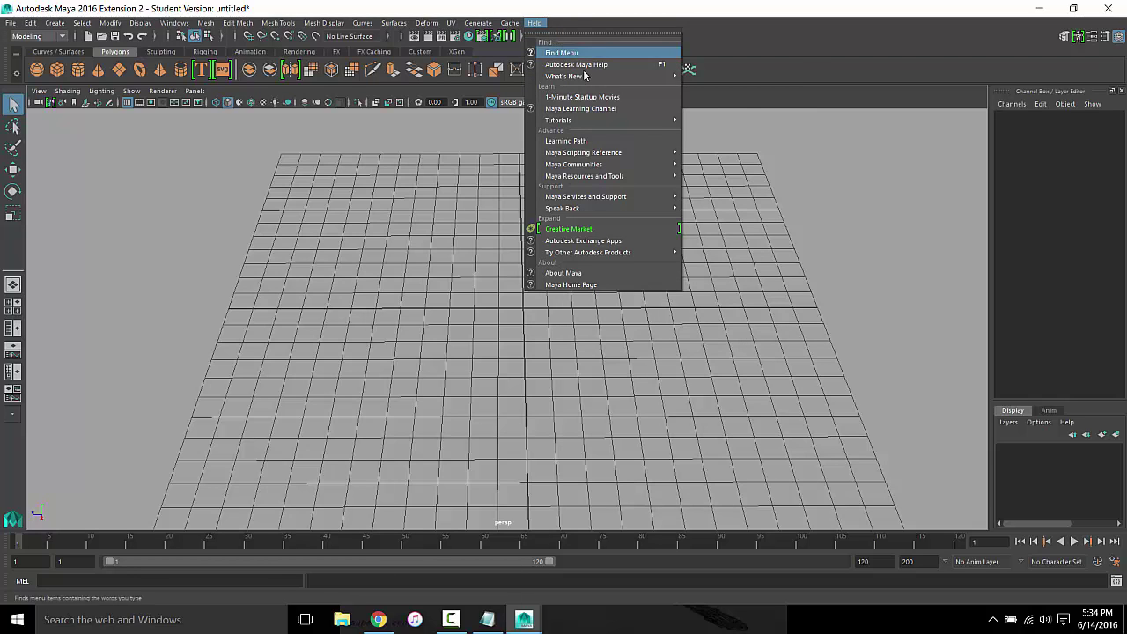
left_click(555, 23)
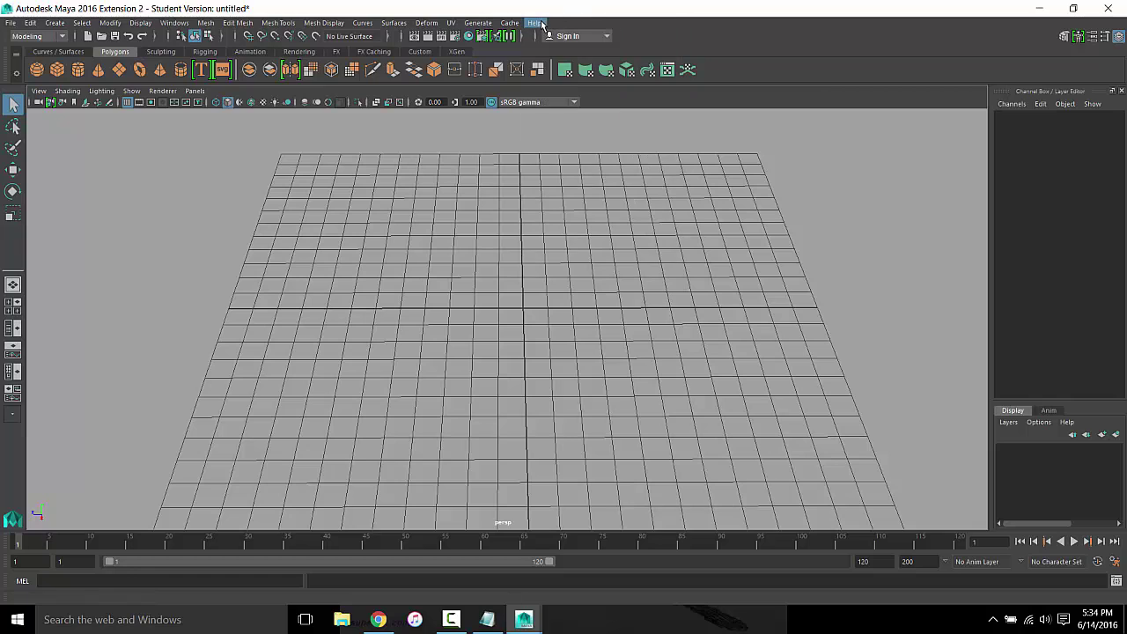
left_click(541, 25)
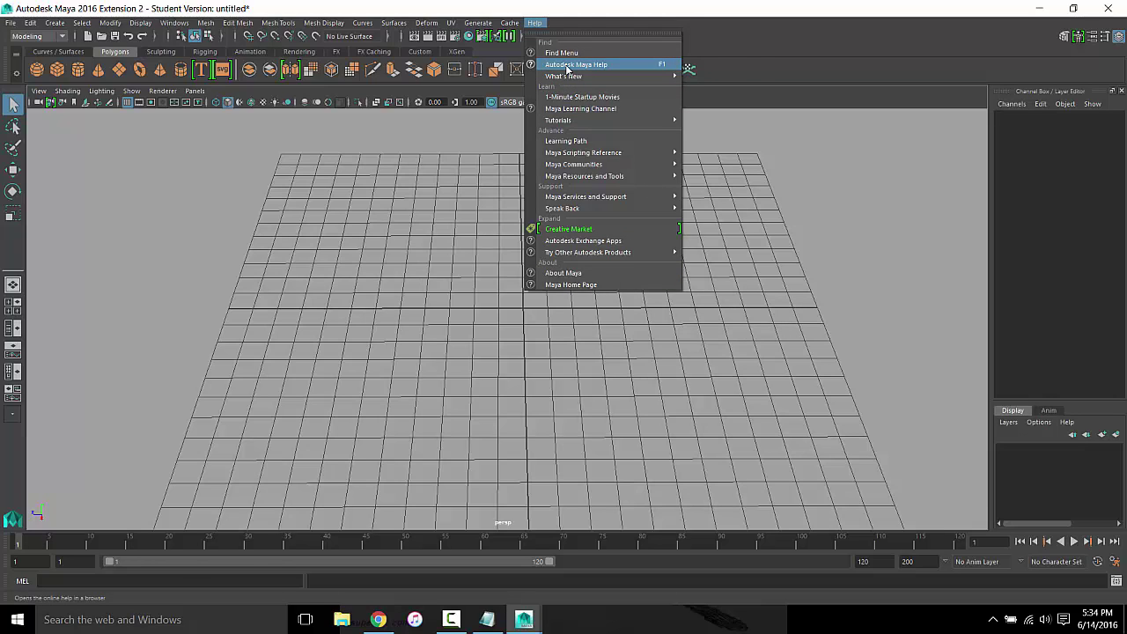
left_click(566, 66)
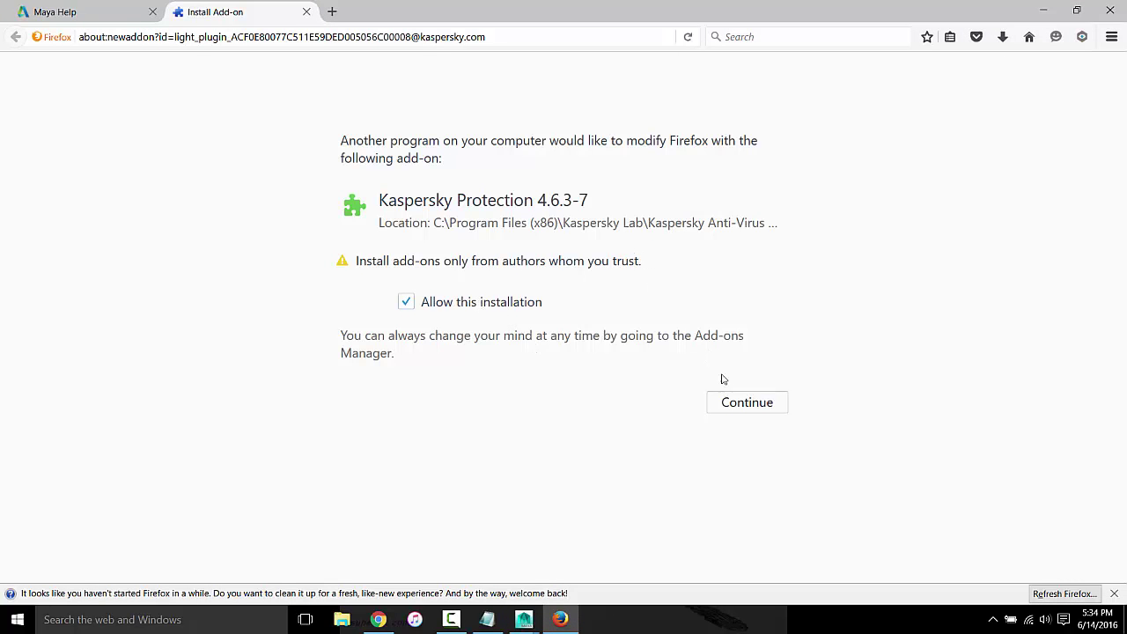
Dismiss the add-on prompt, visit Basics and back, then open the Interface Overview page
left_click(745, 403)
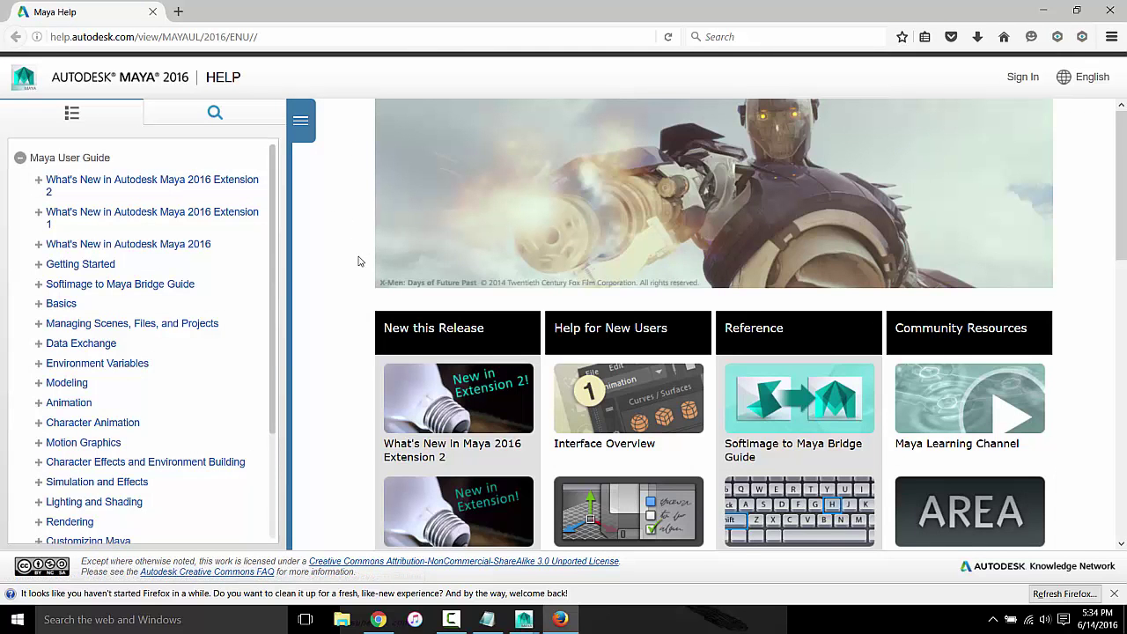
scroll(358, 261, "down", 1)
scroll(347, 282, "up", 1)
scroll(115, 304, "down", 1)
left_click(62, 275)
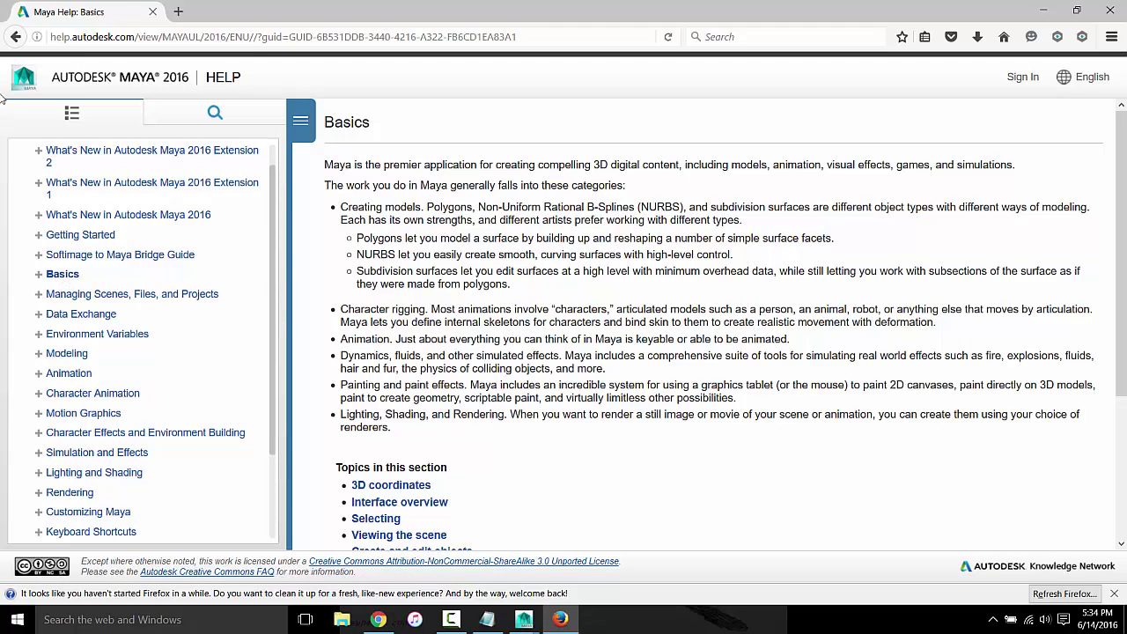
left_click(15, 36)
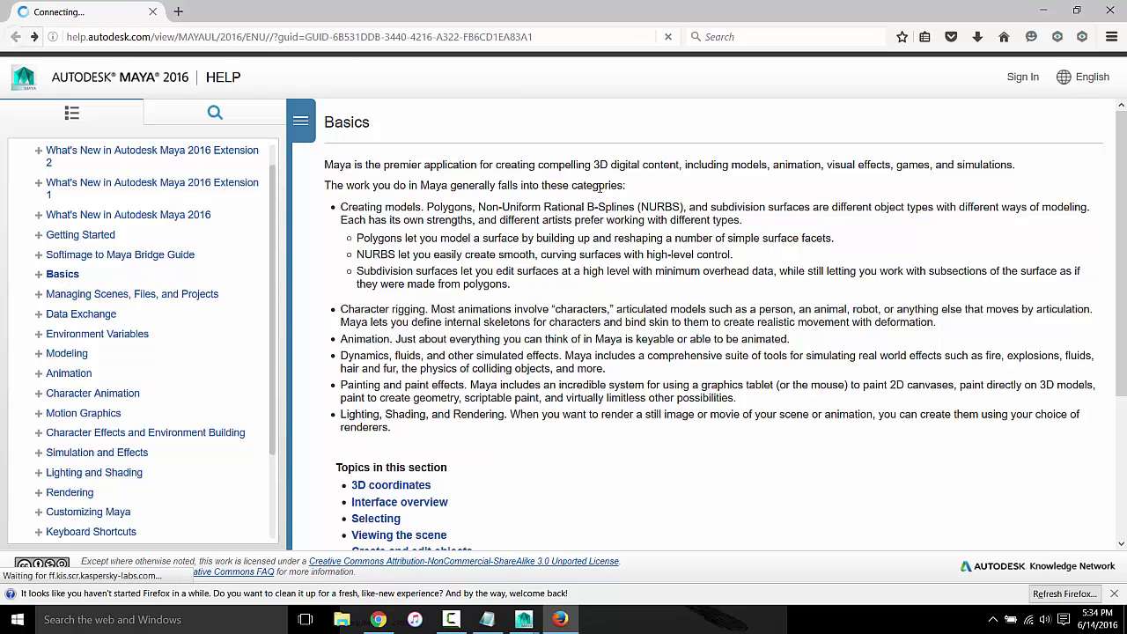
scroll(656, 304, "down", 2)
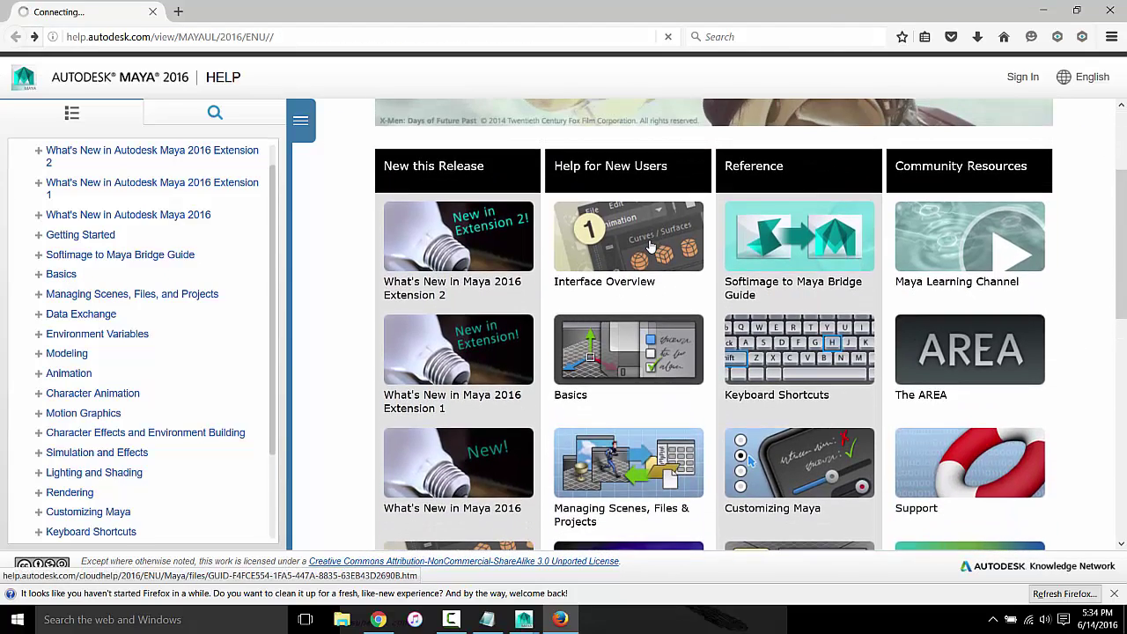
left_click(650, 247)
Show the numbered Maya interface figure as a standalone image with View Image
scroll(649, 255, "down", 3)
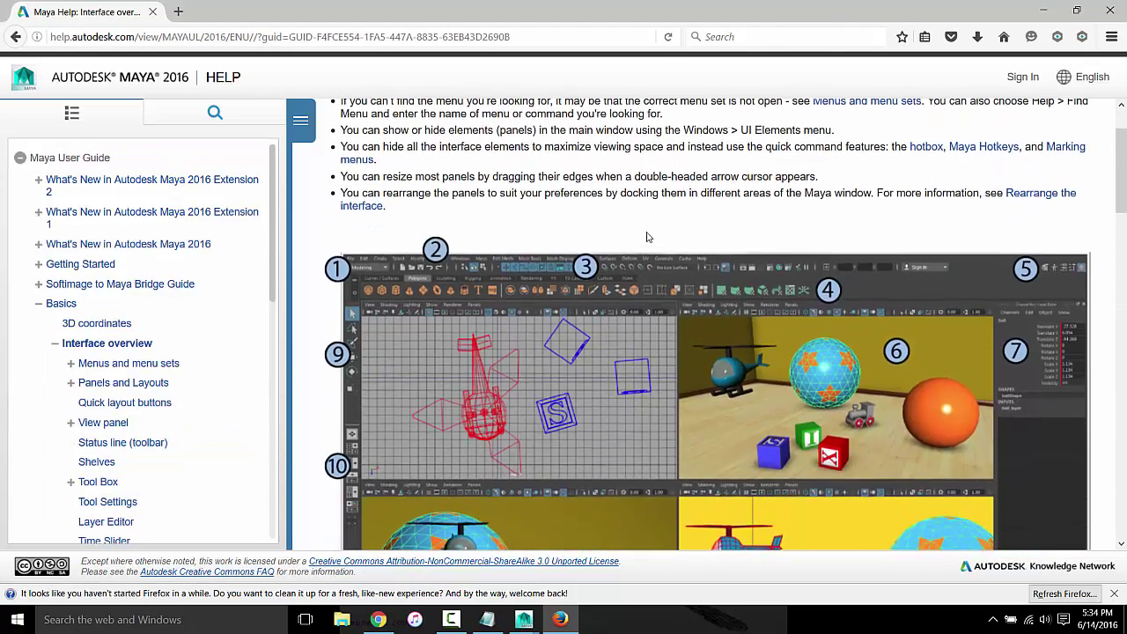
scroll(421, 180, "down", 5)
scroll(493, 214, "up", 2)
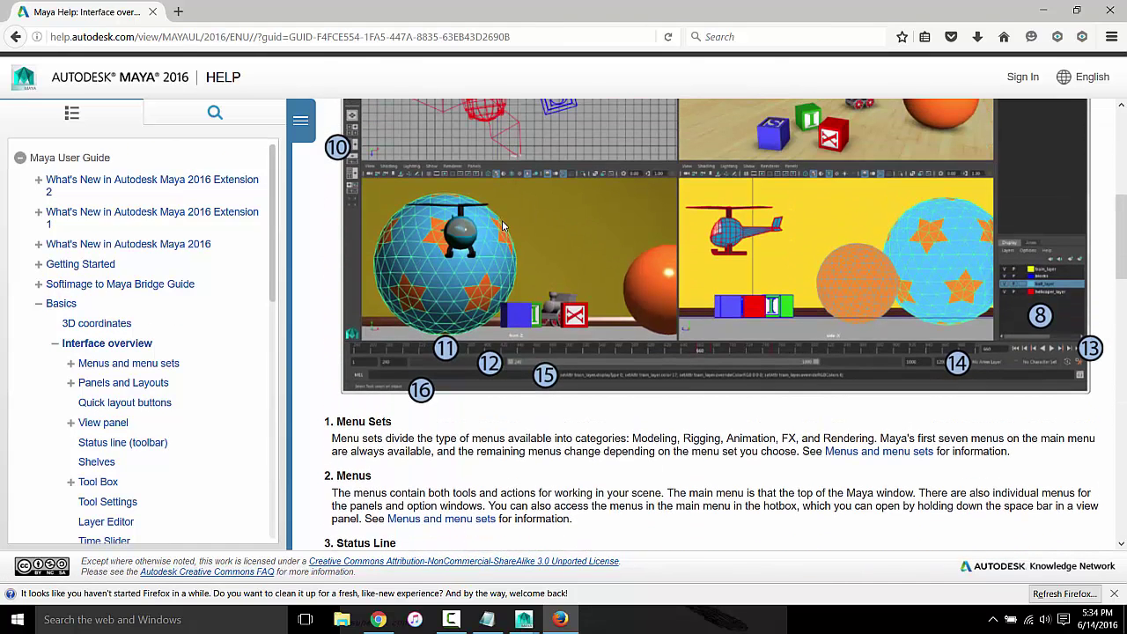
right_click(504, 224)
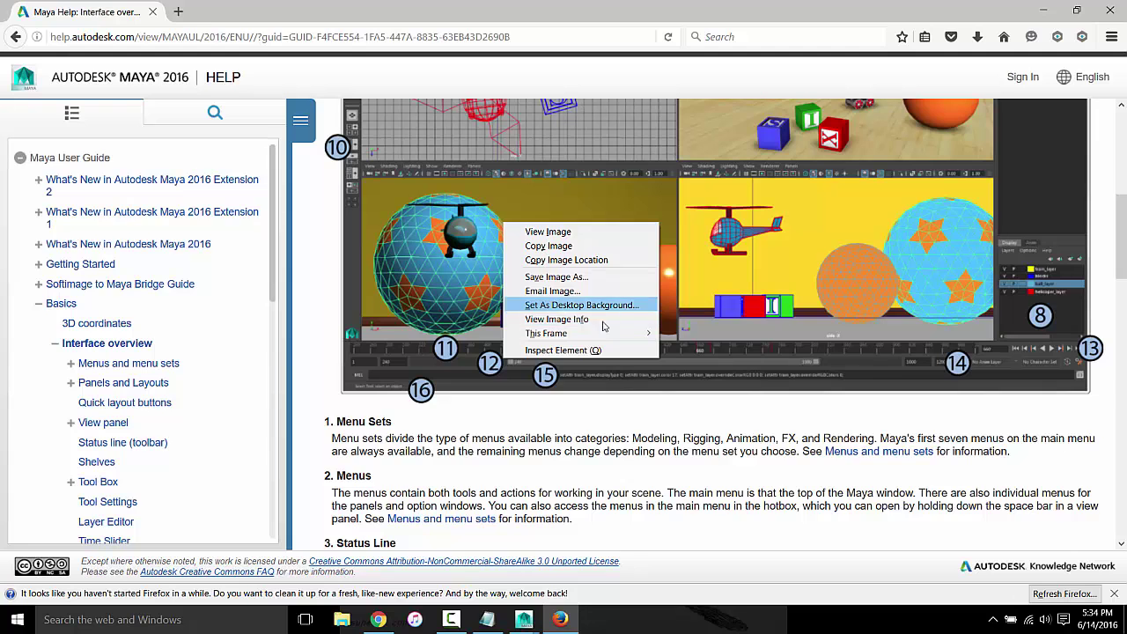
right_click(458, 189)
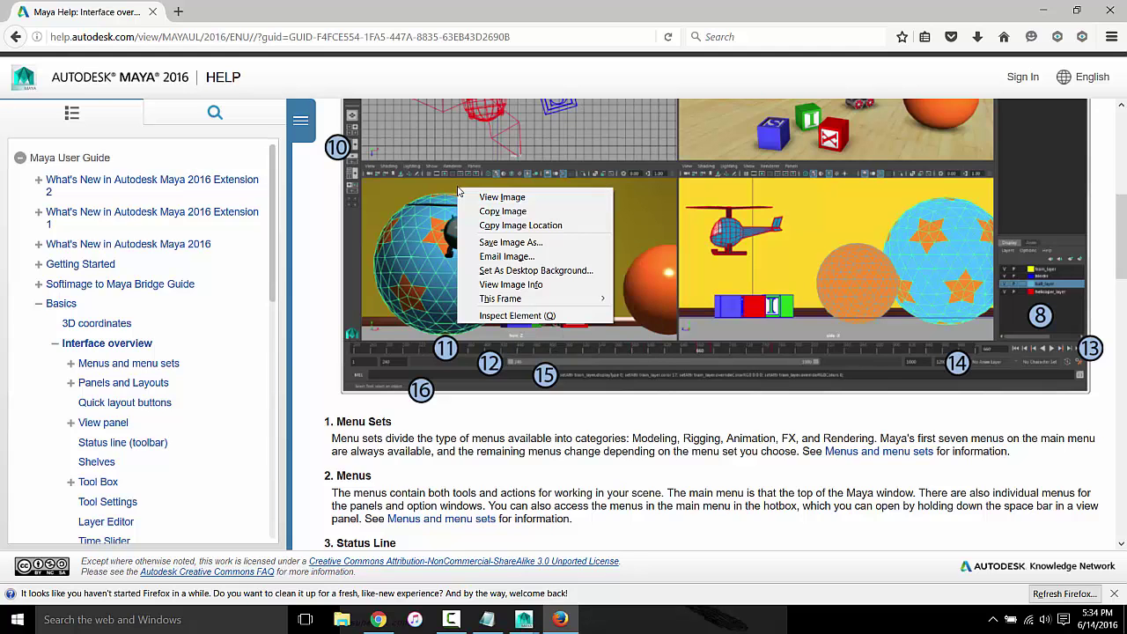
left_click(531, 204)
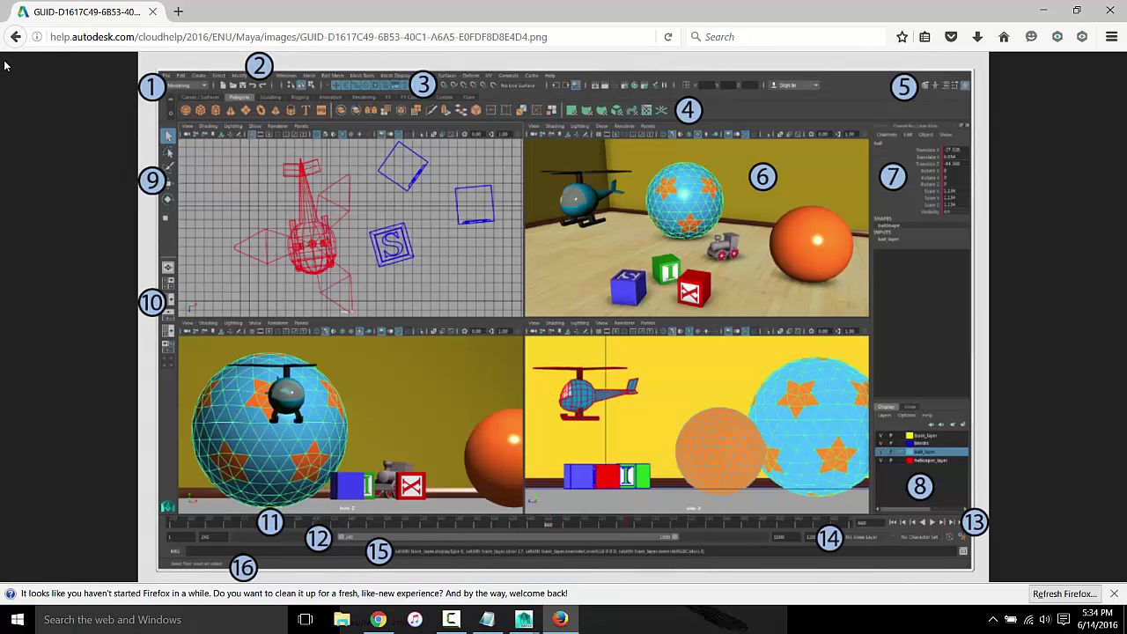
Return to the Interface overview page and copy the figure's image address
left_click(16, 36)
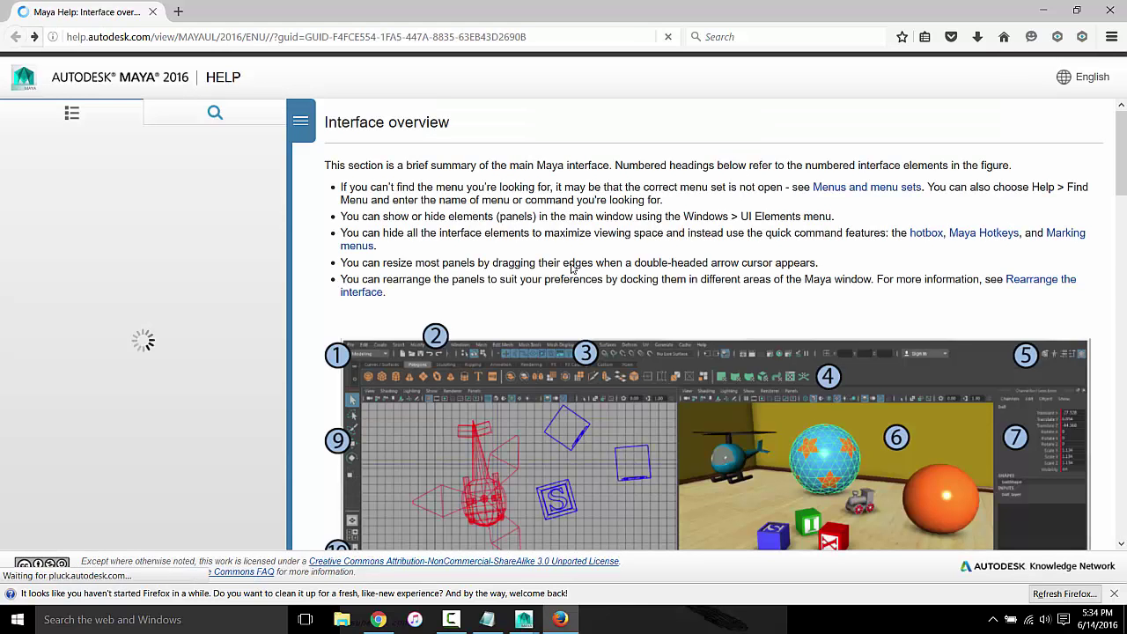
right_click(617, 361)
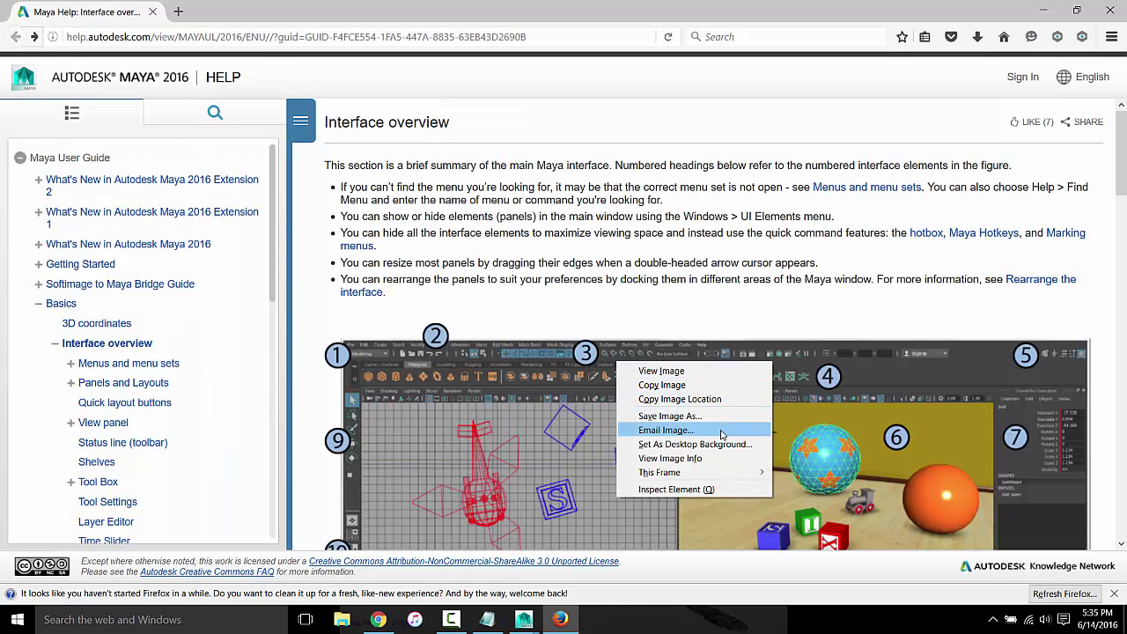
scroll(568, 358, "down", 5)
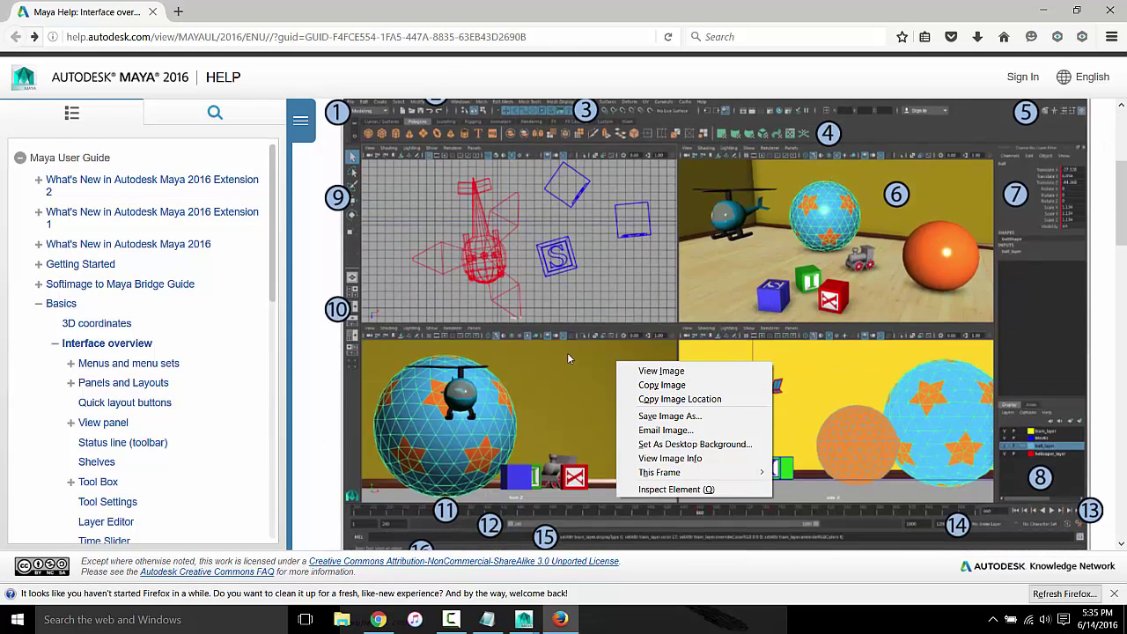
left_click(573, 325)
right_click(588, 316)
left_click(287, 98)
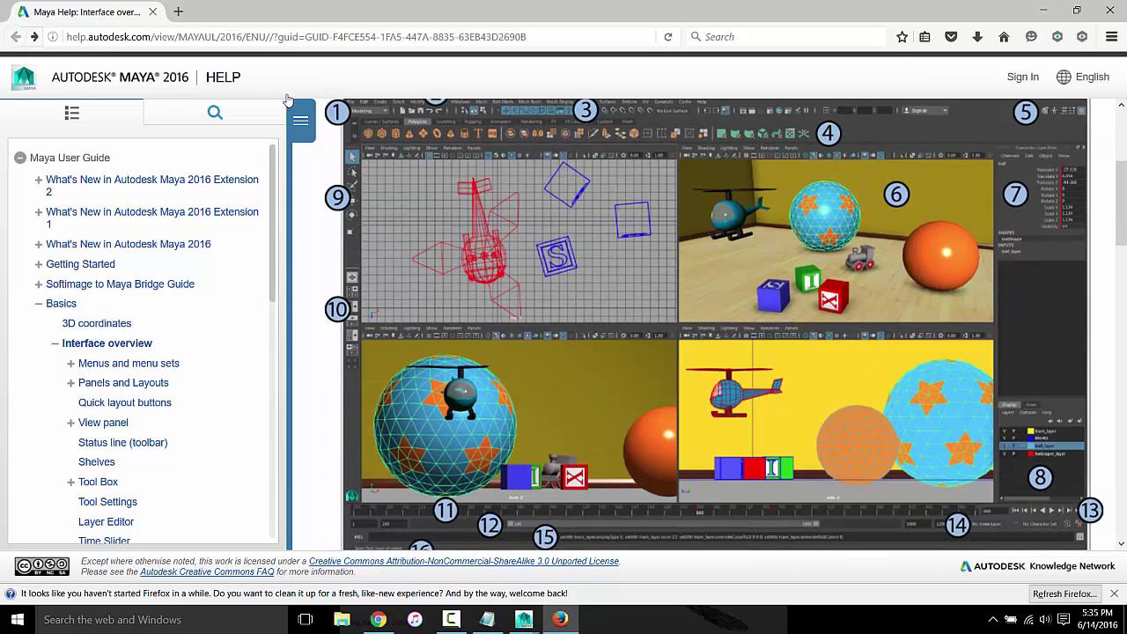
Load the copied image address in a new browser tab
left_click(180, 12)
type("help.autodesk.com/view/MAYAUL/2016/ENU//?guid=GUID-F4FCE554-1FA5-447A-8835-63EB43D2690B")
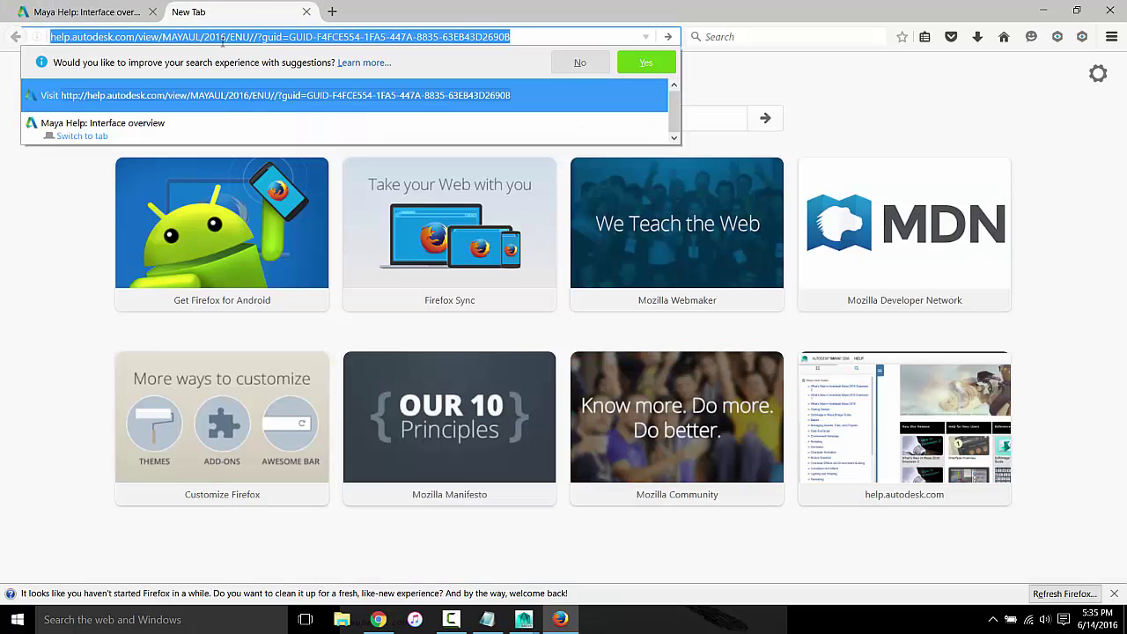
left_click(231, 37)
right_click(232, 37)
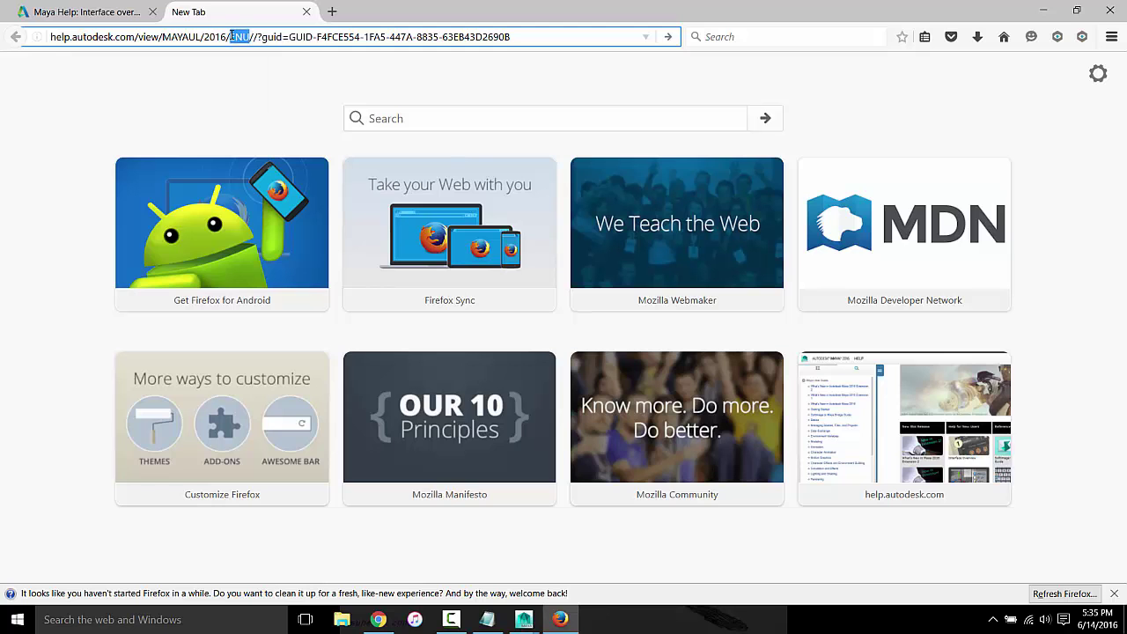
triple_click(232, 37)
right_click(231, 37)
left_click(304, 104)
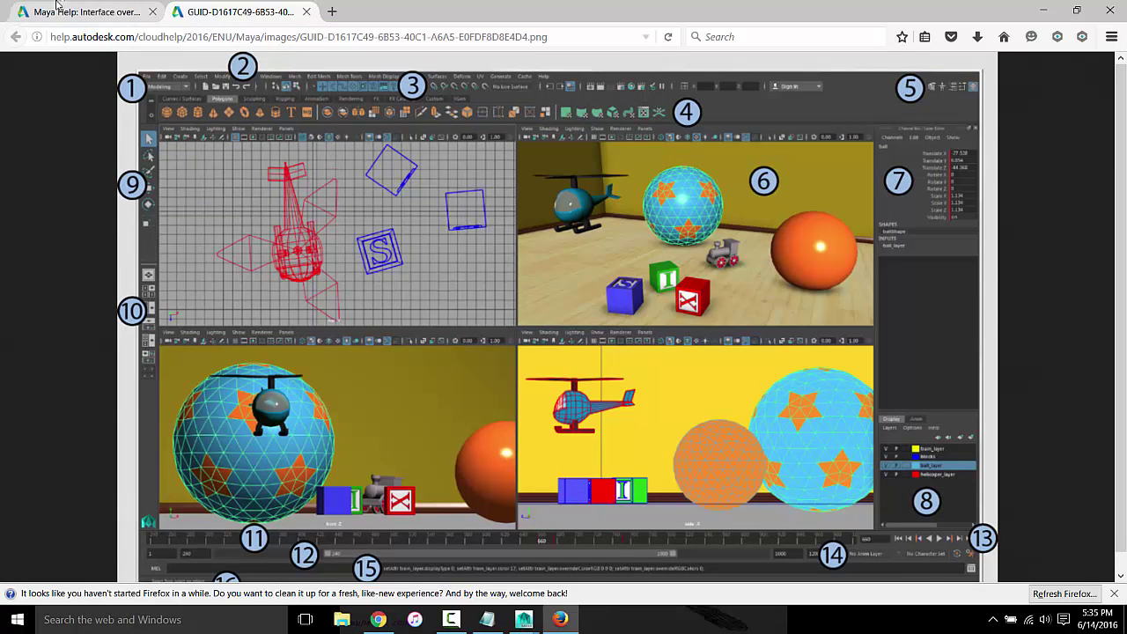
Check the help tab, return to the figure tab, then bring Maya 2016 back to the front
key("ctrl+Page_Up")
scroll(394, 222, "down", 10)
scroll(387, 246, "up", 6)
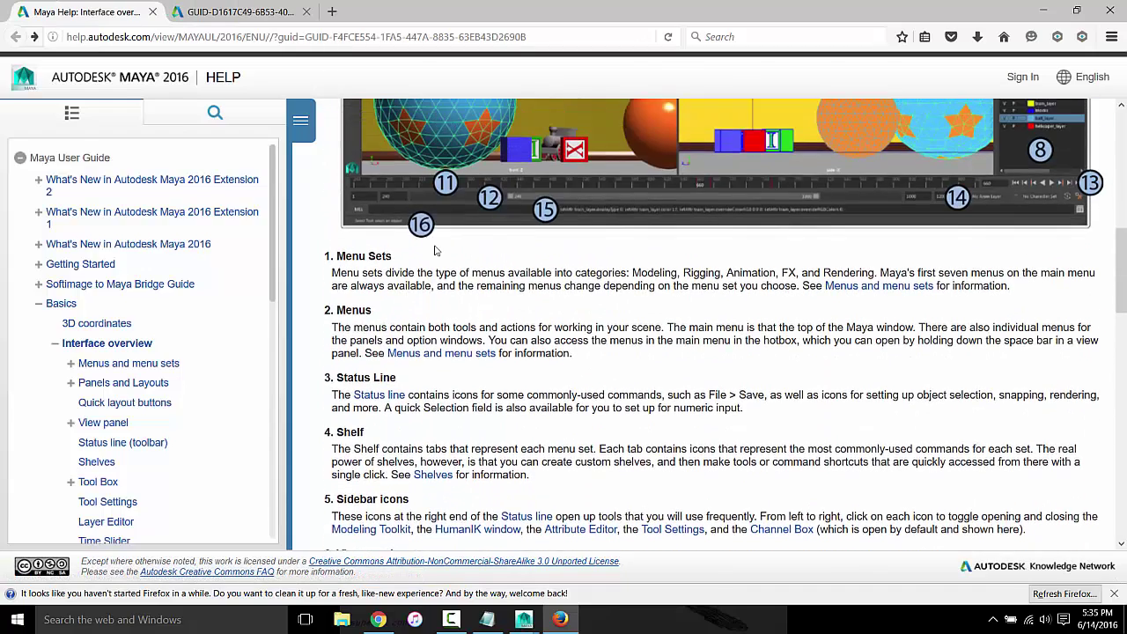
key("ctrl+Page_Down")
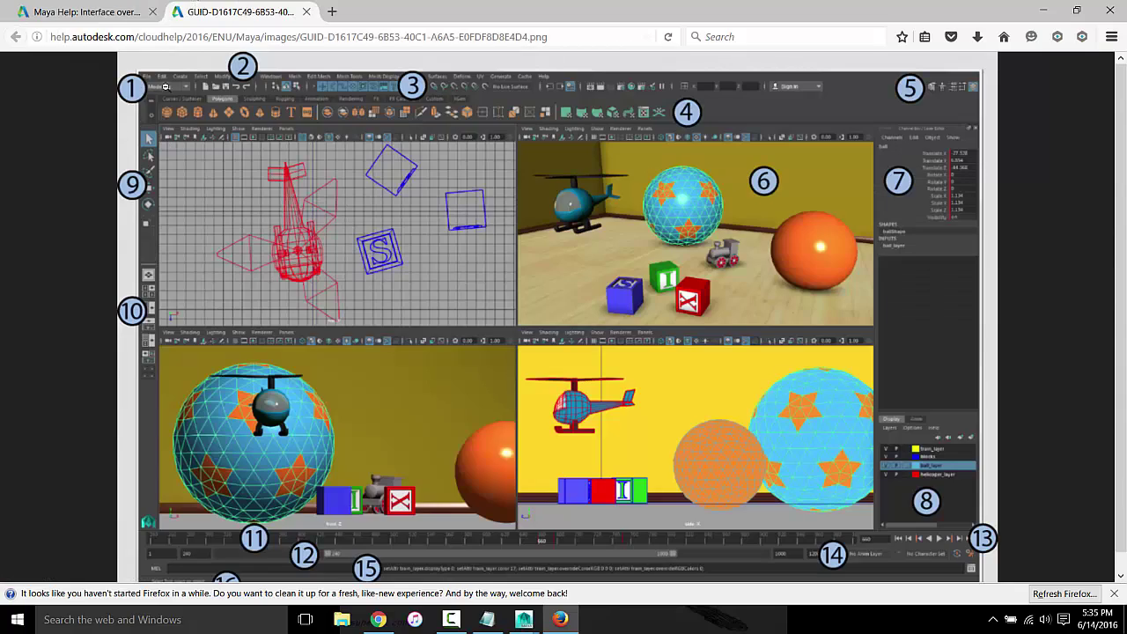
mouse_move(524, 619)
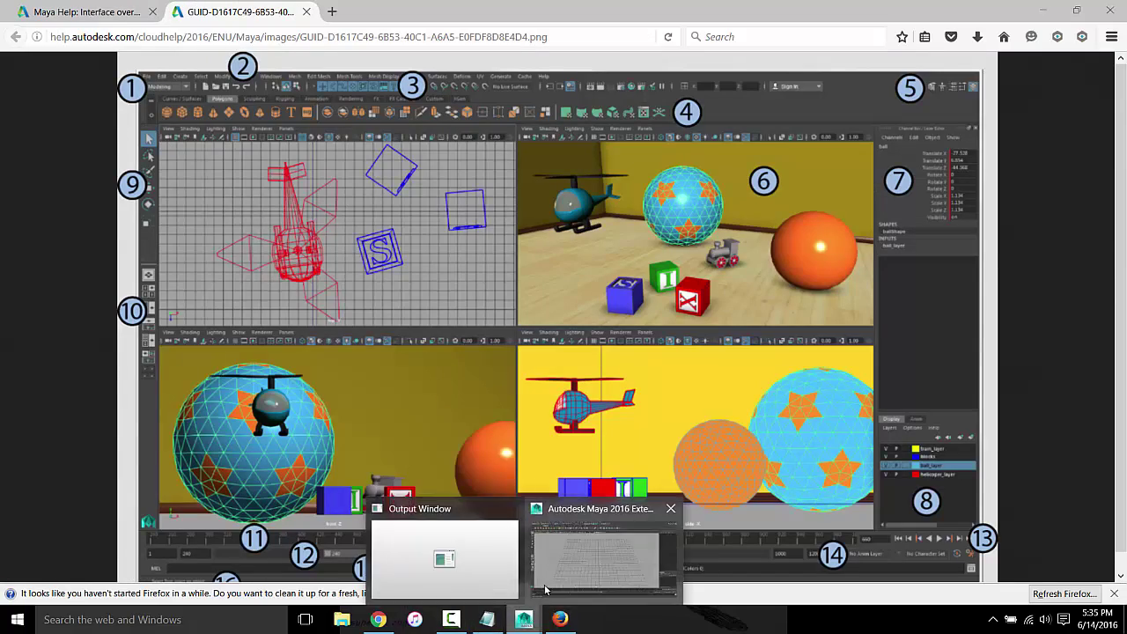
left_click(616, 559)
left_click(31, 39)
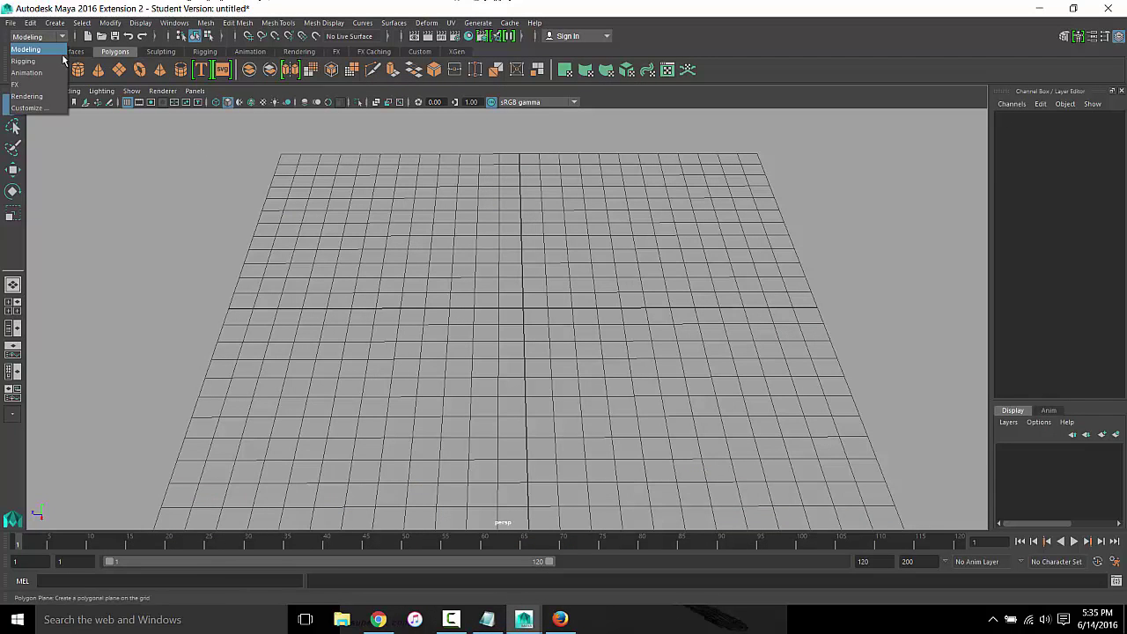
left_click(25, 41)
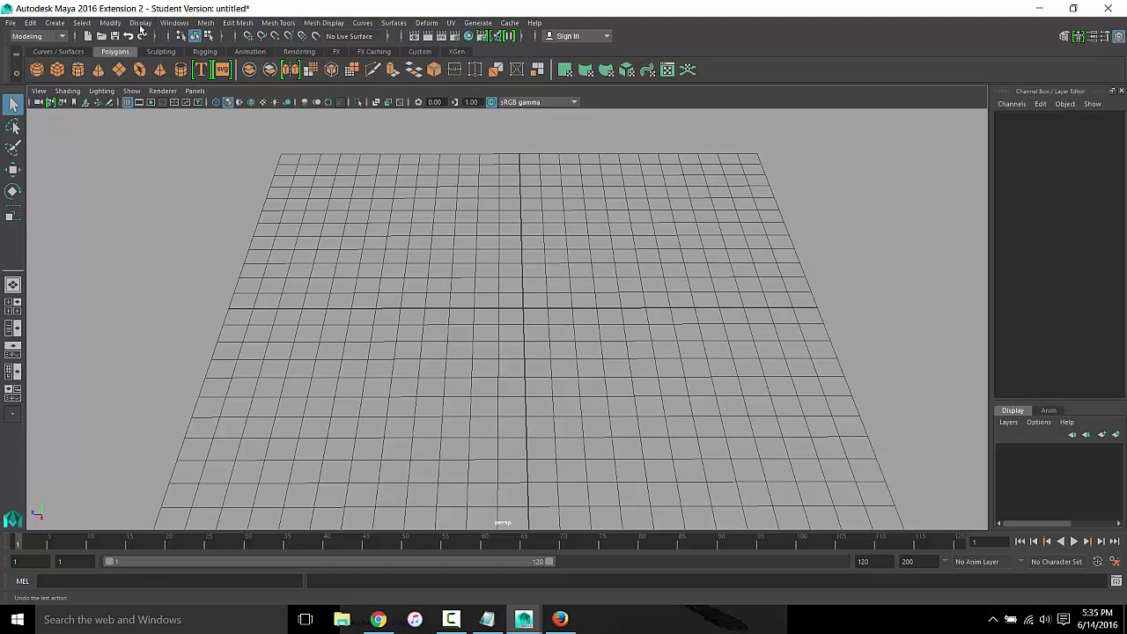
left_click(37, 36)
left_click(51, 53)
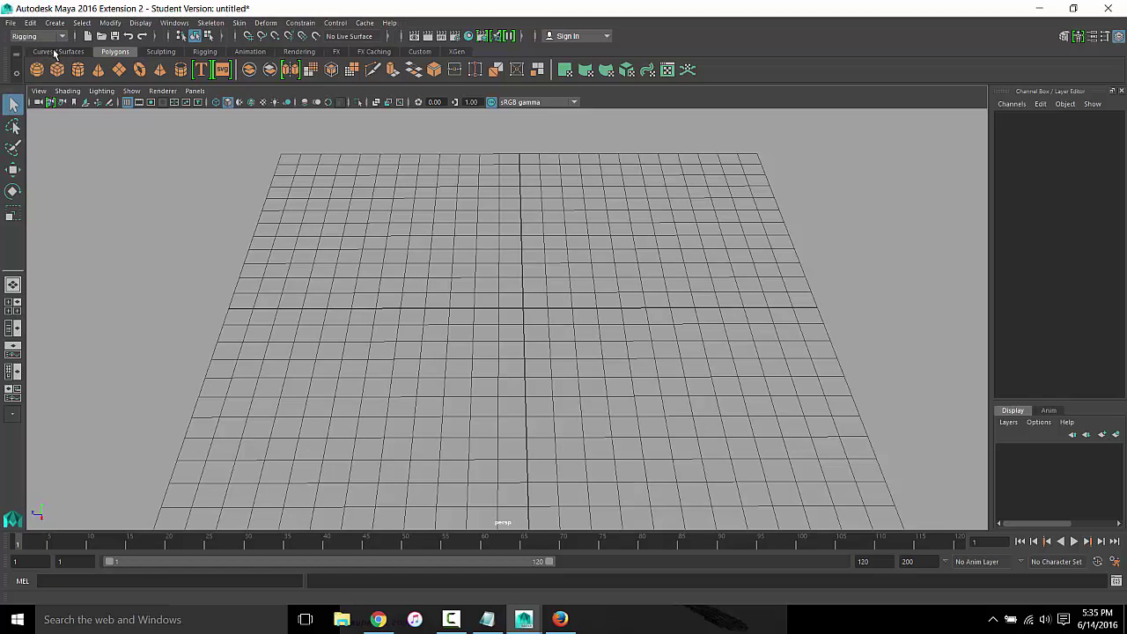
left_click(37, 36)
left_click(26, 47)
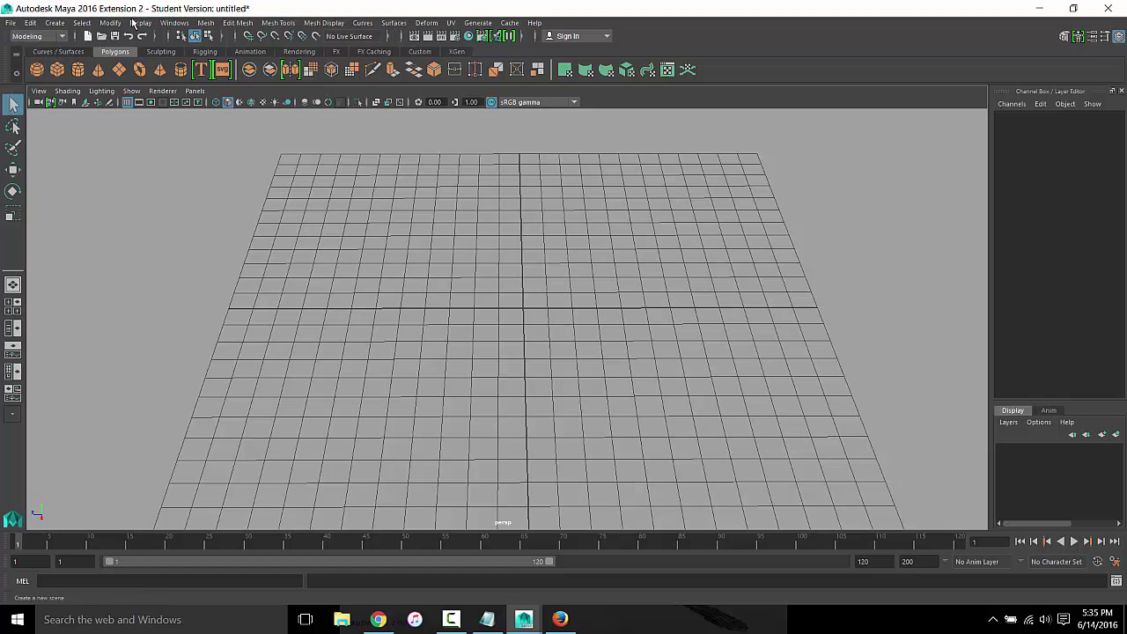
left_click(186, 24)
left_click(203, 3)
left_click(37, 36)
left_click(36, 47)
left_click(37, 36)
left_click(38, 71)
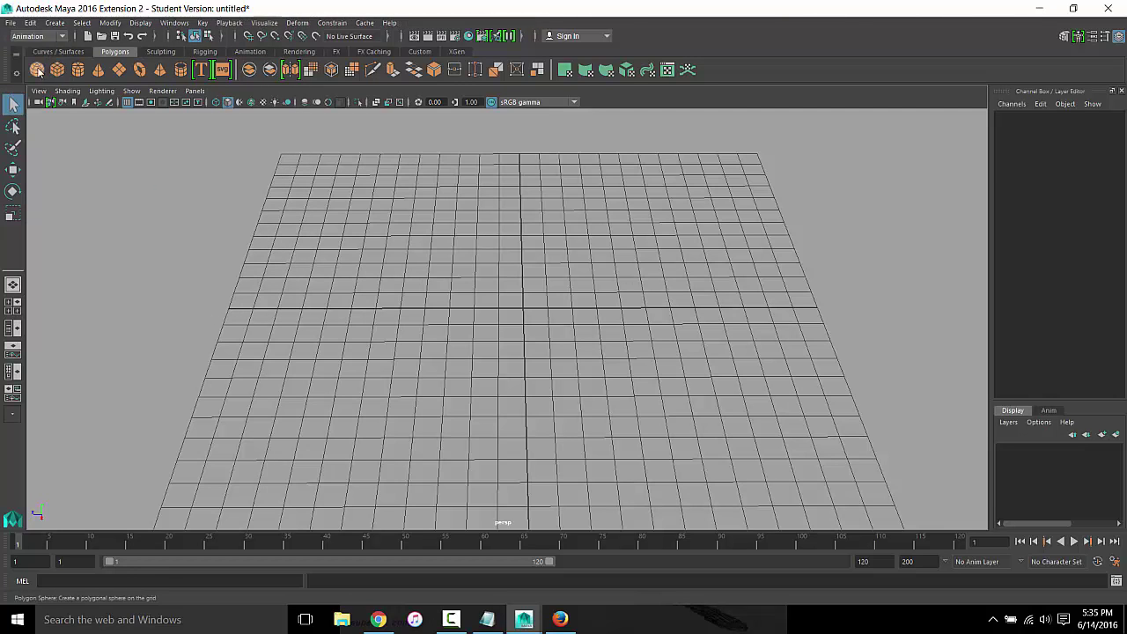
left_click(37, 36)
left_click(16, 84)
left_click(37, 36)
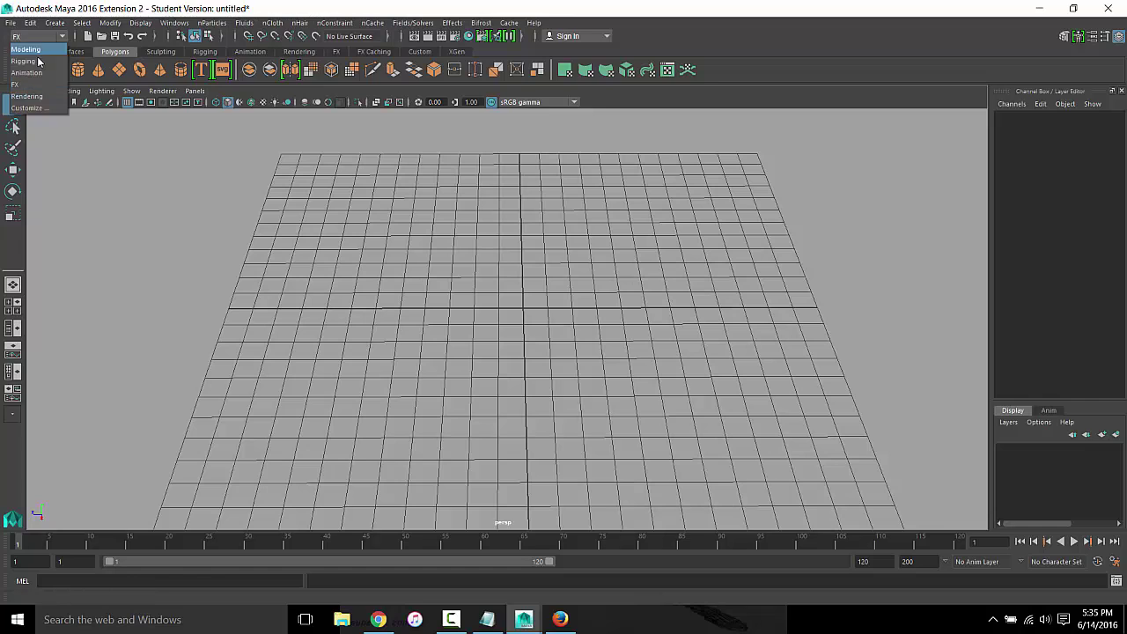
left_click(26, 72)
left_click(37, 36)
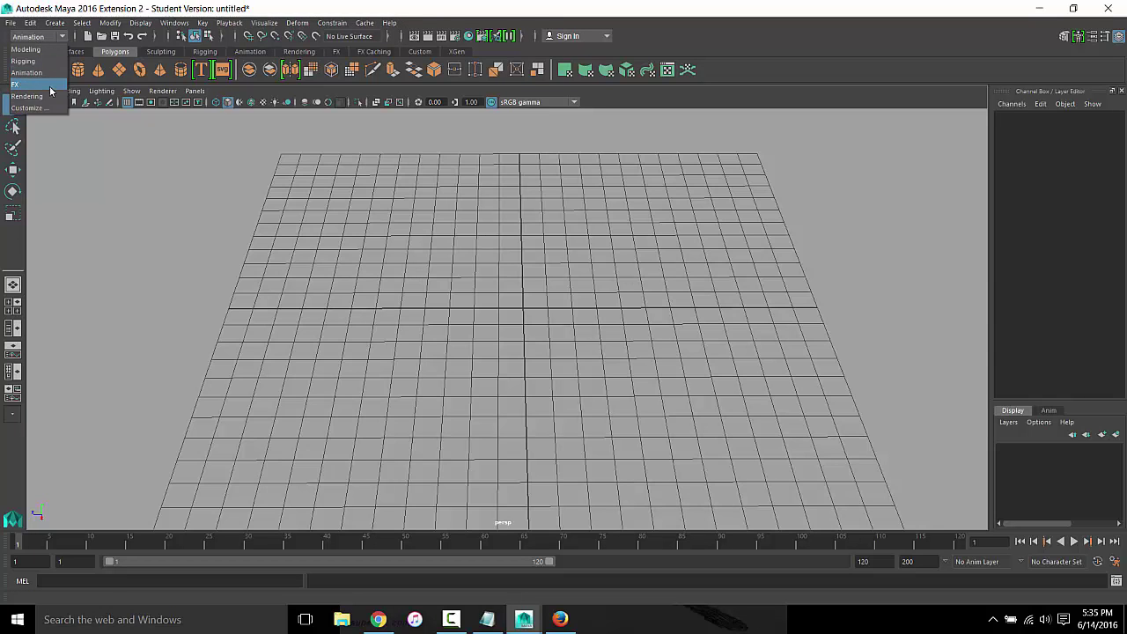
left_click(49, 86)
left_click(46, 37)
left_click(40, 96)
left_click(47, 38)
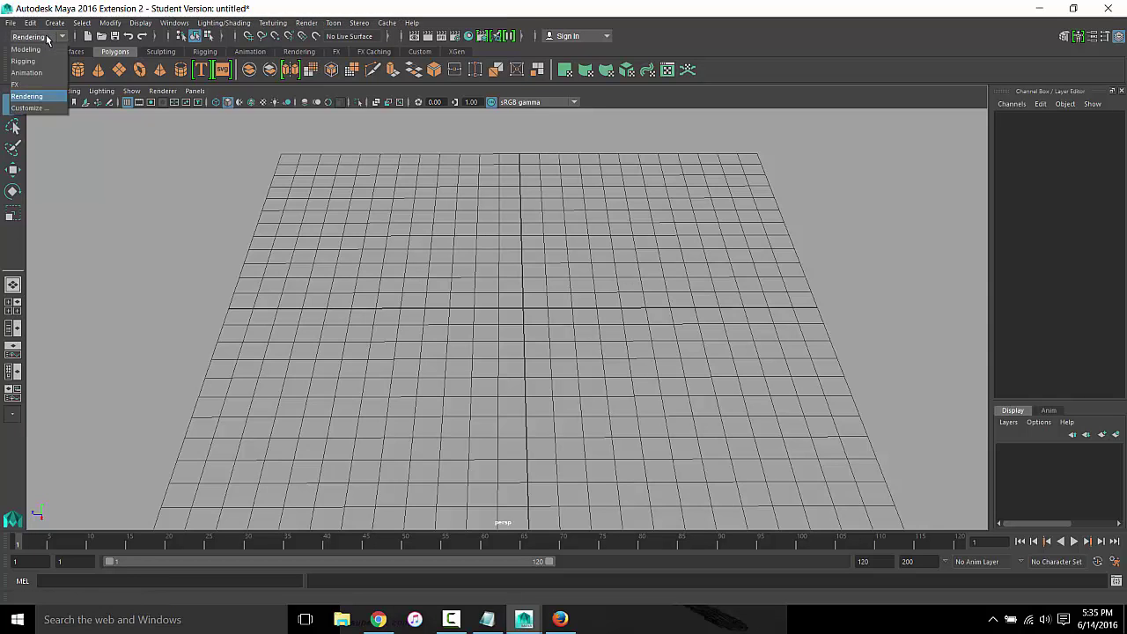
left_click(38, 50)
left_click(39, 37)
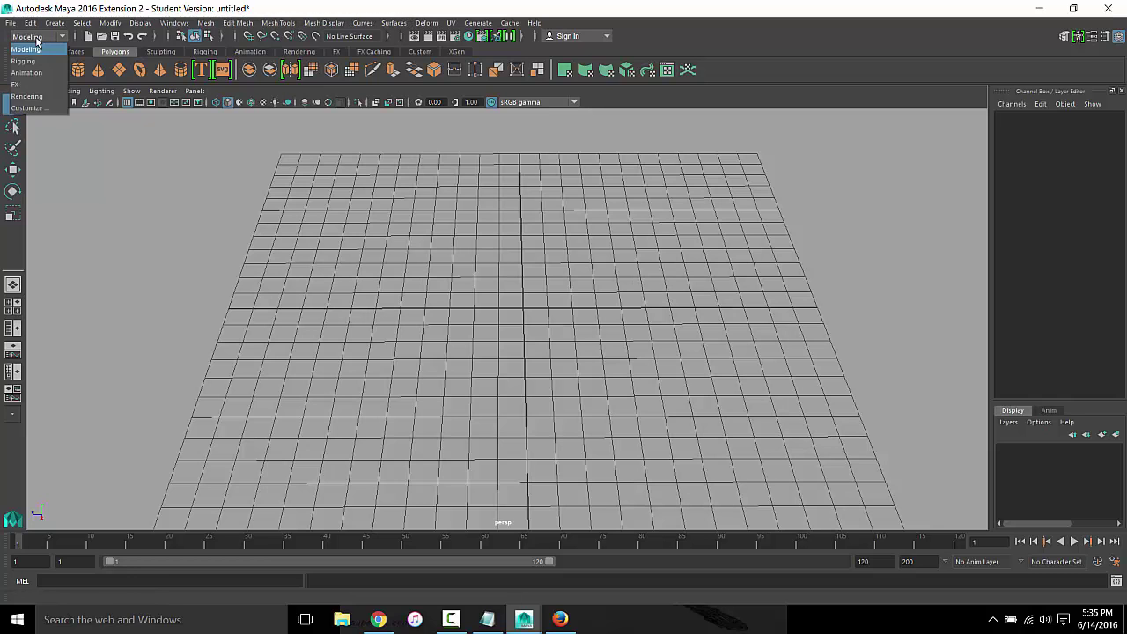
left_click(42, 51)
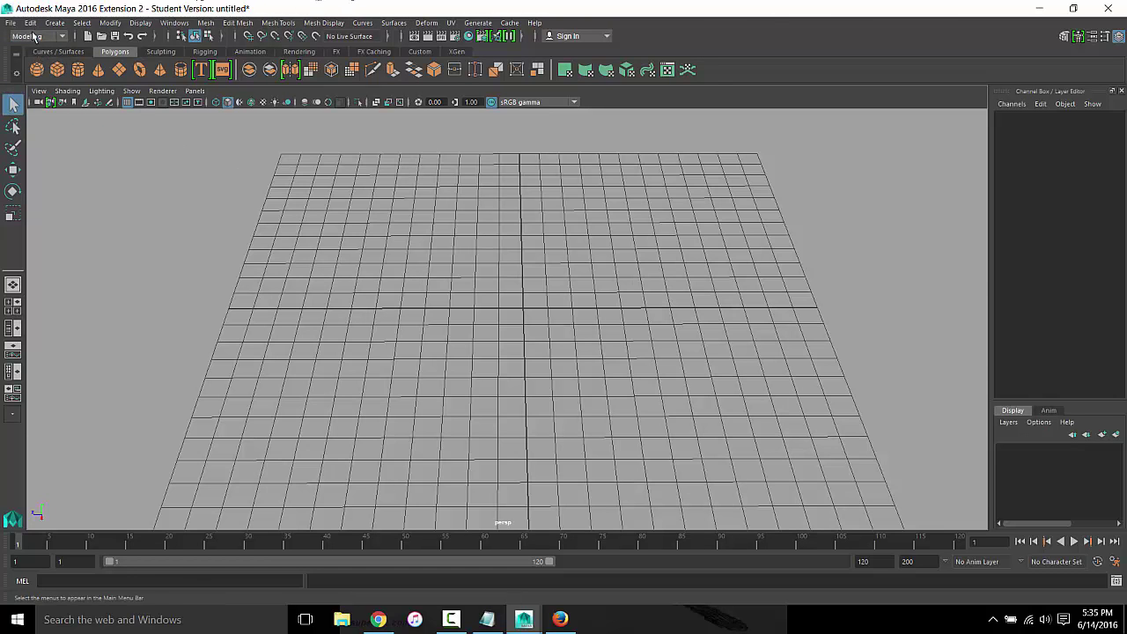
mouse_move(426, 231)
middle_mouse_down("alt")
mouse_move(485, 196)
mouse_move(168, 149)
middle_mouse_up("alt")
left_click(37, 36)
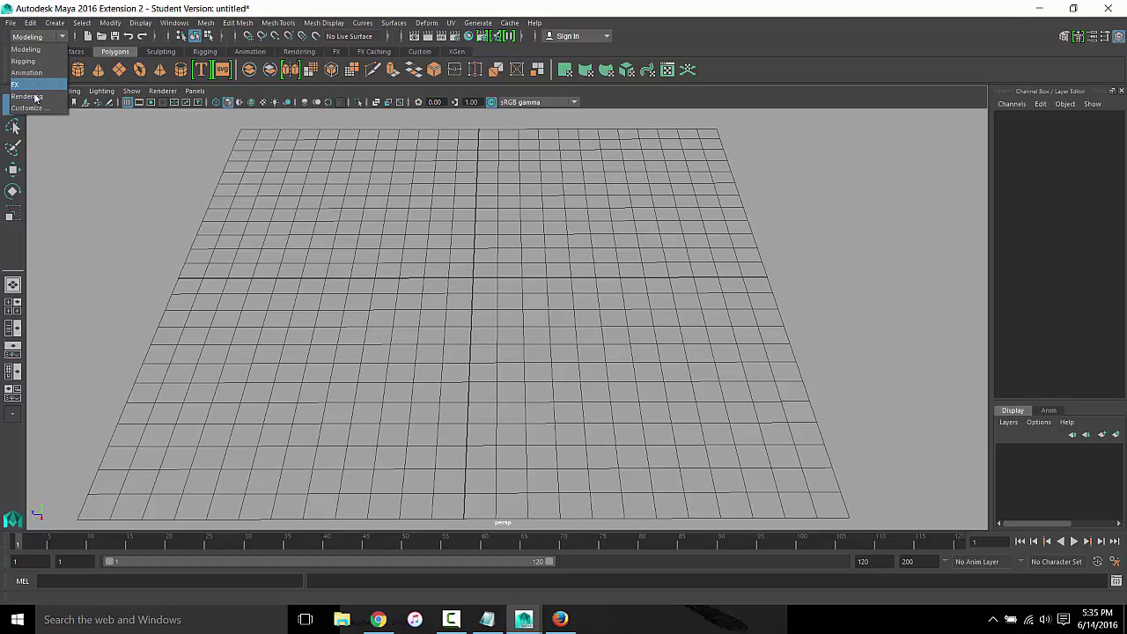
left_click(53, 108)
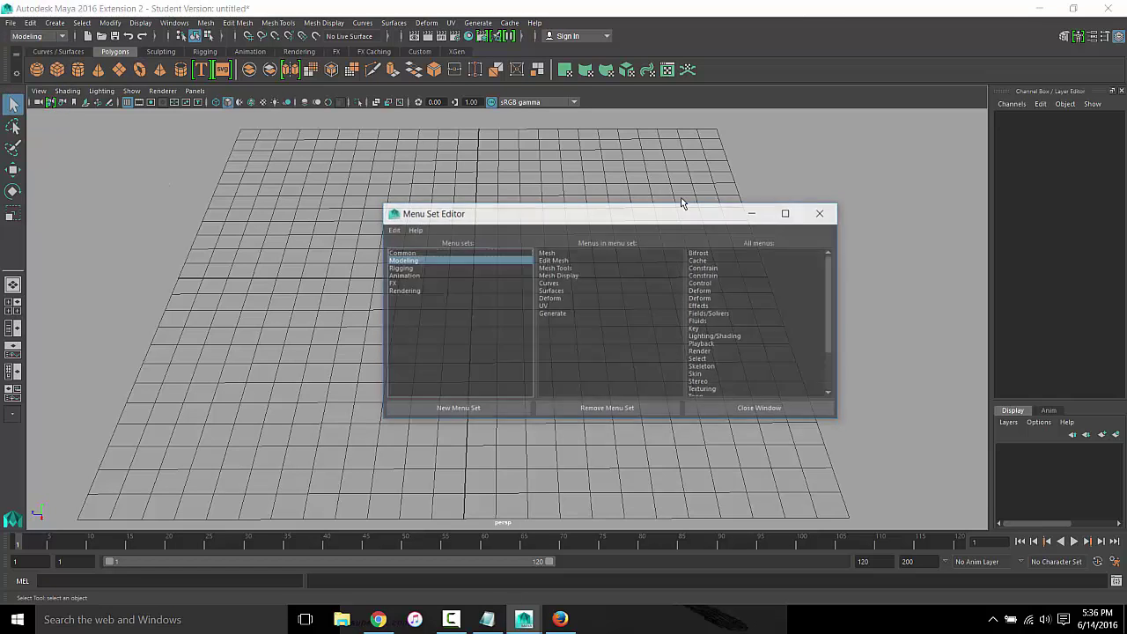
left_click_drag(704, 209, 641, 199)
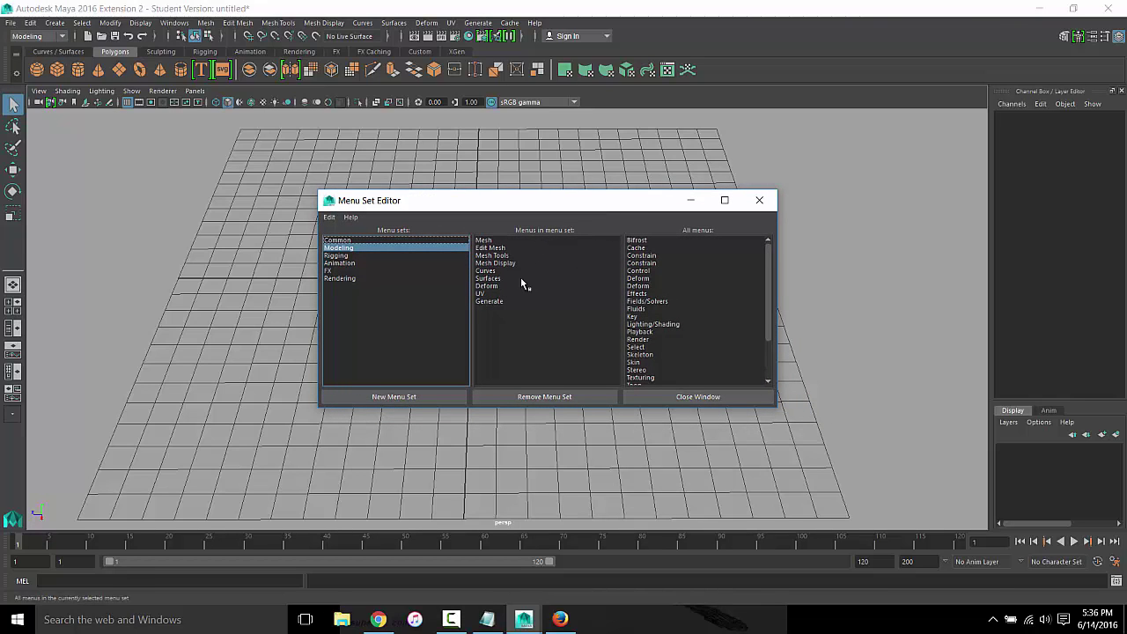
left_click(760, 202)
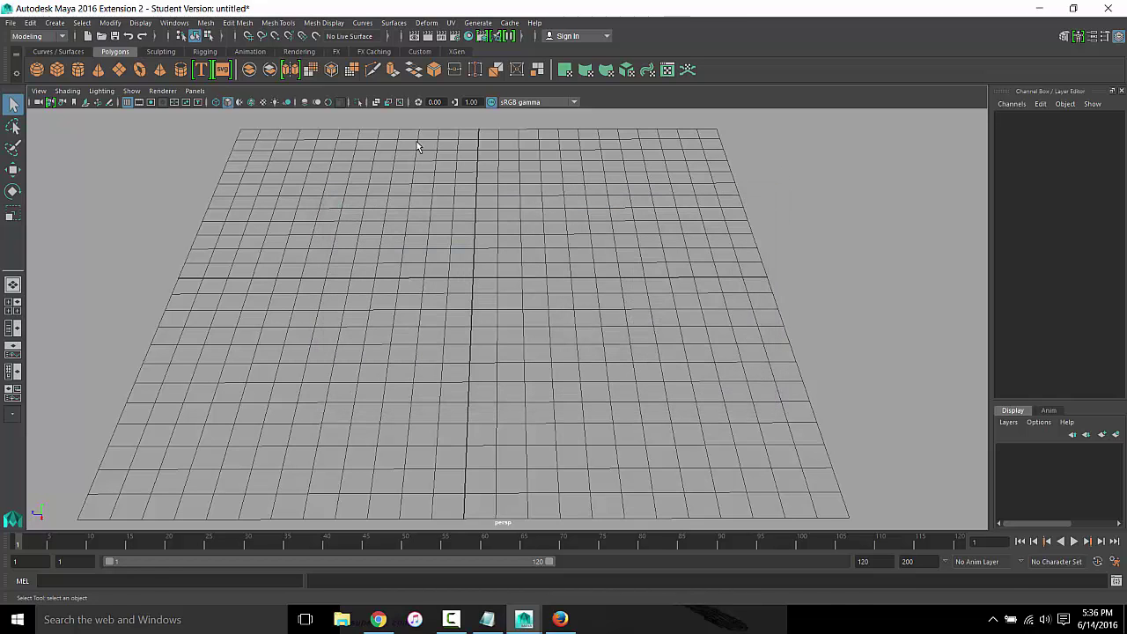
left_click(63, 40)
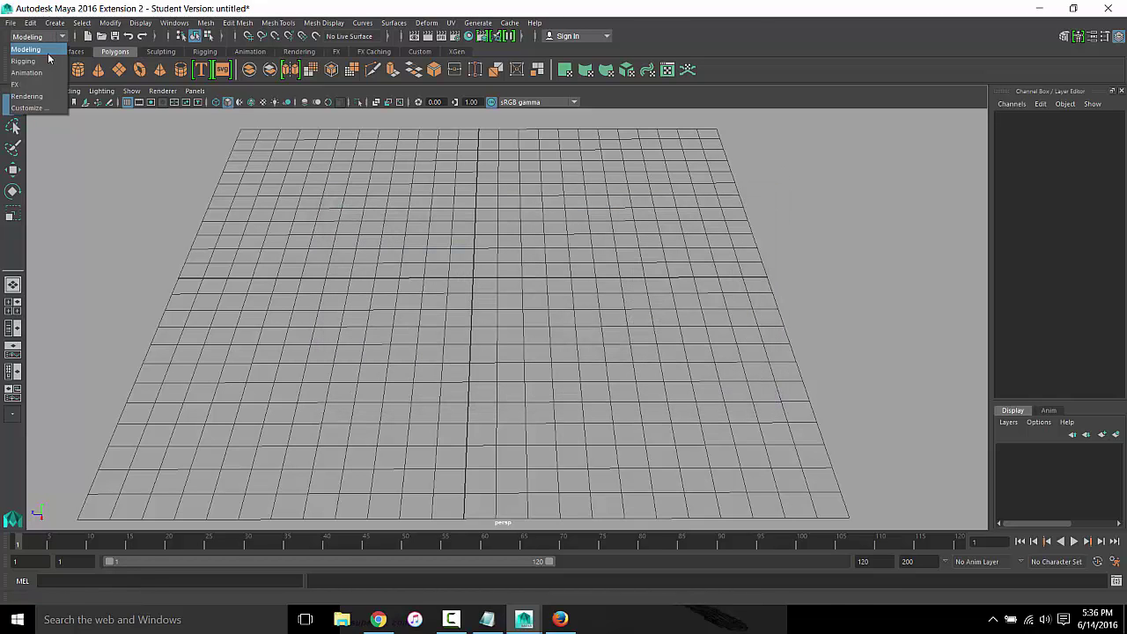
left_click(50, 57)
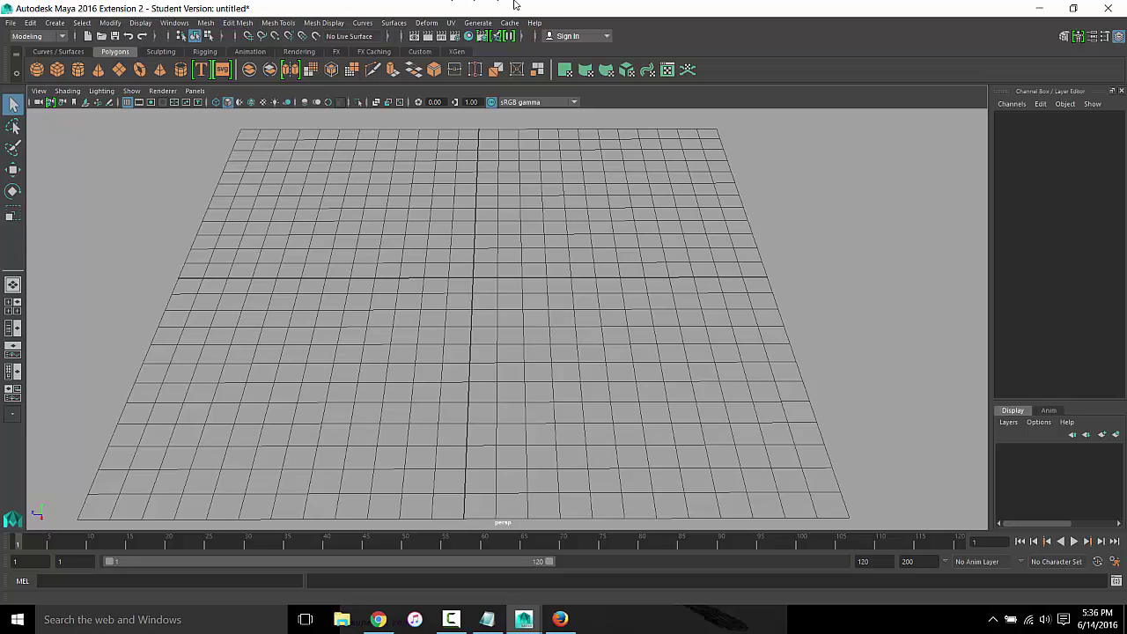
Switch to the Maya Help: Interface overview tab in Firefox and scroll to the numbered descriptions
left_click(556, 620)
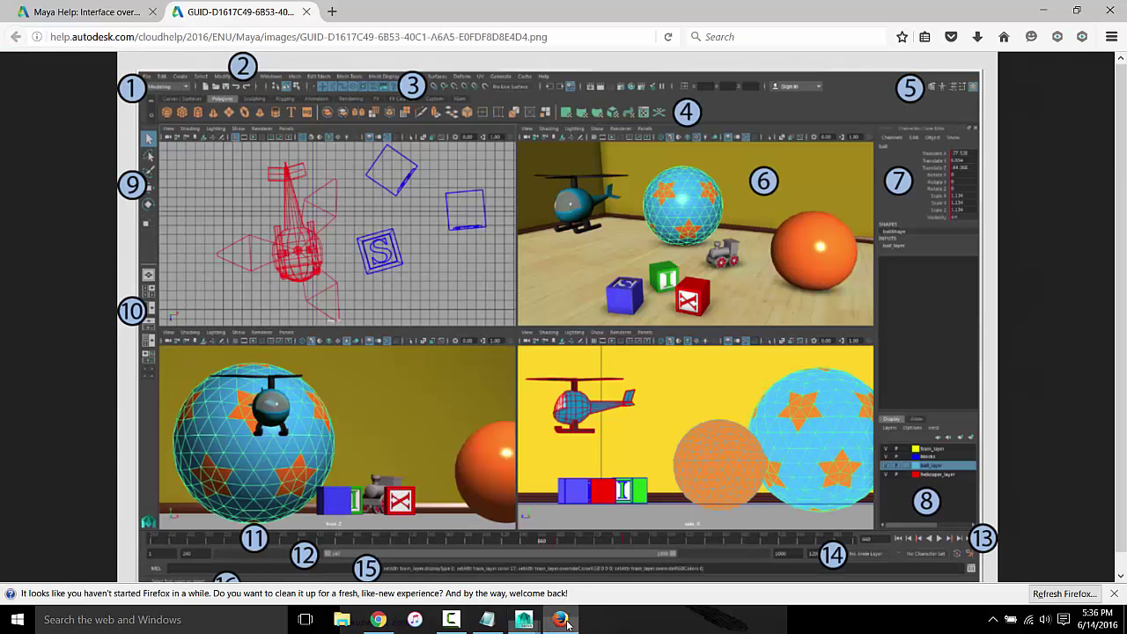
left_click(27, 7)
scroll(503, 315, "down", 2)
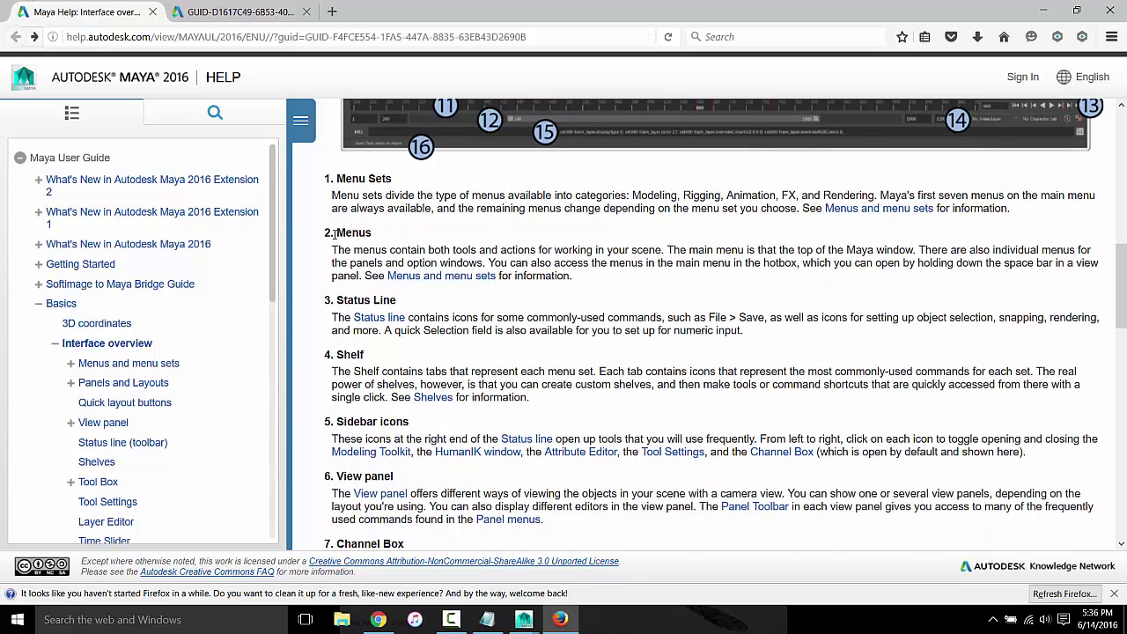
scroll(415, 224, "up", 5)
scroll(421, 312, "up", 10)
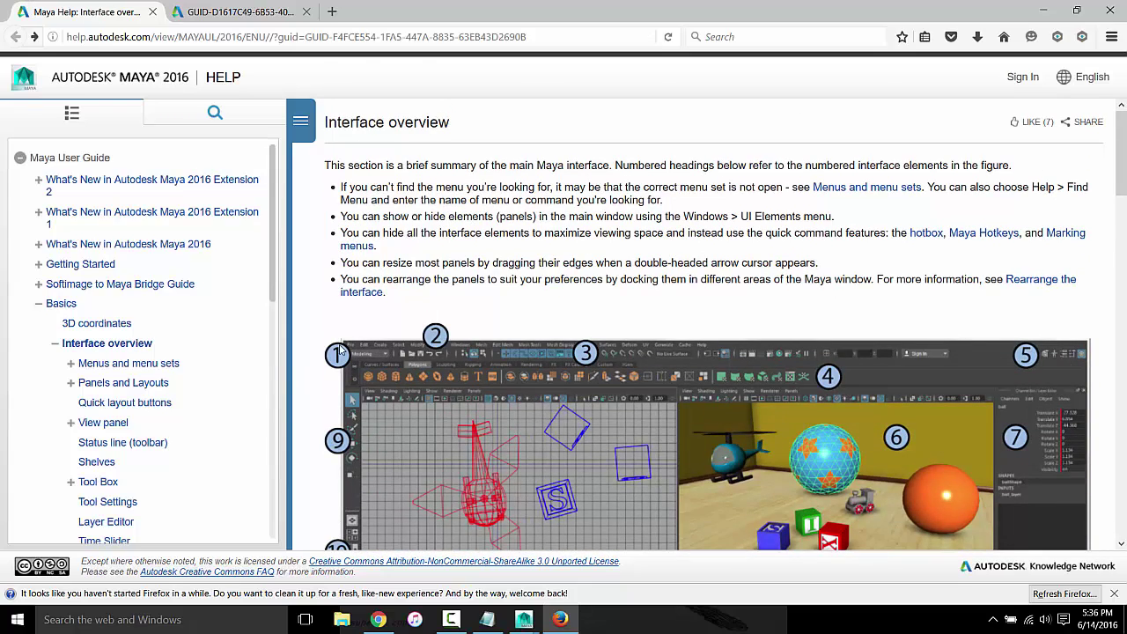
scroll(483, 364, "down", 2)
scroll(423, 378, "down", 10)
scroll(361, 399, "down", 2)
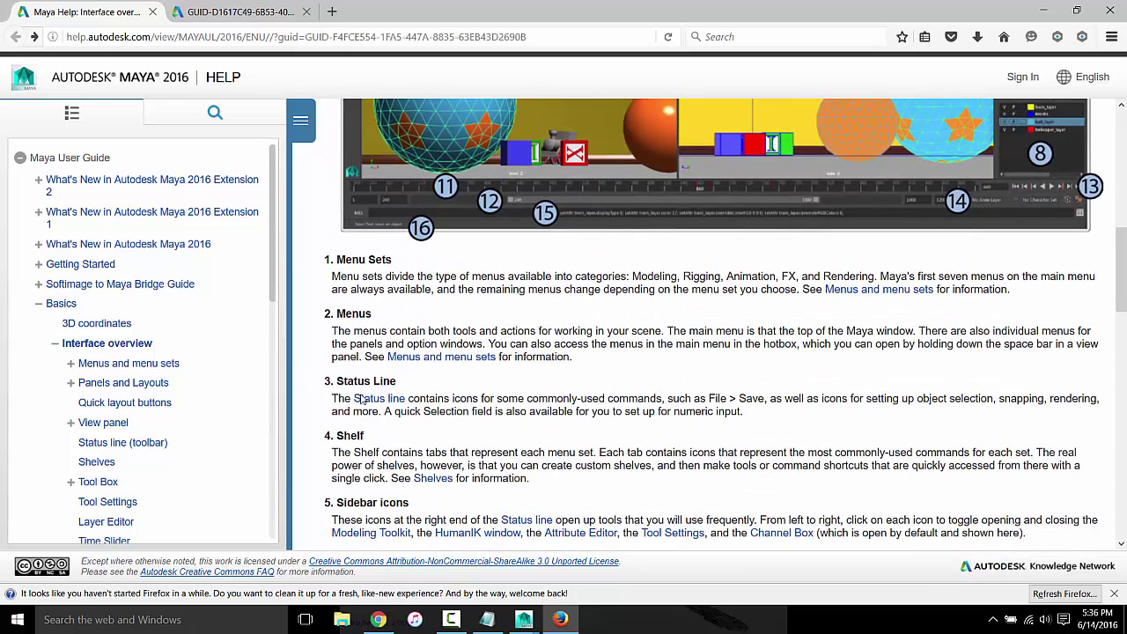
Read the Menu Sets, Menus and Status Line descriptions, then return to Maya 2016
left_click_drag(328, 381, 401, 357)
left_click(489, 390)
scroll(502, 390, "down", 2)
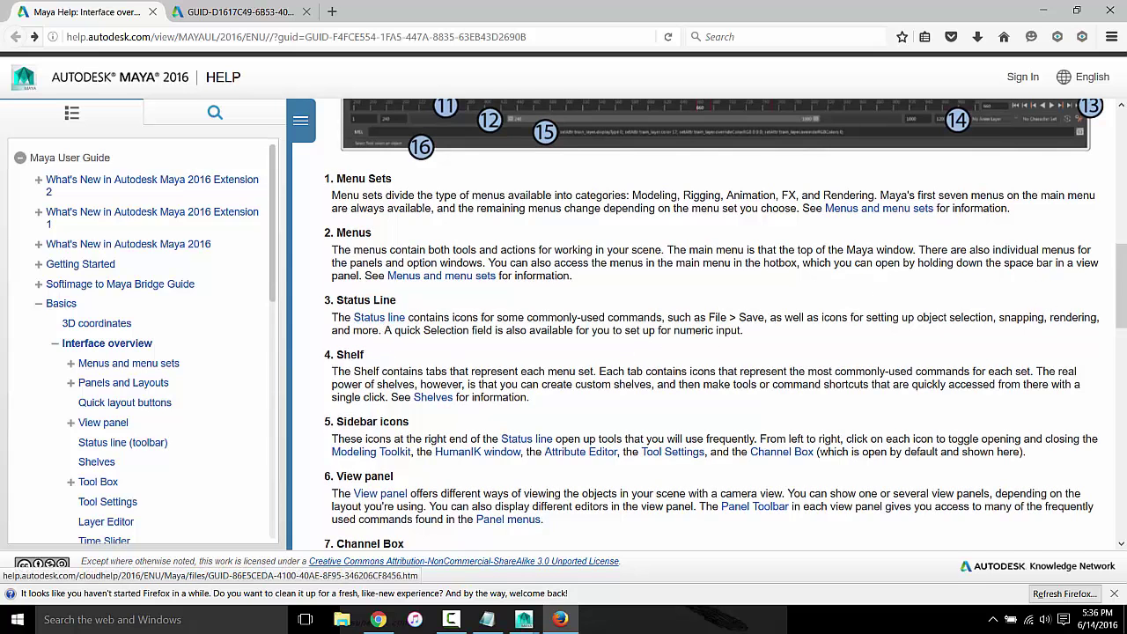
scroll(583, 351, "down", 4)
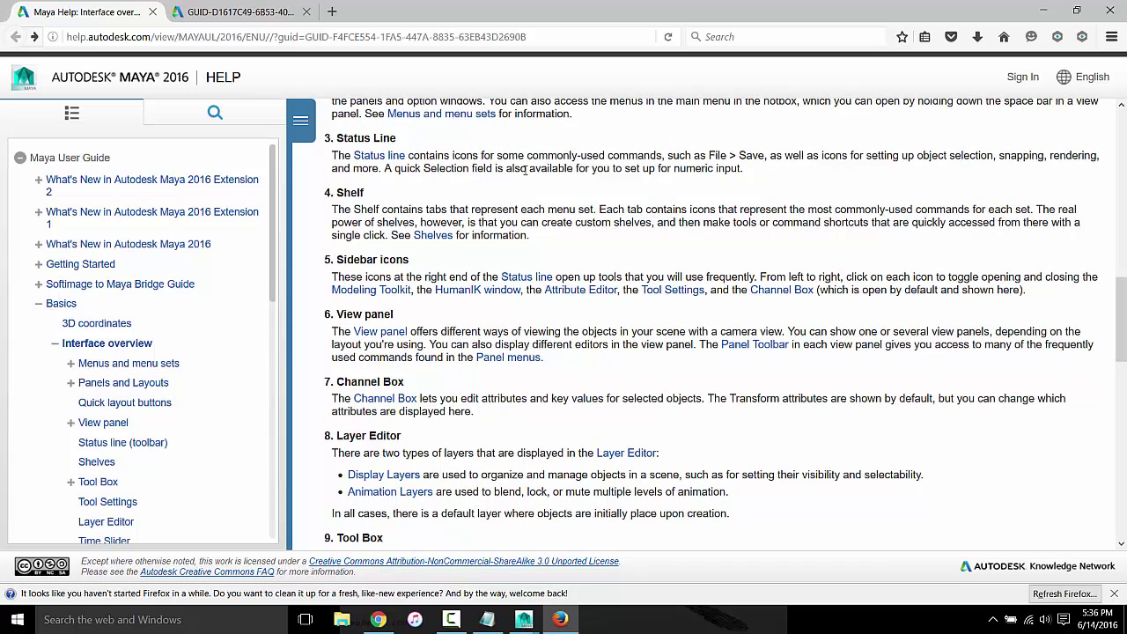
left_click_drag(526, 169, 629, 155)
left_click(615, 173)
mouse_move(523, 619)
left_click(572, 546)
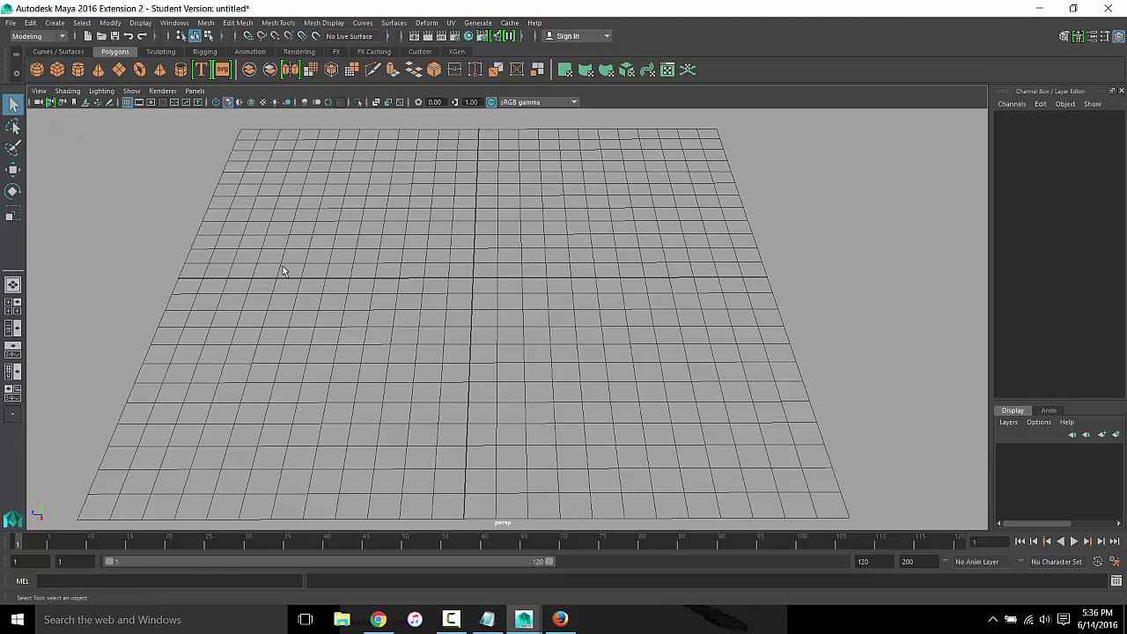
mouse_move(330, 260)
left_mouse_down("alt")
mouse_move(392, 234)
mouse_move(233, 145)
left_mouse_up("alt")
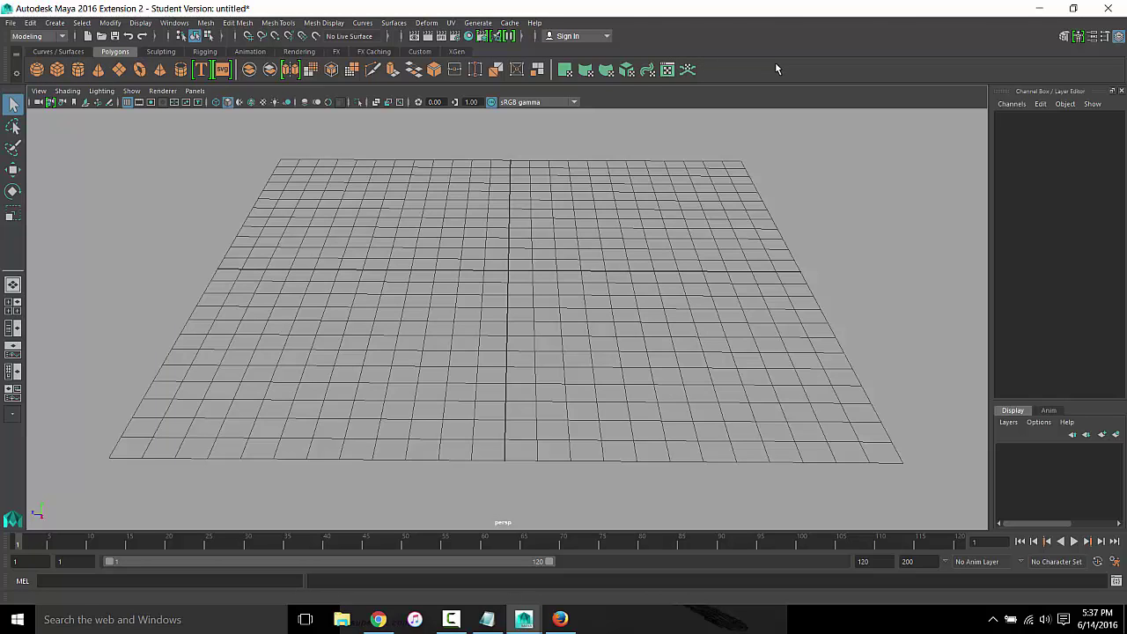
left_click(35, 93)
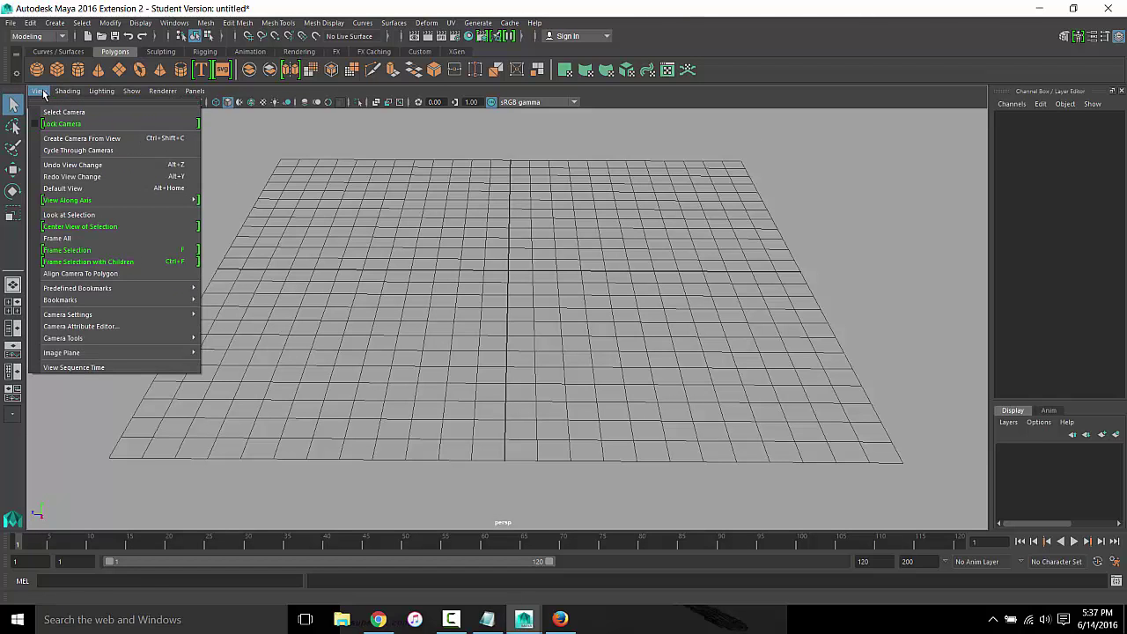
left_click(38, 93)
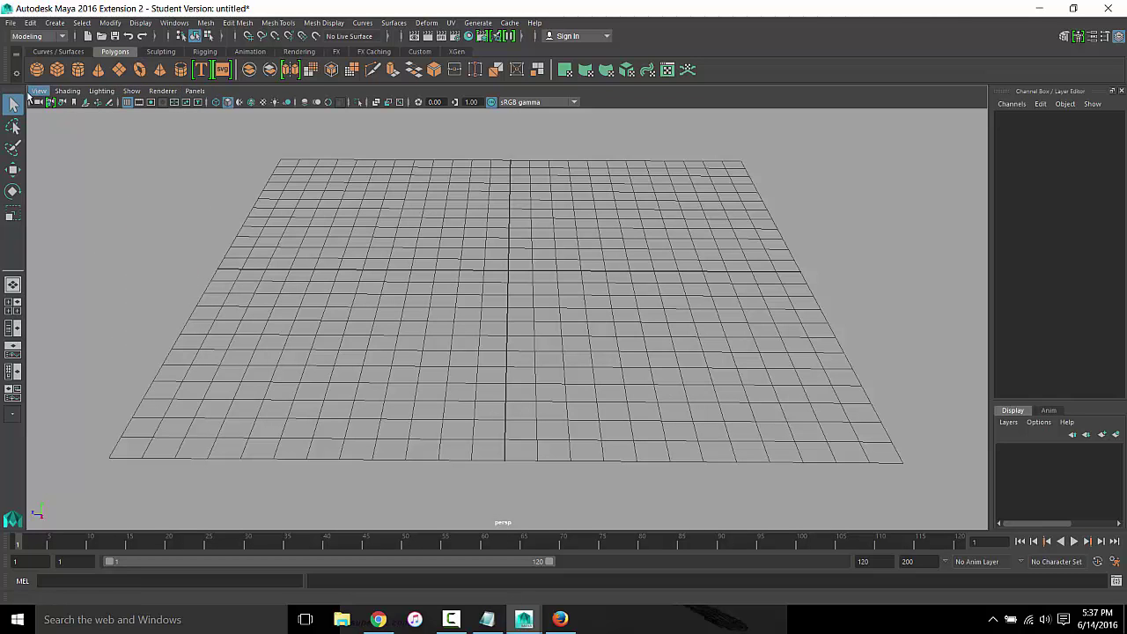
left_click_drag(561, 217, 507, 236, "alt")
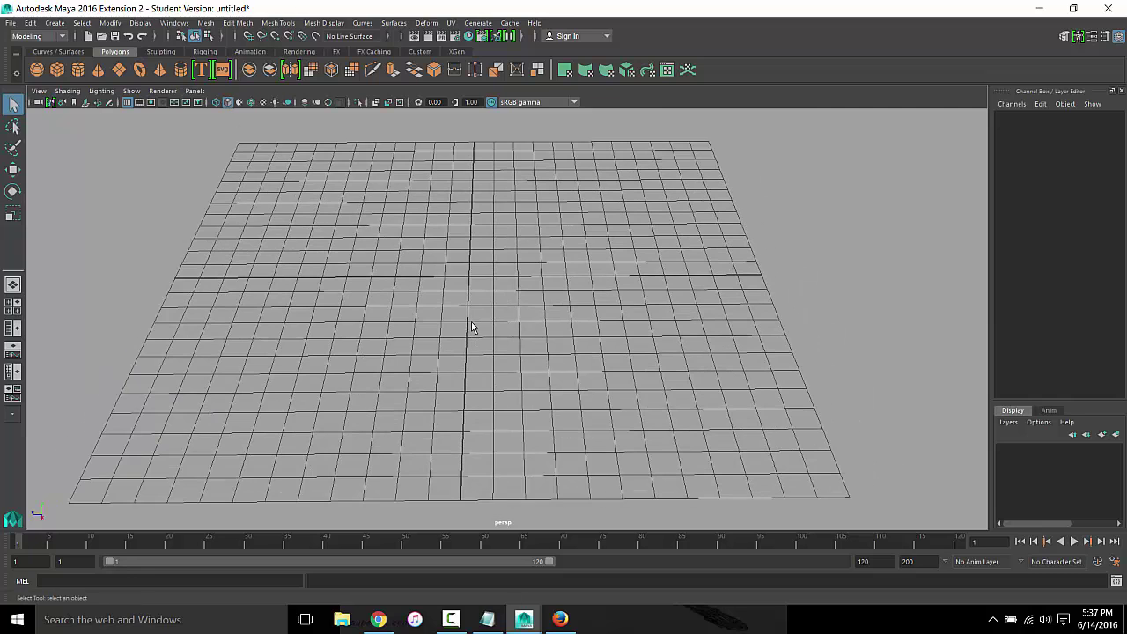
mouse_move(473, 327)
left_mouse_down("alt")
mouse_move(466, 307)
mouse_move(356, 399)
left_mouse_up("alt")
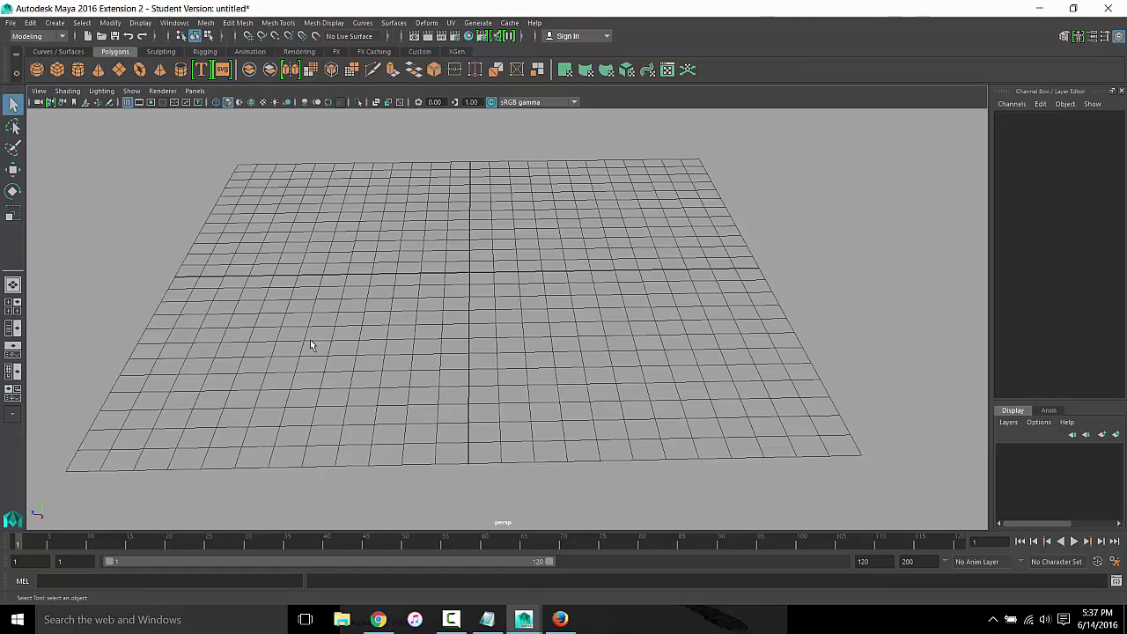
mouse_move(364, 262)
right_mouse_down("alt")
mouse_move(415, 252)
mouse_move(420, 264)
mouse_move(392, 256)
right_mouse_up("alt")
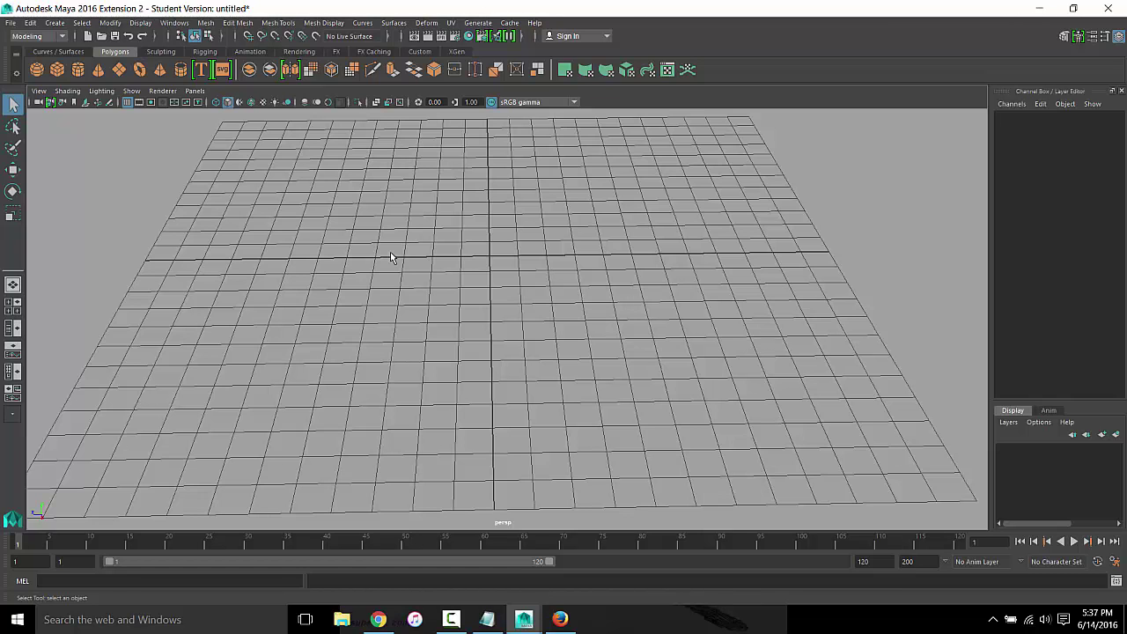
mouse_move(519, 247)
right_mouse_down("alt")
mouse_move(543, 234)
mouse_move(507, 230)
right_mouse_up("alt")
mouse_move(506, 230)
left_mouse_down("alt")
mouse_move(490, 242)
mouse_move(497, 308)
left_mouse_up("alt")
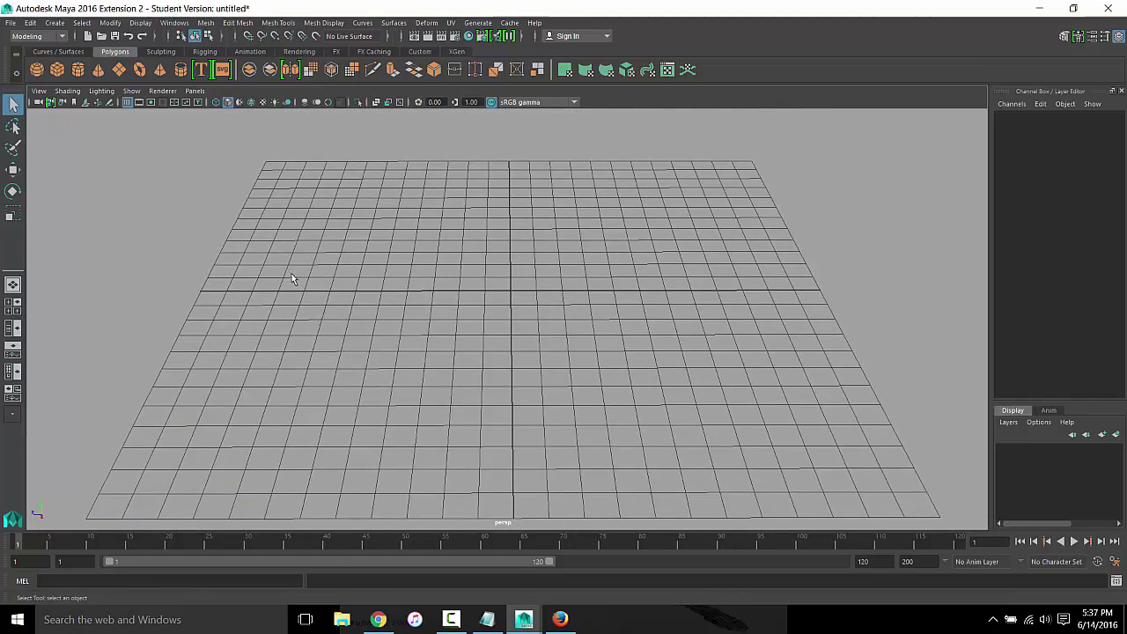
Bring Firefox forward on the Maya Help interface overview and scroll to the numbered sections
left_click(379, 619)
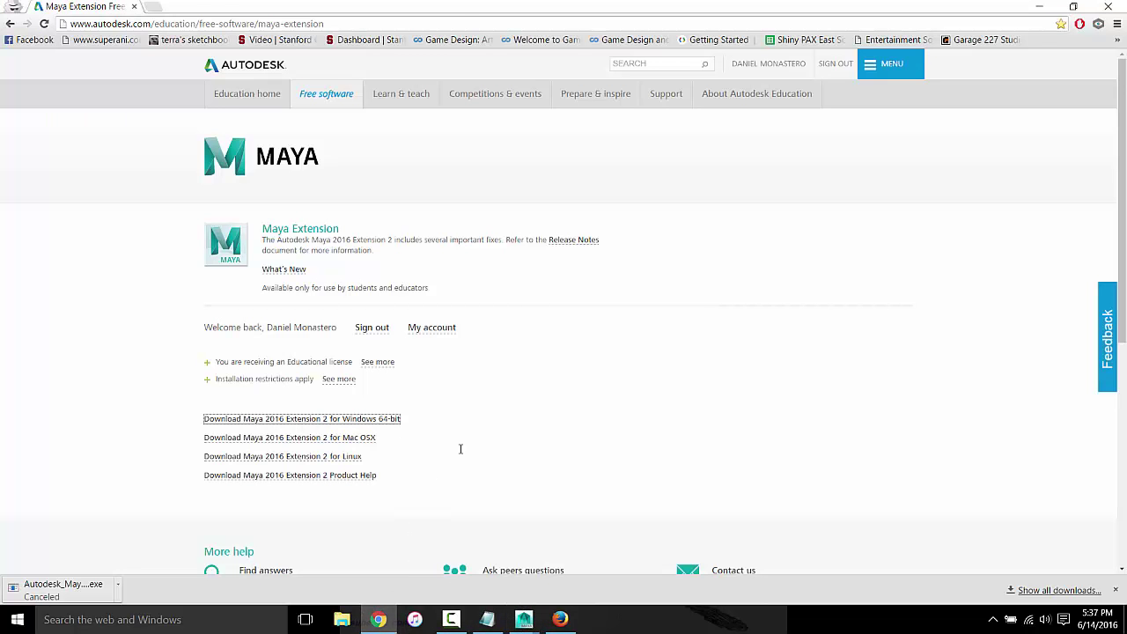
left_click(560, 619)
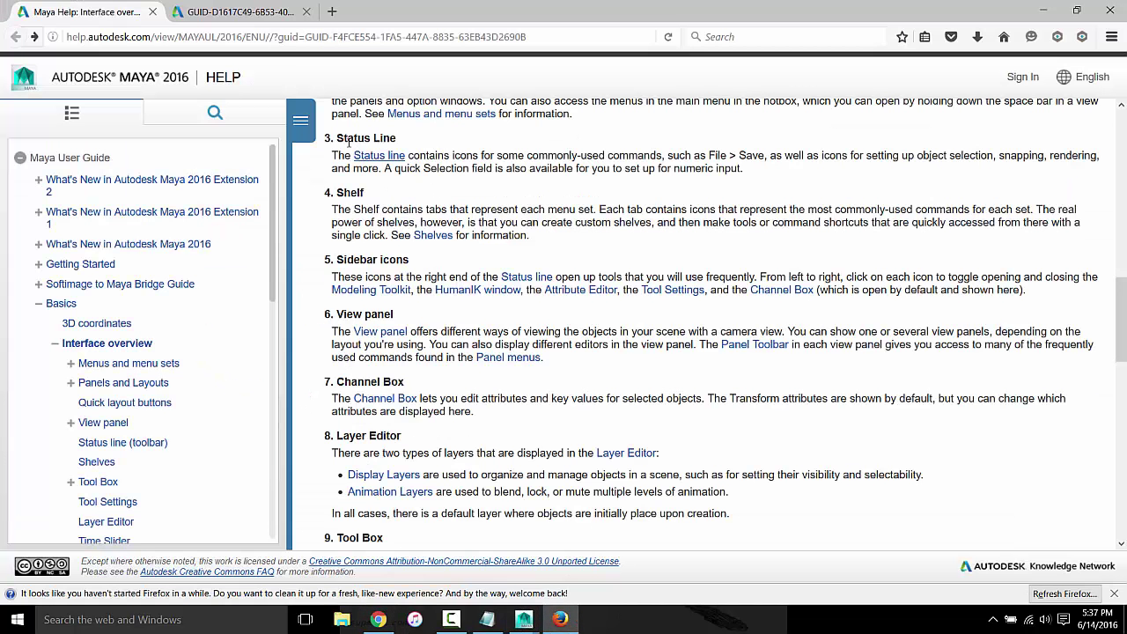
right_click(379, 619)
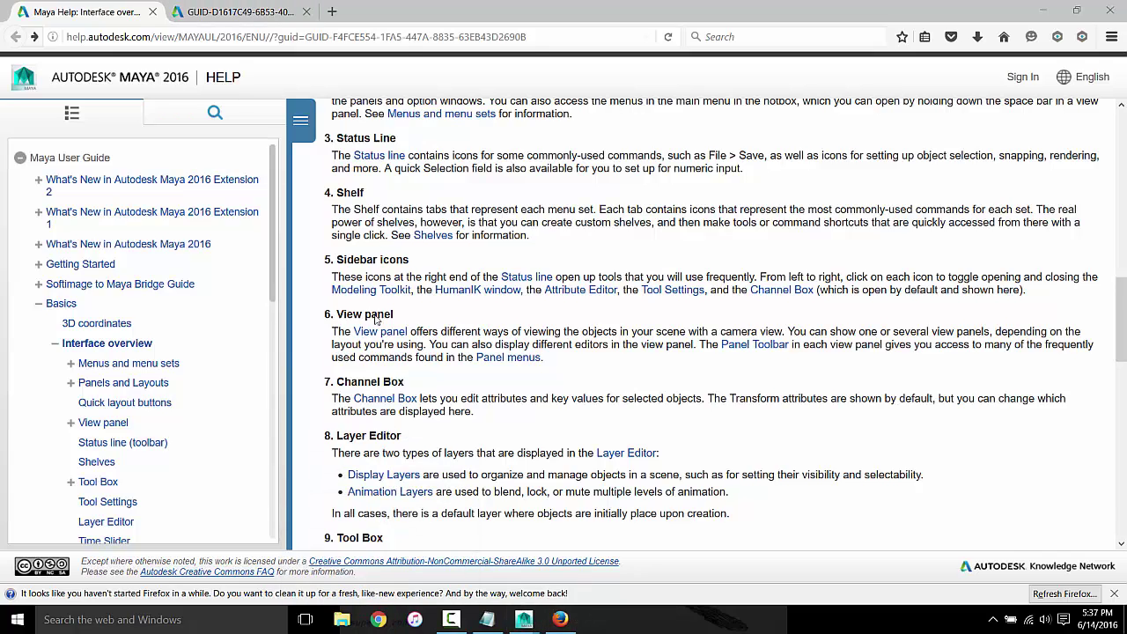
scroll(406, 247, "up", 1)
scroll(406, 247, "up", 15)
scroll(775, 251, "down", 3)
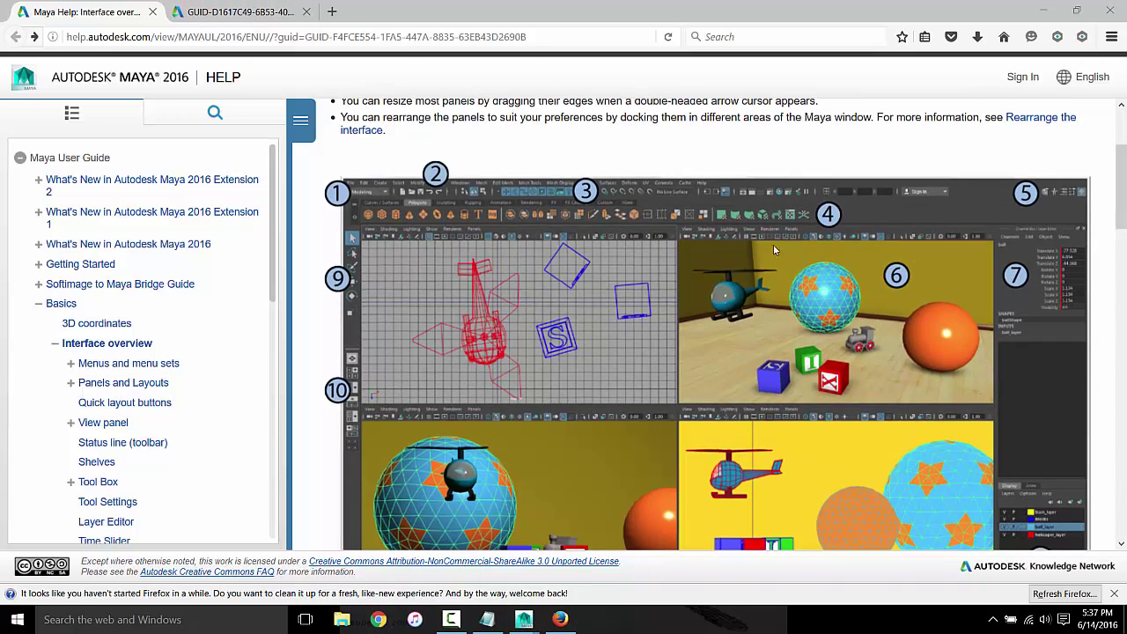
scroll(1001, 238, "down", 12)
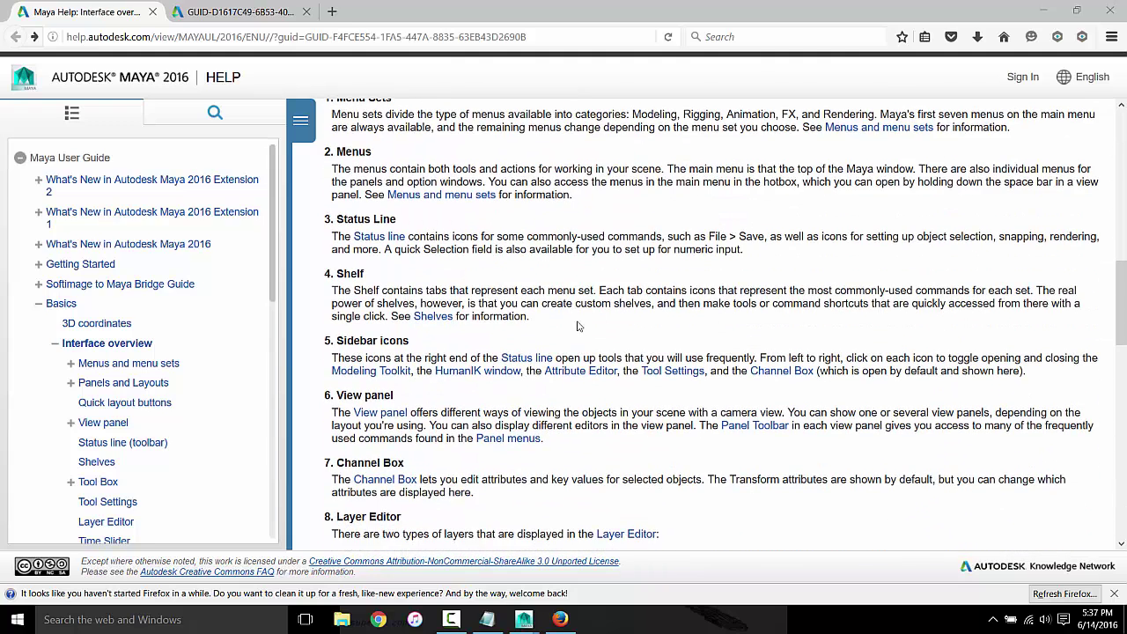
Highlight the Sidebar icons heading, read further, and return to Maya
mouse_move(349, 346)
left_mouse_down()
mouse_move(414, 345)
mouse_move(336, 342)
left_mouse_up()
left_click(422, 349)
left_click(422, 330)
scroll(340, 330, "down", 2)
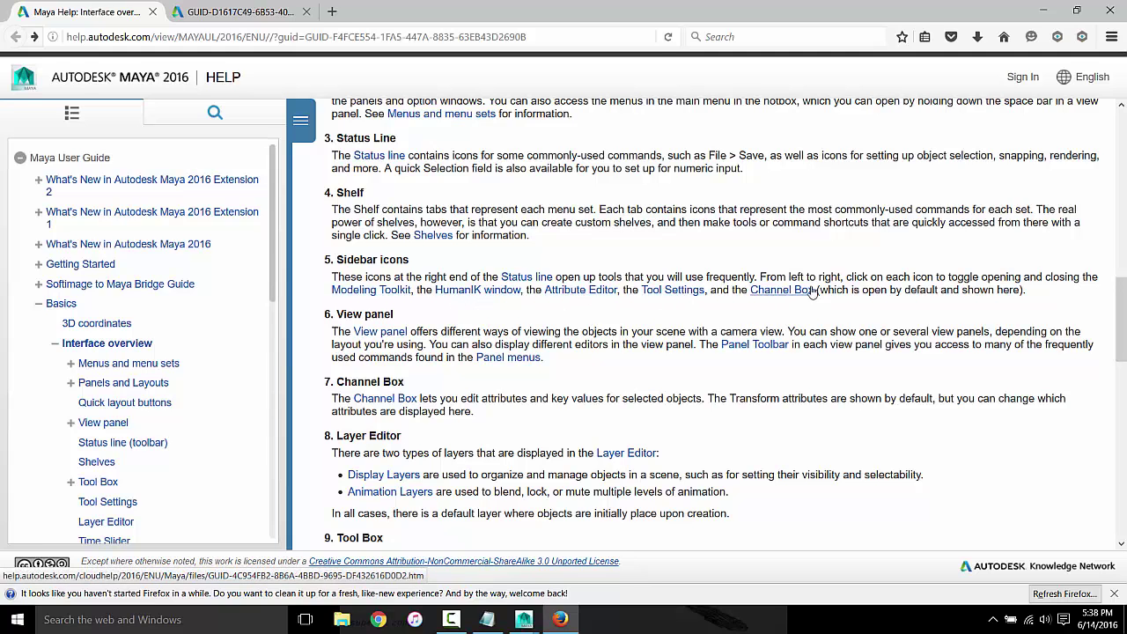
mouse_move(524, 619)
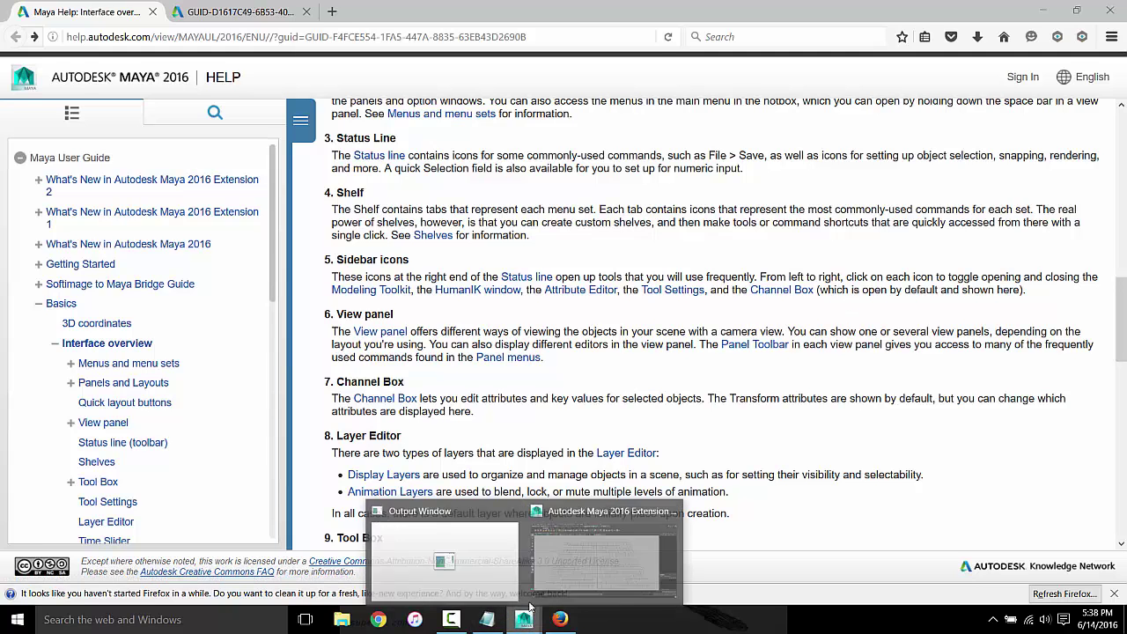
left_click(652, 528)
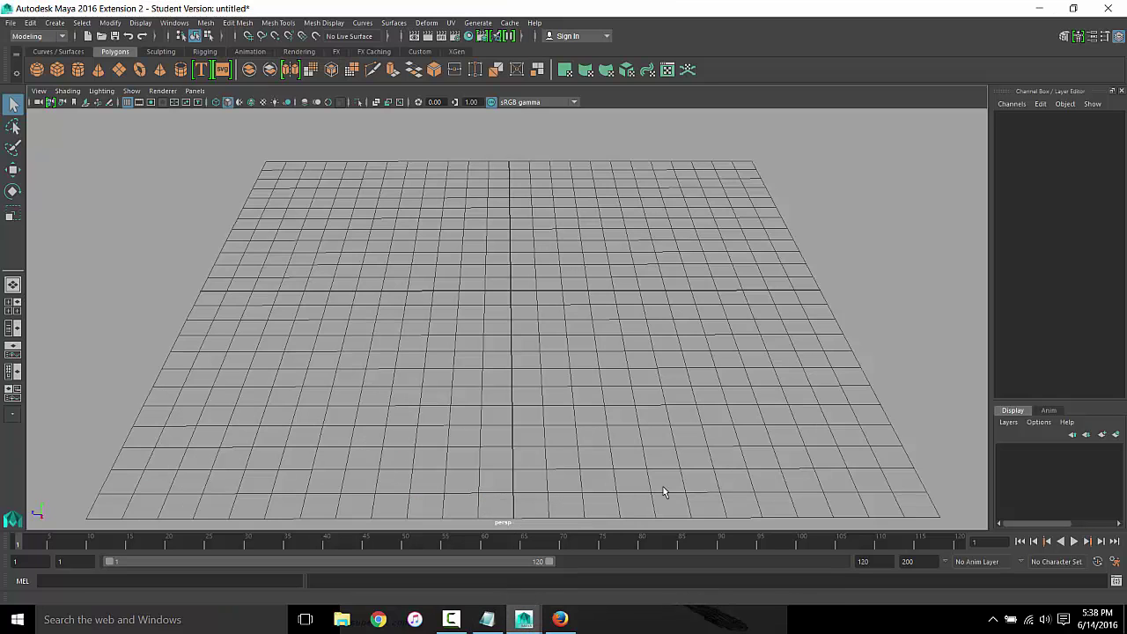
Hide the Channel Box, then switch the sidebar via Modeling Toolkit to Human IK character controls
left_click(1122, 92)
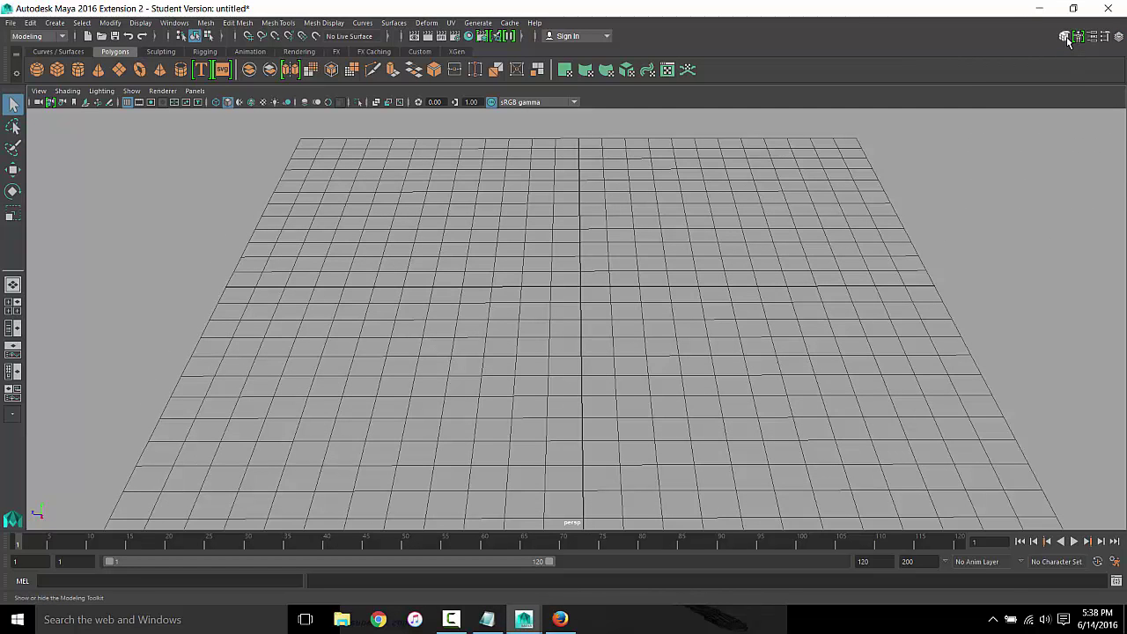
left_click(1065, 38)
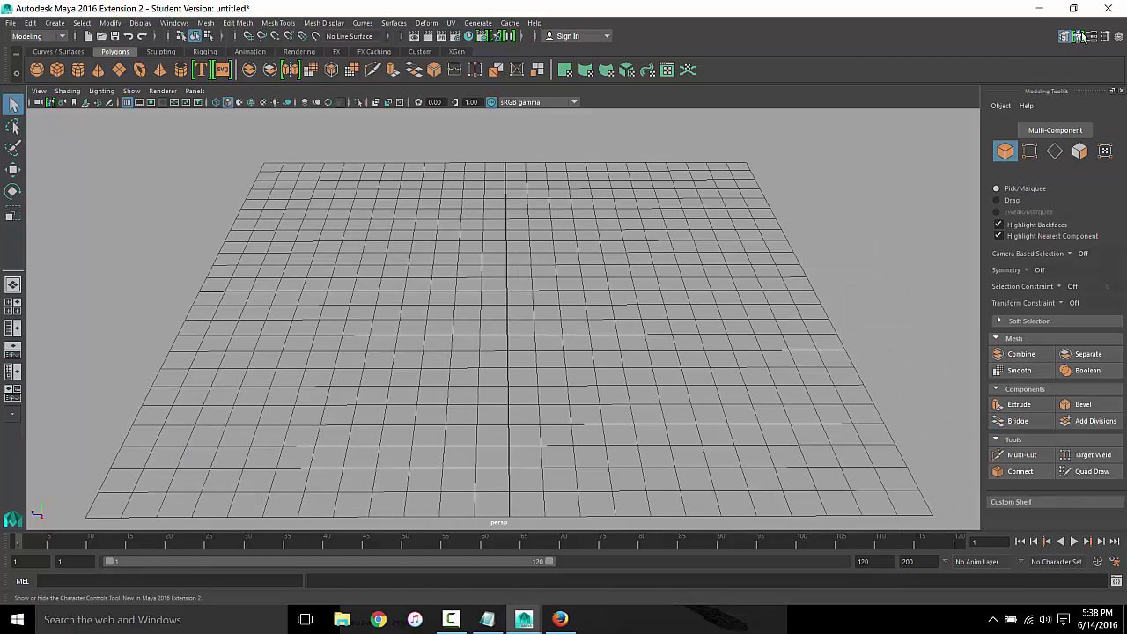
left_click(1081, 37)
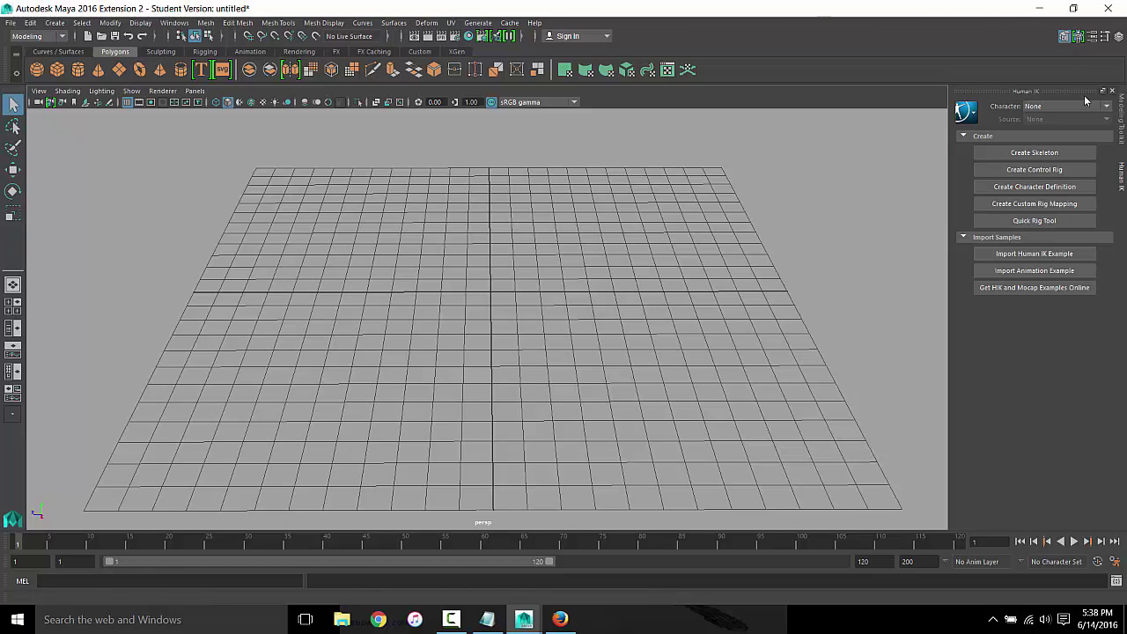
left_click(1061, 154)
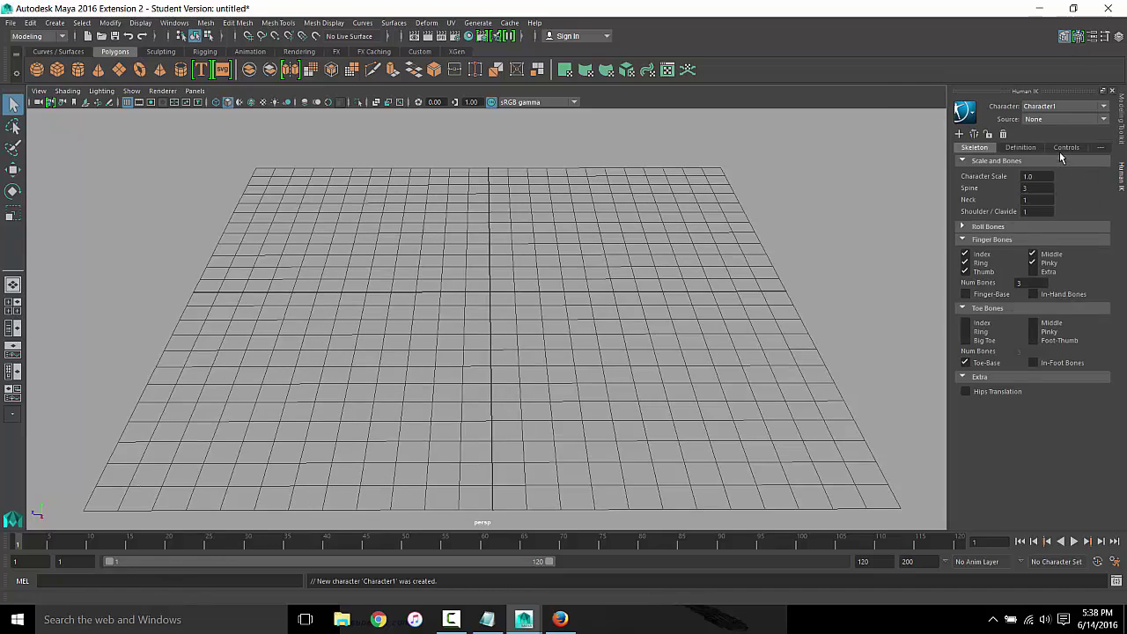
left_click_drag(814, 273, 447, 333, "alt")
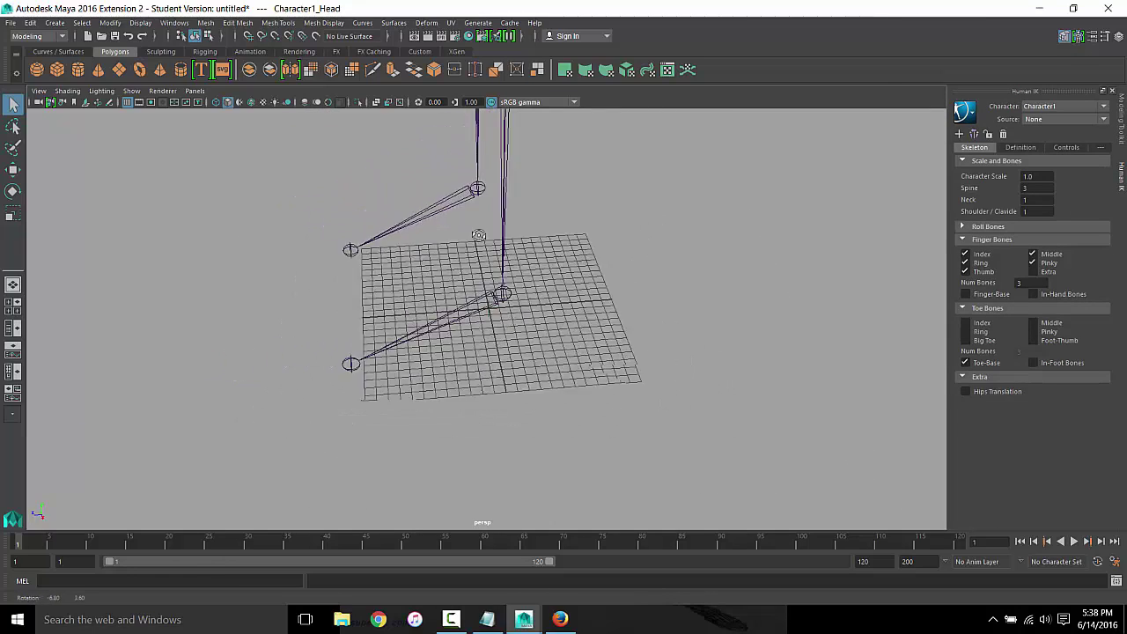
mouse_move(572, 338)
left_mouse_down("alt")
mouse_move(368, 252)
mouse_move(438, 385)
mouse_move(411, 292)
mouse_move(344, 433)
mouse_move(425, 422)
mouse_move(320, 418)
mouse_move(310, 385)
mouse_move(322, 314)
mouse_move(370, 333)
mouse_move(514, 303)
mouse_move(458, 270)
mouse_move(381, 318)
mouse_move(364, 276)
left_mouse_up("alt")
mouse_move(365, 276)
right_mouse_down("alt")
mouse_move(523, 302)
mouse_move(564, 373)
right_mouse_up("alt")
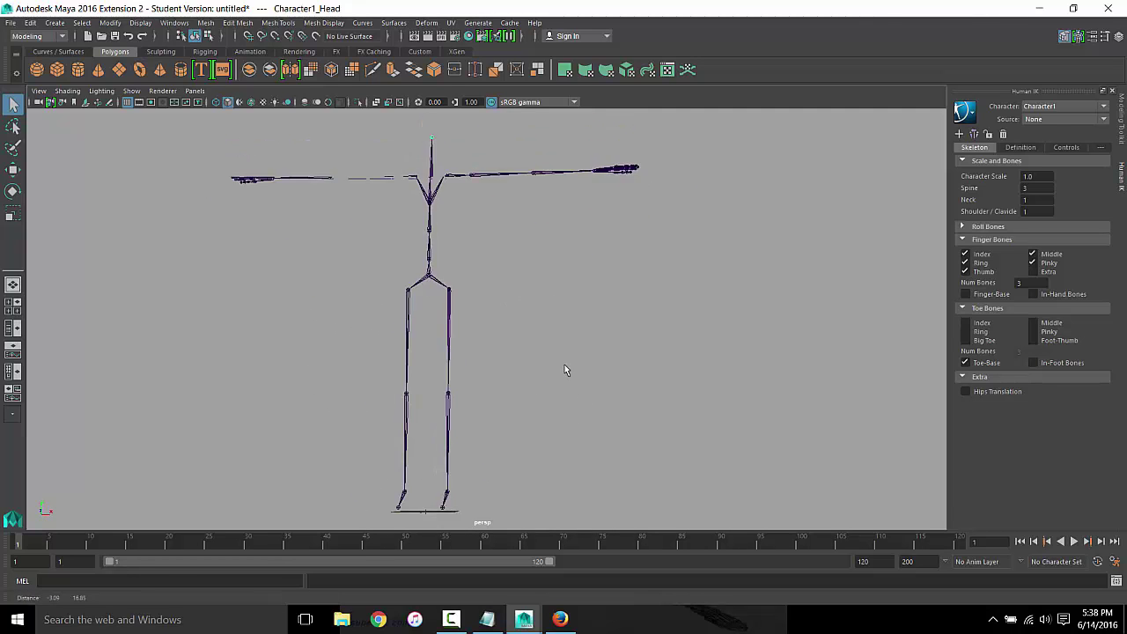
mouse_move(564, 373)
left_mouse_down("alt")
mouse_move(490, 373)
mouse_move(503, 397)
mouse_move(533, 408)
mouse_move(584, 323)
left_mouse_up("alt")
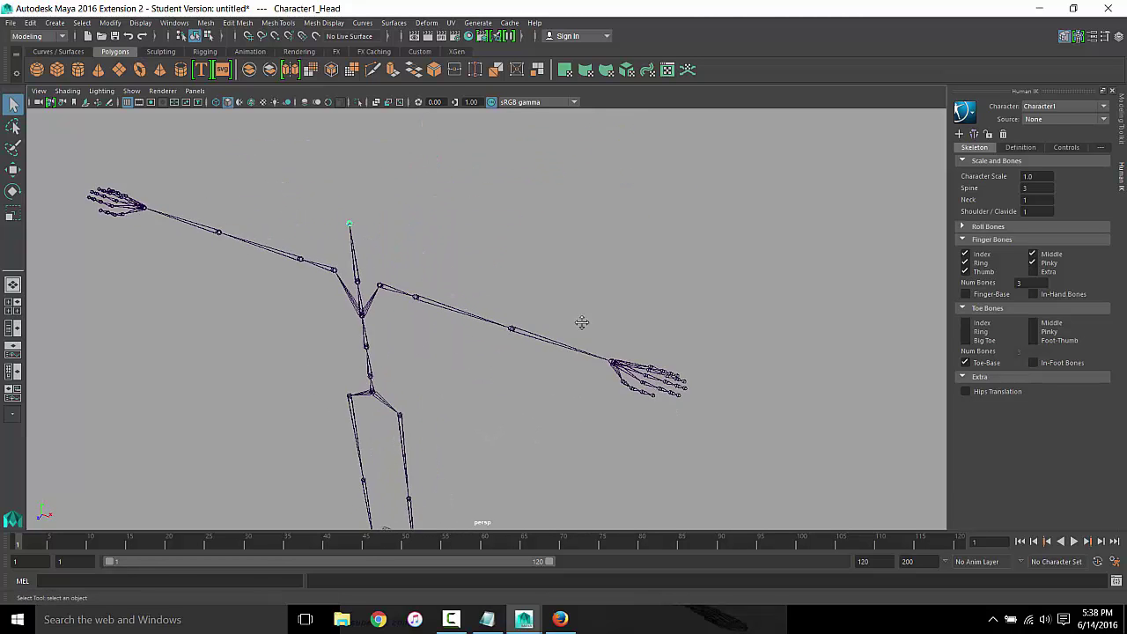
right_click_drag(584, 323, 823, 355, "alt")
left_click_drag(823, 355, 727, 334, "alt")
mouse_move(727, 335)
right_mouse_down("alt")
mouse_move(811, 345)
mouse_move(560, 331)
right_mouse_up("alt")
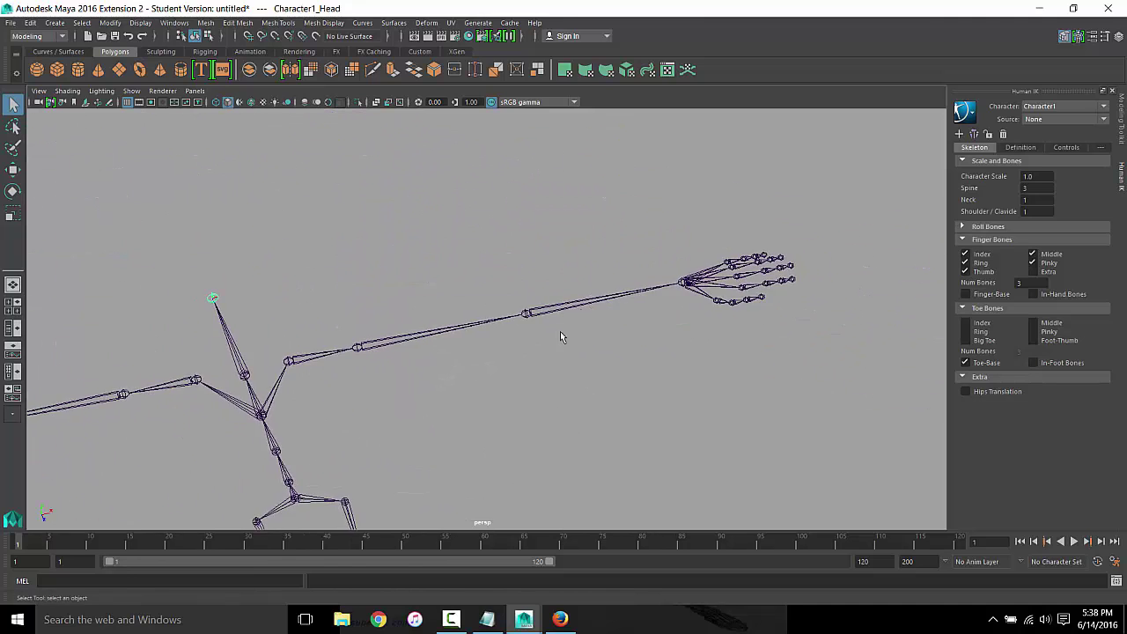
mouse_move(561, 331)
left_mouse_down("alt")
mouse_move(549, 315)
mouse_move(784, 280)
mouse_move(537, 160)
left_mouse_up("alt")
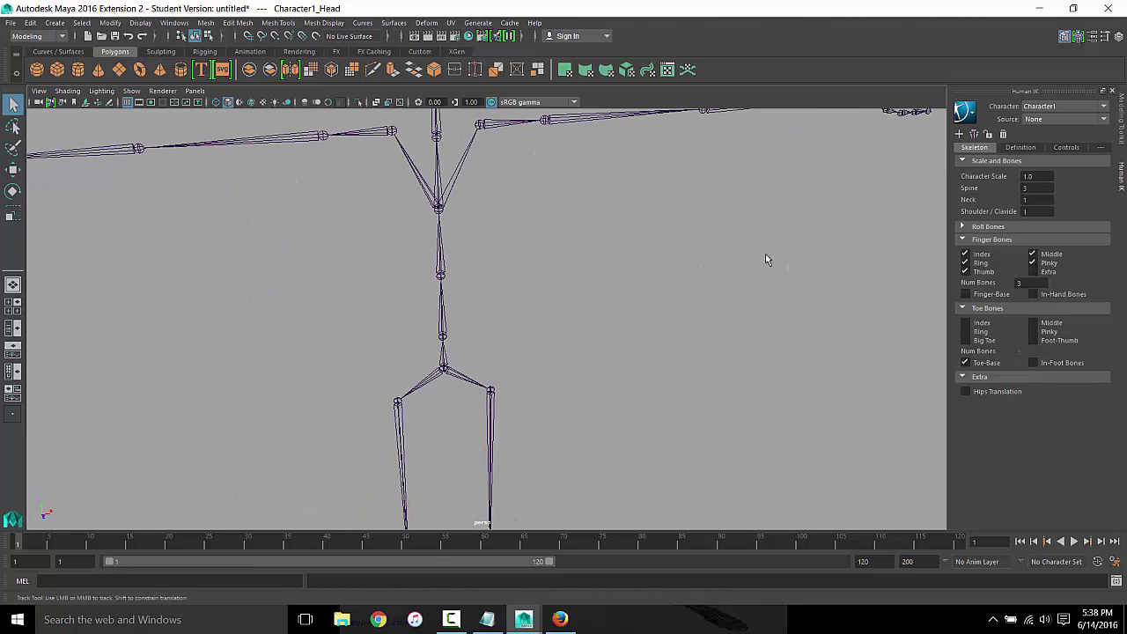
mouse_move(765, 259)
right_mouse_down("alt")
mouse_move(642, 211)
mouse_move(566, 234)
right_mouse_up("alt")
left_click_drag(566, 235, 591, 239, "alt")
right_click_drag(591, 239, 516, 208, "alt")
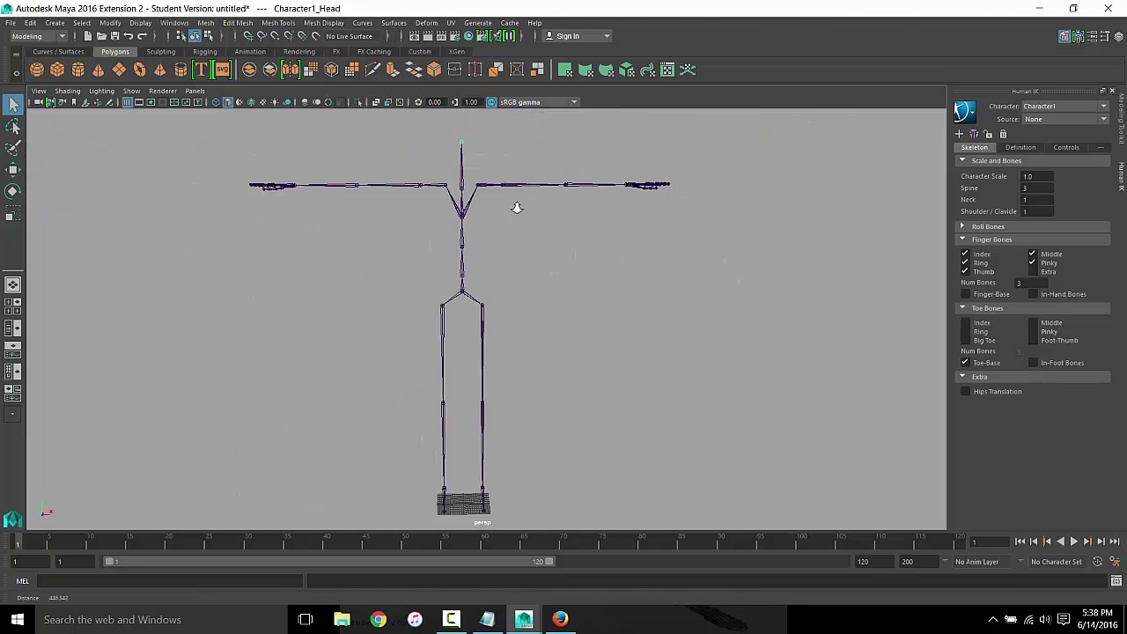
mouse_move(517, 208)
left_mouse_down("alt")
mouse_move(558, 223)
mouse_move(591, 199)
mouse_move(611, 234)
mouse_move(662, 231)
mouse_move(682, 262)
mouse_move(629, 255)
mouse_move(644, 266)
left_mouse_up("alt")
right_click_drag(643, 267, 670, 252, "alt")
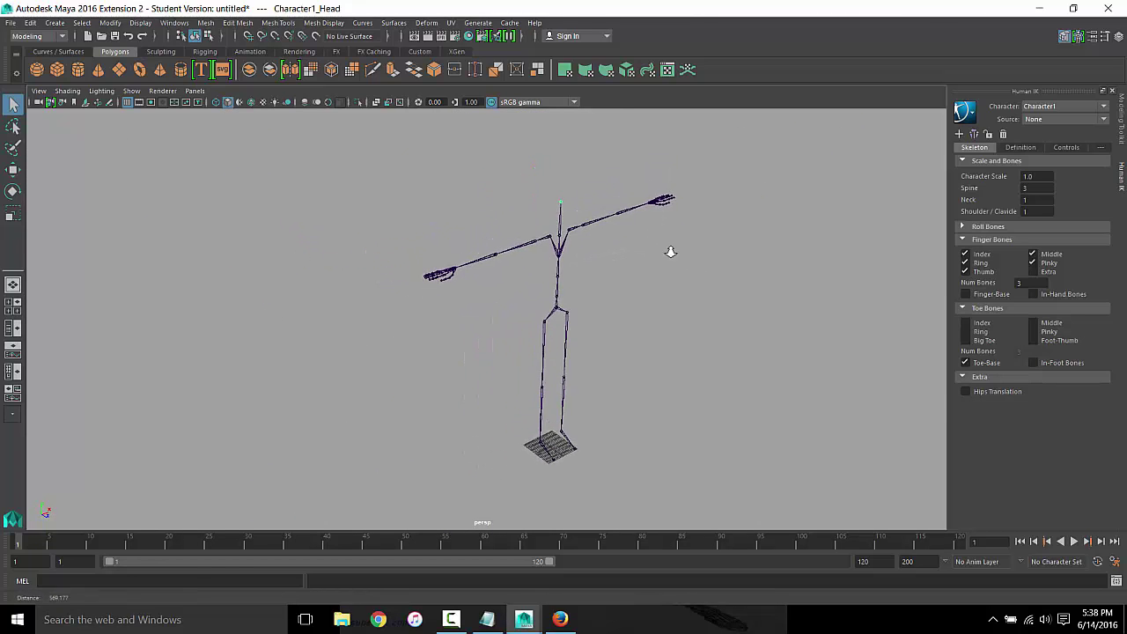
mouse_move(670, 252)
left_mouse_down("alt")
mouse_move(624, 249)
mouse_move(516, 280)
mouse_move(454, 255)
mouse_move(599, 241)
mouse_move(629, 267)
left_mouse_up("alt")
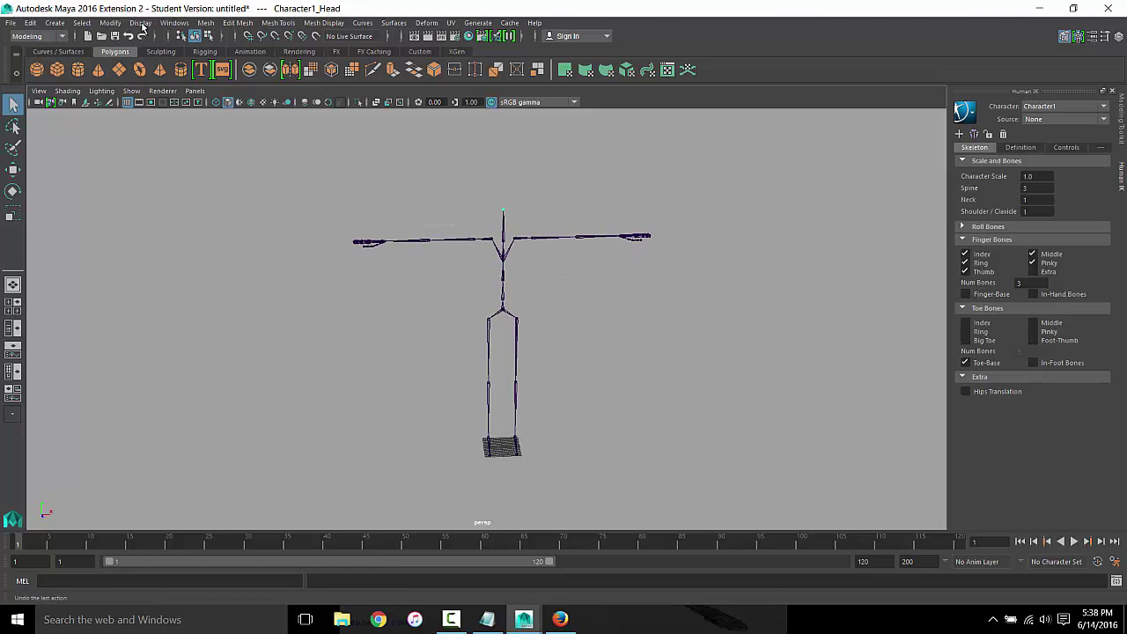
Open Windows > Outliner, delete Character1_Reference, and open the Outliner's Help menu
left_click(175, 23)
left_click(226, 137)
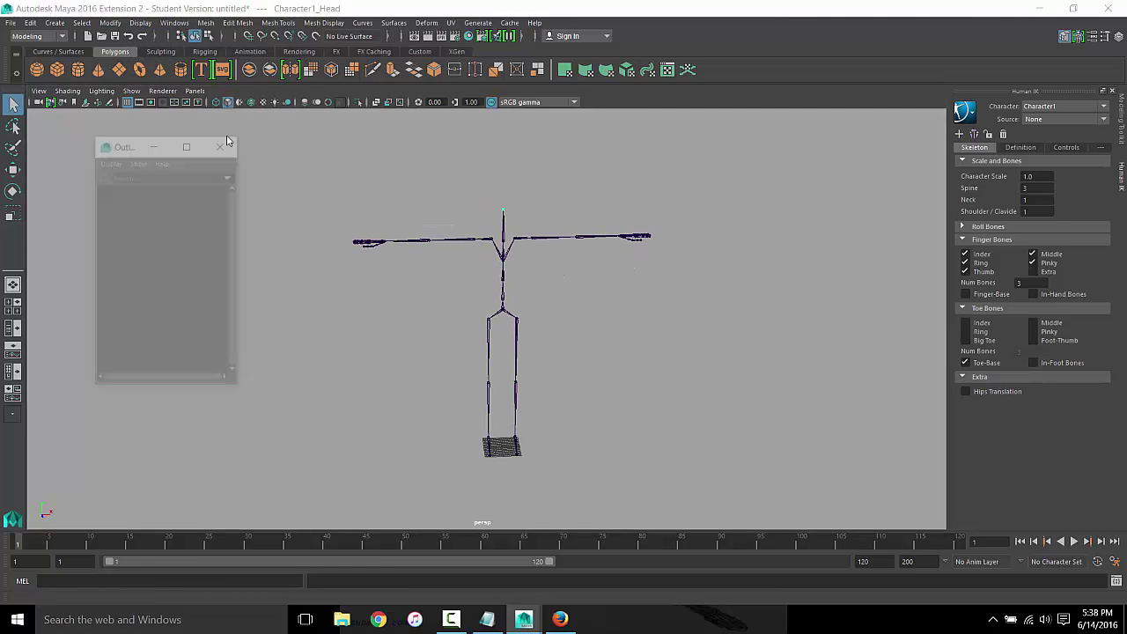
left_click(133, 235)
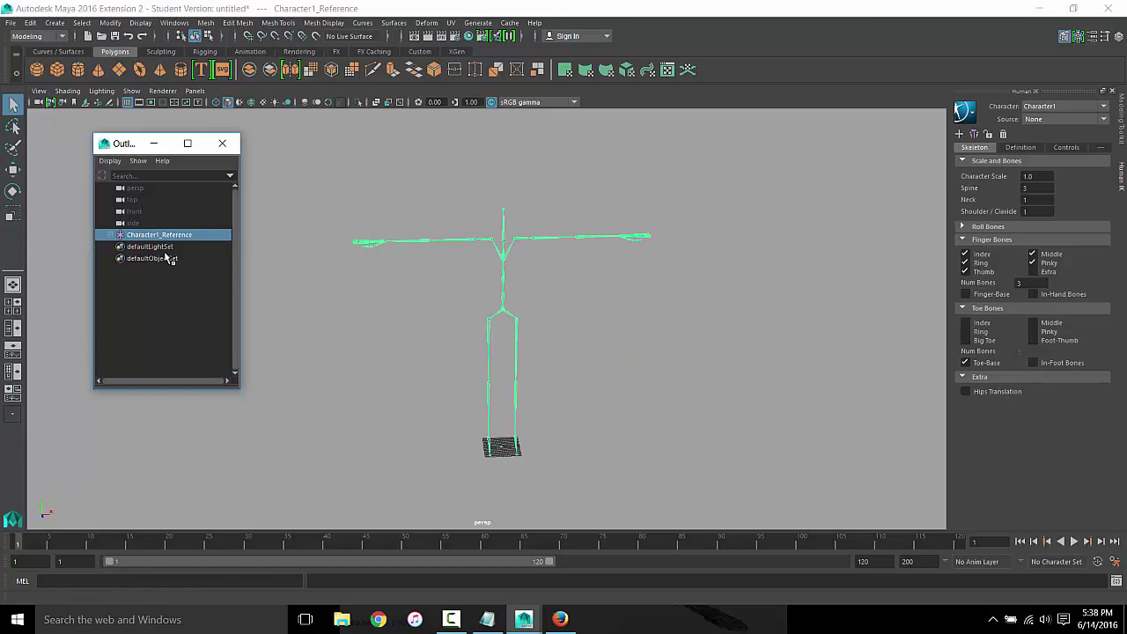
key("Delete")
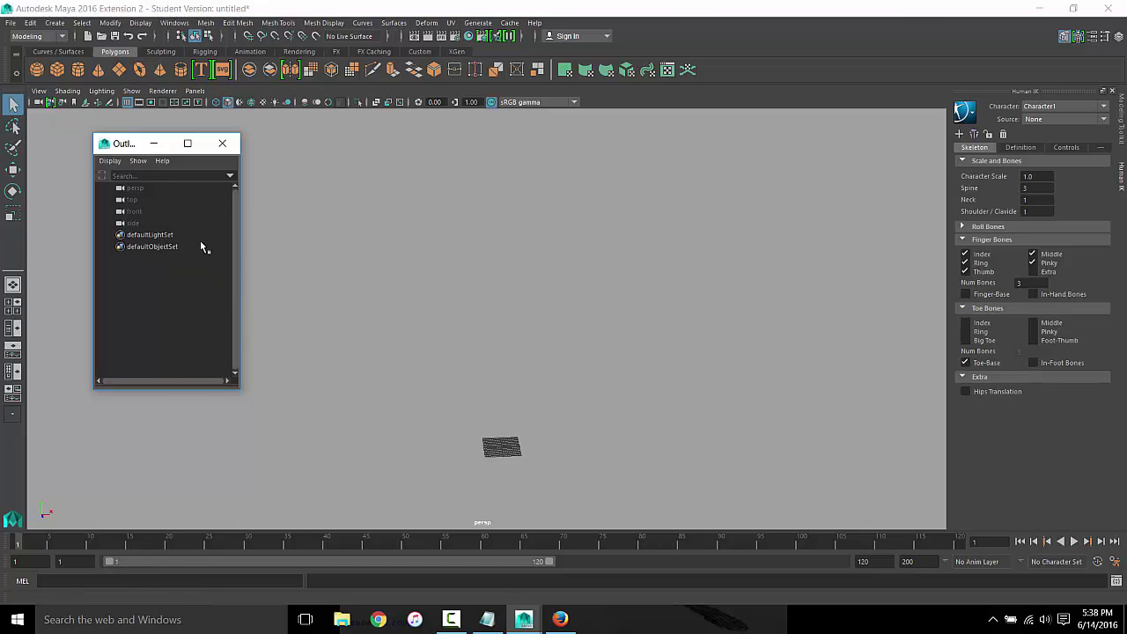
left_click(162, 161)
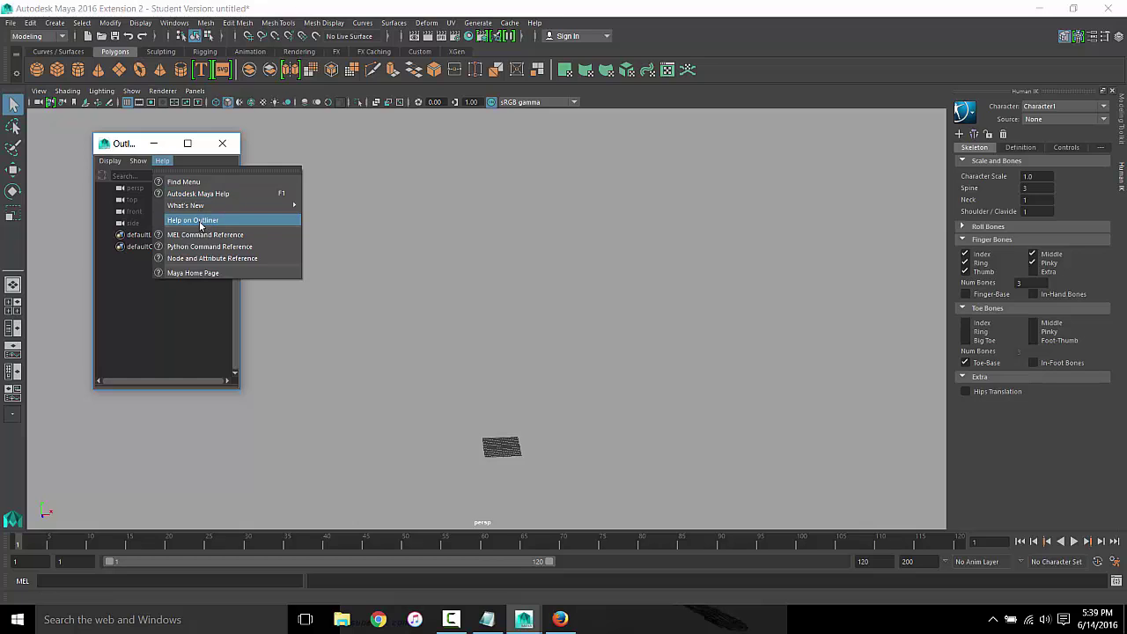
Finish reading the Outliner help page in Firefox, then return to the Maya window
left_click(201, 225)
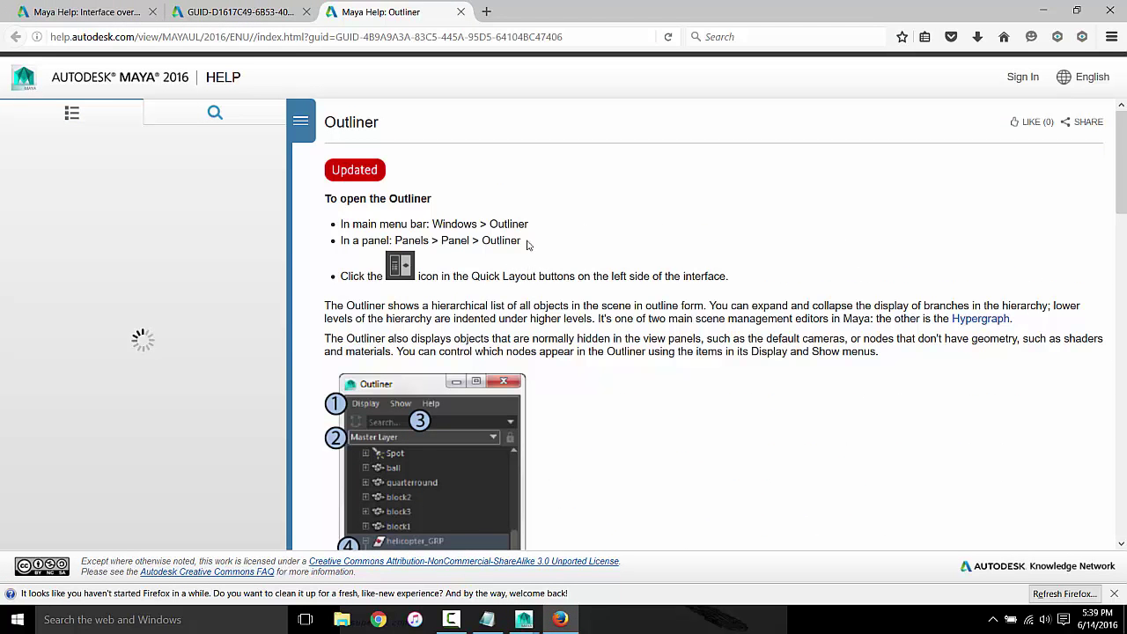
scroll(428, 294, "down", 2)
left_click_drag(381, 224, 563, 222)
left_click(563, 221)
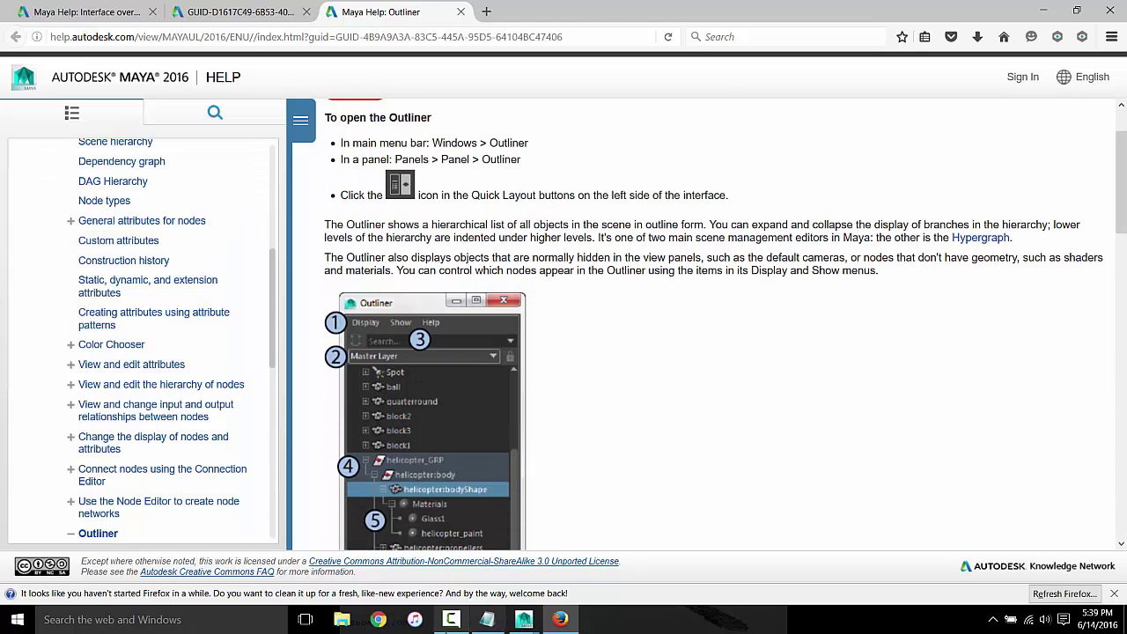
left_click(487, 620)
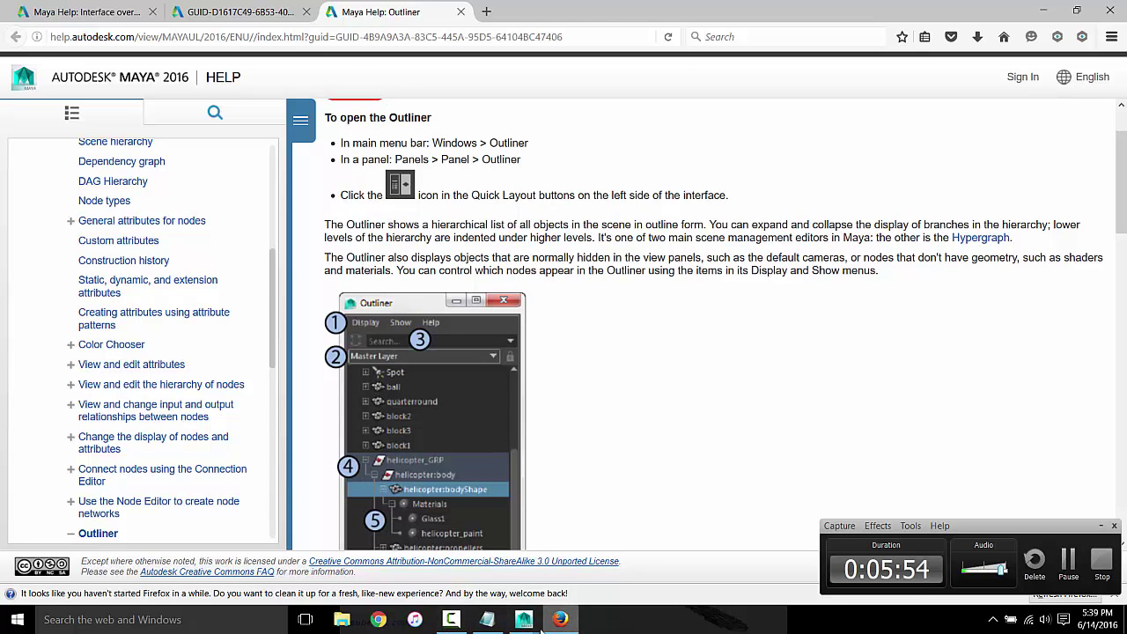
mouse_move(524, 620)
left_click(557, 581)
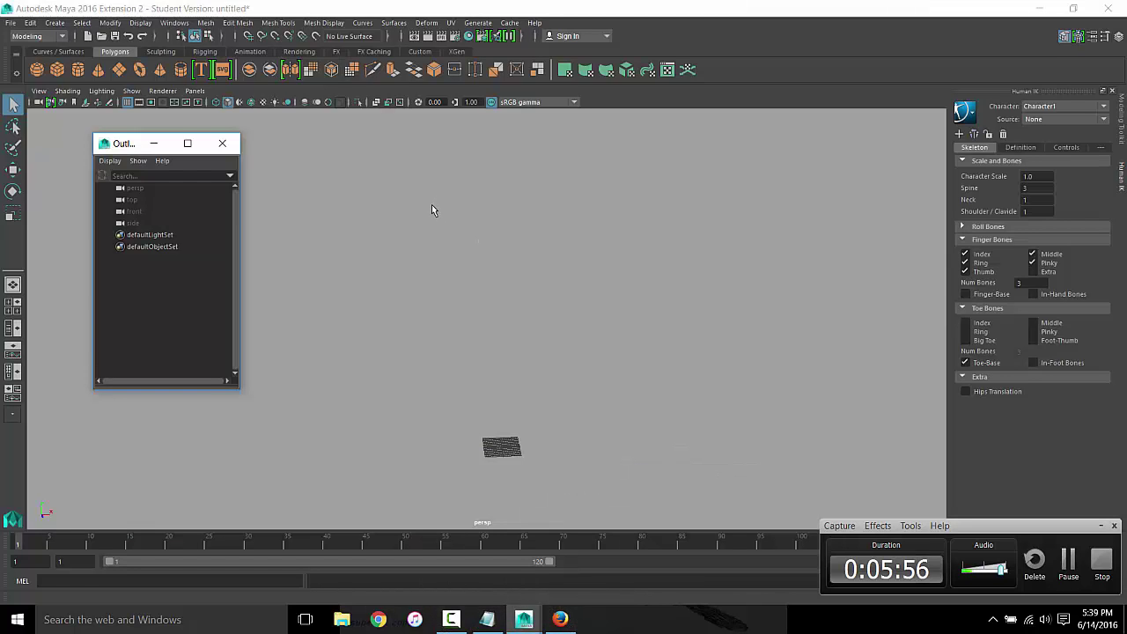
Close the floating Outliner and zoom and tumble the view to reframe the grid
left_click(222, 143)
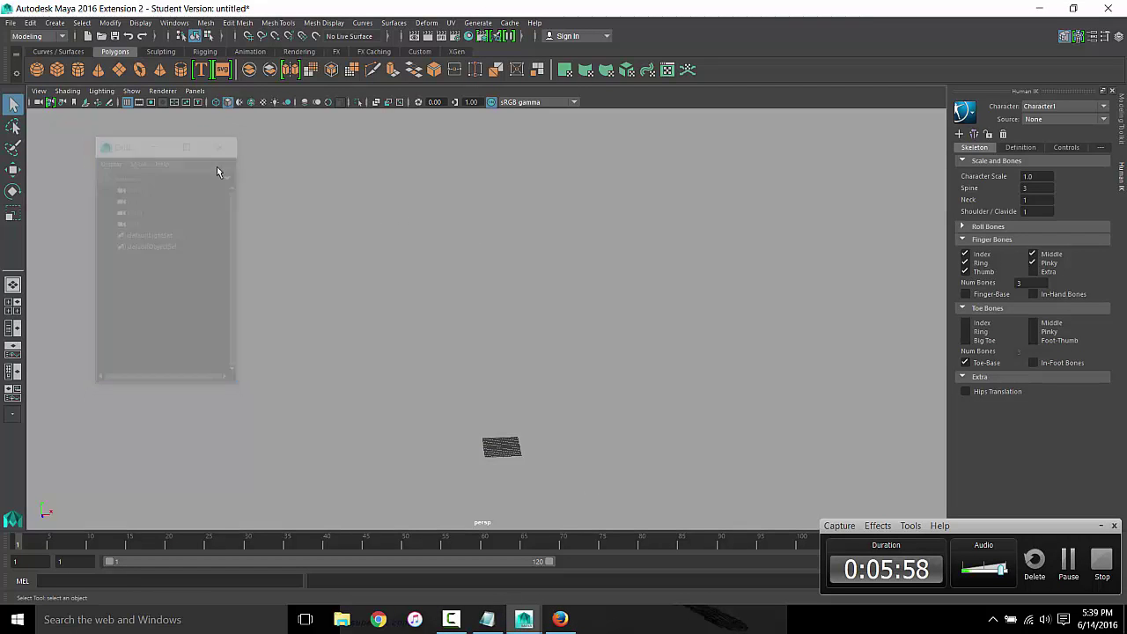
scroll(337, 233, "up", 3)
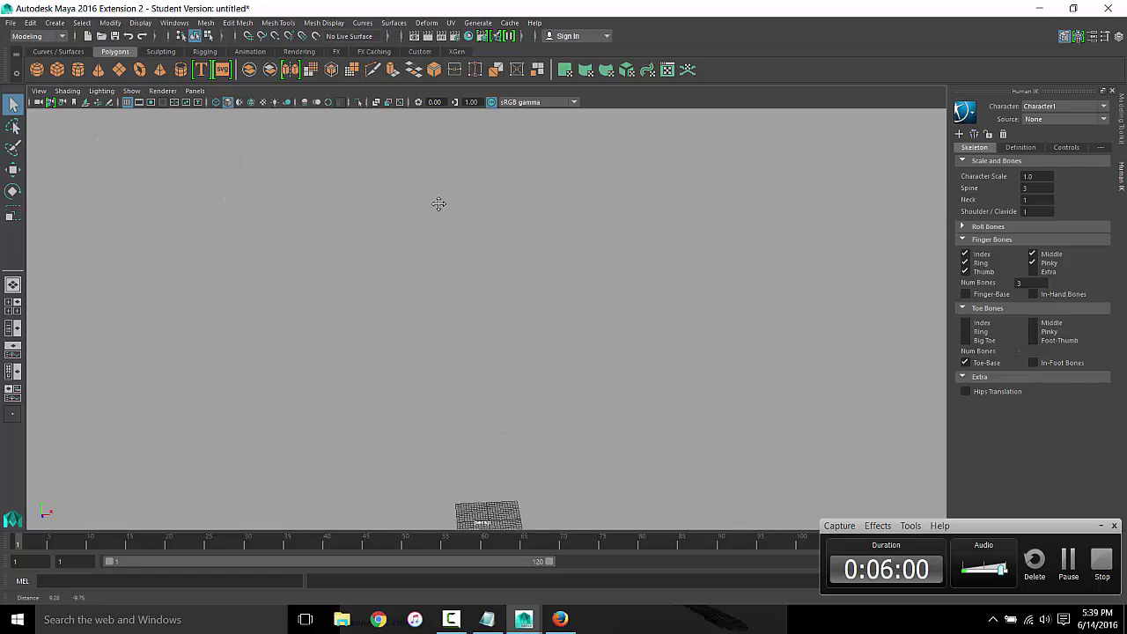
scroll(440, 203, "up", 2)
middle_click_drag(634, 461, 419, 209, "alt")
mouse_move(419, 209)
left_mouse_down("alt")
mouse_move(378, 252)
mouse_move(458, 299)
left_mouse_up("alt")
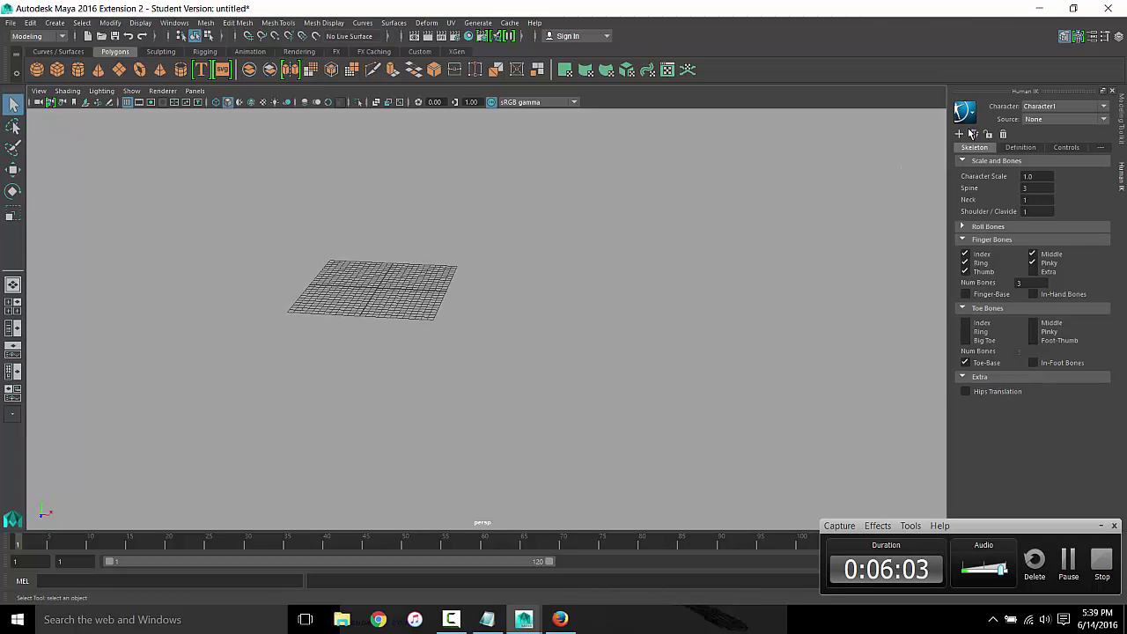
Show the Attribute Editor in place of Human IK, plus the Tool Settings panel
left_click(1093, 36)
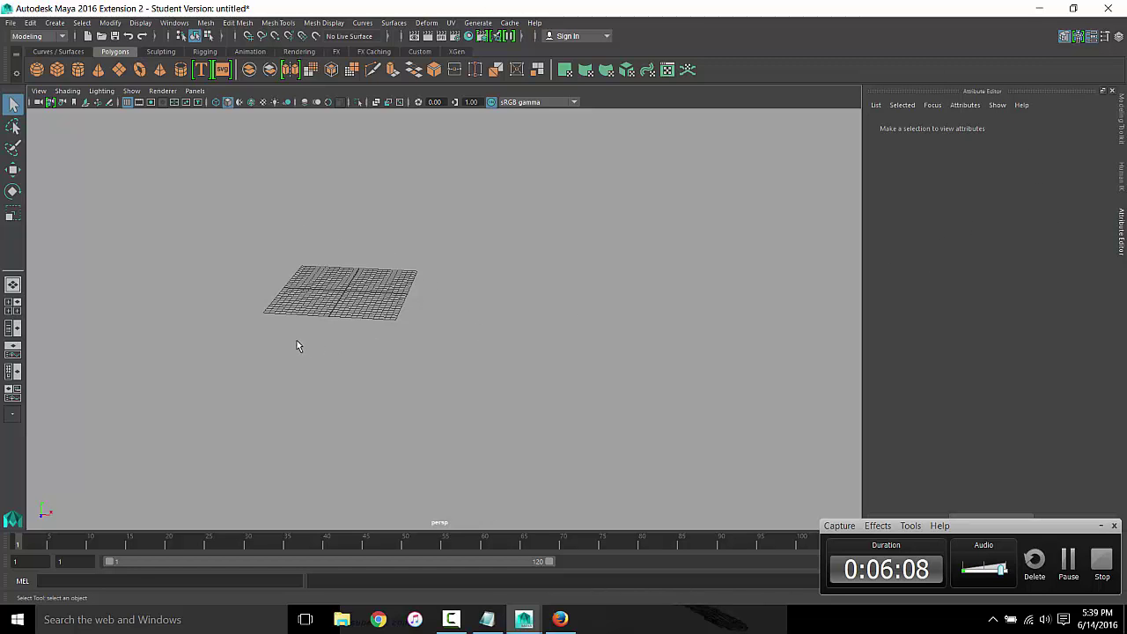
mouse_move(296, 347)
left_mouse_down("alt")
mouse_move(320, 329)
mouse_move(355, 339)
mouse_move(396, 328)
left_mouse_up("alt")
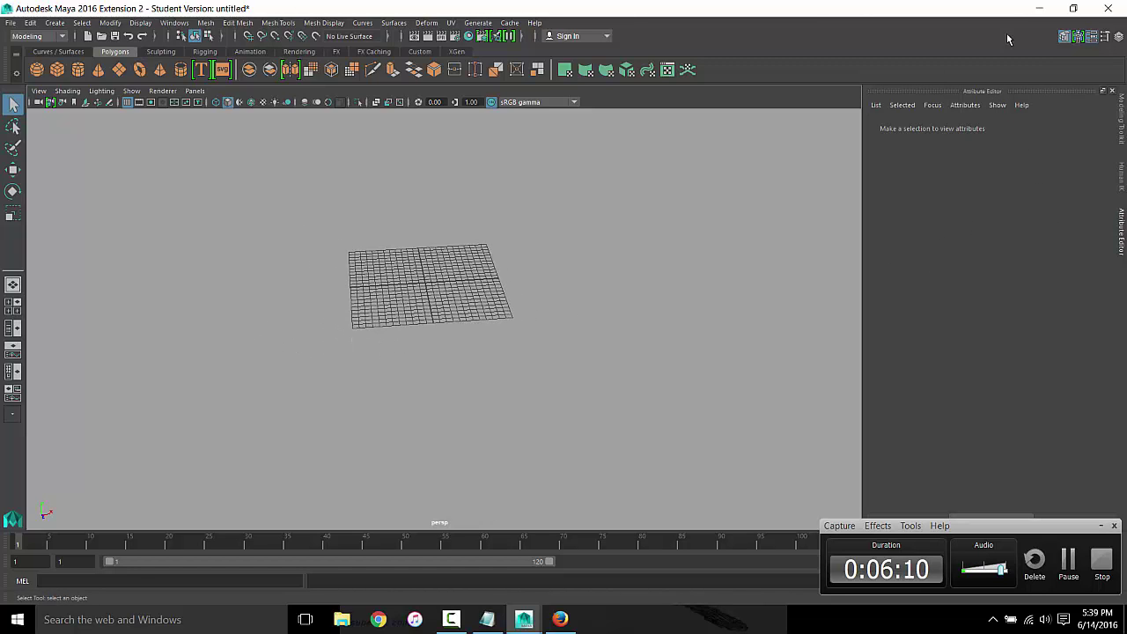
left_click(1107, 36)
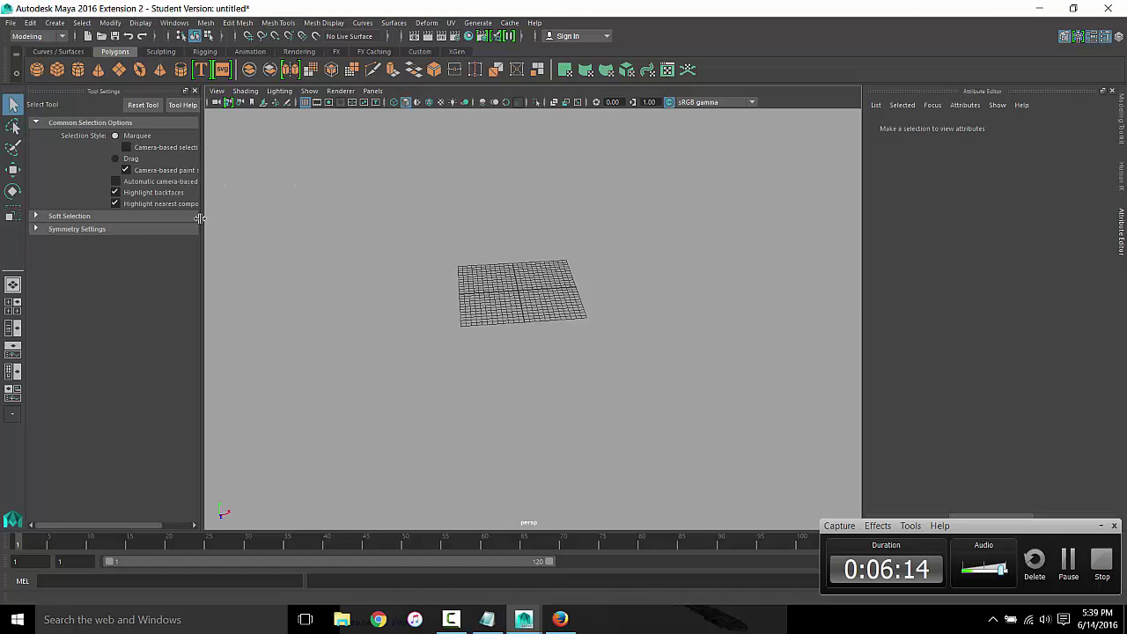
Widen and reset Tool Settings, then expand and collapse the Move Tool's setting sections
left_click_drag(204, 222, 291, 223)
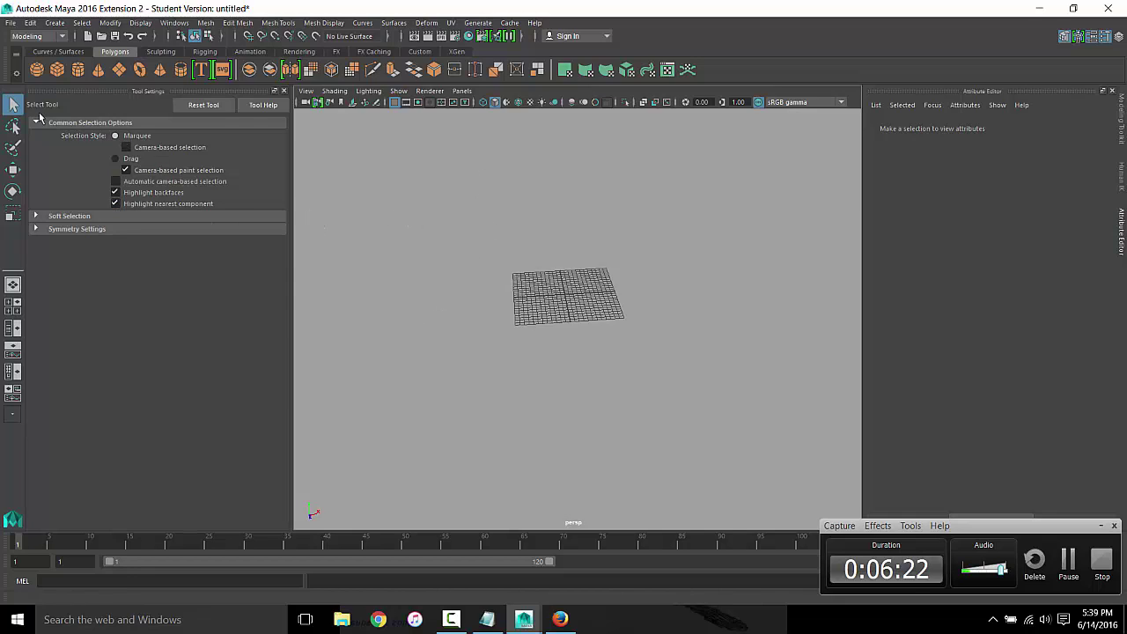
left_click(214, 112)
key("w")
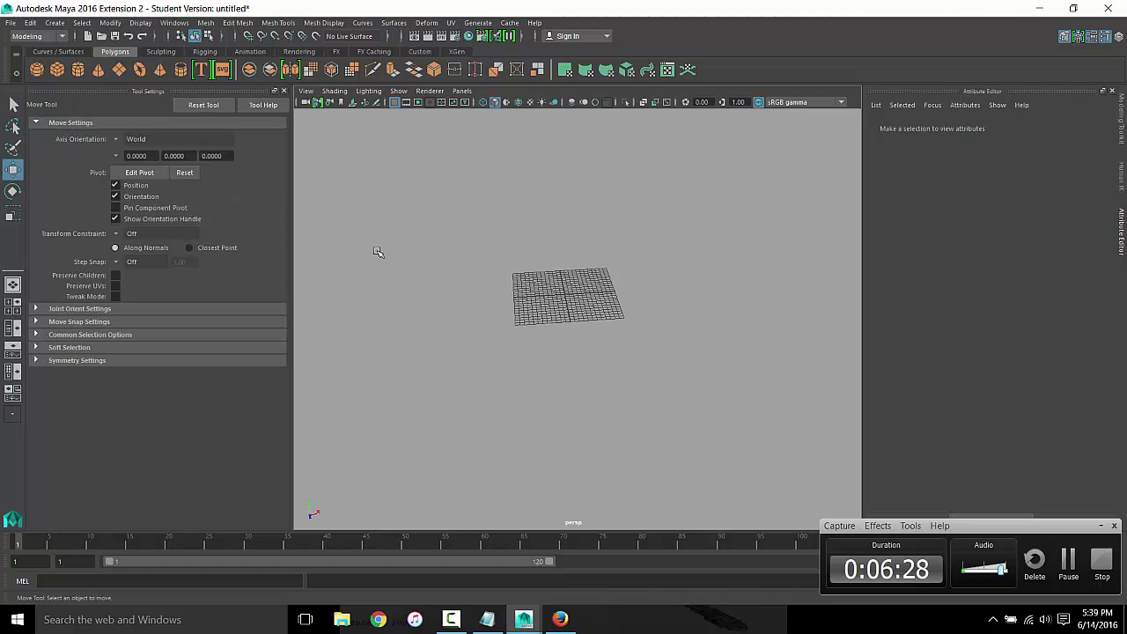
left_click(41, 308)
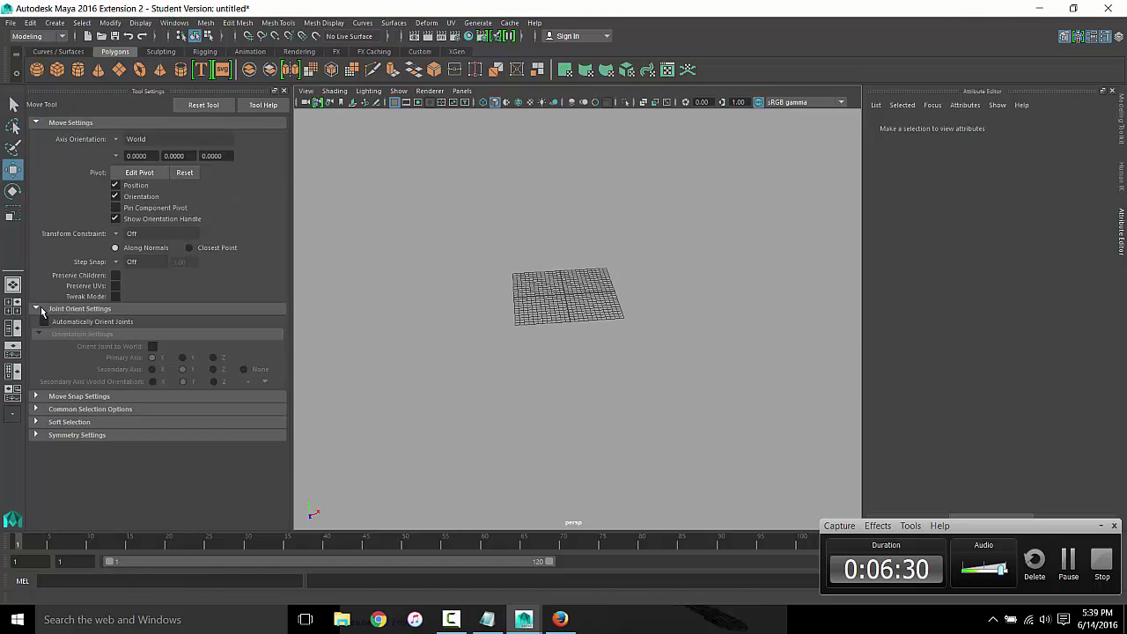
left_click(39, 396)
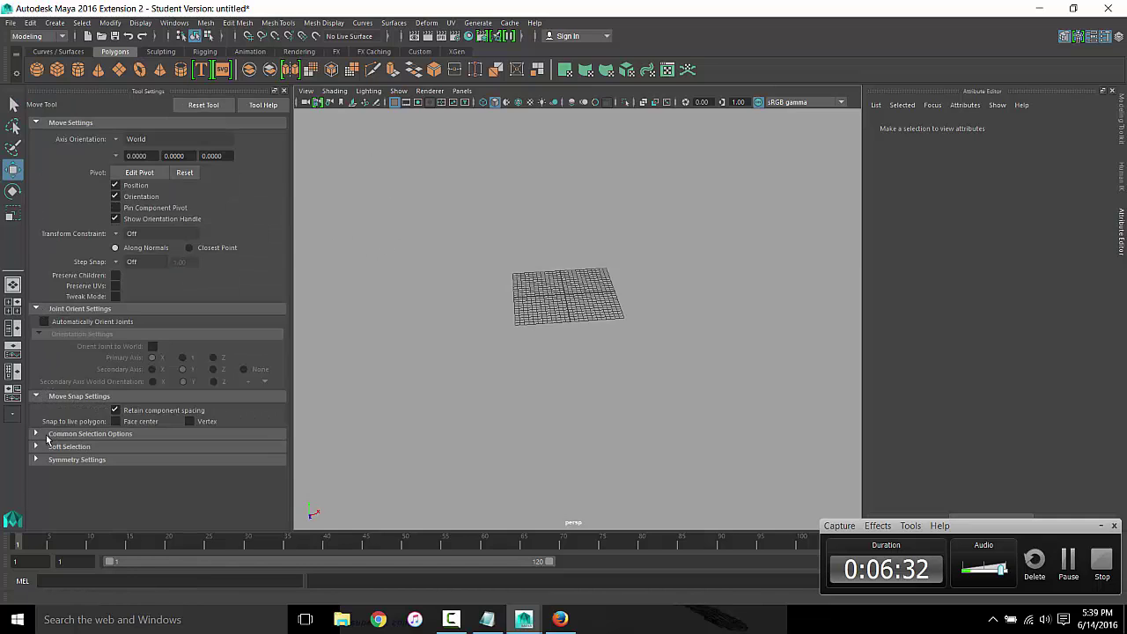
left_click(40, 433)
left_click(40, 433)
left_click(39, 396)
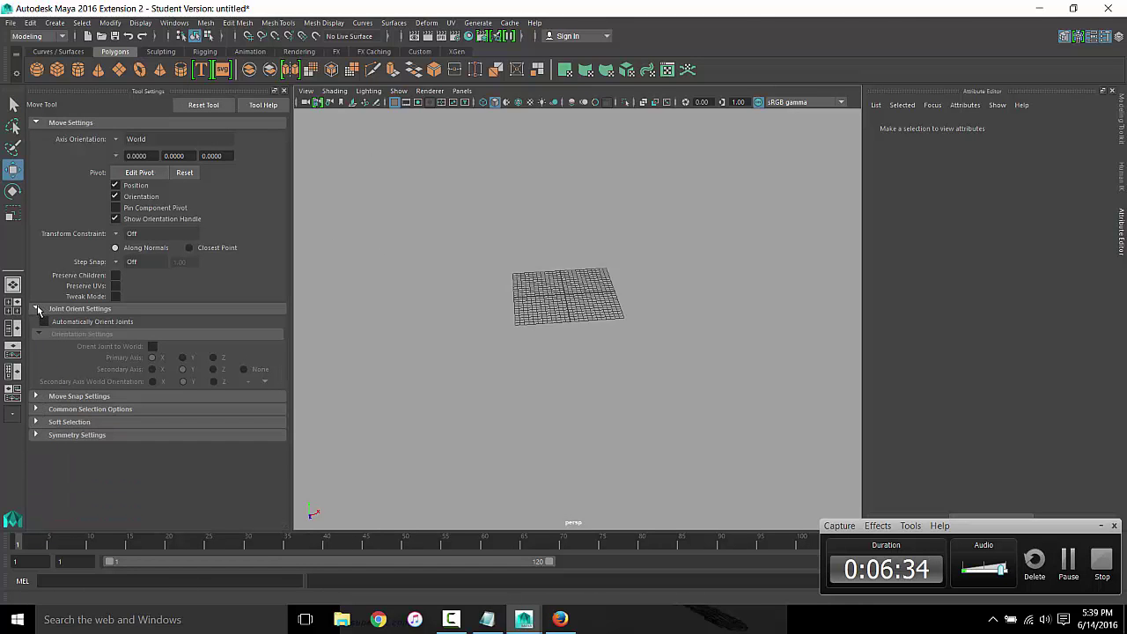
left_click(37, 308)
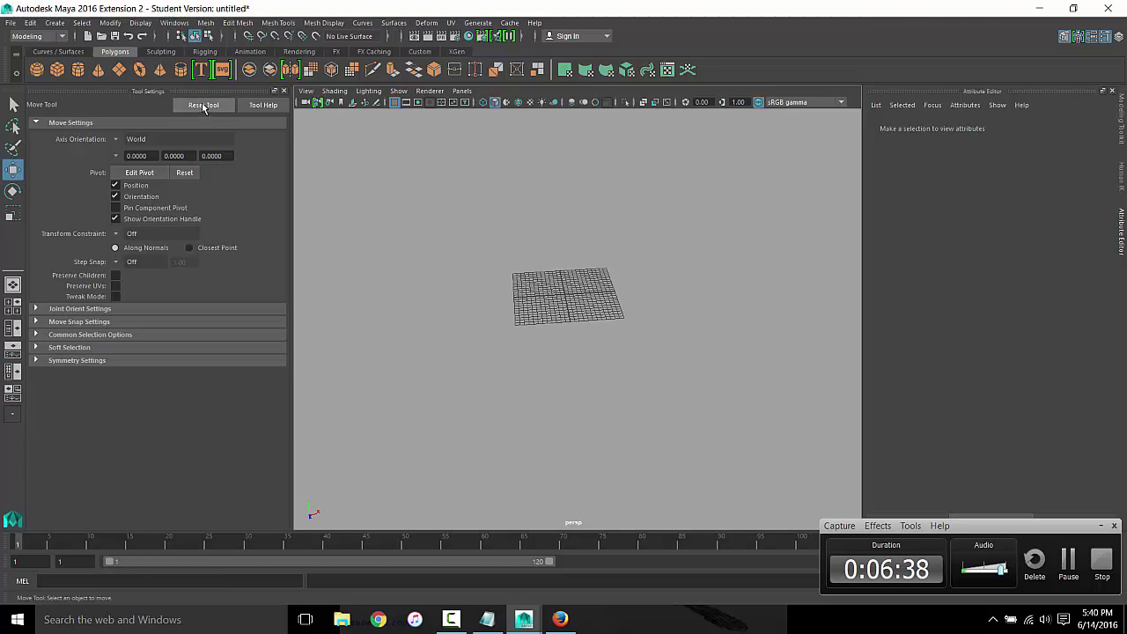
Switch to Rotate, then Scale, close Tool Settings, and dolly in on the grid
key("e")
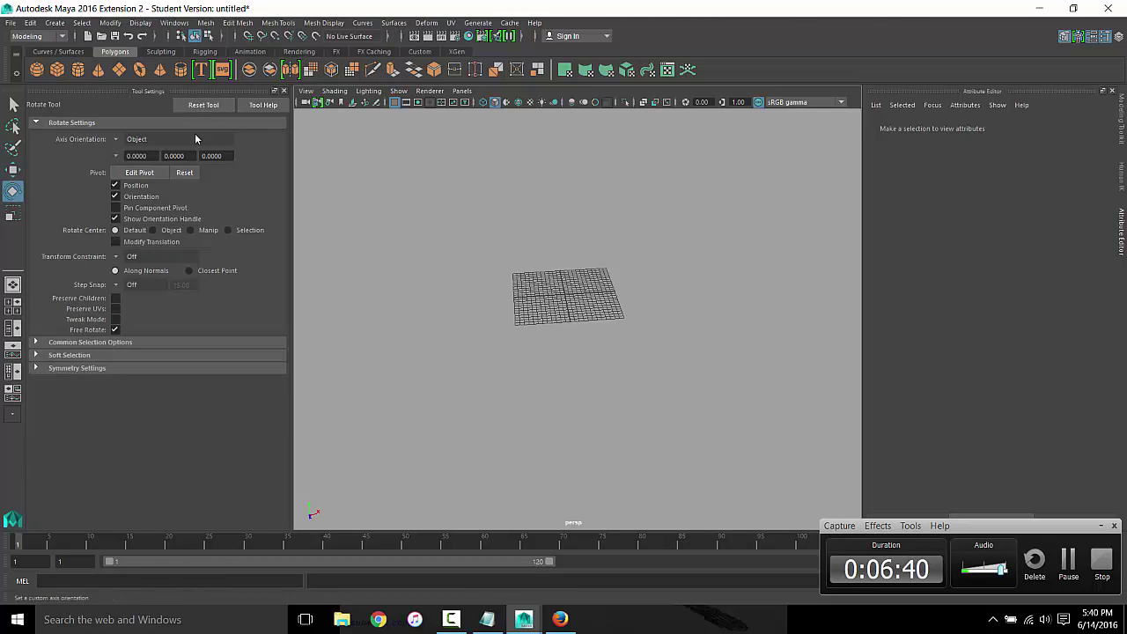
key("r")
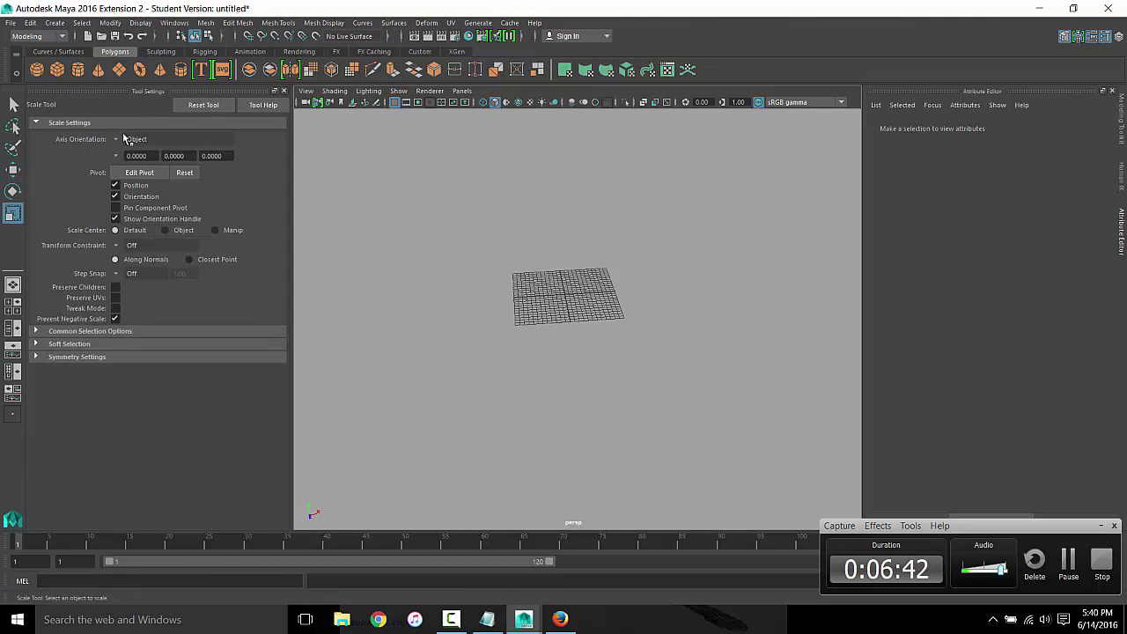
left_click(284, 91)
right_click_drag(322, 232, 634, 391, "alt")
mouse_move(634, 391)
left_mouse_down("alt")
mouse_move(573, 358)
mouse_move(594, 365)
left_mouse_up("alt")
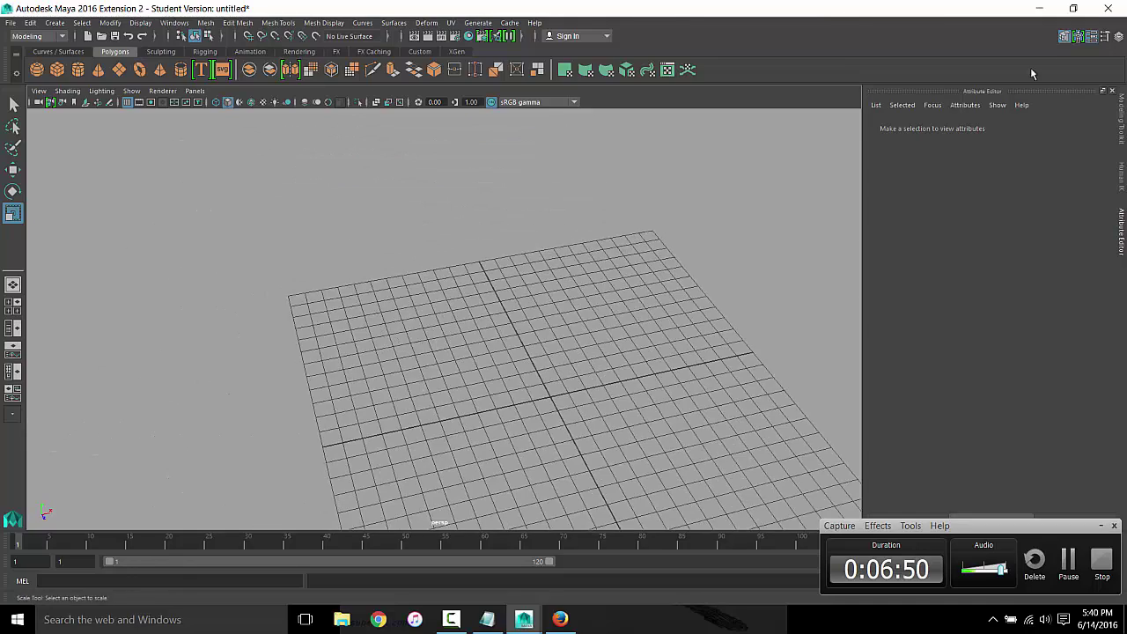
Swap the Attribute Editor for the Channel Box / Layer Editor and close Tool Settings
left_click(1108, 35)
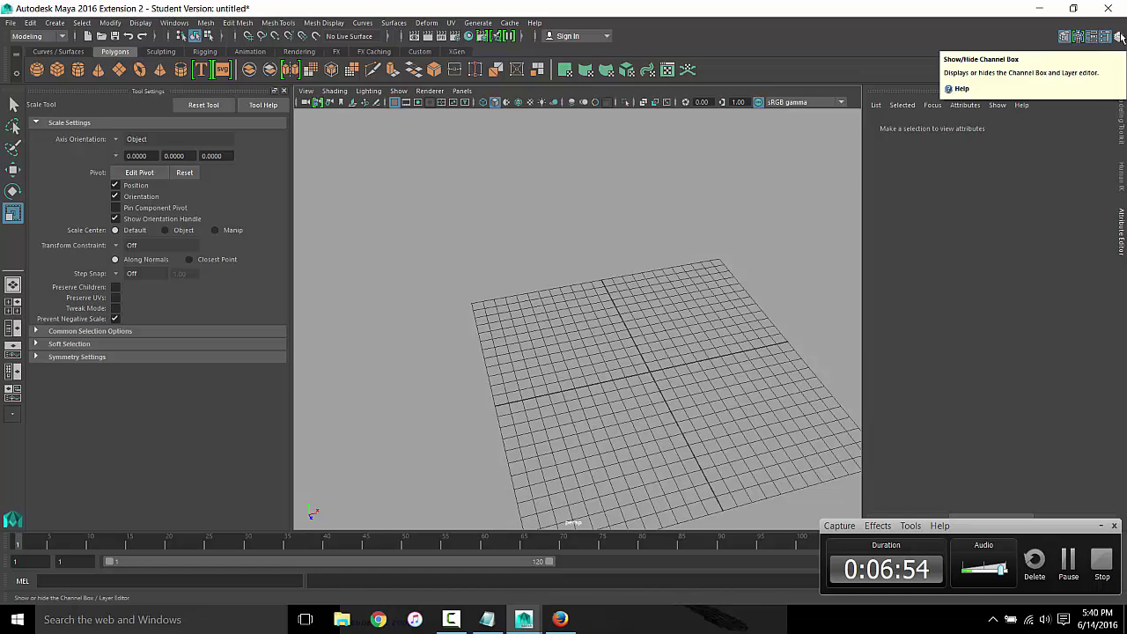
left_click(1120, 37)
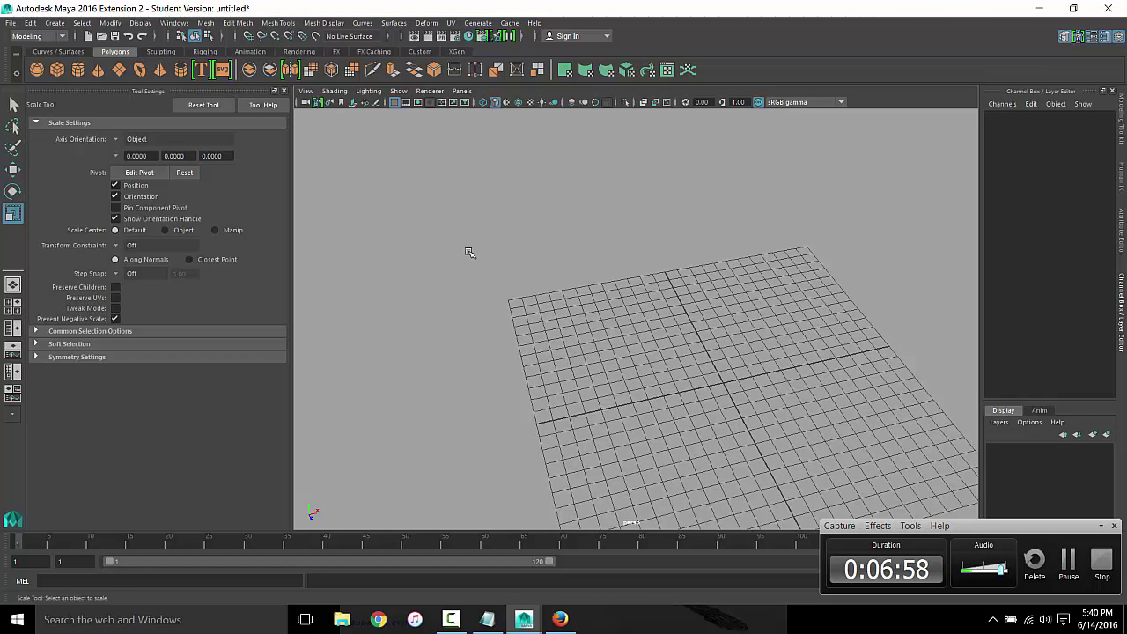
left_click(284, 90)
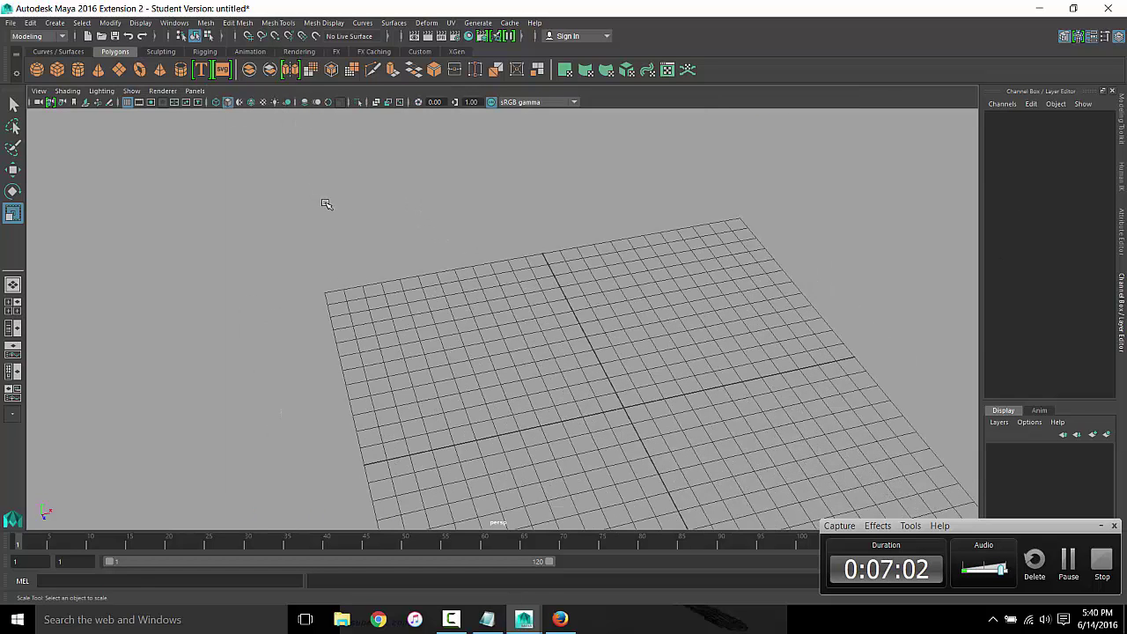
In Firefox, alternate between the Interface overview text and the annotated interface image
left_click(560, 619)
left_click(243, 11)
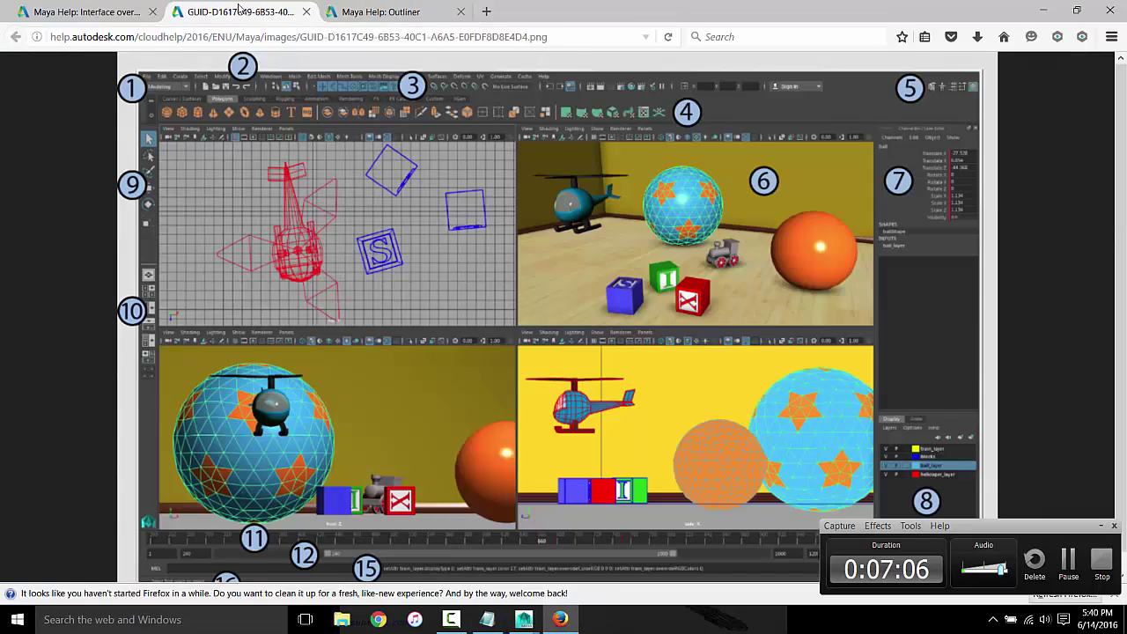
left_click(113, 9)
scroll(546, 295, "down", 2)
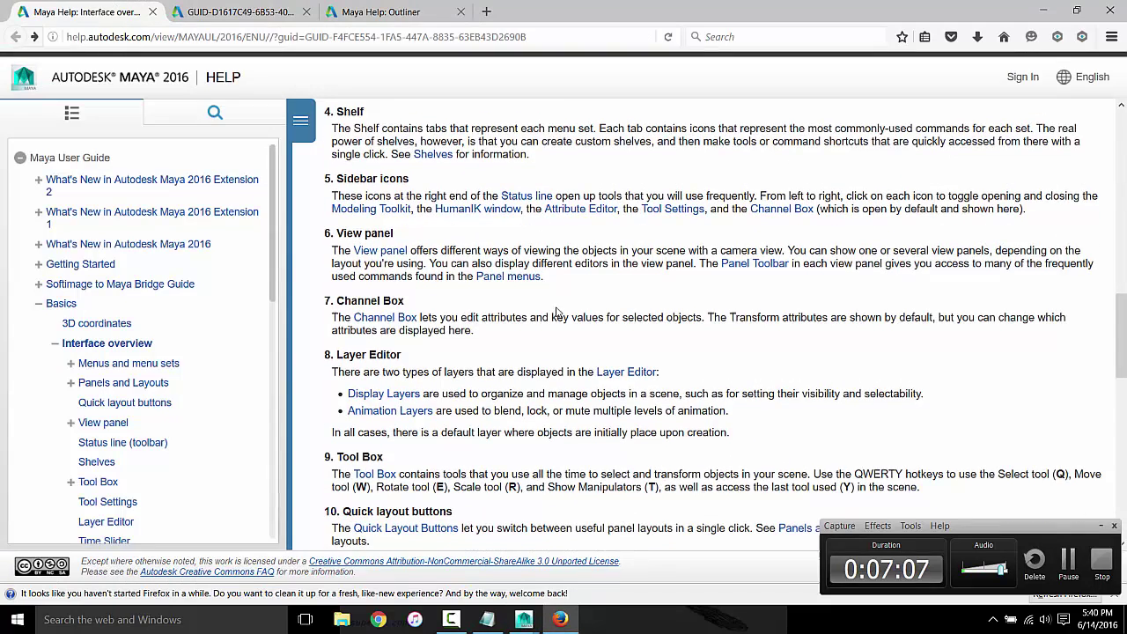
left_click(278, 19)
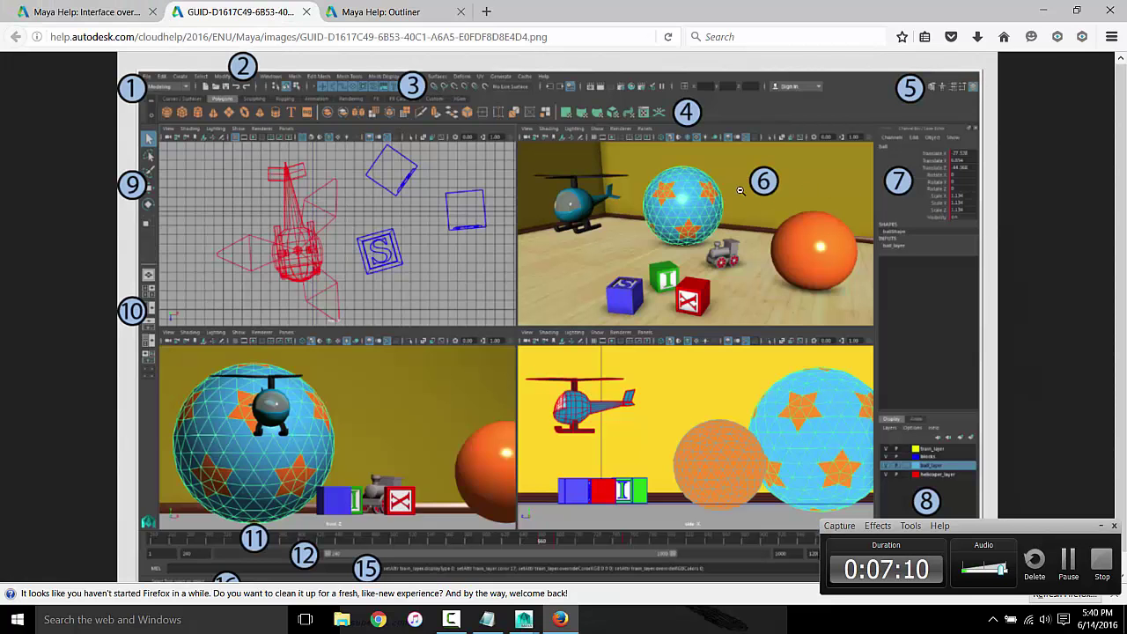
left_click(106, 12)
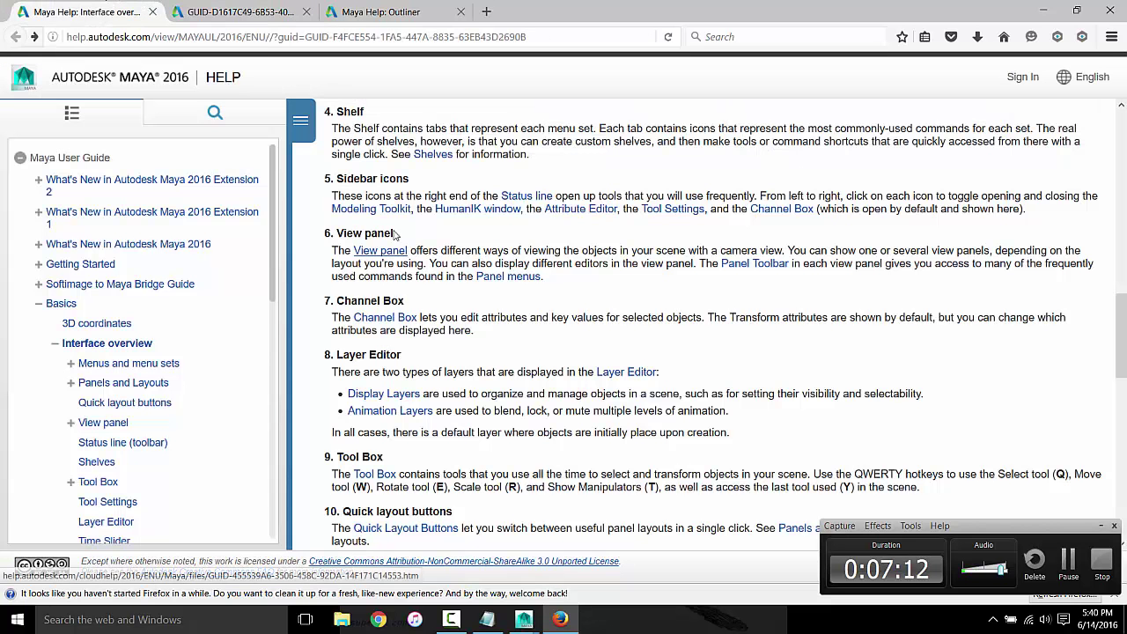
Highlight the View panel heading and description, comparing them with the labelled image
left_click_drag(338, 230, 464, 238)
left_click(471, 243)
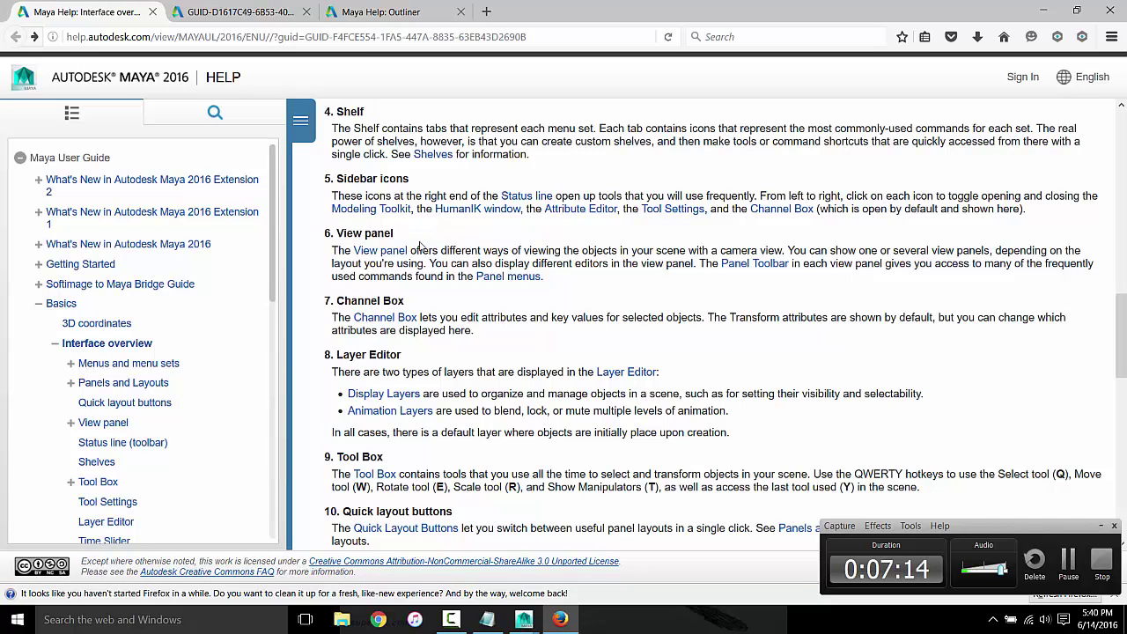
left_click_drag(458, 254, 620, 252)
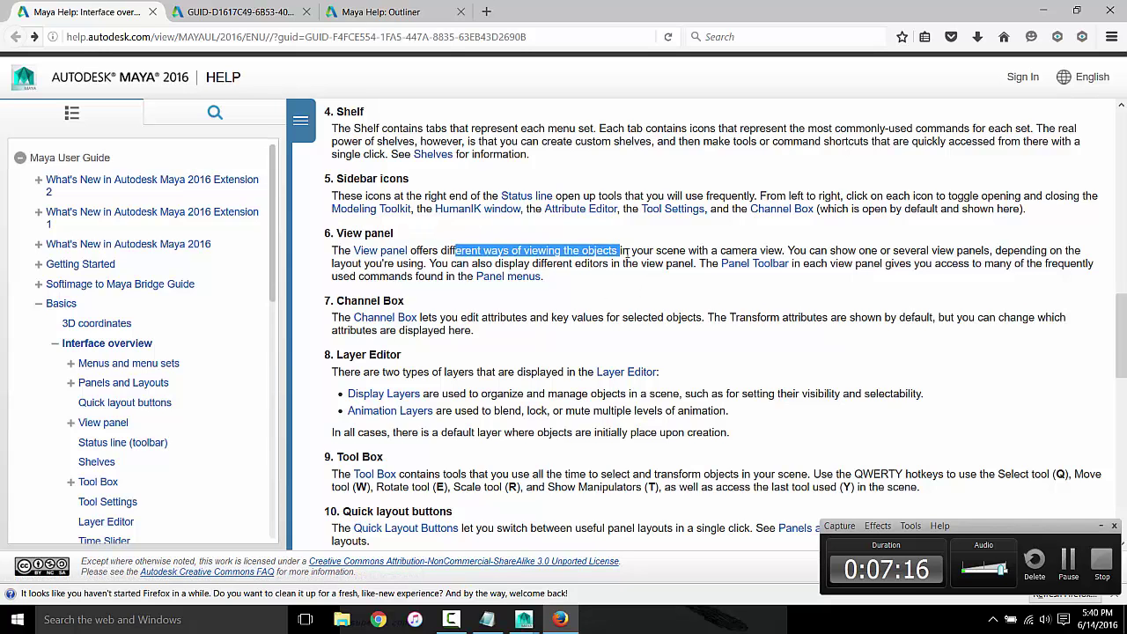
left_click(622, 267)
left_click(258, 8)
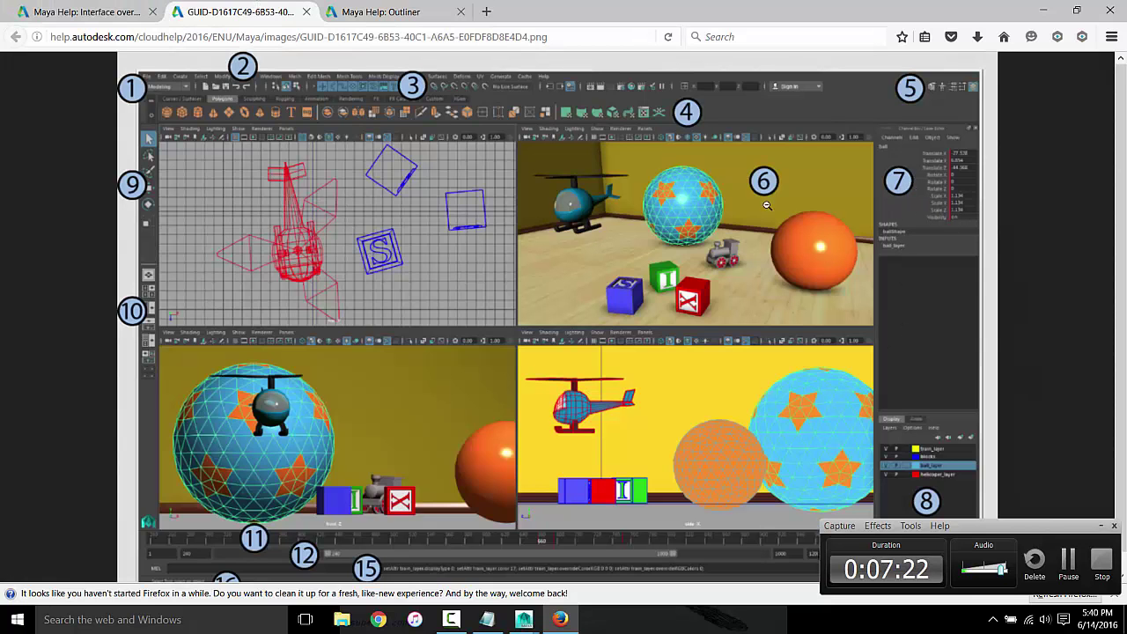
left_click(121, 5)
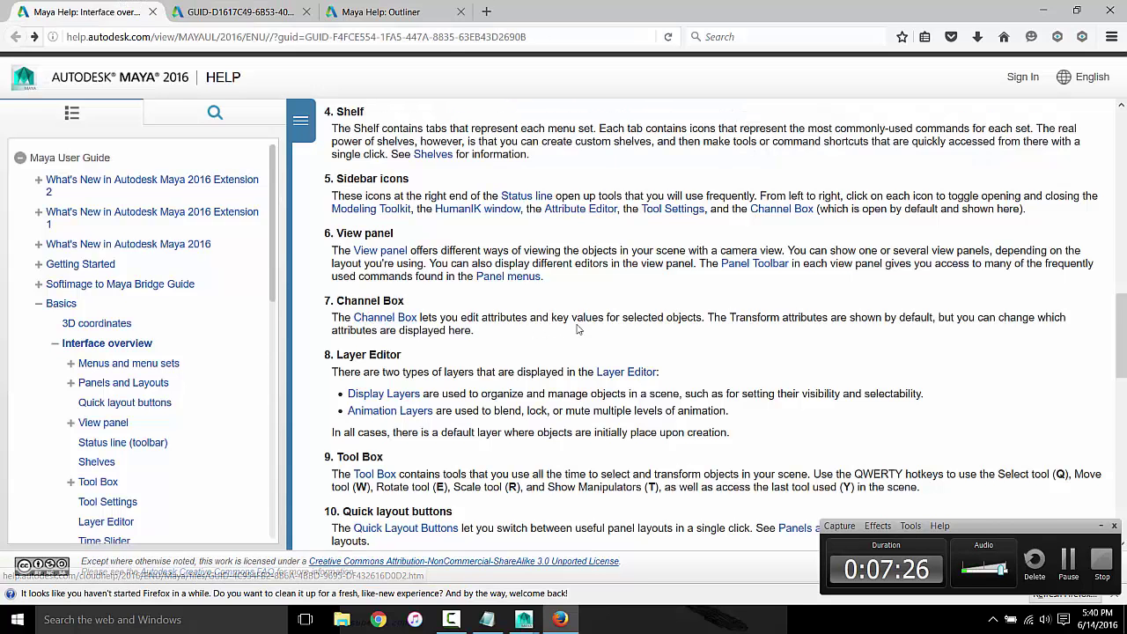
Read on through the time and range slider descriptions against the image, then return to Maya
scroll(634, 310, "down", 2)
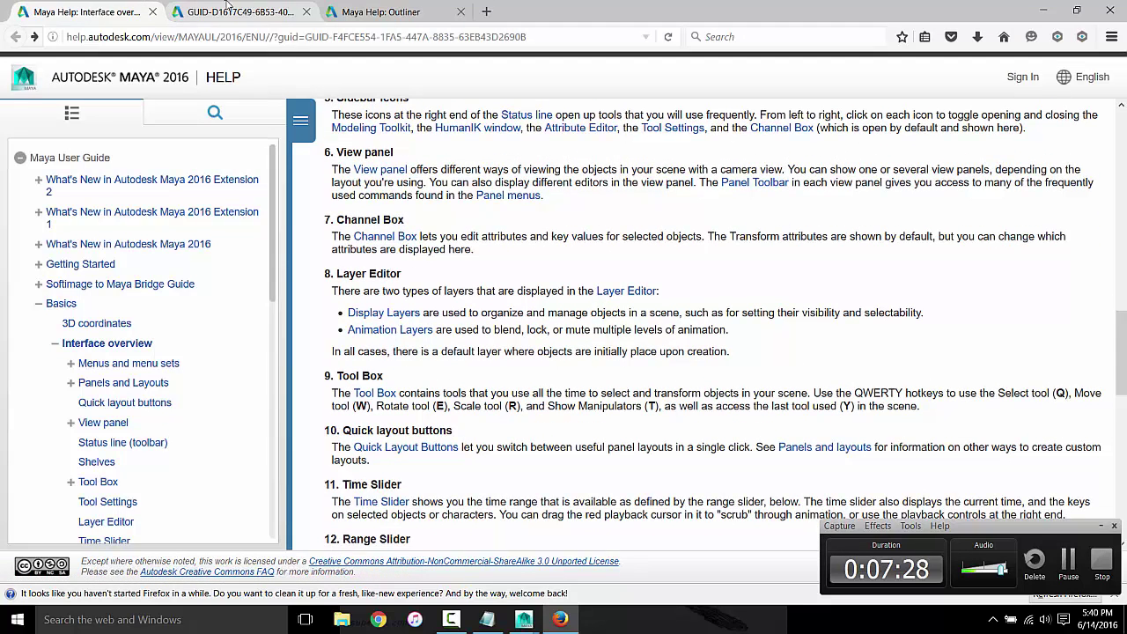
left_click(238, 12)
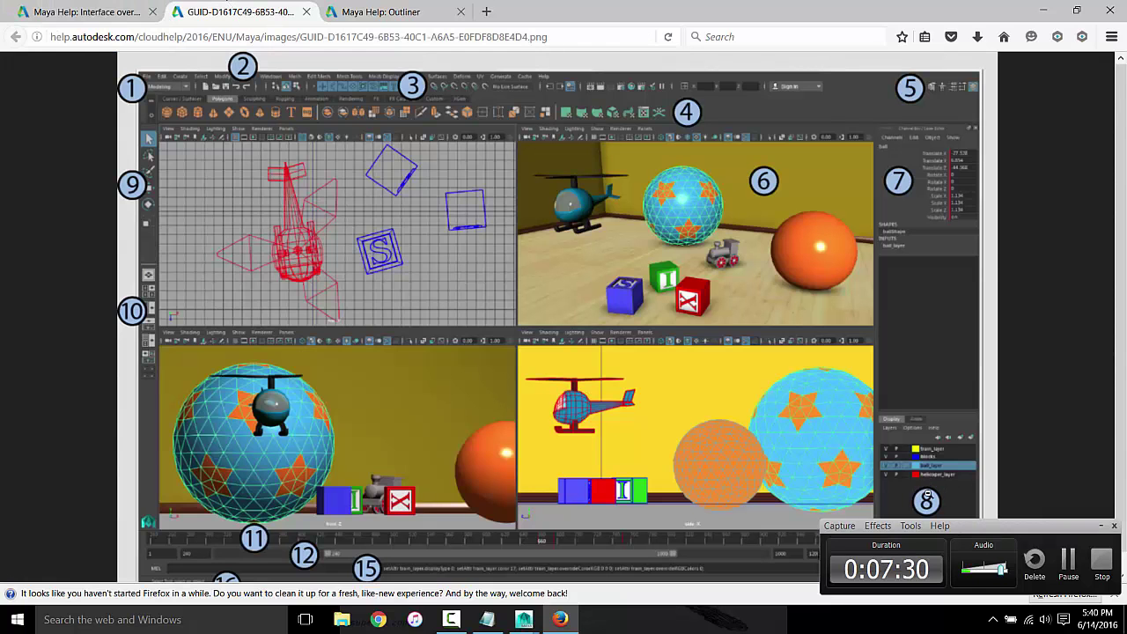
left_click(1103, 526)
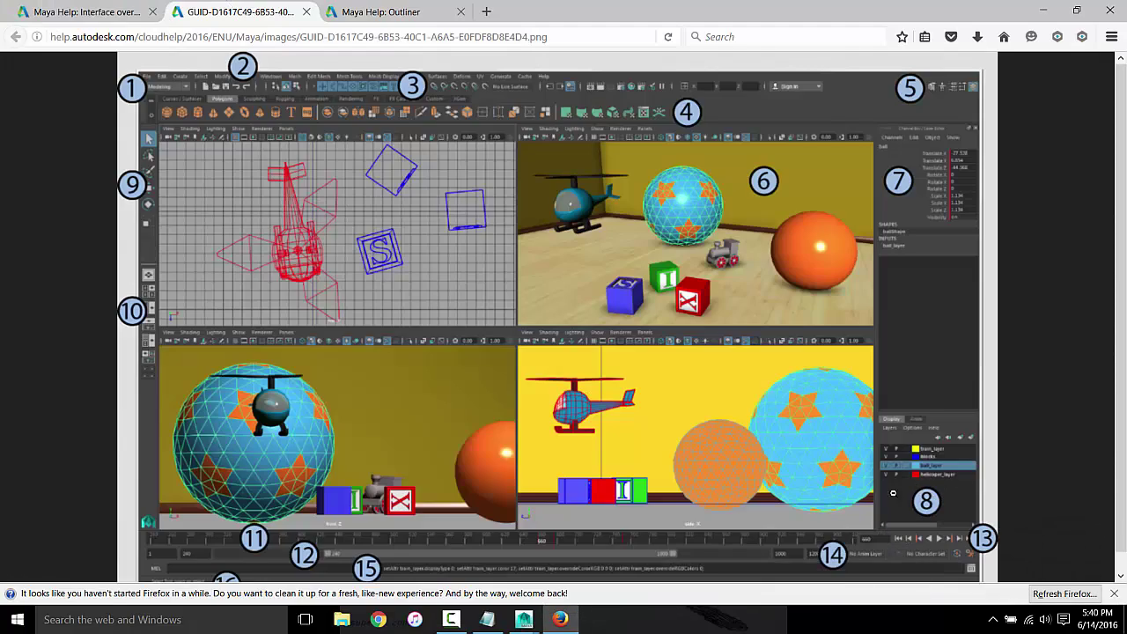
left_click(121, 6)
scroll(497, 366, "down", 8)
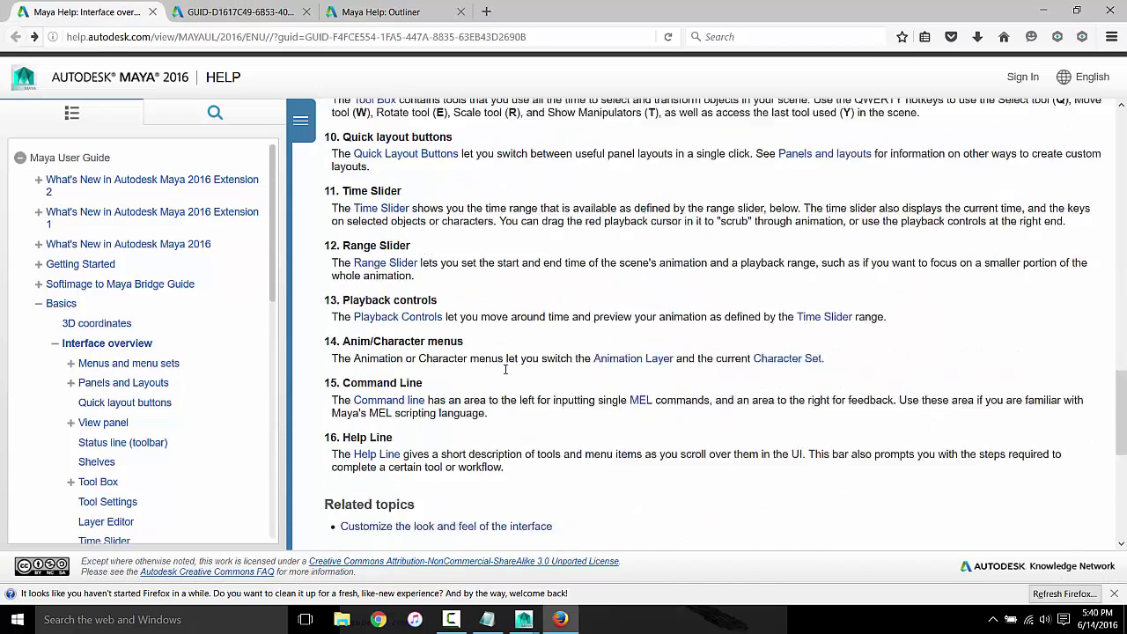
scroll(498, 365, "up", 6)
scroll(472, 282, "down", 1)
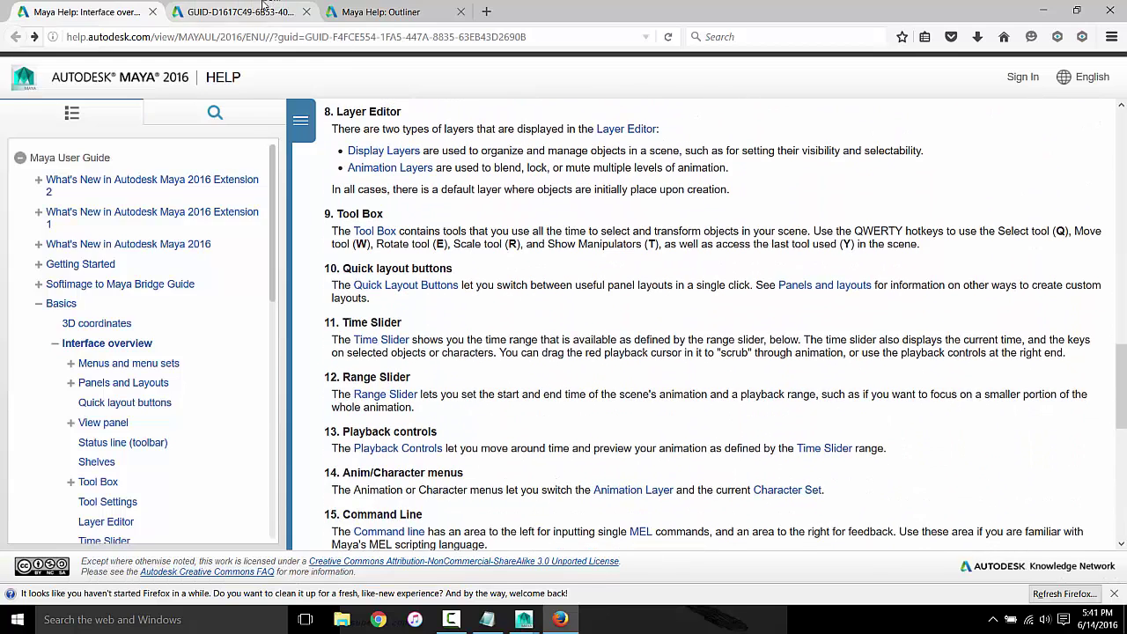
left_click(256, 11)
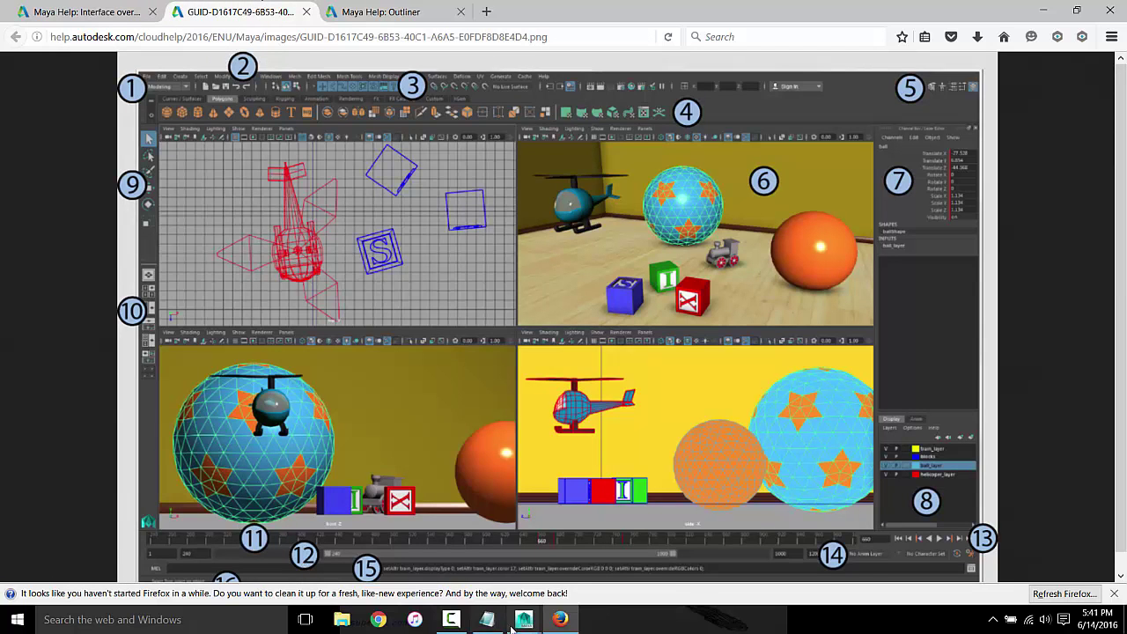
left_click(565, 559)
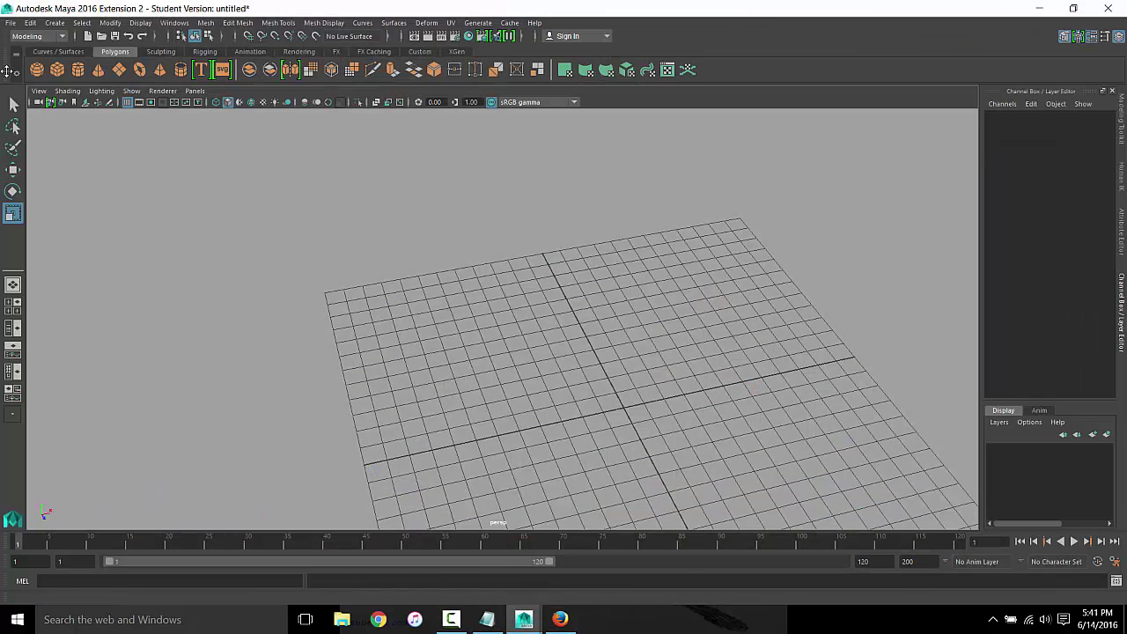
Try the Select, Lasso, Paint Selection, Move and Scale tools, then switch to Firefox
left_click(13, 104)
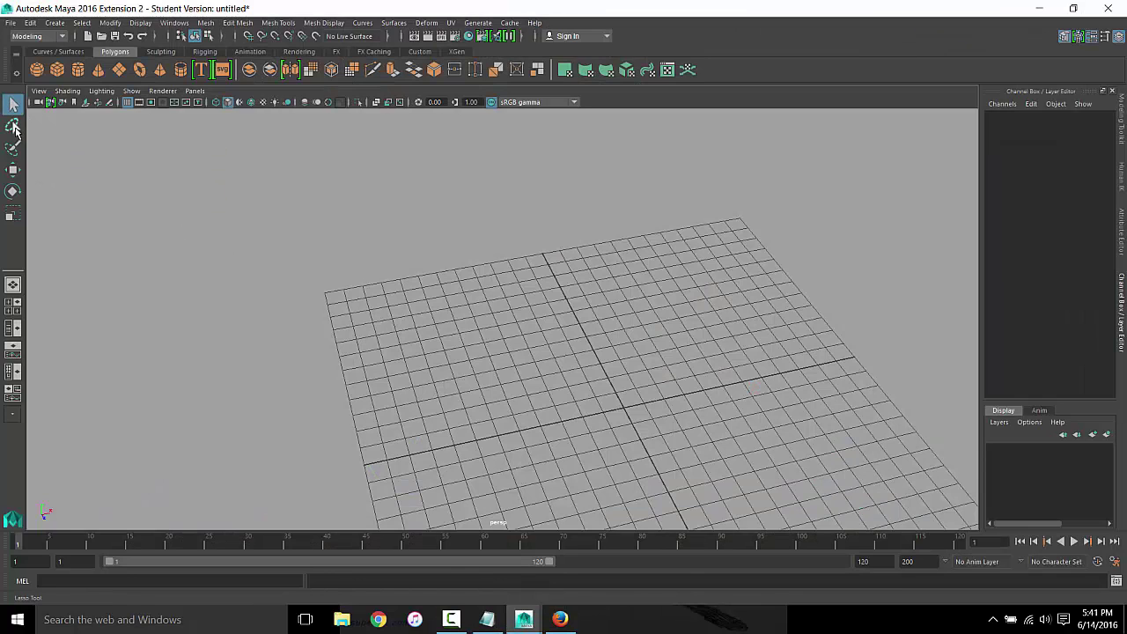
left_click(13, 128)
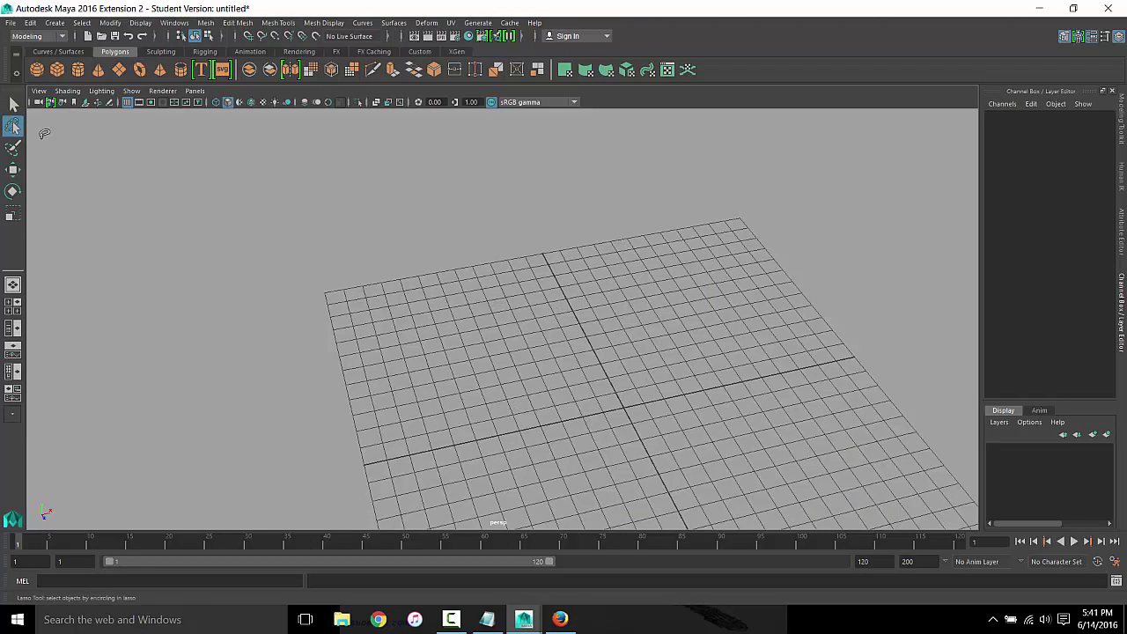
left_click(14, 148)
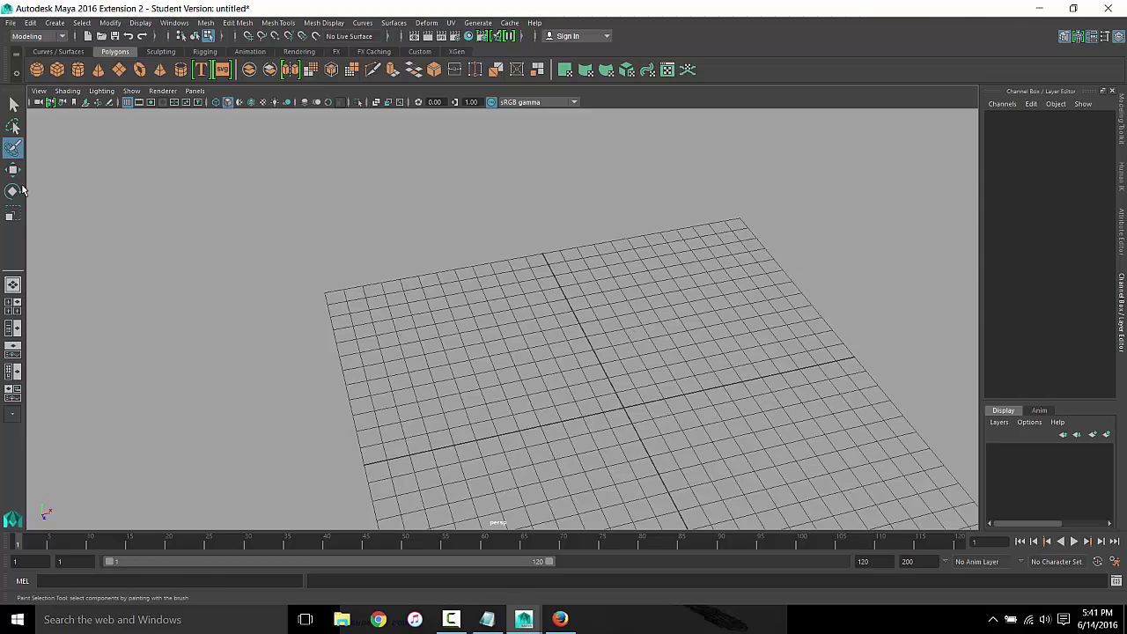
left_click(12, 170)
left_click(12, 218)
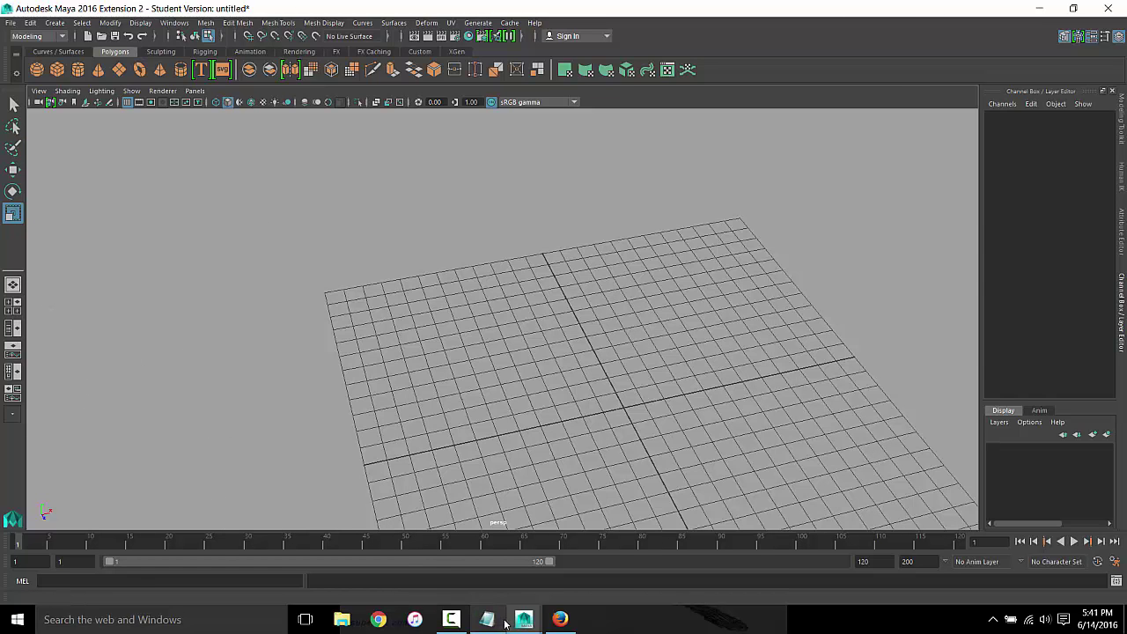
left_click(560, 619)
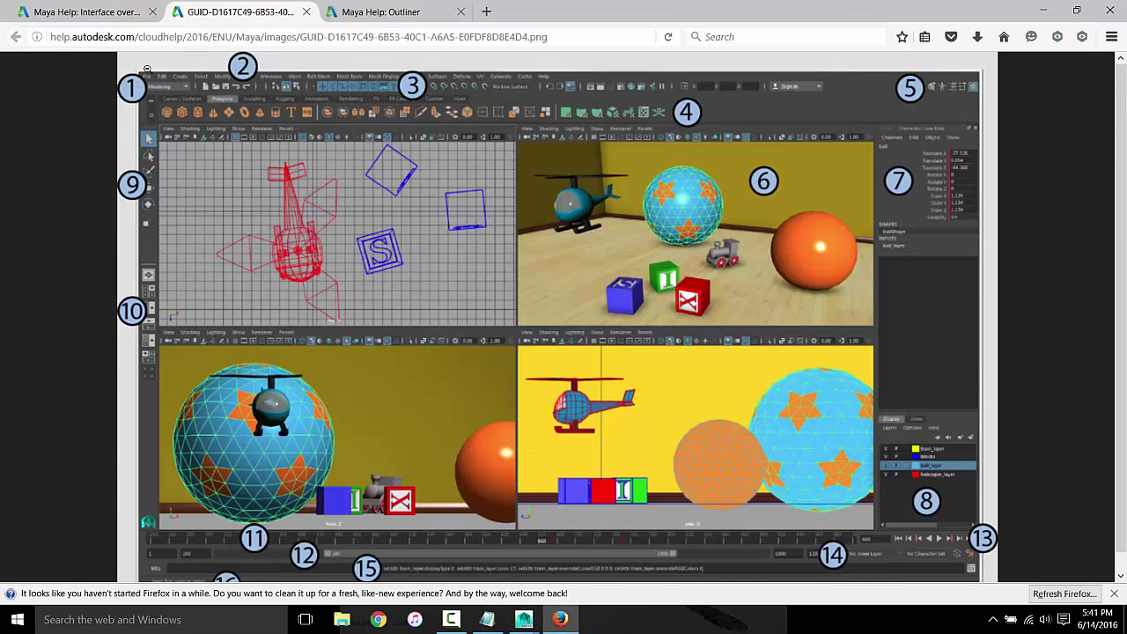
Scroll back and forth through the Interface overview's numbered sections 9–16 and its screenshot
left_click(120, 13)
scroll(475, 308, "down", 2)
scroll(493, 294, "down", 2)
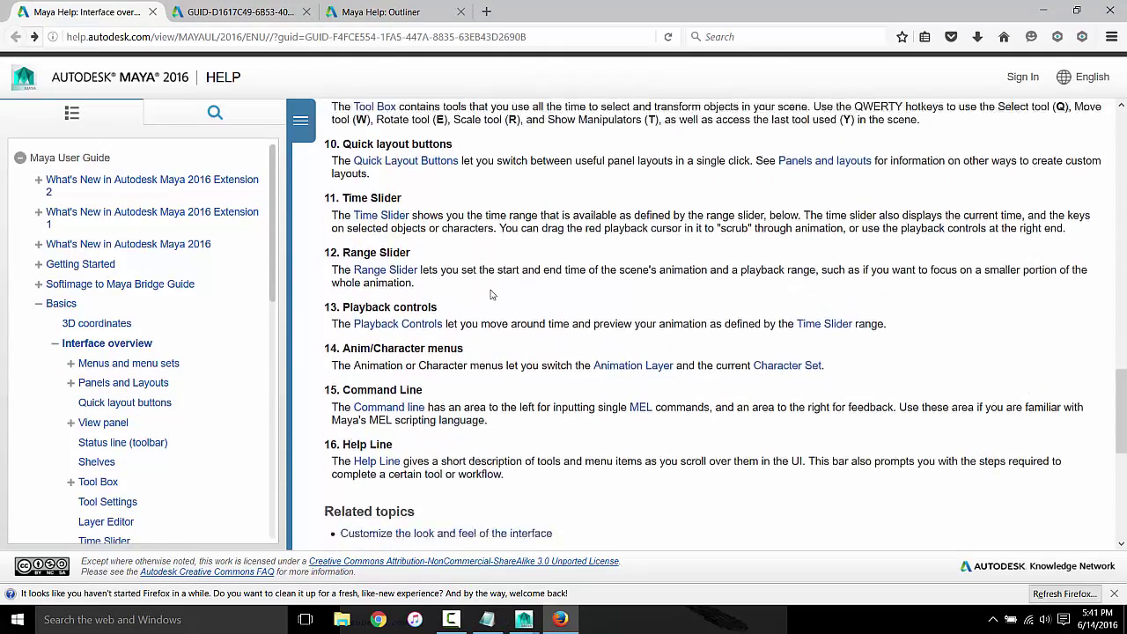
scroll(506, 250, "up", 2)
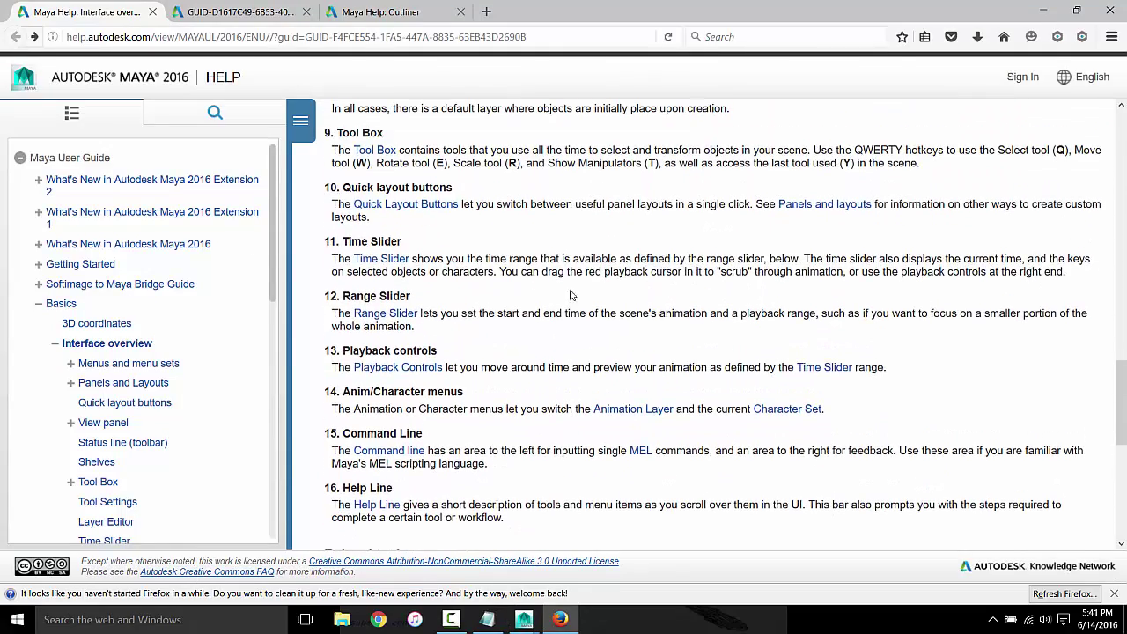
scroll(570, 295, "up", 7)
scroll(557, 304, "up", 3)
scroll(556, 304, "down", 2)
scroll(557, 304, "up", 2)
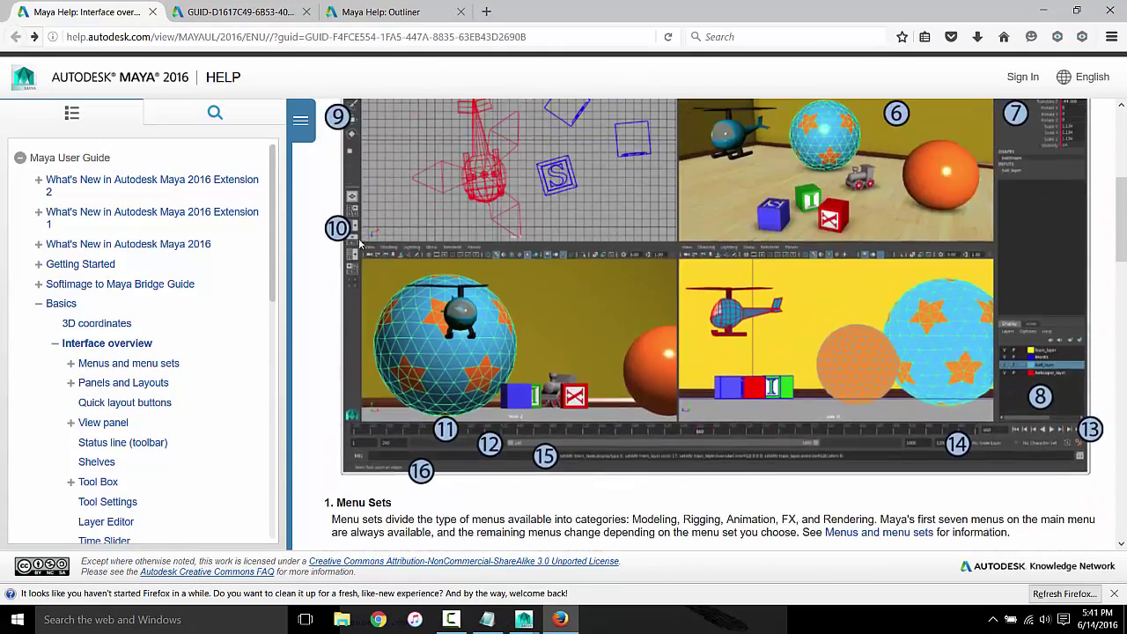
Back in Maya, switch to the Four View layout and tumble the perspective view
left_click(523, 619)
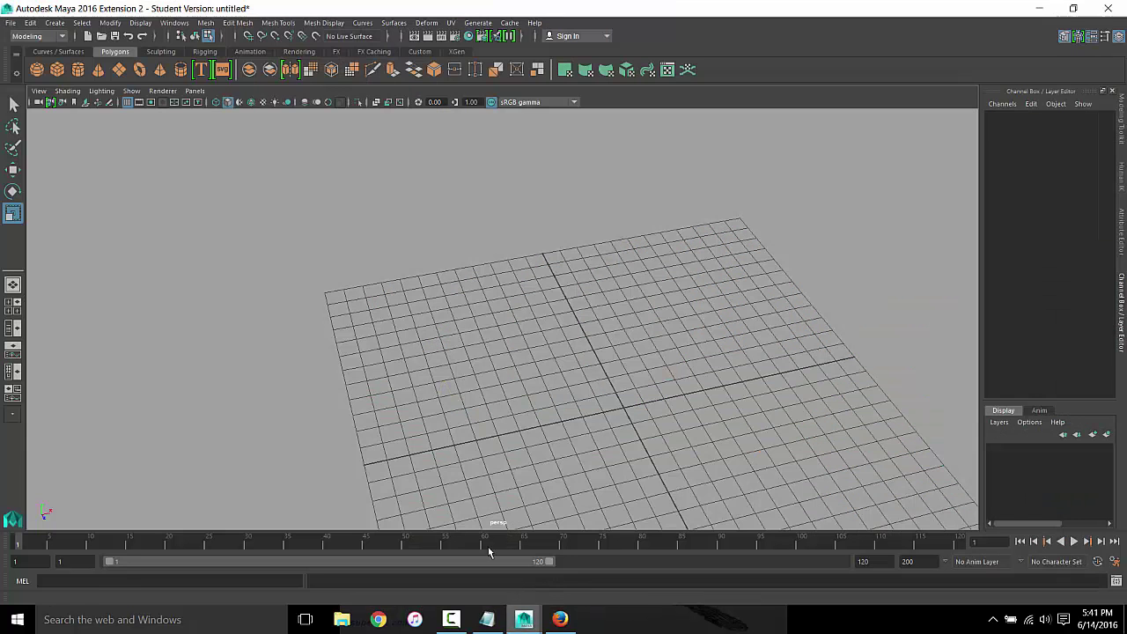
left_click(12, 305)
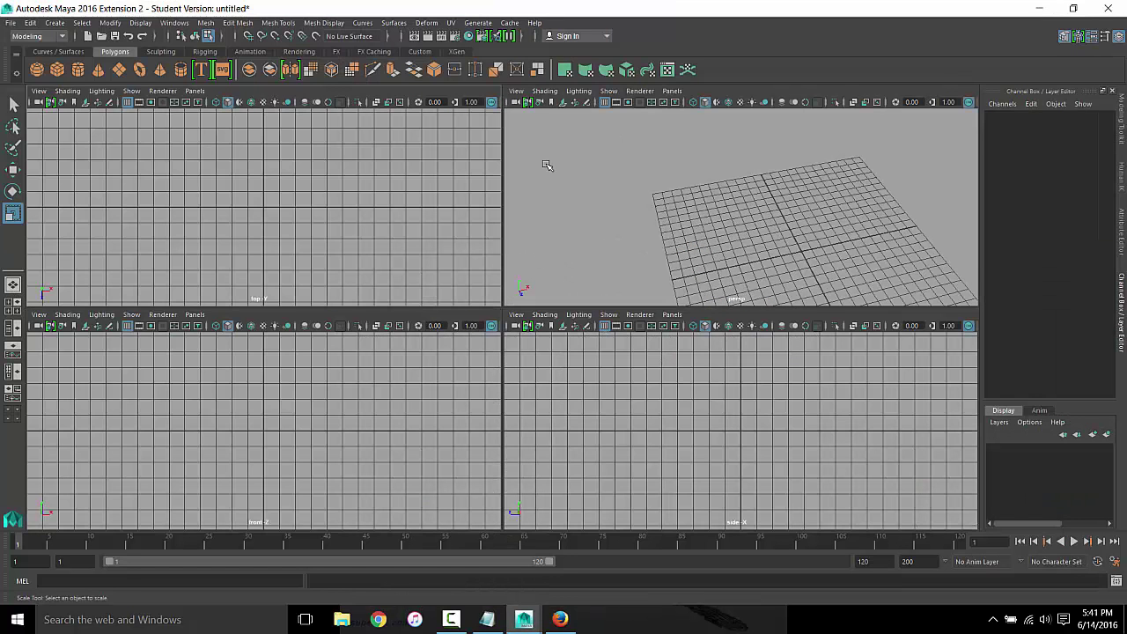
left_click_drag(669, 223, 617, 212, "alt")
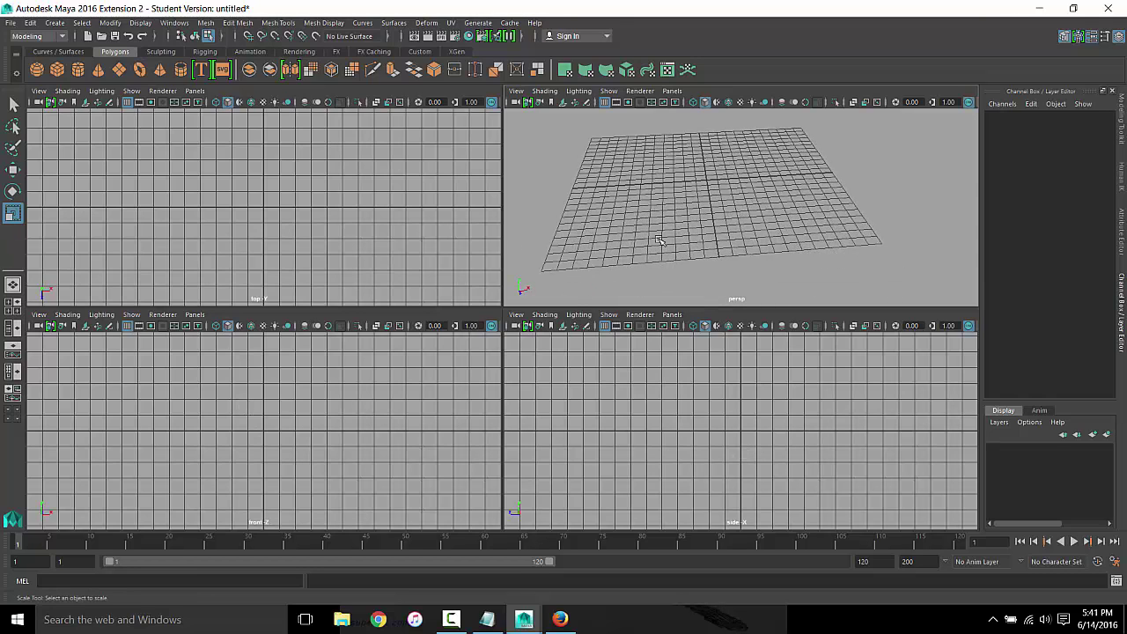
Use Spacebar to maximize individual panes and restore the four-view layout
key("space")
key("space")
key("space")
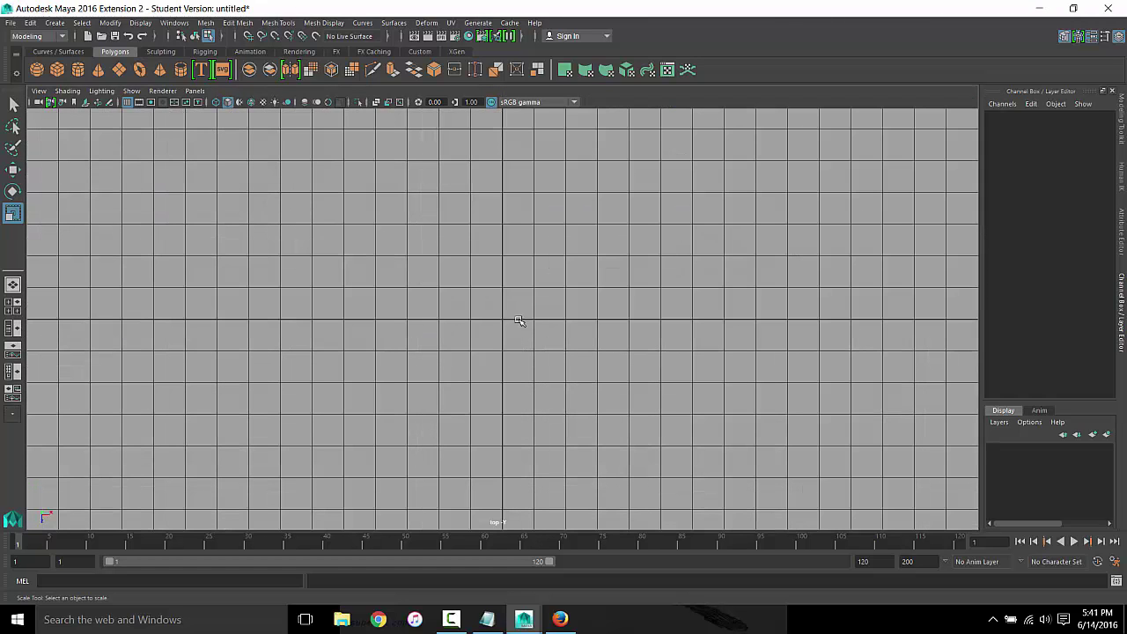
key("space")
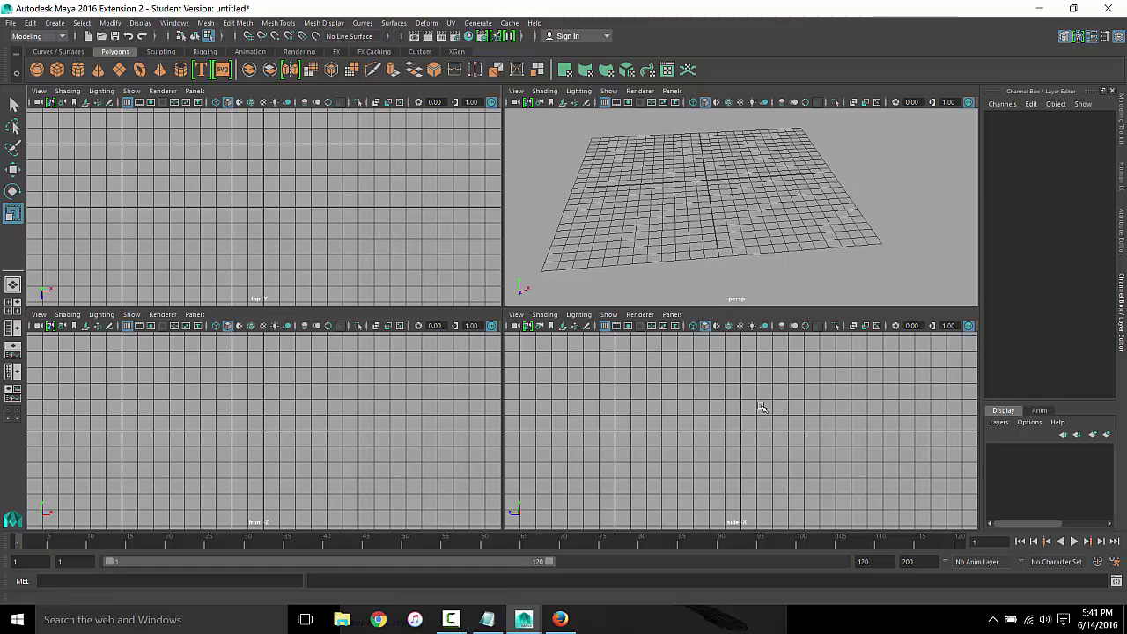
key("space")
key("space")
key("space")
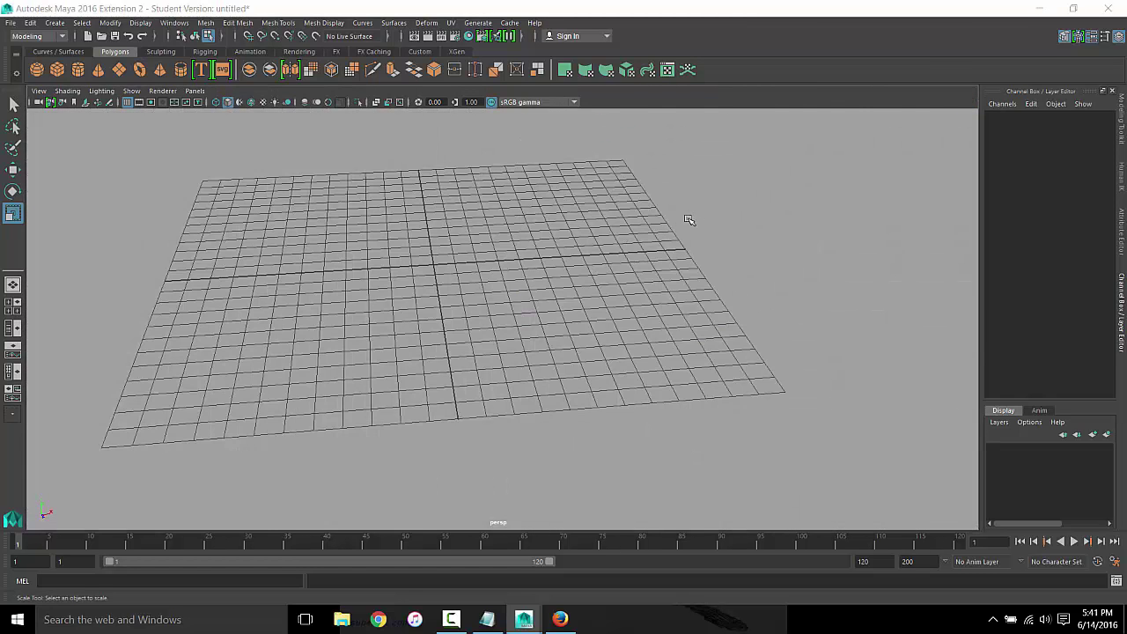
key("space")
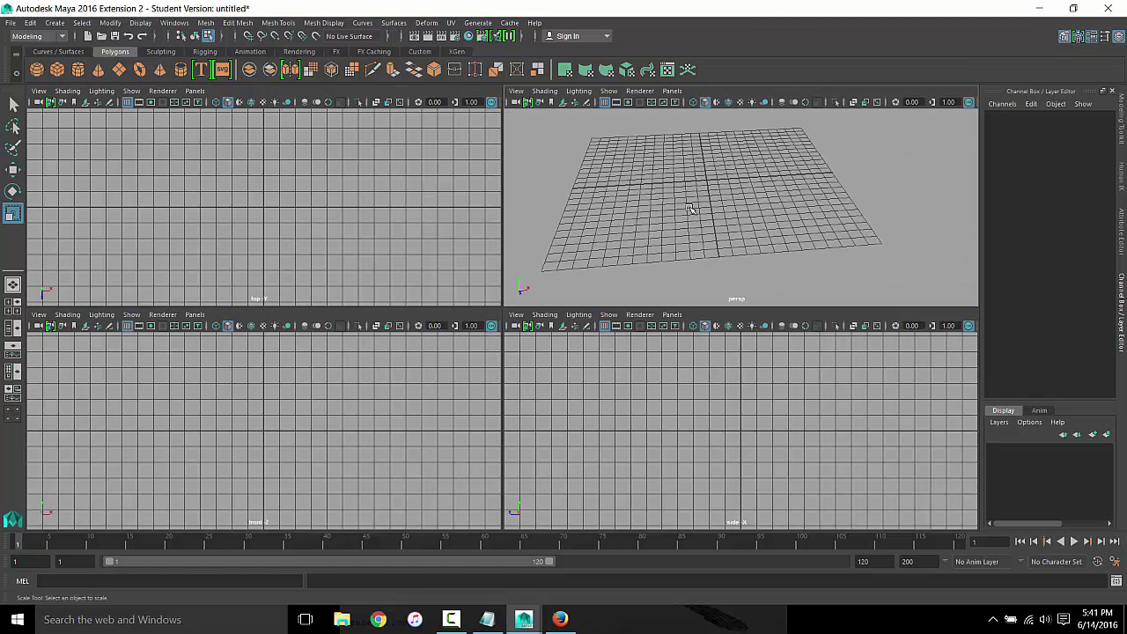
key("space")
key("space")
key("space")
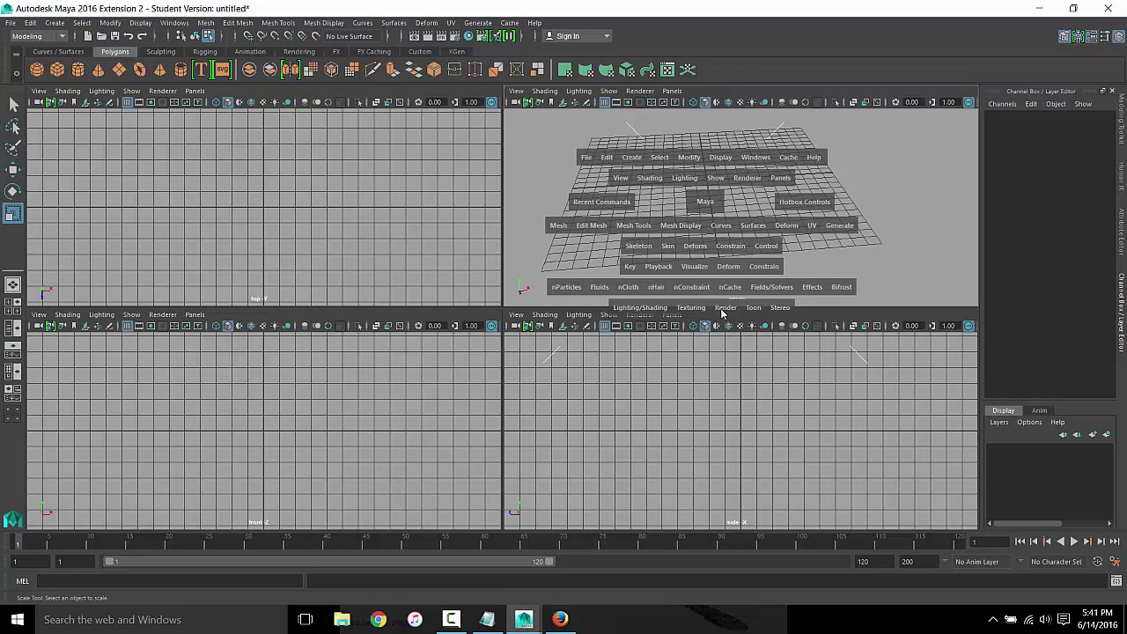
left_click(687, 229)
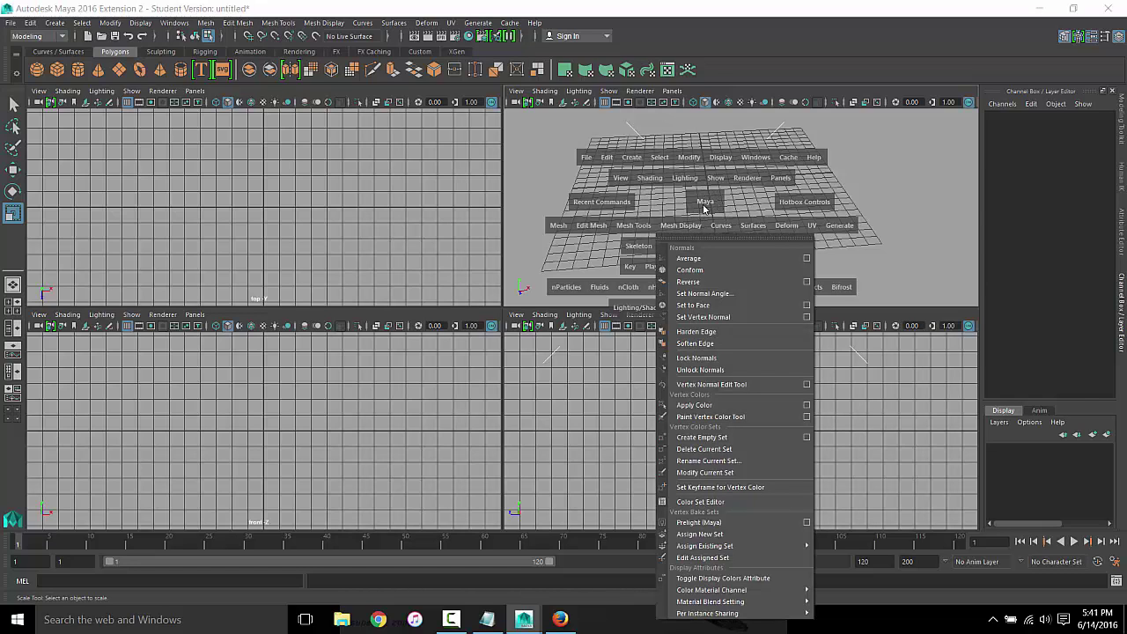
left_click(703, 199)
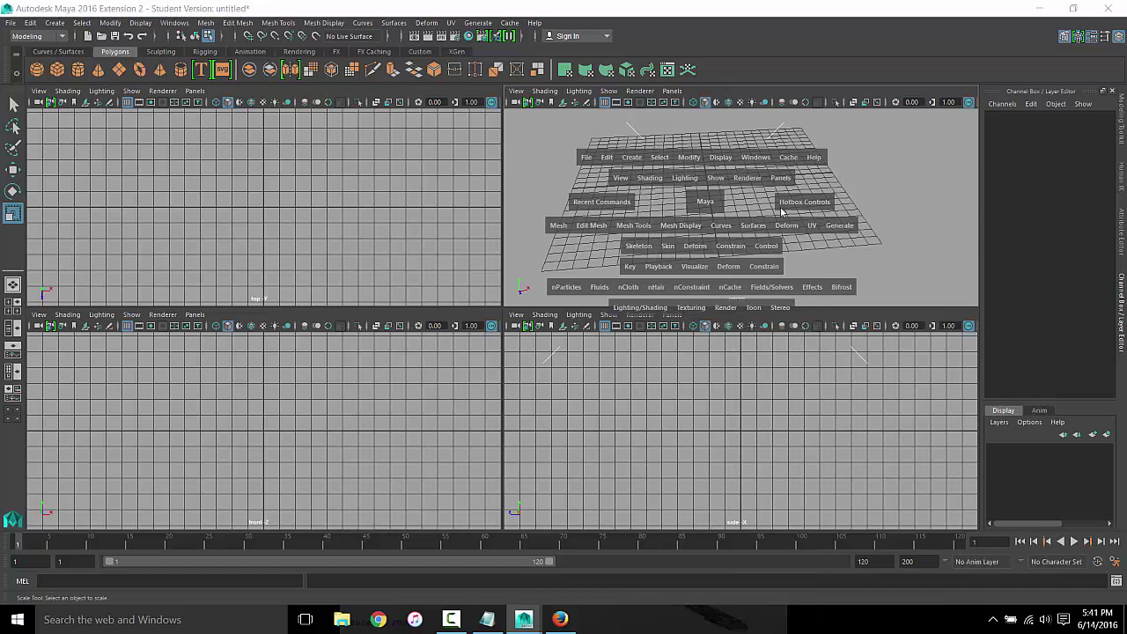
left_click(788, 208)
left_click(705, 201)
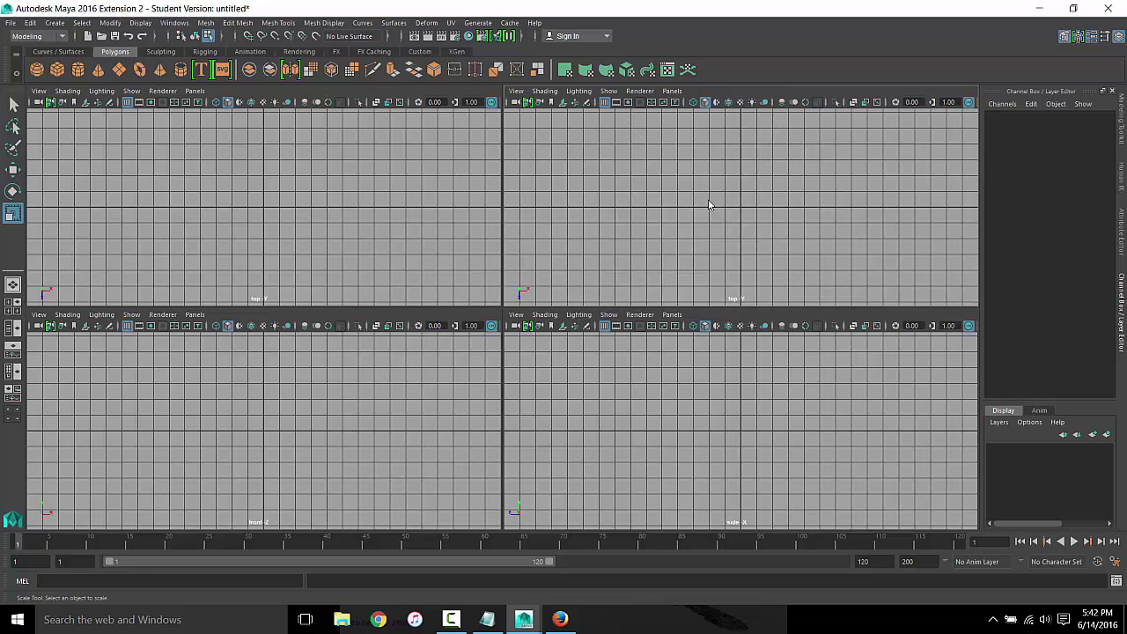
key("space")
key("space")
left_click(709, 204)
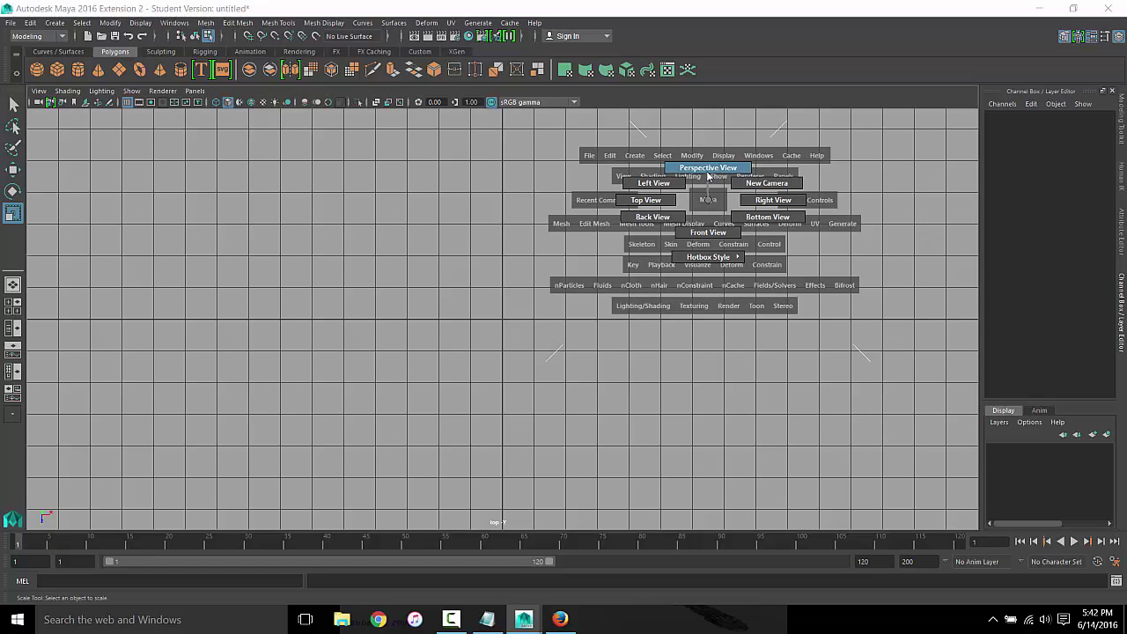
left_click(707, 175)
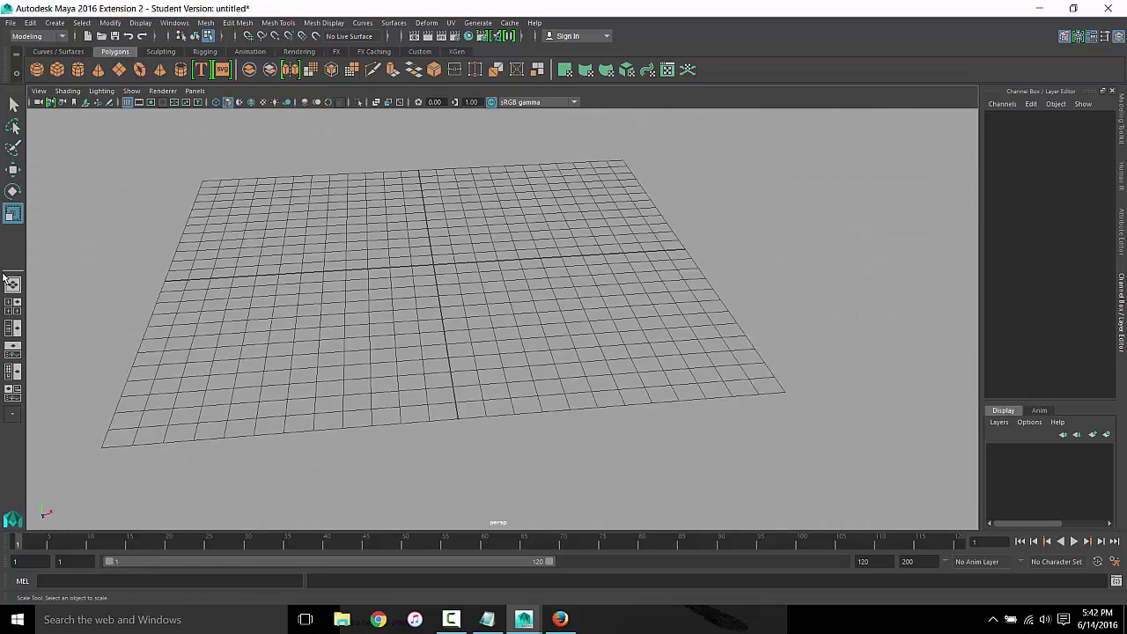
left_click(12, 306)
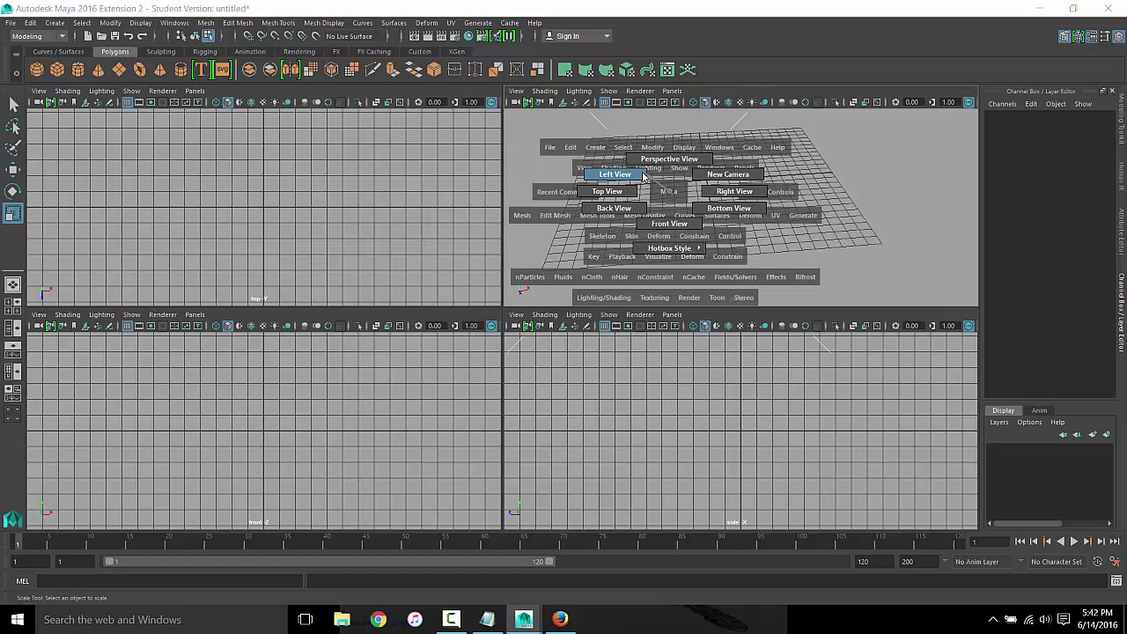
left_click(604, 168)
left_click(17, 313)
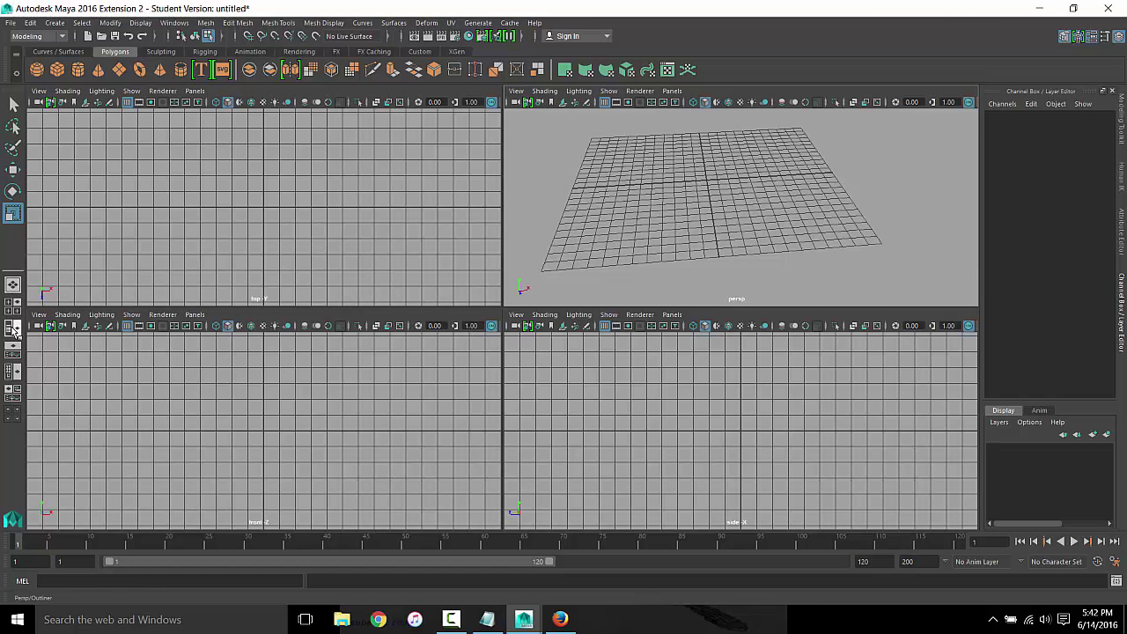
Try the Persp/Outliner and Persp/Graph quick layouts, tumbling the perspective view
left_click(12, 328)
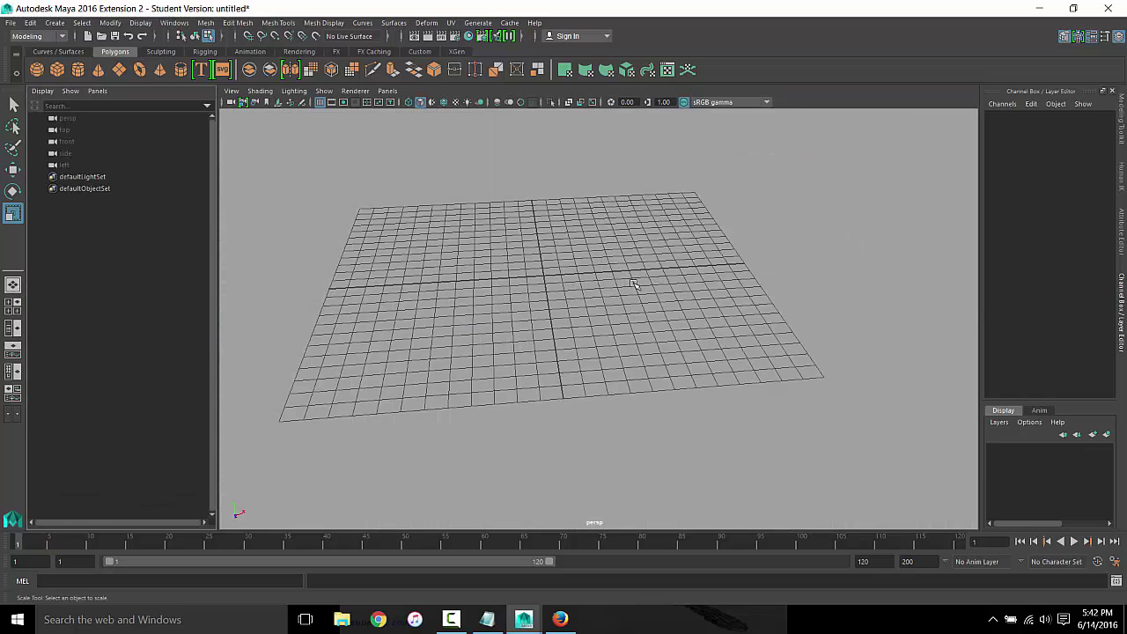
mouse_move(631, 297)
left_mouse_down("alt")
mouse_move(597, 311)
mouse_move(624, 310)
mouse_move(629, 296)
left_mouse_up("alt")
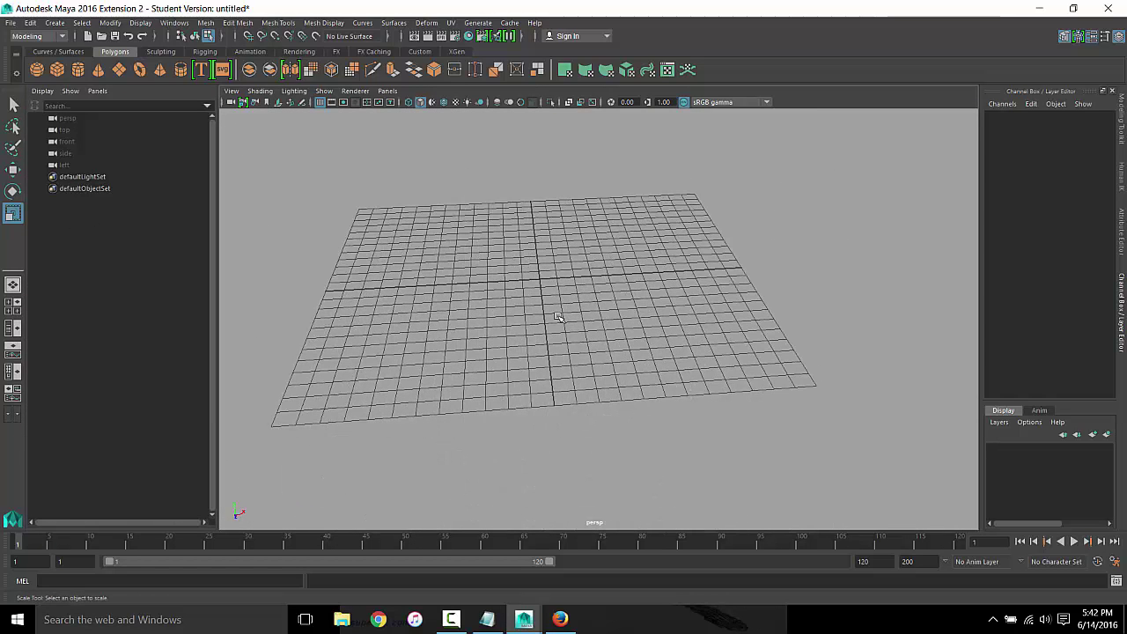
left_click(12, 349)
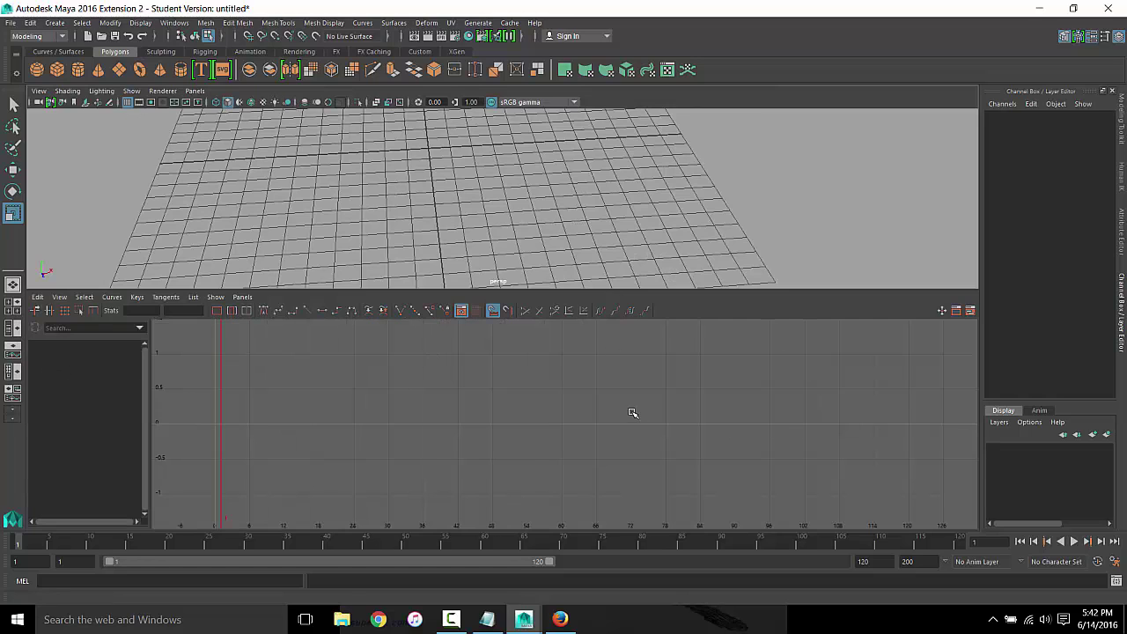
Switch via a single perspective view to Four Panes and tumble the persp view
left_click(194, 91)
mouse_move(214, 103)
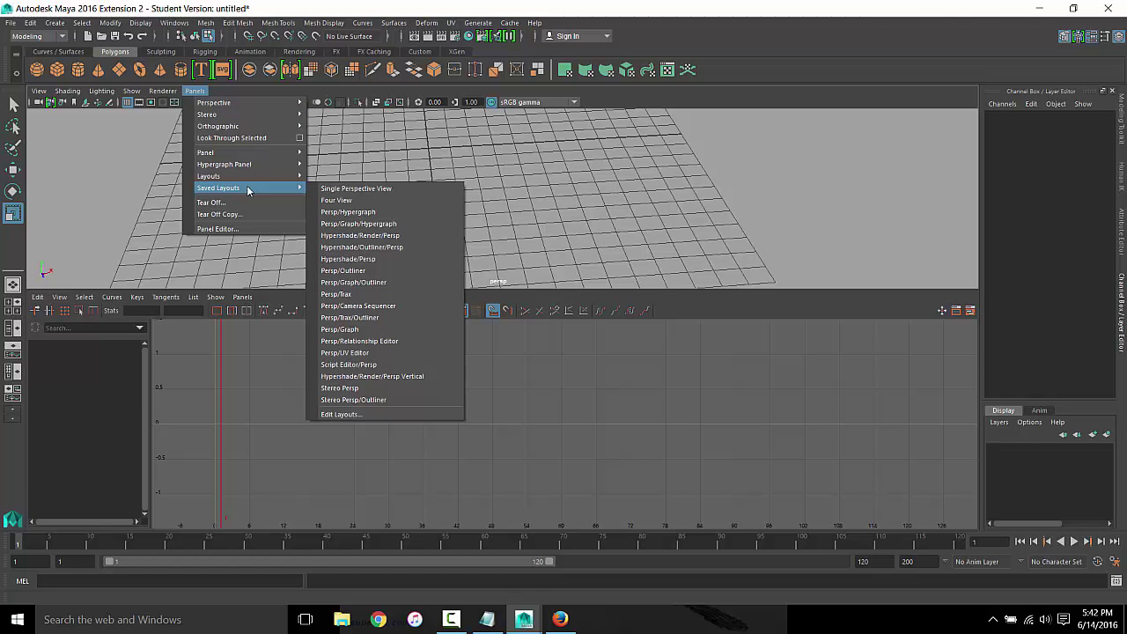
left_click(13, 284)
left_click(16, 306)
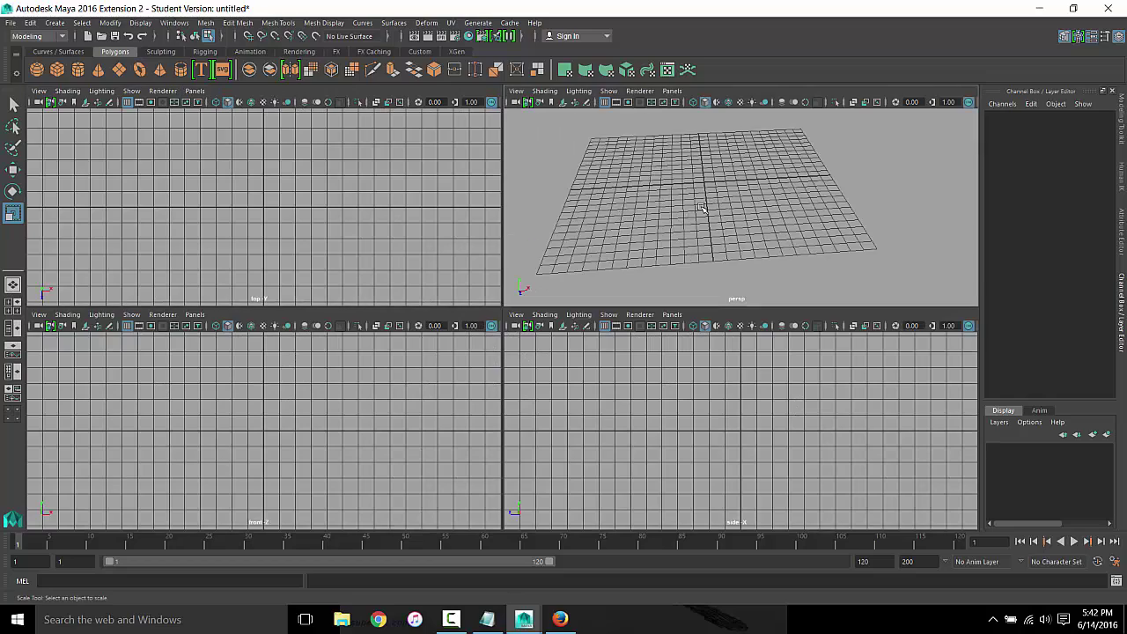
mouse_move(704, 209)
left_mouse_down("alt")
mouse_move(744, 227)
mouse_move(616, 370)
left_mouse_up("alt")
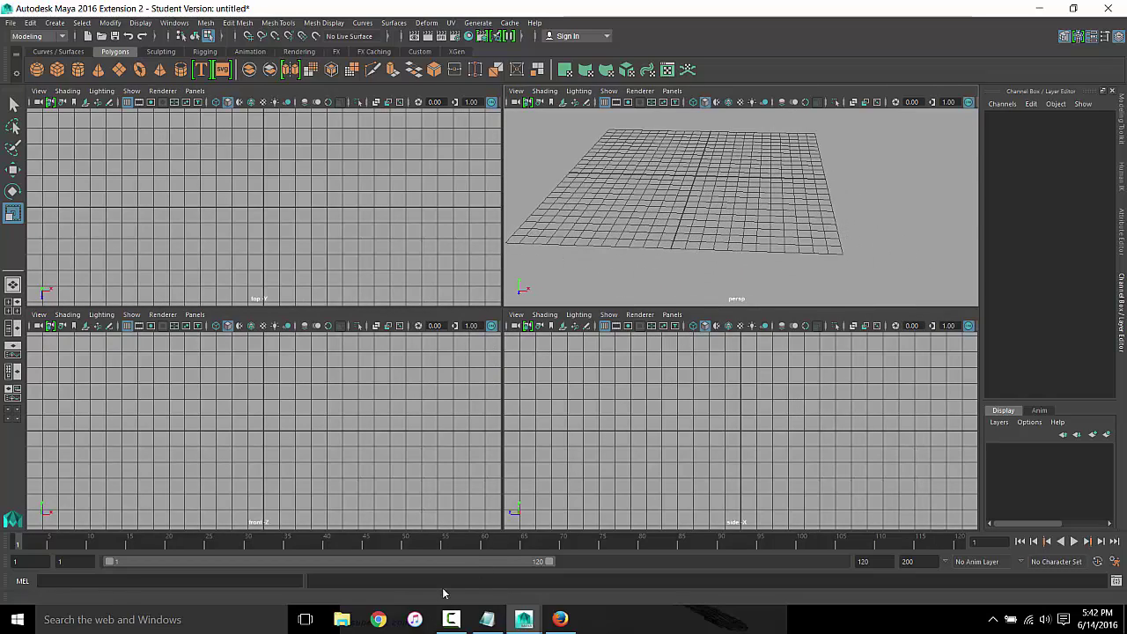
left_click(554, 624)
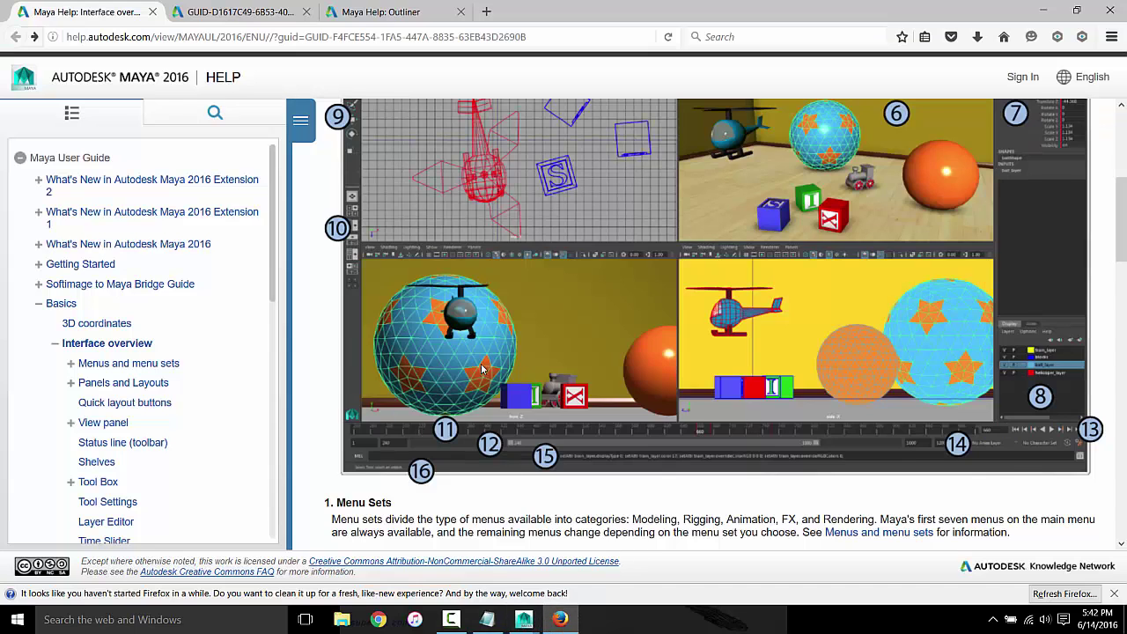
scroll(482, 368, "down", 5)
scroll(493, 366, "down", 3)
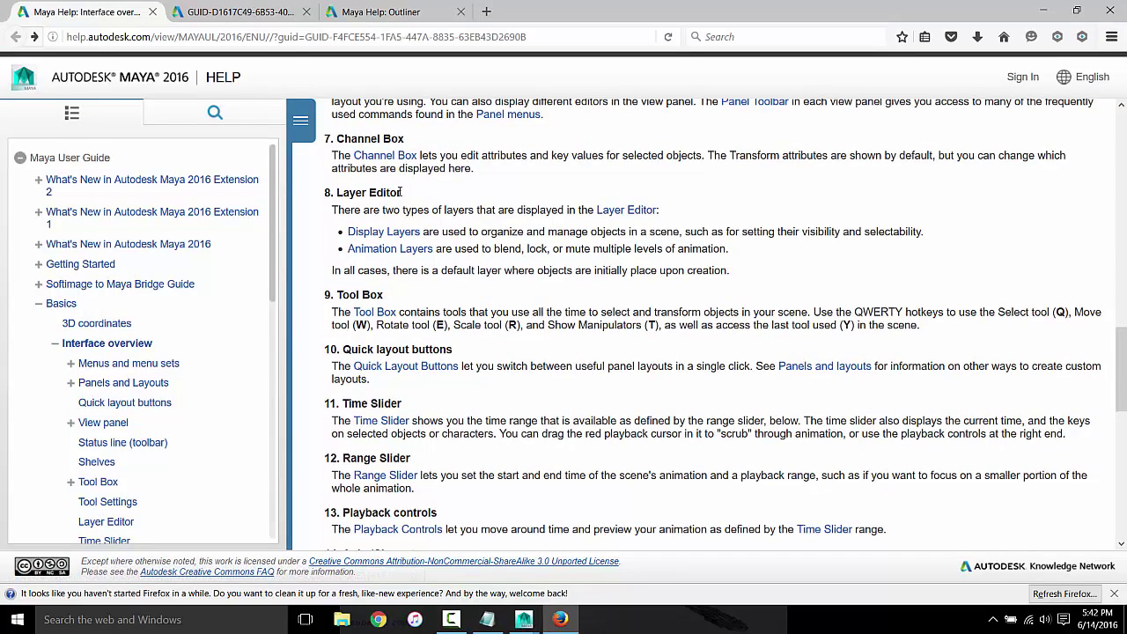
scroll(451, 203, "down", 3)
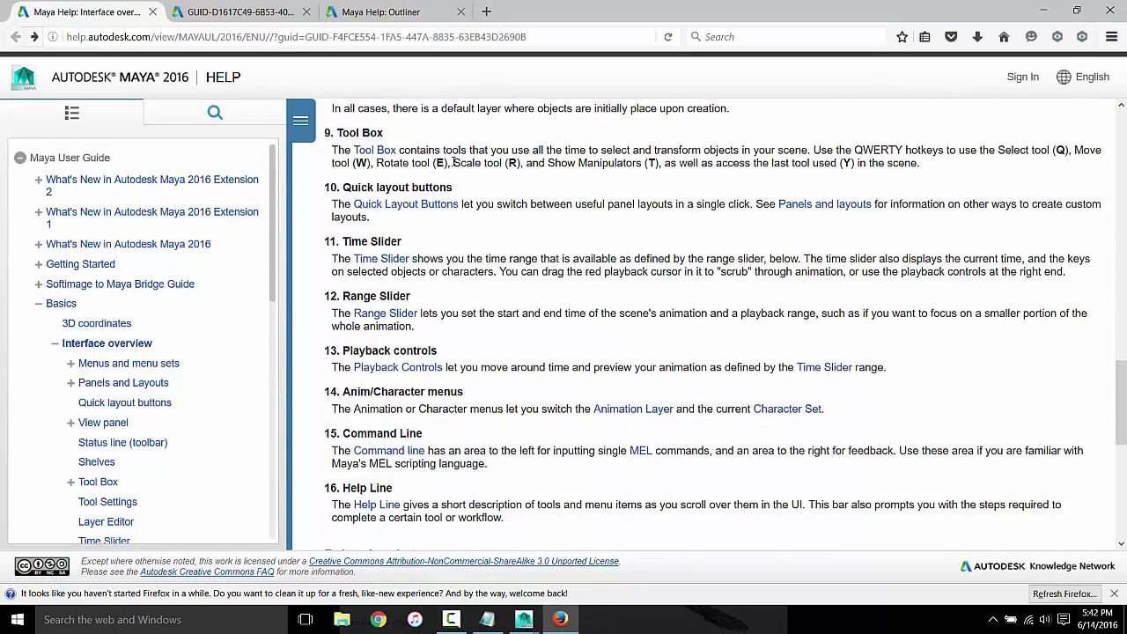
scroll(588, 234, "down", 2)
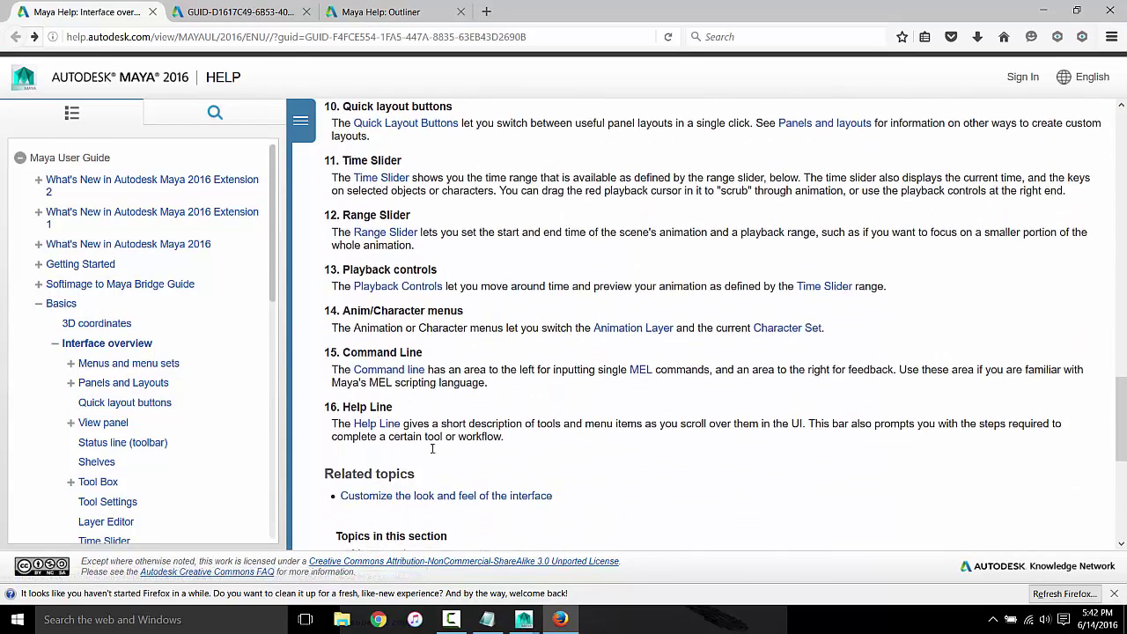
scroll(491, 494, "up", 15)
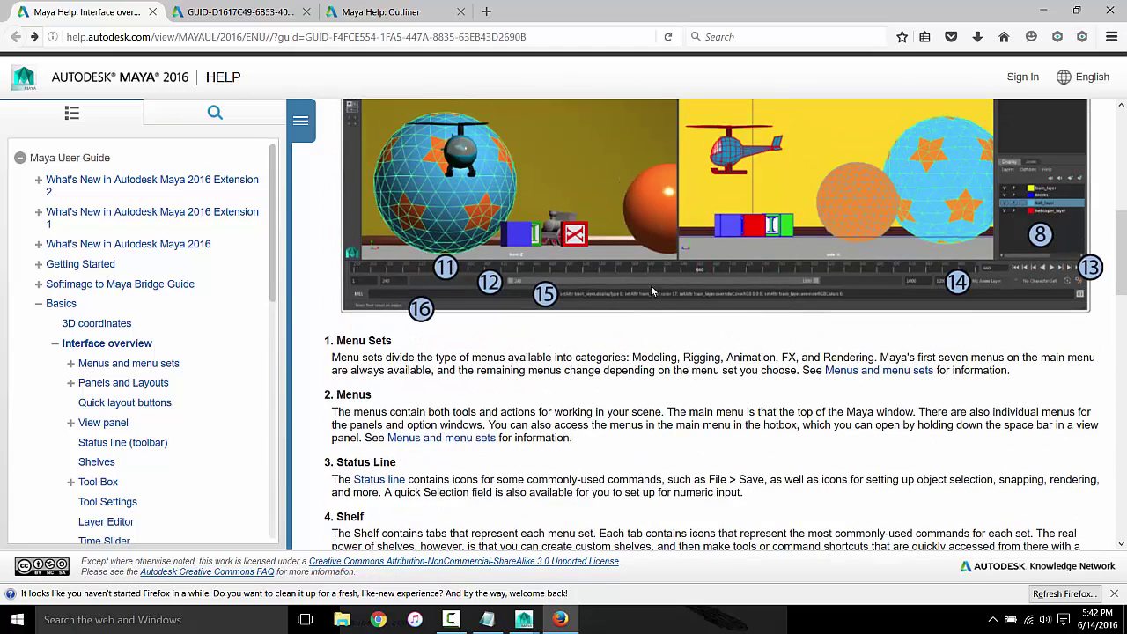
mouse_move(523, 620)
left_click(586, 542)
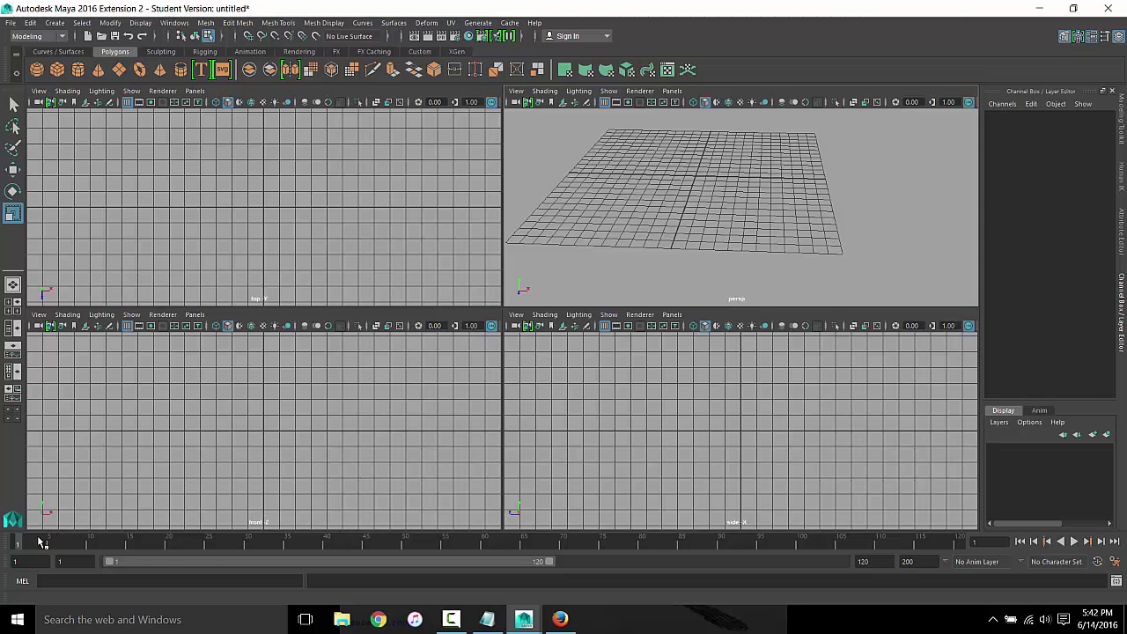
Play and stop the timeline with Alt+V, glance at the Help page, and return to Maya
key("alt+v")
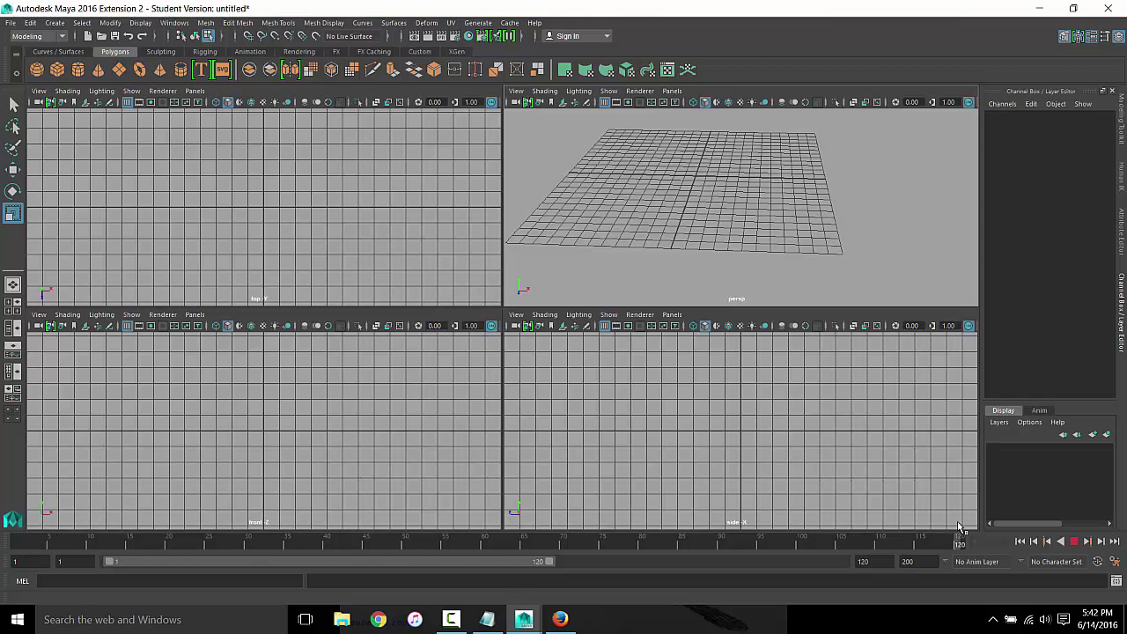
key("alt+v")
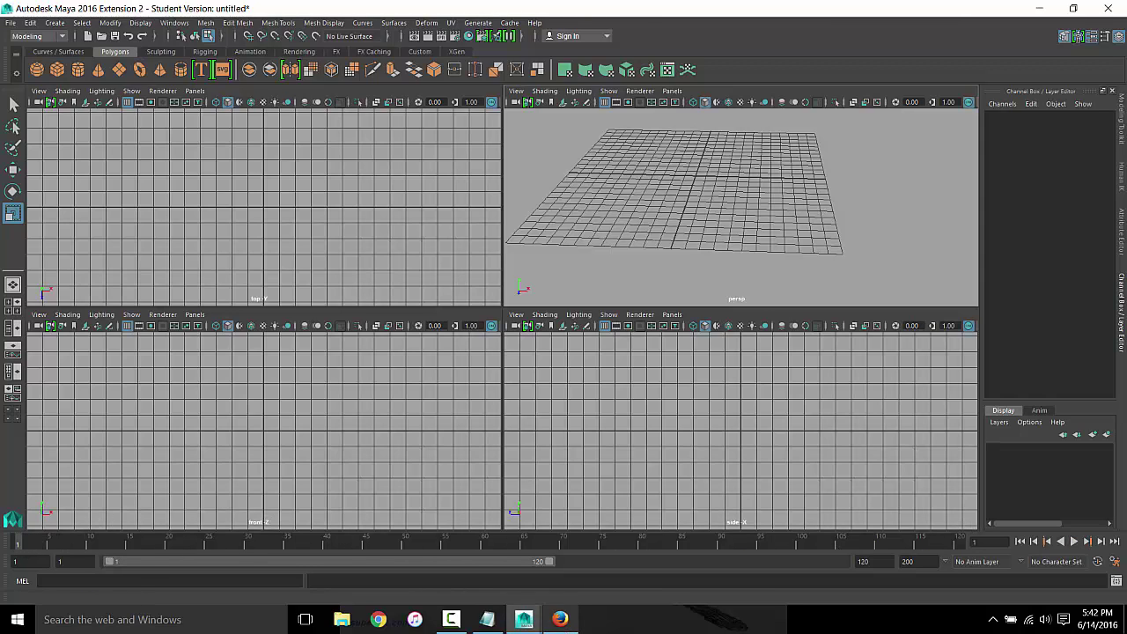
left_click(560, 619)
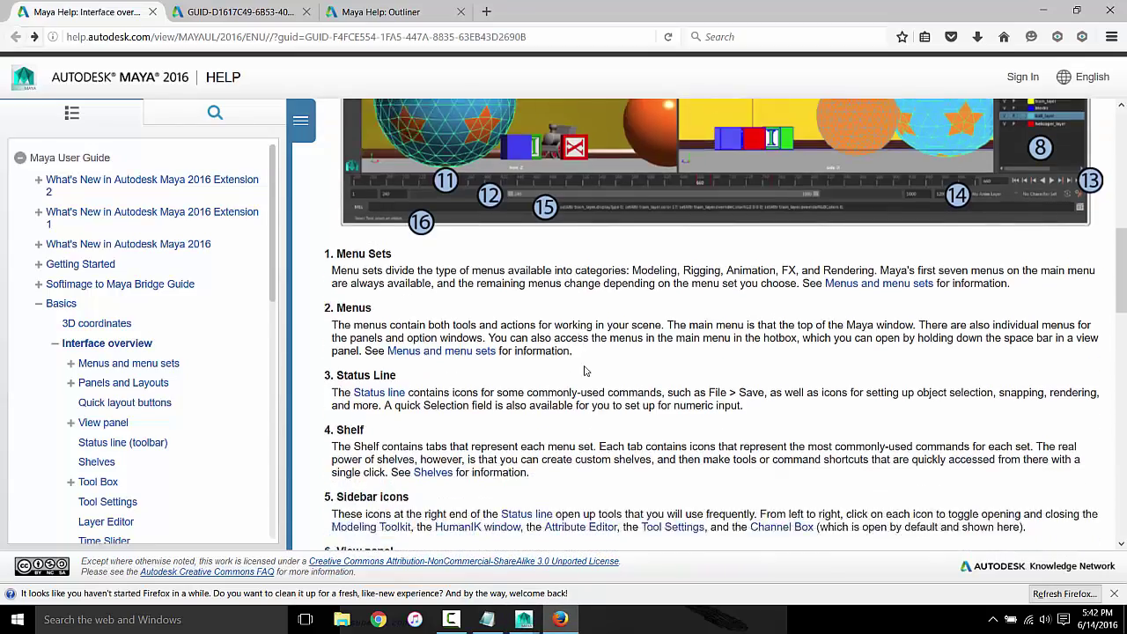
scroll(588, 368, "down", 6)
scroll(593, 361, "down", 2)
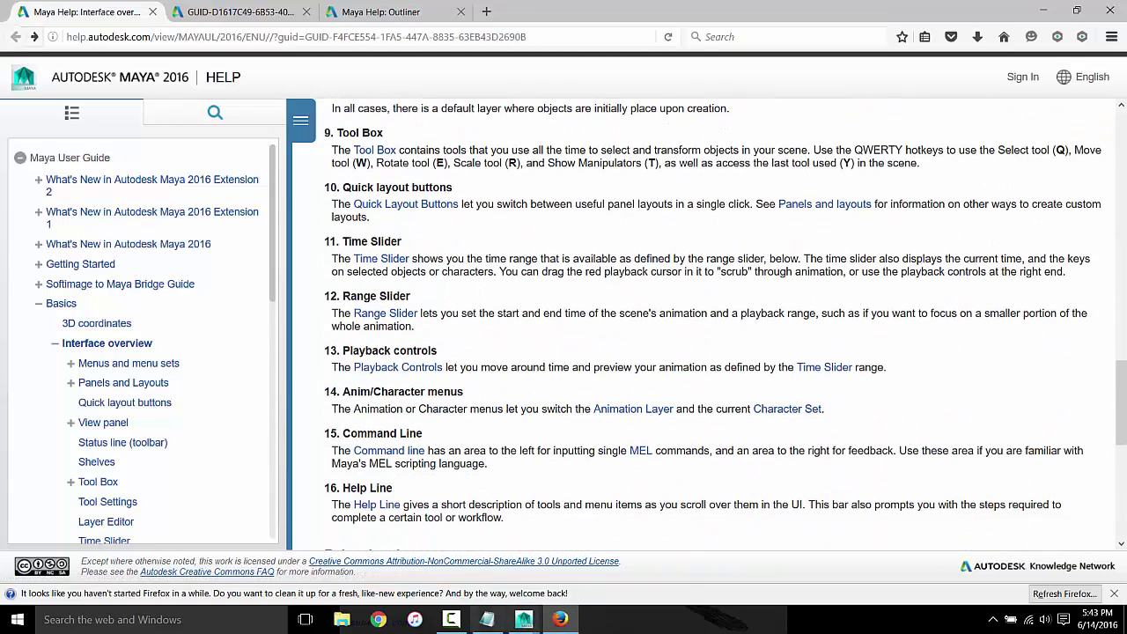
mouse_move(523, 620)
left_click(567, 586)
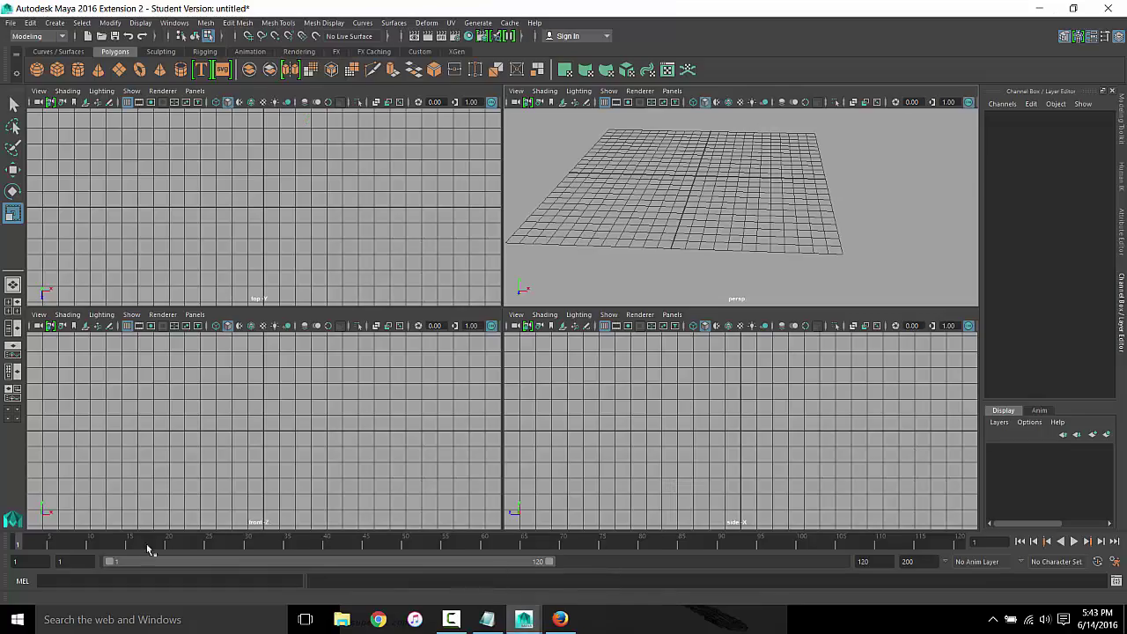
Drag the playback range end to 200, then back to 103, and select the start field
left_click_drag(561, 565, 879, 534)
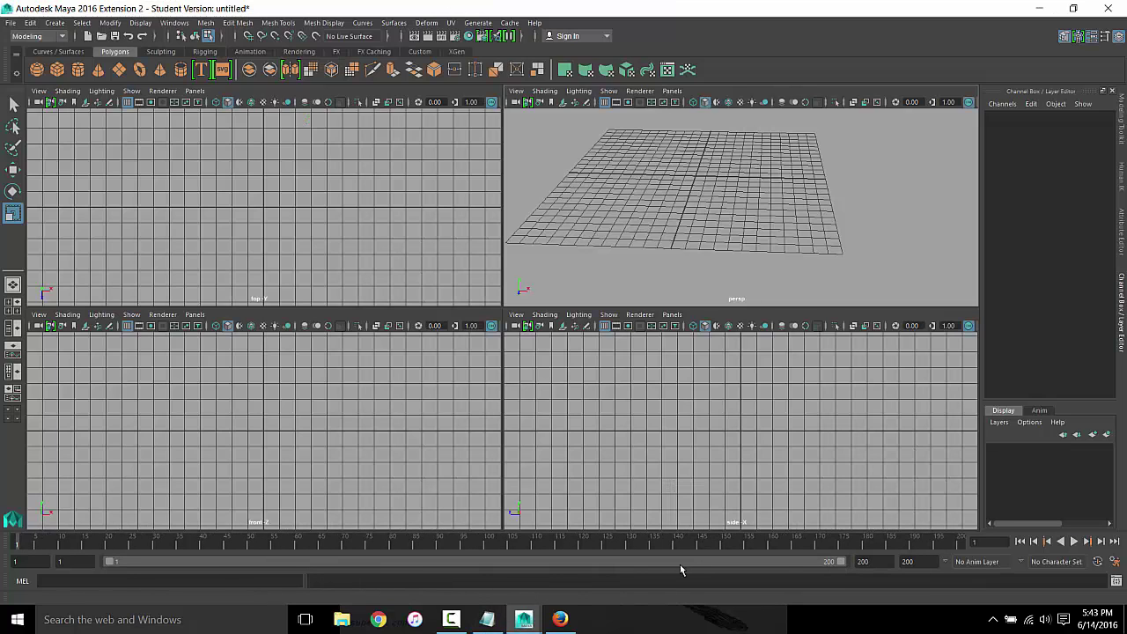
left_click_drag(836, 562, 475, 561)
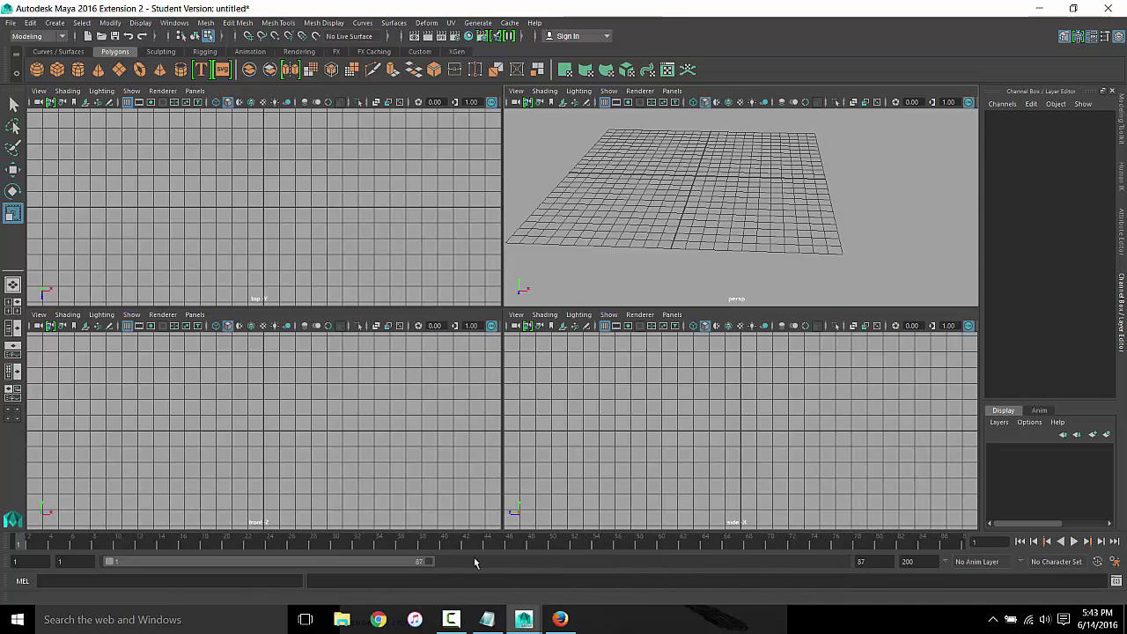
left_click(17, 561)
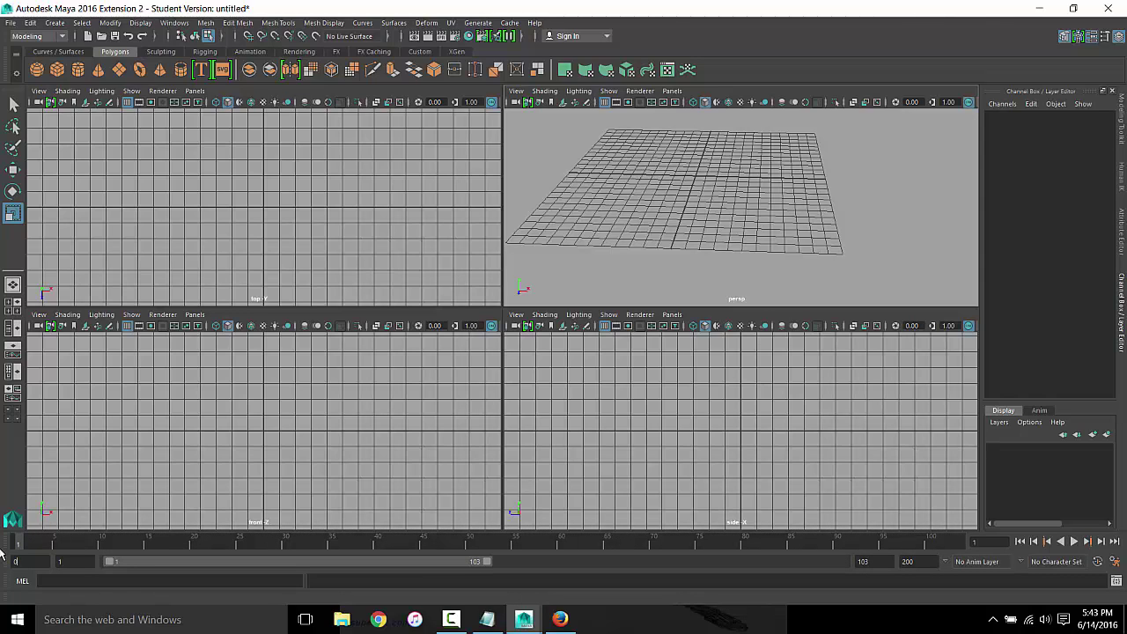
left_click(560, 619)
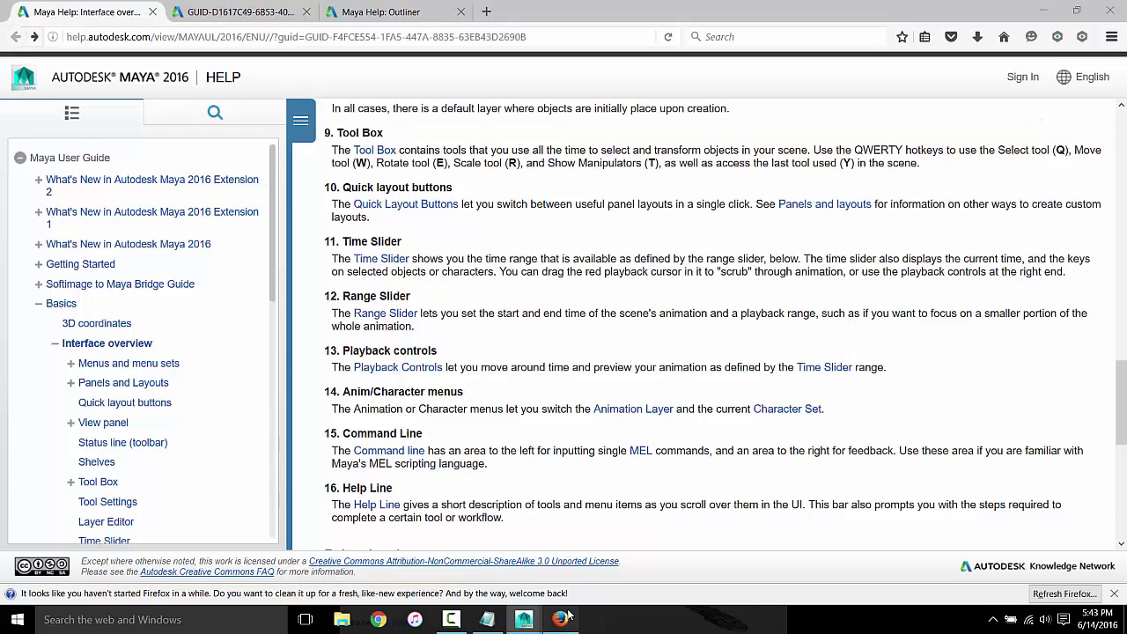
scroll(577, 438, "down", 2)
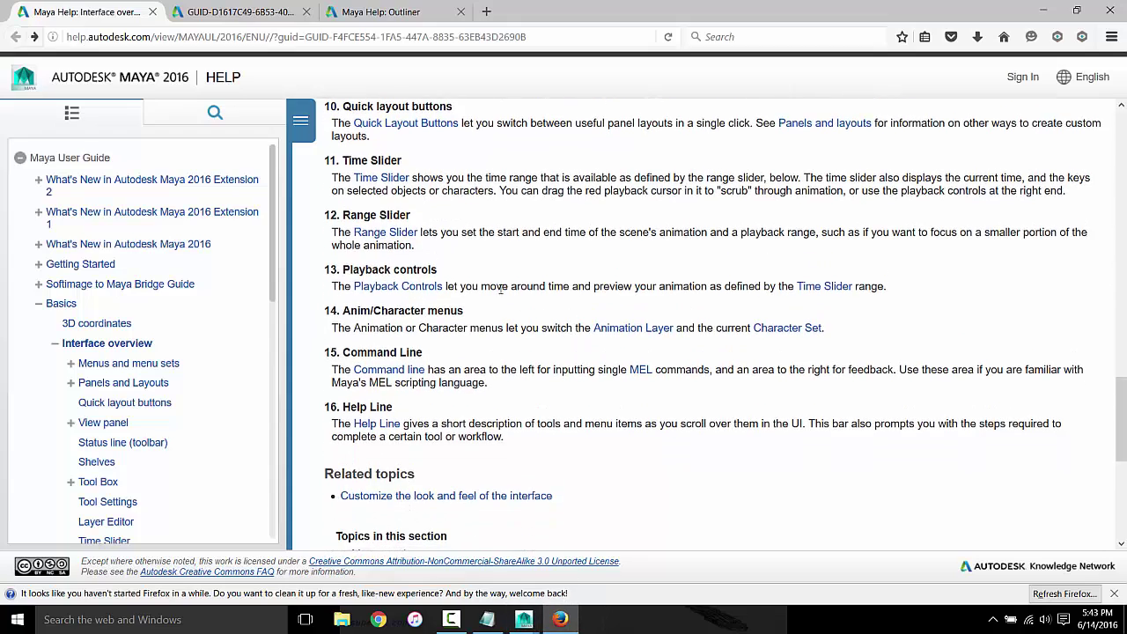
scroll(501, 288, "up", 10)
scroll(758, 238, "up", 8)
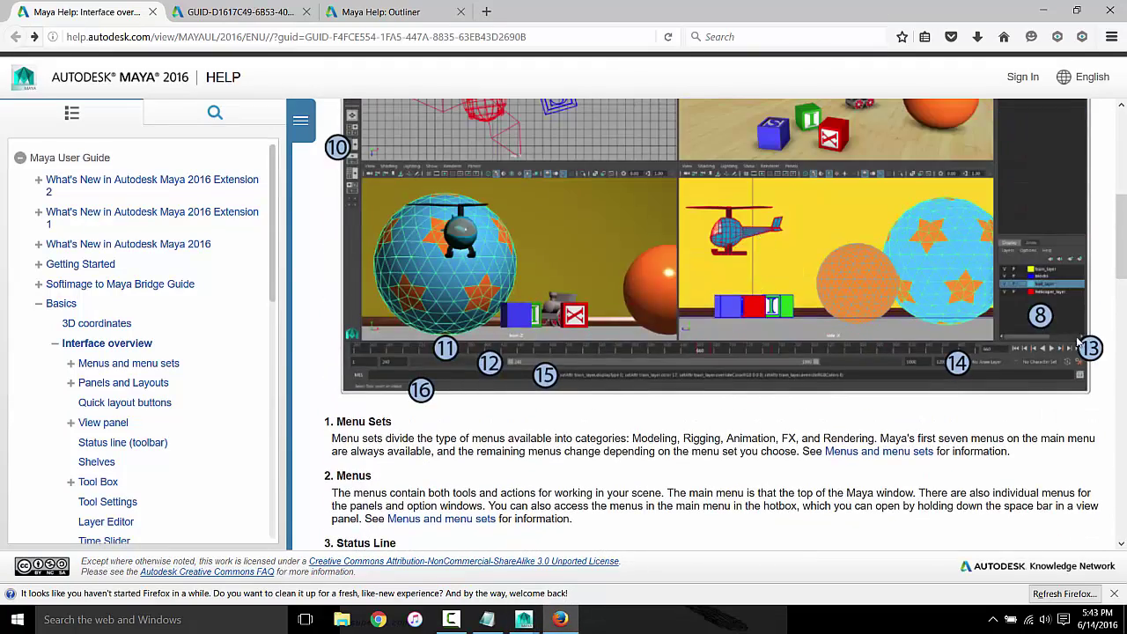
scroll(704, 374, "down", 3)
scroll(704, 374, "up", 8)
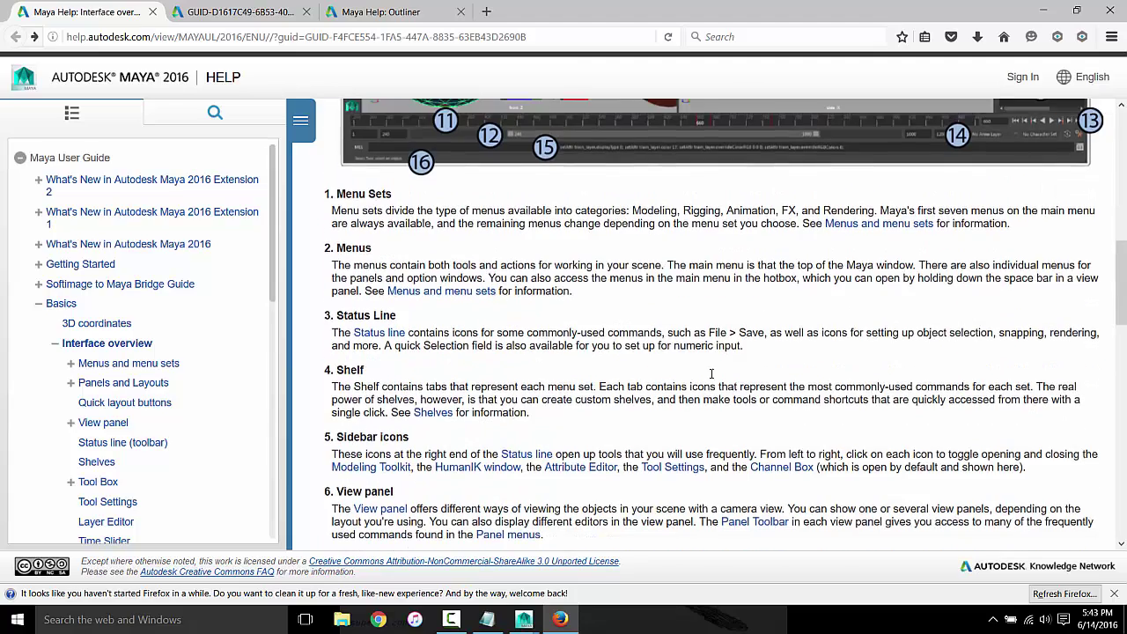
scroll(705, 374, "down", 3)
scroll(705, 375, "down", 2)
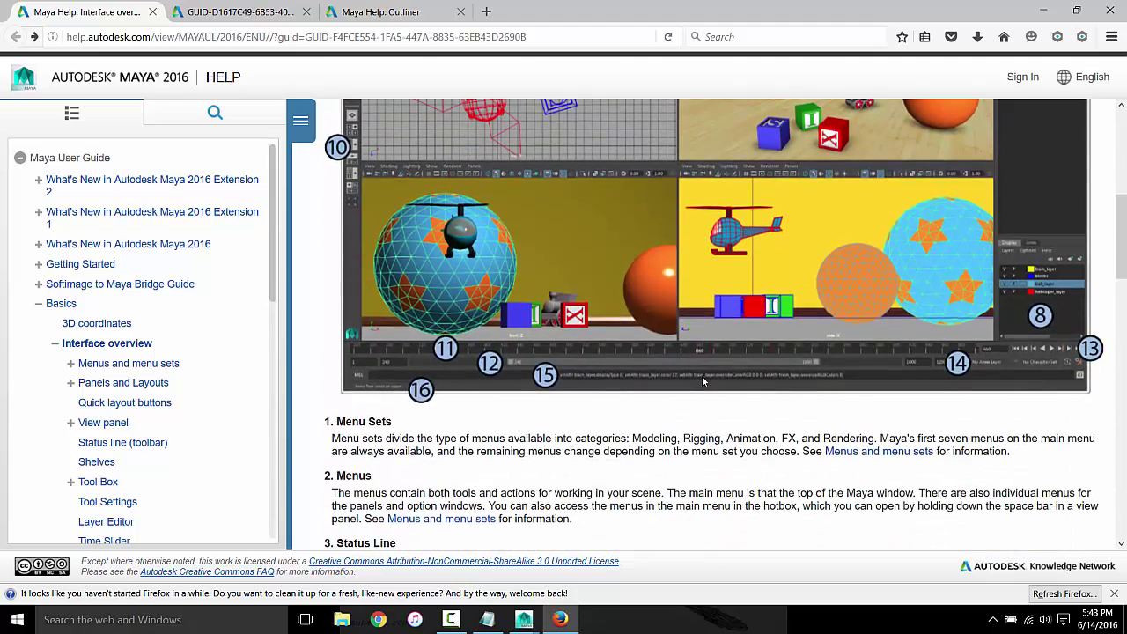
scroll(704, 379, "up", 1)
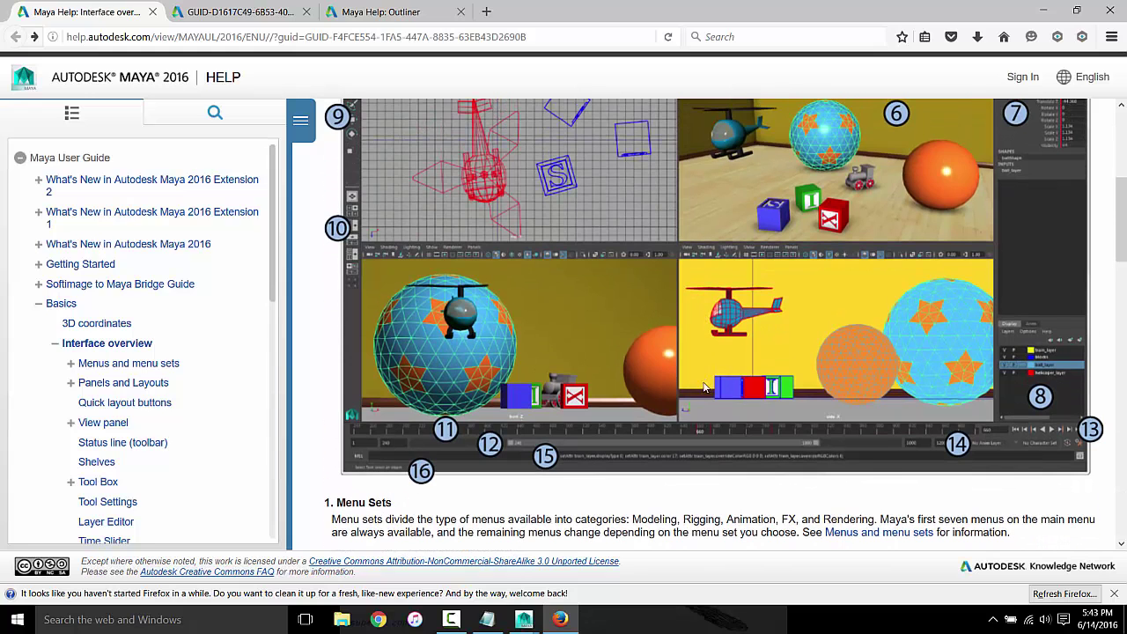
scroll(881, 462, "down", 2)
scroll(666, 479, "down", 8)
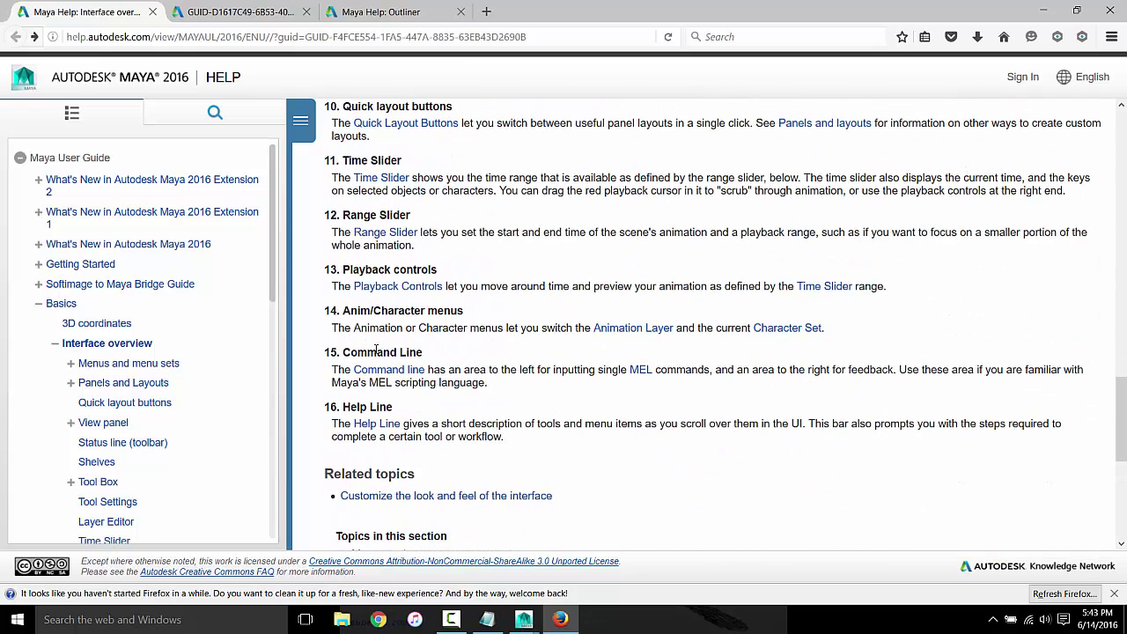
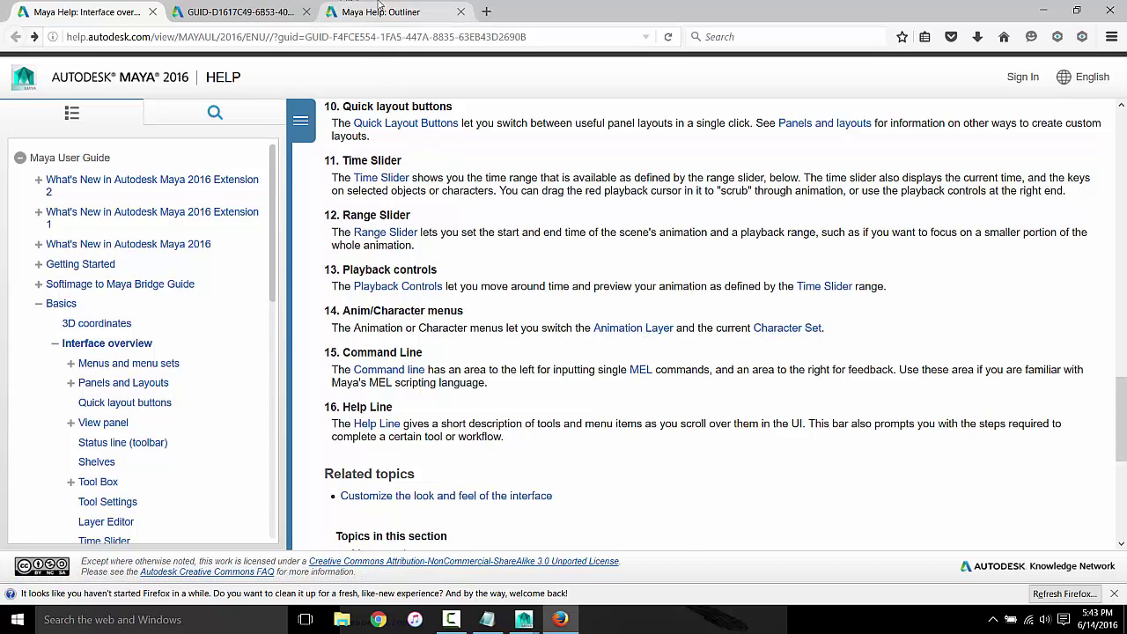
In Maya, open the Character Set Editor from the character sets list, then close it
left_click(682, 576)
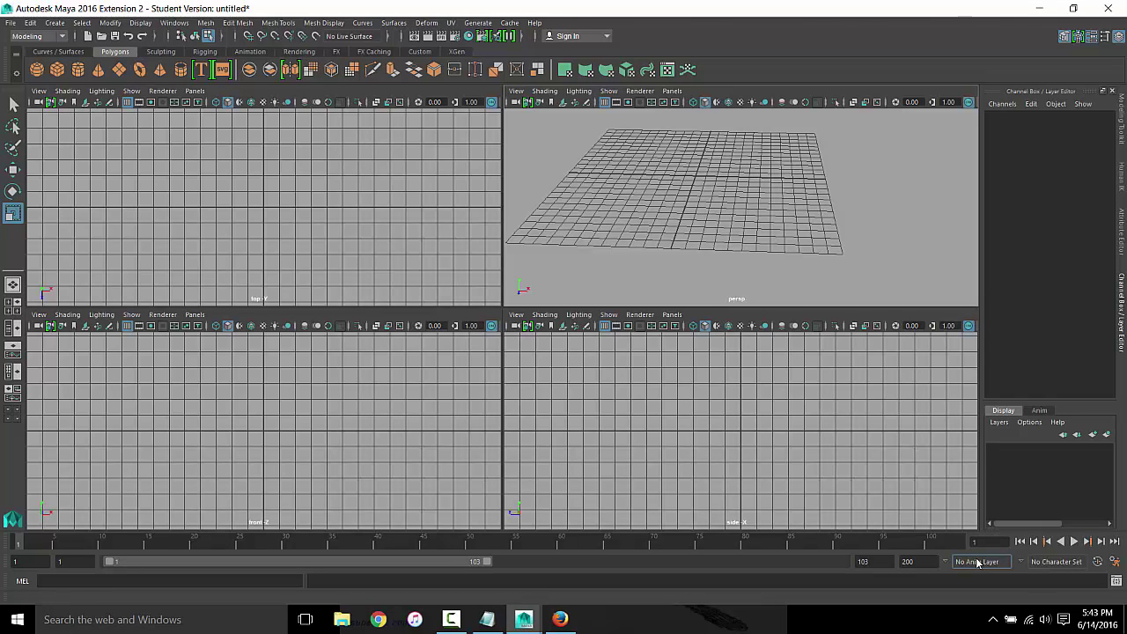
left_click(1021, 562)
left_click(1032, 586)
left_click(687, 220)
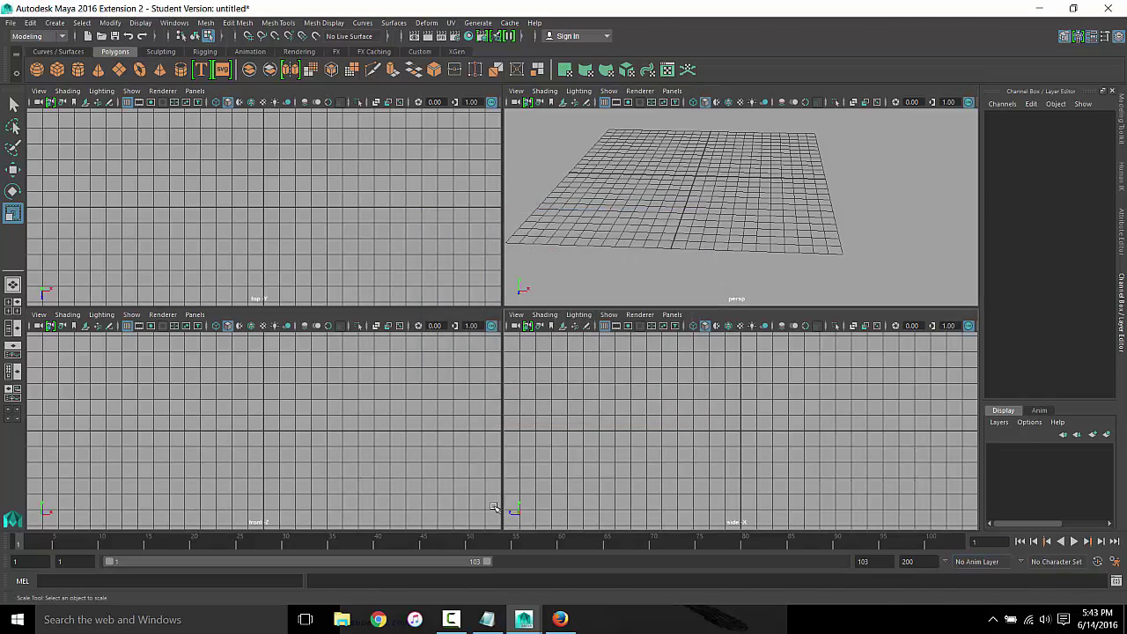
Reread the Help page's Command Line and Help Line sections, then return to Maya
left_click(560, 620)
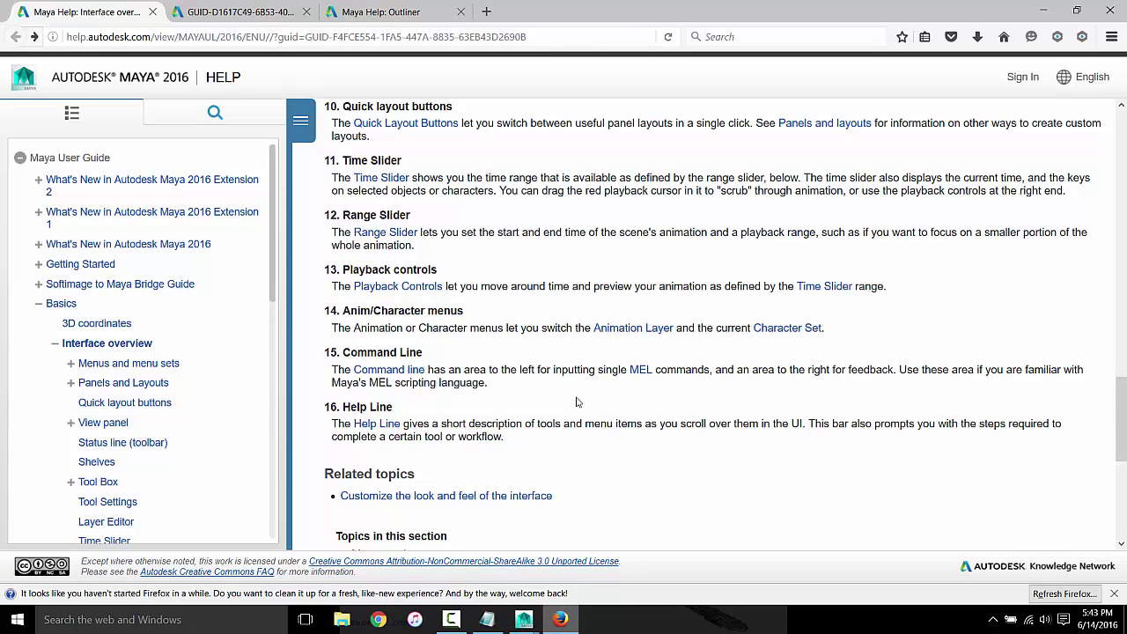
scroll(577, 401, "down", 5)
scroll(576, 395, "up", 2)
scroll(576, 396, "up", 2)
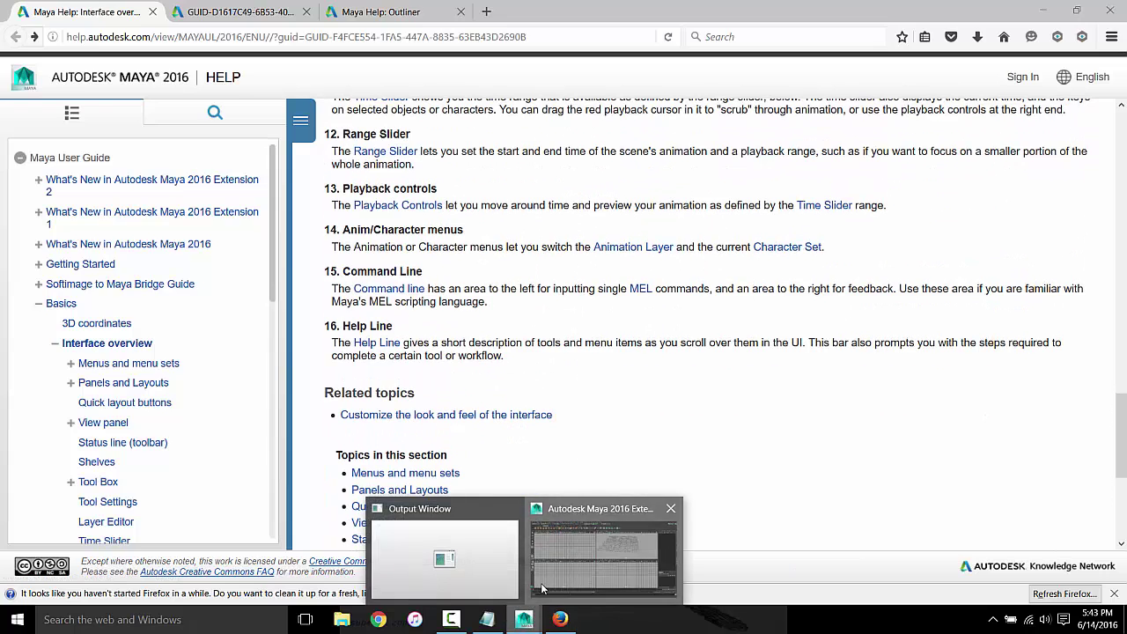
left_click(541, 583)
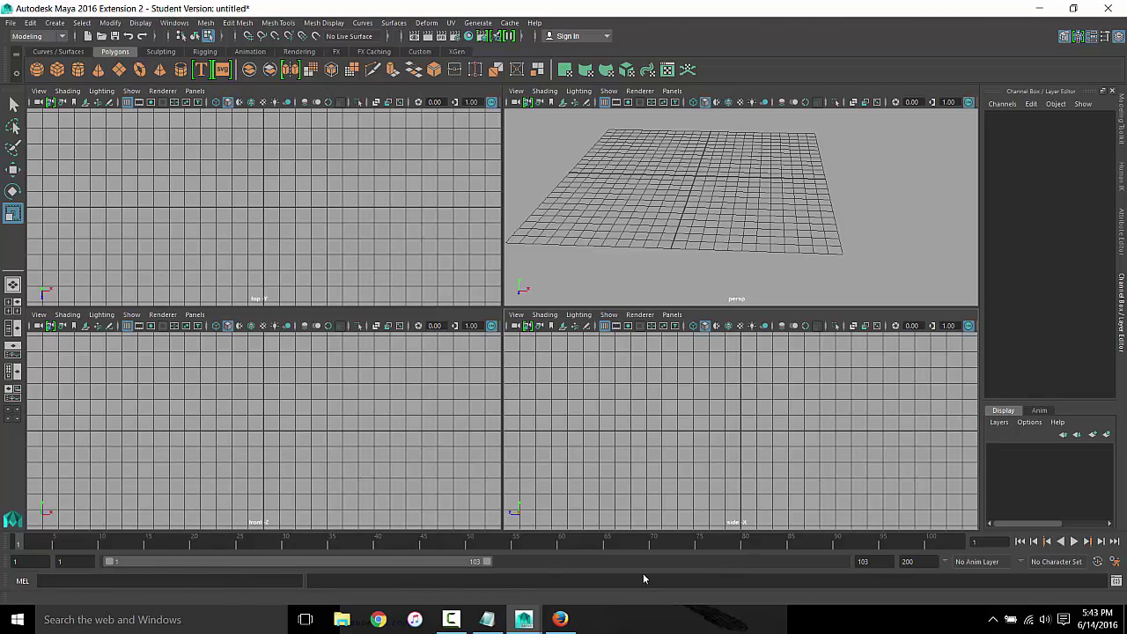
Open the Script Editor and restore it to a smaller window
left_click(1116, 580)
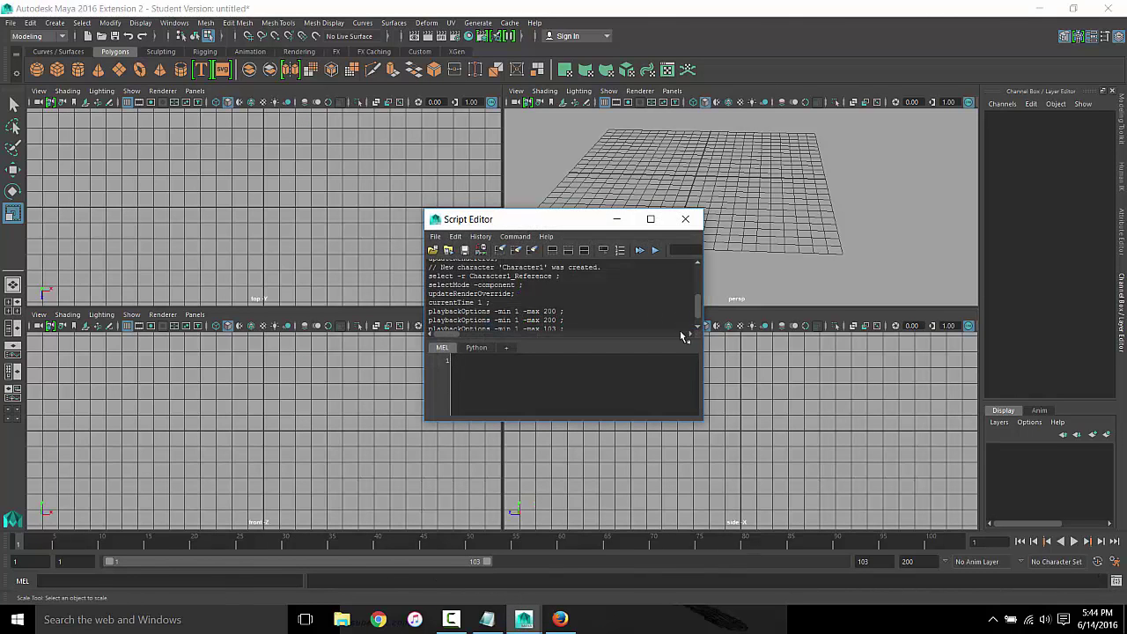
double_click(652, 219)
double_click(490, 9)
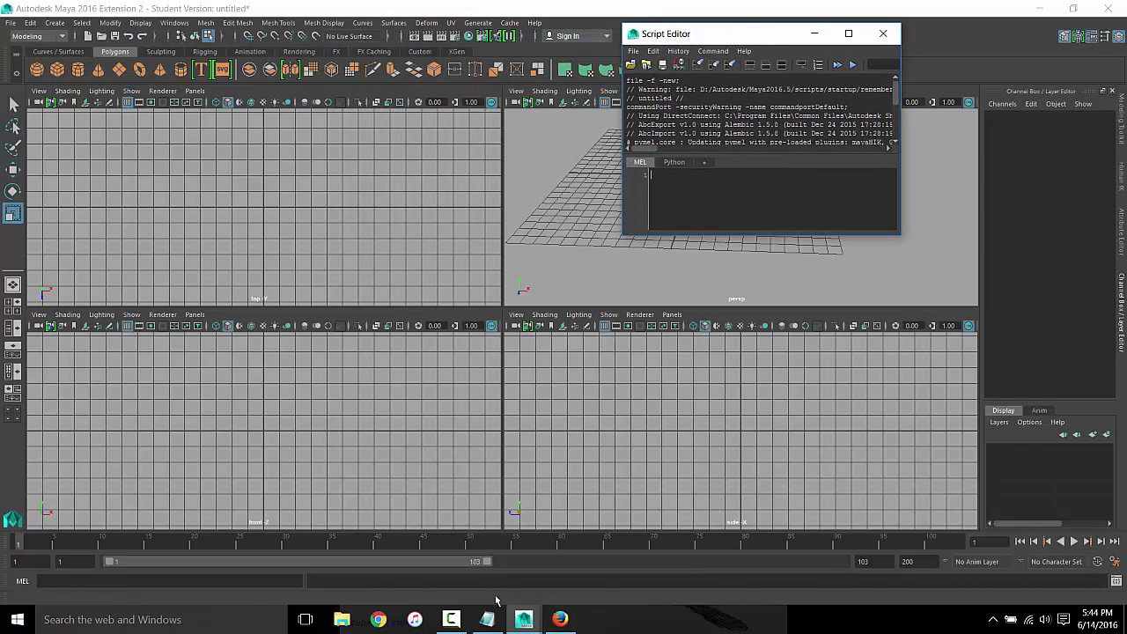
Run the MEL command rockGen, which fails, then clear the command field
left_click(204, 583)
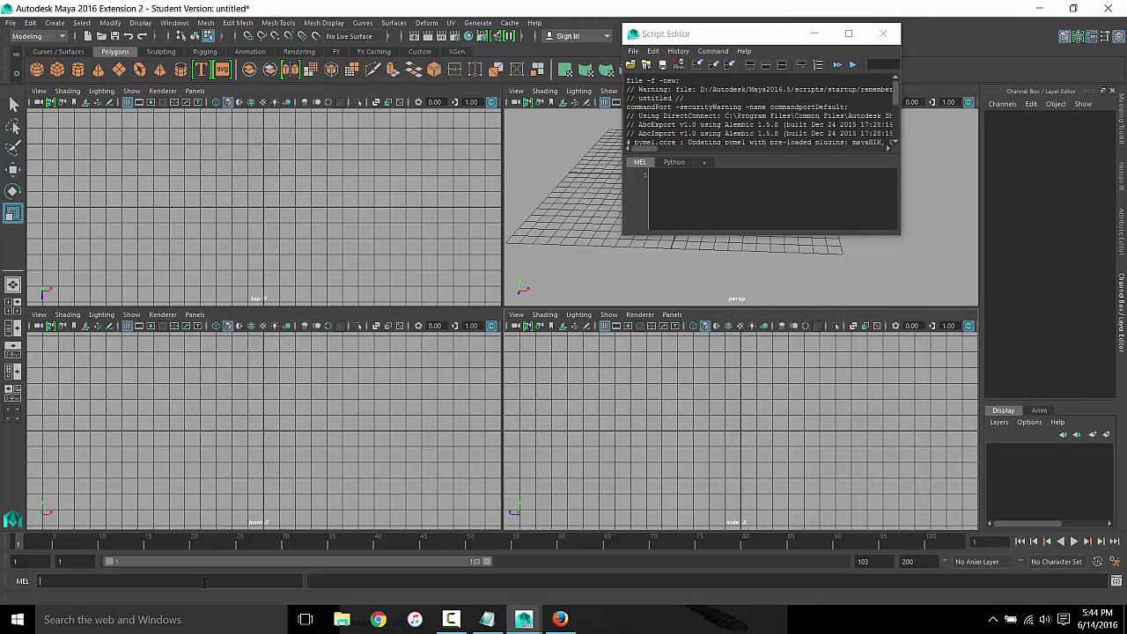
type("rockGen")
key("Return")
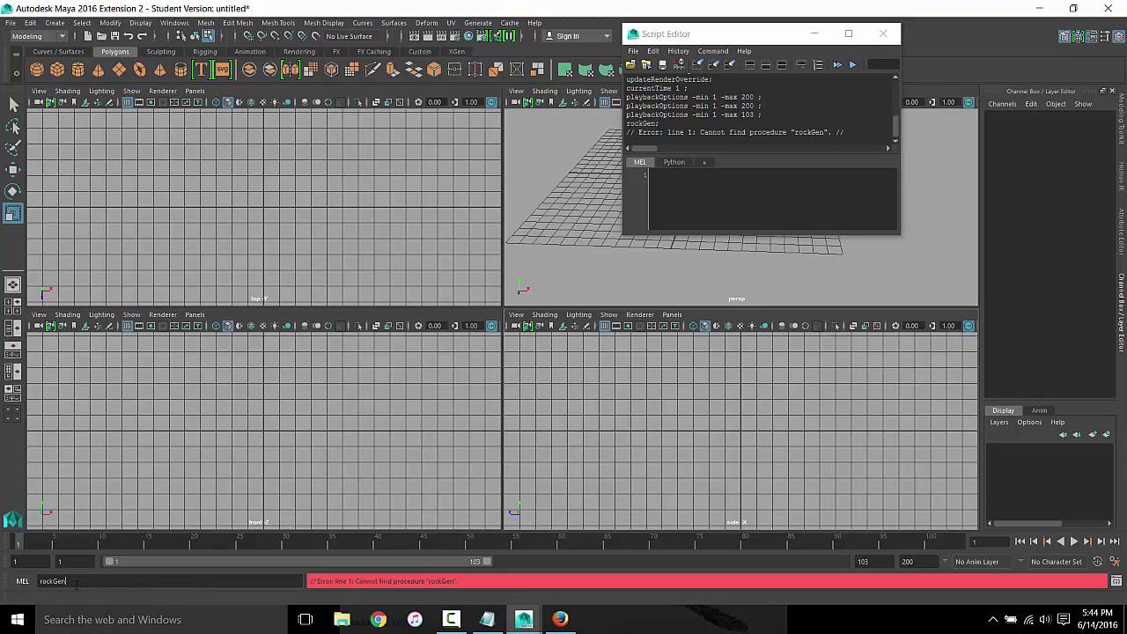
key("ctrl+a")
key("BackSpace")
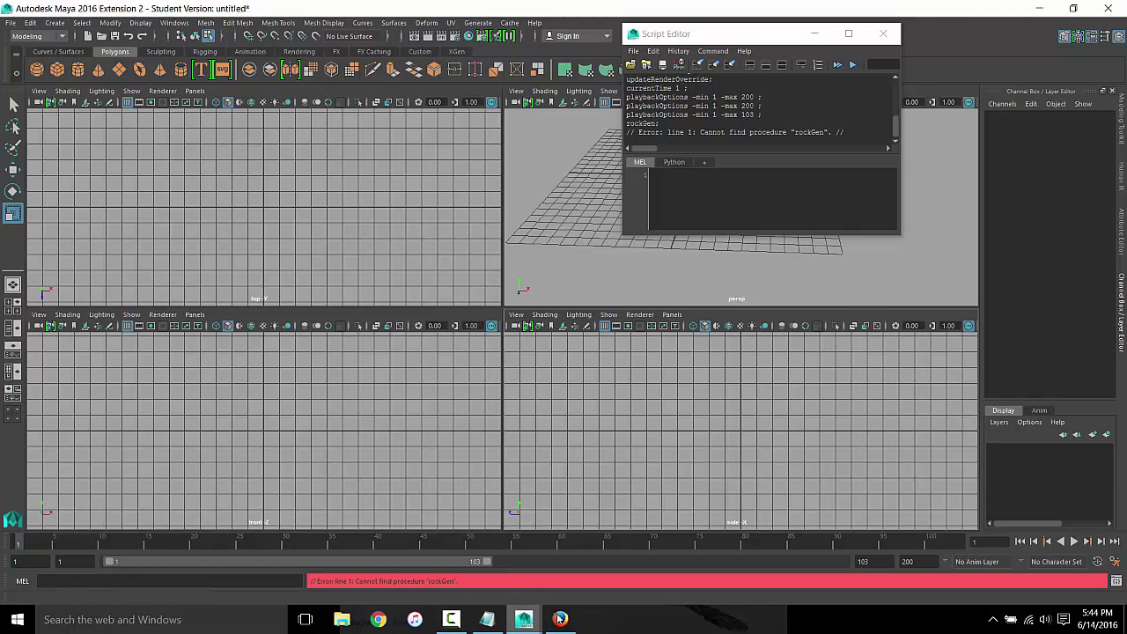
left_click(560, 619)
Scroll through the Help 'Interface overview' page, then return to the Maya scene
scroll(584, 466, "up", 2)
scroll(588, 449, "up", 10)
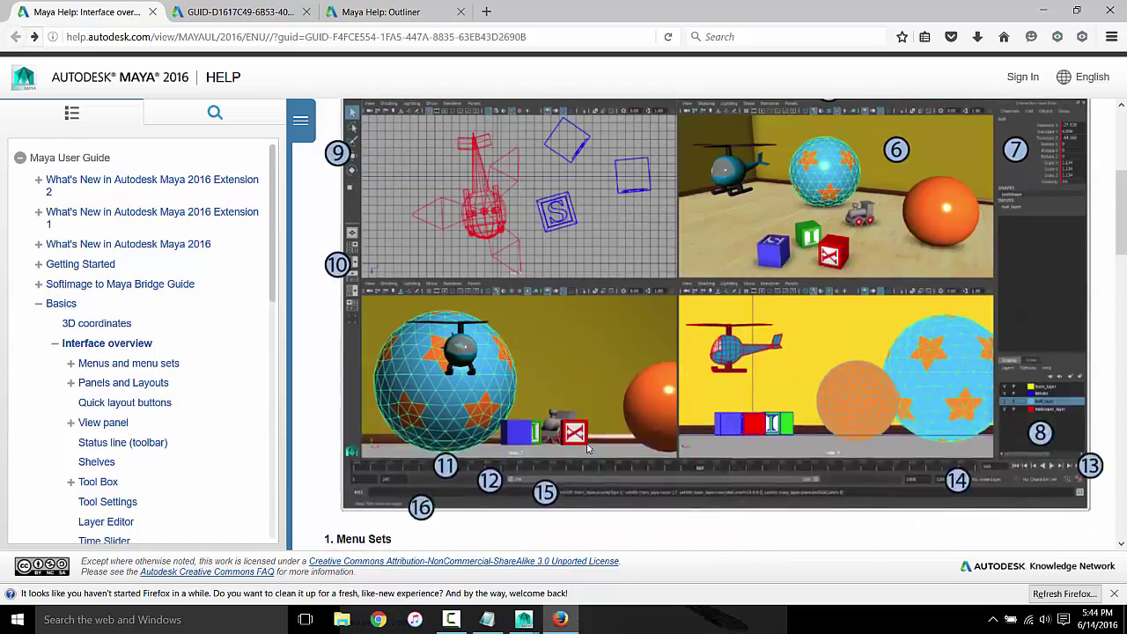
scroll(589, 449, "up", 1)
scroll(449, 300, "down", 3)
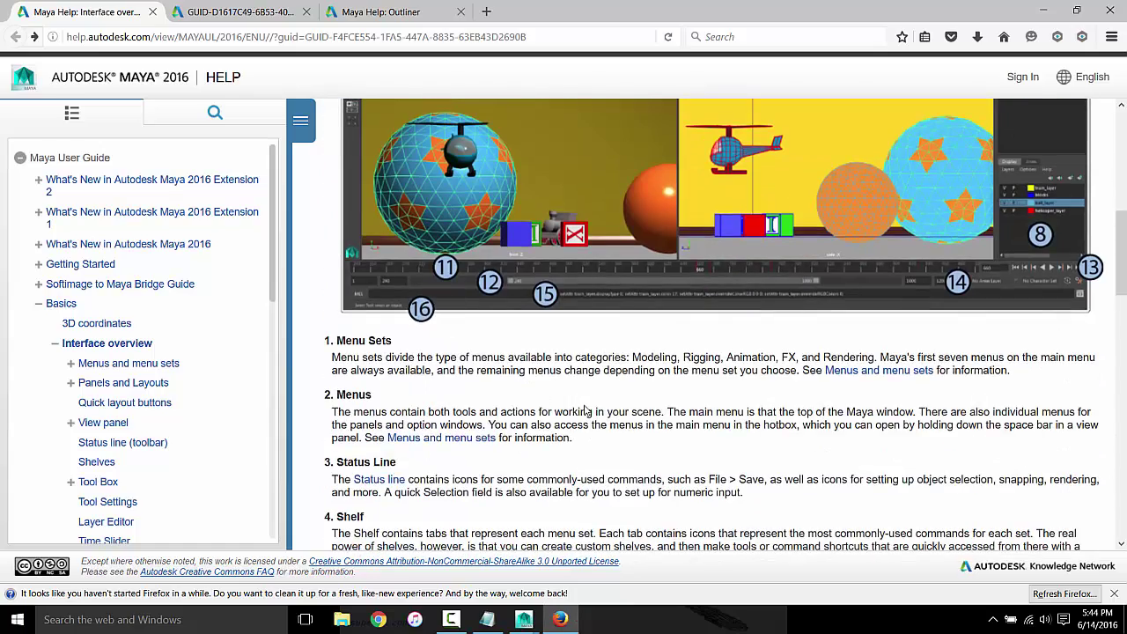
scroll(586, 411, "down", 10)
scroll(585, 435, "down", 5)
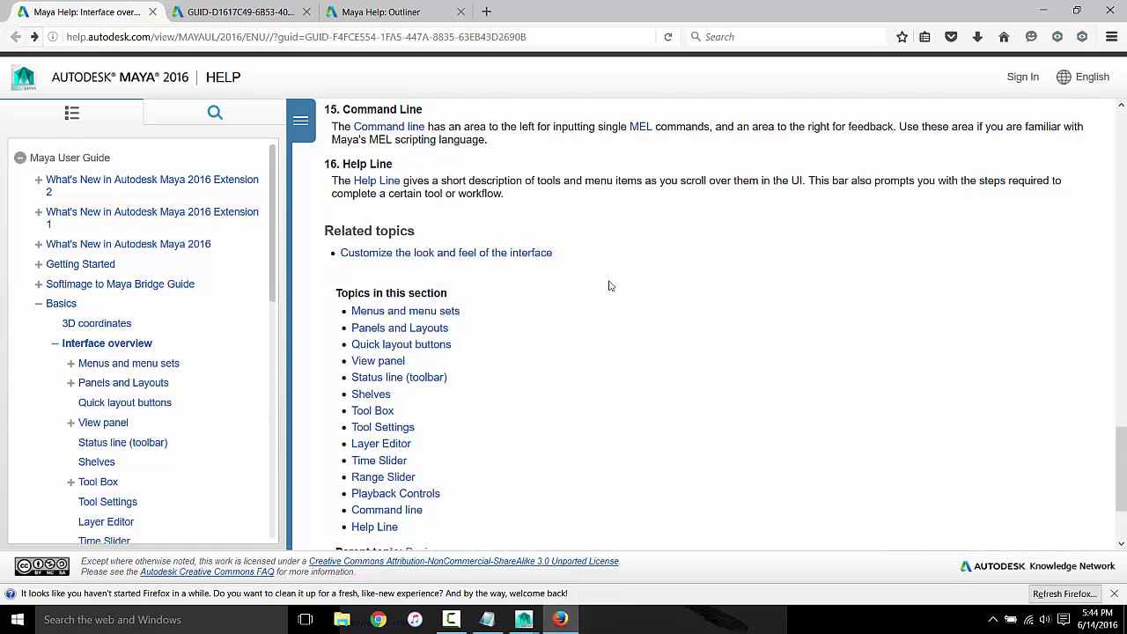
scroll(610, 287, "up", 3)
scroll(662, 396, "up", 10)
scroll(662, 396, "up", 4)
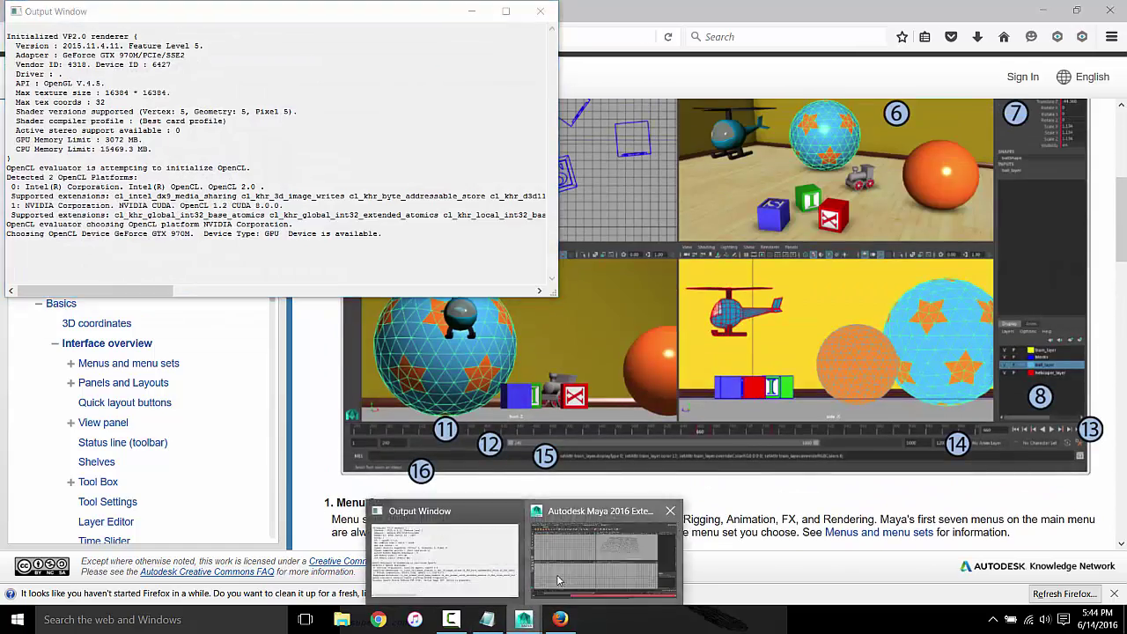
left_click(557, 579)
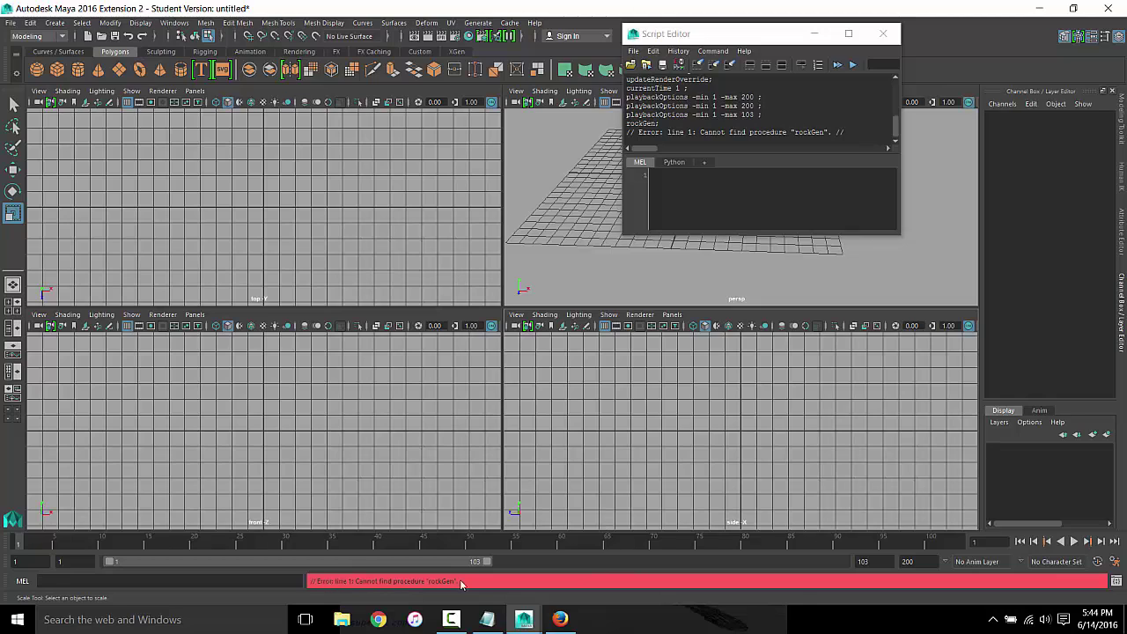
Reopen the Script Editor and drag it larger to show the full command history
left_click(257, 575)
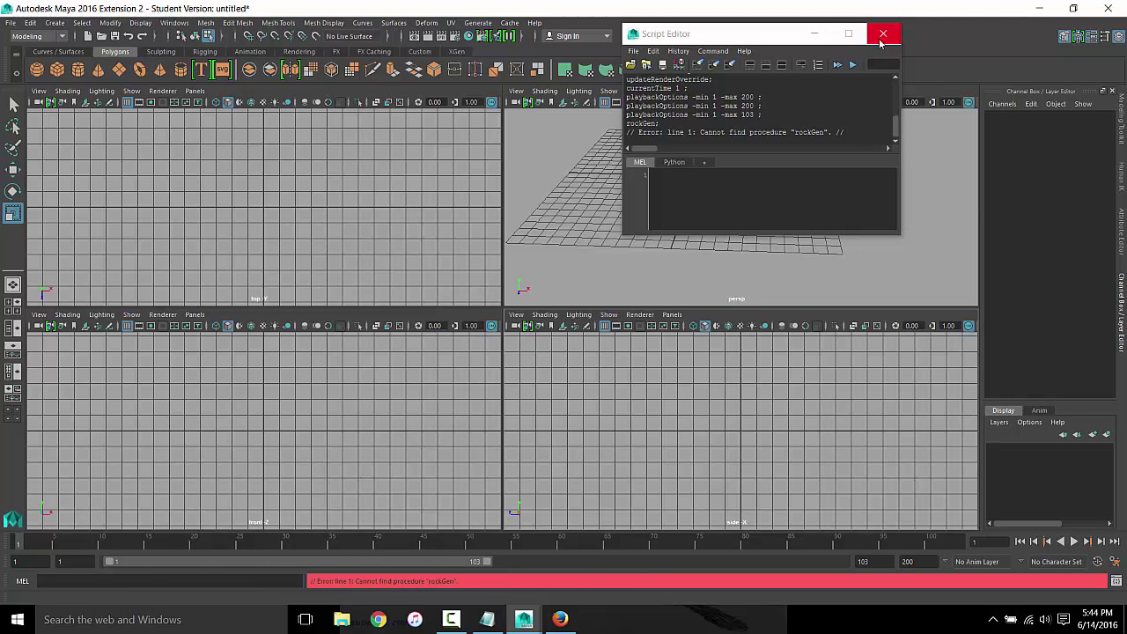
left_click(880, 39)
left_click(1117, 581)
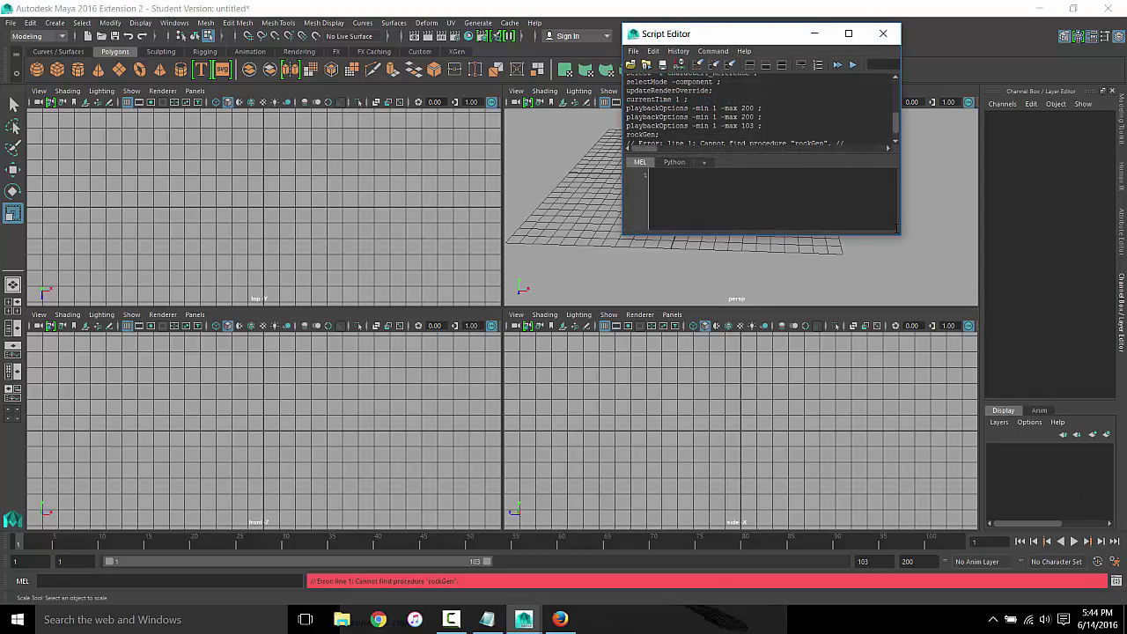
left_click_drag(900, 234, 935, 234)
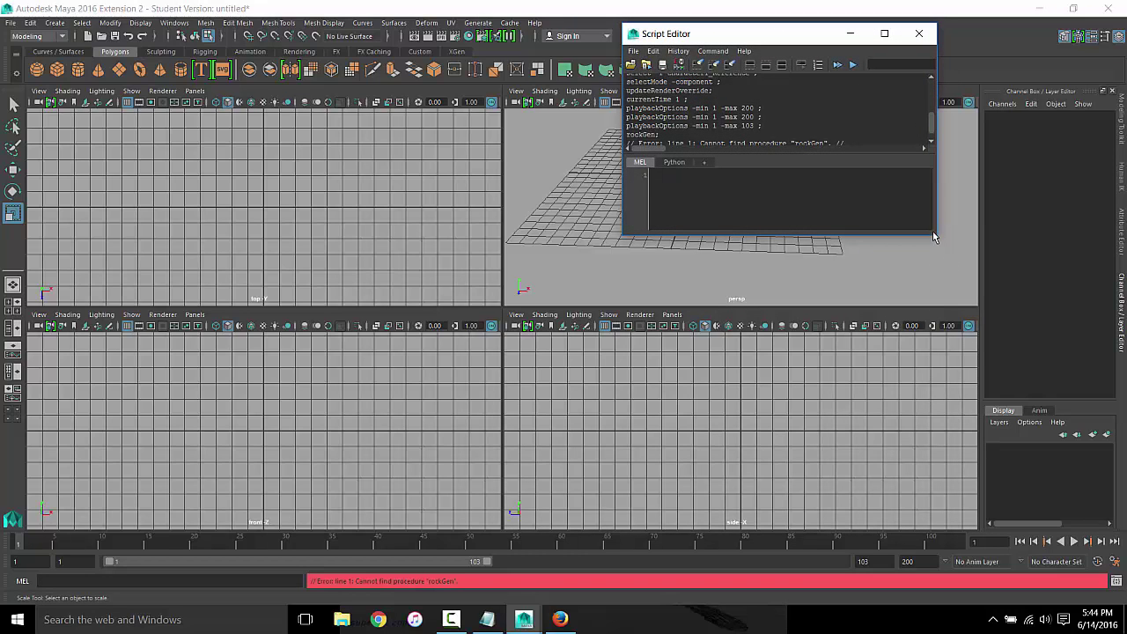
left_click_drag(937, 238, 1067, 506)
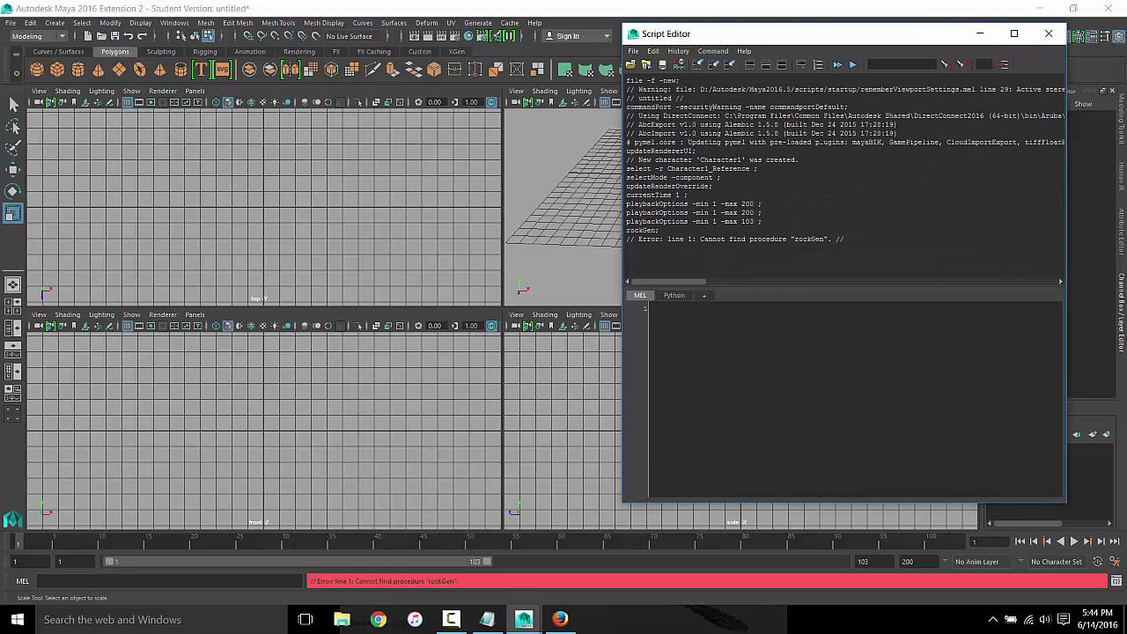
Check Echo All Commands in the History menu, then tumble the perspective view
left_click(678, 51)
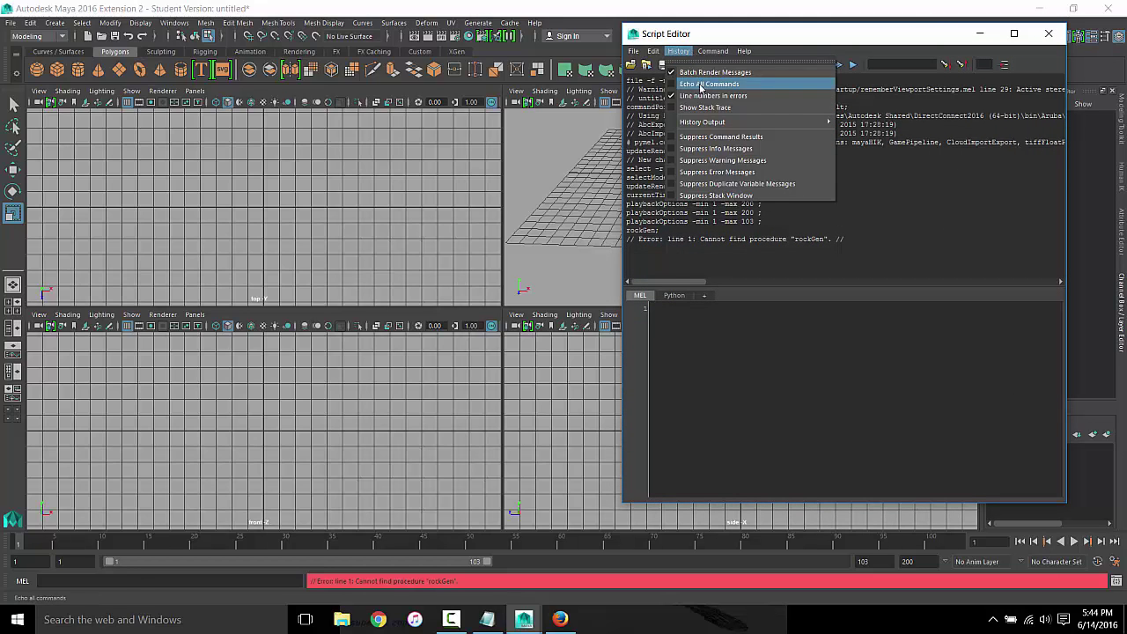
left_click(841, 33)
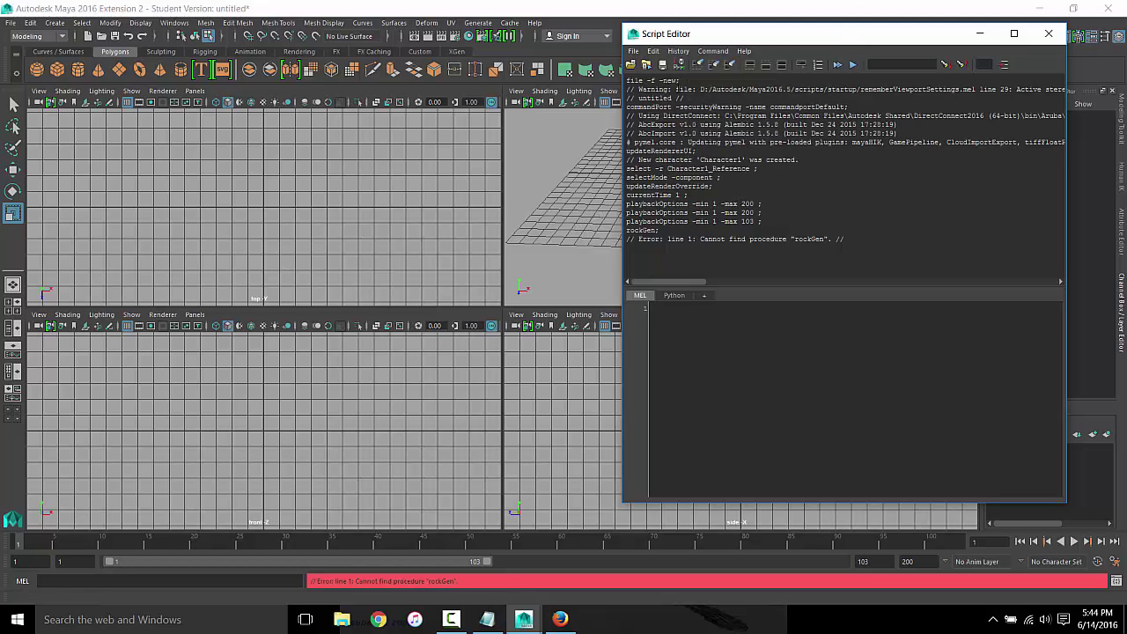
left_click(678, 51)
left_click(701, 84)
left_click_drag(590, 247, 585, 220, "alt")
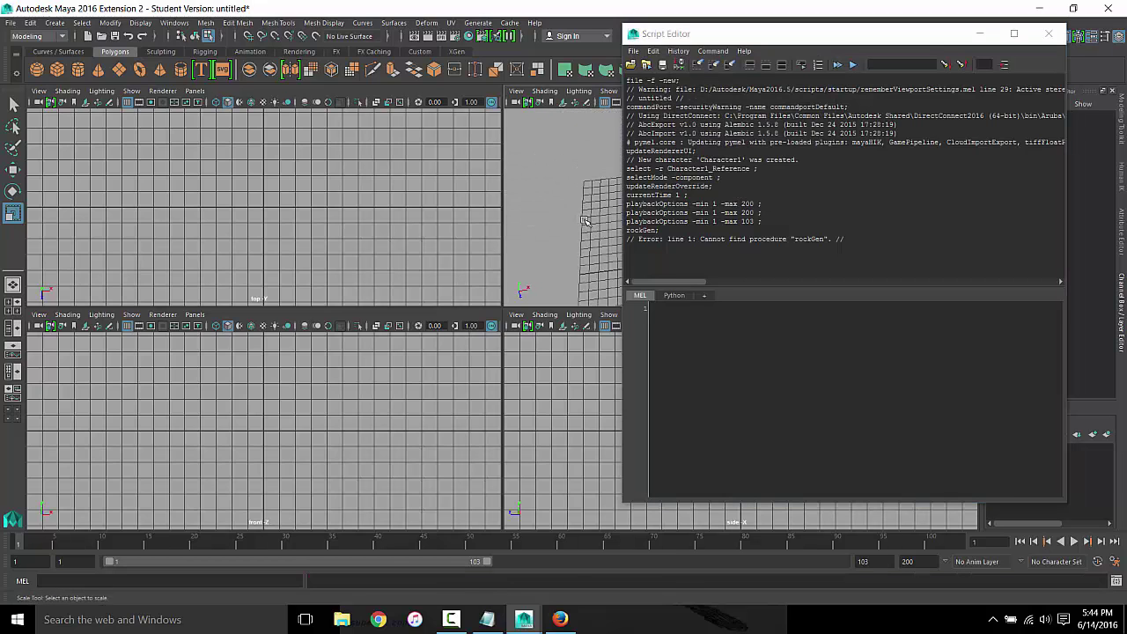
key("super")
key("super")
left_click_drag(603, 180, 531, 241, "alt")
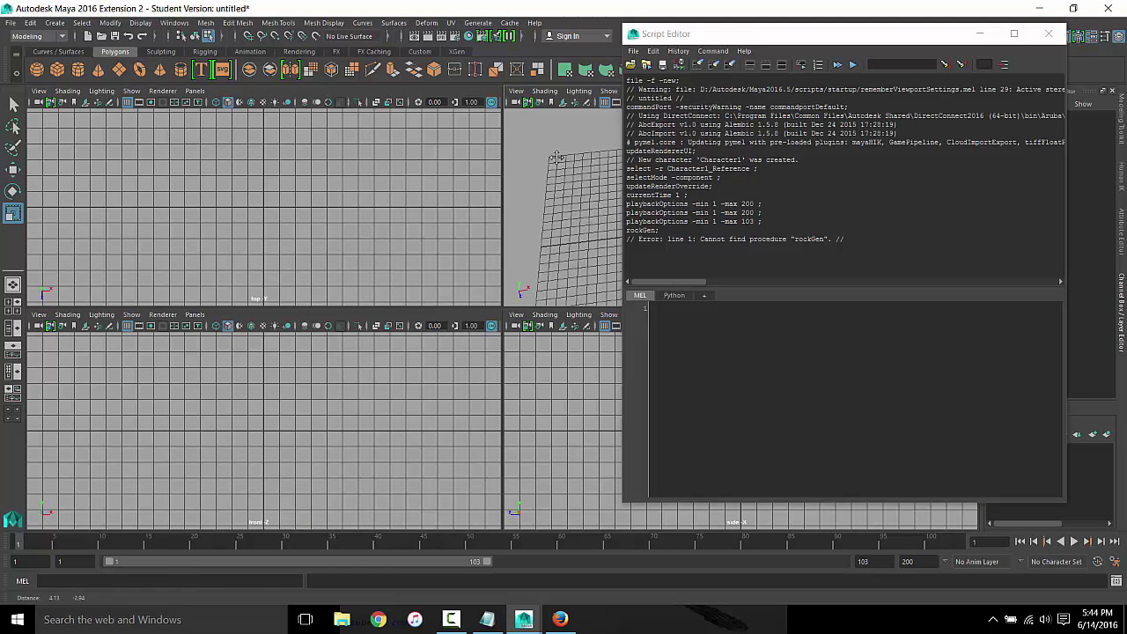
Try Extrude, Bridge and Mirror from the shelf with nothing selected
left_click(398, 72)
left_click(414, 71)
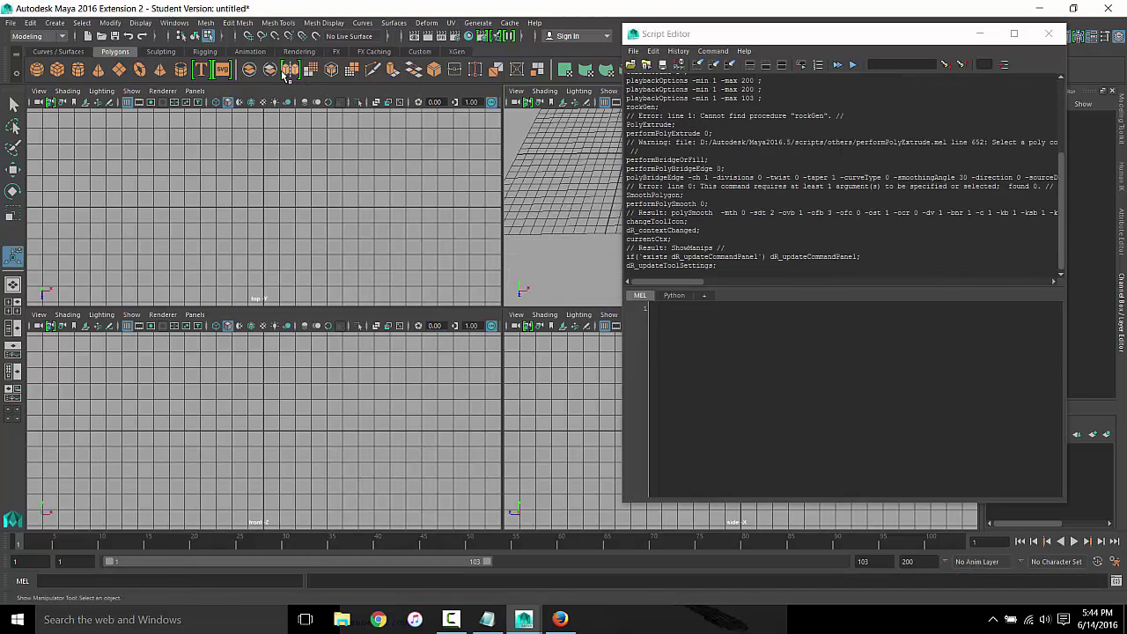
left_click(290, 70)
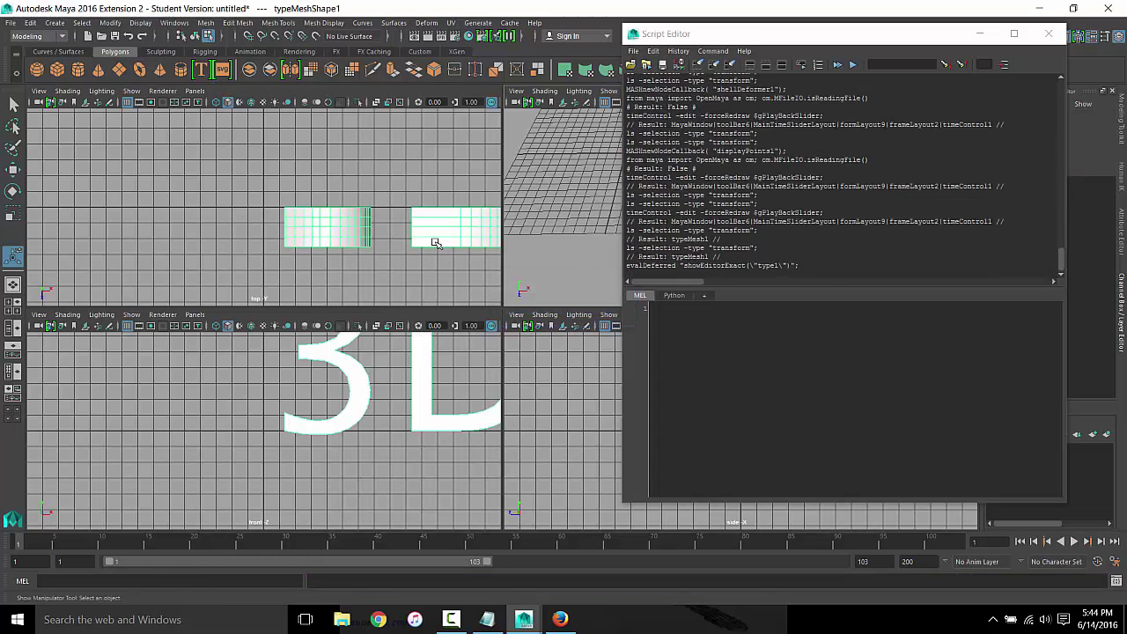
Scroll through the logged command history in the Script Editor, then close it
scroll(393, 217, "down", 1)
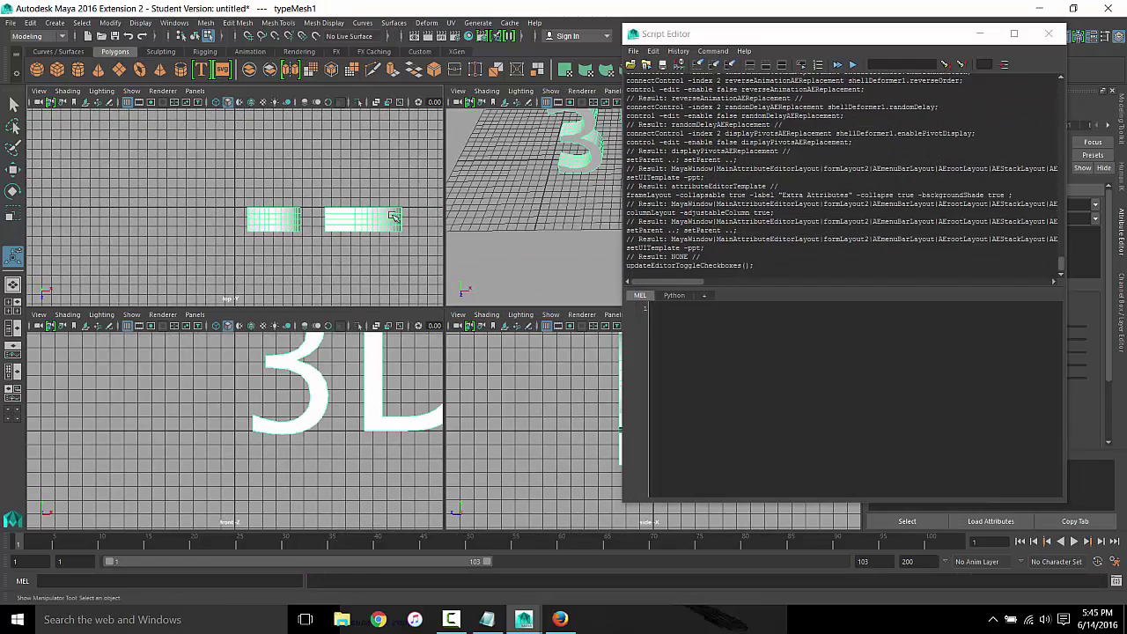
left_click_drag(704, 239, 705, 212)
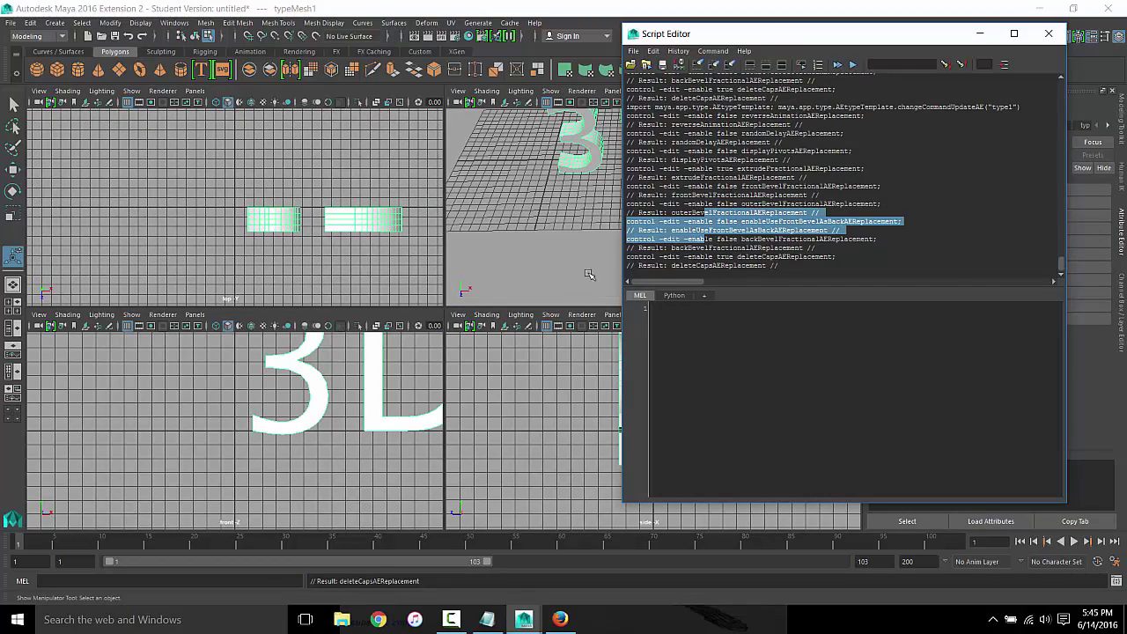
scroll(863, 254, "up", 2)
scroll(876, 249, "up", 2)
scroll(890, 243, "up", 2)
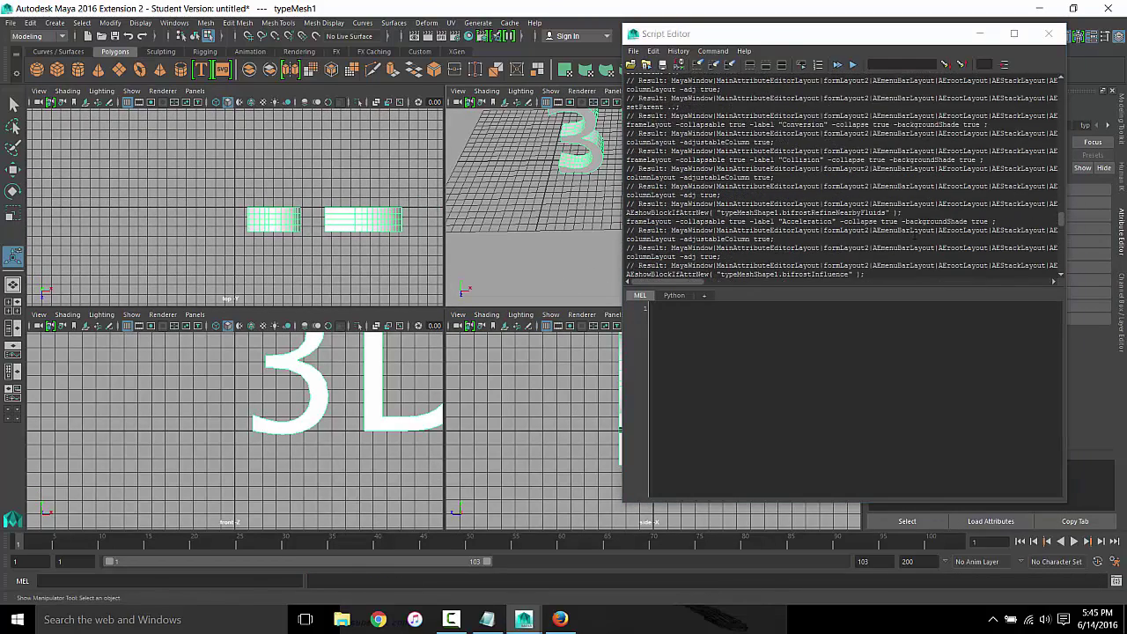
scroll(907, 236, "up", 2)
scroll(914, 235, "up", 3)
scroll(914, 236, "up", 3)
scroll(914, 235, "up", 3)
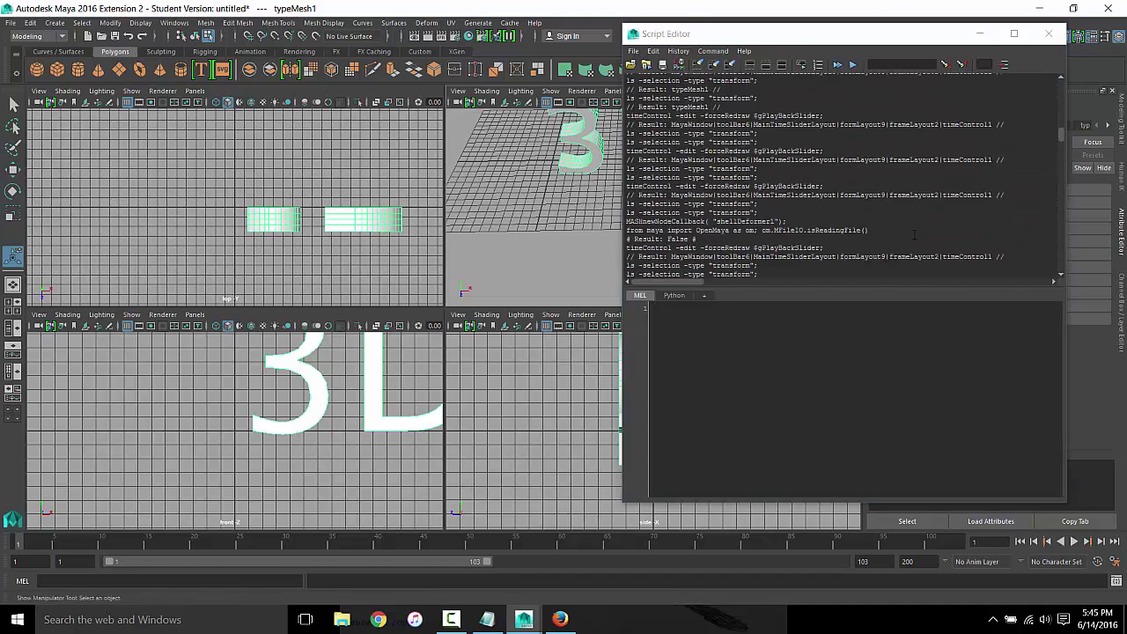
scroll(914, 235, "up", 2)
scroll(914, 235, "up", 3)
scroll(912, 236, "up", 3)
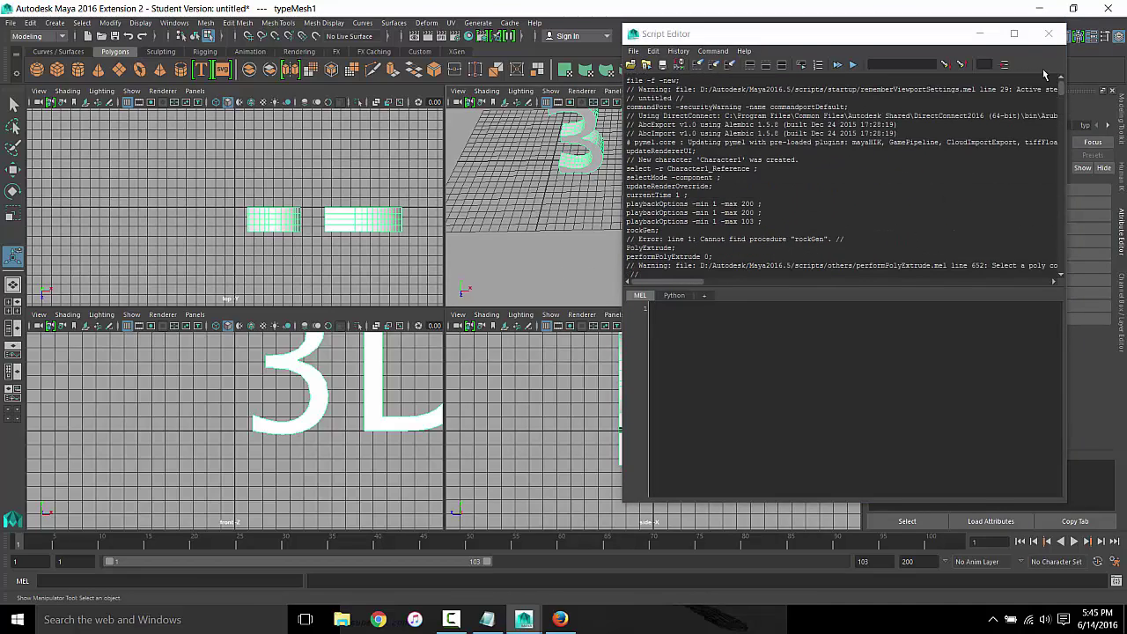
left_click(1048, 33)
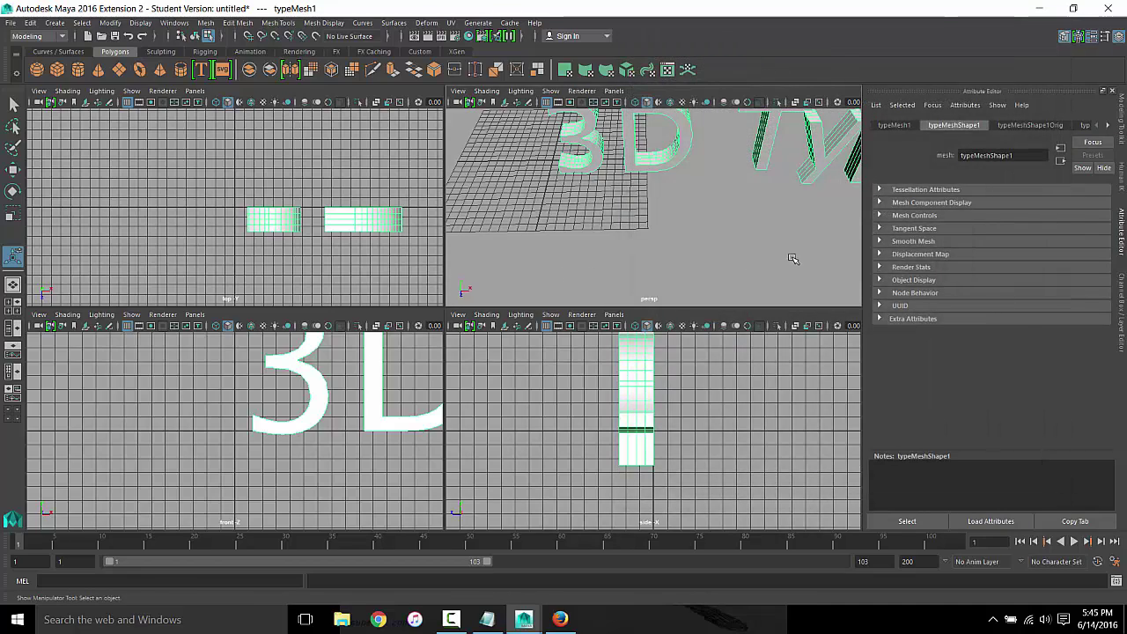
Frame the 3D Type text mesh, select it as an object and delete it
scroll(792, 259, "down", 3)
left_click_drag(793, 259, 624, 201, "alt")
left_click_drag(634, 269, 568, 266, "alt")
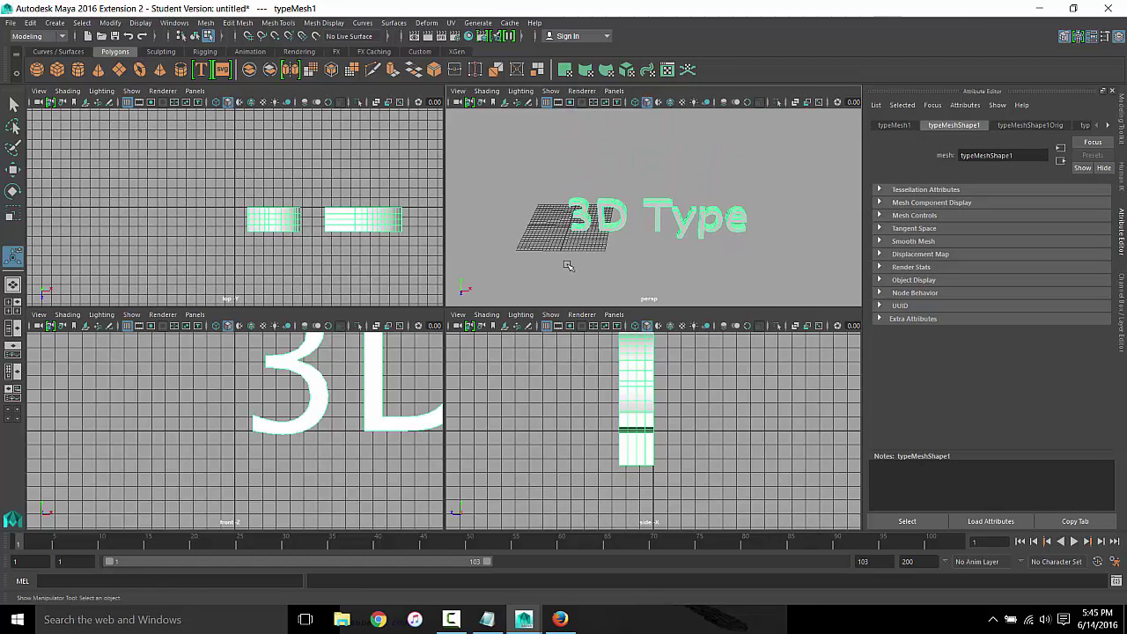
left_click(769, 247)
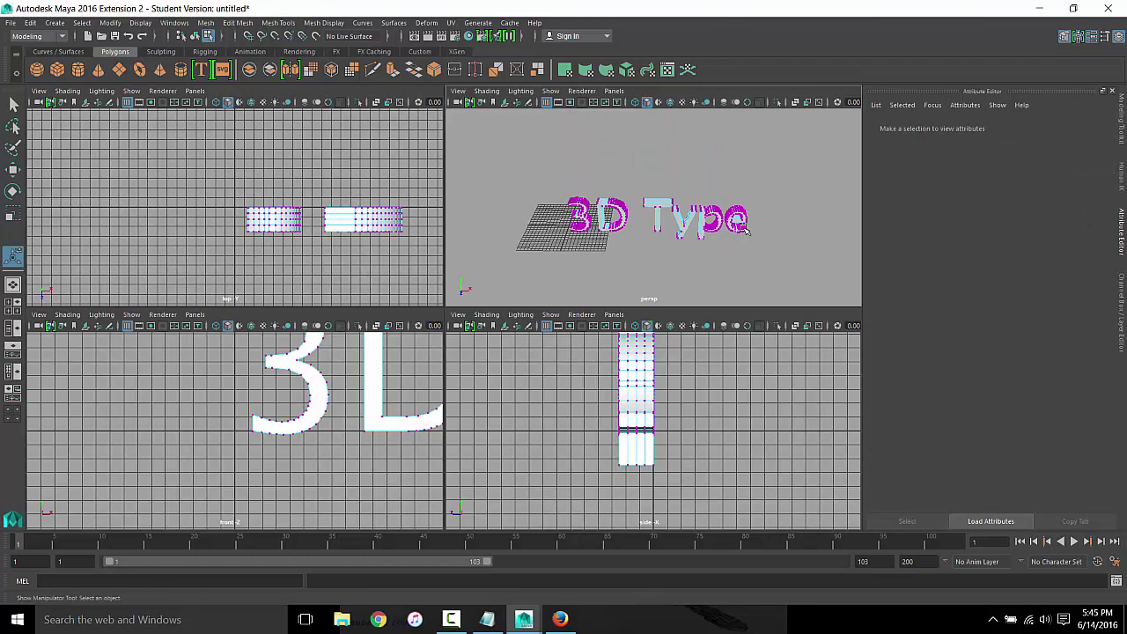
right_click_drag(743, 225, 756, 226)
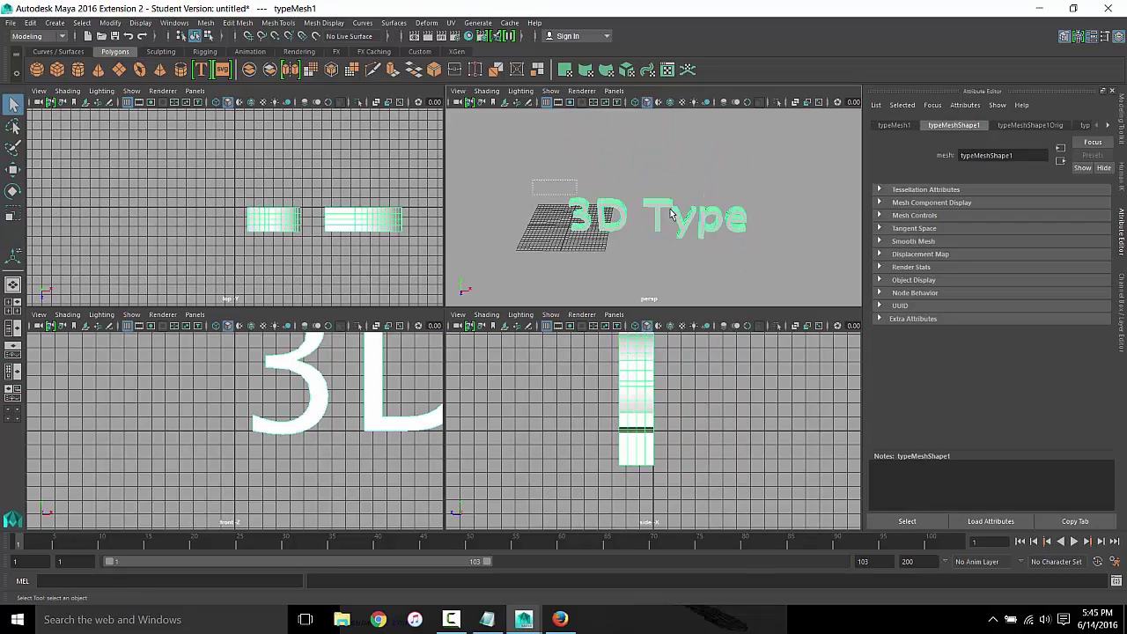
key("Delete")
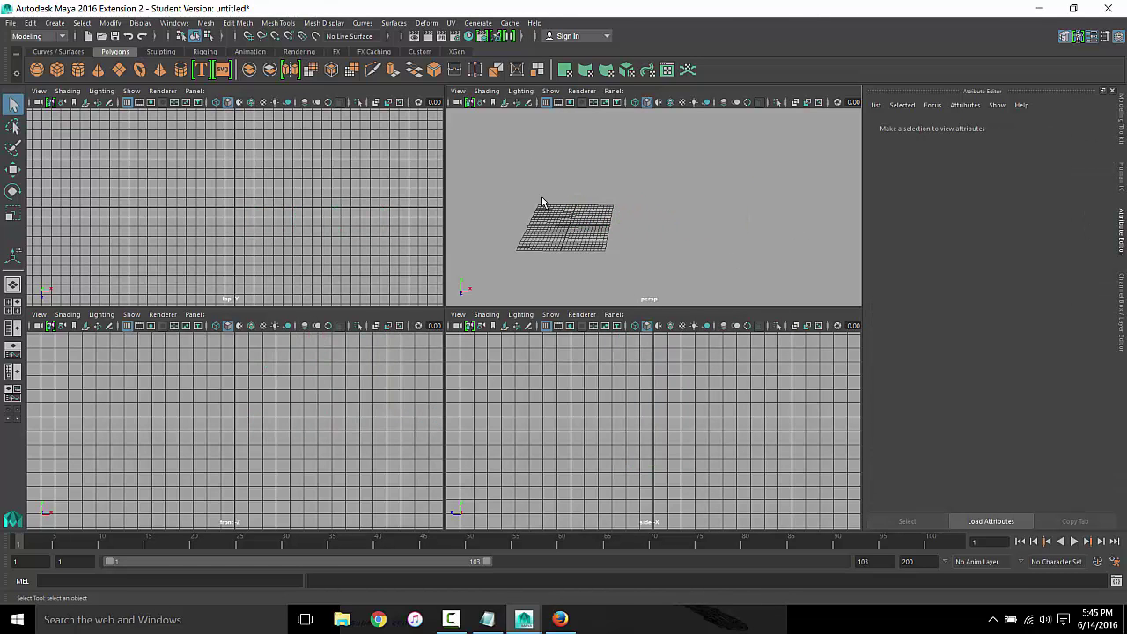
left_click(174, 22)
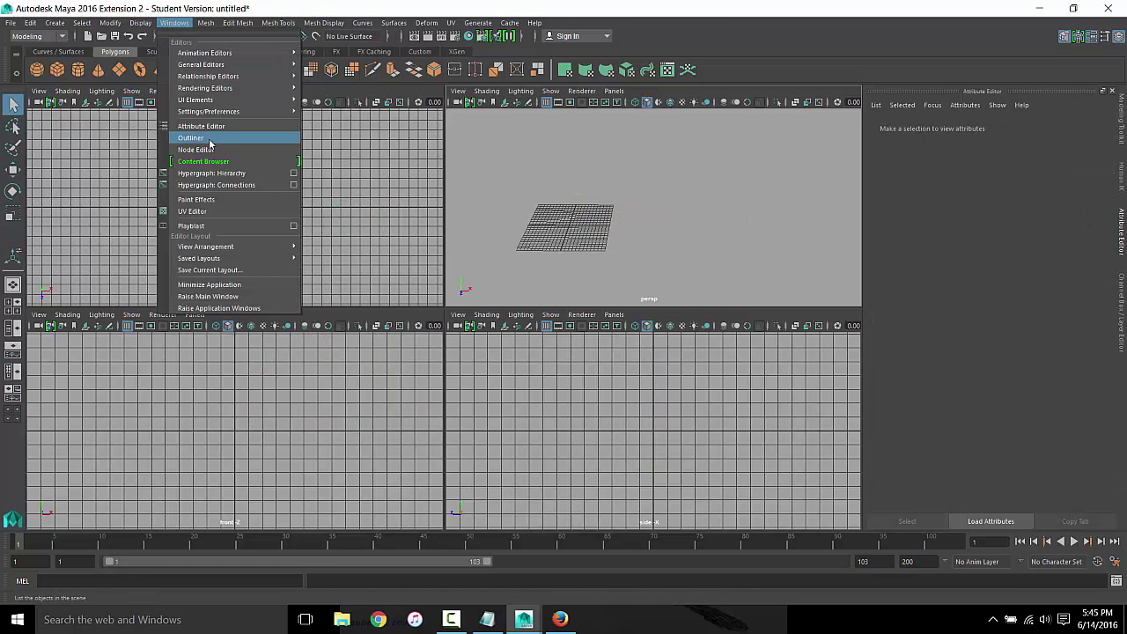
left_click(210, 139)
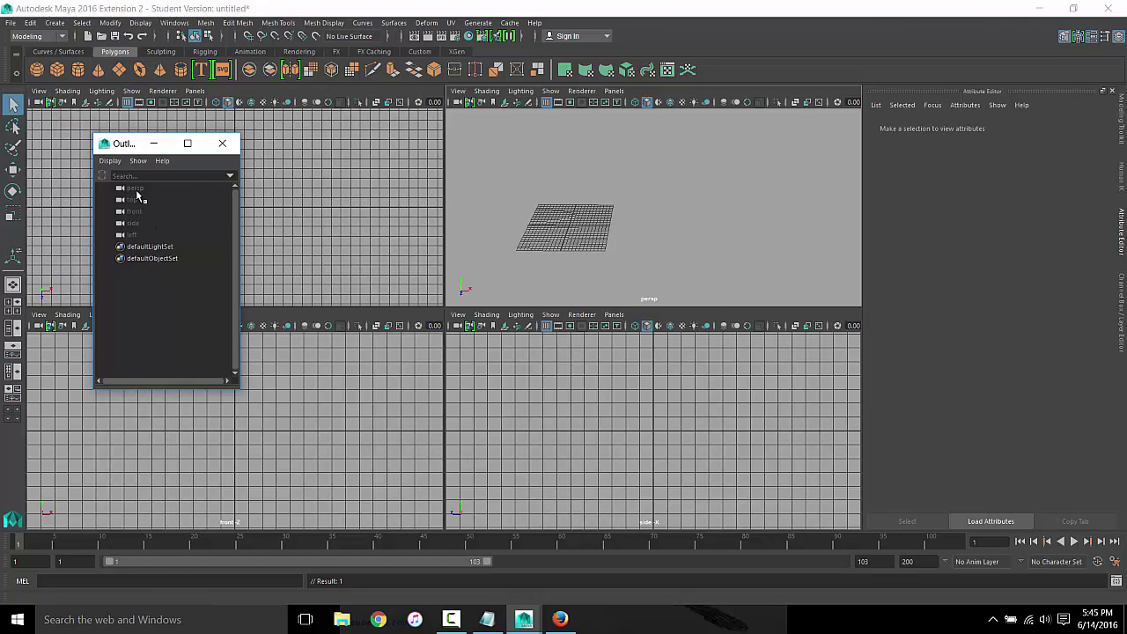
left_click(162, 258)
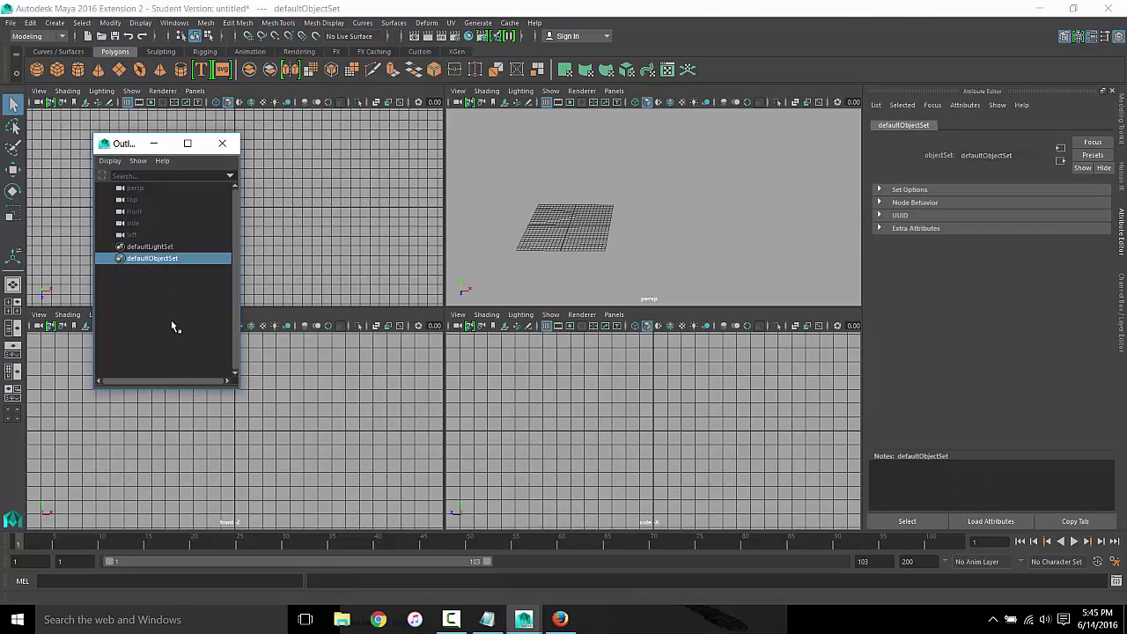
left_click(222, 143)
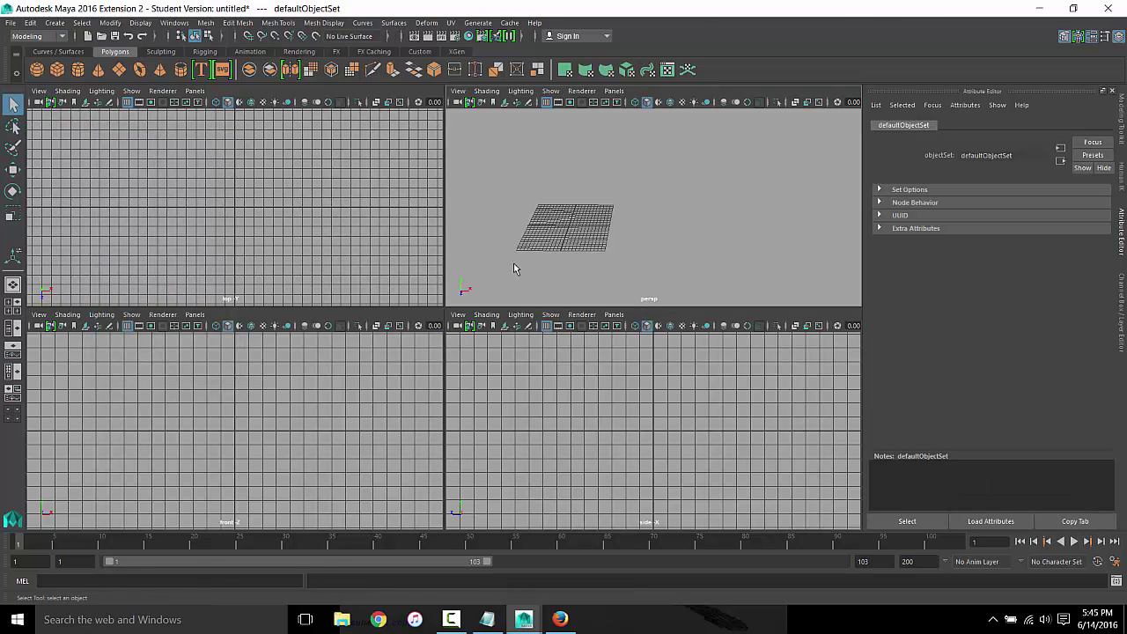
Close Modeling Toolkit and Human IK to show the Channel Box/Layer Editor dock
left_click(1121, 95)
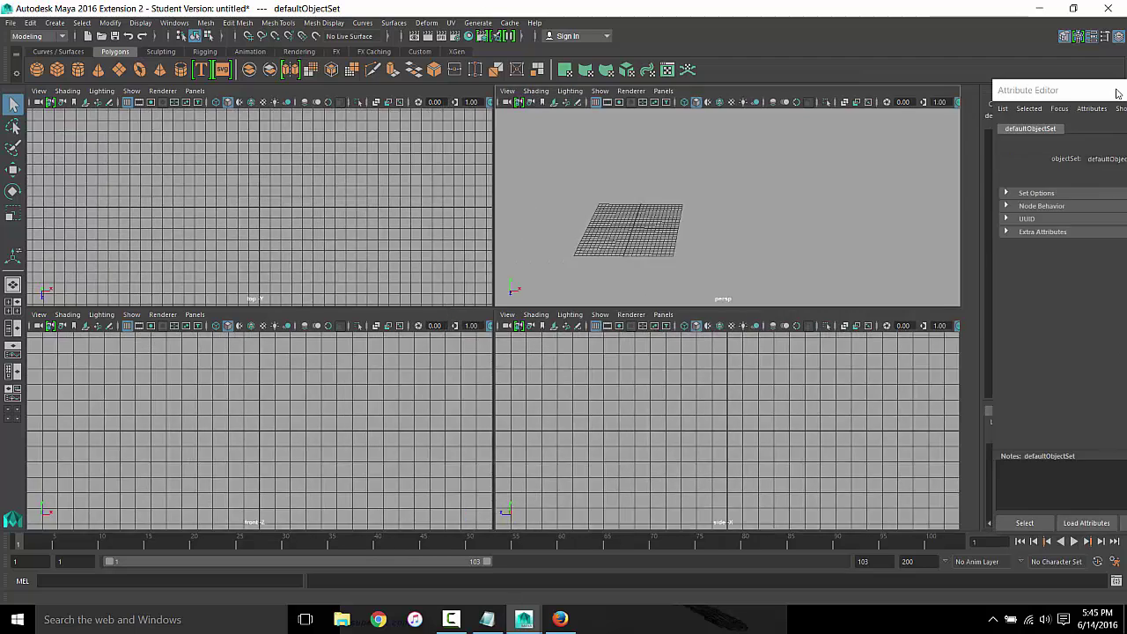
left_click(1122, 97)
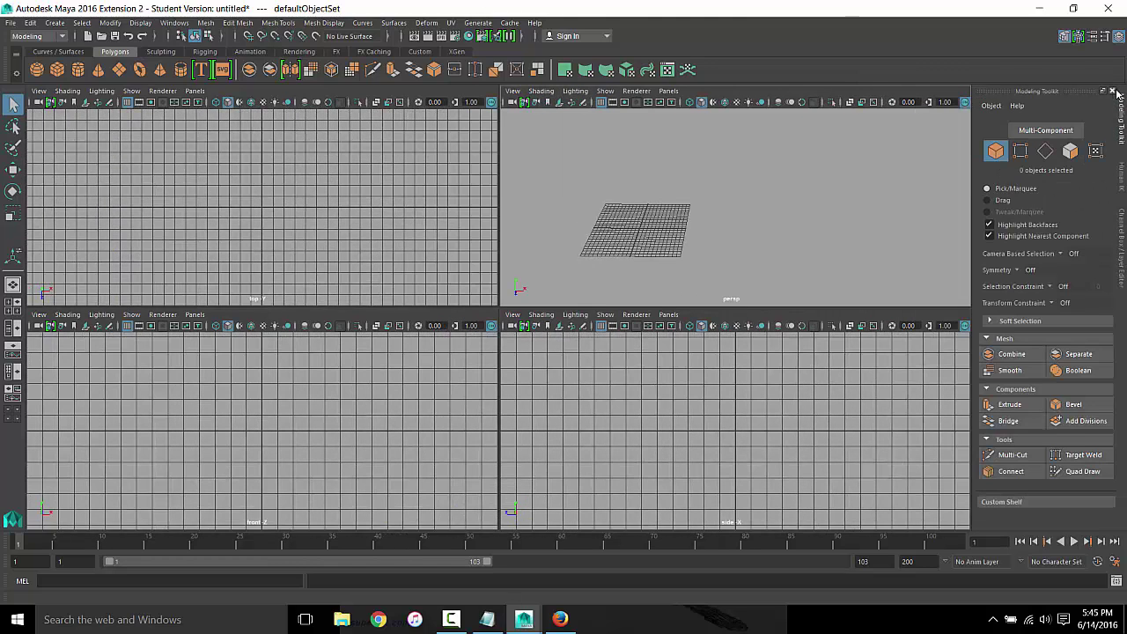
left_click(1114, 93)
left_click(1113, 92)
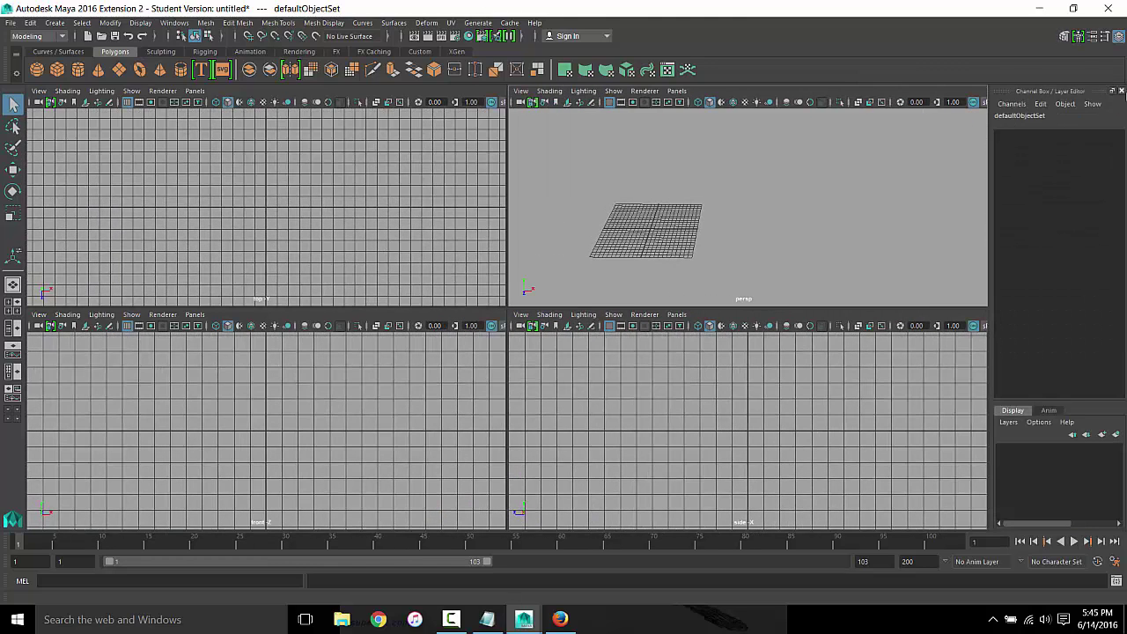
Tumble the perspective view toward the grid and maximize it to a single pane
left_click_drag(723, 220, 785, 232, "alt")
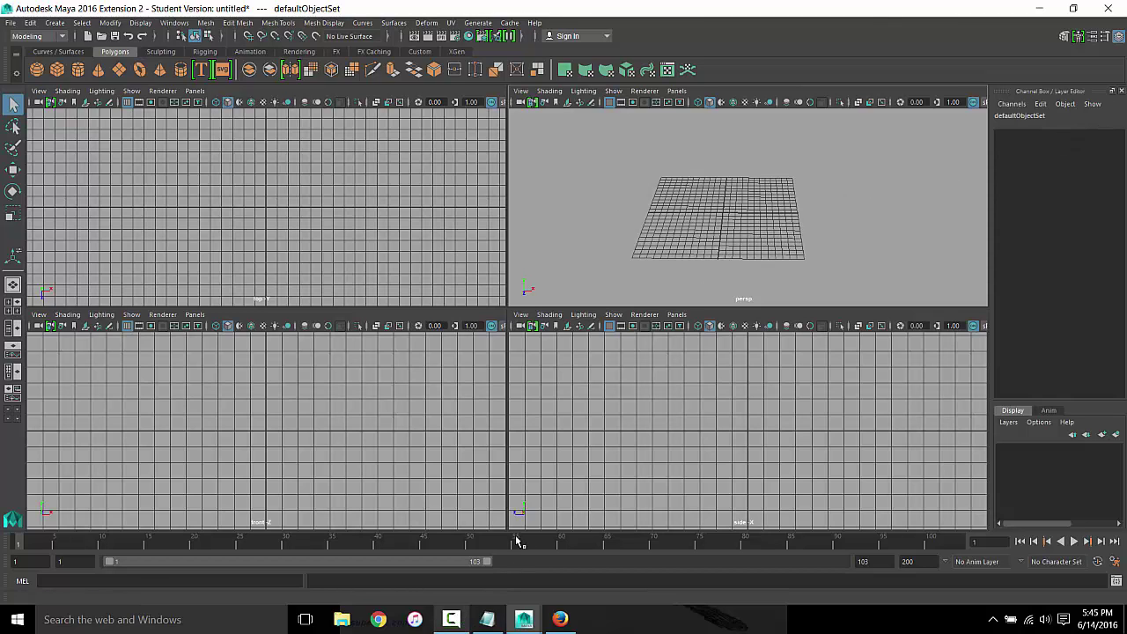
left_click_drag(624, 259, 690, 236, "alt")
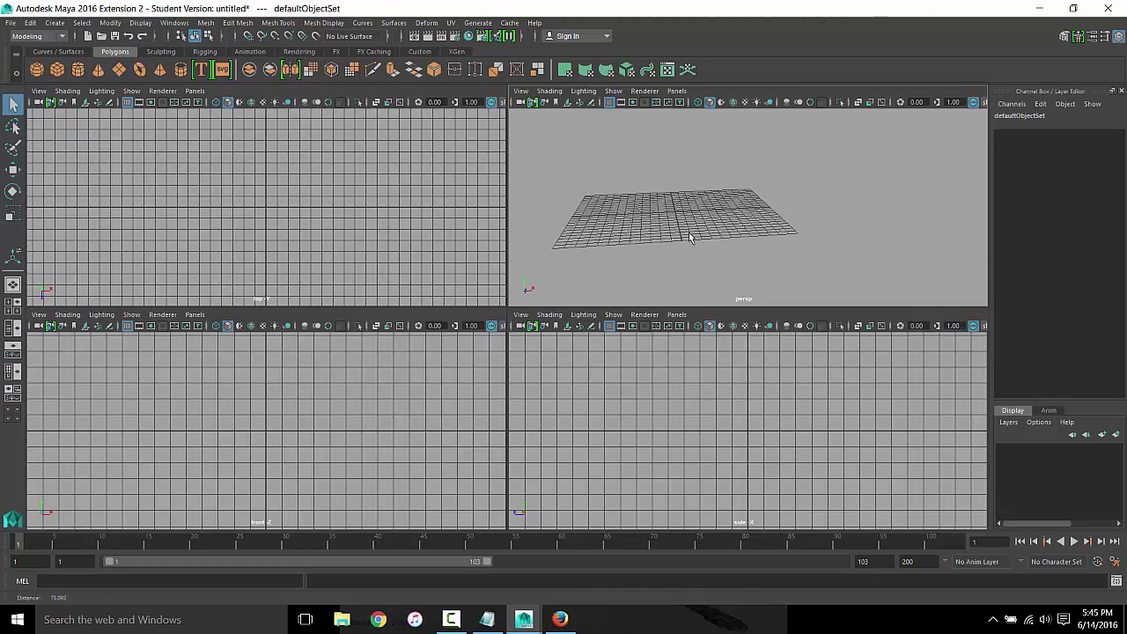
mouse_move(690, 236)
middle_mouse_down("alt")
mouse_move(675, 246)
mouse_move(737, 191)
middle_mouse_up("alt")
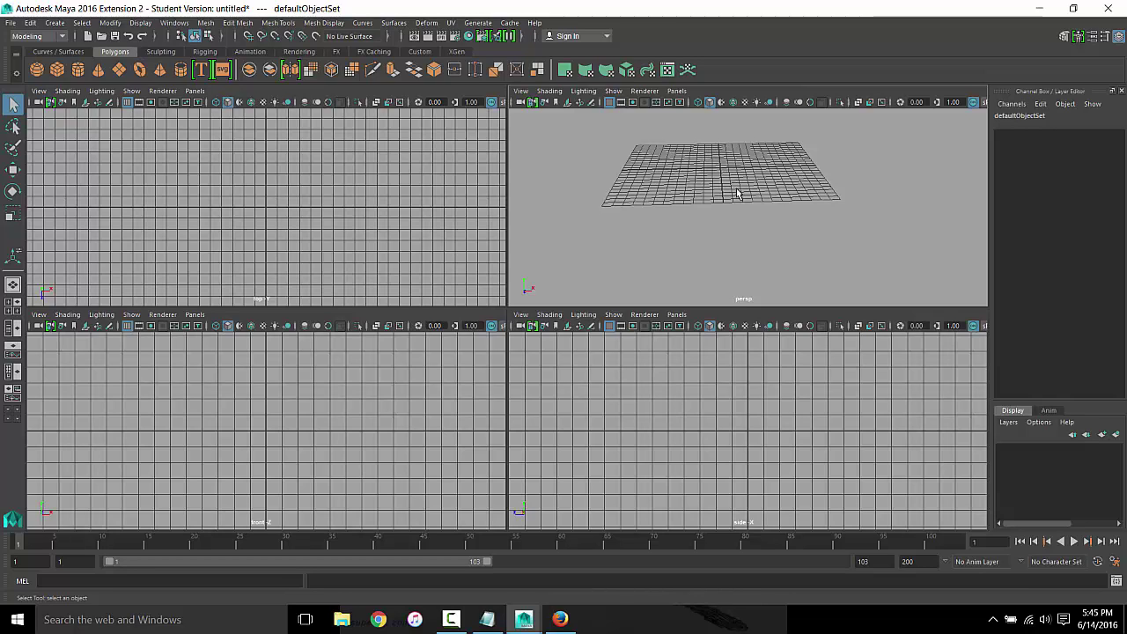
left_click_drag(729, 190, 725, 202, "alt")
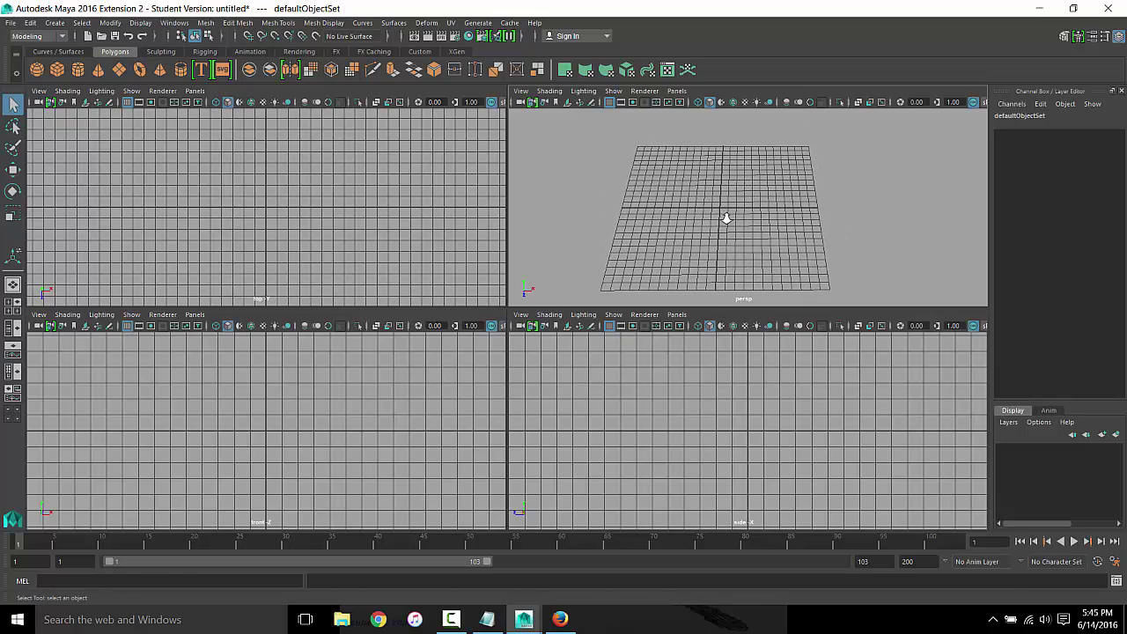
mouse_move(725, 219)
right_mouse_down("alt")
mouse_move(768, 204)
mouse_move(746, 195)
right_mouse_up("alt")
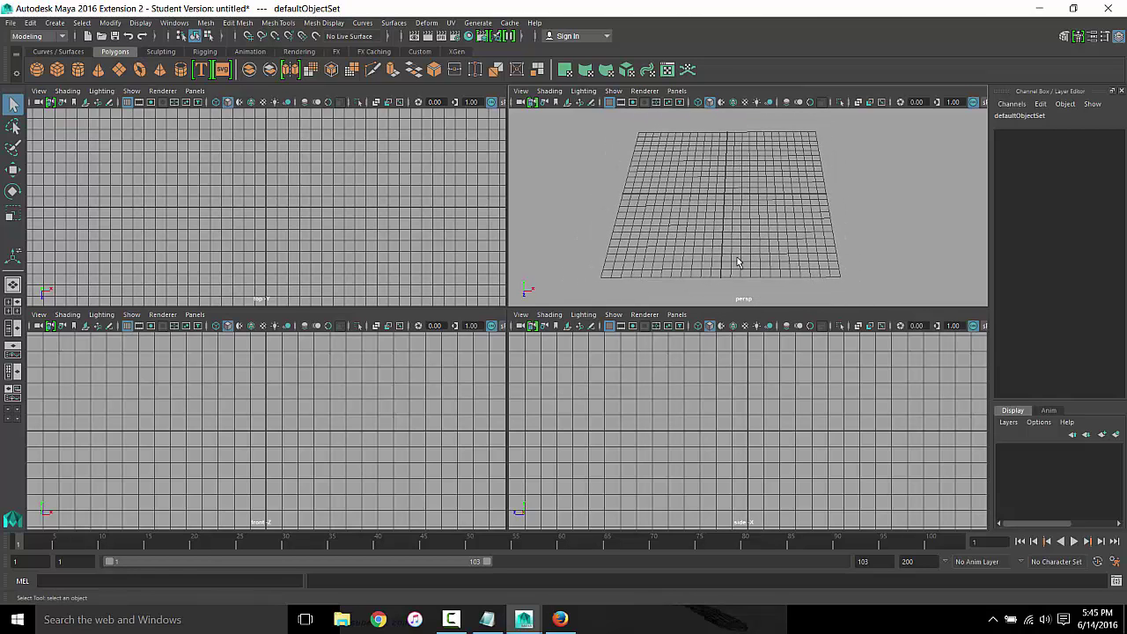
key("space")
mouse_move(728, 267)
left_mouse_down("alt")
mouse_move(679, 284)
mouse_move(702, 289)
left_mouse_up("alt")
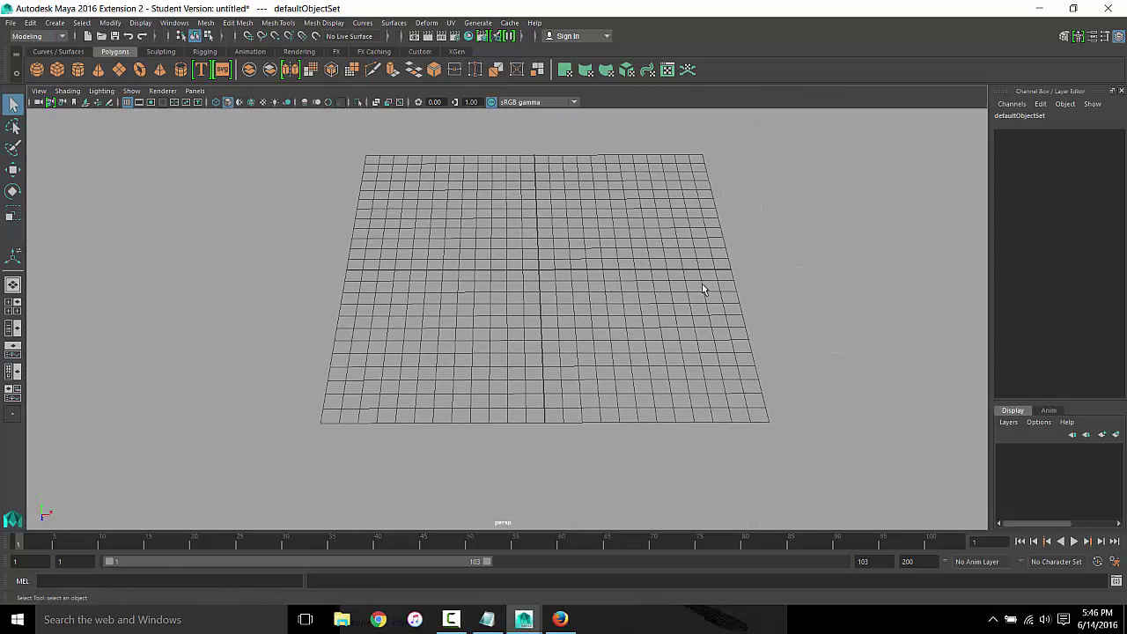
left_click(35, 35)
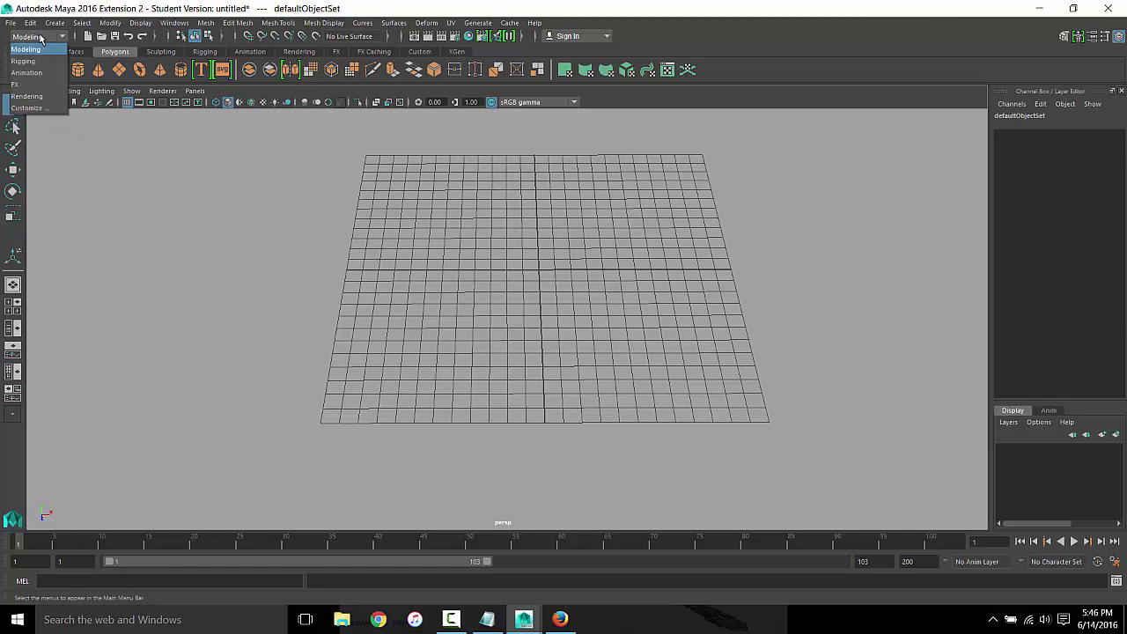
left_click(31, 40)
mouse_move(486, 233)
left_mouse_down("alt")
mouse_move(498, 302)
mouse_move(606, 341)
mouse_move(594, 338)
mouse_move(616, 322)
mouse_move(537, 305)
mouse_move(473, 321)
left_mouse_up("alt")
right_click_drag(473, 320, 549, 313, "alt")
mouse_move(548, 313)
left_mouse_down("alt")
mouse_move(573, 332)
mouse_move(564, 315)
mouse_move(408, 349)
mouse_move(452, 342)
mouse_move(433, 322)
mouse_move(538, 326)
left_mouse_up("alt")
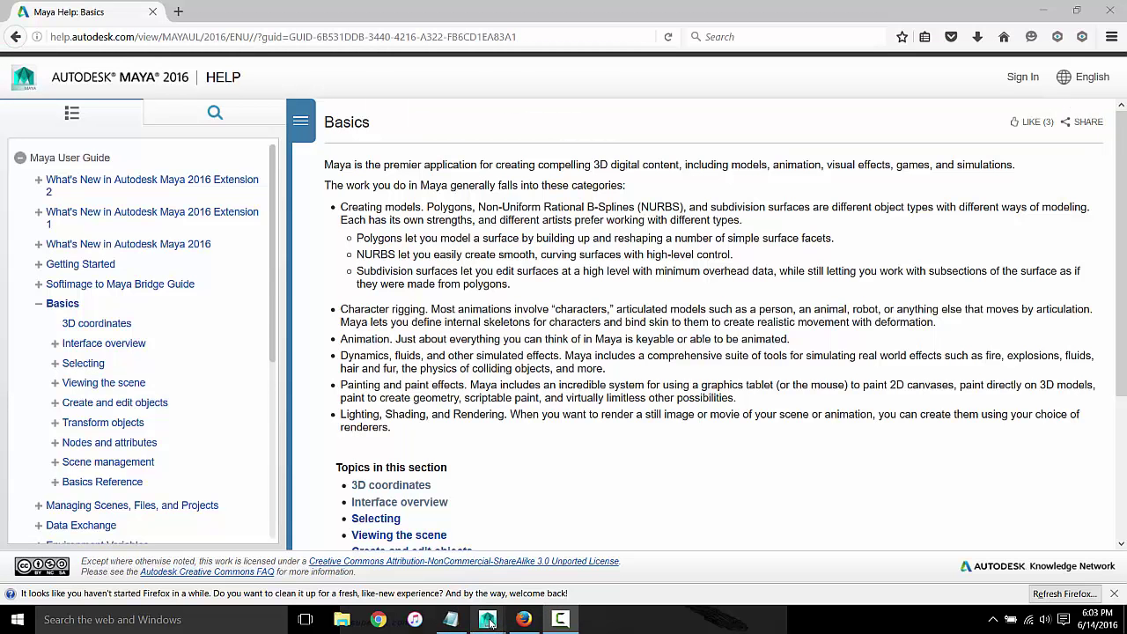
mouse_move(487, 619)
left_click(559, 576)
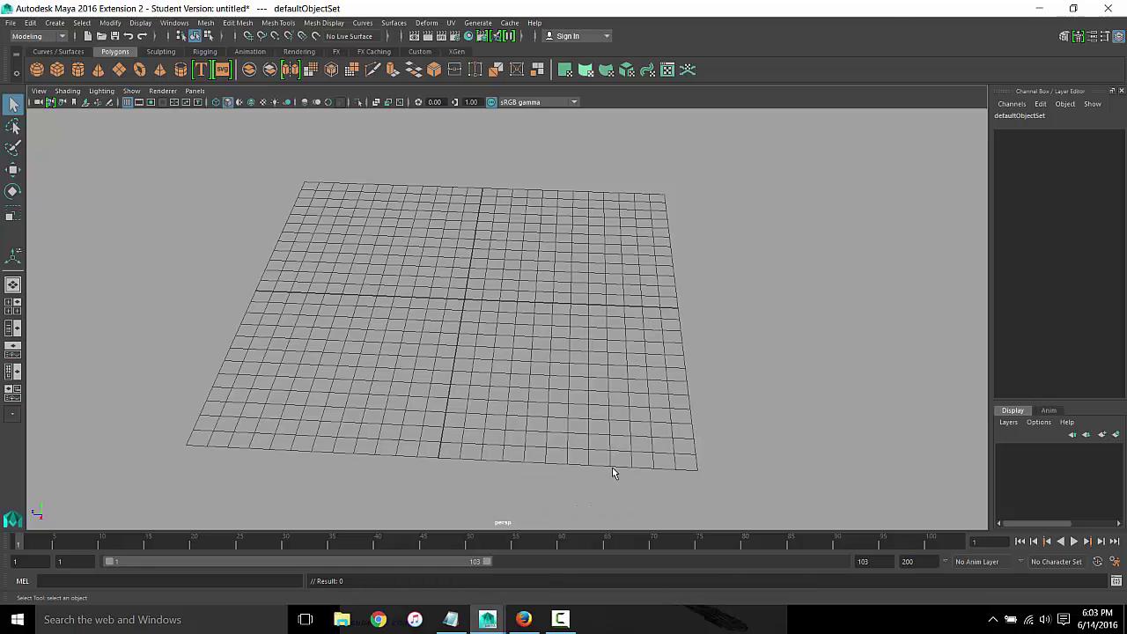
left_click_drag(329, 256, 277, 186, "alt")
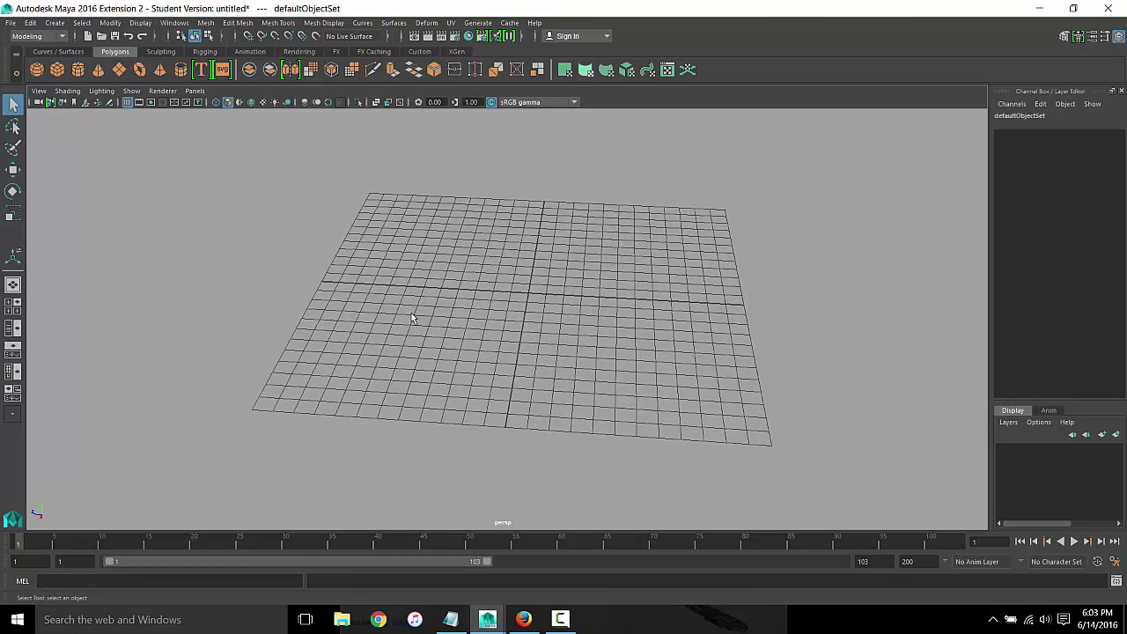
mouse_move(450, 306)
left_mouse_down("alt")
mouse_move(392, 335)
mouse_move(387, 350)
left_mouse_up("alt")
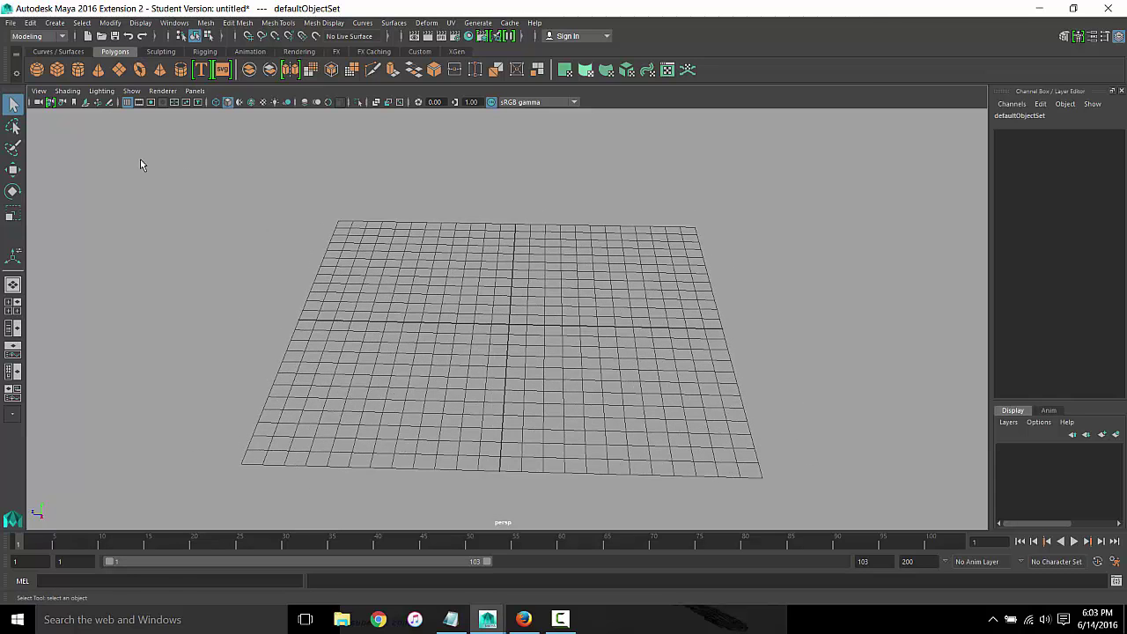
Tear off the Create menu into a floating window and move it lower down
left_click(51, 24)
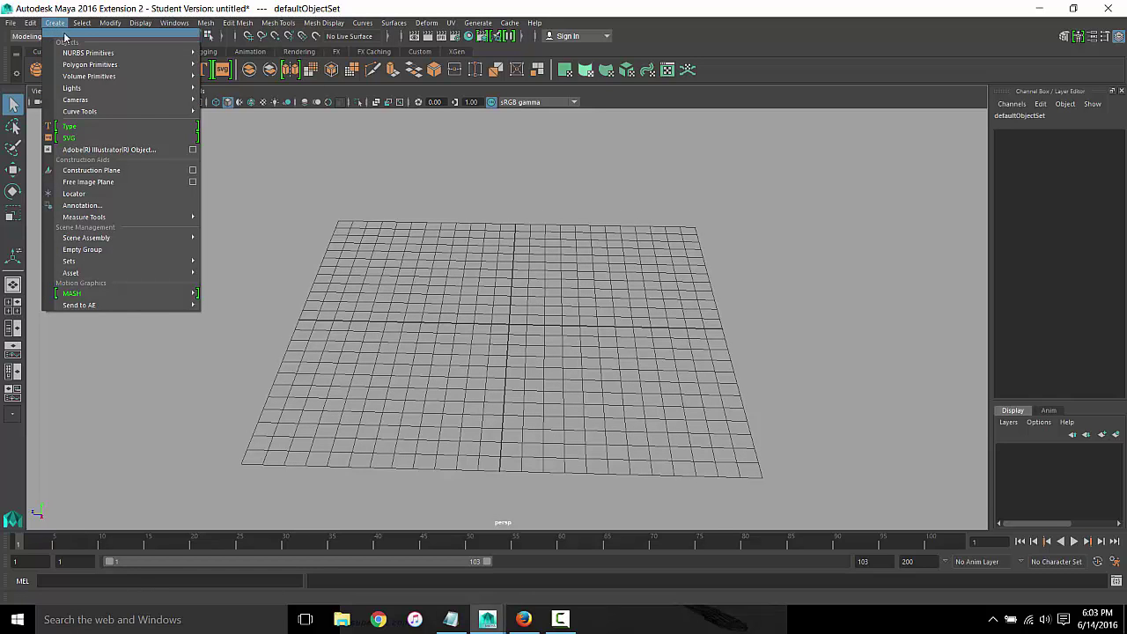
left_click(102, 37)
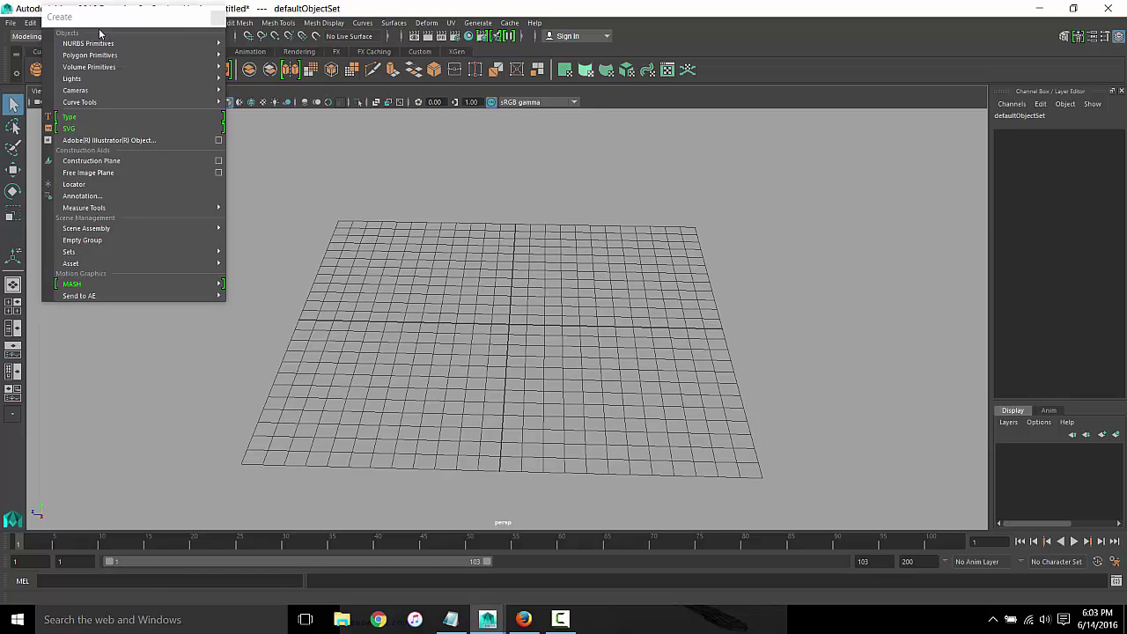
left_click_drag(105, 23, 97, 130)
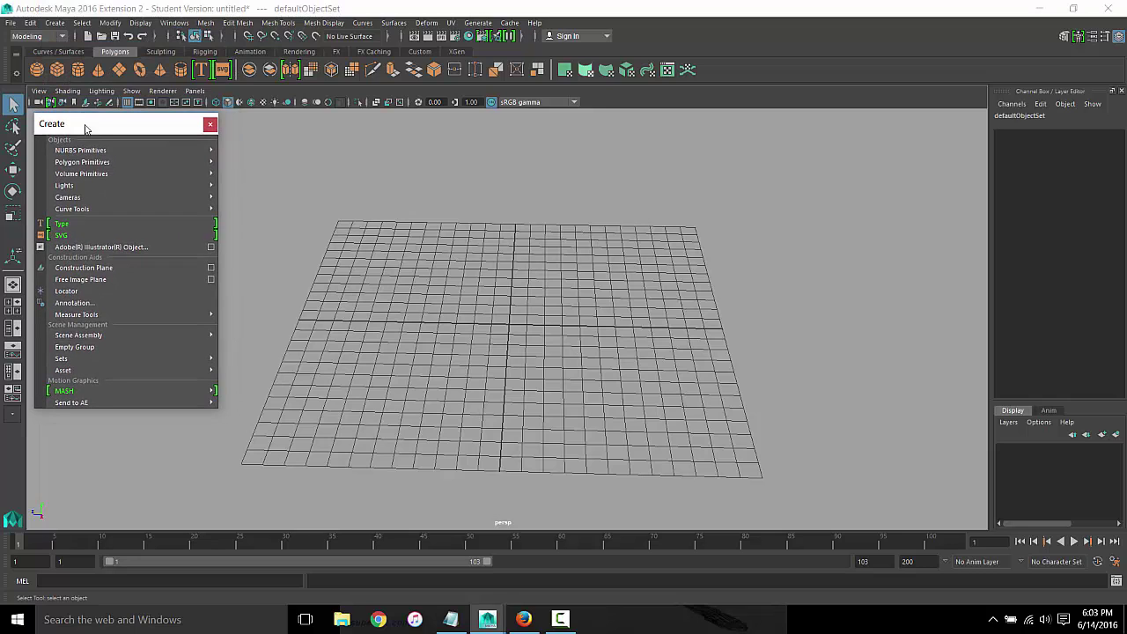
left_click_drag(95, 130, 91, 129)
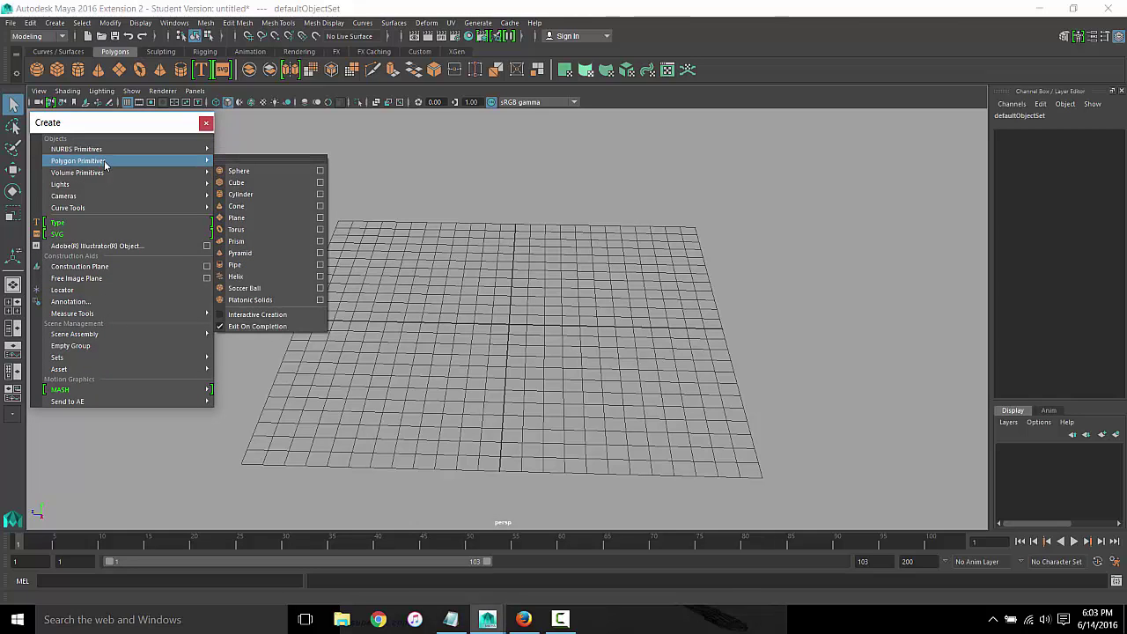
mouse_move(80, 149)
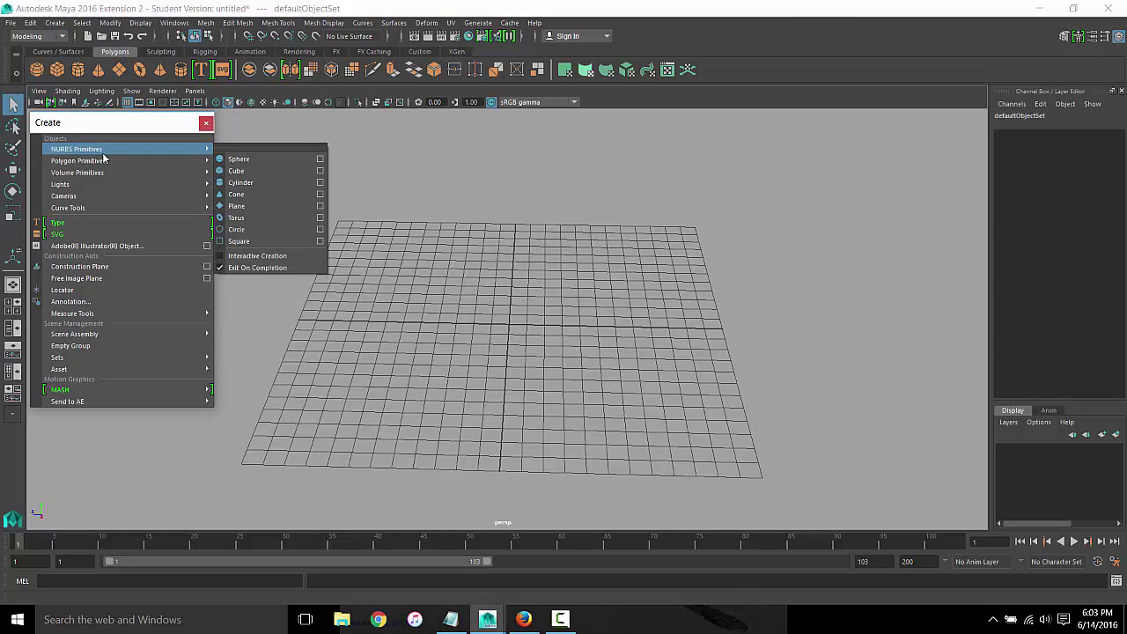
Search Maya Help for 'nurbs' and open NURBS Modeling, then the NURBS overview page
left_click(524, 620)
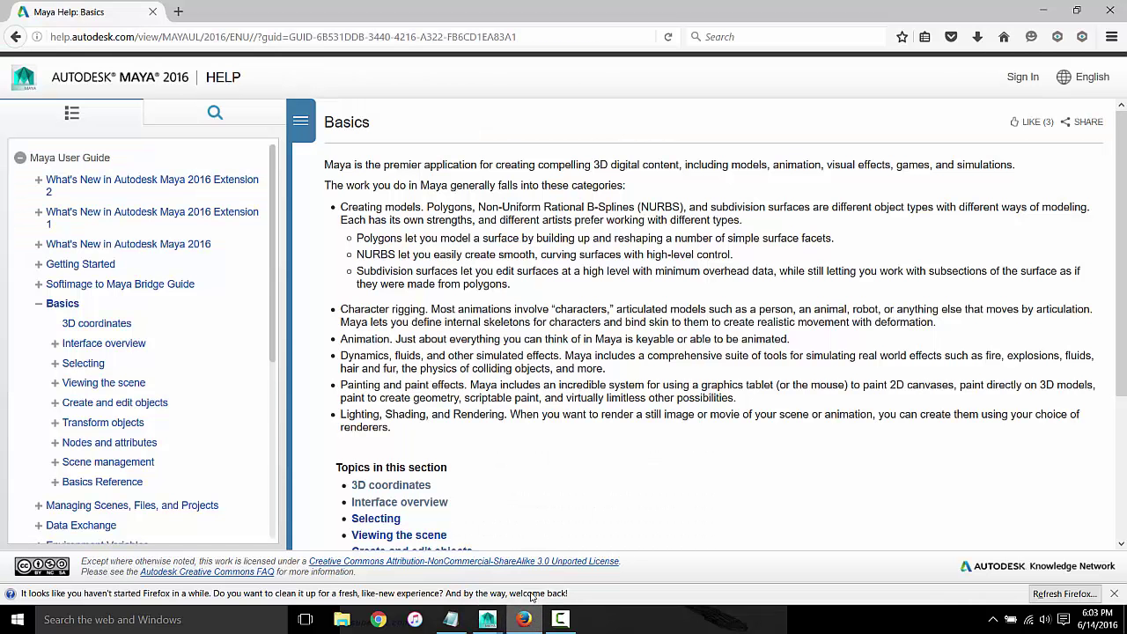
left_click(199, 123)
type("nurbs")
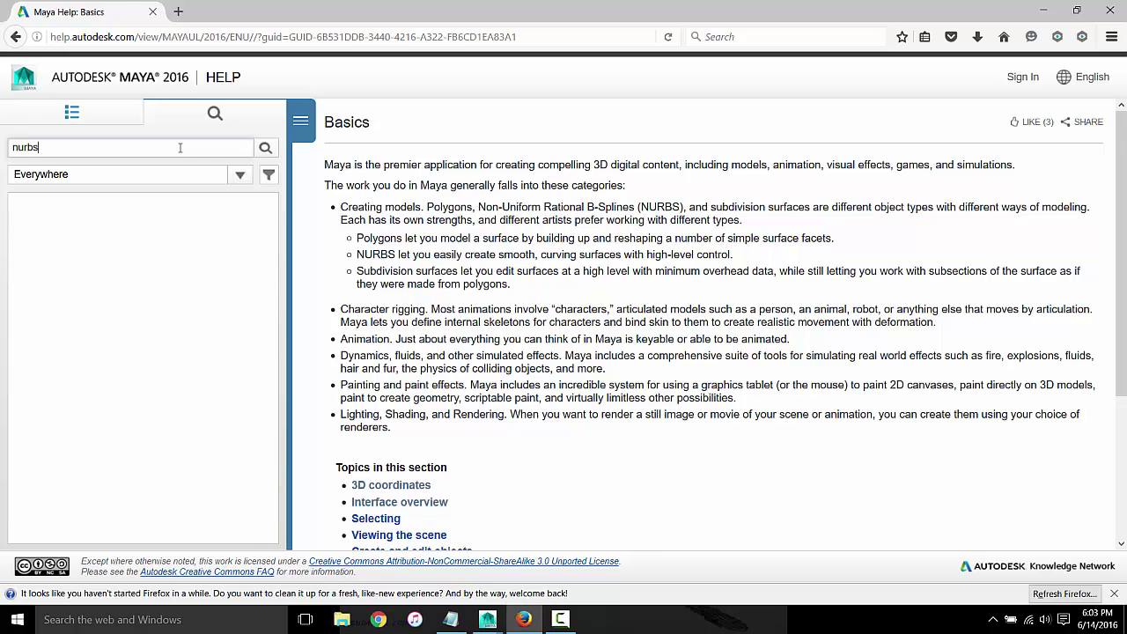
key("Return")
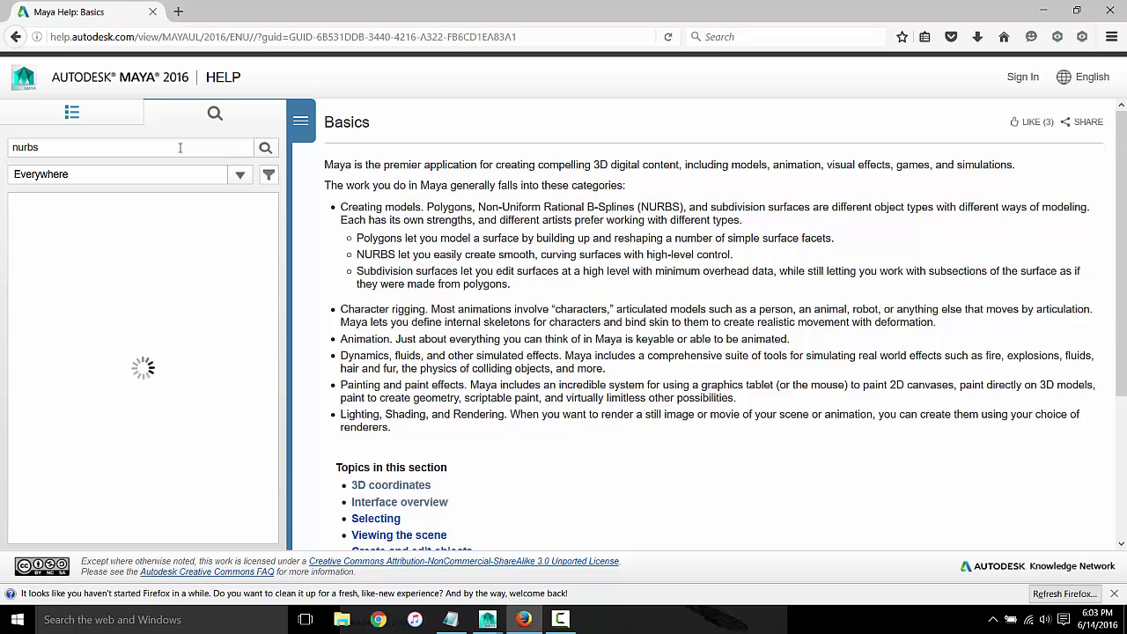
left_click(161, 237)
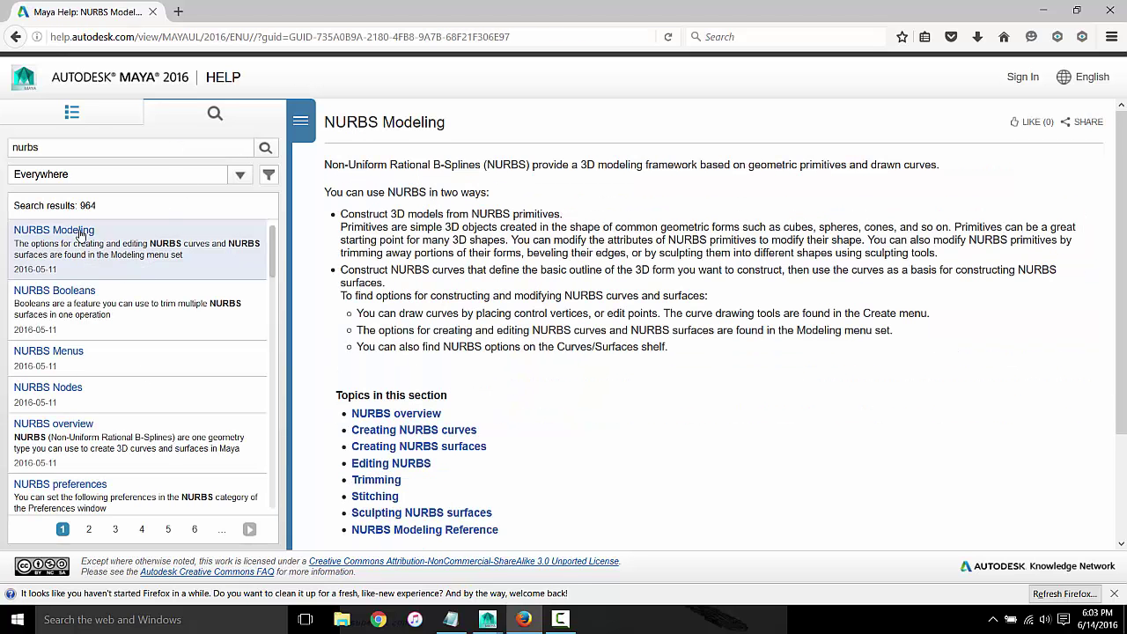
left_click(396, 413)
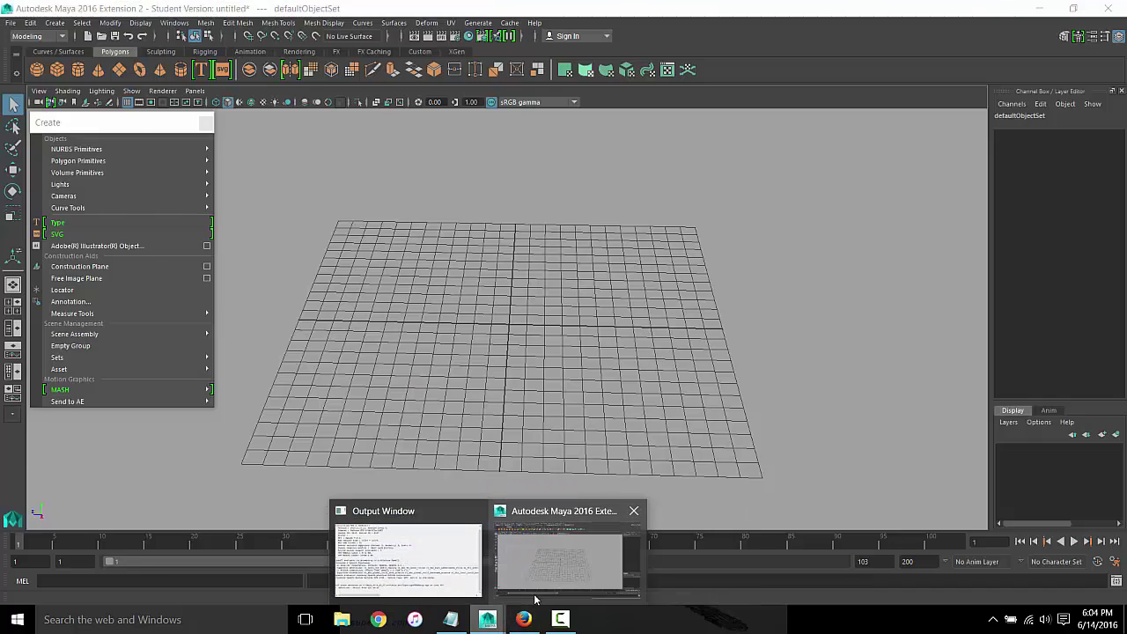
Return to Maya and nudge the floating Create panel slightly up and left
left_click(539, 586)
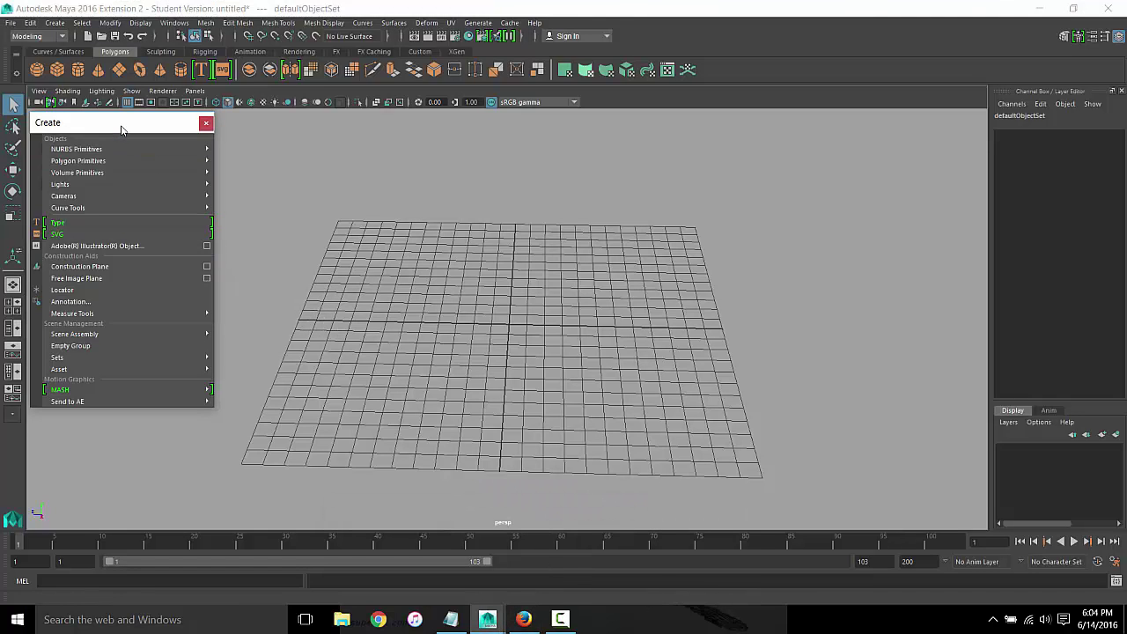
left_click_drag(127, 130, 121, 124)
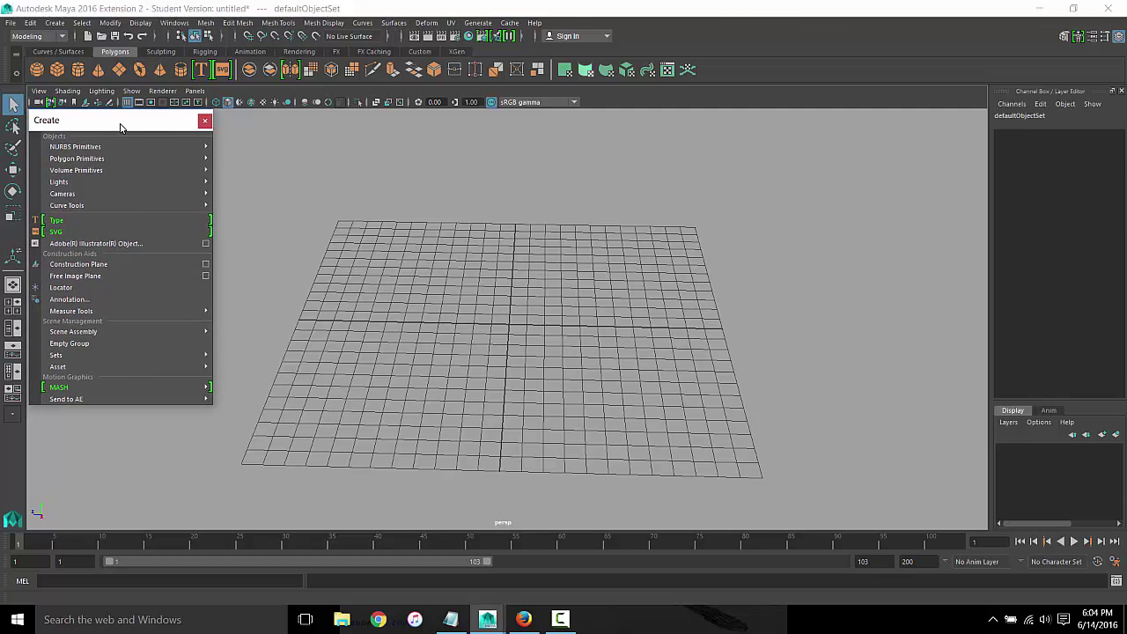
left_click_drag(121, 128, 118, 128)
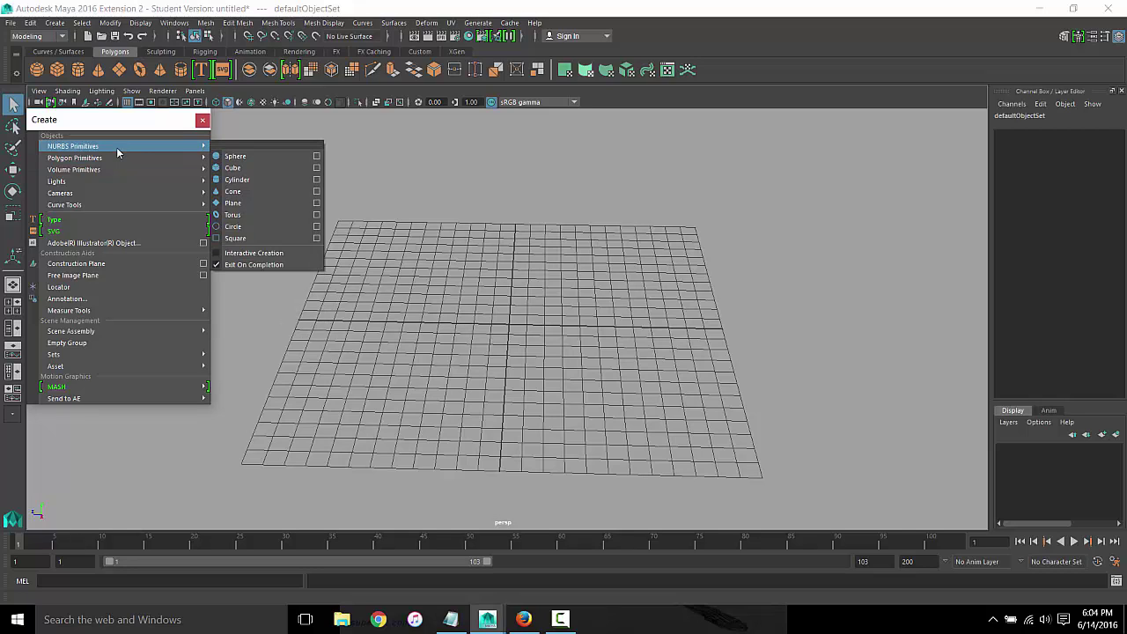
mouse_move(75, 158)
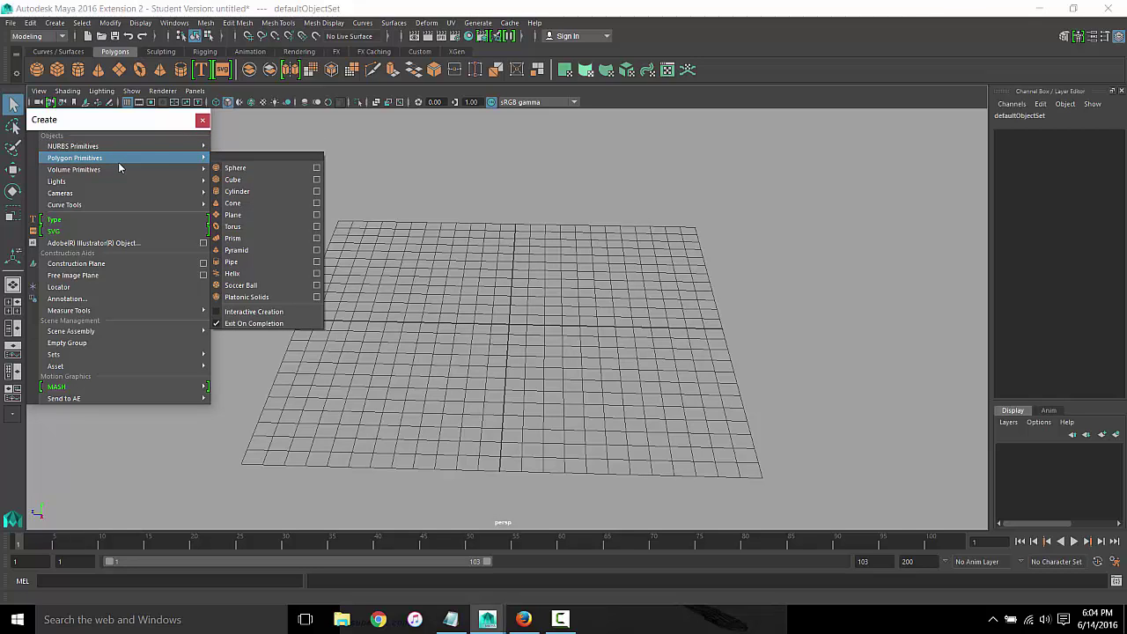
Create a polygon sphere, cube, cone and helix, then move the helix and sphere apart
left_click(222, 169)
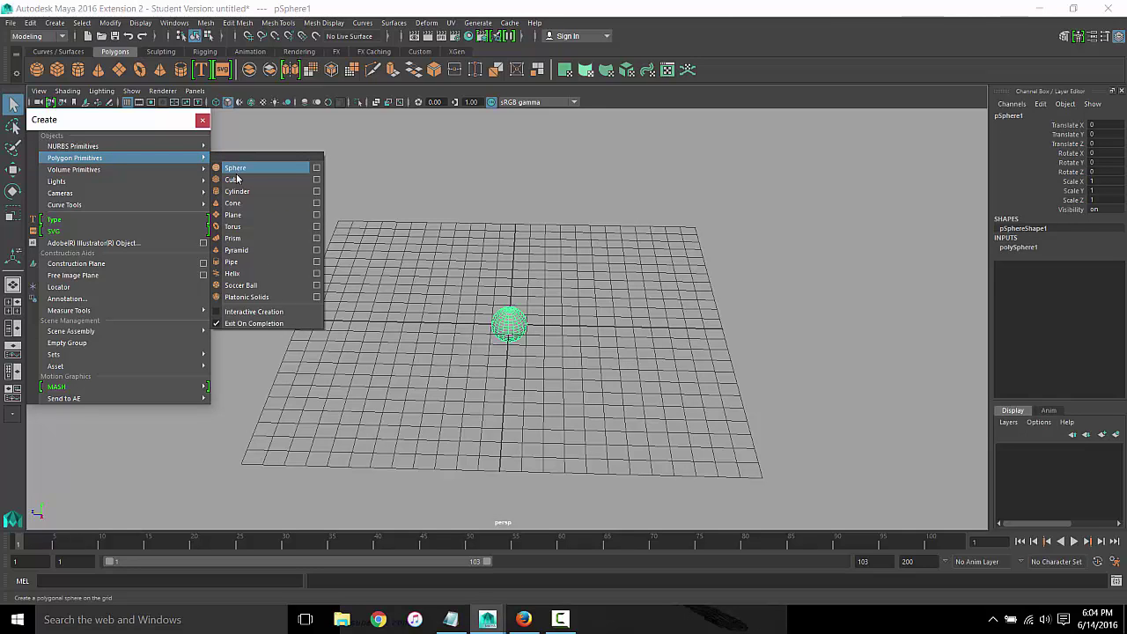
left_click(233, 180)
mouse_move(74, 158)
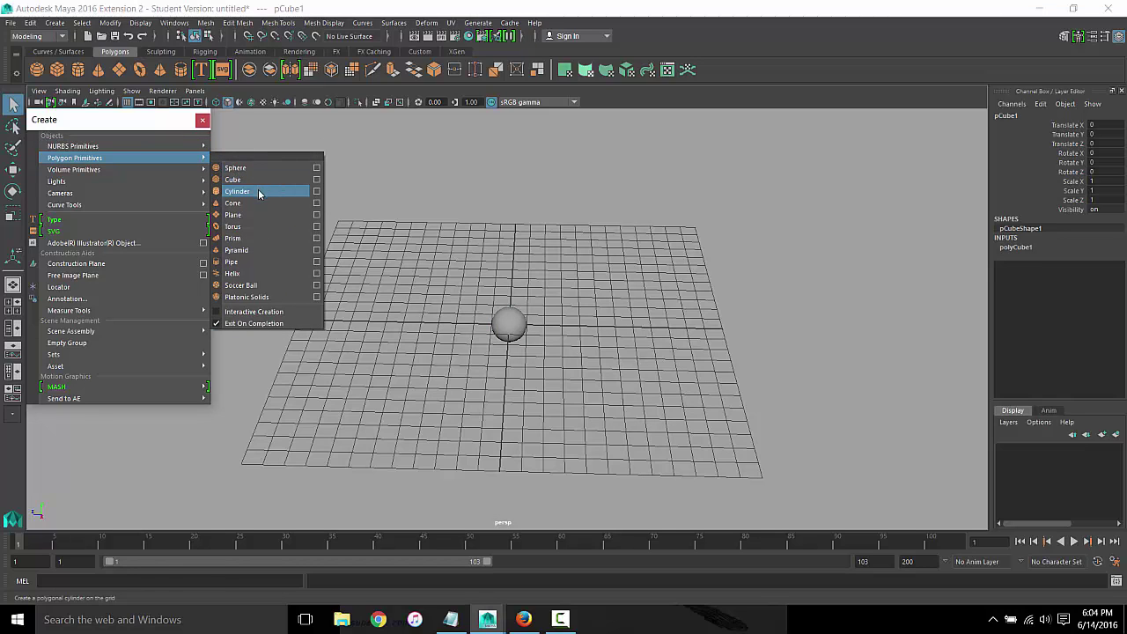
left_click(263, 201)
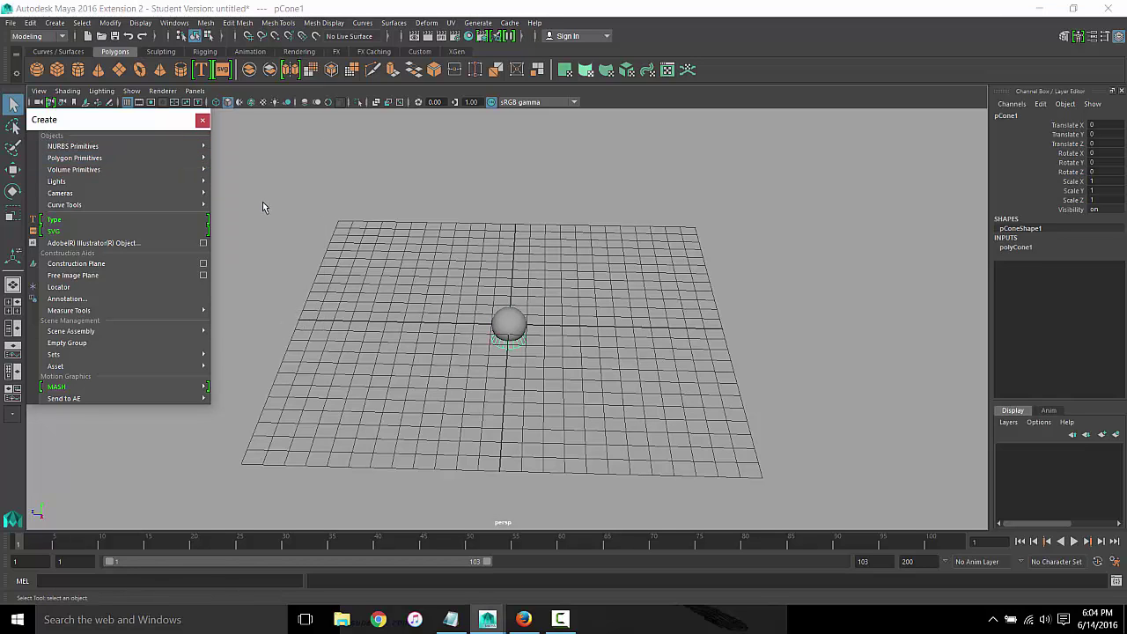
left_click(514, 349)
left_click(514, 348)
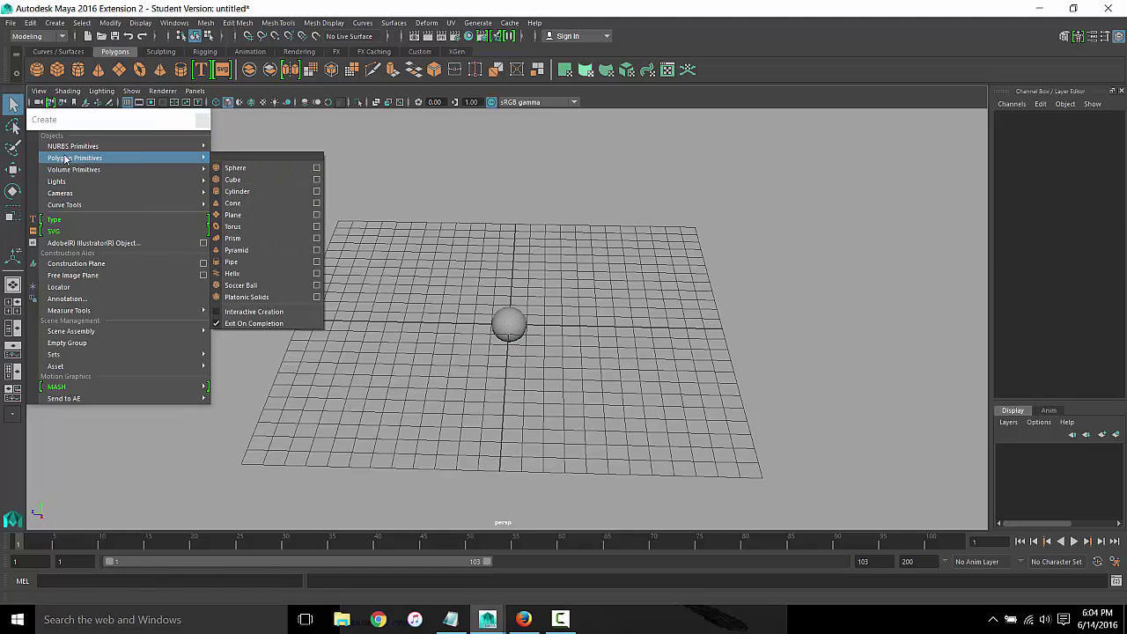
left_click(274, 276)
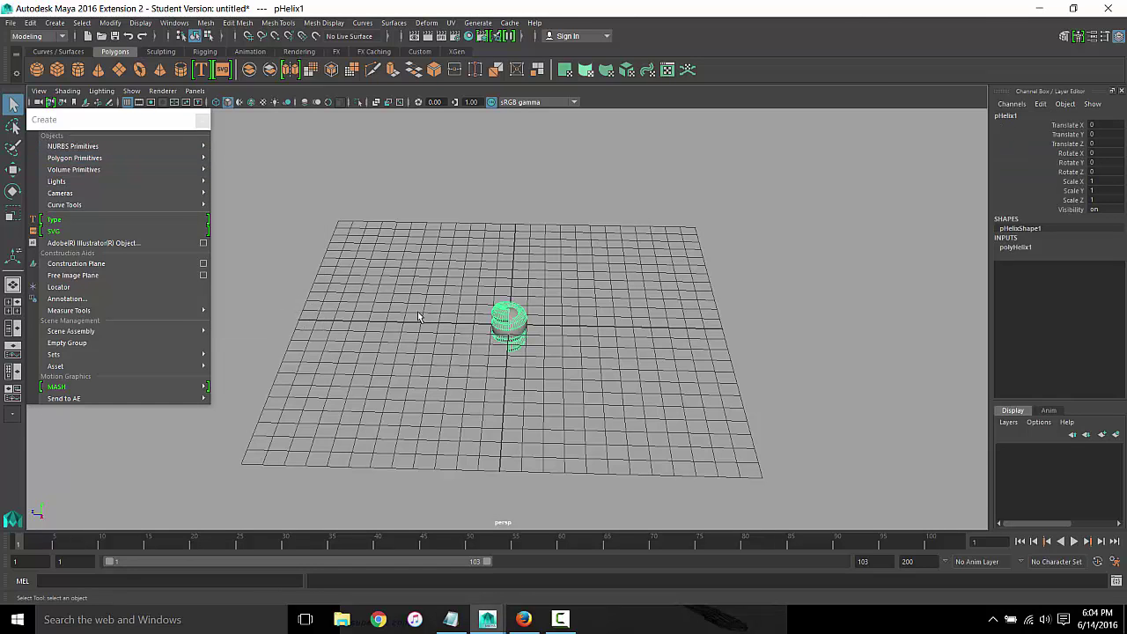
key("w")
mouse_move(453, 321)
left_mouse_down()
mouse_move(513, 313)
mouse_move(407, 323)
left_mouse_up()
left_click(513, 312)
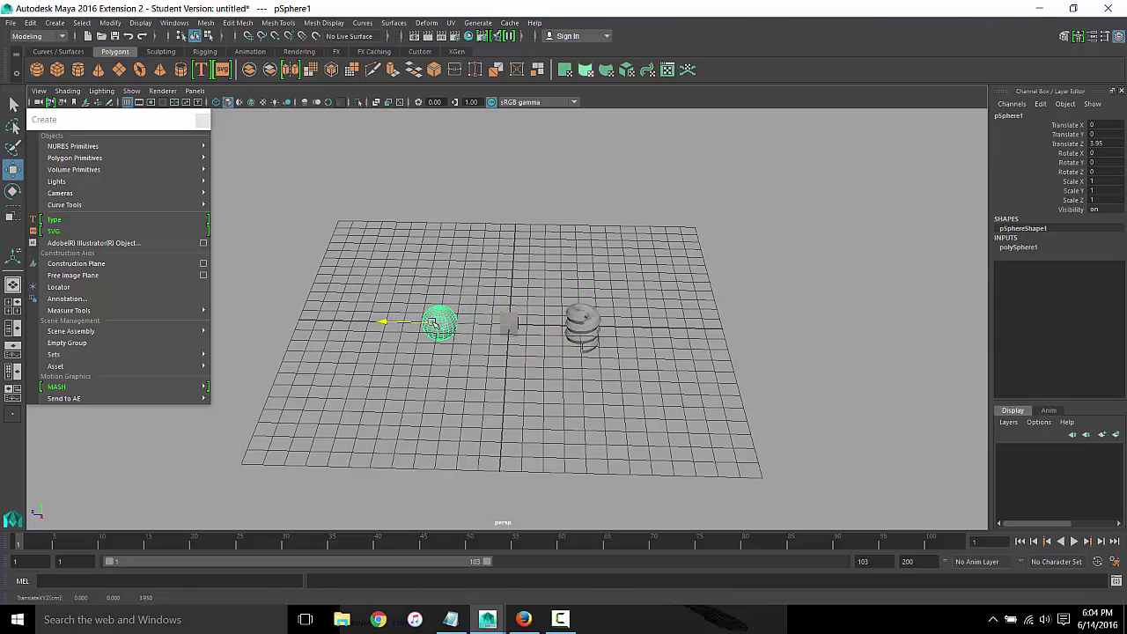
left_click(509, 319)
left_click(440, 323)
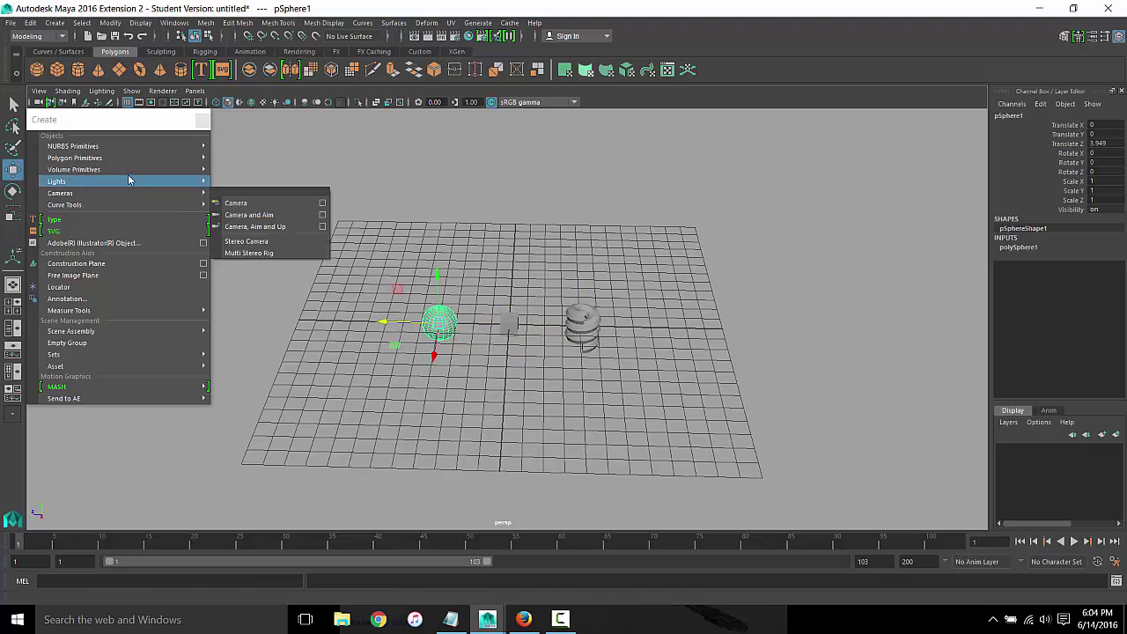
left_click(270, 285)
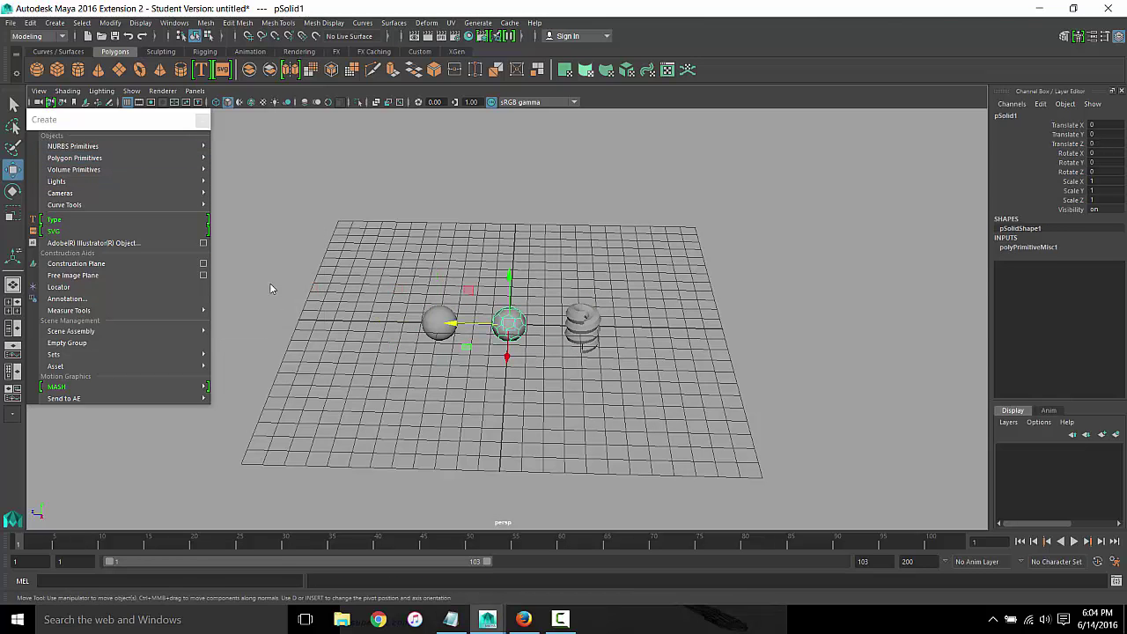
left_click_drag(458, 322, 323, 317)
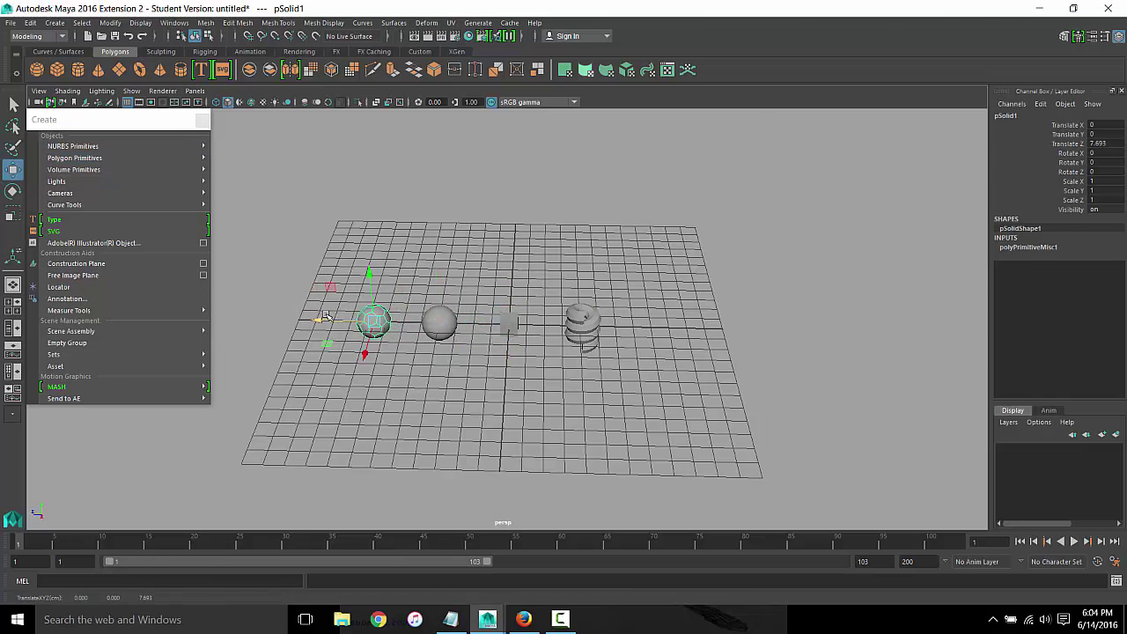
key("f")
left_click_drag(597, 336, 647, 331, "alt")
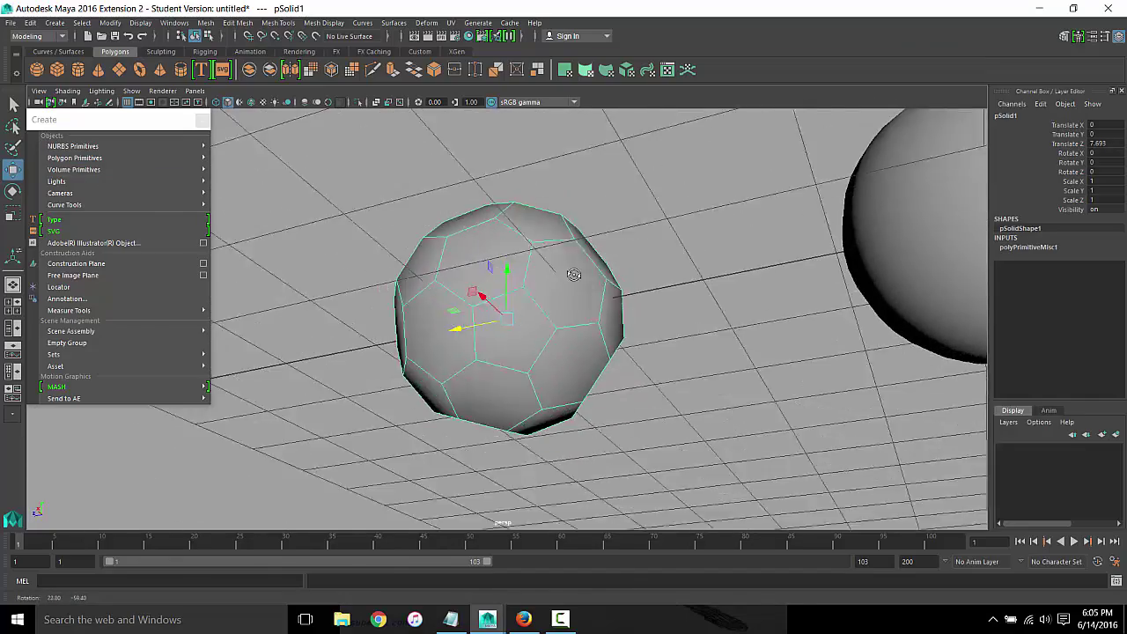
key("super")
key("super")
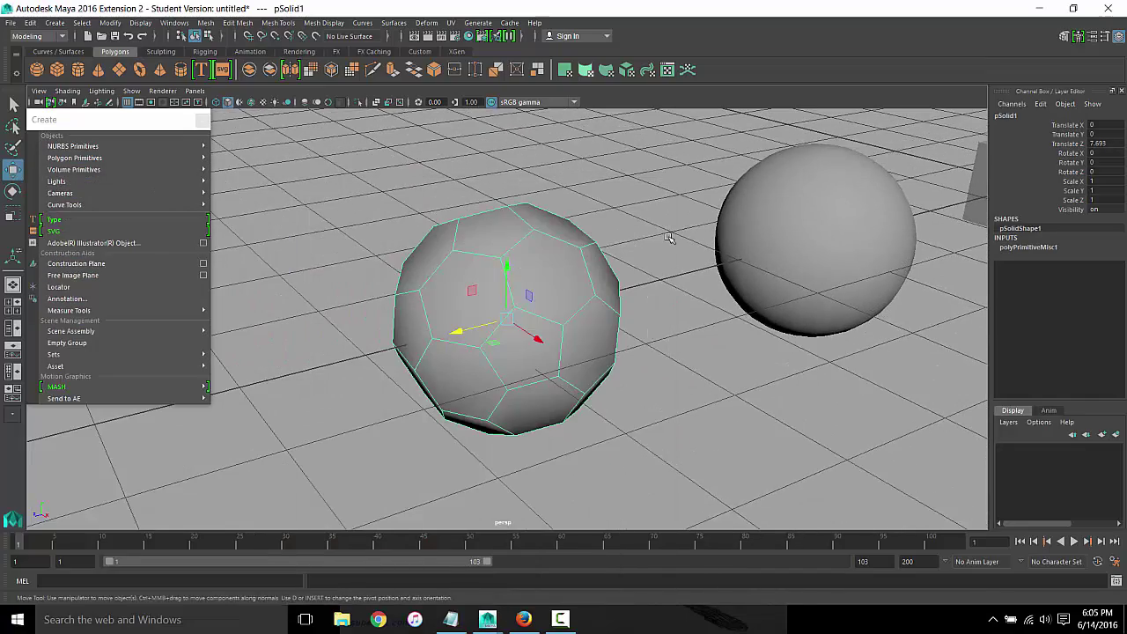
left_click(667, 241)
left_click(584, 276)
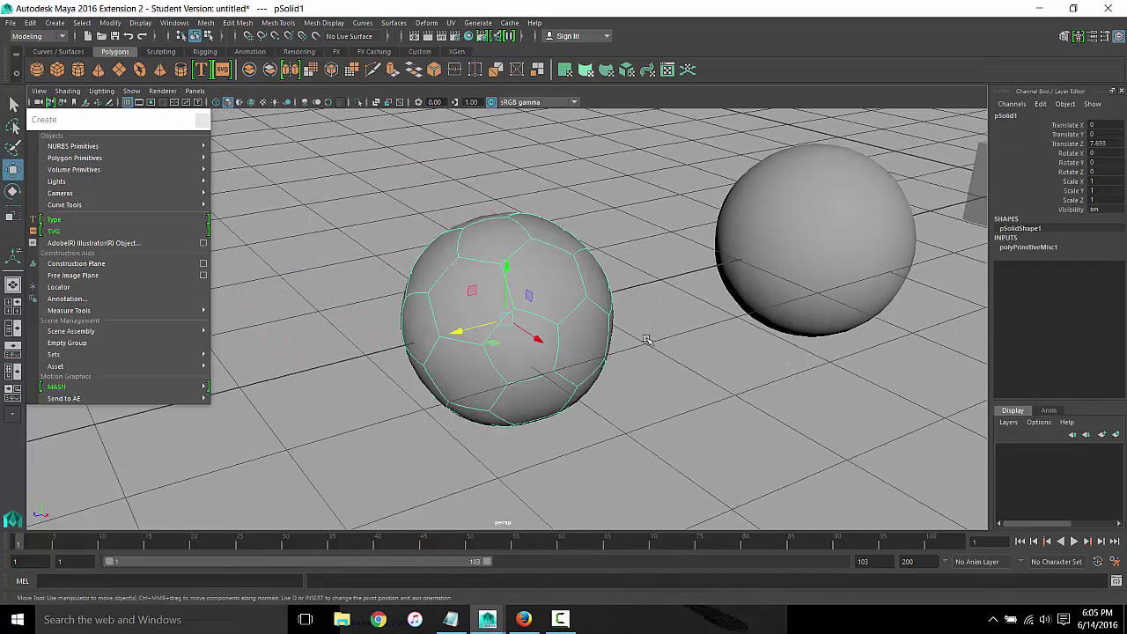
left_click_drag(666, 358, 545, 313, "alt")
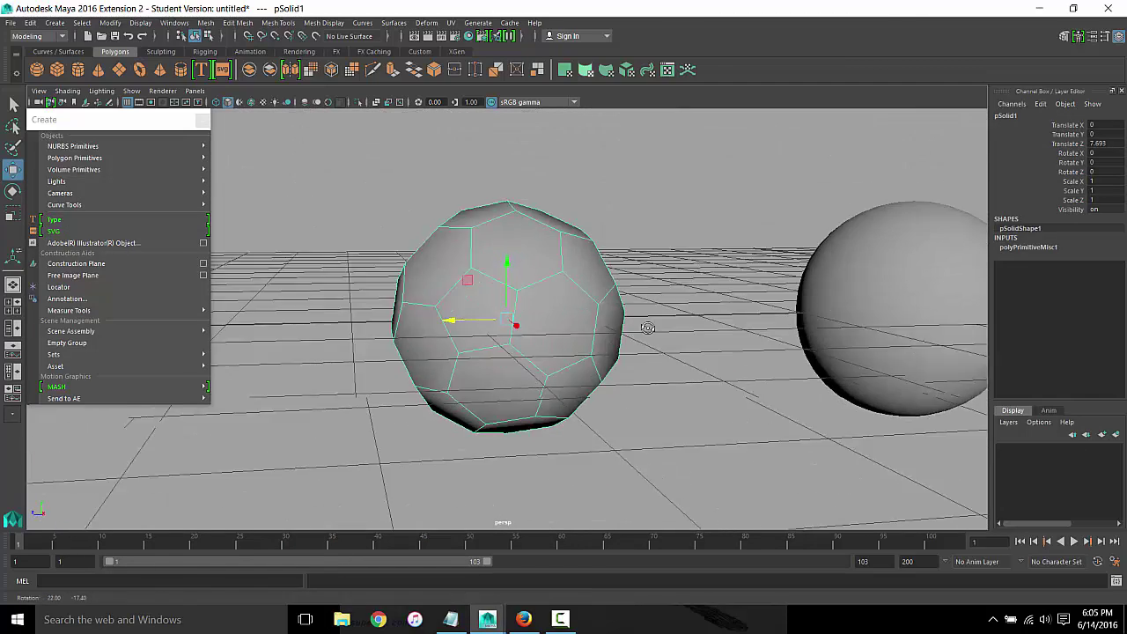
key("Delete")
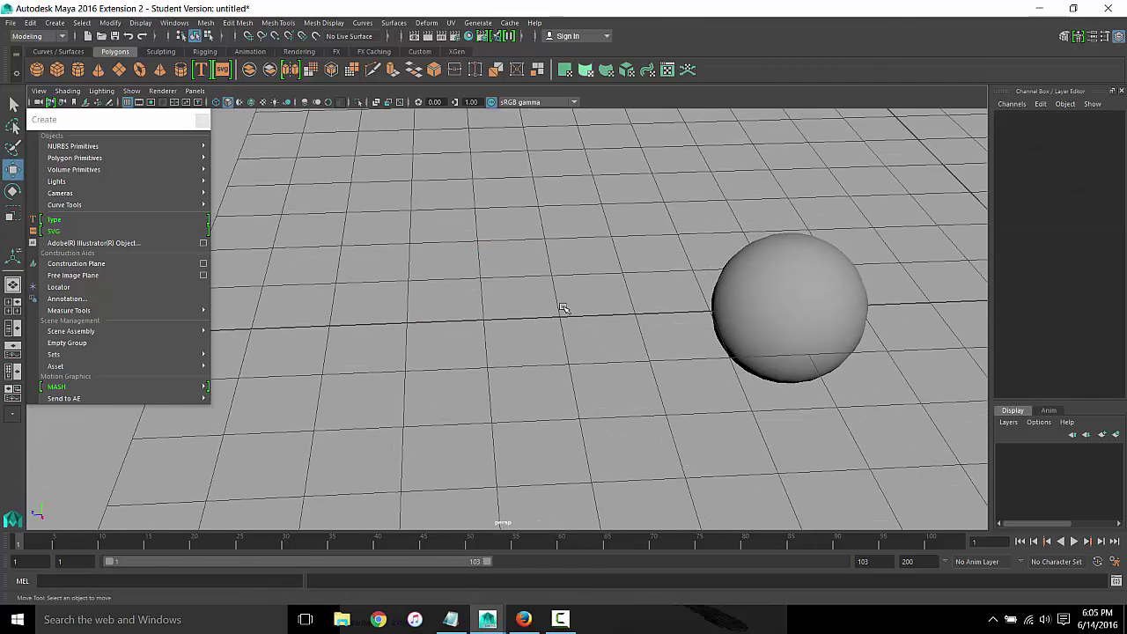
middle_click_drag(741, 345, 581, 324, "alt")
mouse_move(75, 157)
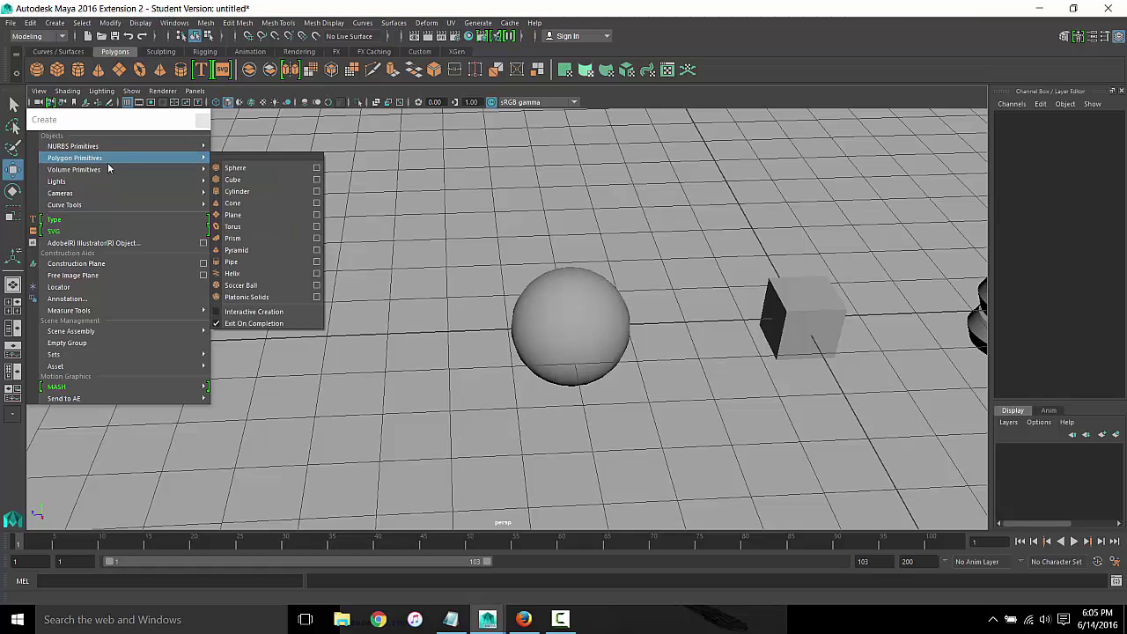
mouse_move(494, 290)
left_mouse_down("alt")
mouse_move(706, 314)
mouse_move(675, 290)
left_mouse_up("alt")
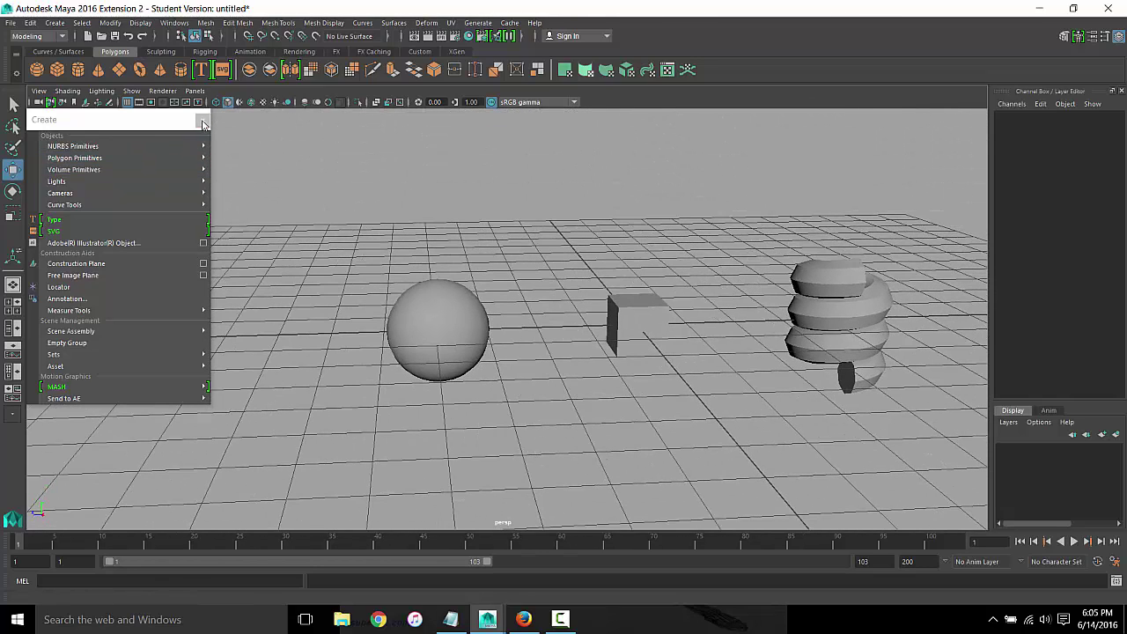
Tear off the Create menu as a floating panel, close it, and orbit around the objects
left_click(202, 119)
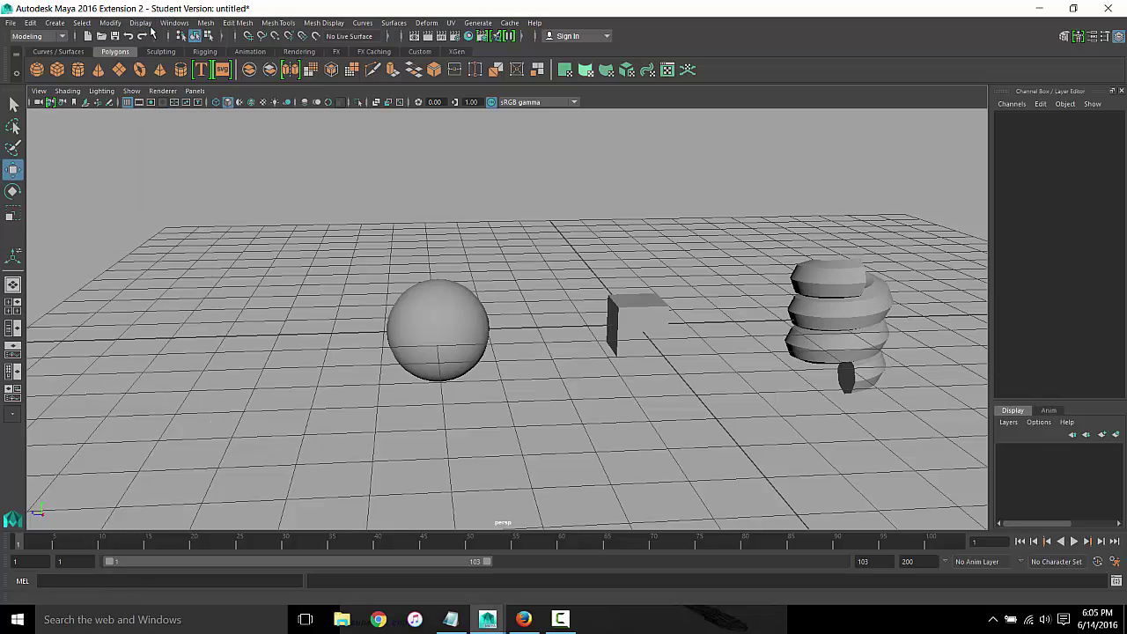
left_click(55, 22)
left_click(67, 28)
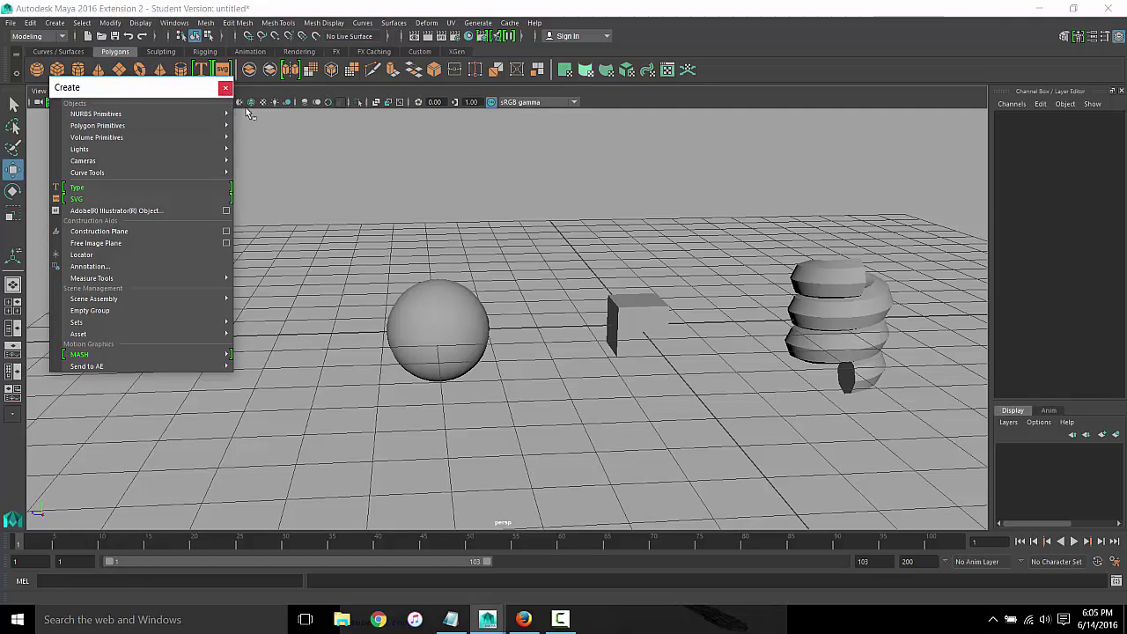
left_click(225, 89)
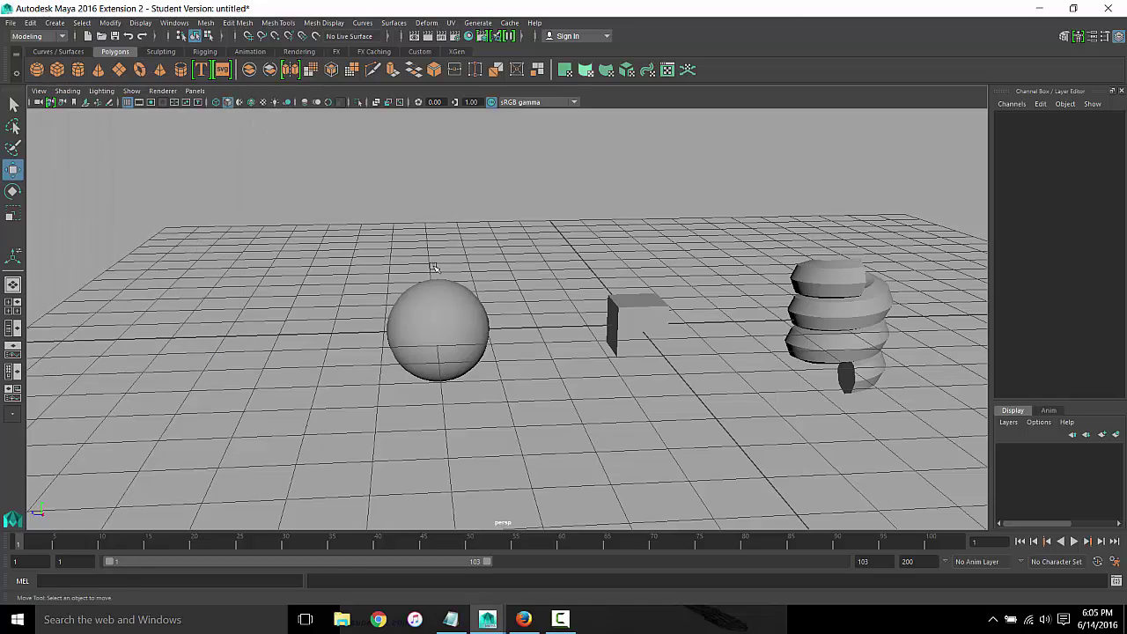
left_click_drag(529, 278, 863, 222, "alt")
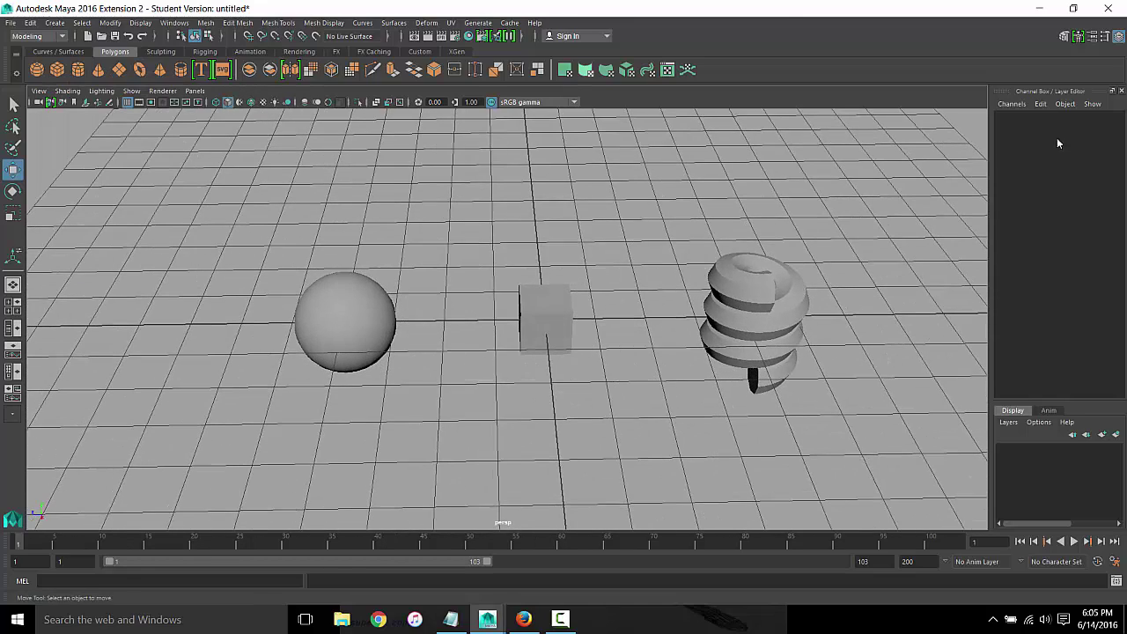
Select the sphere and reset its Translate Z to 0
left_click(363, 310)
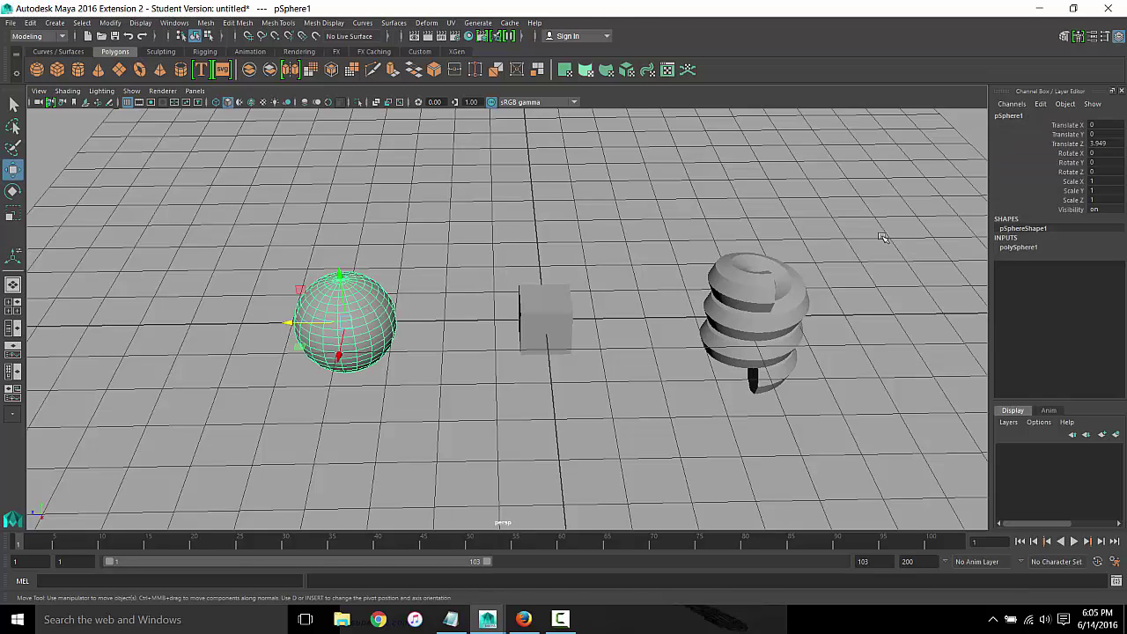
double_click(1101, 144)
left_click(401, 359)
left_click(374, 343)
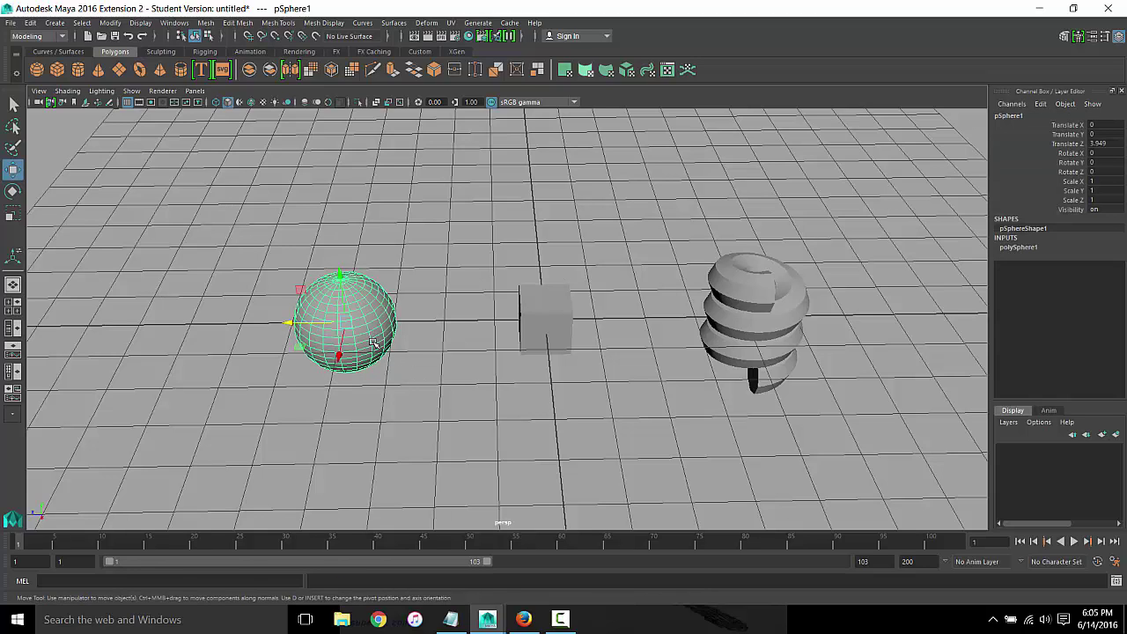
Repeat the last creation with G, then undo to remove the extra soccer-ball solid
left_click(426, 324)
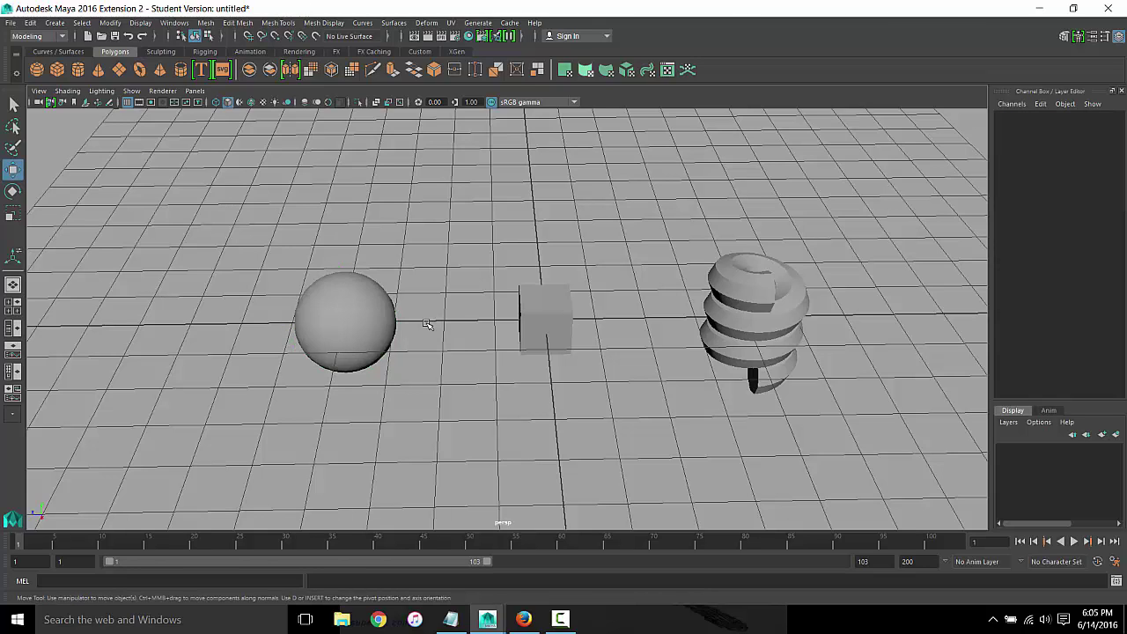
key("g")
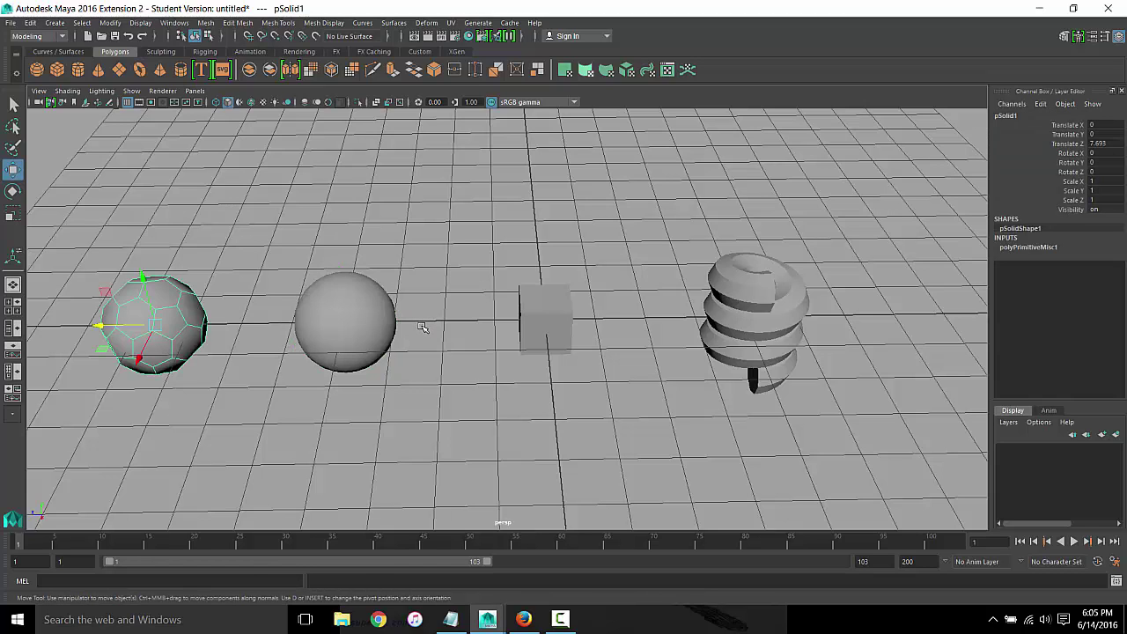
key("ctrl+z")
key("ctrl+z")
key("ctrl+z")
key("ctrl+z")
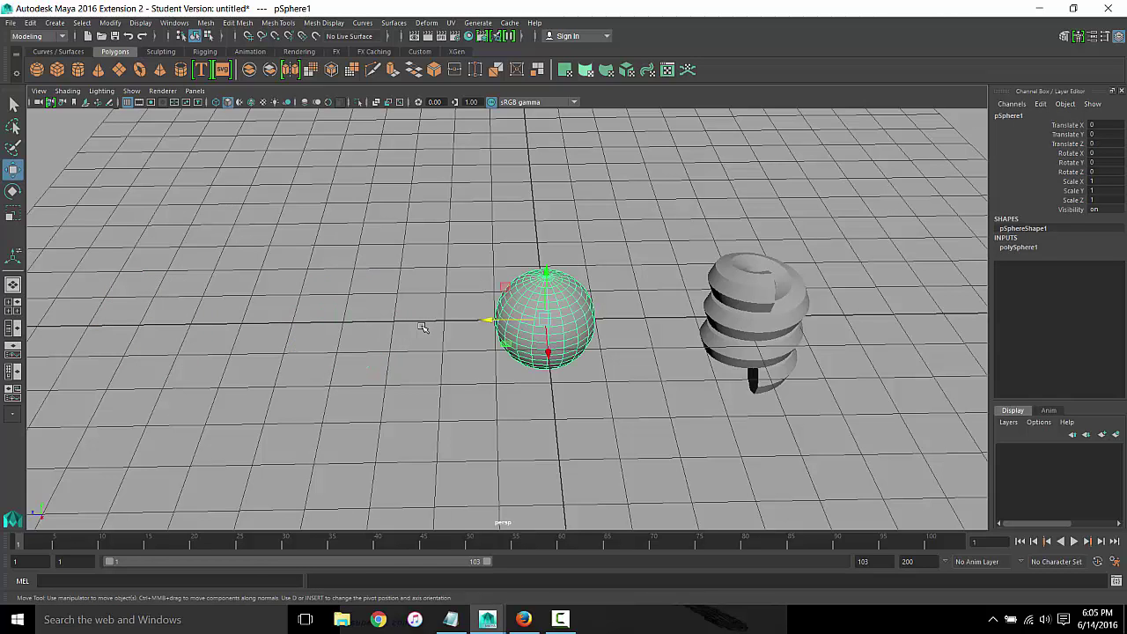
key("ctrl+z")
key("ctrl+z")
key("ctrl+z")
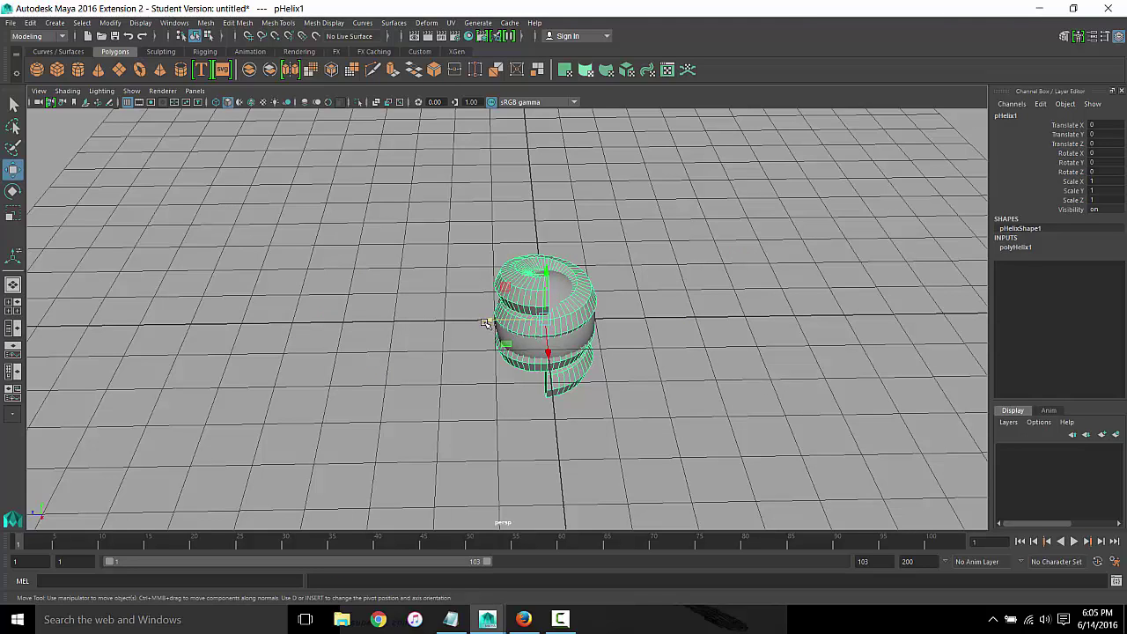
Frame the helix, zoom out, and trial a free Move of the helix before undoing it
key("q")
key("f")
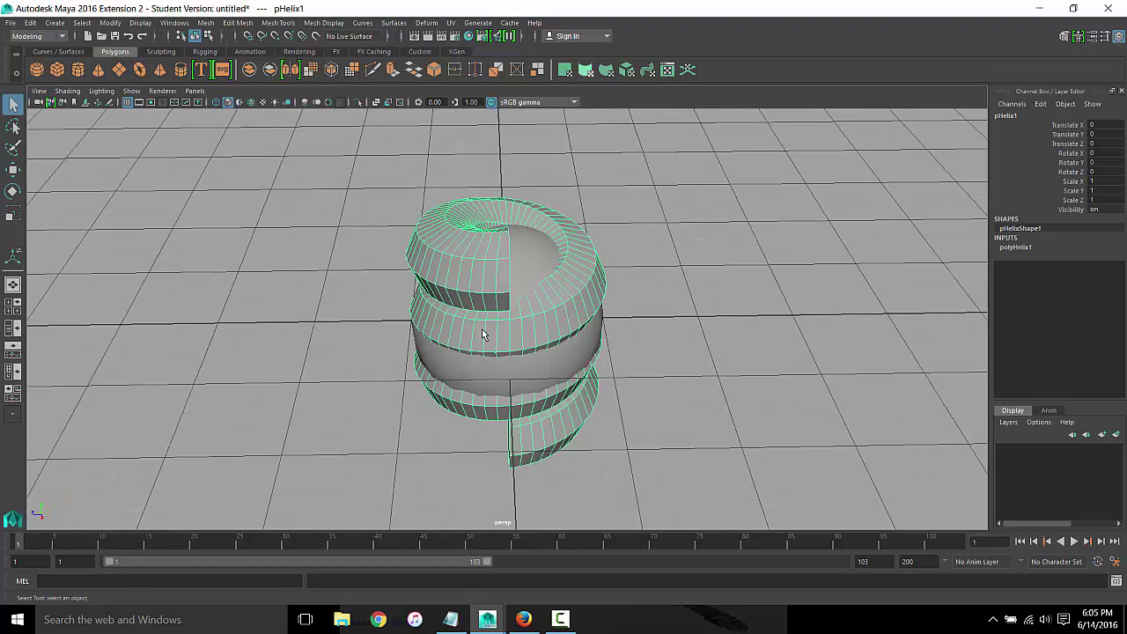
scroll(503, 330, "down", 3)
scroll(504, 330, "down", 2)
key("w")
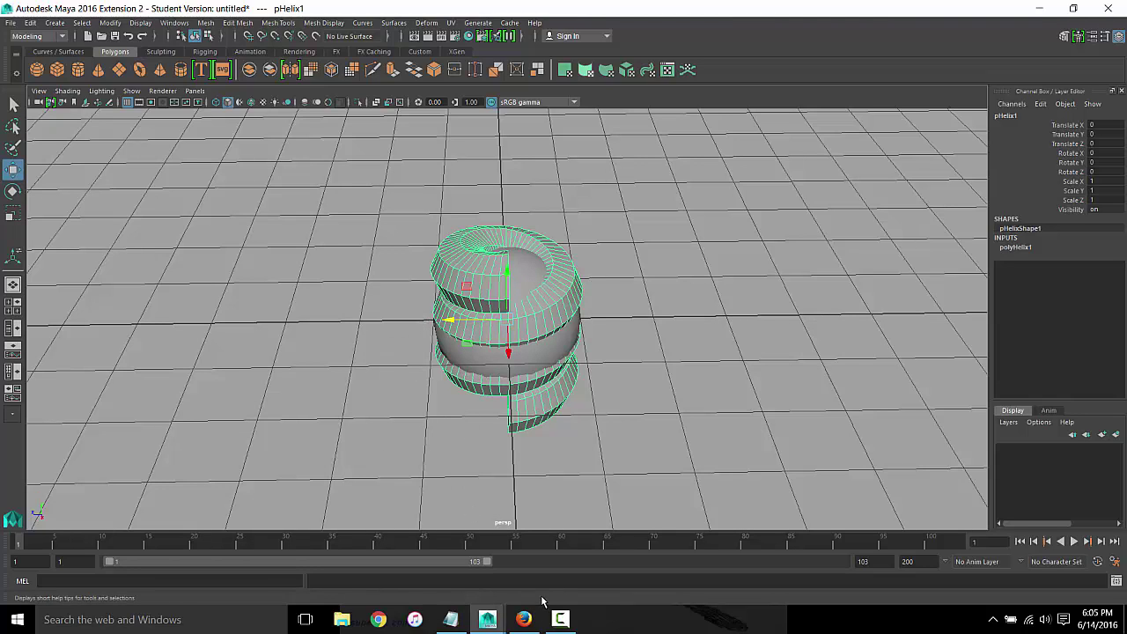
left_click(501, 322)
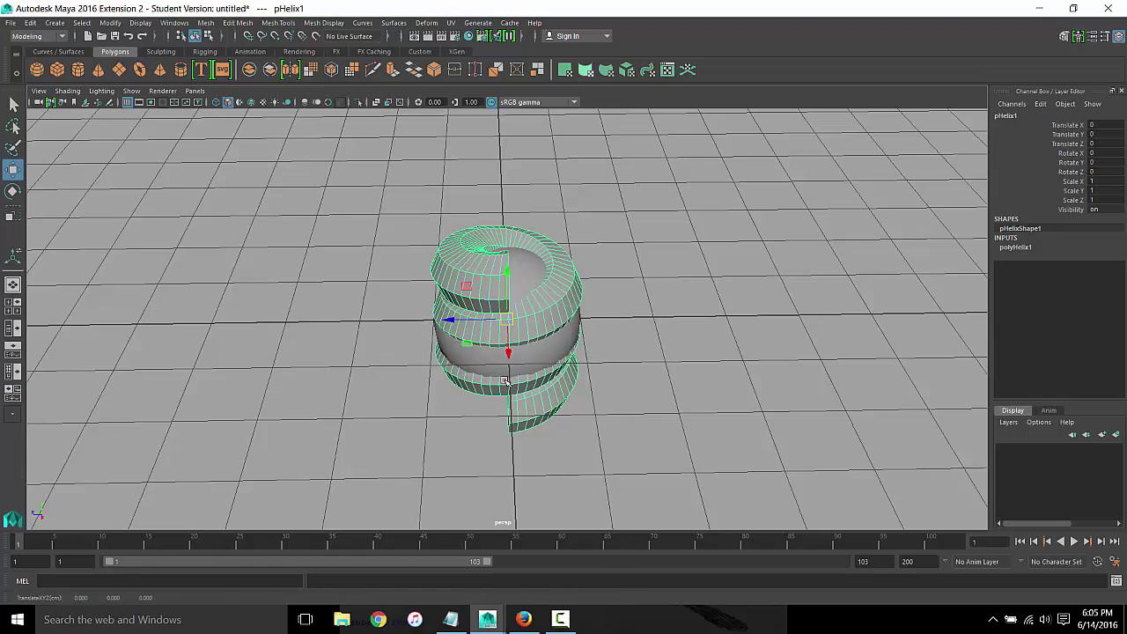
middle_click_drag(619, 308, 665, 293)
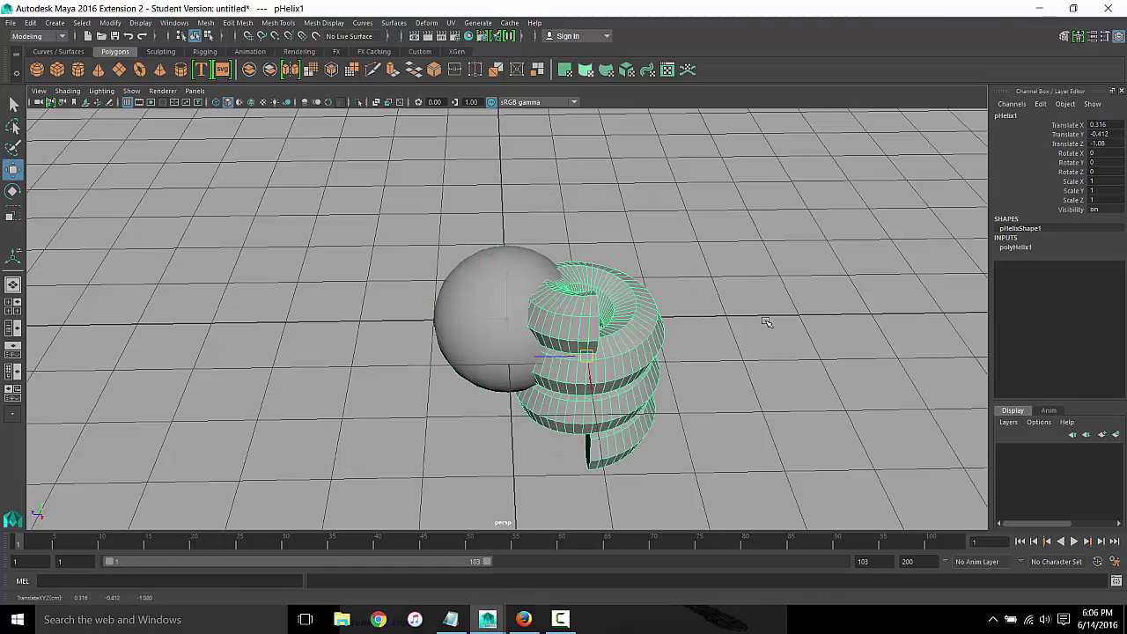
key("ctrl+z")
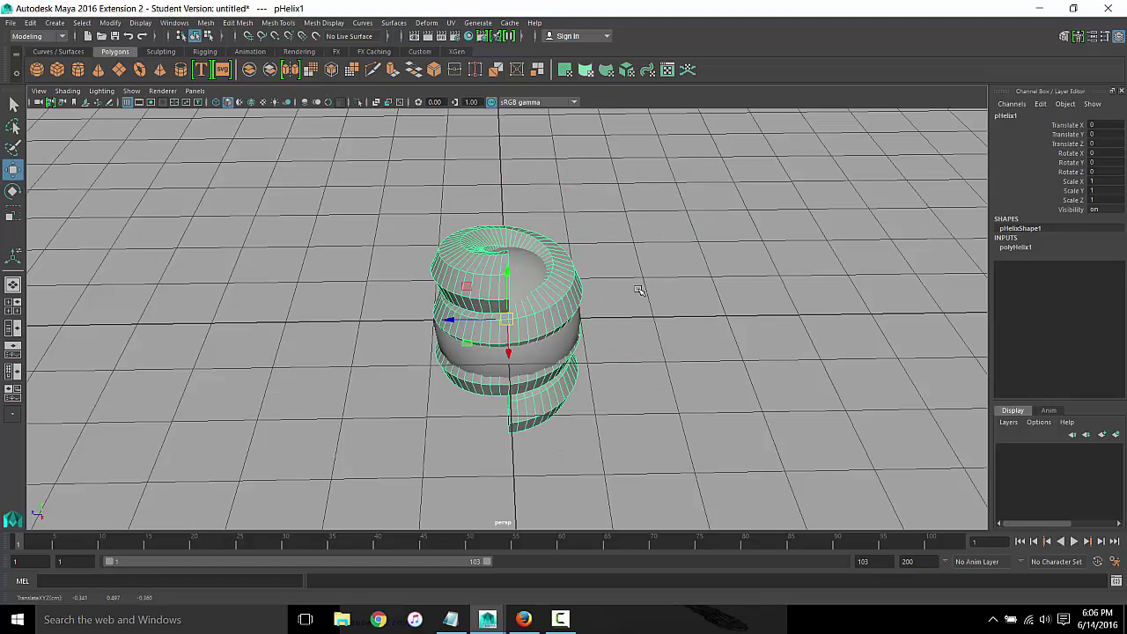
Slide the helix along Z away from the sphere and set its Translate Z to -4
middle_click_drag(643, 320, 748, 297, "alt")
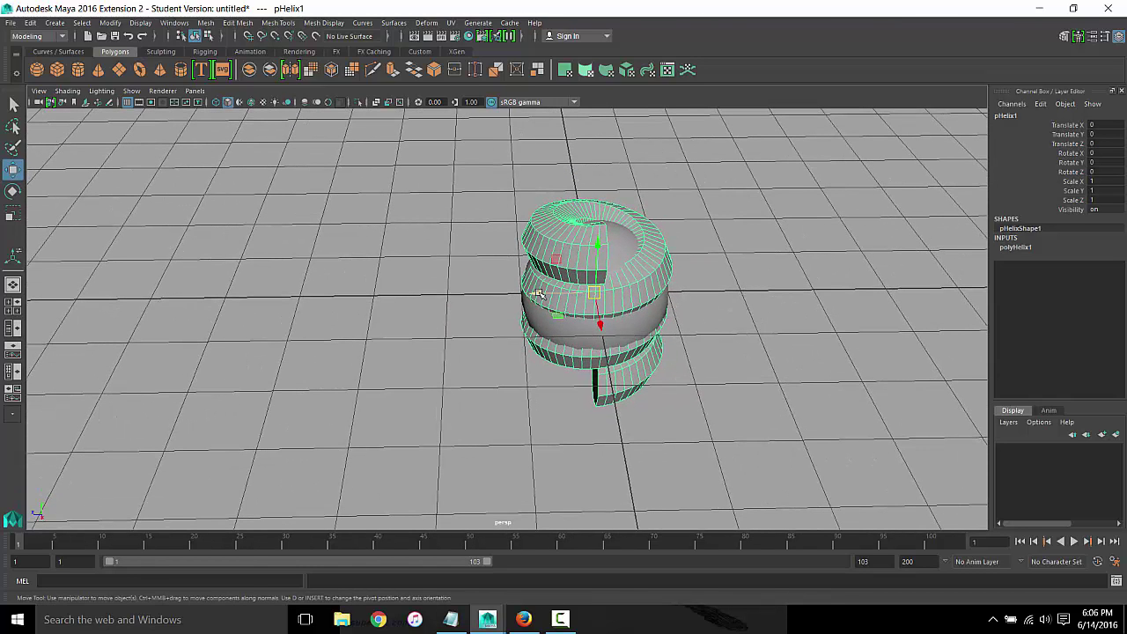
left_click_drag(539, 294, 825, 289)
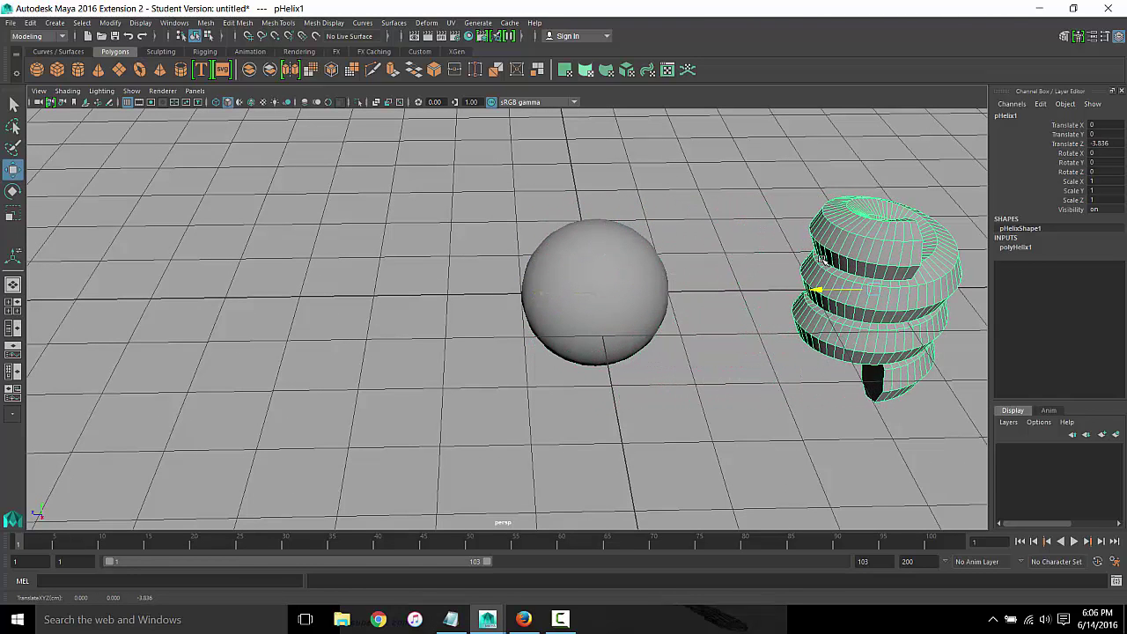
left_click_drag(825, 290, 799, 291)
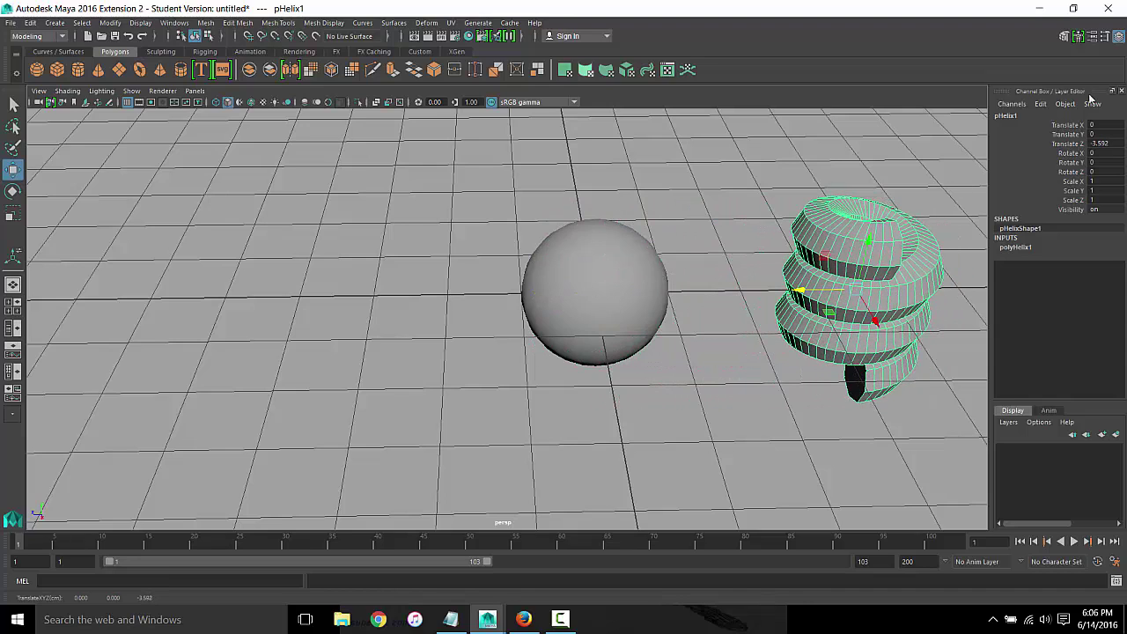
left_click(1099, 144)
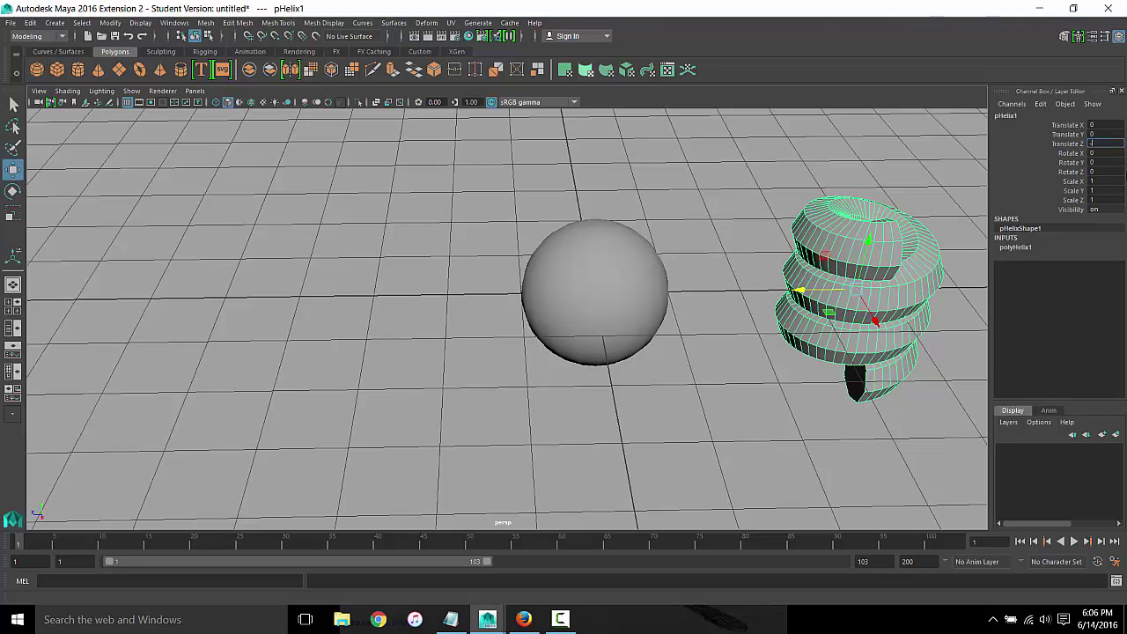
type("4")
key("Return")
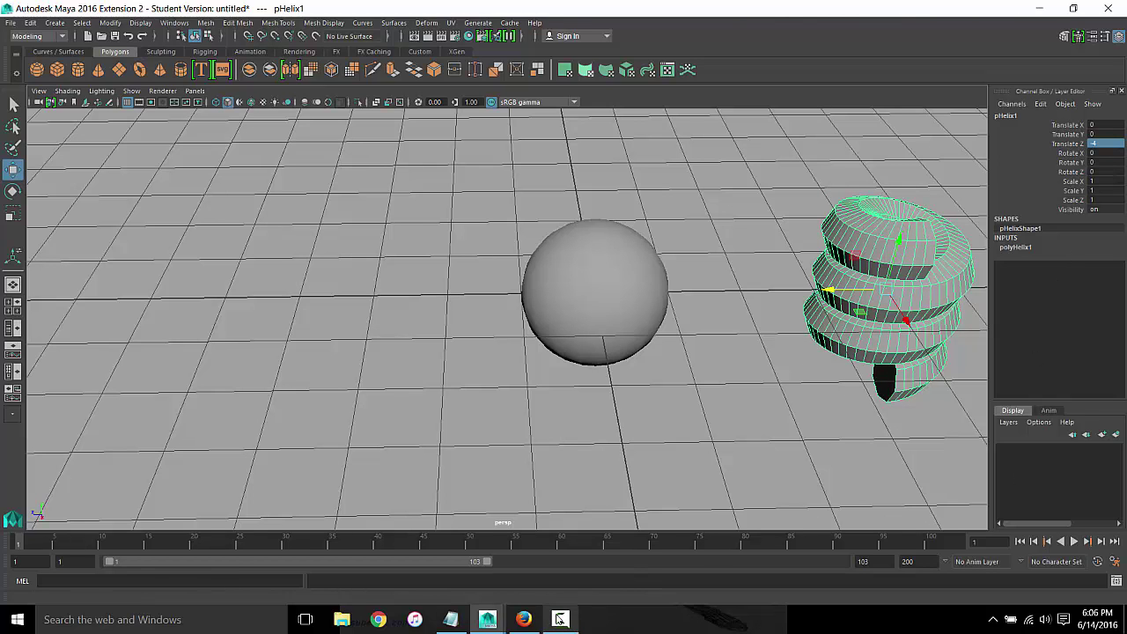
left_click(524, 620)
Search 'zoomit' in a new tab, open the Sysinternals page, and download ZoomIt.zip
left_click(178, 11)
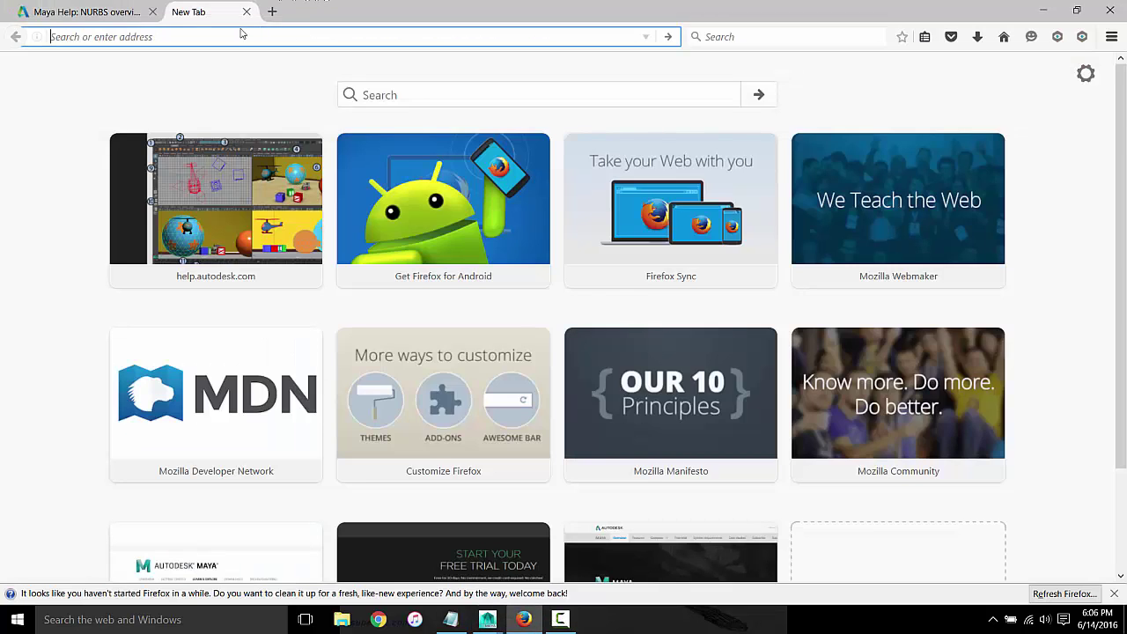
type("zoomit")
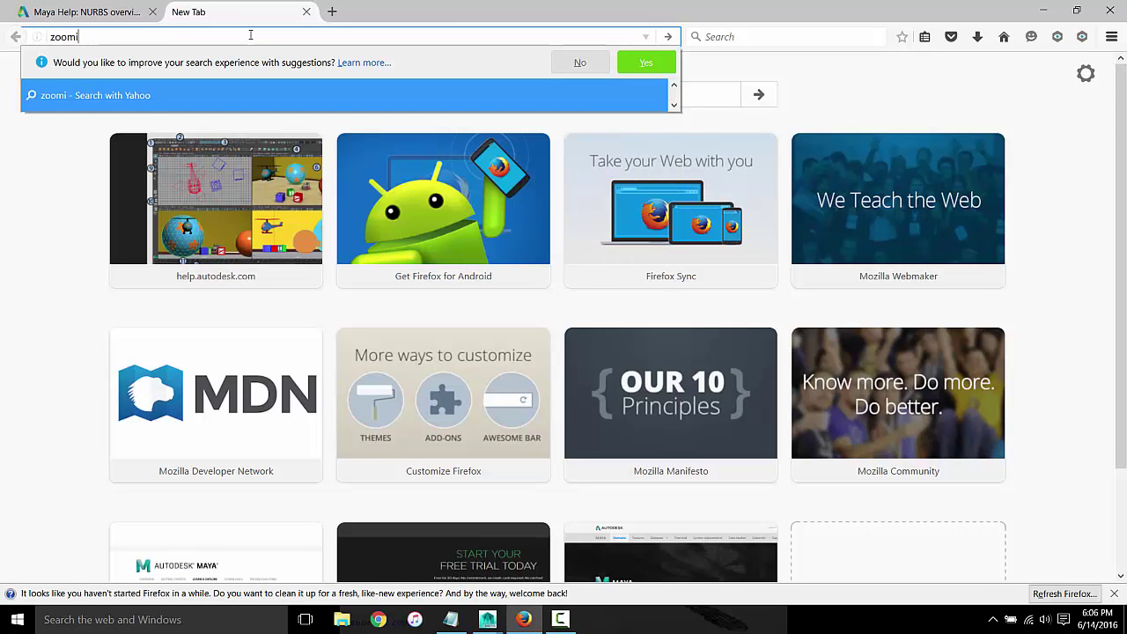
key("Return")
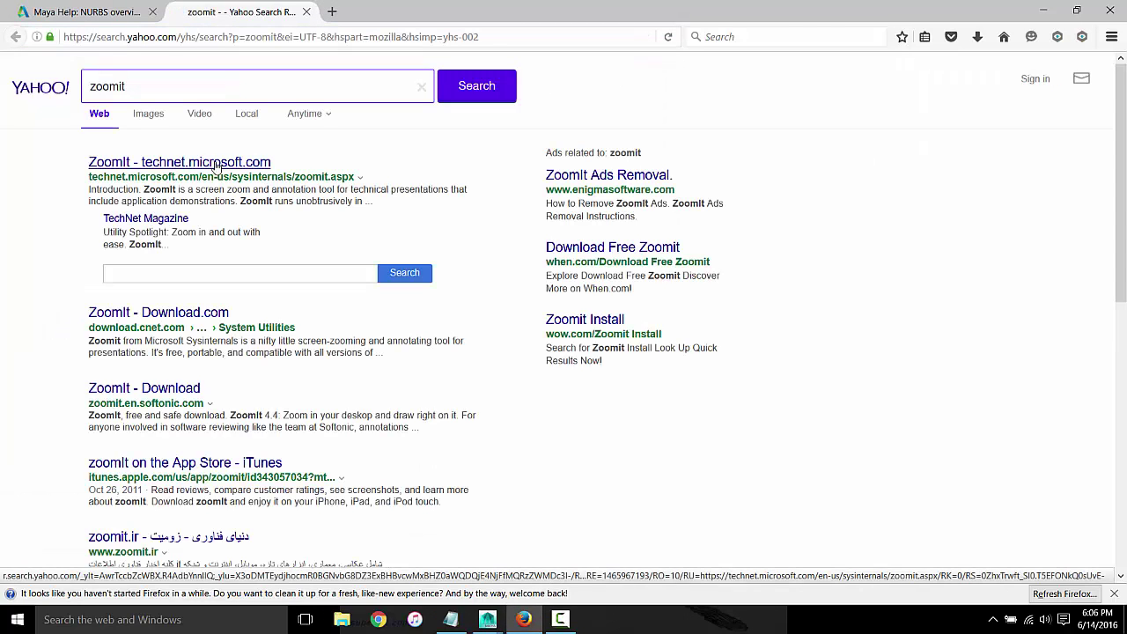
left_click(216, 168)
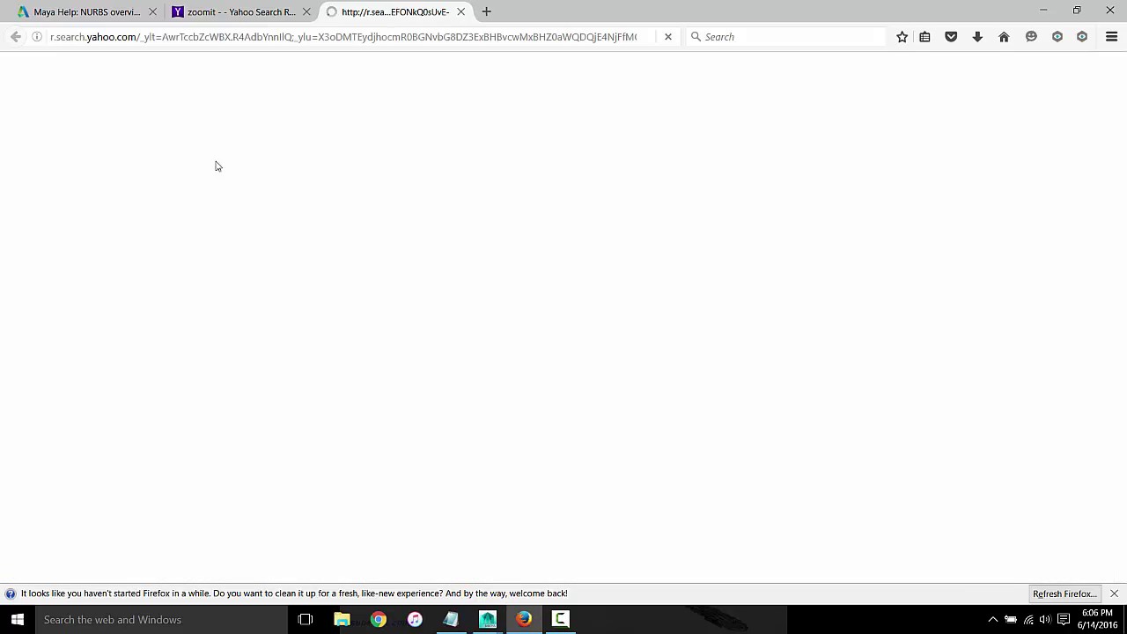
left_click(306, 12)
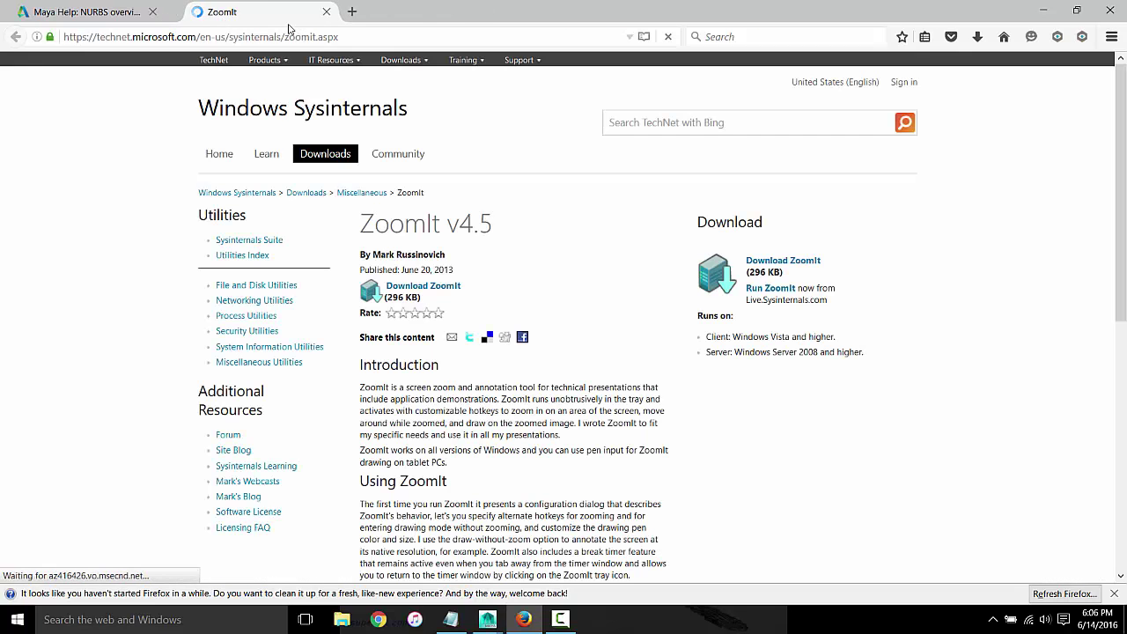
left_click(420, 292)
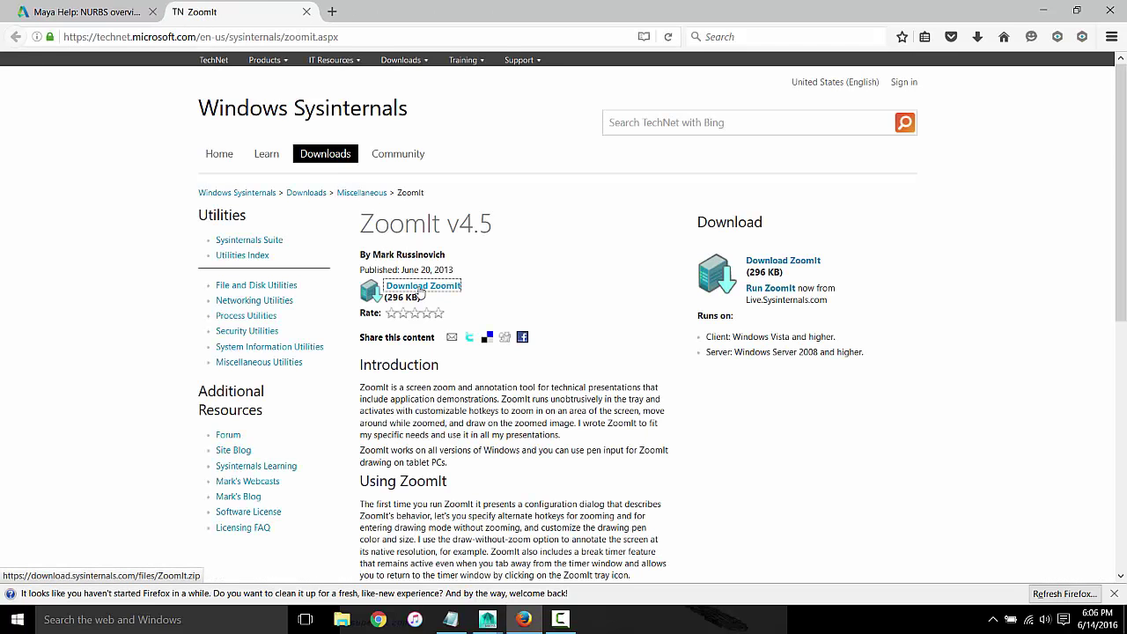
left_click(619, 447)
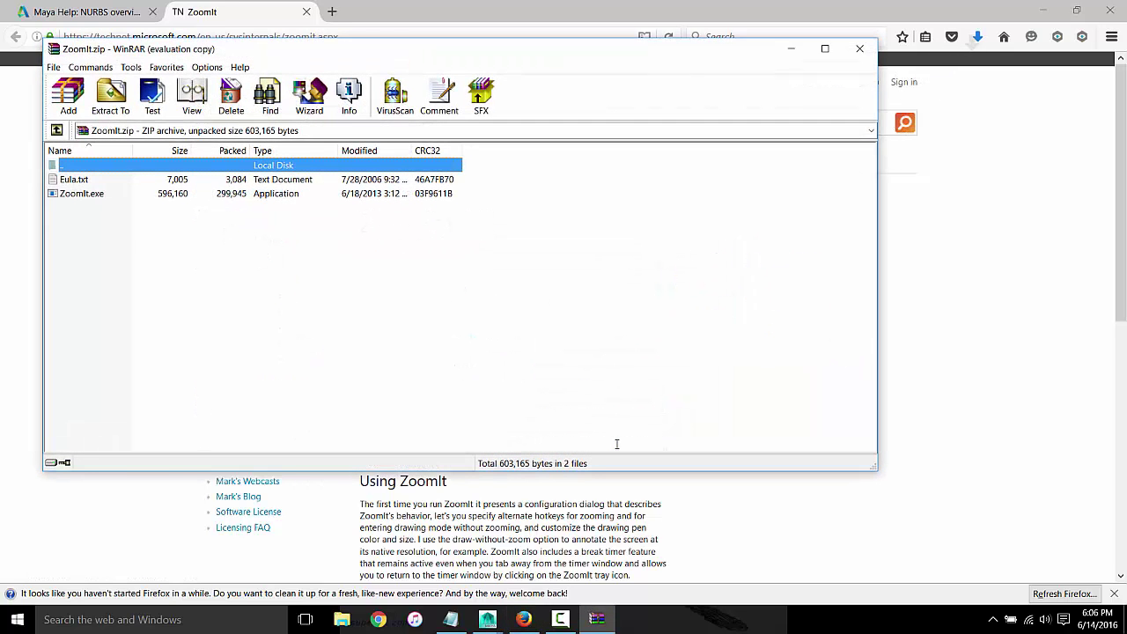
Run ZoomIt.exe from the archive, accept licence and default settings, then close WinRAR and the ZoomIt tab
left_click(67, 195)
double_click(67, 196)
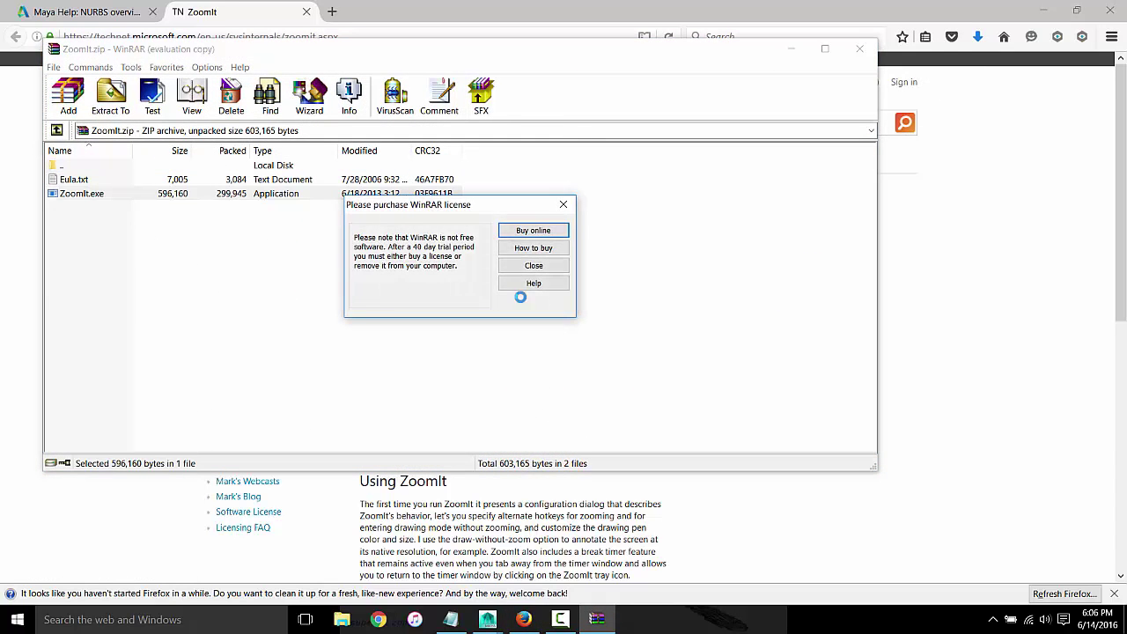
left_click(656, 405)
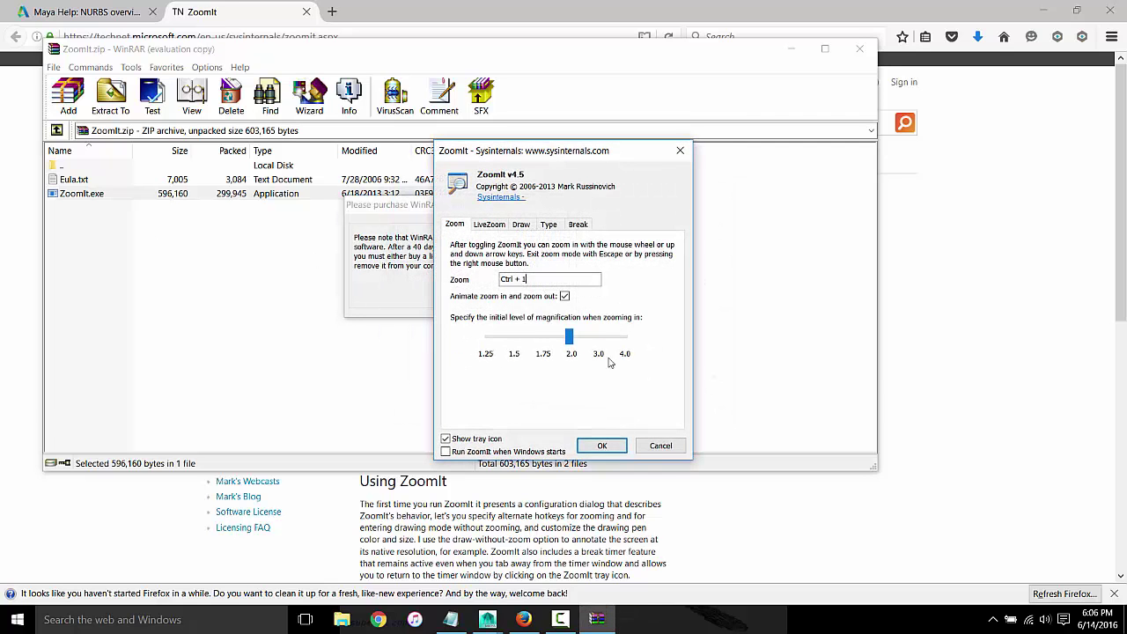
left_click(614, 441)
left_click(548, 267)
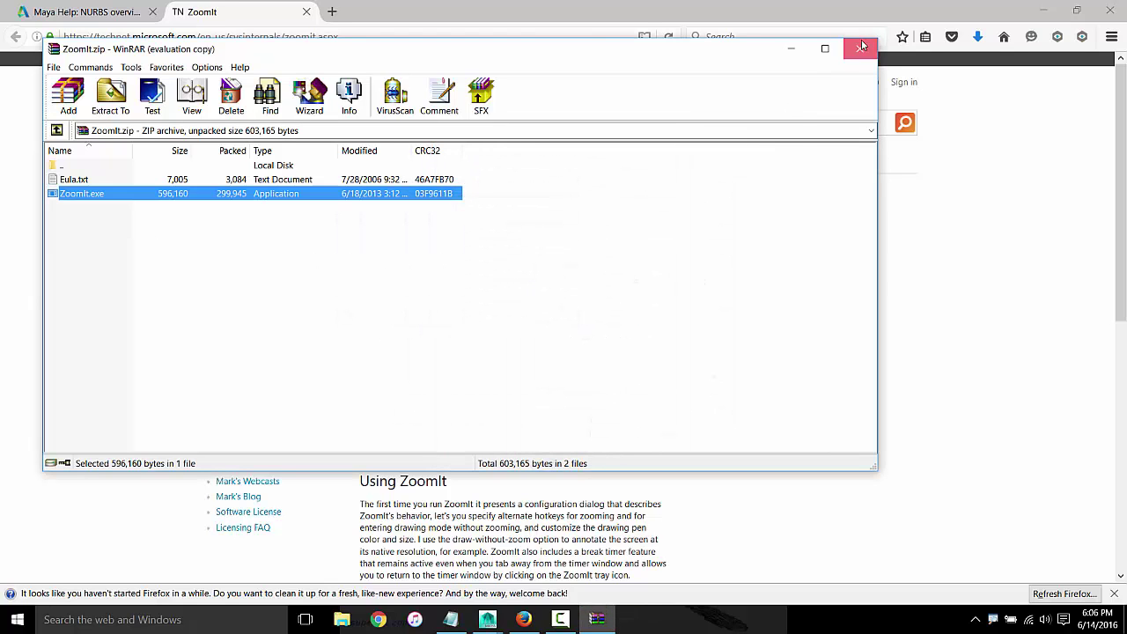
left_click(861, 46)
left_click(306, 13)
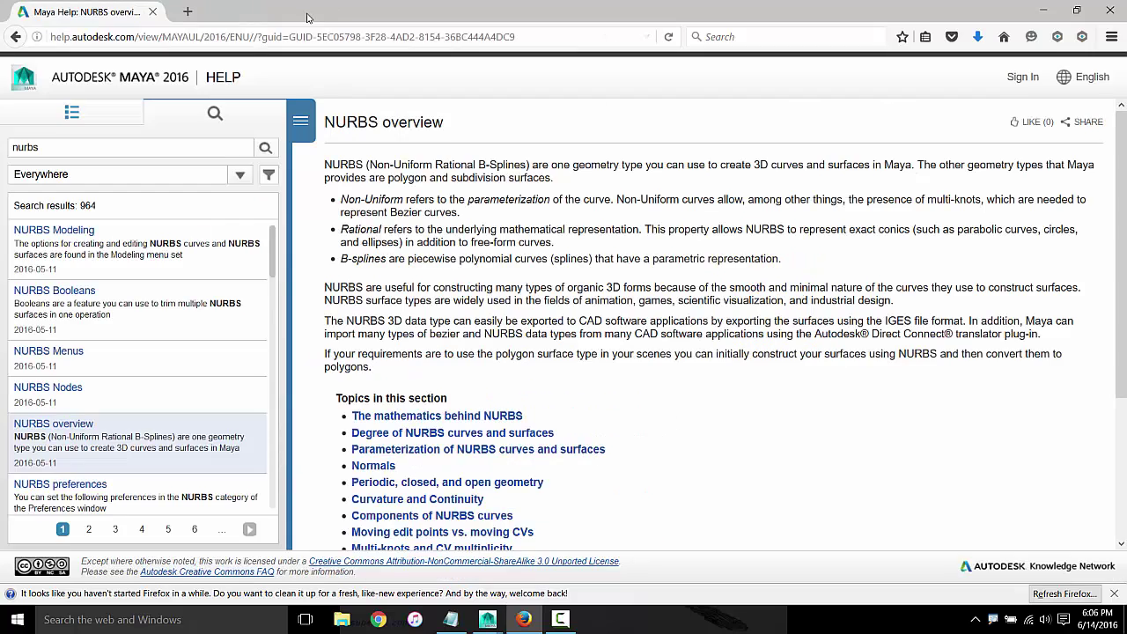
mouse_move(487, 619)
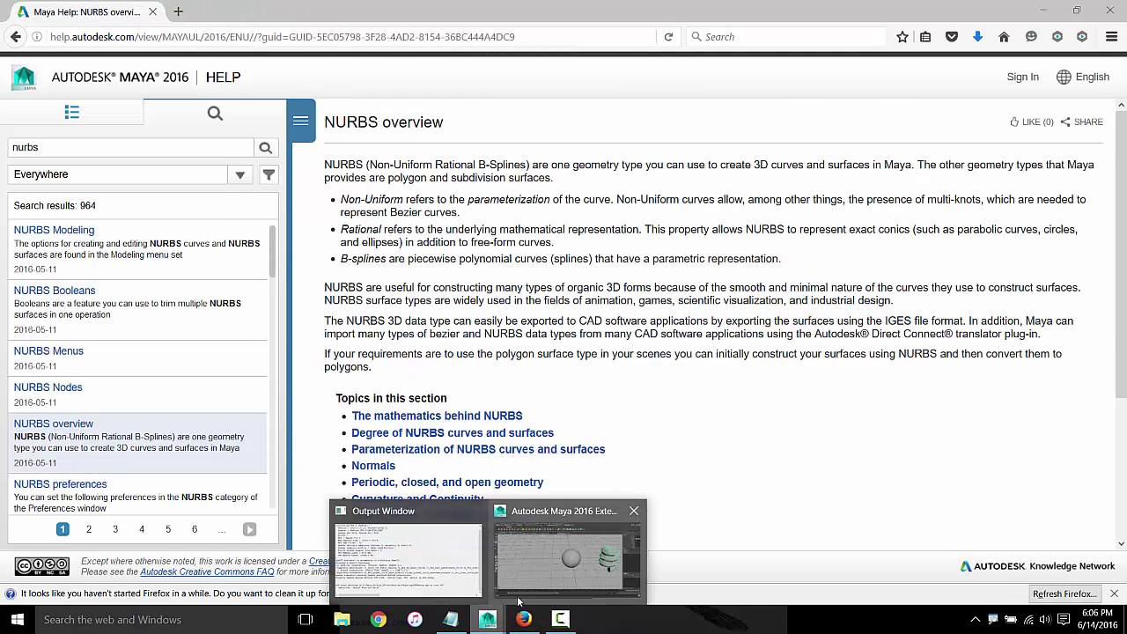
left_click(568, 552)
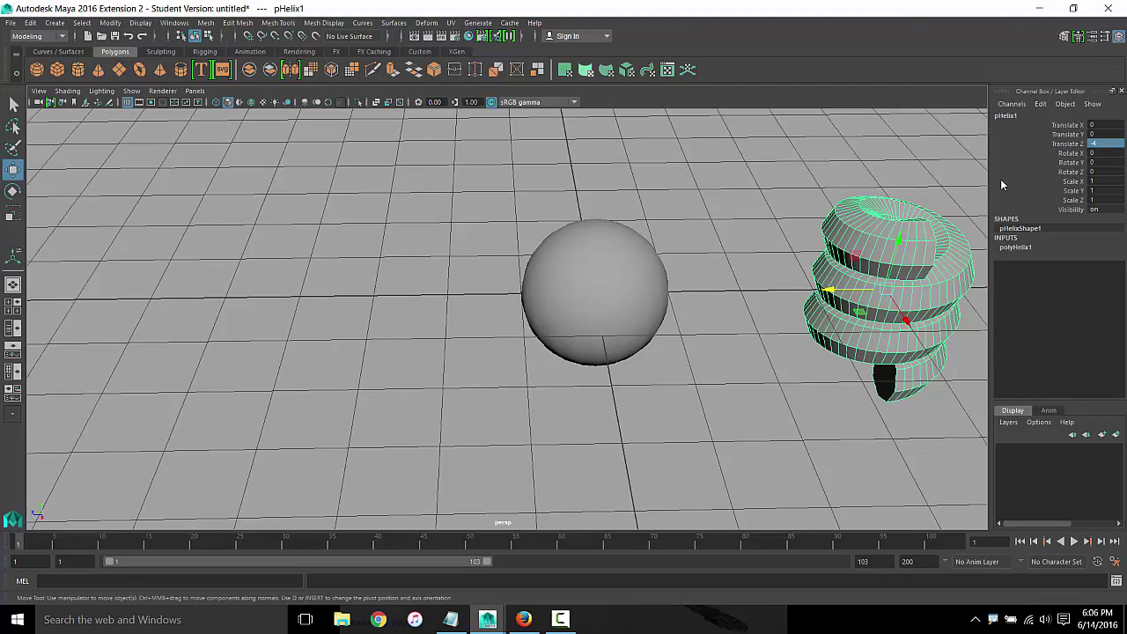
Magnify and annotate the Channel Box's Translate Z value with ZoomIt
key("ctrl+1")
left_click_drag(1044, 146, 1119, 170, "ctrl")
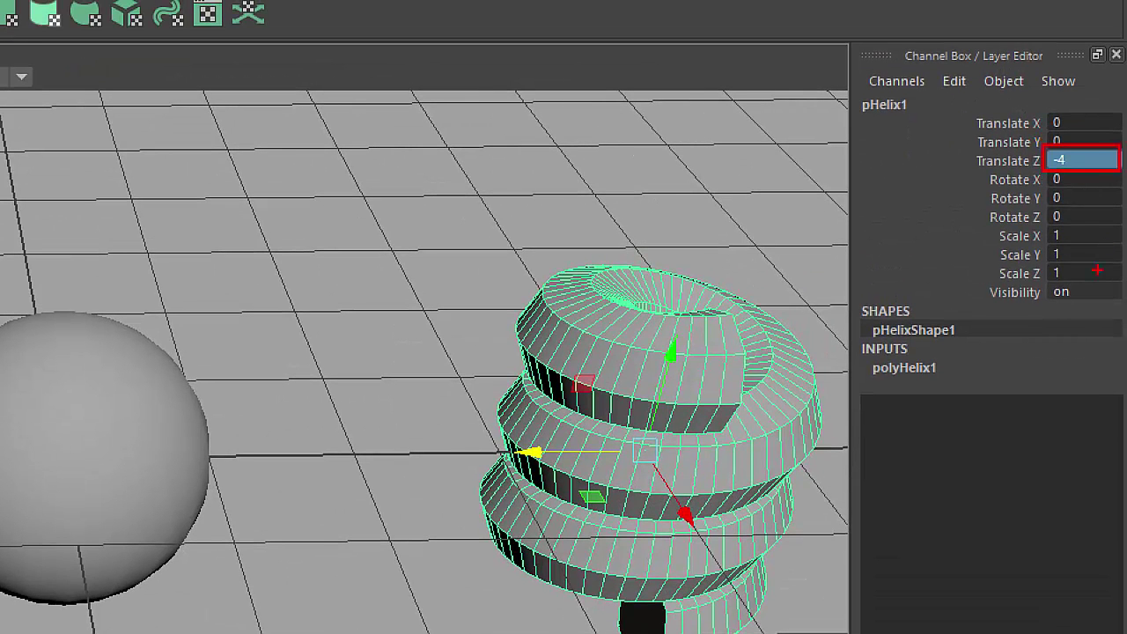
left_click_drag(1065, 149, 982, 113, "ctrl+shift")
key("Escape")
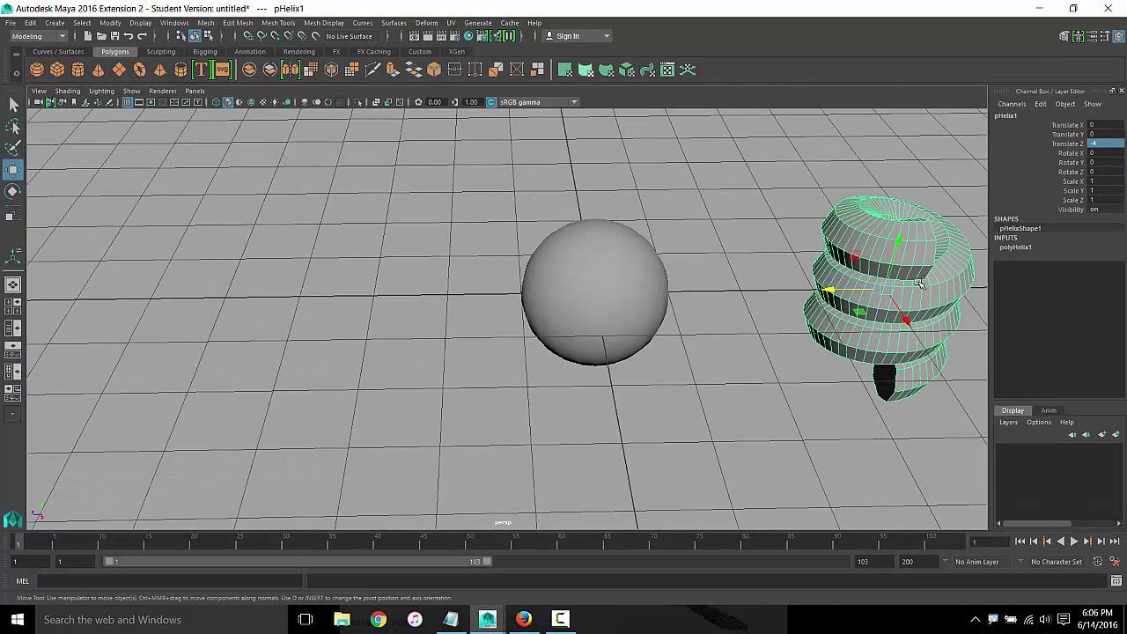
Select the sphere and set its Translate Z to 4
left_click(647, 278)
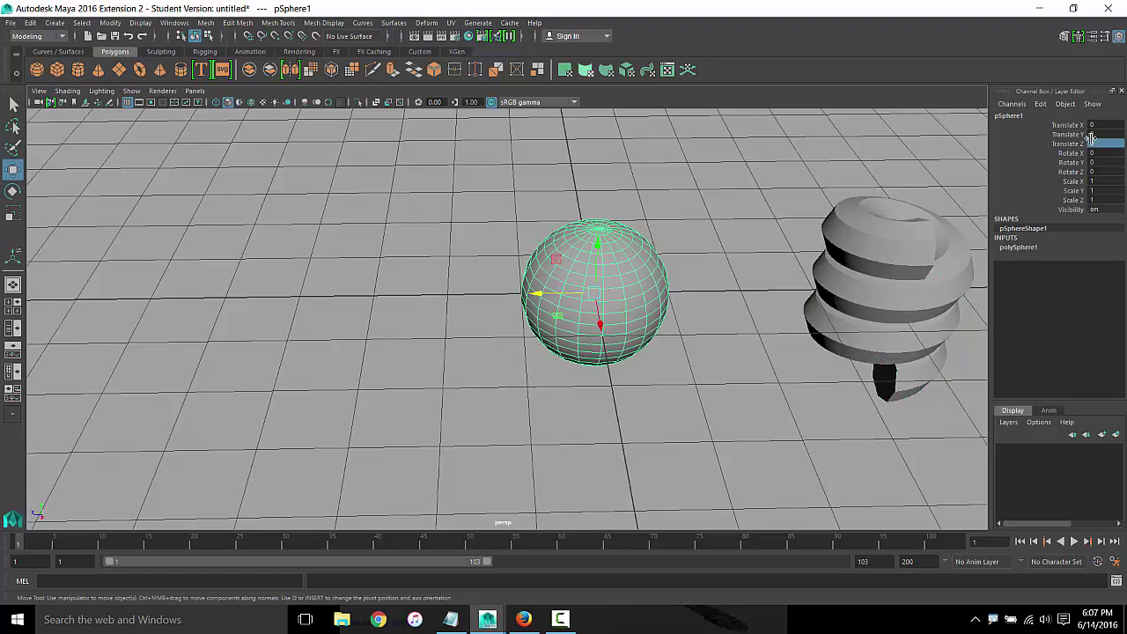
left_click(1096, 145)
type("4")
key("Return")
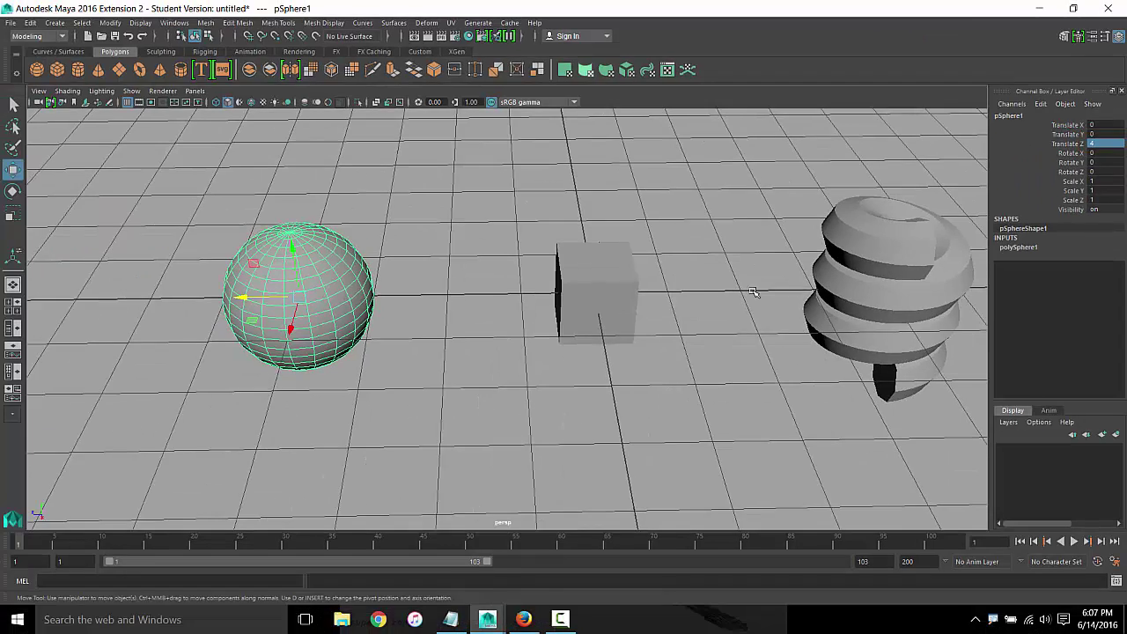
Click through the cube, sphere and helix, then orbit and pan so all three are in view
left_click(647, 300)
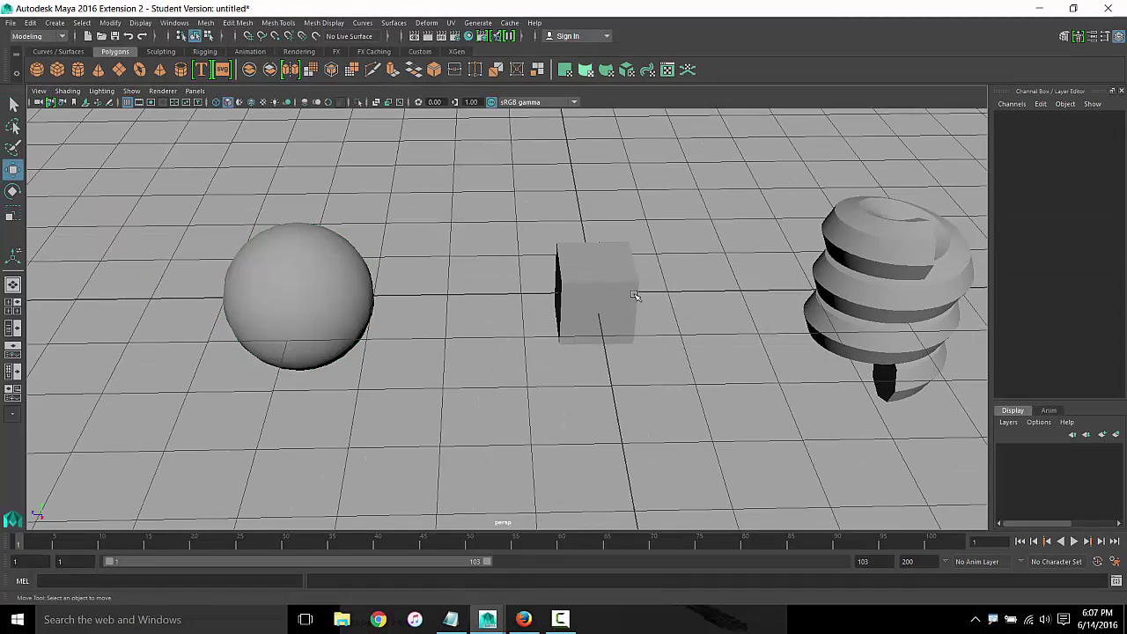
left_click(609, 280)
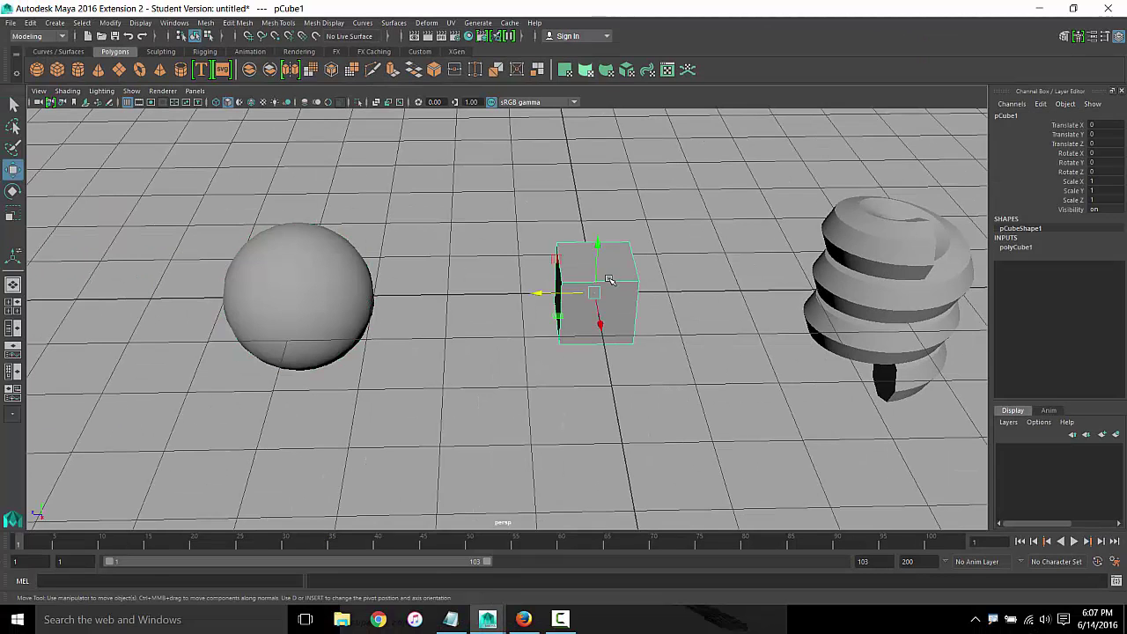
left_click(300, 299)
left_click(876, 238)
left_click(594, 293)
mouse_move(613, 370)
left_mouse_down("alt")
mouse_move(493, 393)
mouse_move(558, 374)
left_mouse_up("alt")
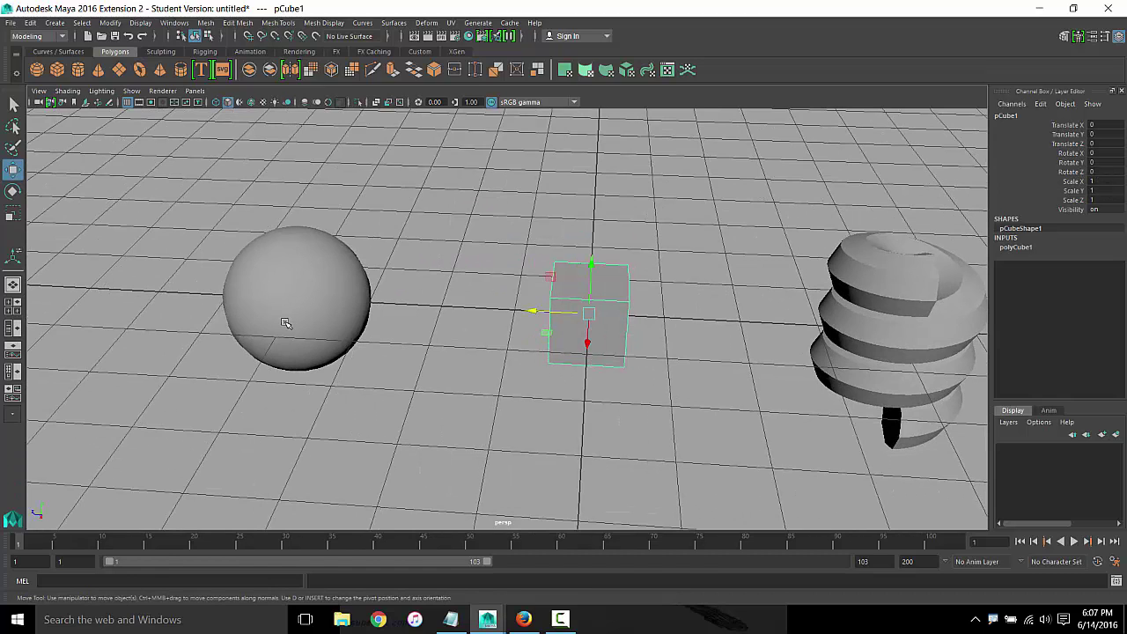
mouse_move(325, 312)
middle_mouse_down("alt")
mouse_move(378, 322)
mouse_move(377, 340)
middle_mouse_up("alt")
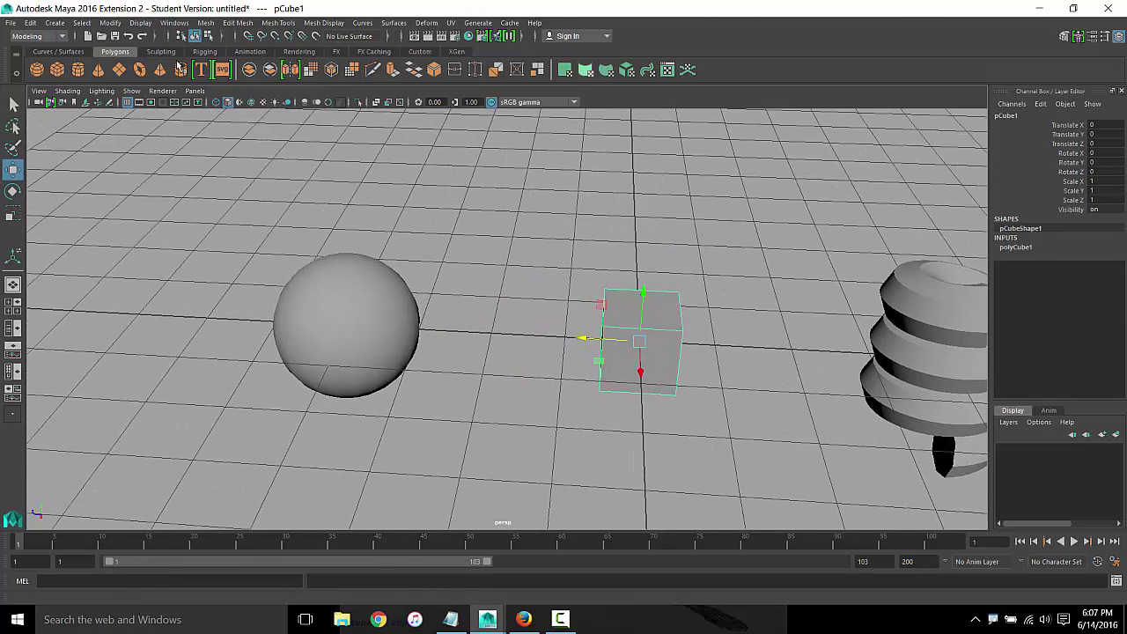
Tear off the Windows and Settings/Preferences menus, then open Preferences on the Settings category
left_click(173, 23)
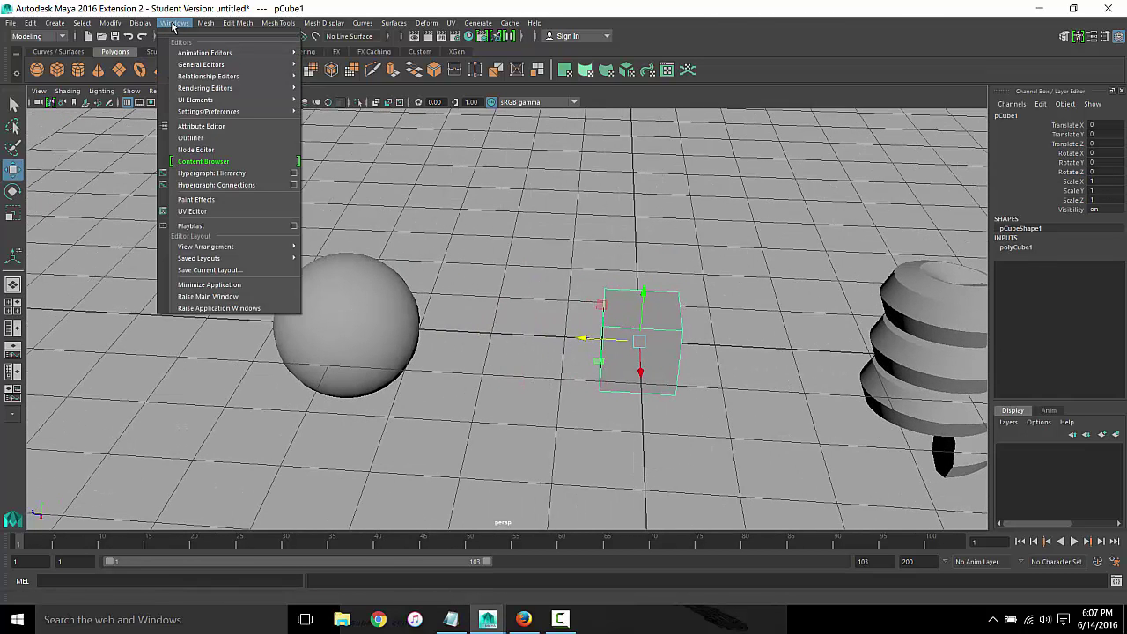
left_click(176, 37)
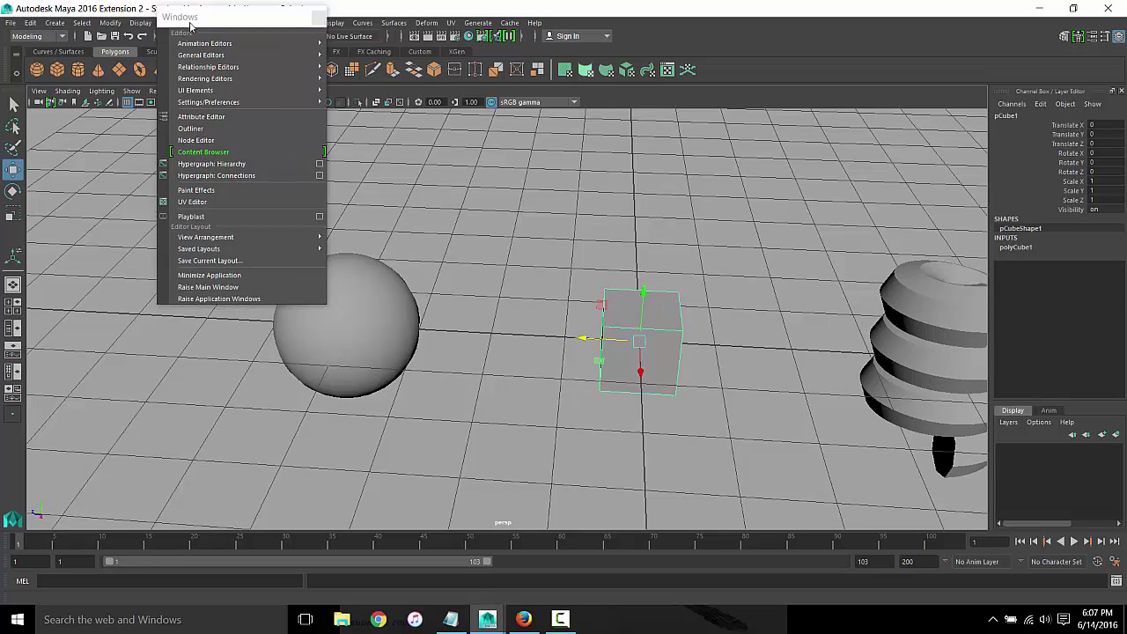
left_click_drag(185, 7, 192, 44)
mouse_move(209, 102)
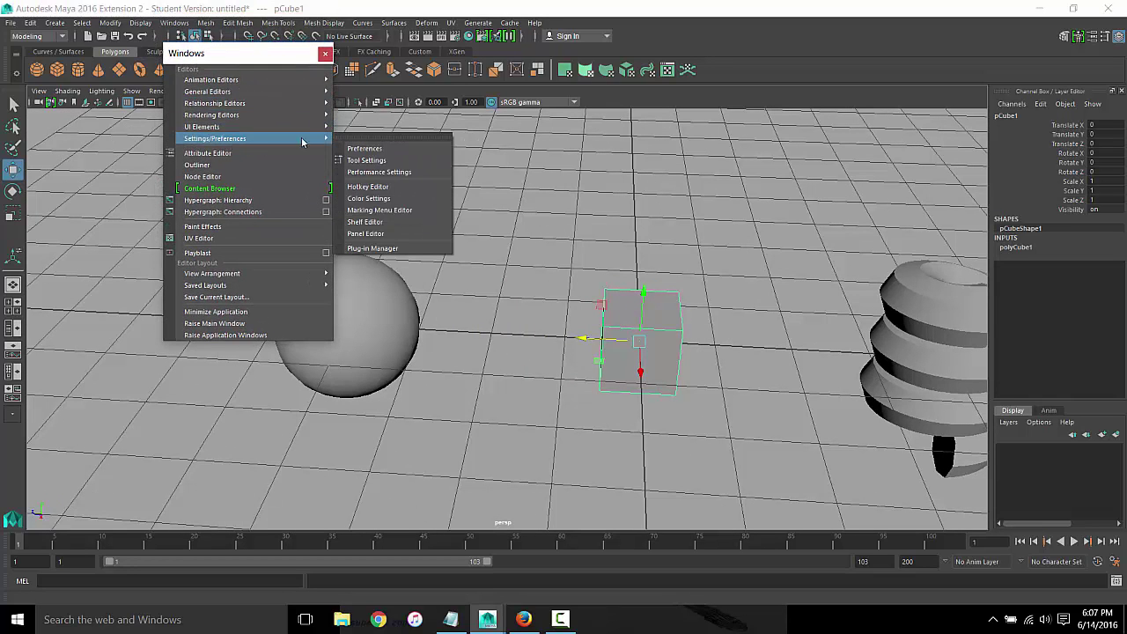
left_click(379, 137)
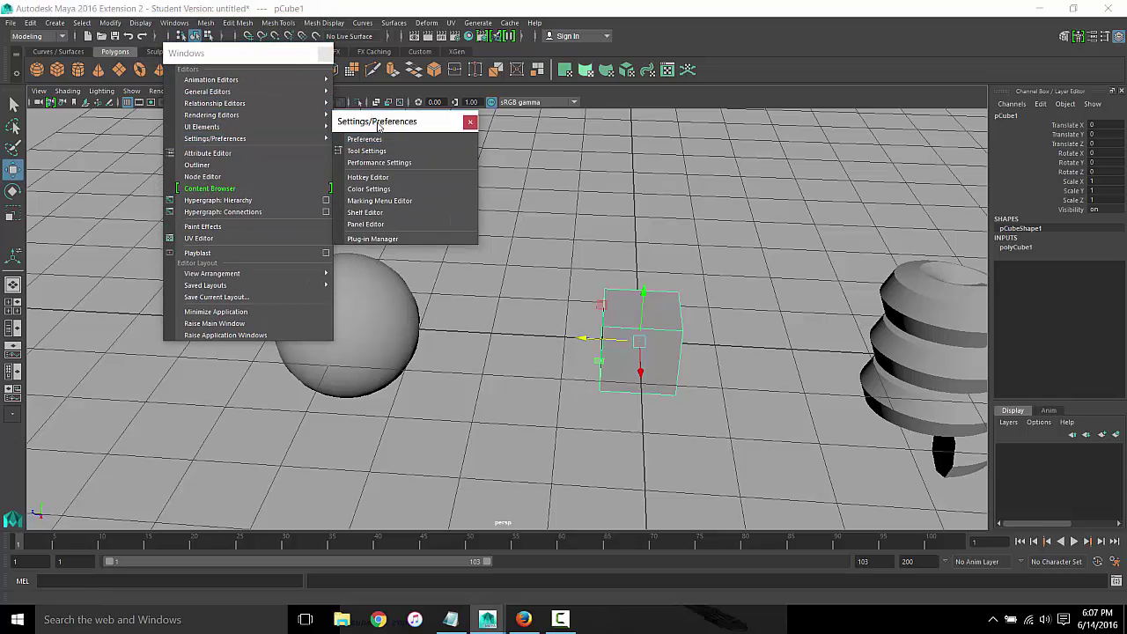
left_click(379, 139)
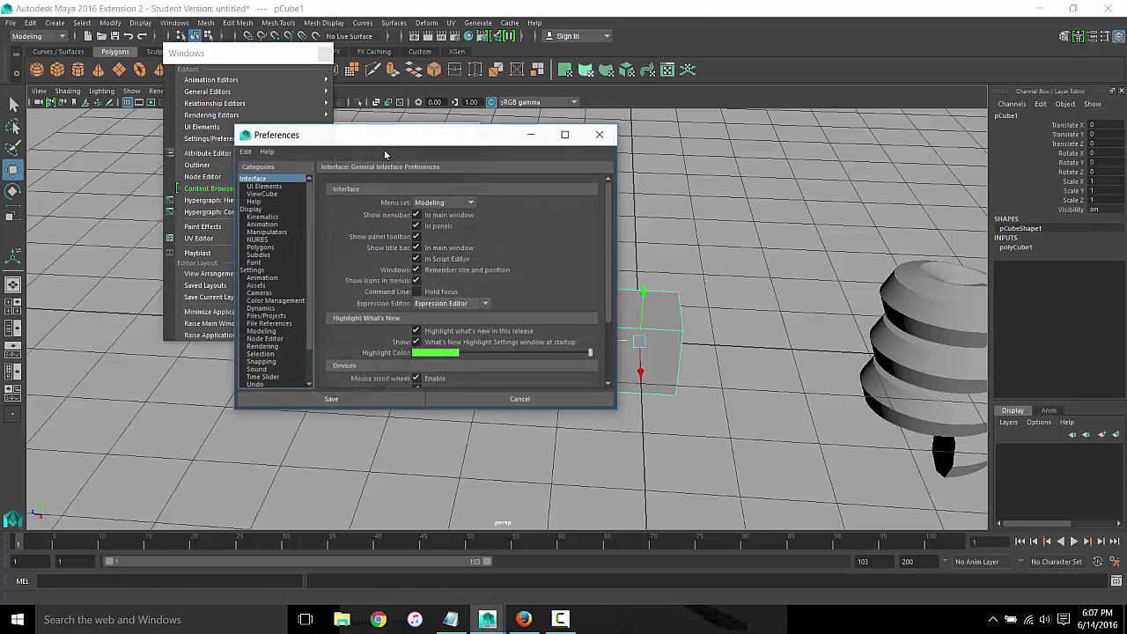
left_click(266, 271)
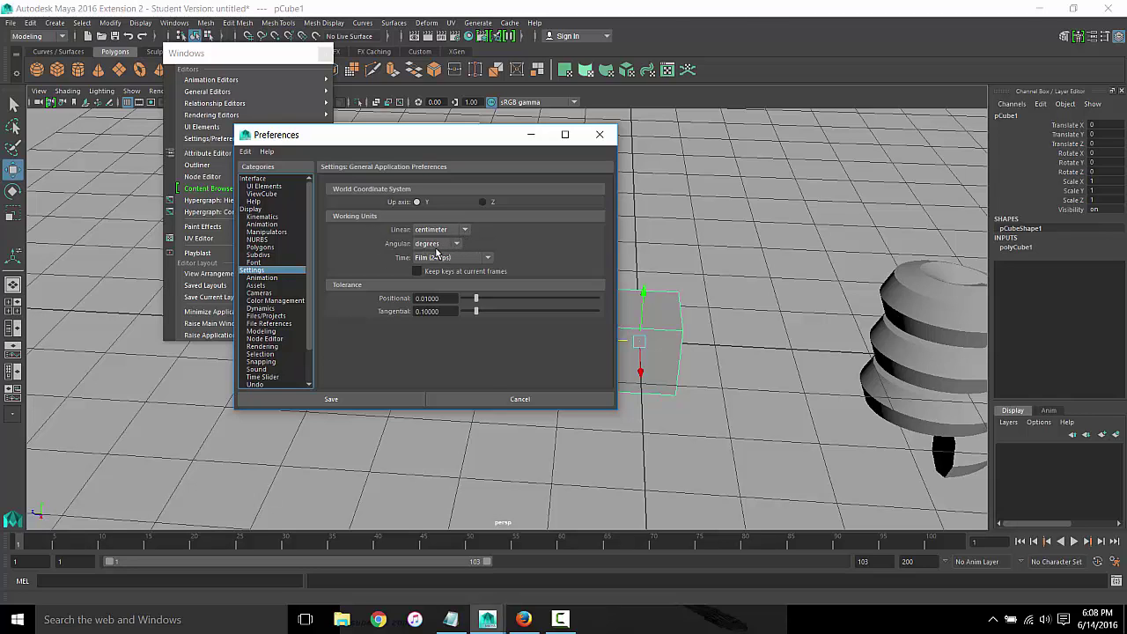
Set time to NTSC (30 fps) with a 1–200 playback range and test playback
left_click(475, 259)
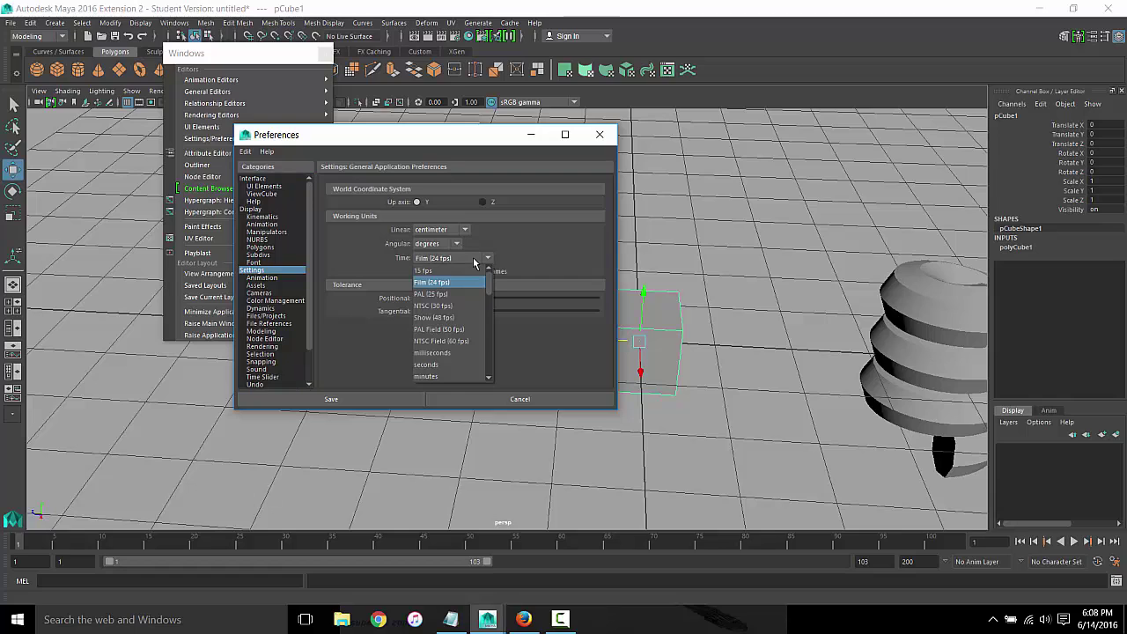
left_click(454, 309)
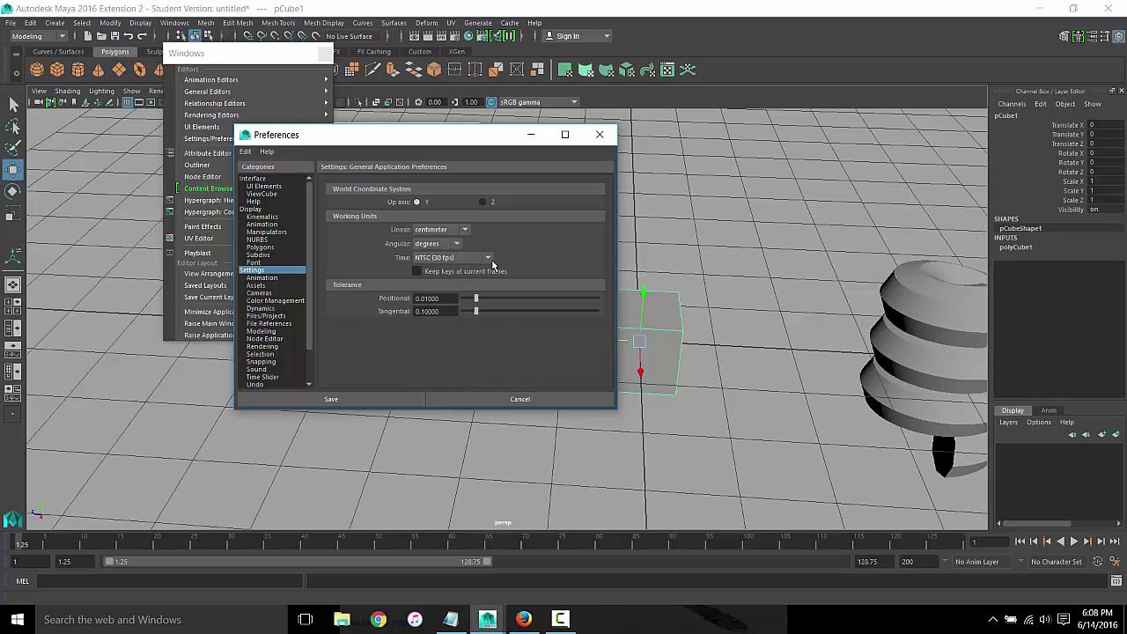
left_click(65, 561)
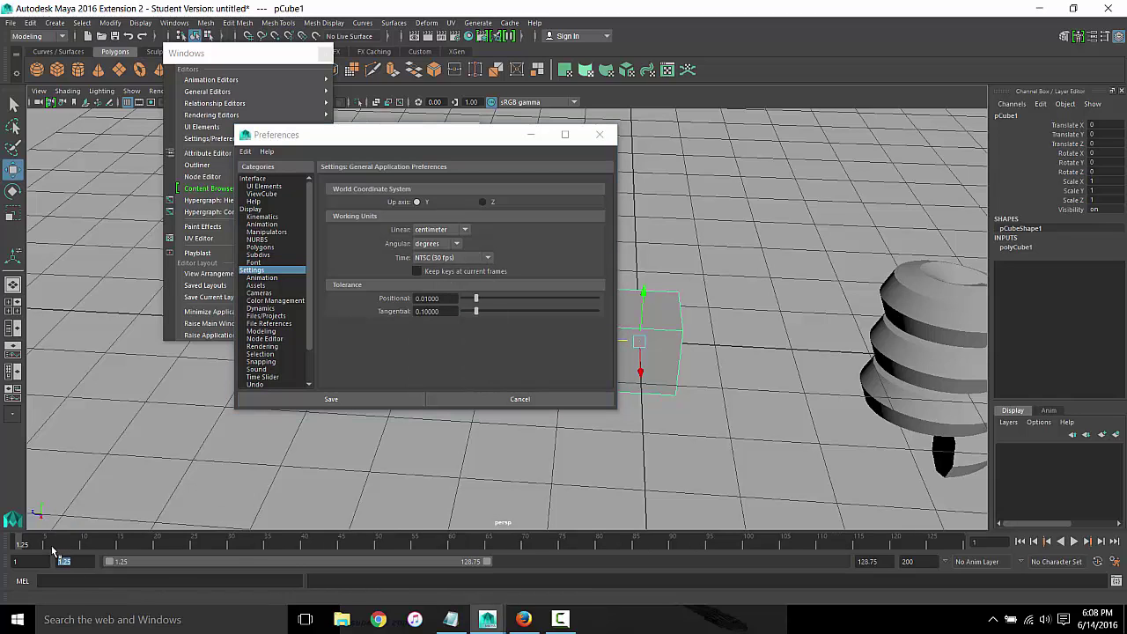
type("1")
key("Return")
type("250")
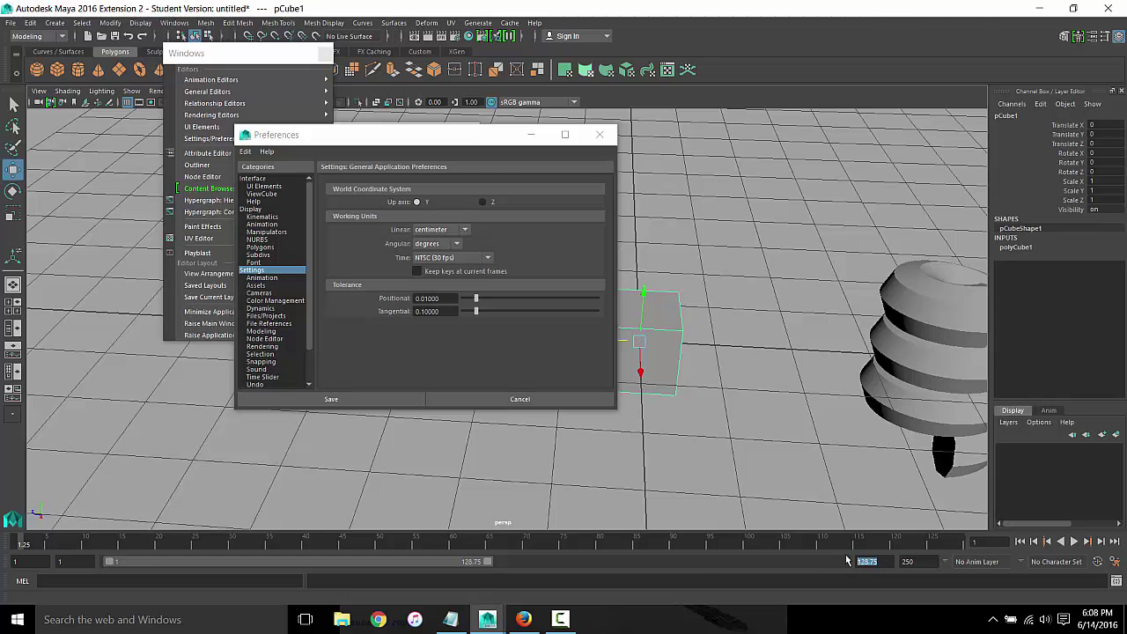
type("200")
key("Return")
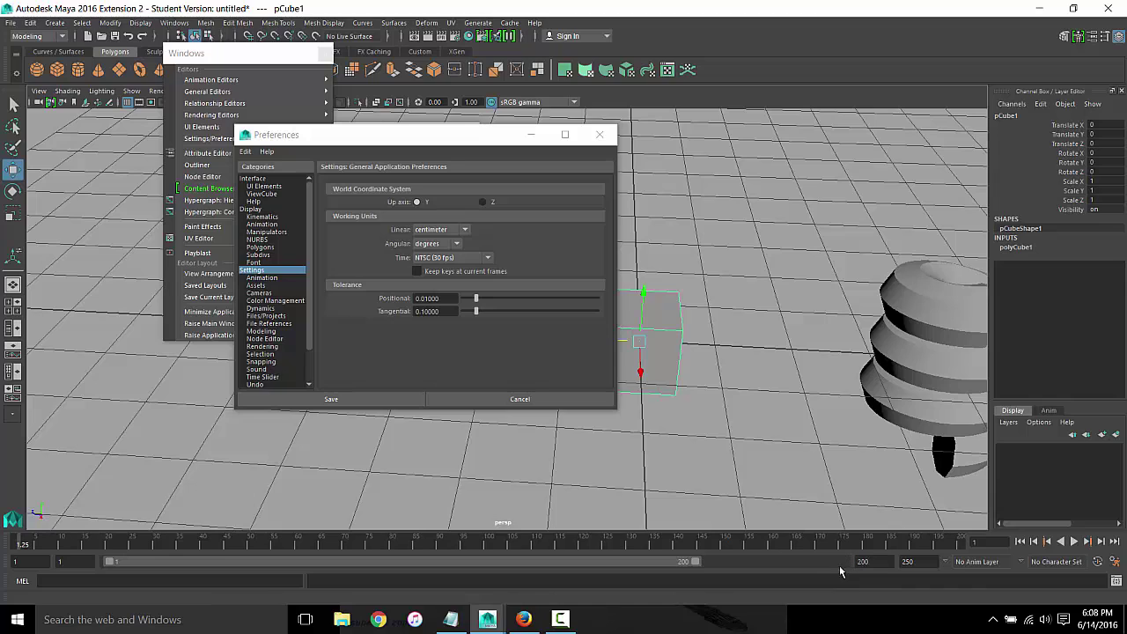
key("alt+v")
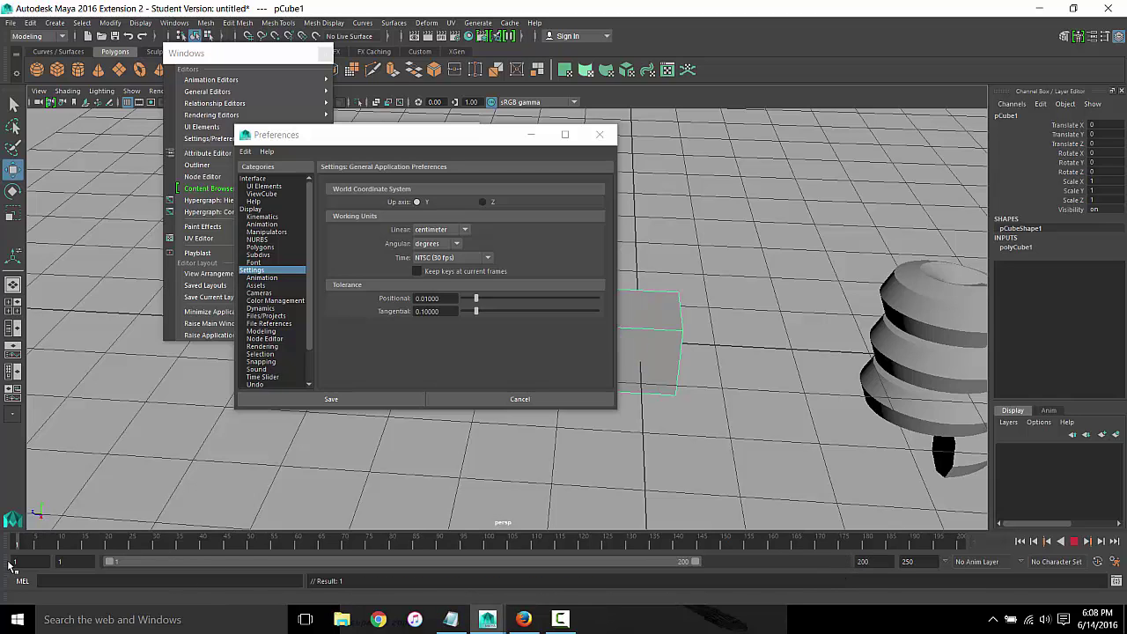
left_click(18, 566)
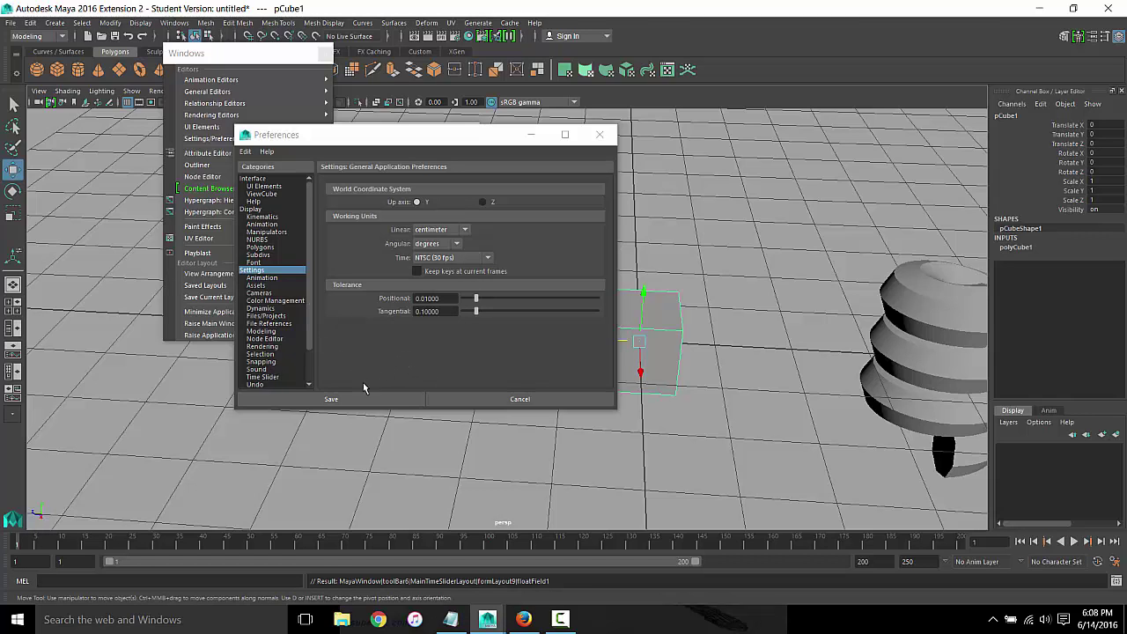
Save the preferences and close the torn-off Windows and Settings/Preferences panels
left_click(278, 280)
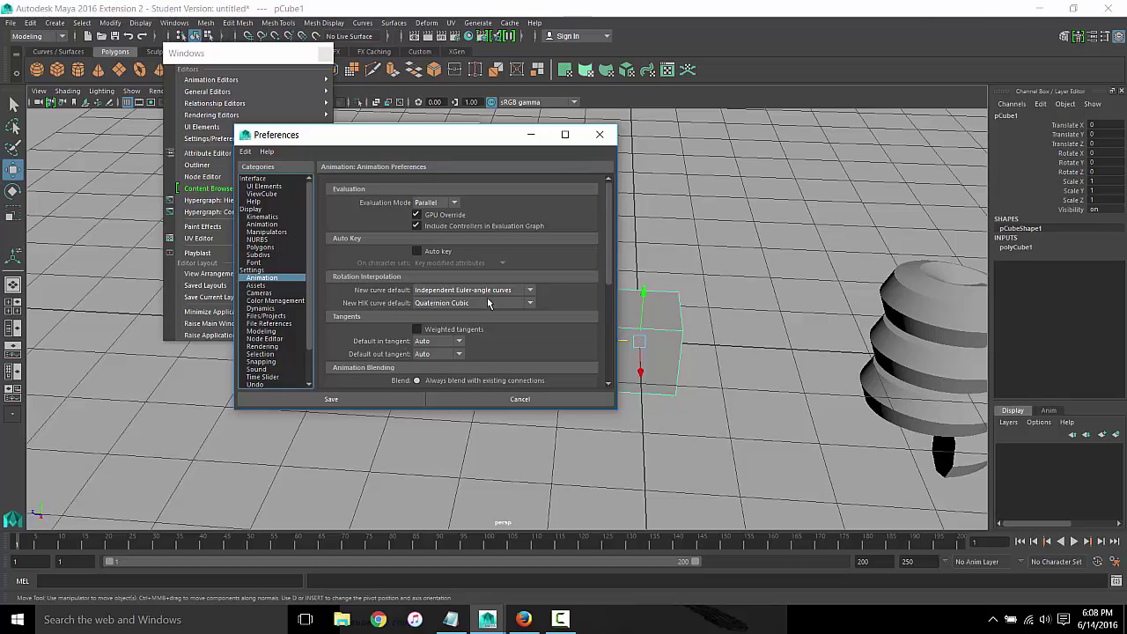
left_click(401, 401)
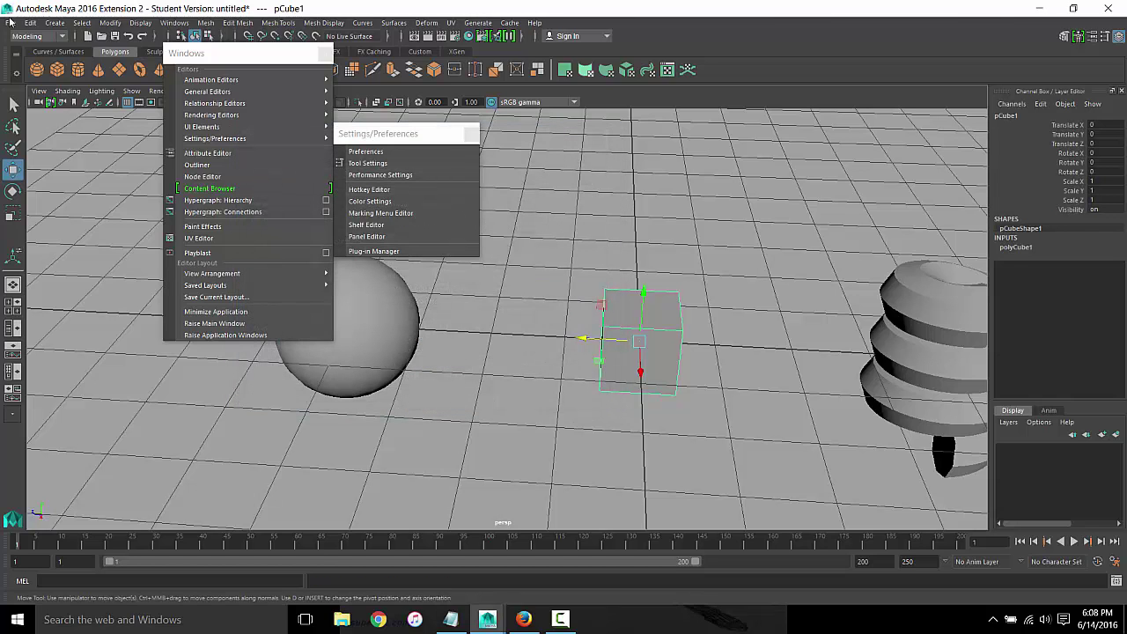
left_click(9, 20)
left_click(56, 116)
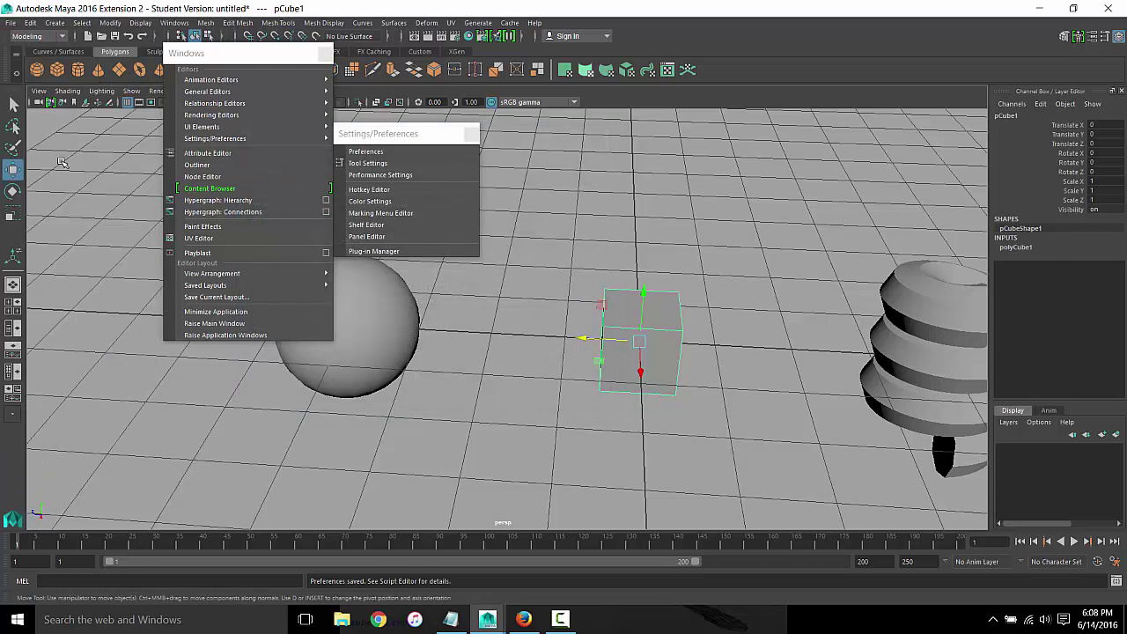
left_click(319, 56)
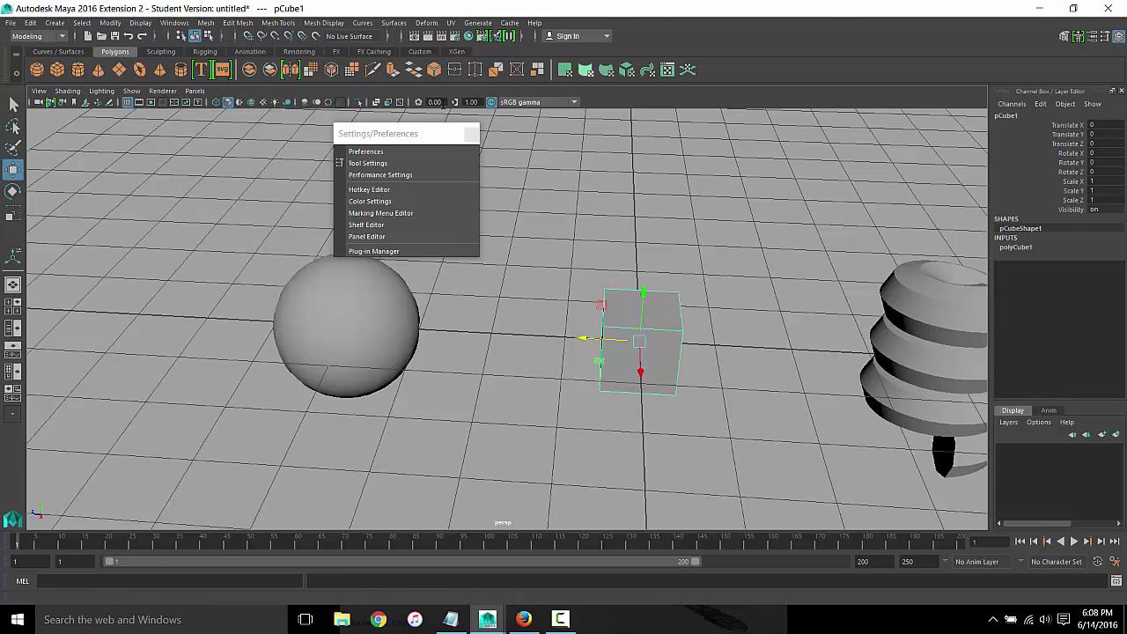
left_click(471, 133)
Select the cube, expand polyCube1 under INPUTS, and bring up the Node Editor
left_click_drag(641, 297, 407, 285, "alt")
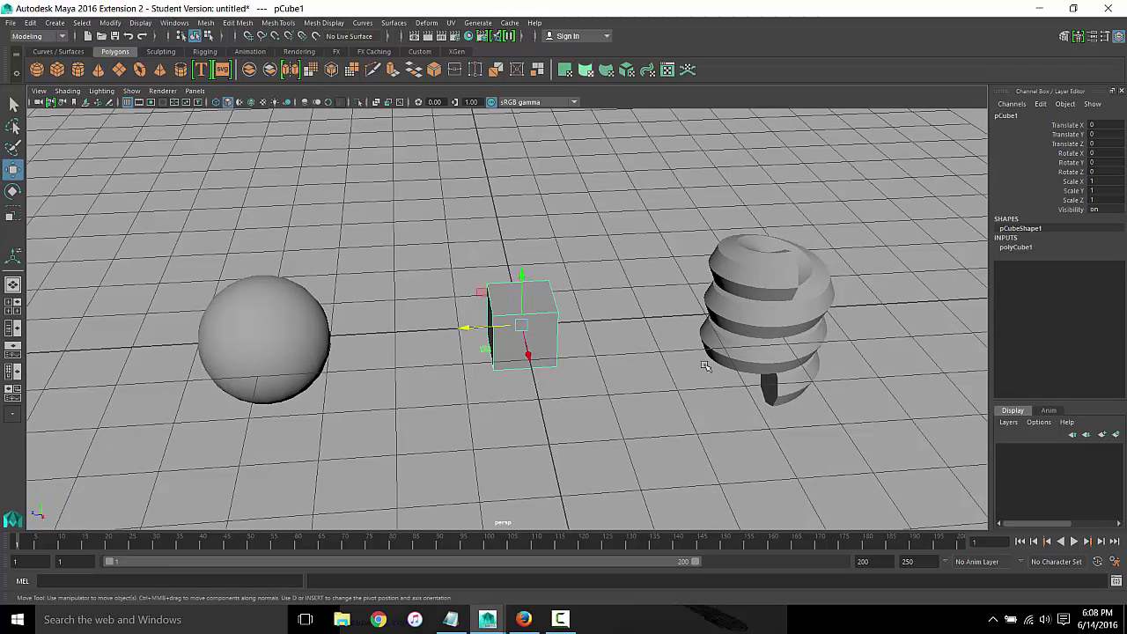
left_click_drag(648, 384, 609, 385, "alt")
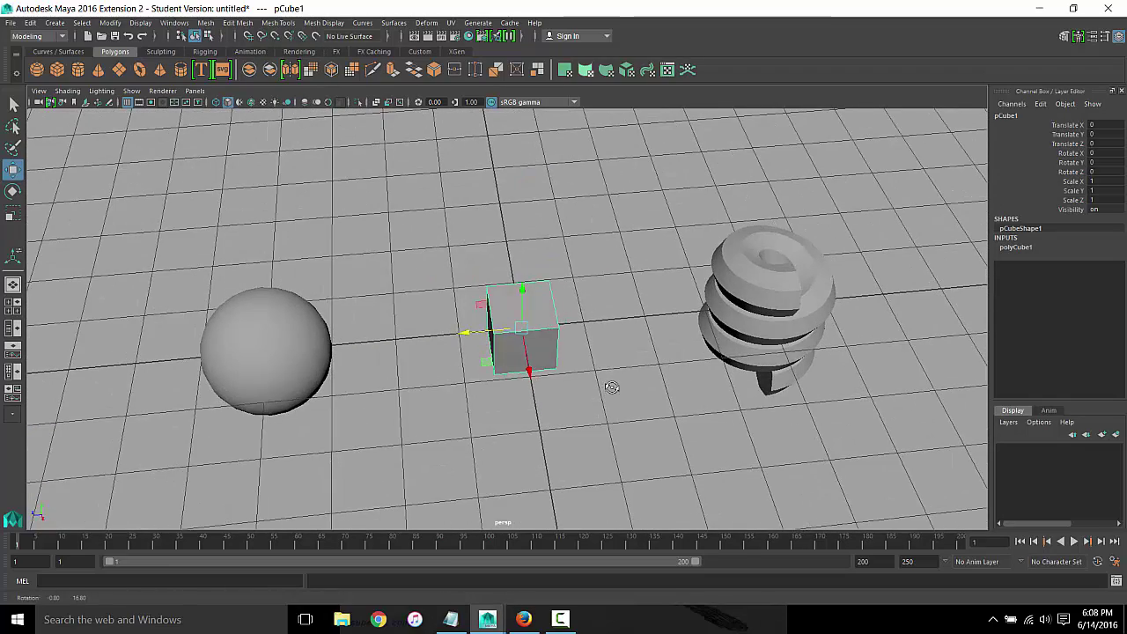
key("super")
left_click(730, 254)
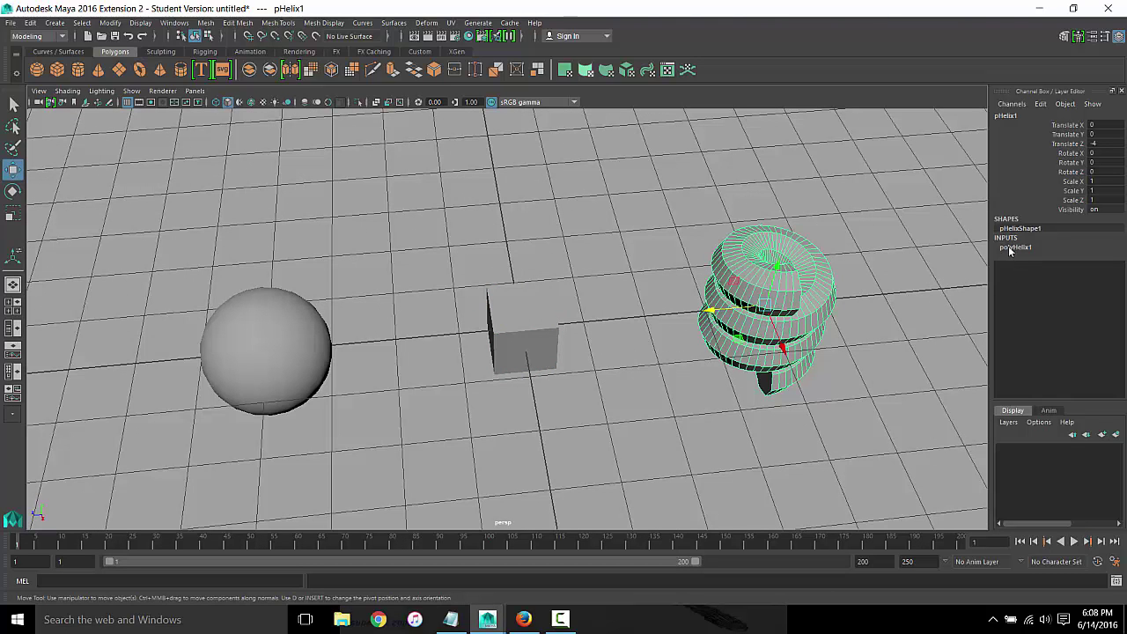
left_click(520, 339)
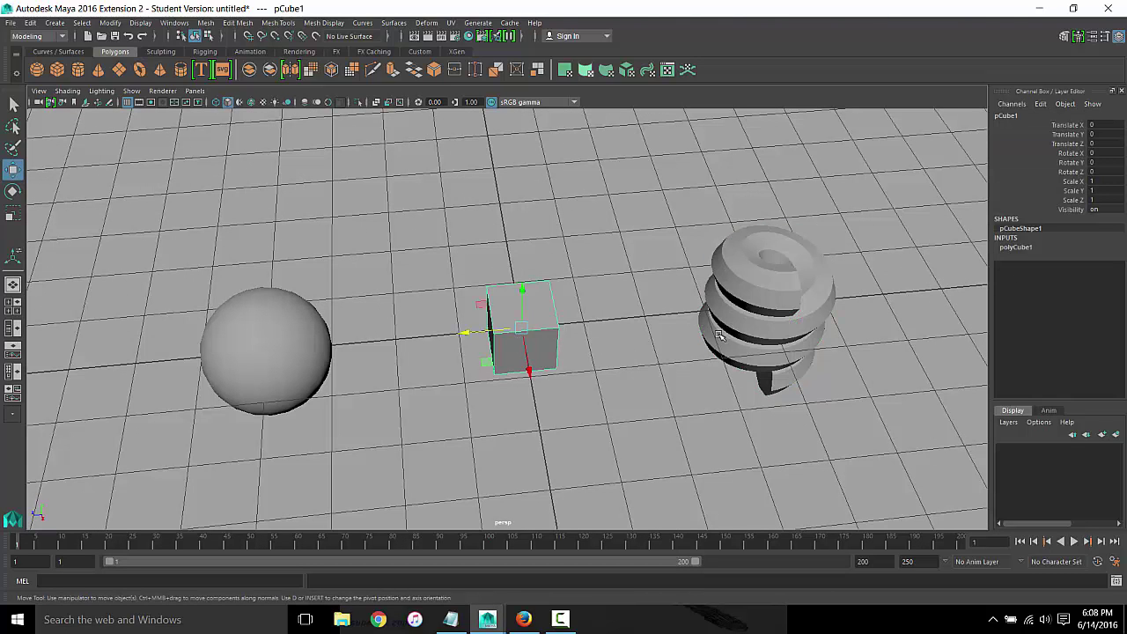
left_click_drag(695, 351, 675, 337, "alt")
left_click(1017, 247)
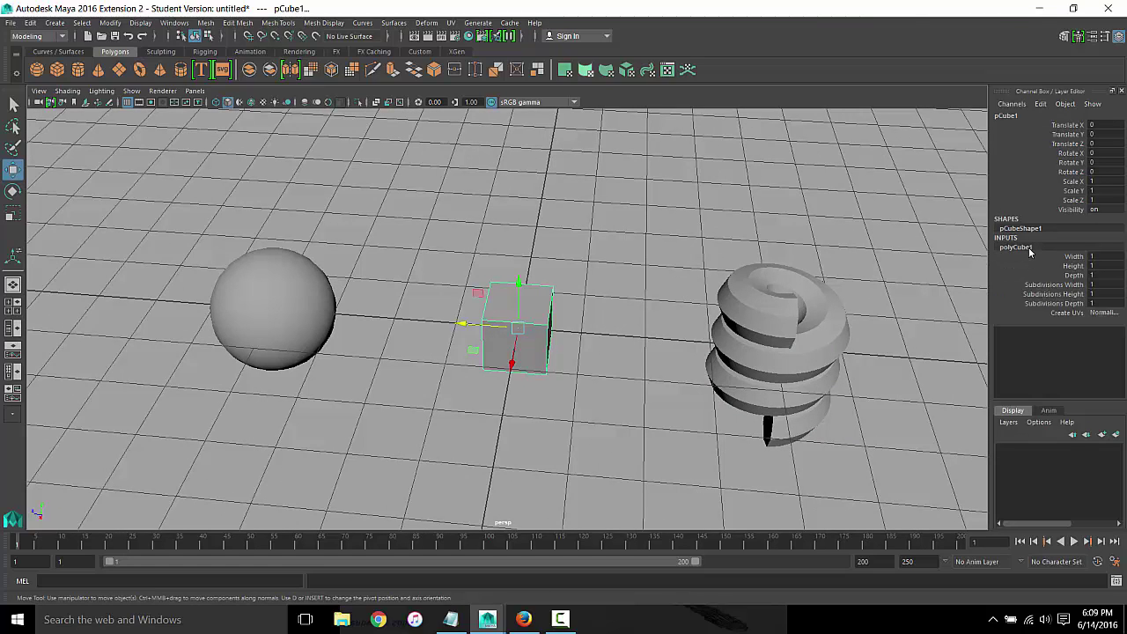
left_click(173, 23)
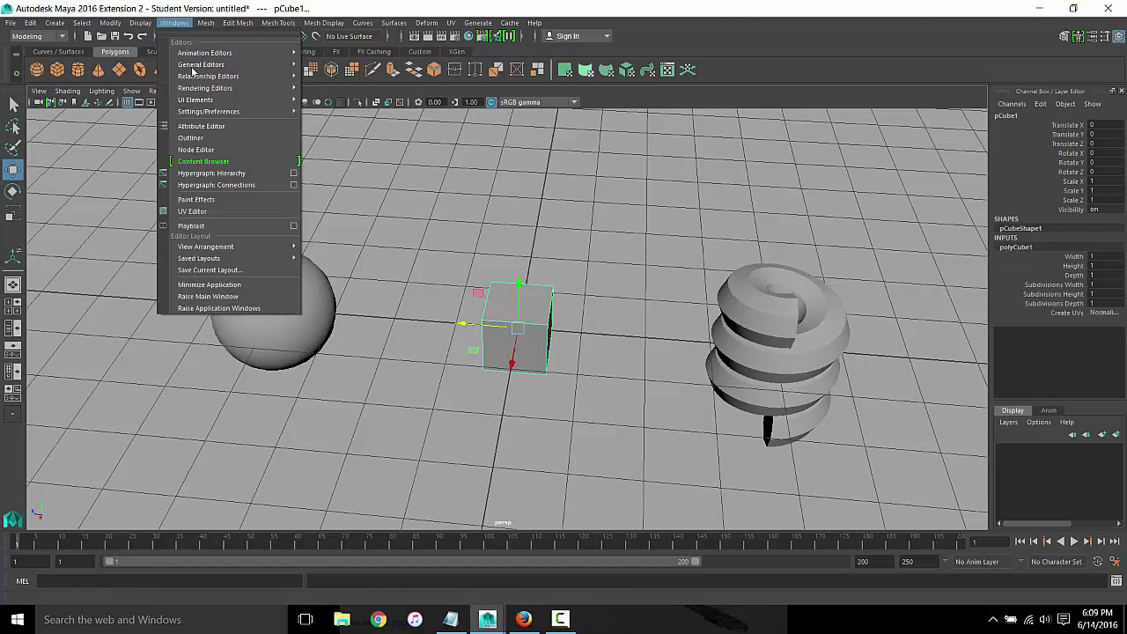
left_click(216, 151)
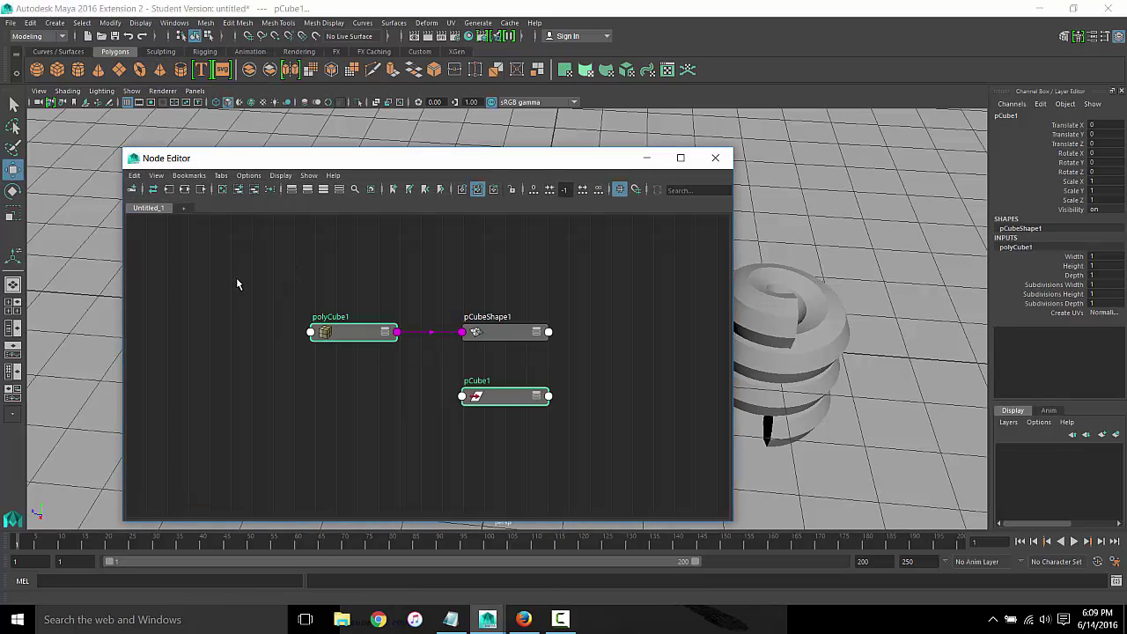
Click through the polyCube1, pCubeShape1 and pCube1 nodes and the cube's transform channels
left_click_drag(238, 277, 608, 423)
left_click(584, 456)
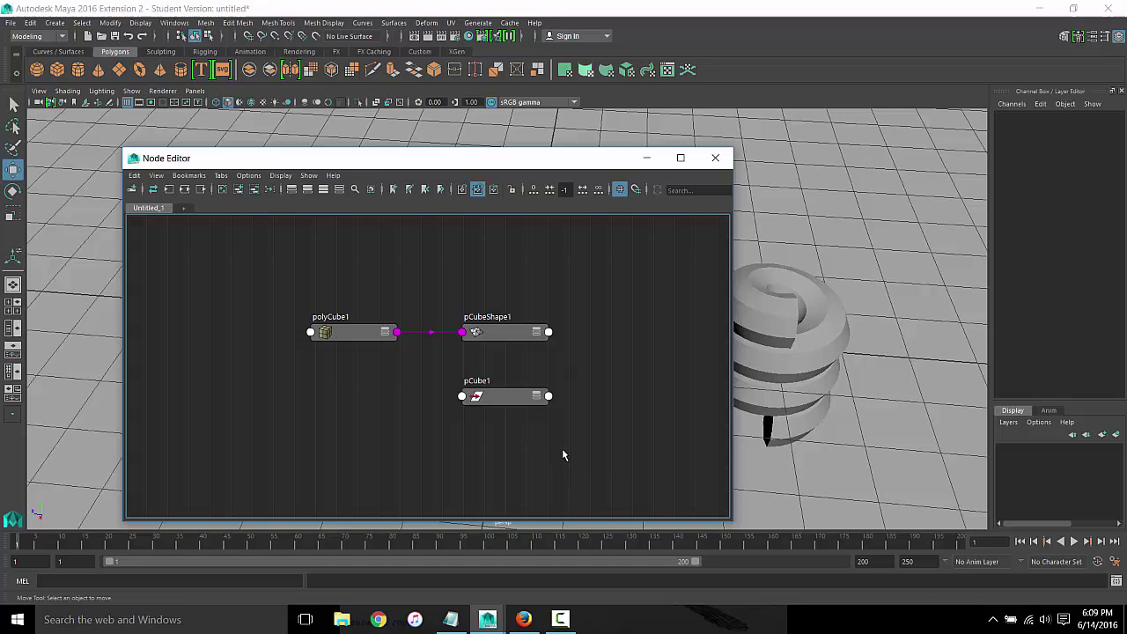
left_click(348, 332)
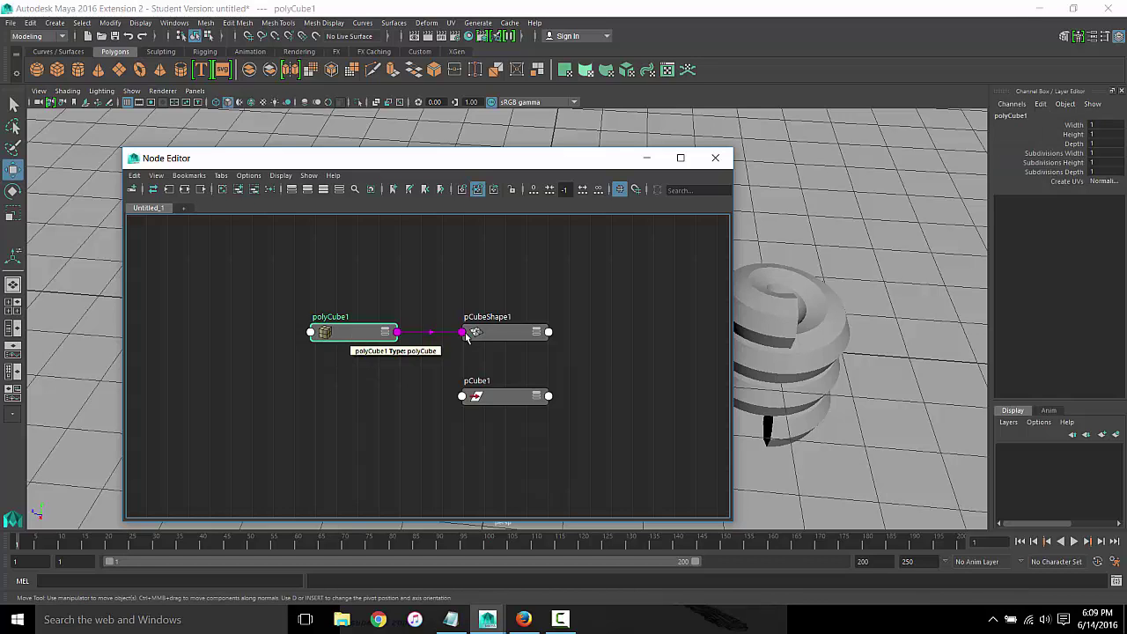
left_click(505, 334)
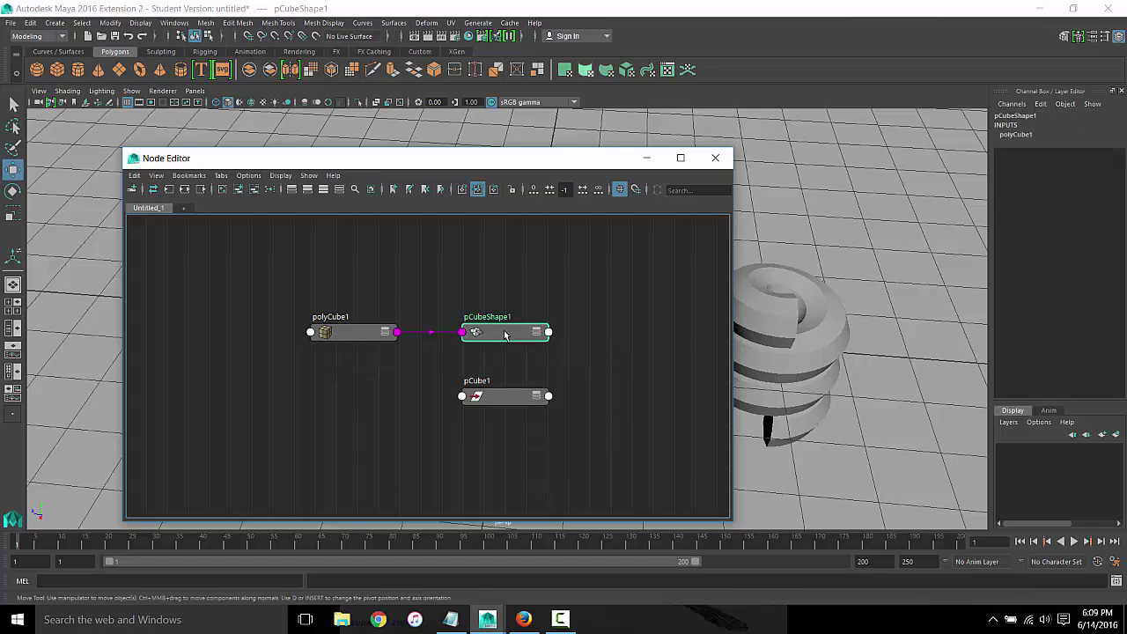
left_click(498, 404)
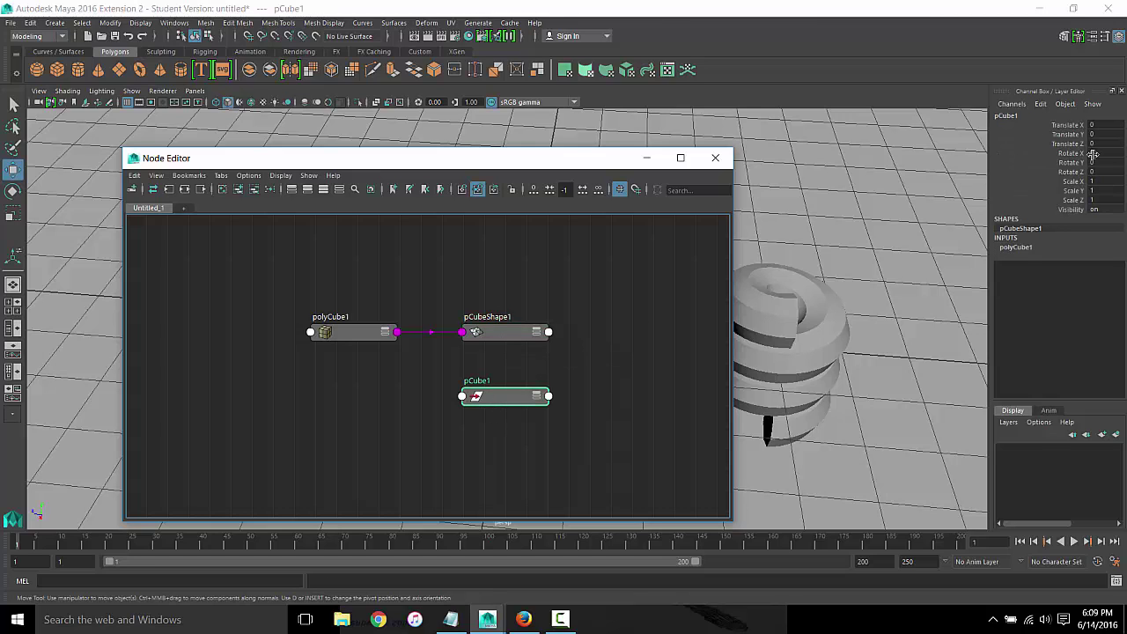
left_click(1071, 190)
left_click(1069, 148)
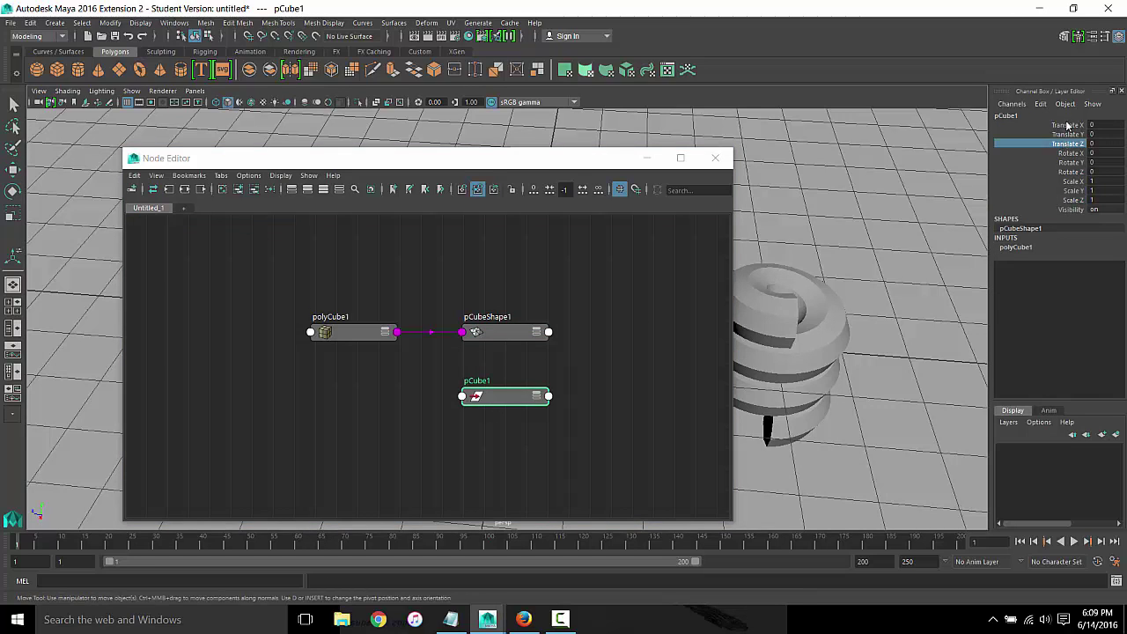
left_click(1069, 125)
Move the Node Editor aside, select polyCube1, and step through its Height and Depth values
mouse_move(645, 161)
left_mouse_down()
mouse_move(575, 224)
mouse_move(638, 161)
left_mouse_up()
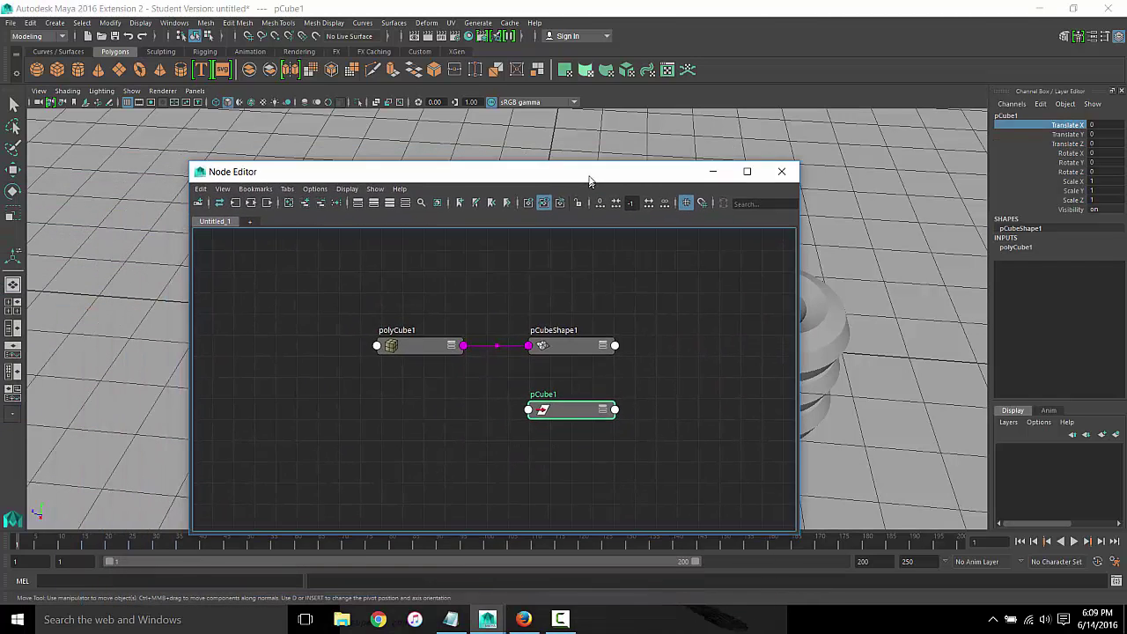
left_click(390, 334)
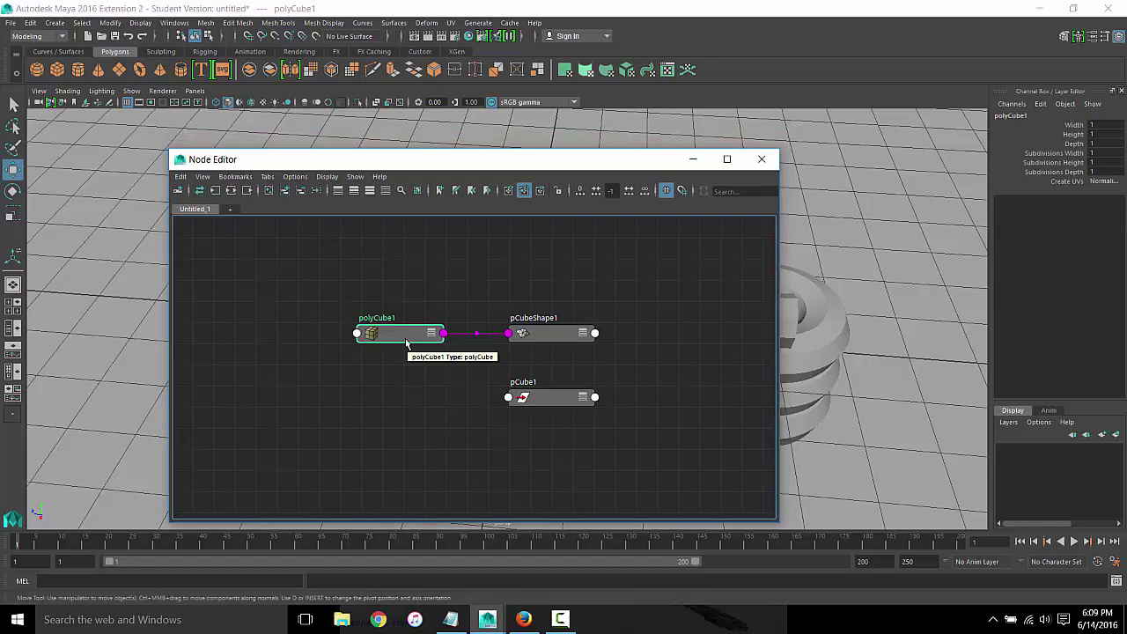
left_click(1101, 134)
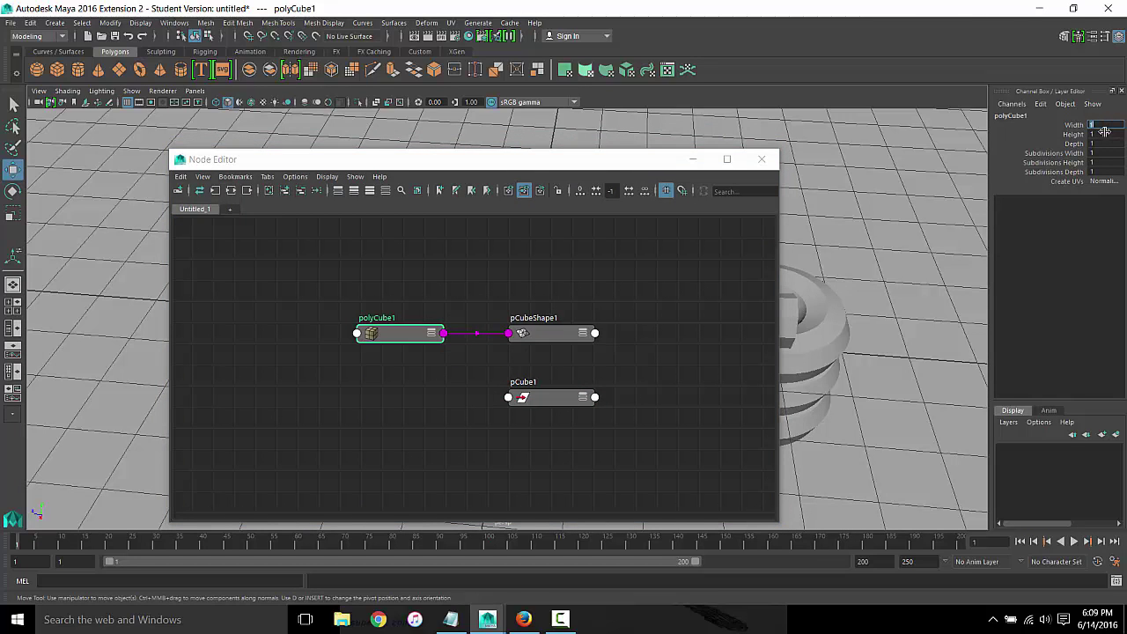
key("Tab")
Try cube Width 11 then 6, then undo back to a unit cube
left_click_drag(684, 161, 763, 408)
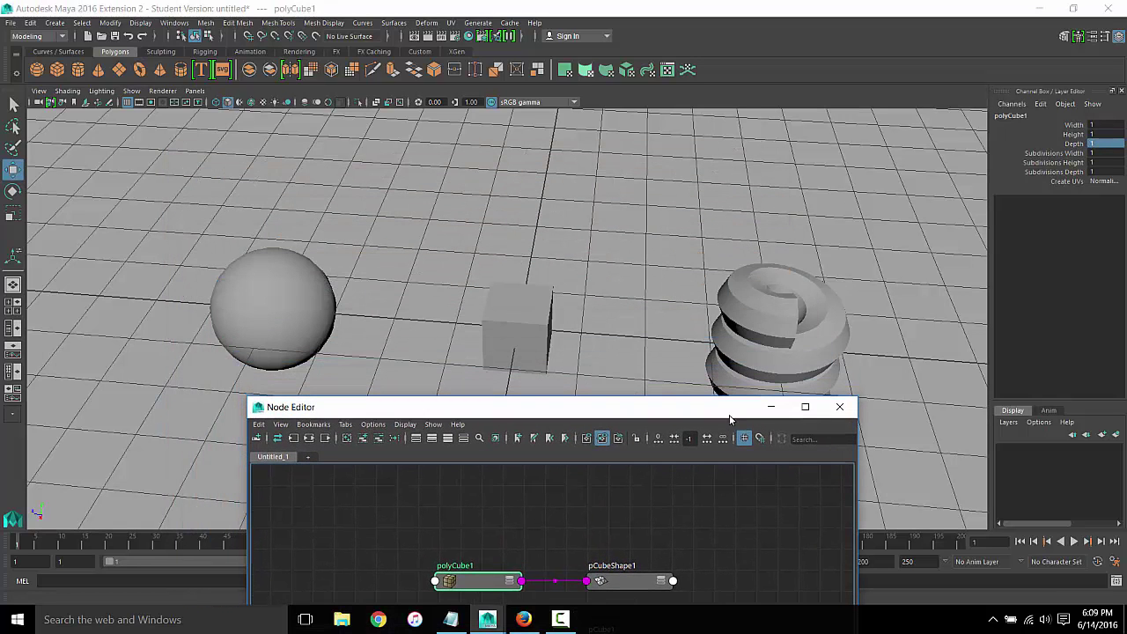
left_click_drag(1099, 124, 1106, 132)
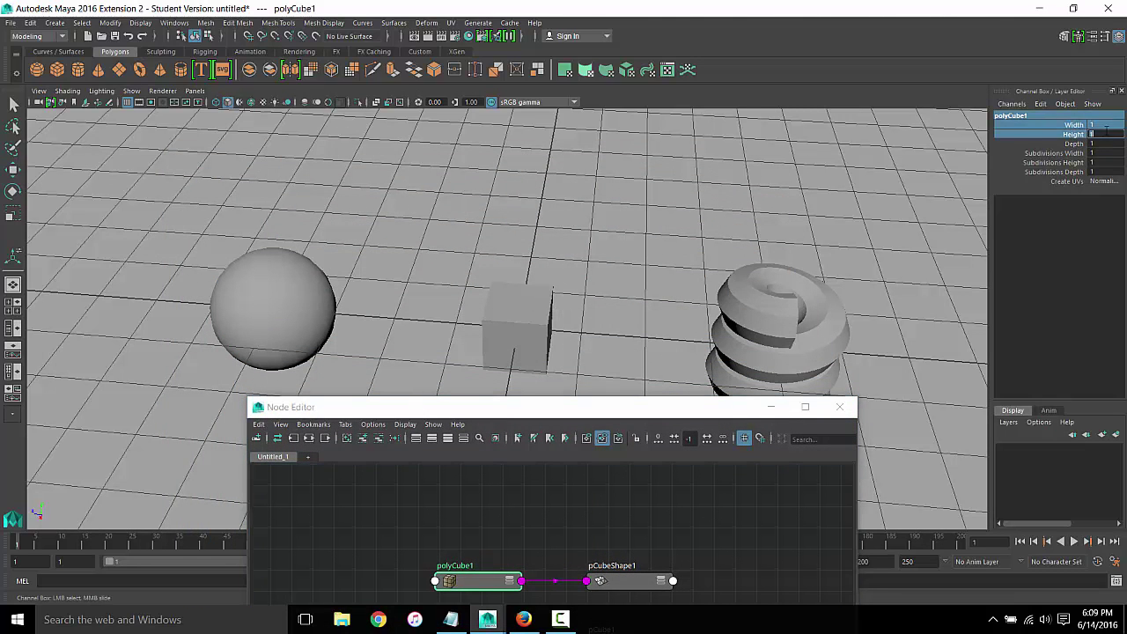
left_click(1097, 124)
type("11")
key("Return")
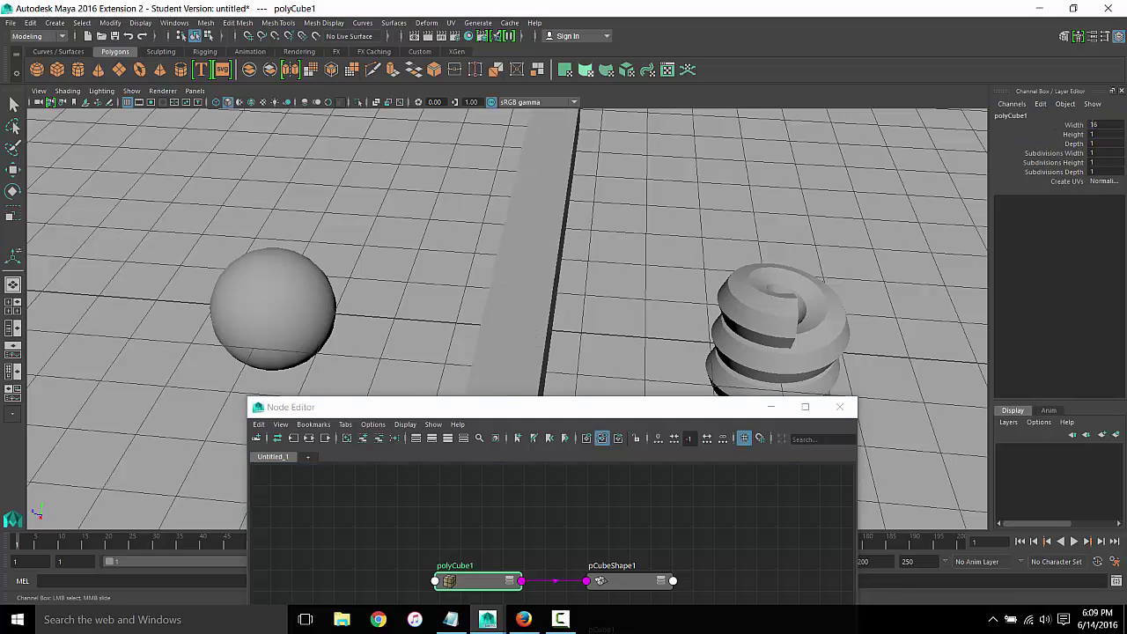
type("6")
key("Return")
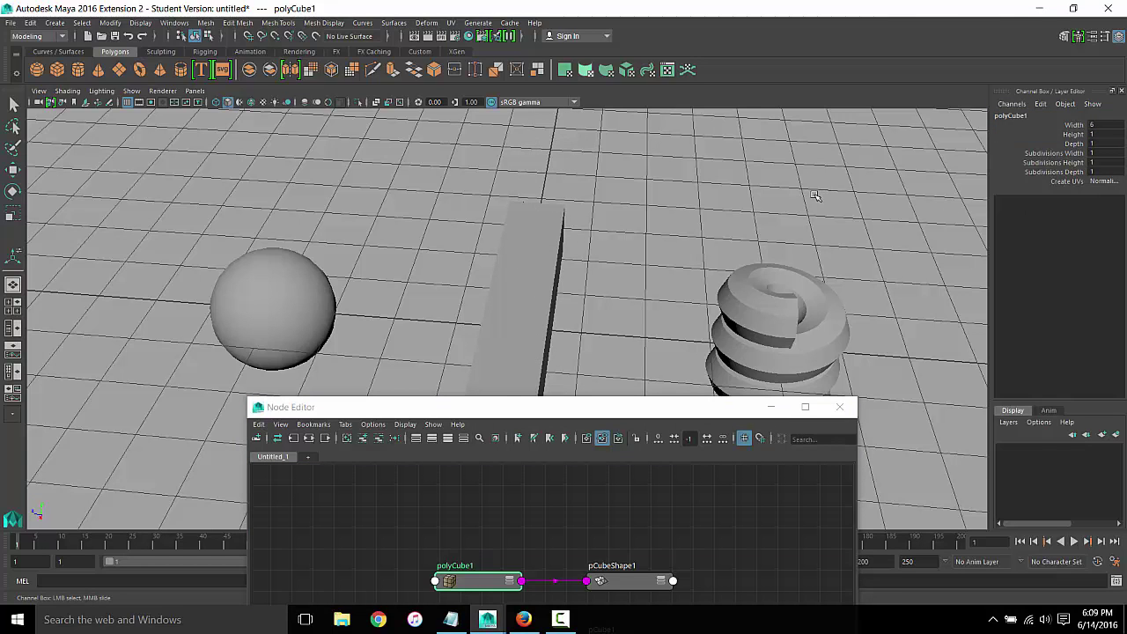
key("ctrl+z")
key("ctrl+z")
key("w")
key("ctrl+z")
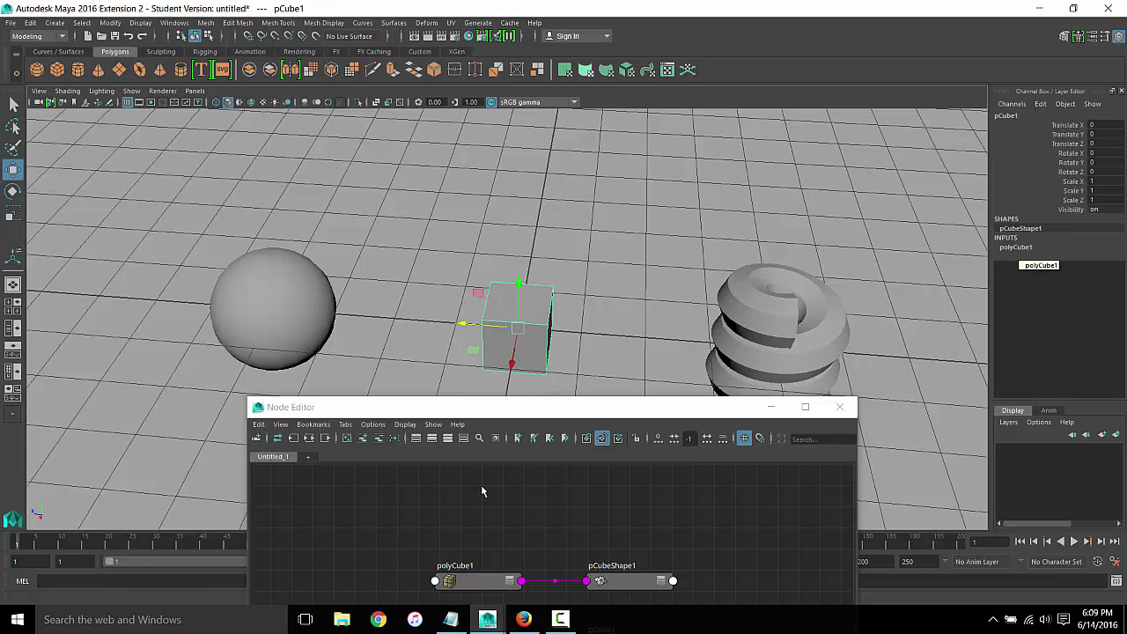
Close the Node Editor and set the cube's width, height and depth to 3
left_click(839, 407)
left_click(1016, 248)
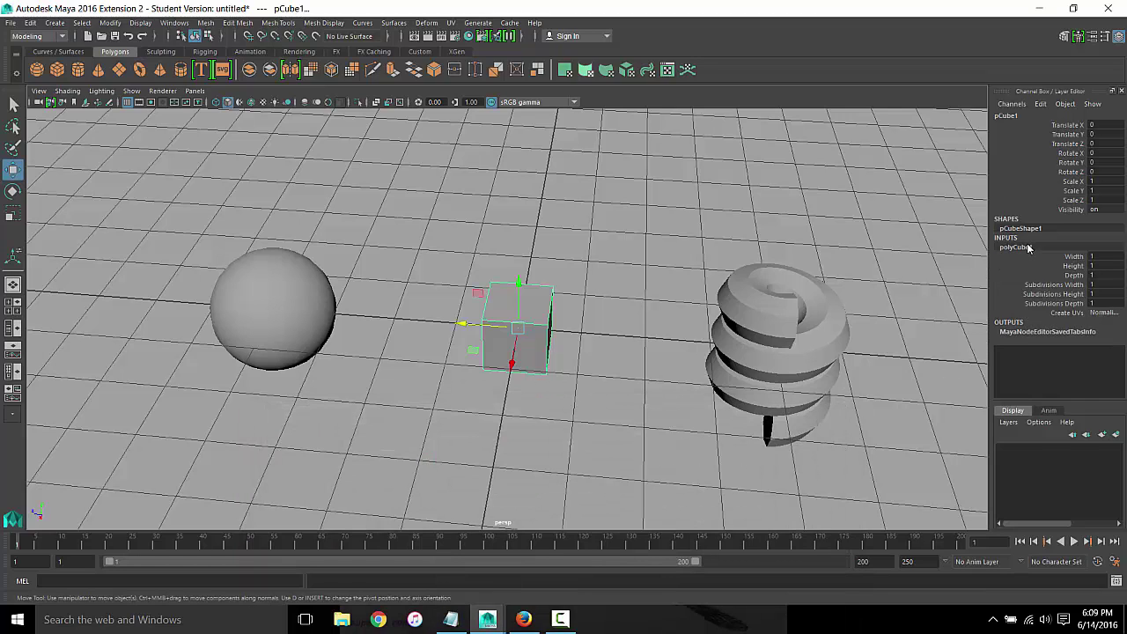
left_click(1085, 267)
left_click(1112, 265)
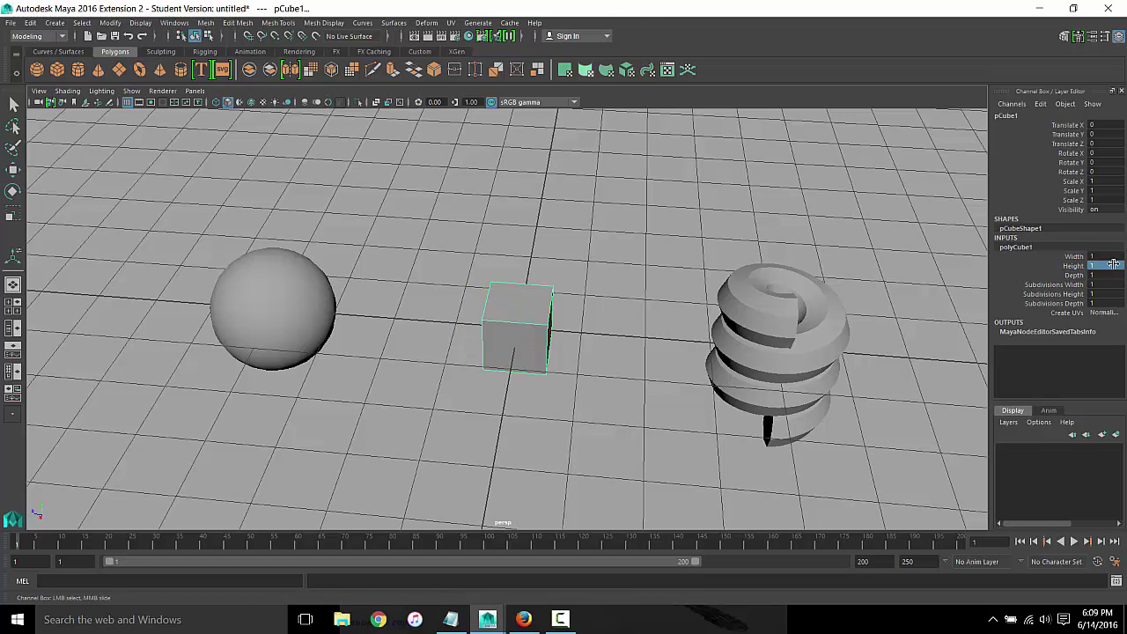
left_click_drag(1112, 256, 1117, 274)
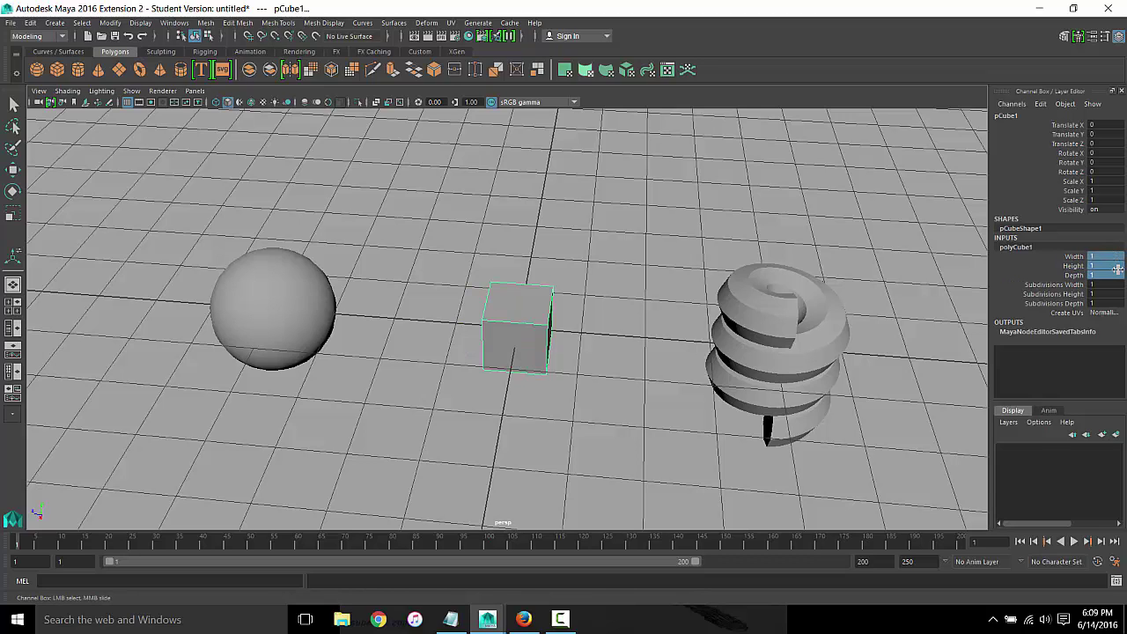
type("3")
key("Return")
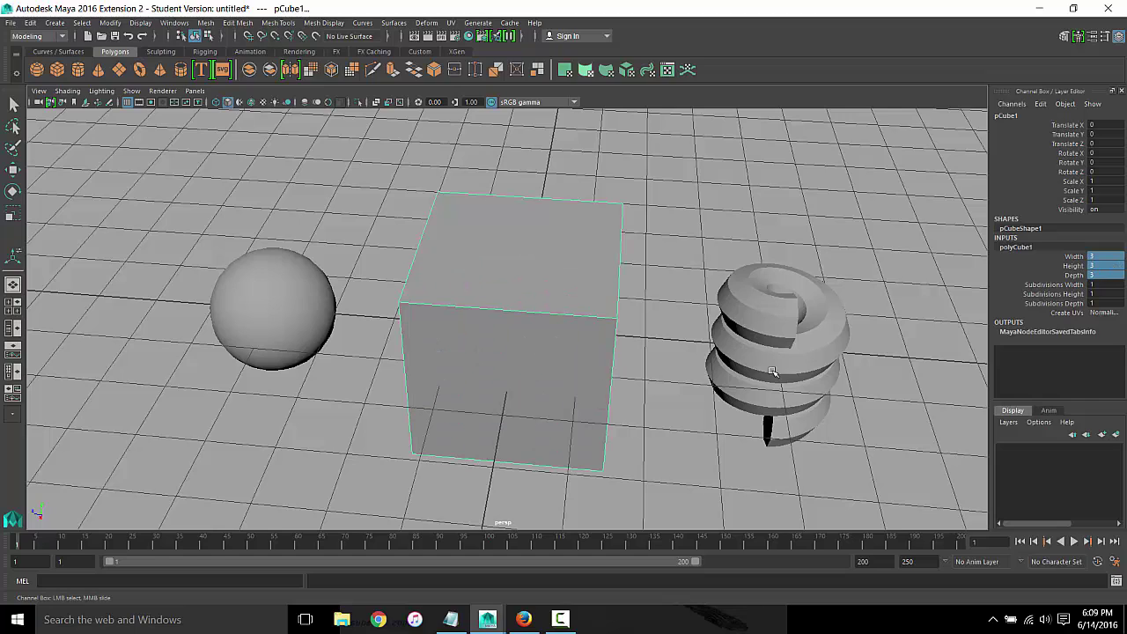
Flatten the cube to Depth 1, preview it smoothed, then restore Depth 3
left_click(1116, 274)
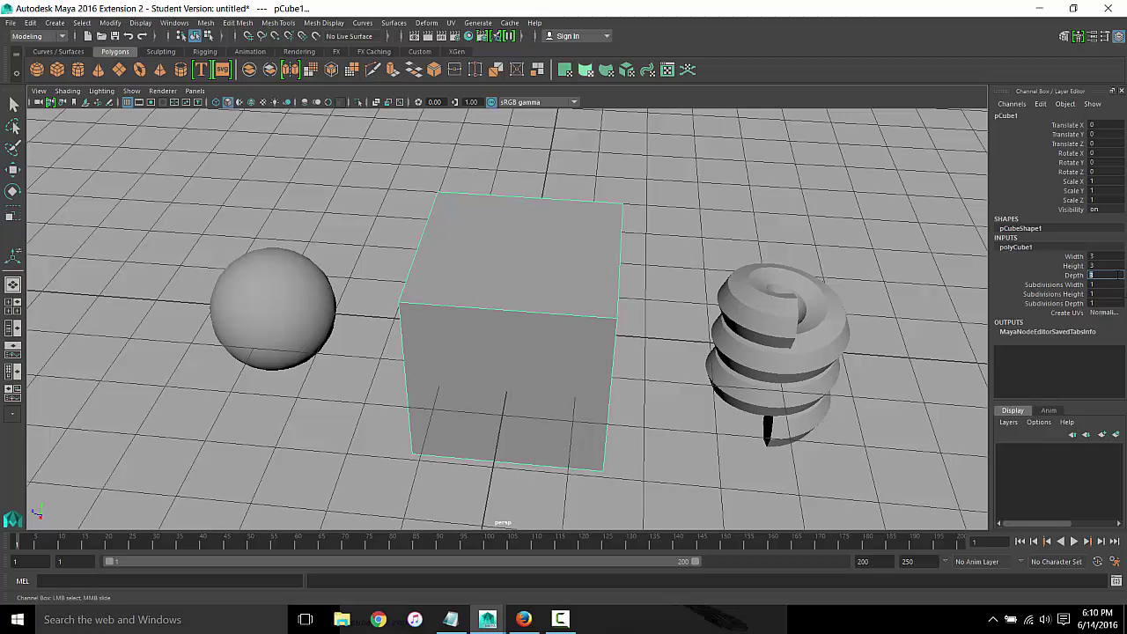
type("1")
key("Return")
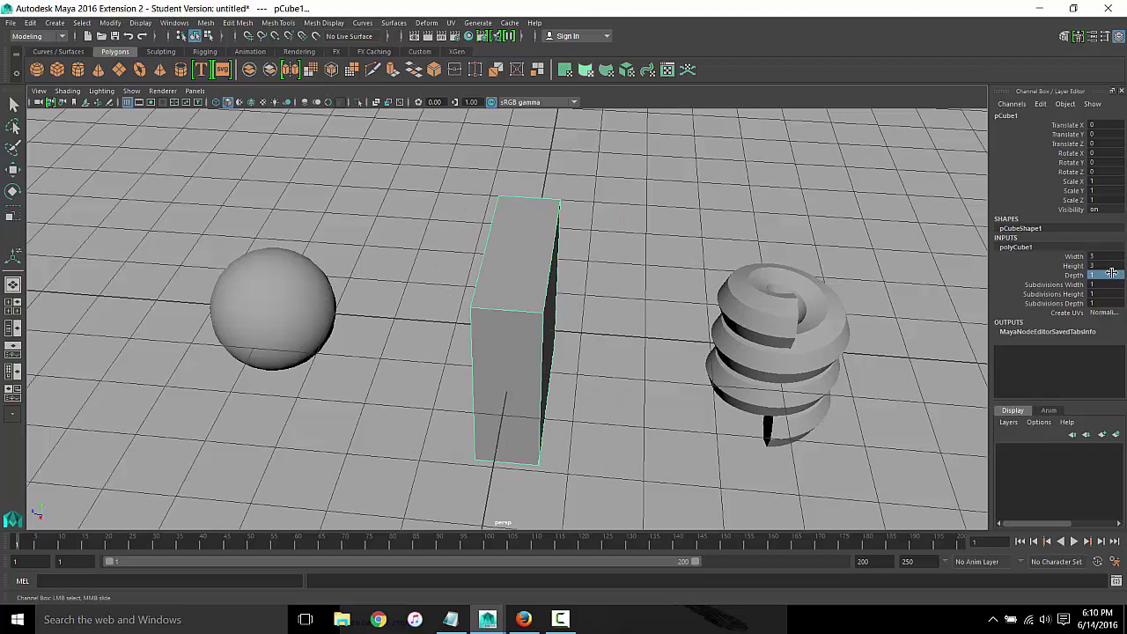
key("w")
key("3")
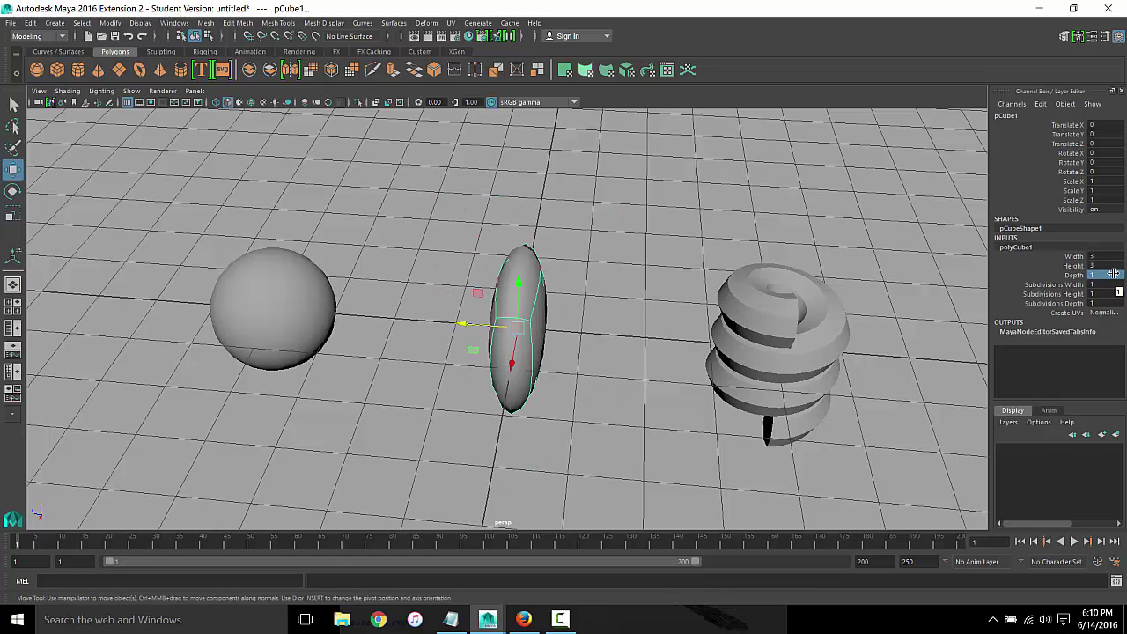
type("3")
key("Return")
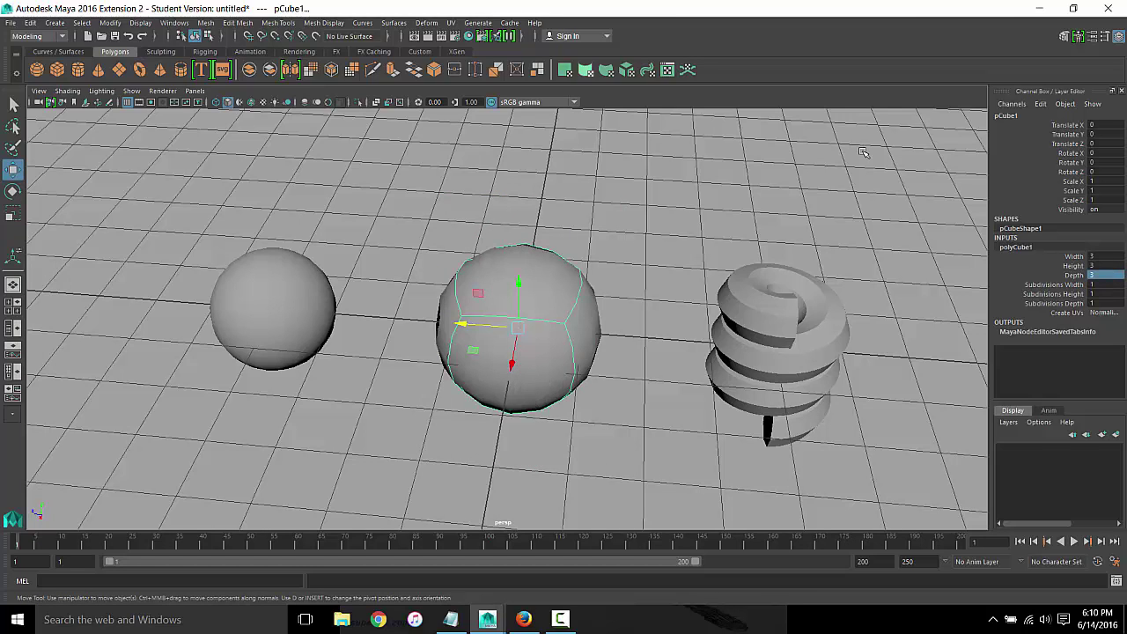
Return the cube to plain box display with width, height and depth of 1
left_click(597, 351)
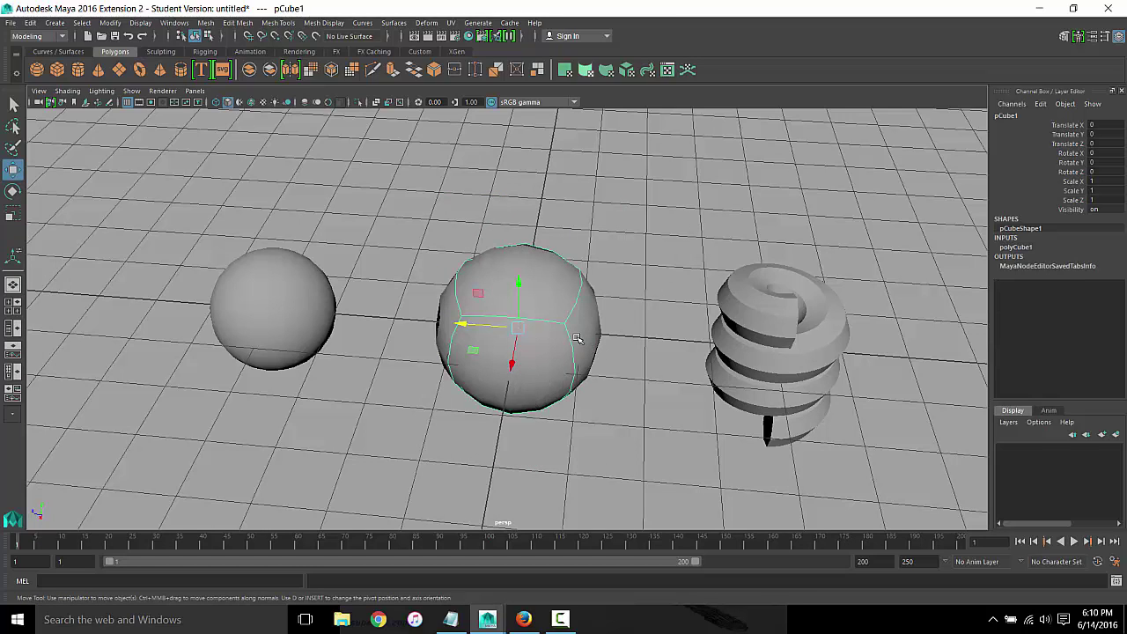
key("1")
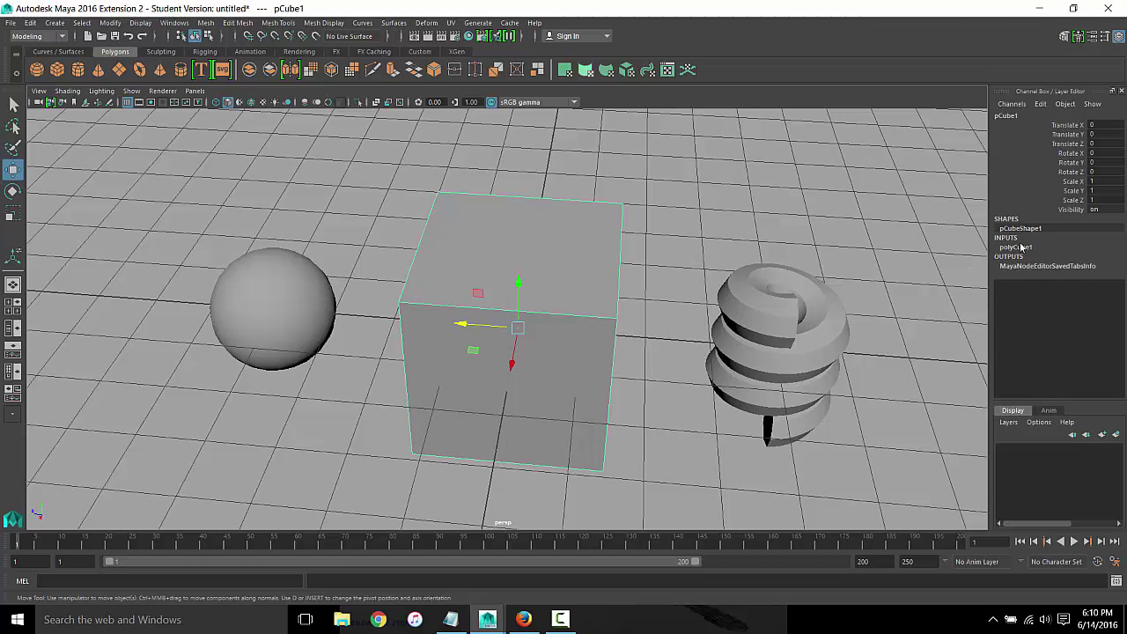
left_click(1022, 246)
left_click_drag(1101, 257, 1111, 274)
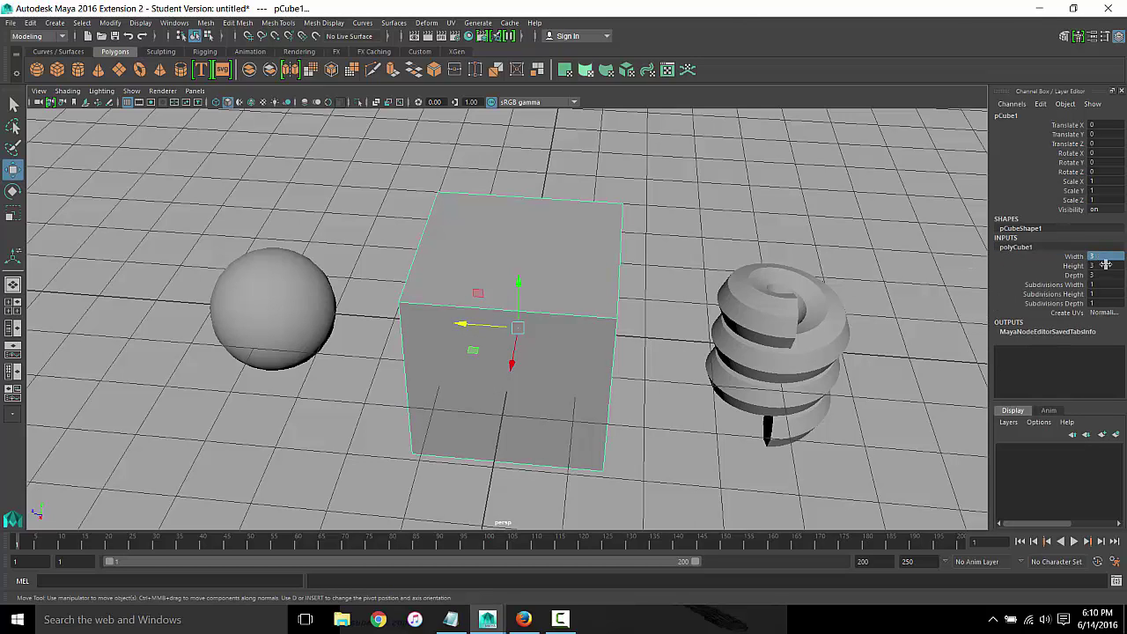
type("1")
key("Return")
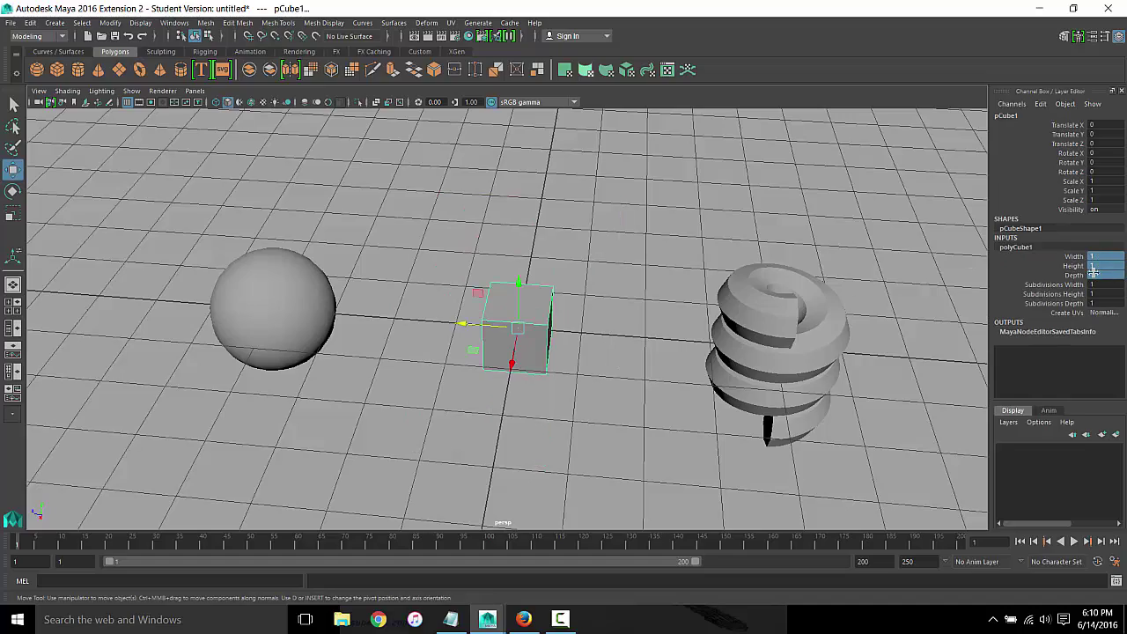
Orbit, dolly and pan around the sphere, cube and helix, then select the sphere
mouse_move(503, 486)
left_mouse_down("alt")
mouse_move(528, 449)
mouse_move(579, 417)
left_mouse_up("alt")
right_click_drag(579, 417, 591, 453, "alt")
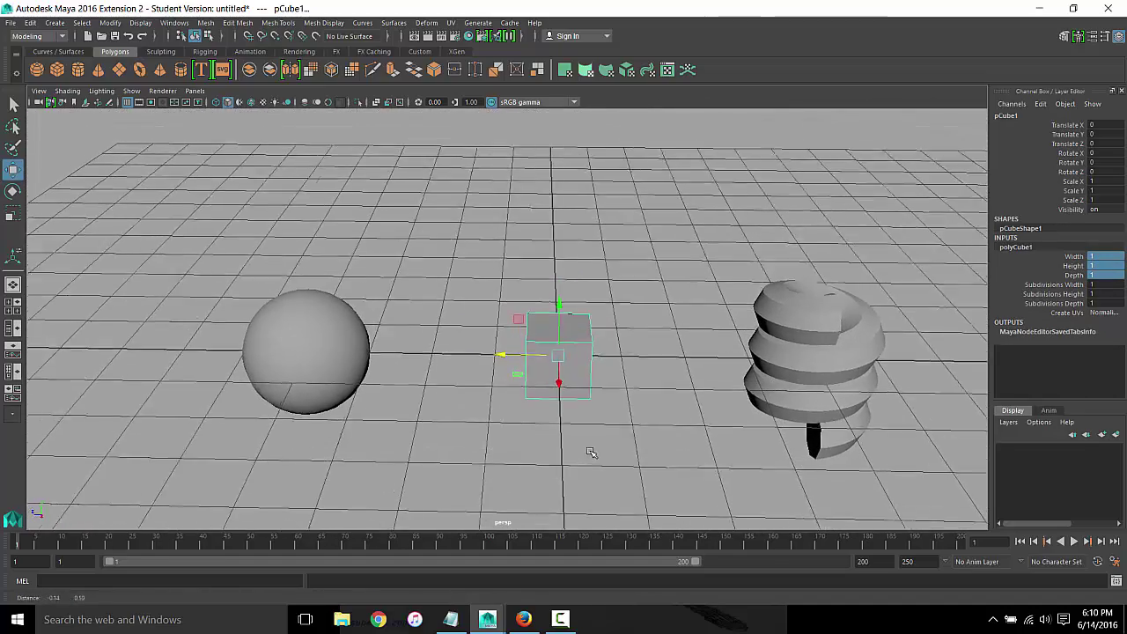
mouse_move(591, 452)
left_mouse_down("alt")
mouse_move(564, 427)
mouse_move(590, 402)
mouse_move(558, 402)
mouse_move(556, 373)
mouse_move(628, 415)
mouse_move(649, 412)
left_mouse_up("alt")
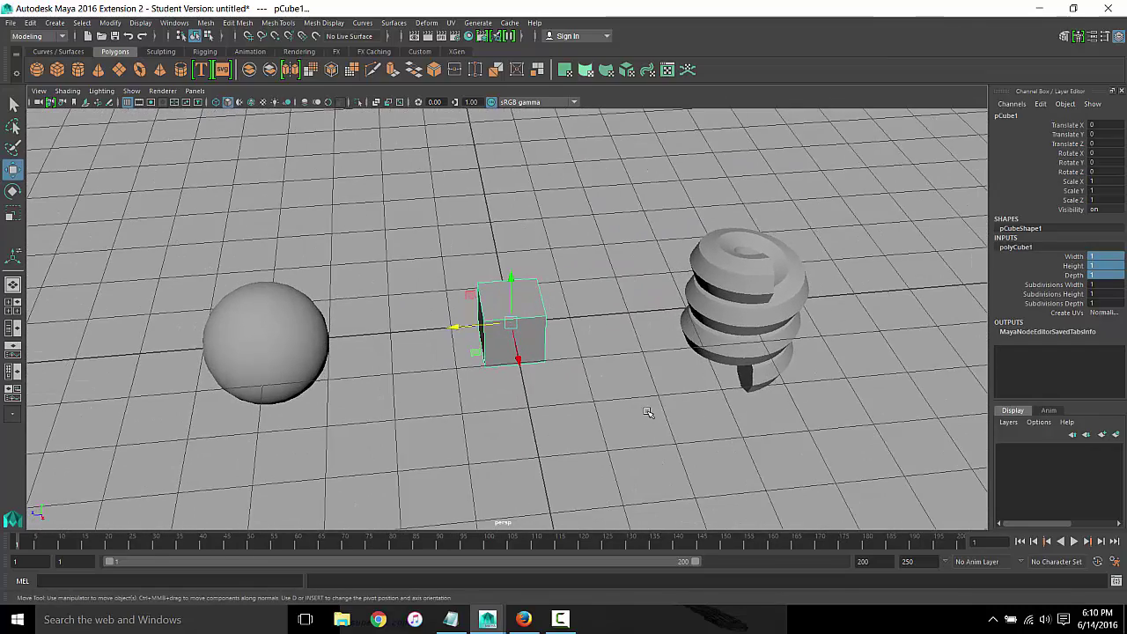
mouse_move(601, 411)
middle_mouse_down("alt")
mouse_move(629, 384)
mouse_move(628, 394)
middle_mouse_up("alt")
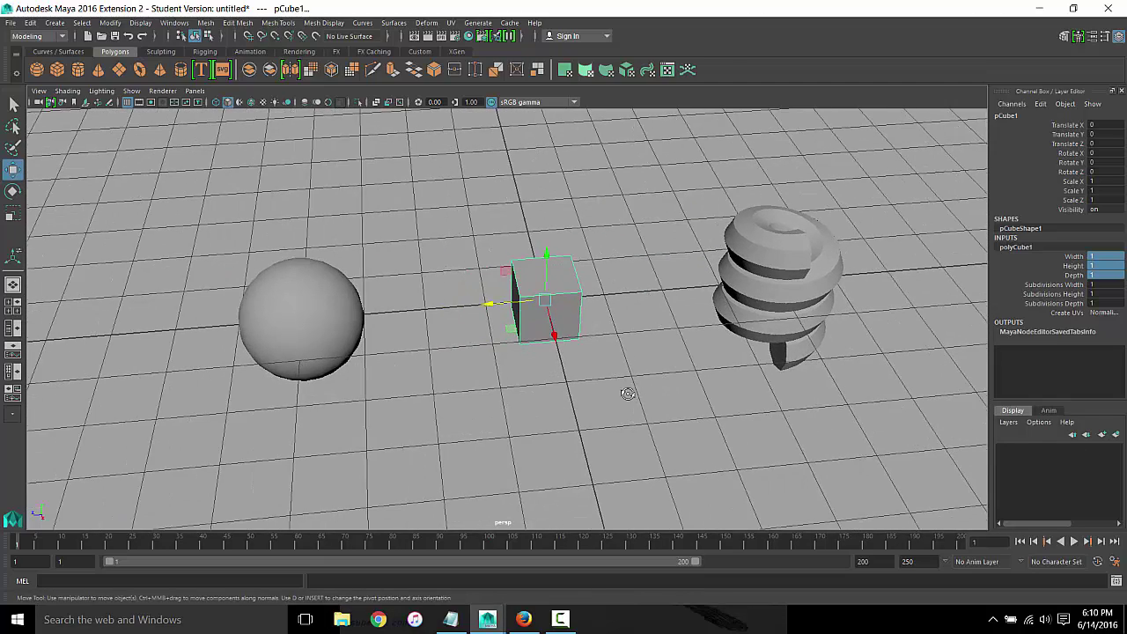
mouse_move(628, 394)
left_mouse_down("alt")
mouse_move(611, 385)
mouse_move(672, 420)
mouse_move(552, 419)
left_mouse_up("alt")
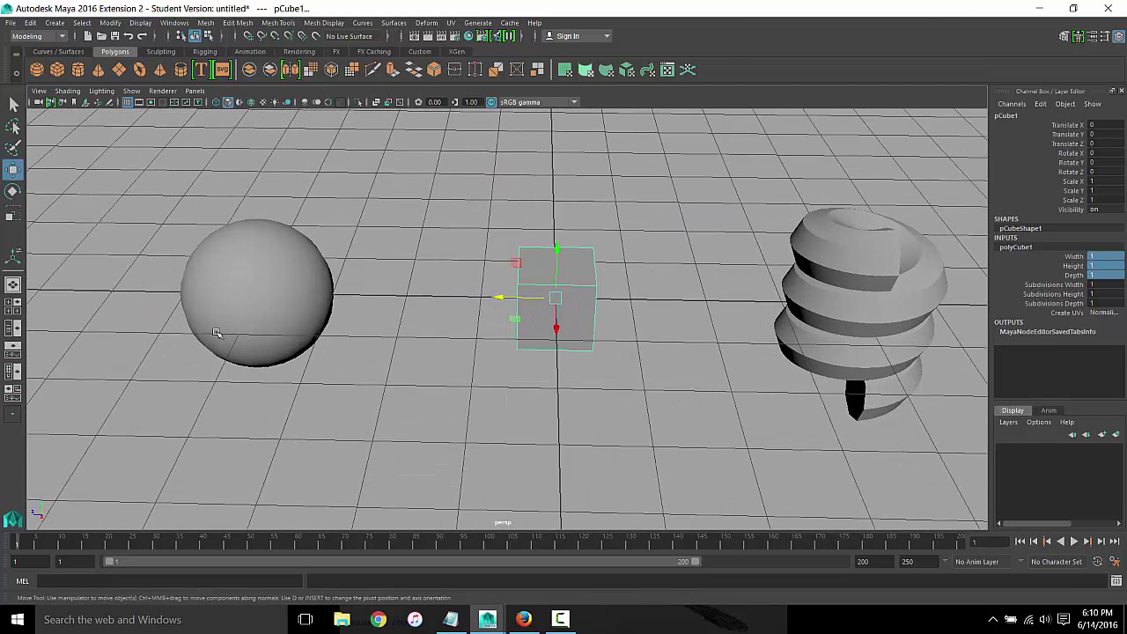
left_click(251, 273)
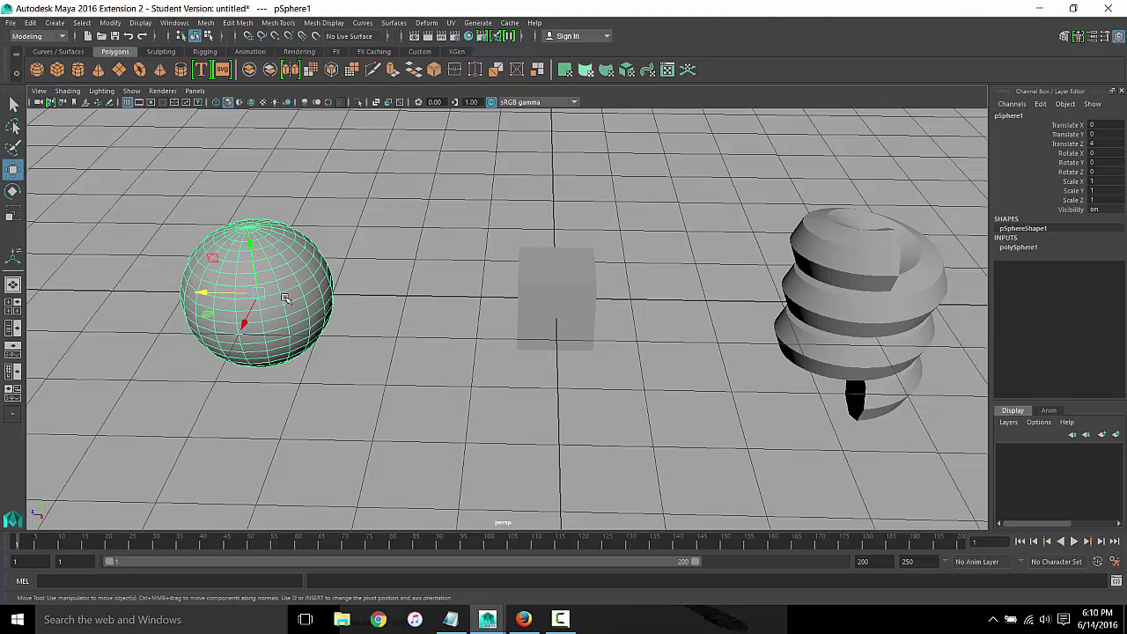
Select the helix, set its polyHelix1 Coils to 1 and view it from above
left_click(870, 284)
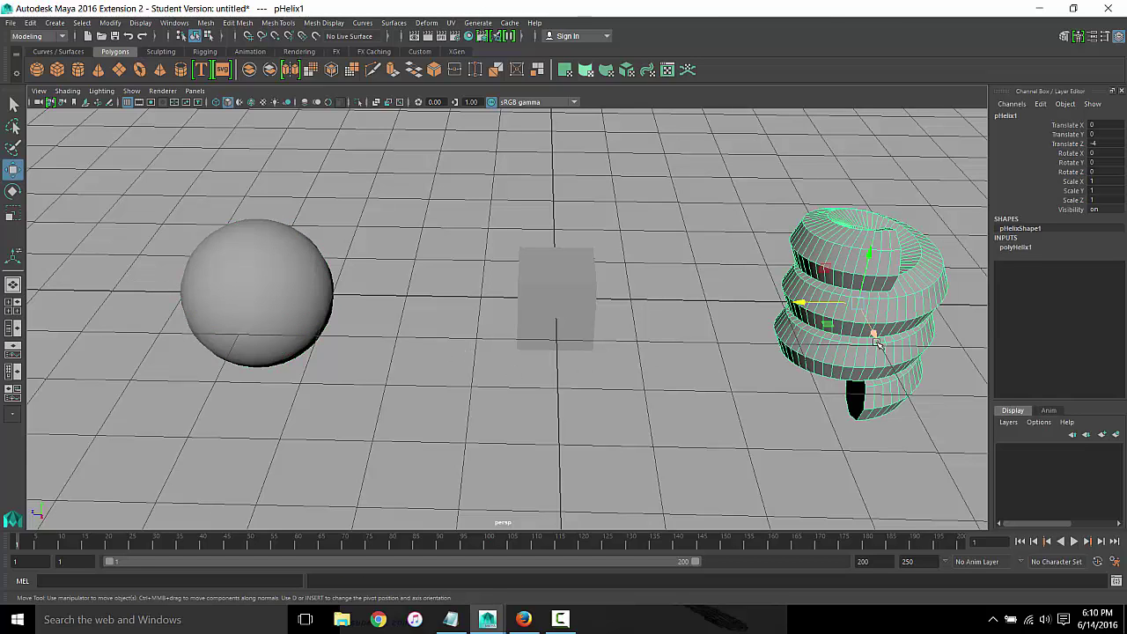
left_click(1022, 250)
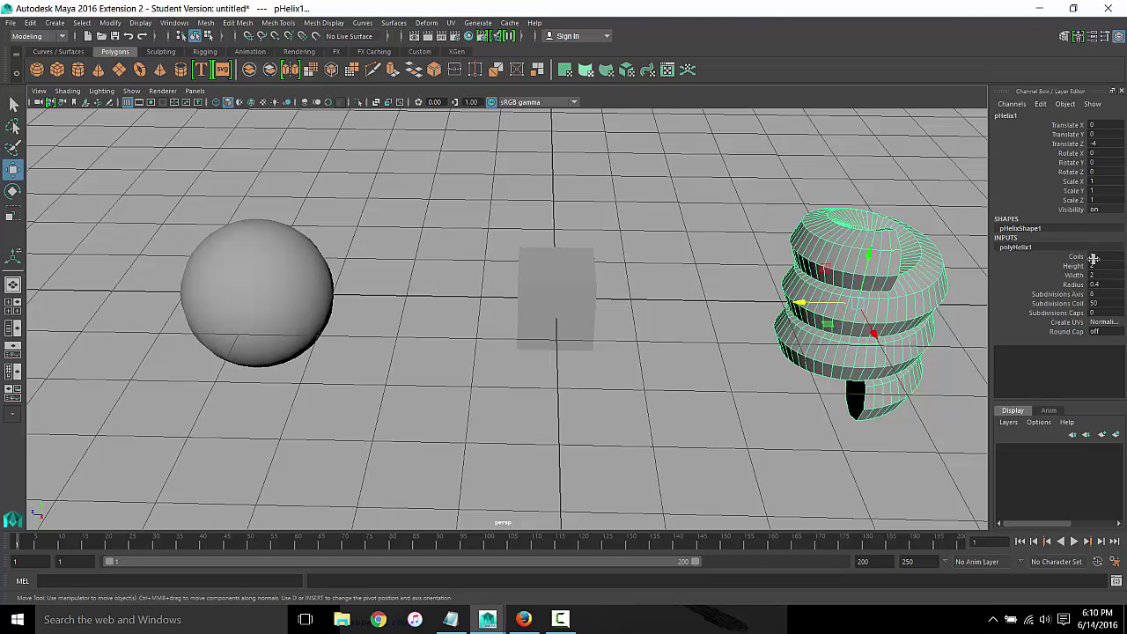
double_click(1094, 256)
key("Return")
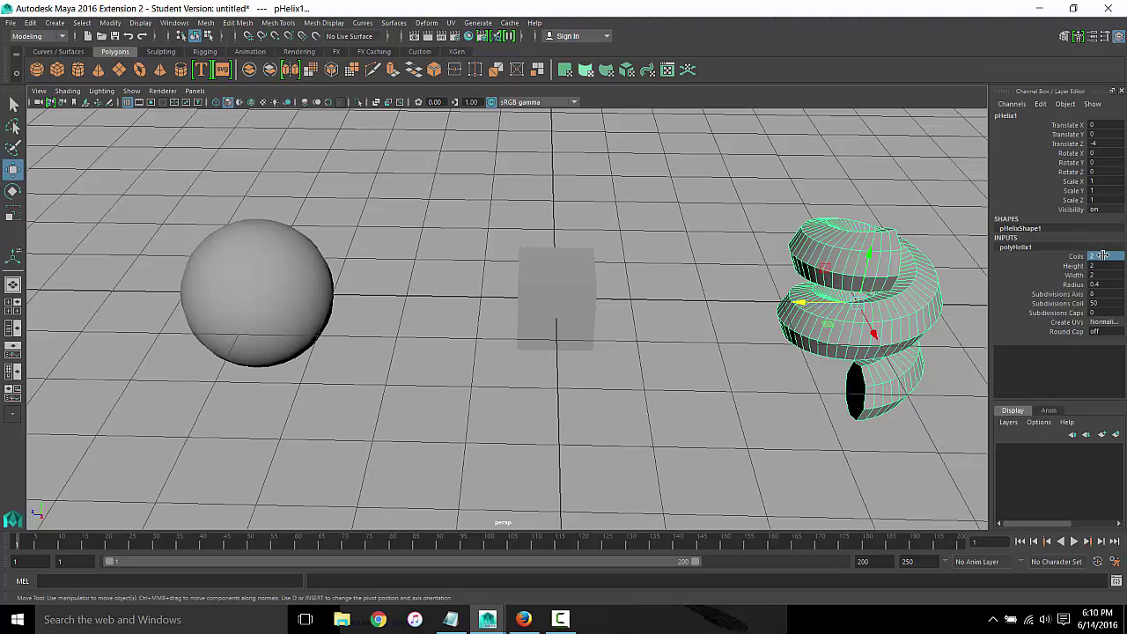
type("1")
key("Return")
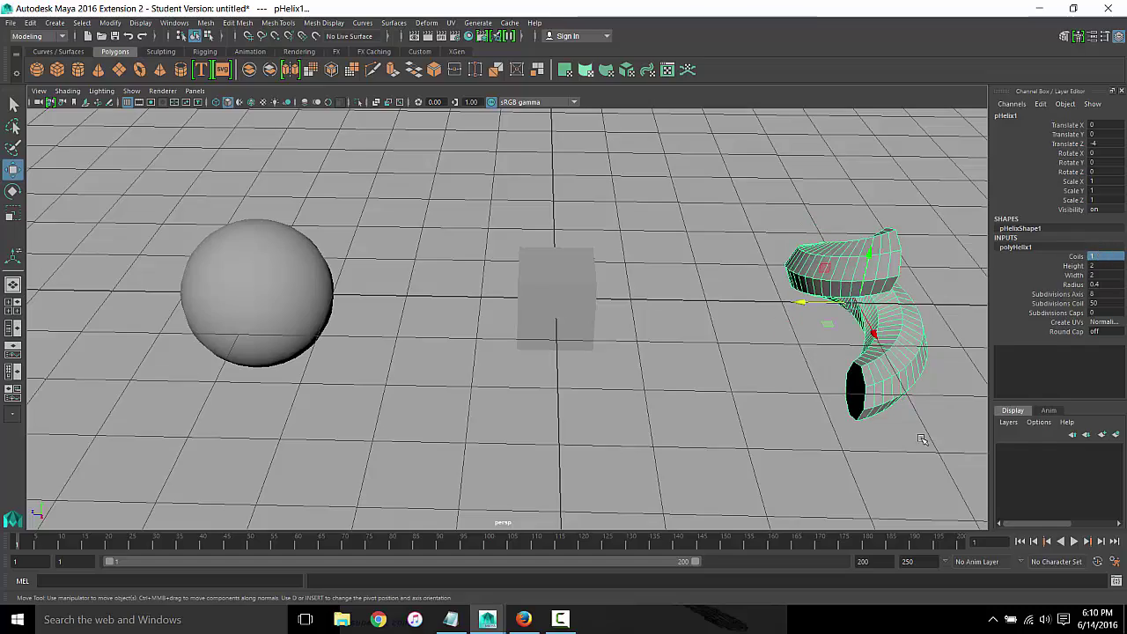
key("super")
mouse_move(922, 441)
left_mouse_down("alt")
mouse_move(796, 362)
mouse_move(644, 327)
mouse_move(343, 422)
mouse_move(144, 389)
mouse_move(753, 300)
left_mouse_up("alt")
Set the helix Coils to 10 and Height to 10, orbiting to inspect the spiral
left_click(1015, 247)
left_click(1097, 255)
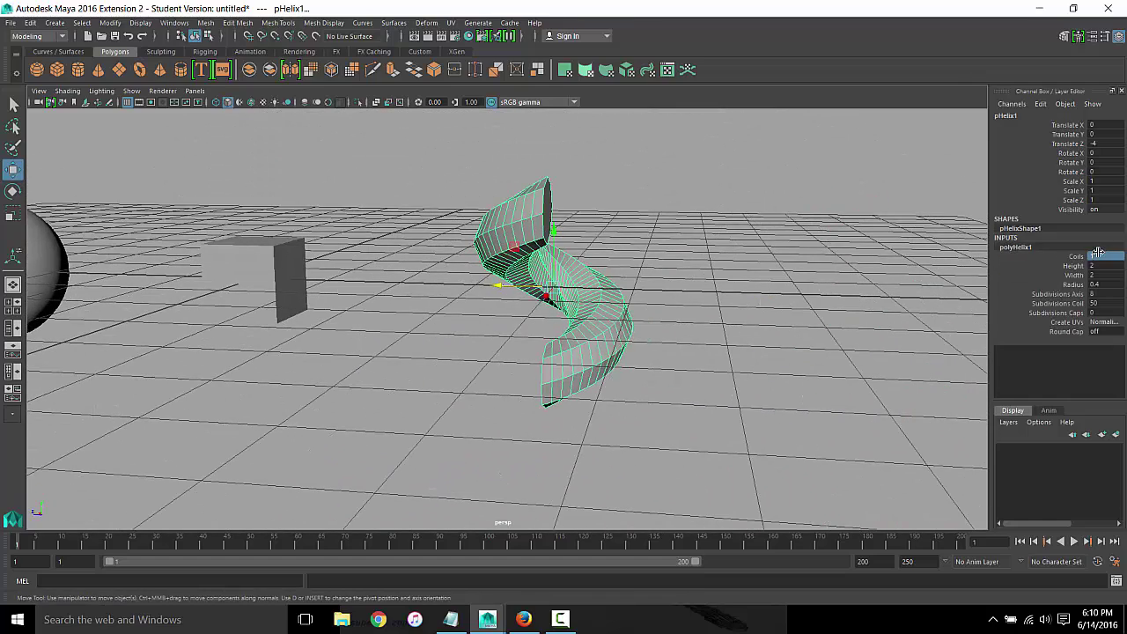
key("Return")
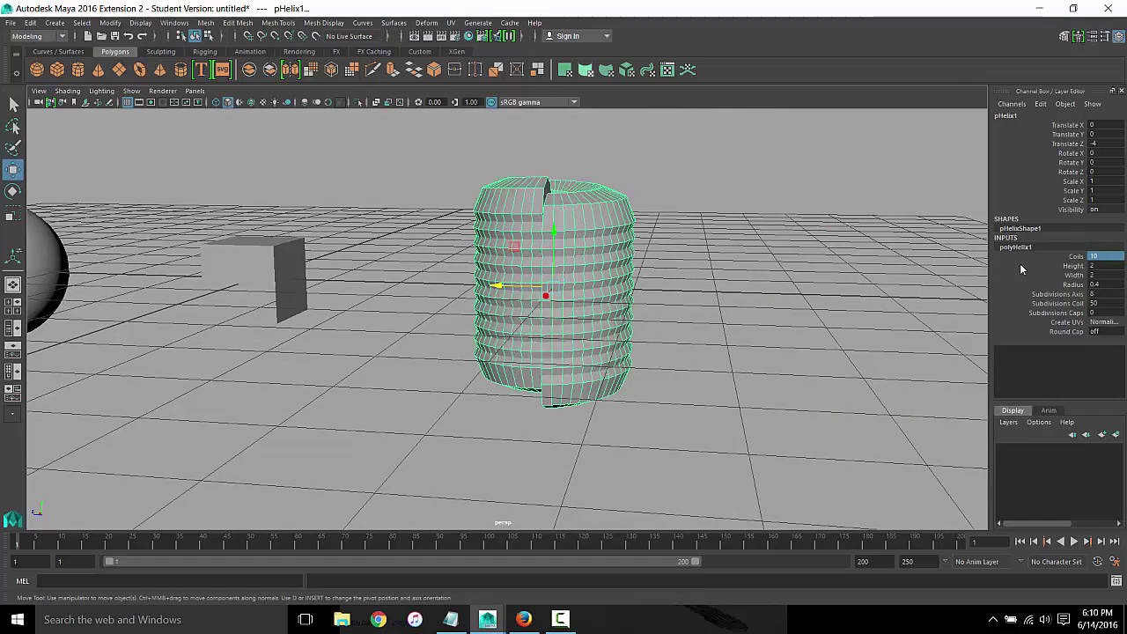
left_click_drag(695, 335, 737, 322, "alt")
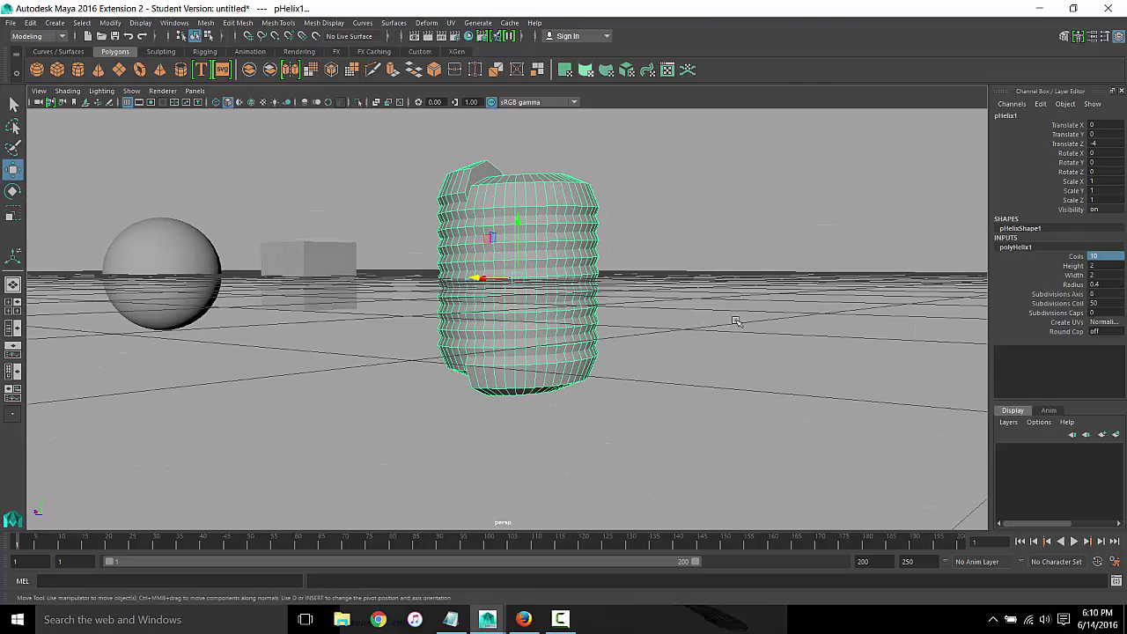
left_click(1100, 275)
left_click(1102, 266)
type("10")
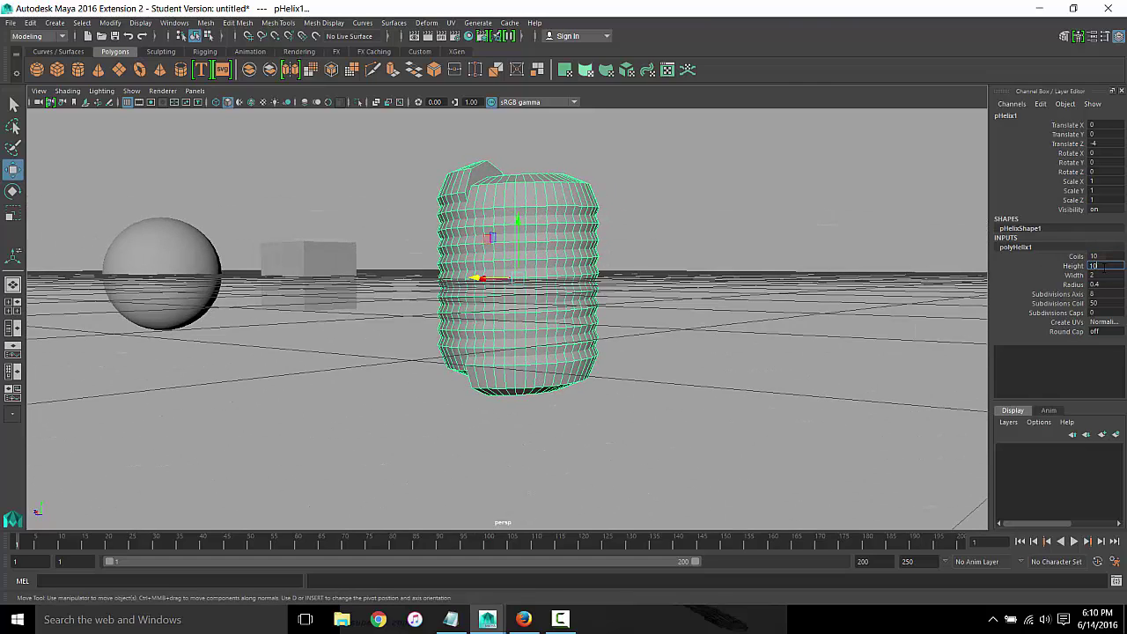
key("Return")
mouse_move(817, 403)
left_mouse_down("alt")
mouse_move(515, 352)
mouse_move(446, 355)
mouse_move(463, 395)
mouse_move(473, 370)
mouse_move(590, 374)
mouse_move(587, 327)
mouse_move(423, 377)
mouse_move(606, 407)
left_mouse_up("alt")
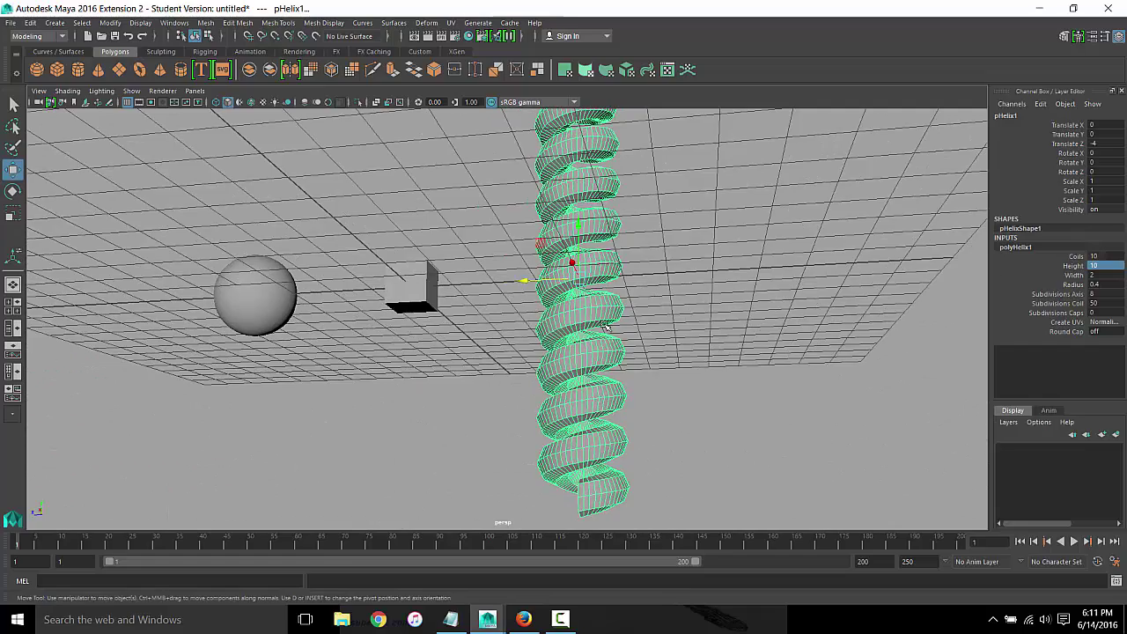
mouse_move(606, 327)
left_mouse_down("alt")
mouse_move(720, 374)
mouse_move(727, 404)
left_mouse_up("alt")
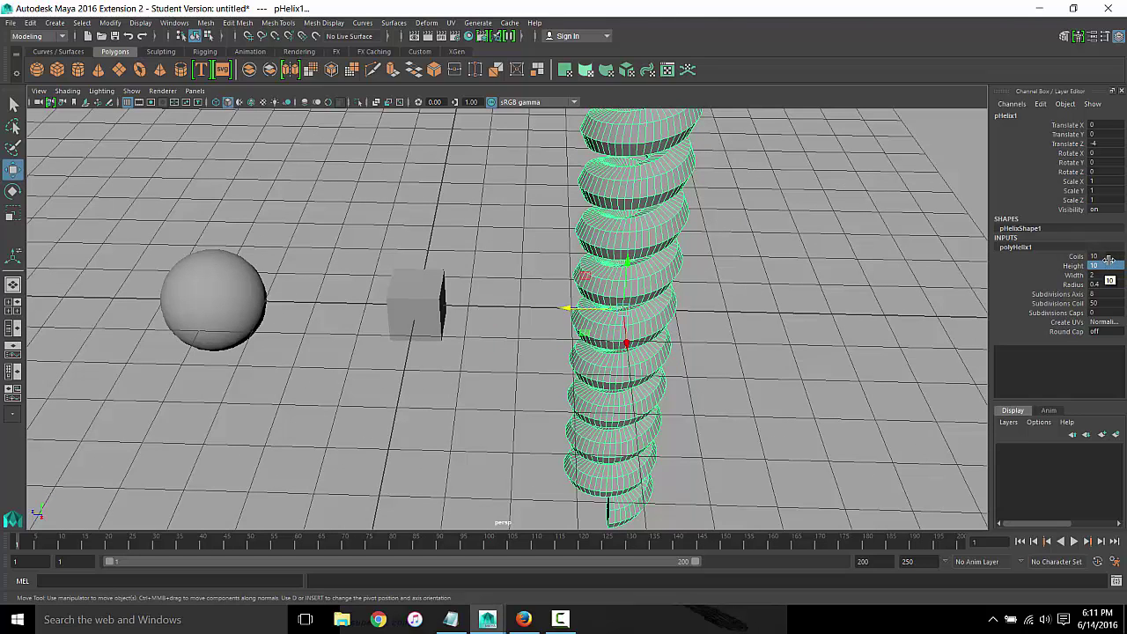
Undo the height change and deselect the helix
left_click(736, 336)
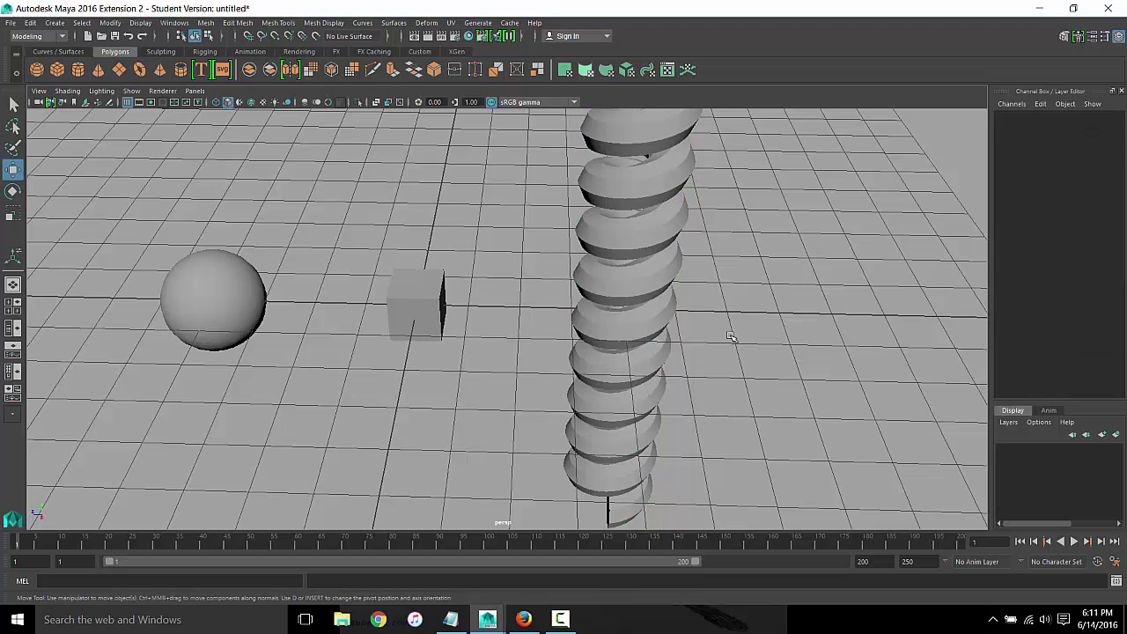
key("ctrl+z")
key("ctrl+z")
left_click(718, 326)
key("ctrl+z")
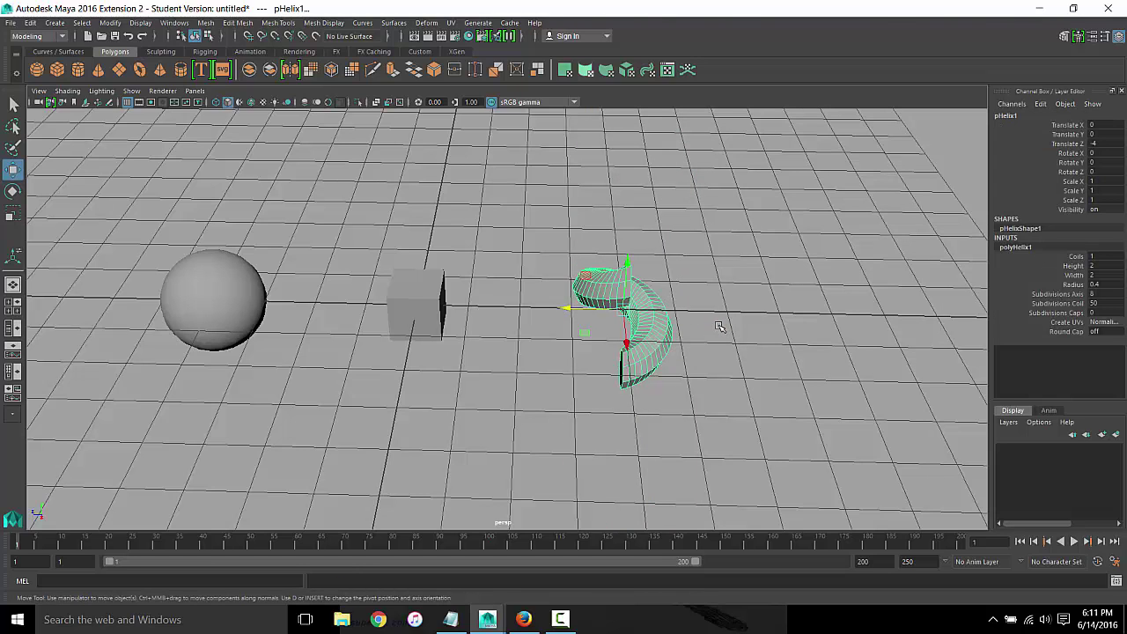
key("shift+z")
left_click(215, 304)
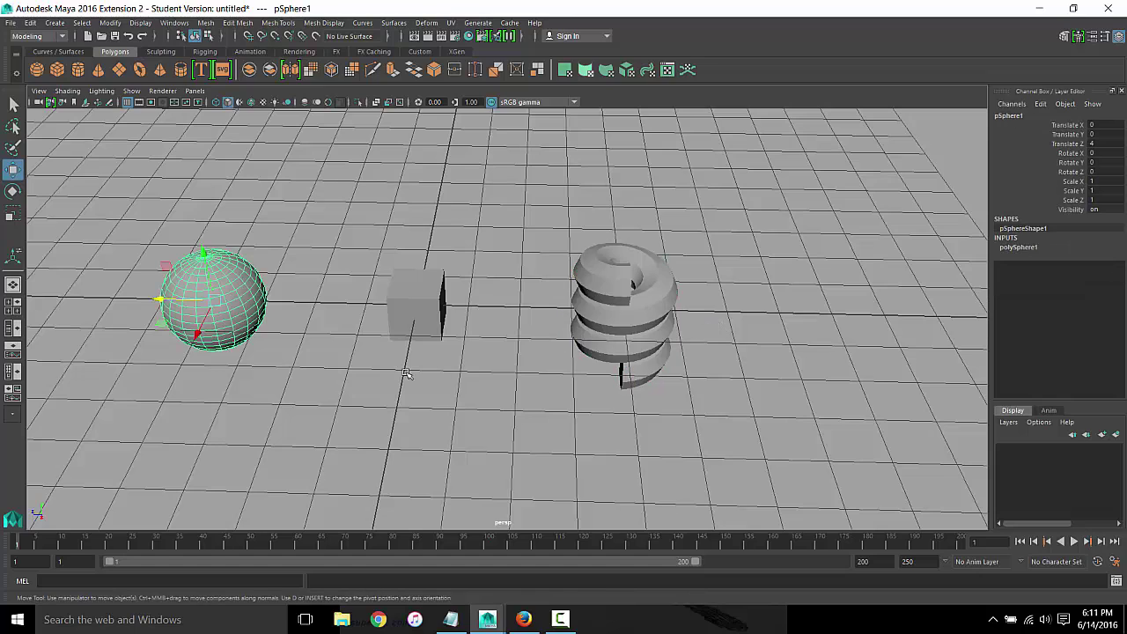
left_click(1015, 246)
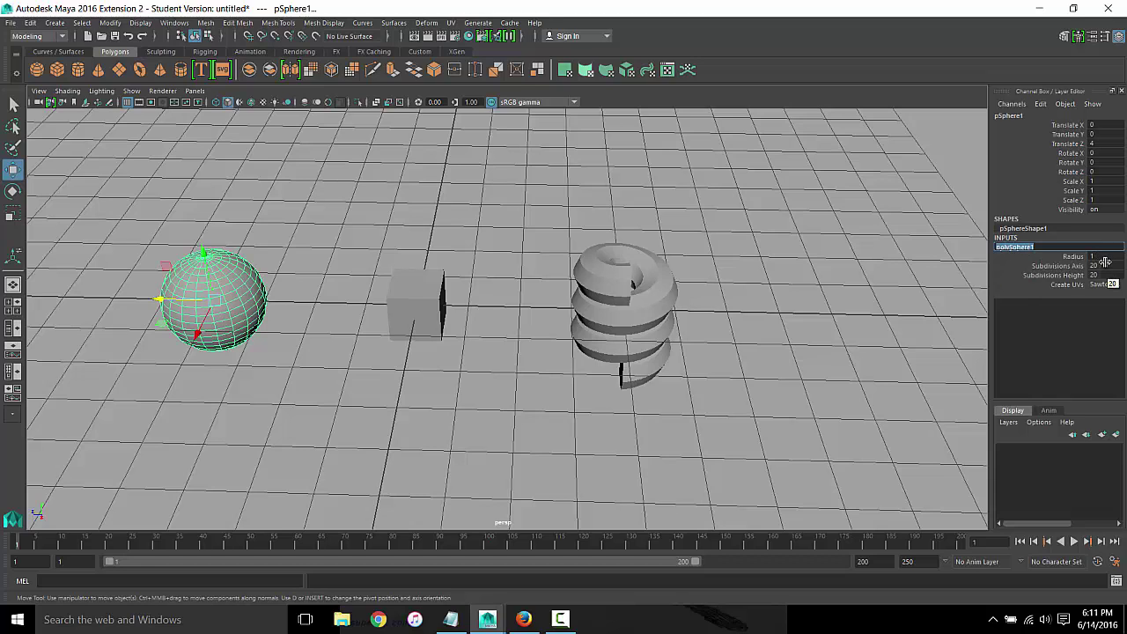
left_click(652, 329)
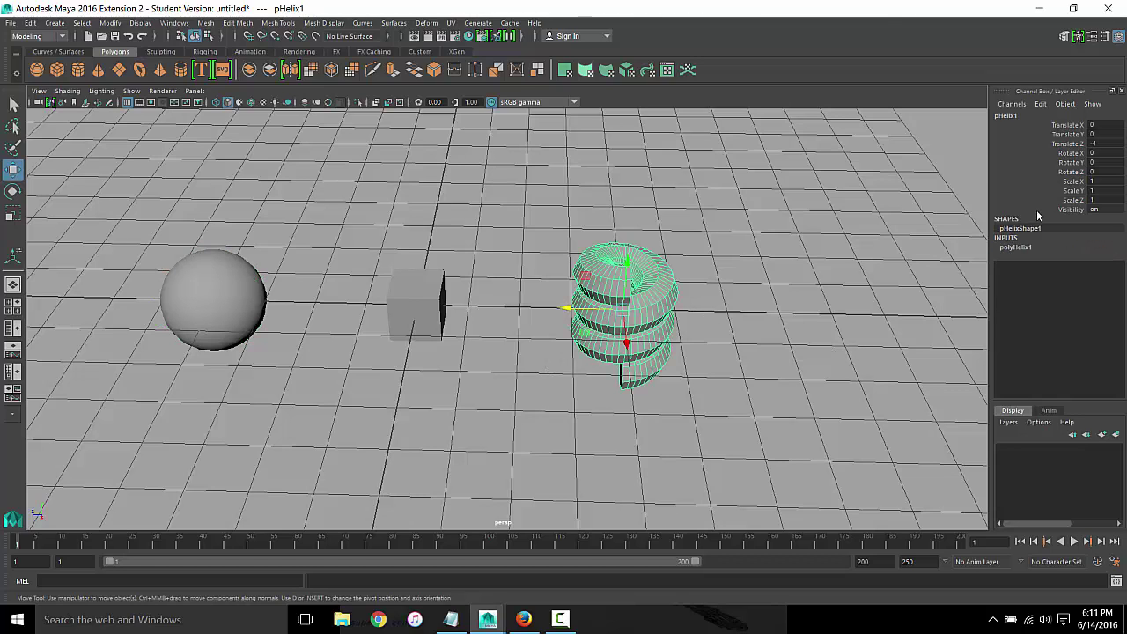
left_click(439, 310)
left_click(1016, 248)
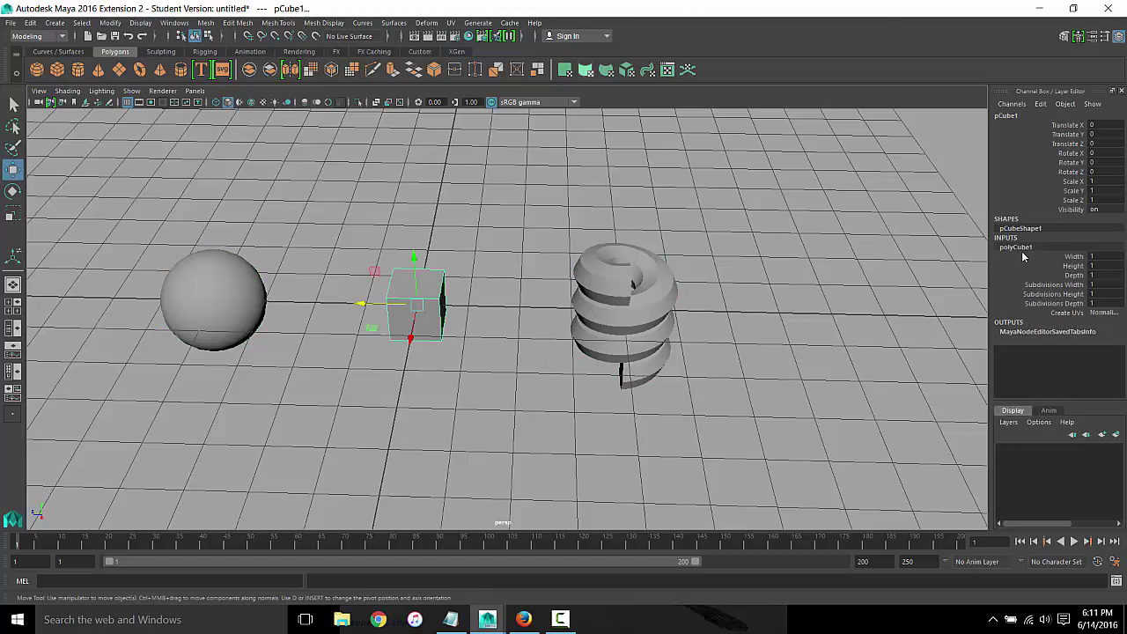
left_click_drag(1092, 284, 1106, 299)
type("3")
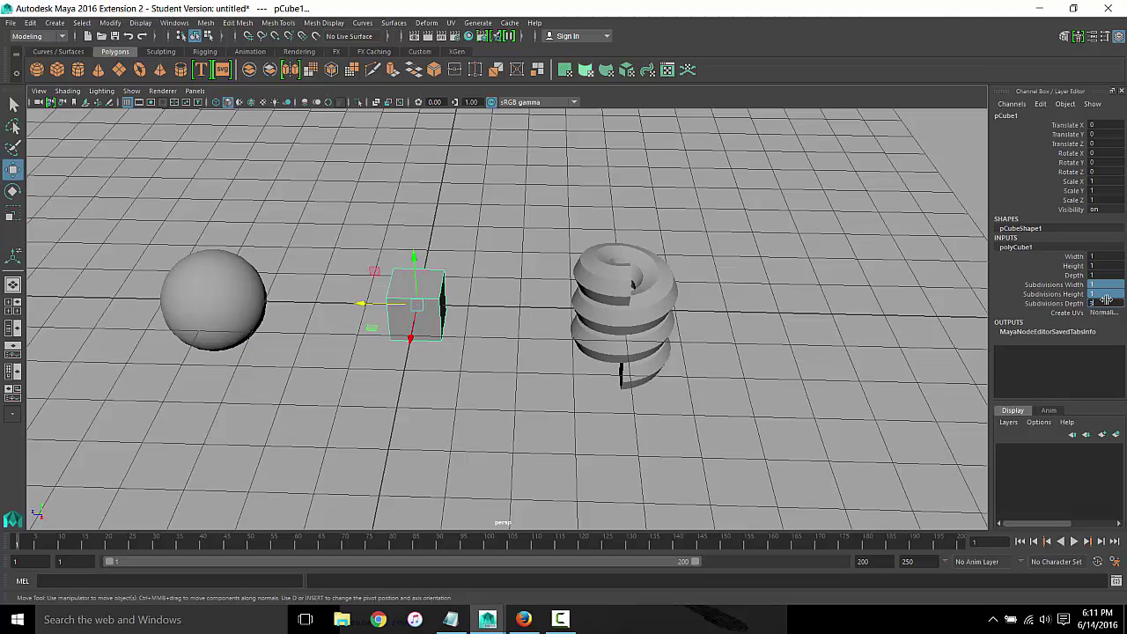
key("Return")
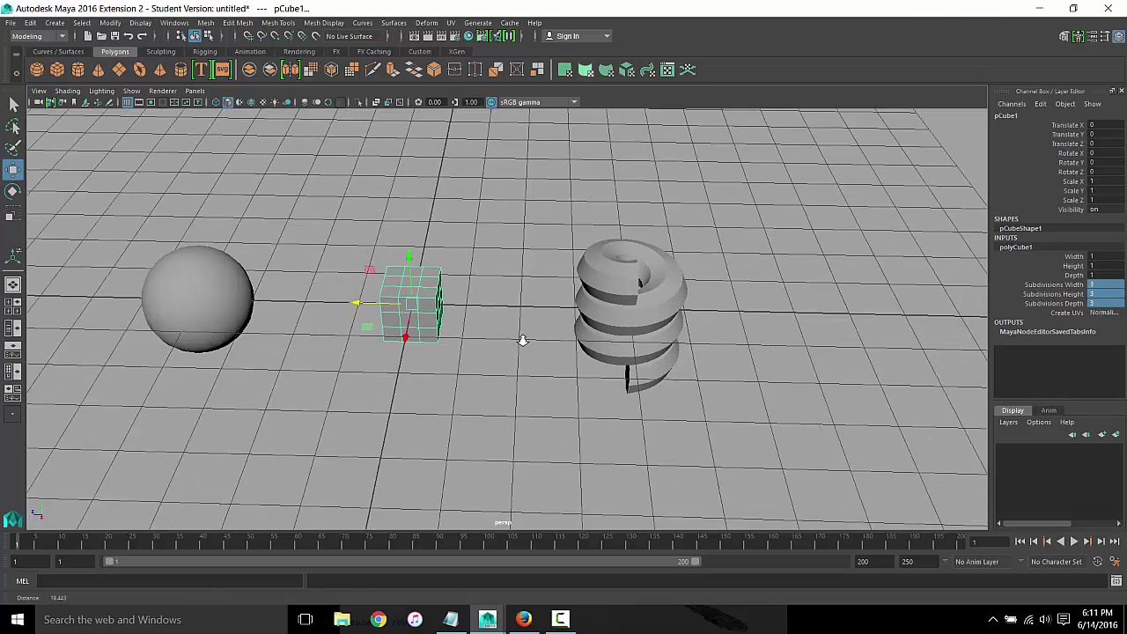
right_click_drag(521, 340, 576, 385, "alt")
middle_click_drag(575, 385, 722, 390, "alt")
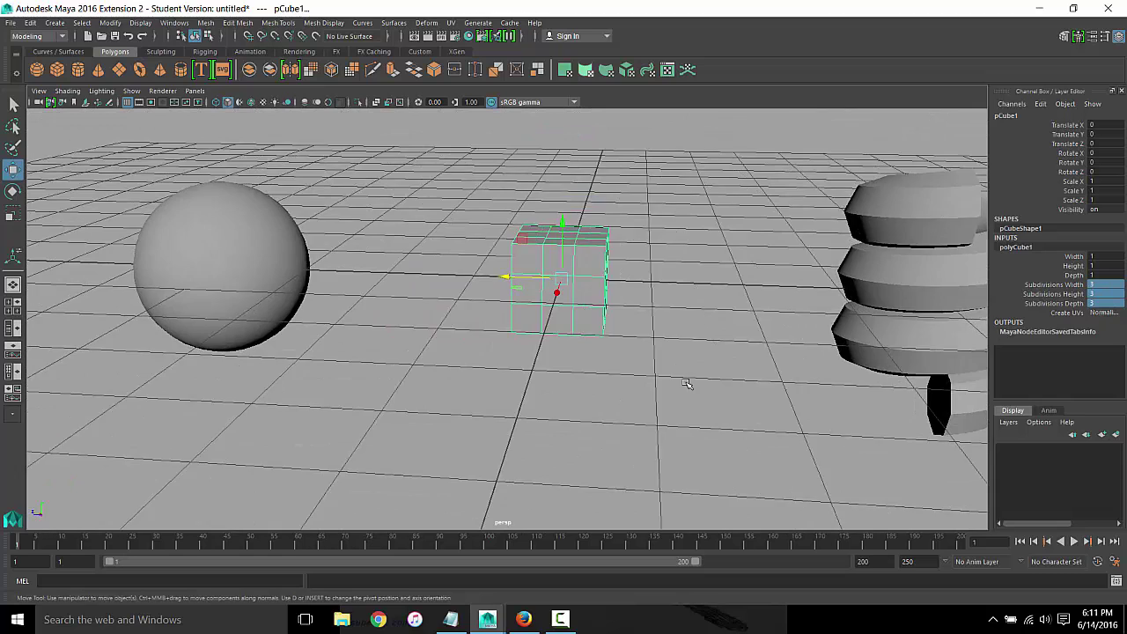
right_click_drag(687, 384, 770, 408, "alt")
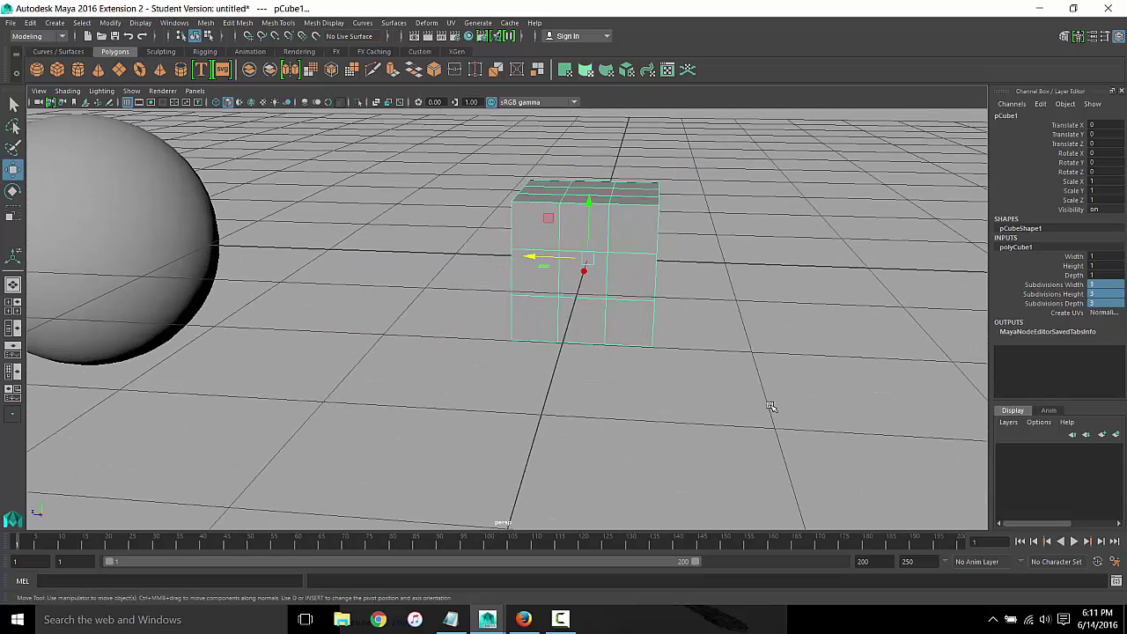
middle_click_drag(770, 407, 564, 448, "alt")
left_click(1100, 294)
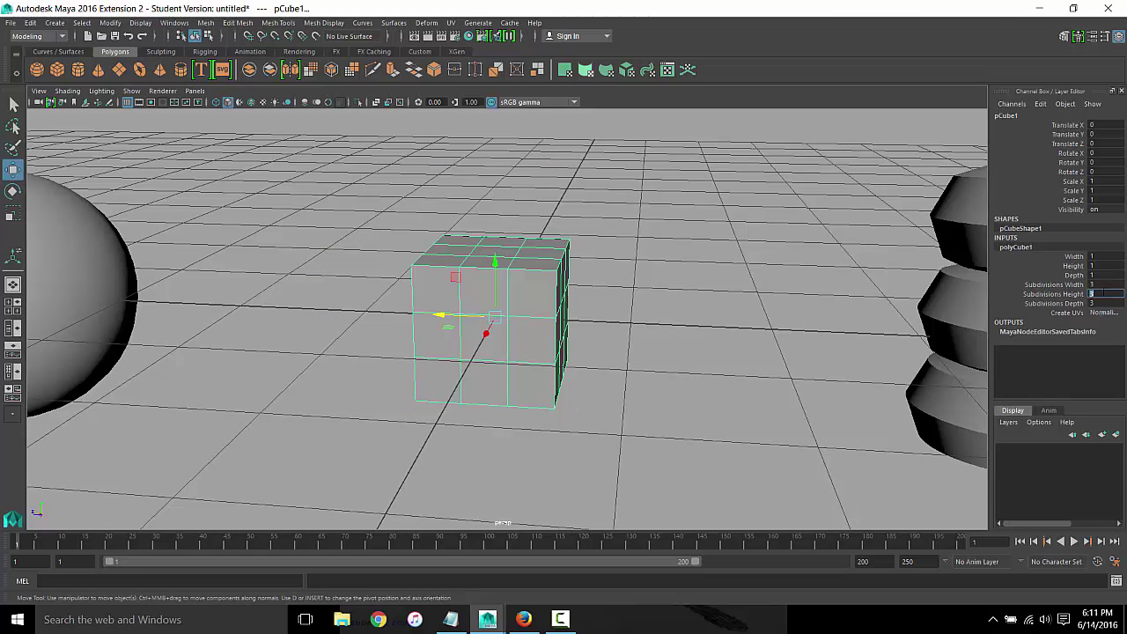
left_click_drag(1103, 284, 1113, 301)
type("4")
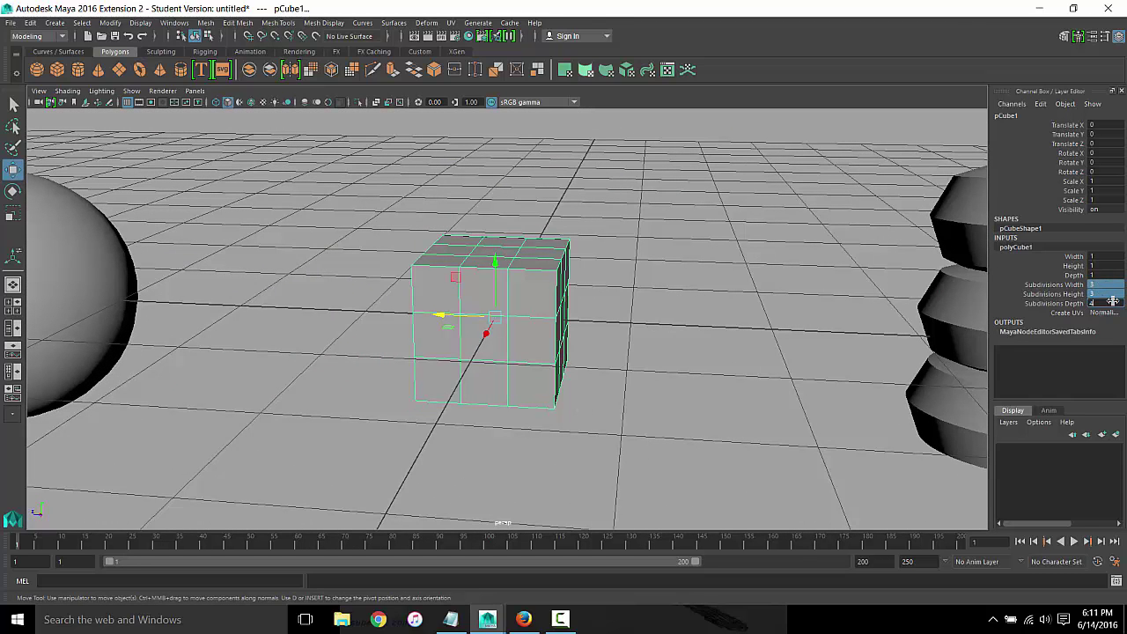
key("Return")
left_click_drag(619, 308, 557, 256, "alt")
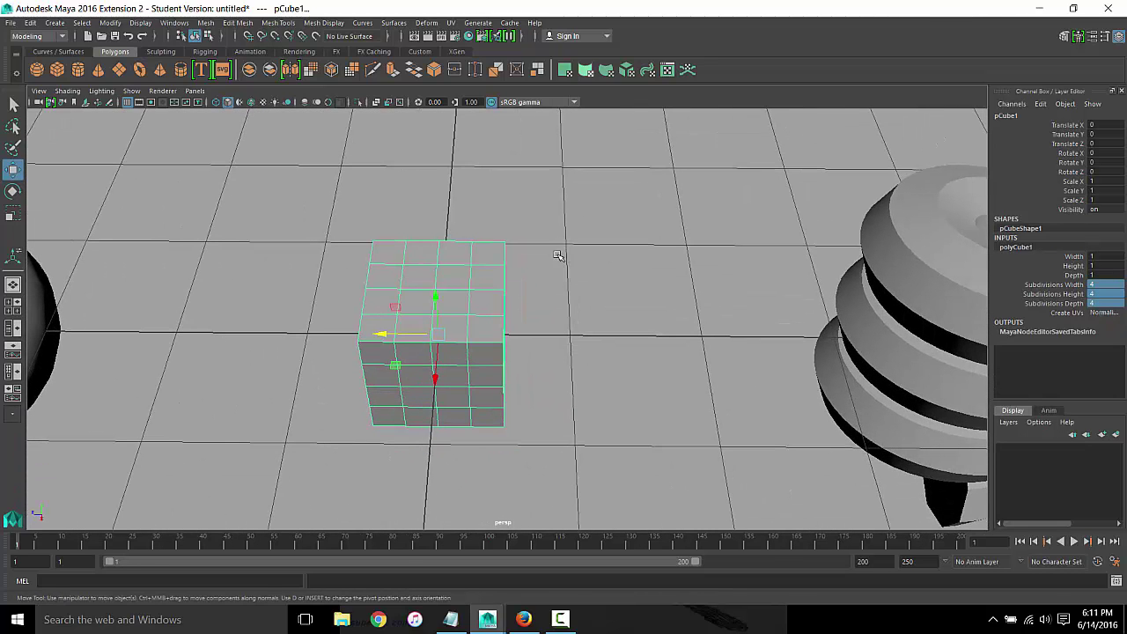
right_click(435, 300)
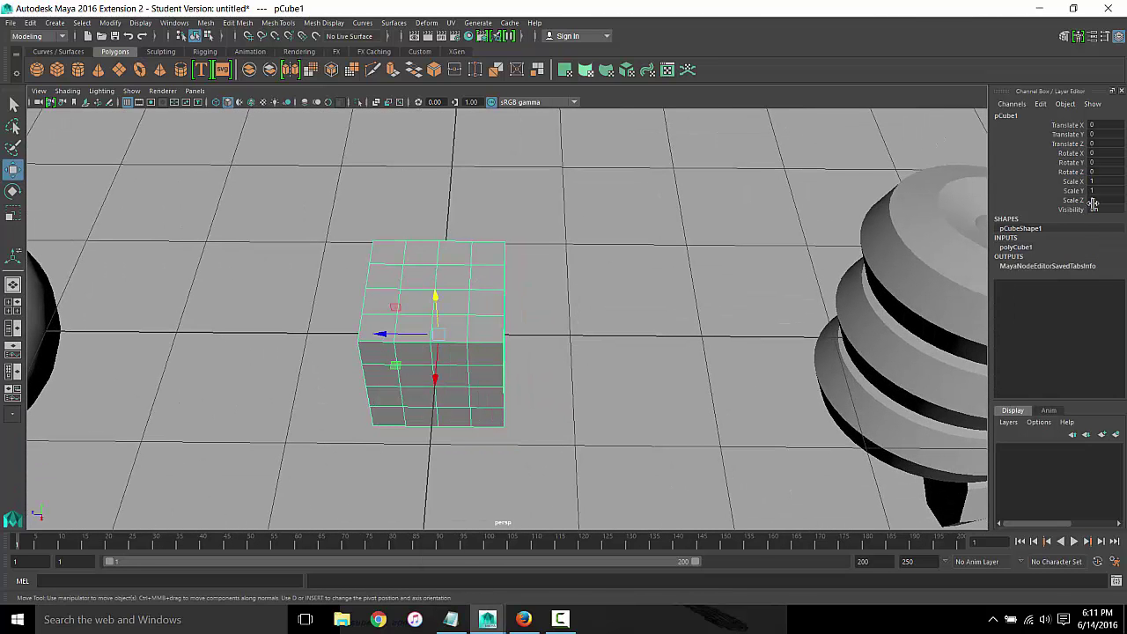
left_click(1022, 247)
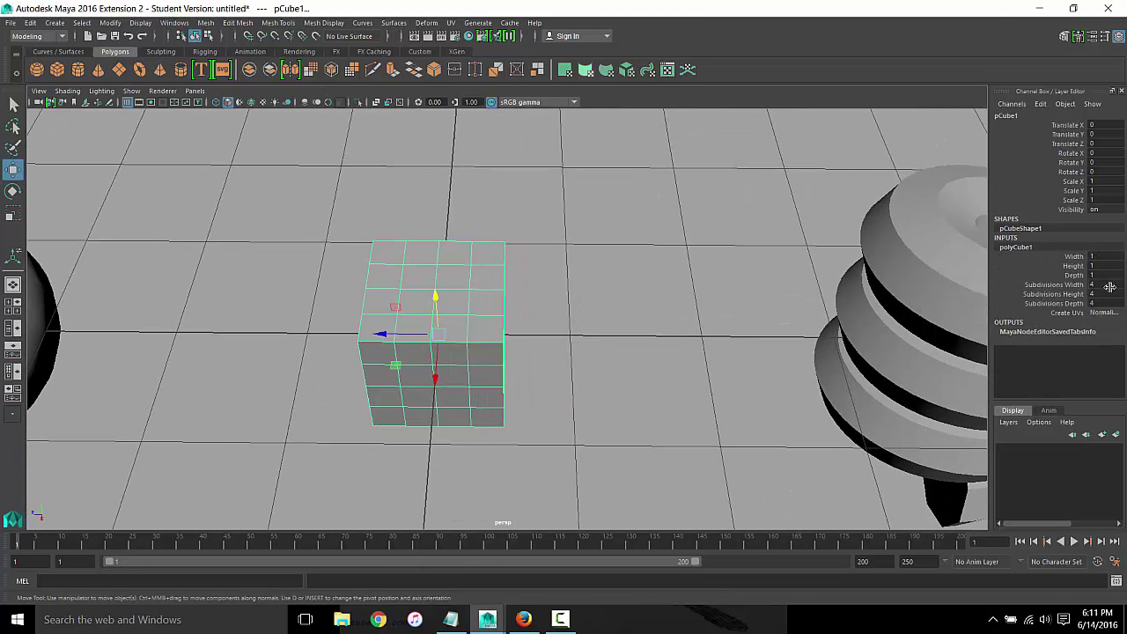
left_click_drag(1106, 284, 1111, 303)
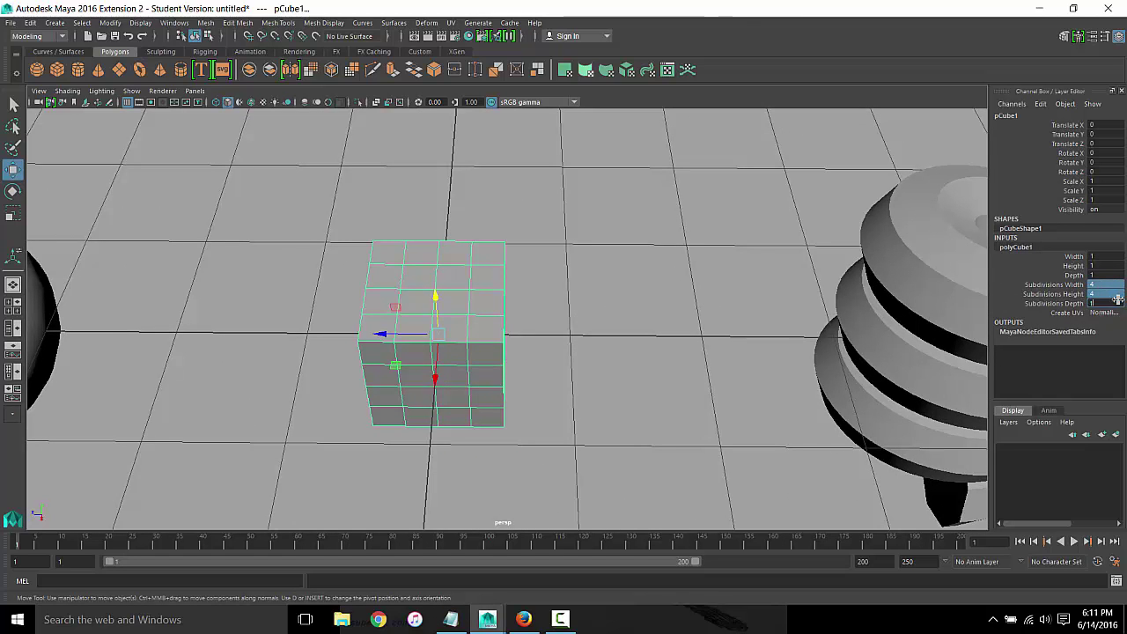
type("1")
key("Return")
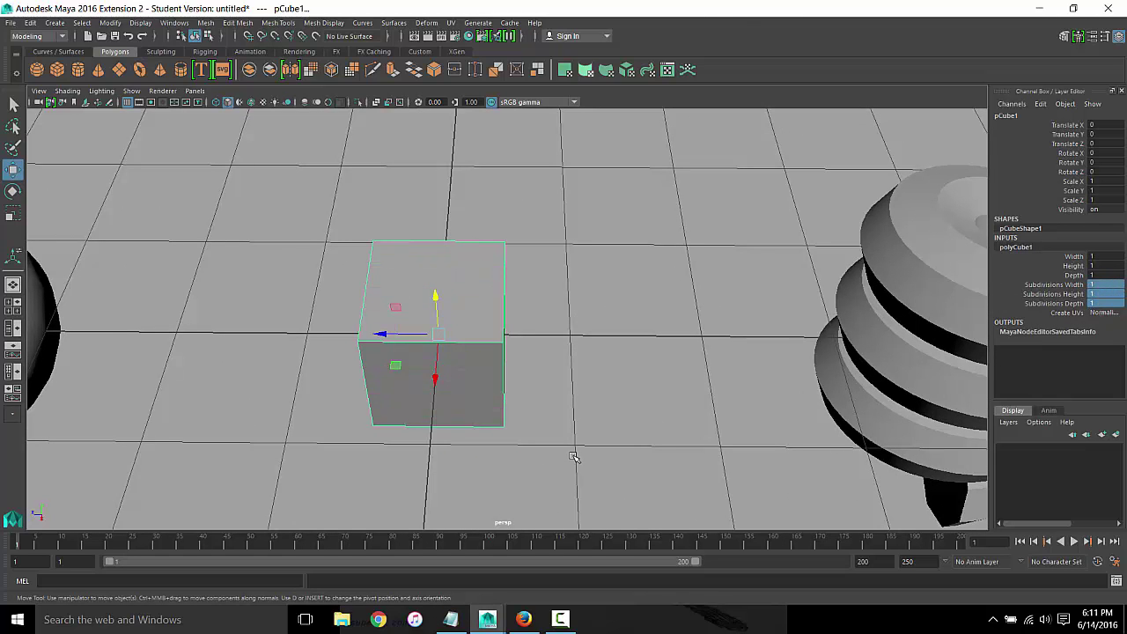
key("a")
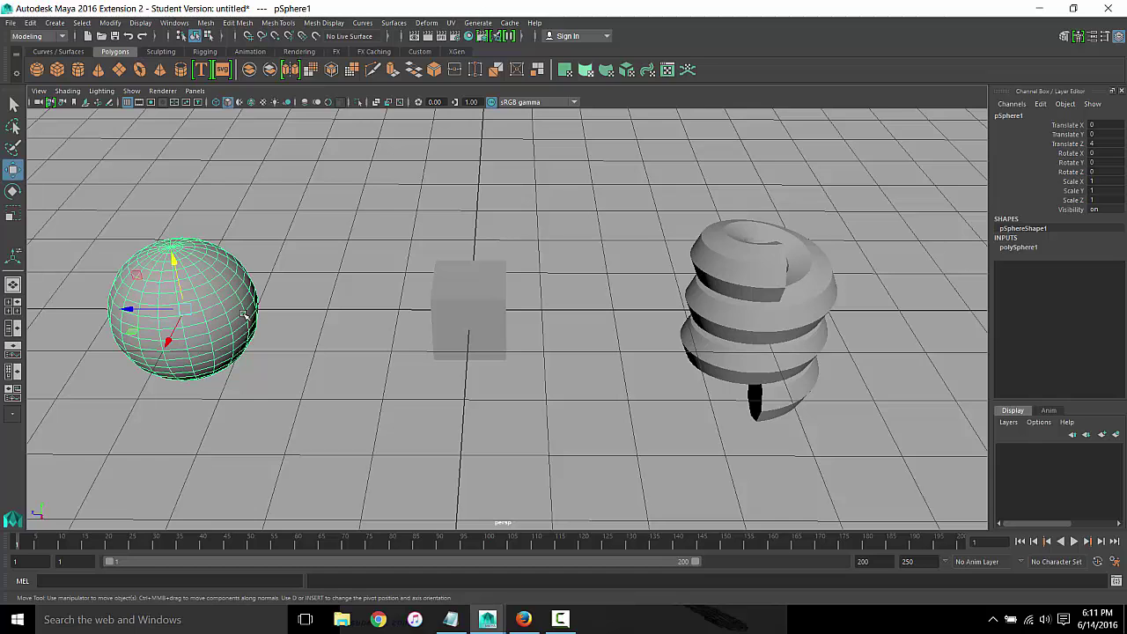
Open the Hypershade and graph lambert1's node connections
left_click(176, 23)
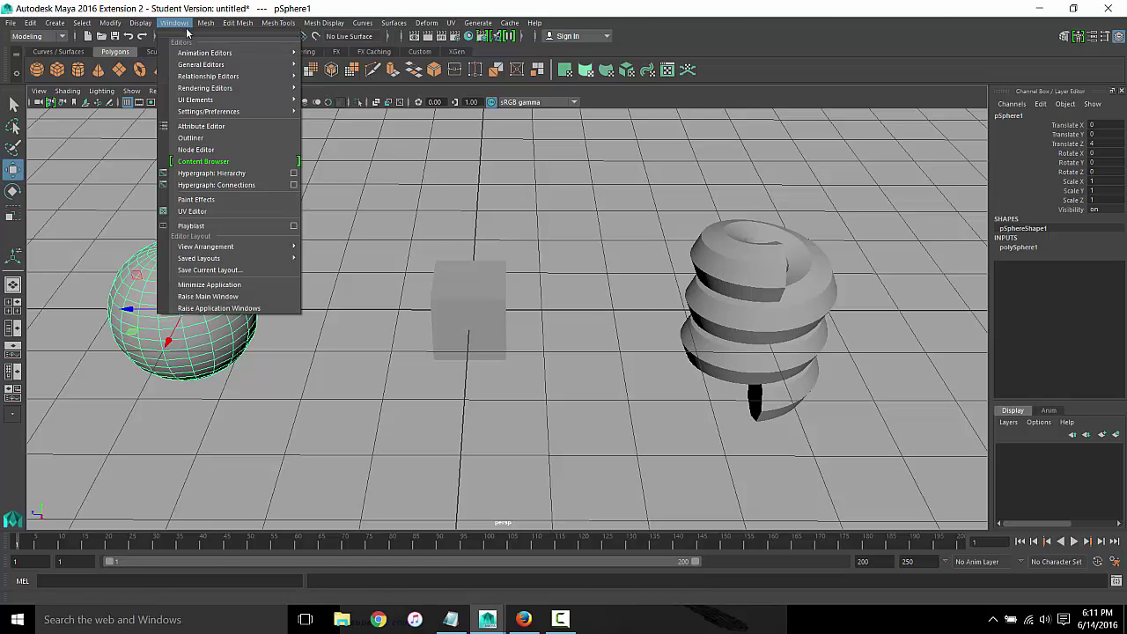
mouse_move(203, 88)
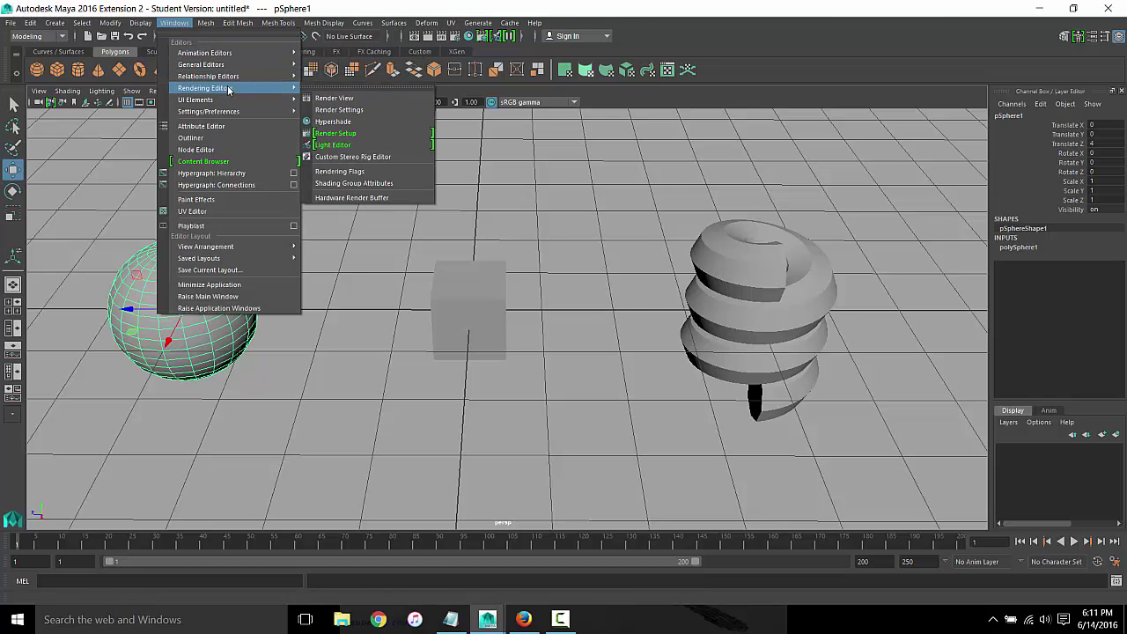
left_click(357, 120)
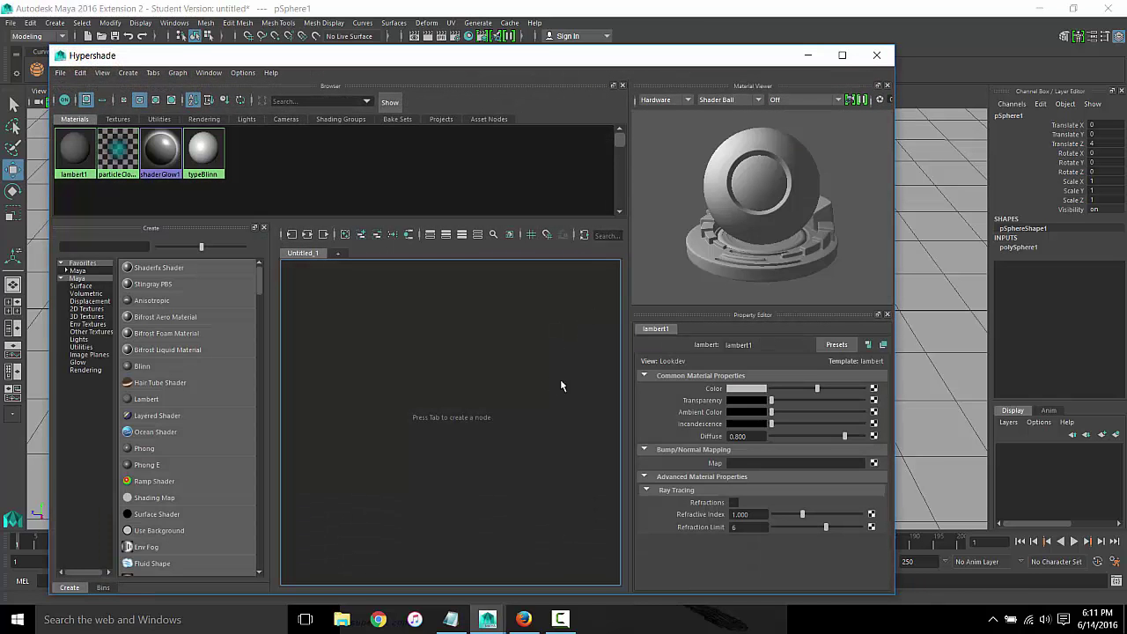
left_click(62, 154)
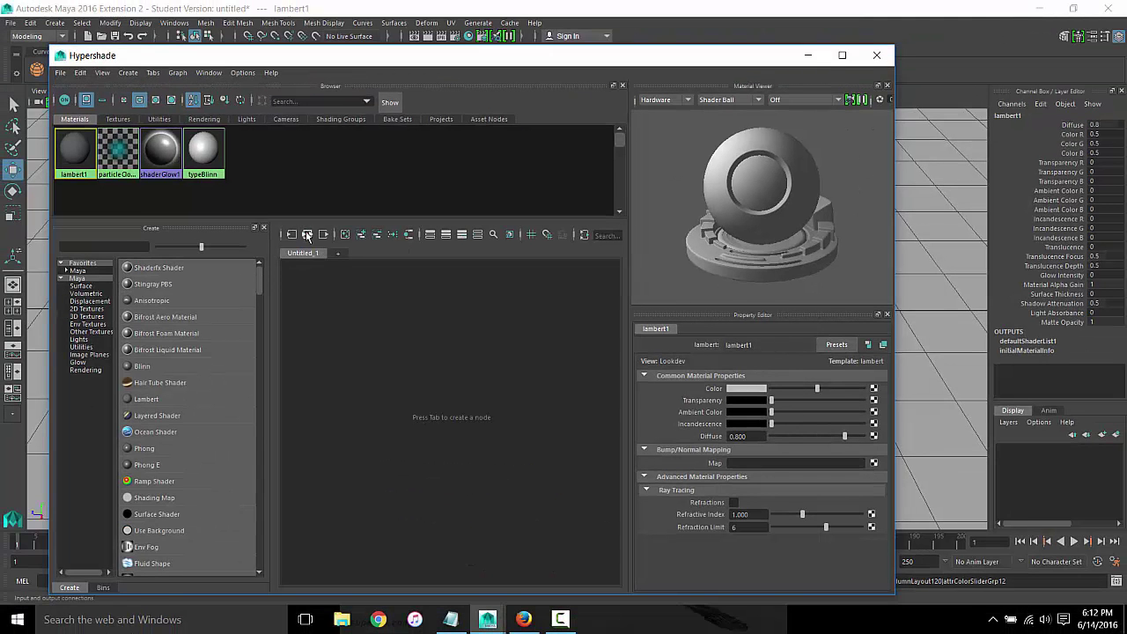
left_click(307, 234)
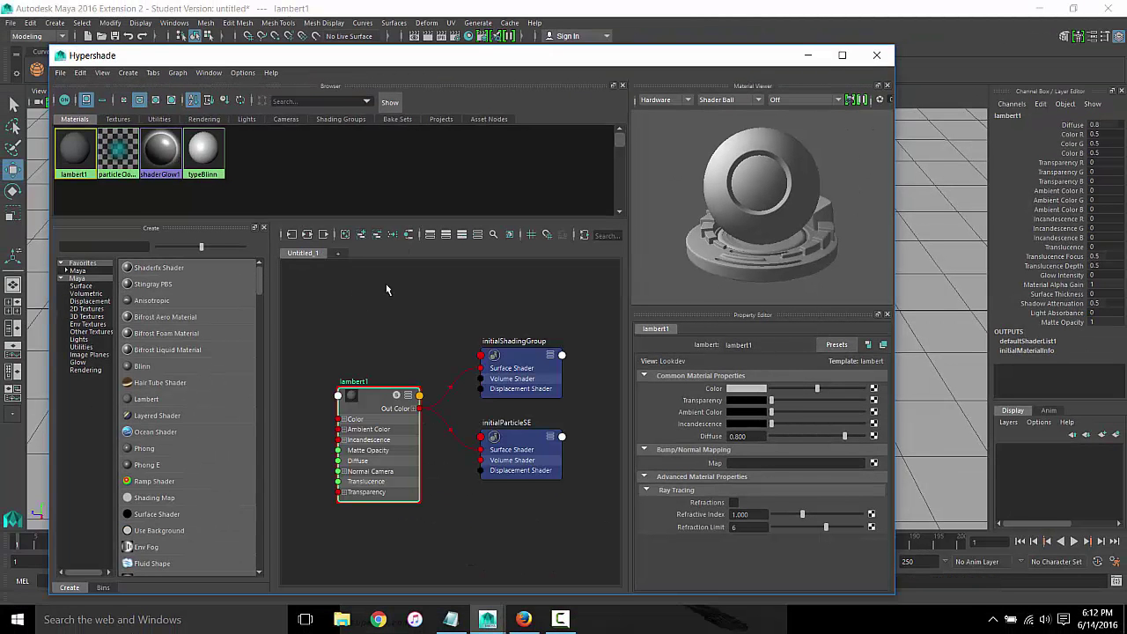
Browse the Textures, Utilities, Rendering, Lights, Cameras, Shading Groups, Bake Sets and Asset tabs
left_click(118, 119)
left_click(158, 119)
left_click(203, 119)
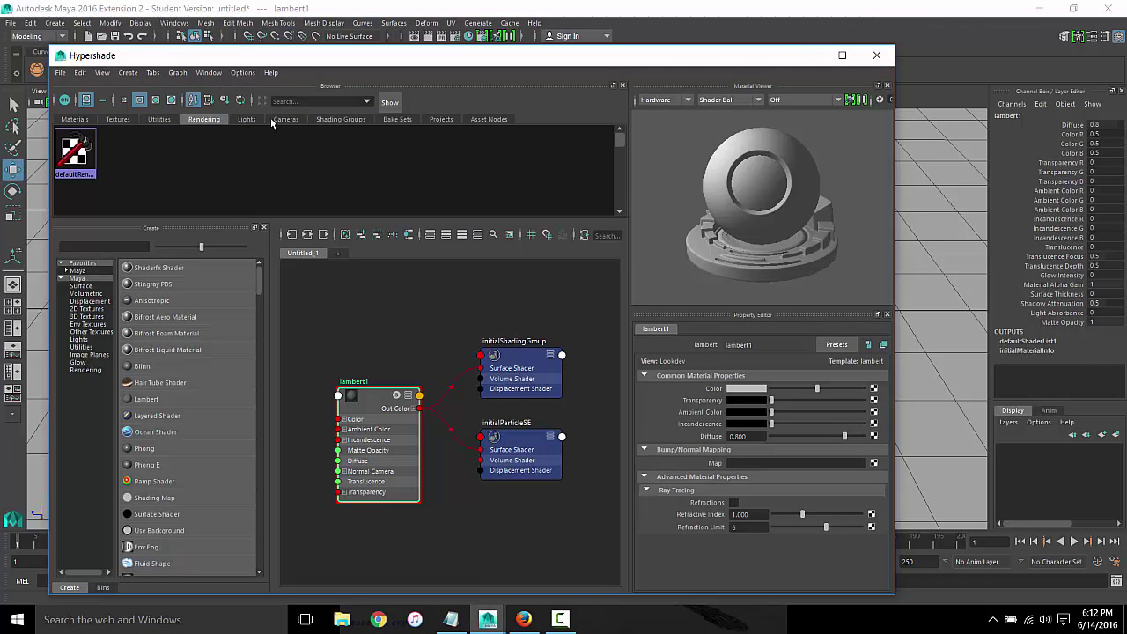
left_click(247, 119)
left_click(285, 119)
left_click(322, 119)
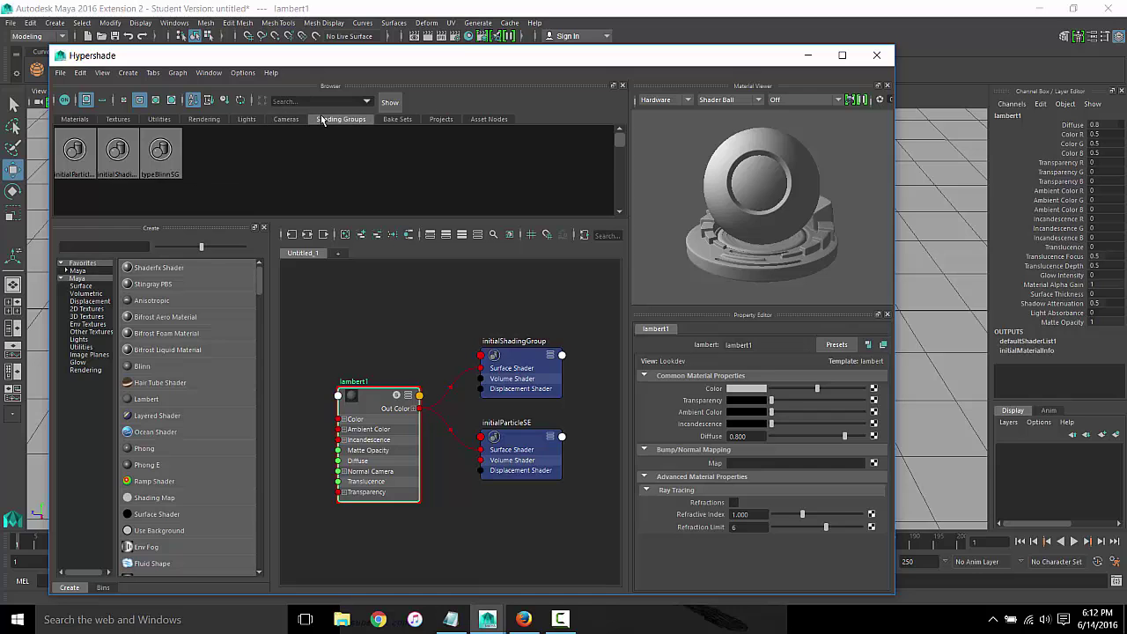
left_click(396, 120)
left_click(443, 119)
left_click(483, 121)
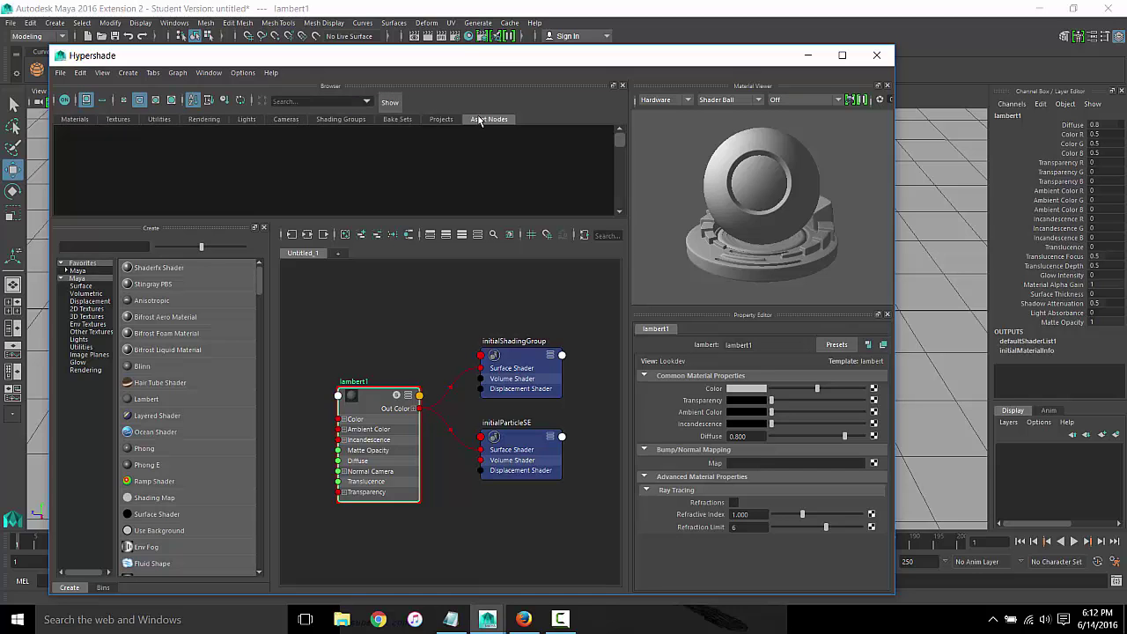
left_click(449, 122)
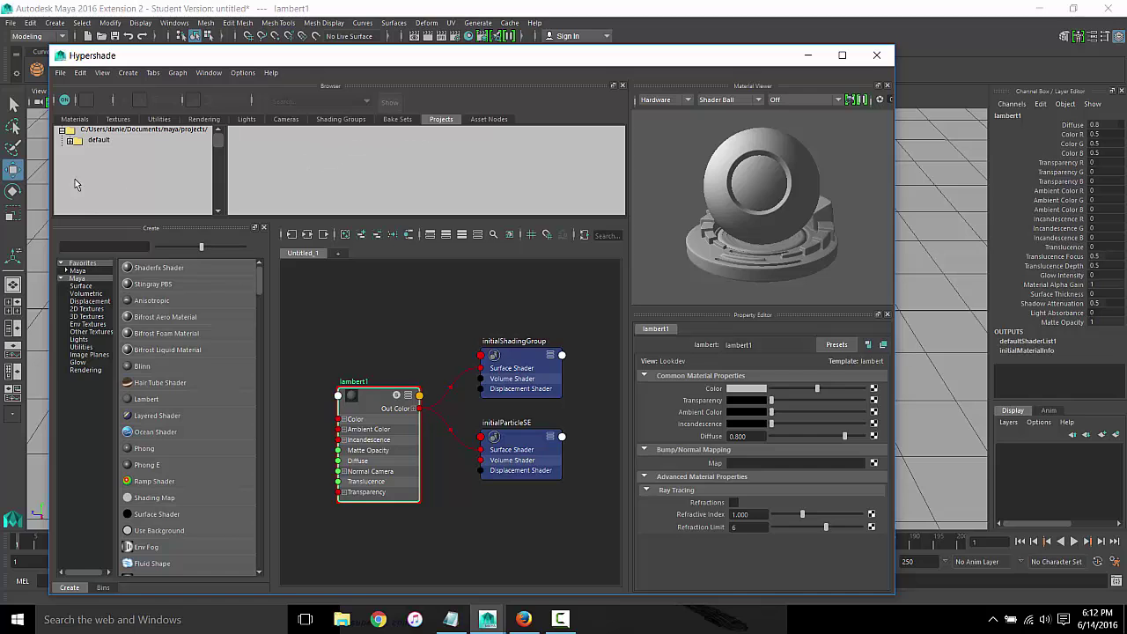
Expand the default project folder, cycle back through the node tabs, ending on Materials
left_click(71, 142)
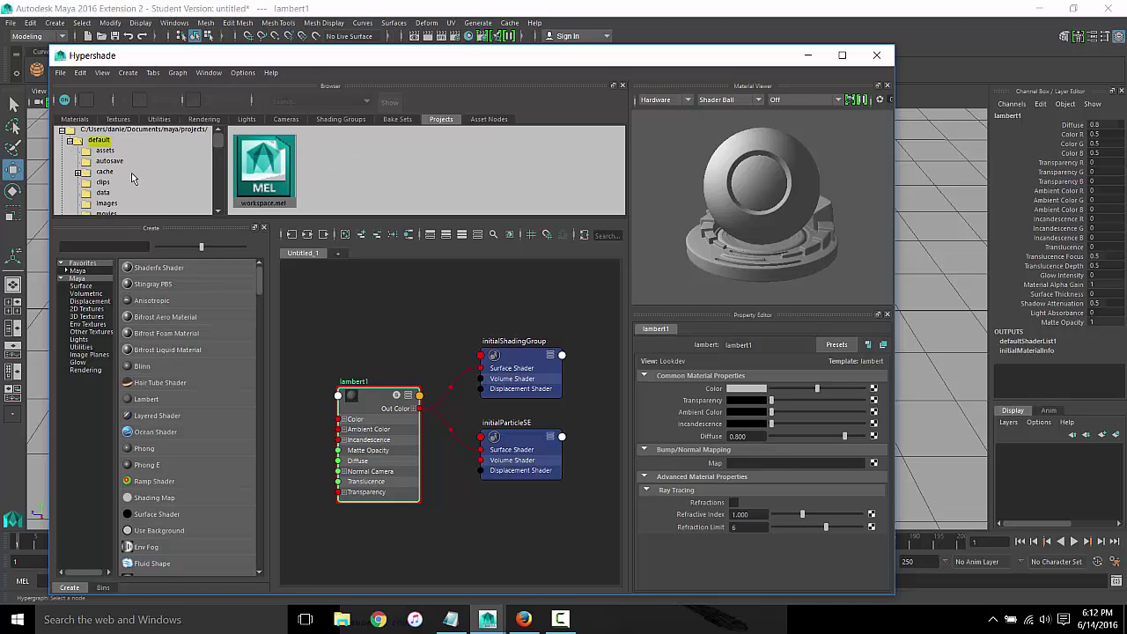
left_click(397, 119)
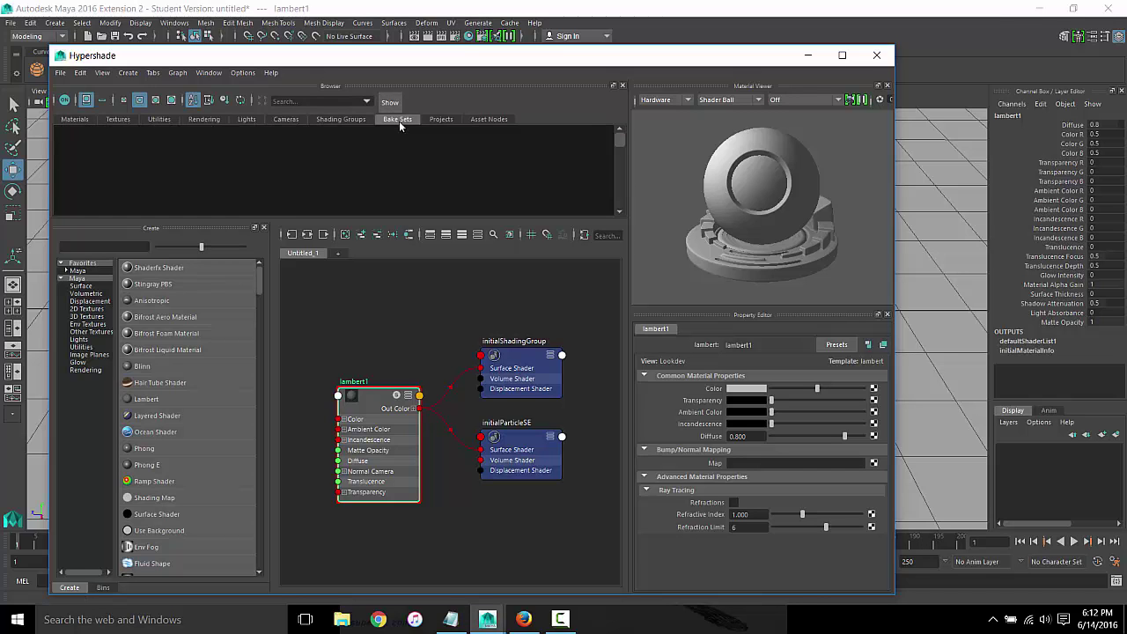
left_click(491, 119)
left_click(286, 123)
left_click(262, 121)
left_click(278, 121)
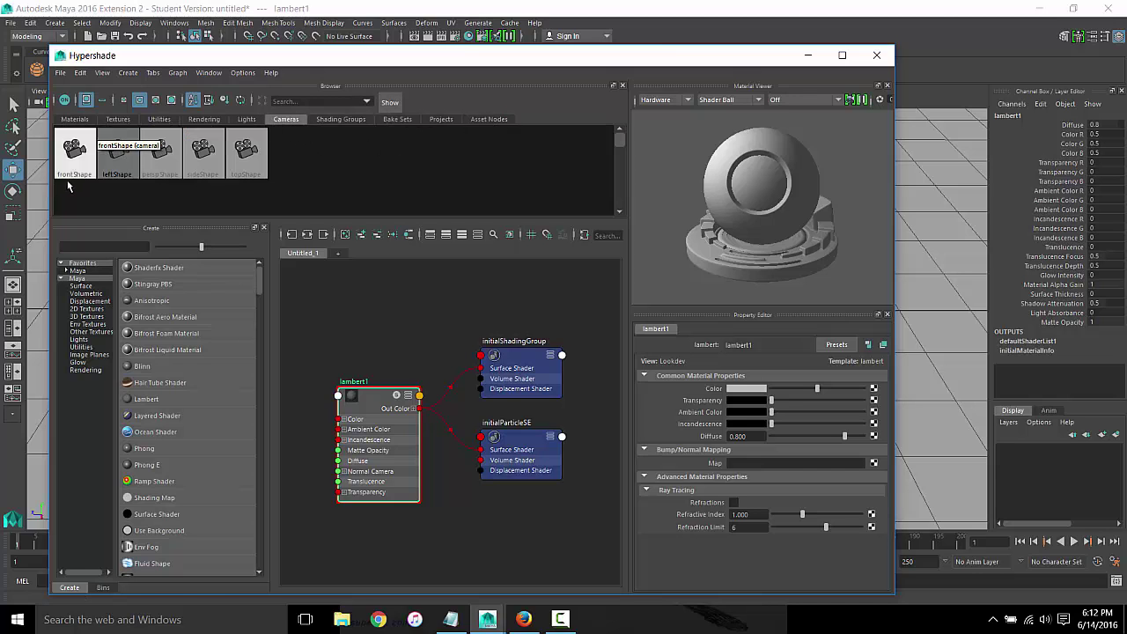
left_click(247, 122)
left_click(214, 124)
left_click(155, 122)
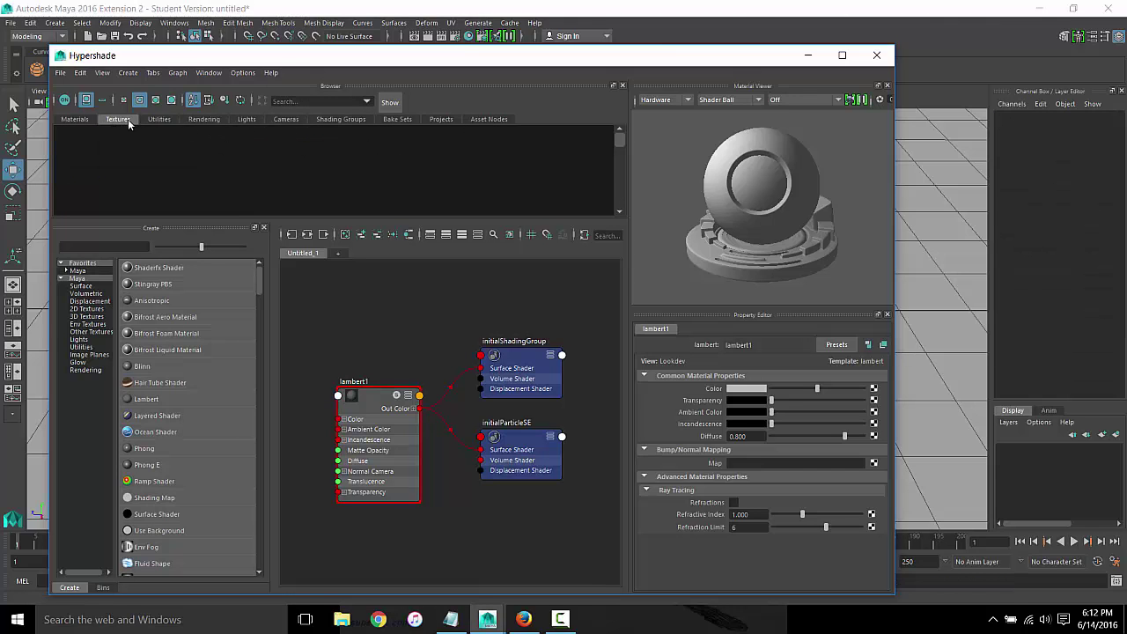
left_click(76, 120)
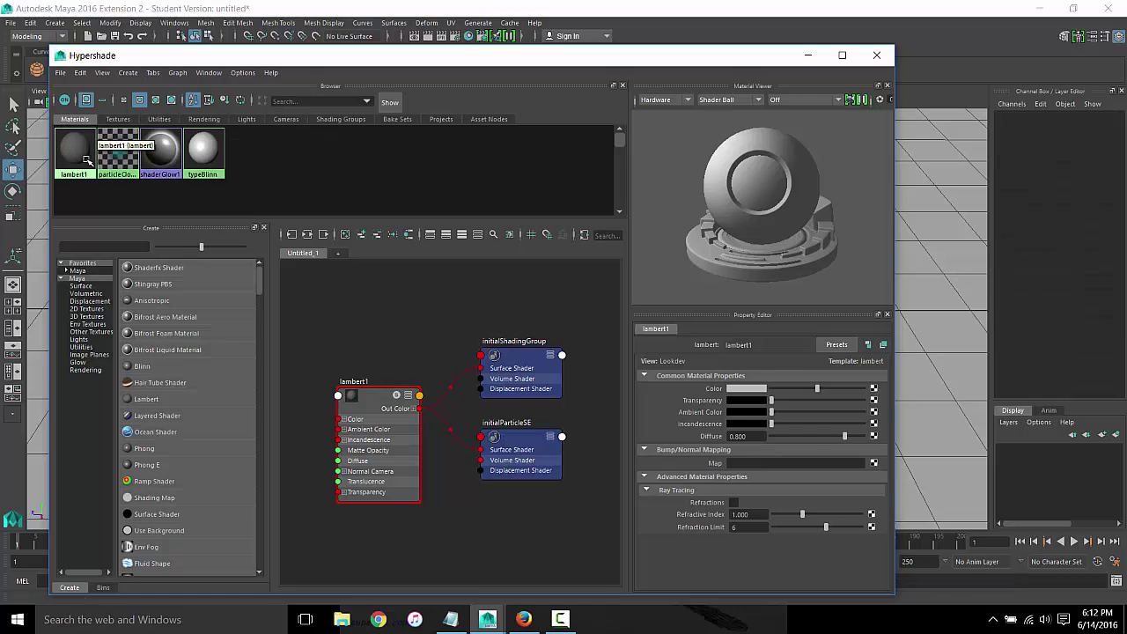
Inspect particleCloud1, shaderGlow1 and typeBlinn, reposition the Hypershade window, then close it
left_click(111, 152)
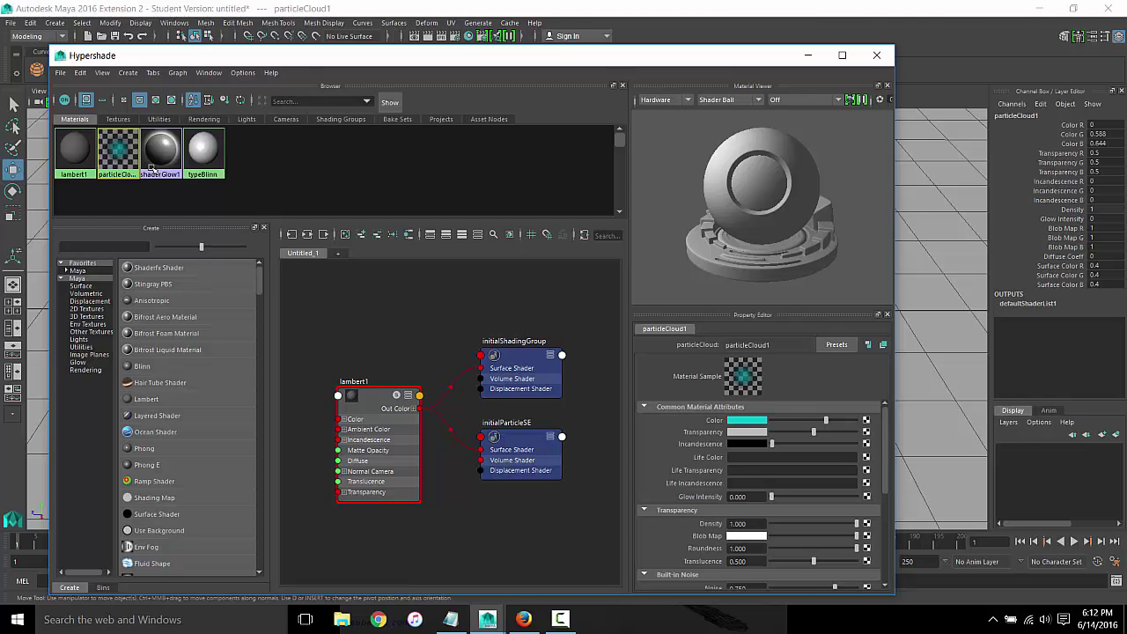
left_click(157, 158)
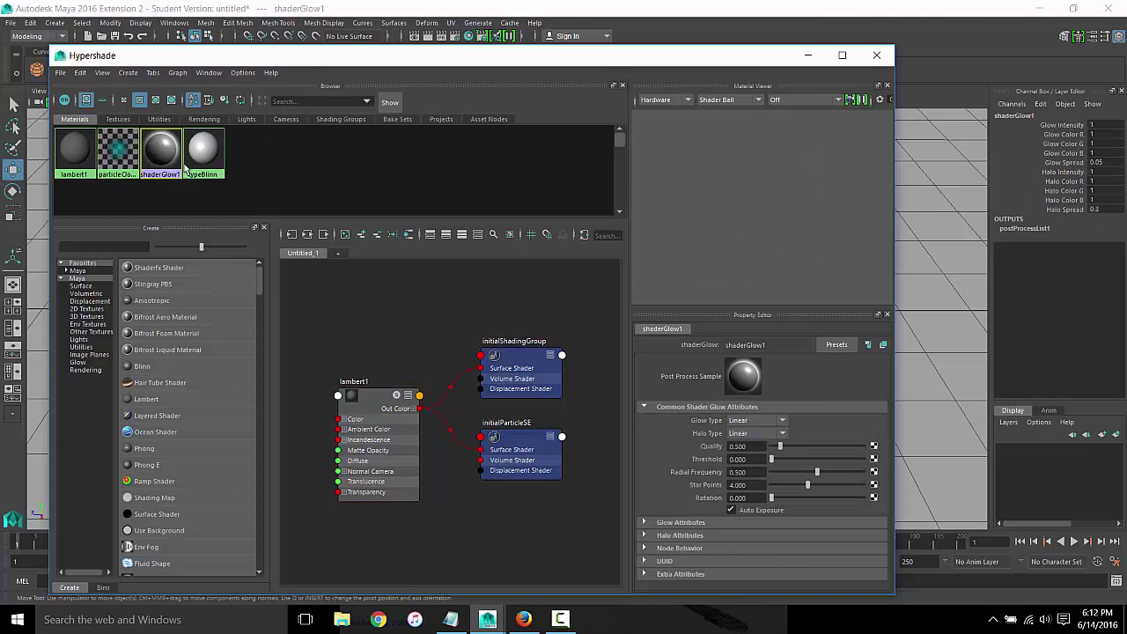
left_click(189, 164)
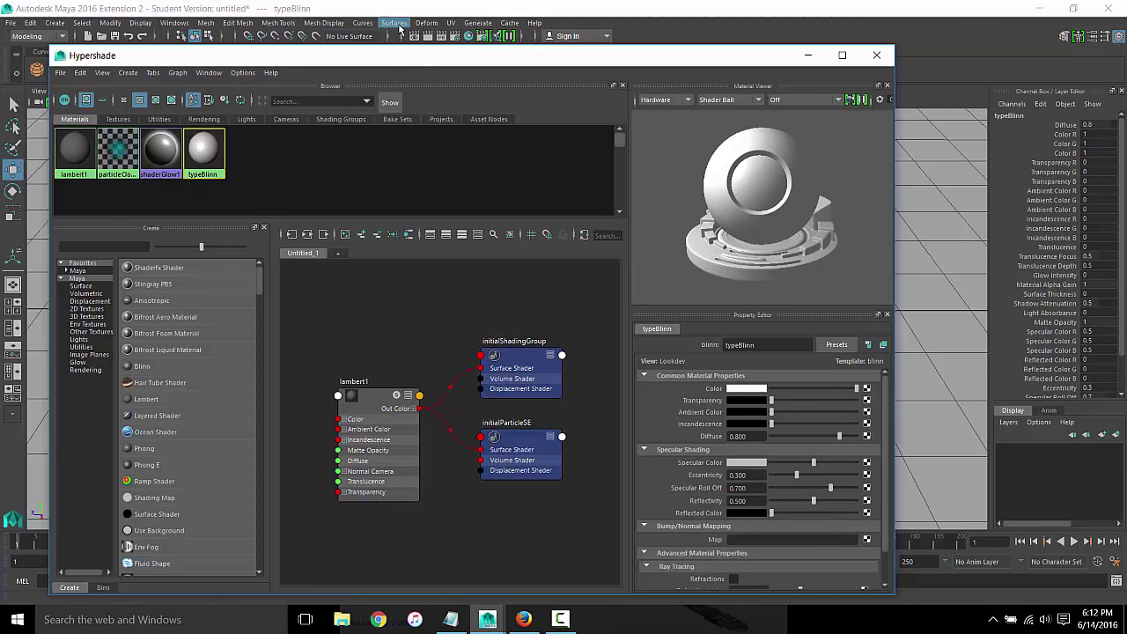
mouse_move(396, 54)
left_mouse_down()
mouse_move(666, 111)
mouse_move(746, 188)
left_mouse_up()
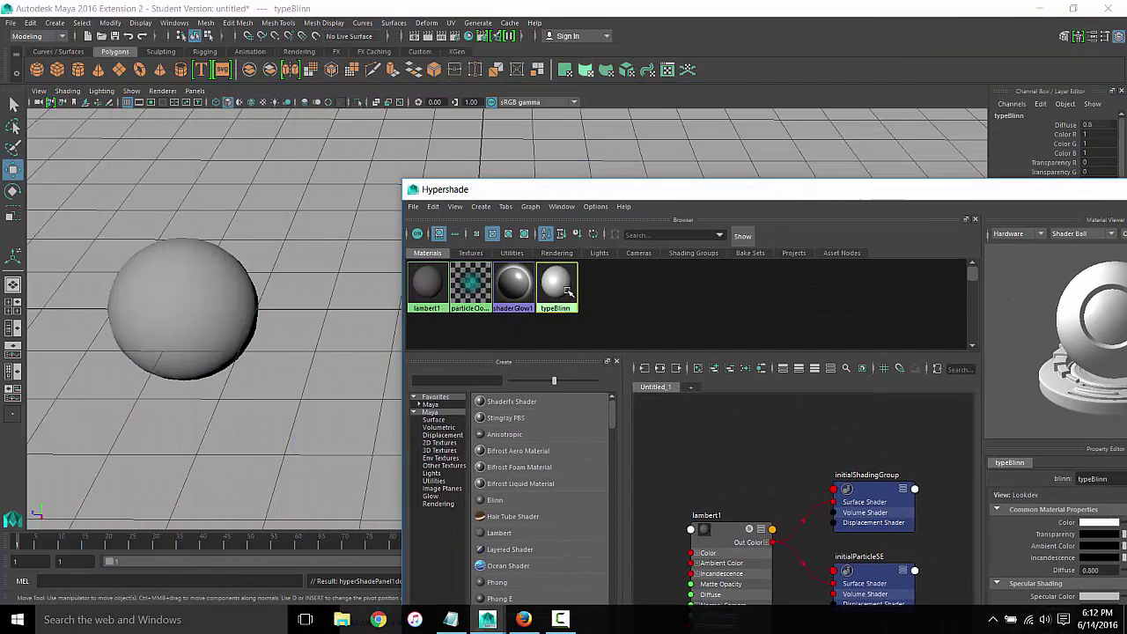
left_click_drag(678, 196, 318, 211)
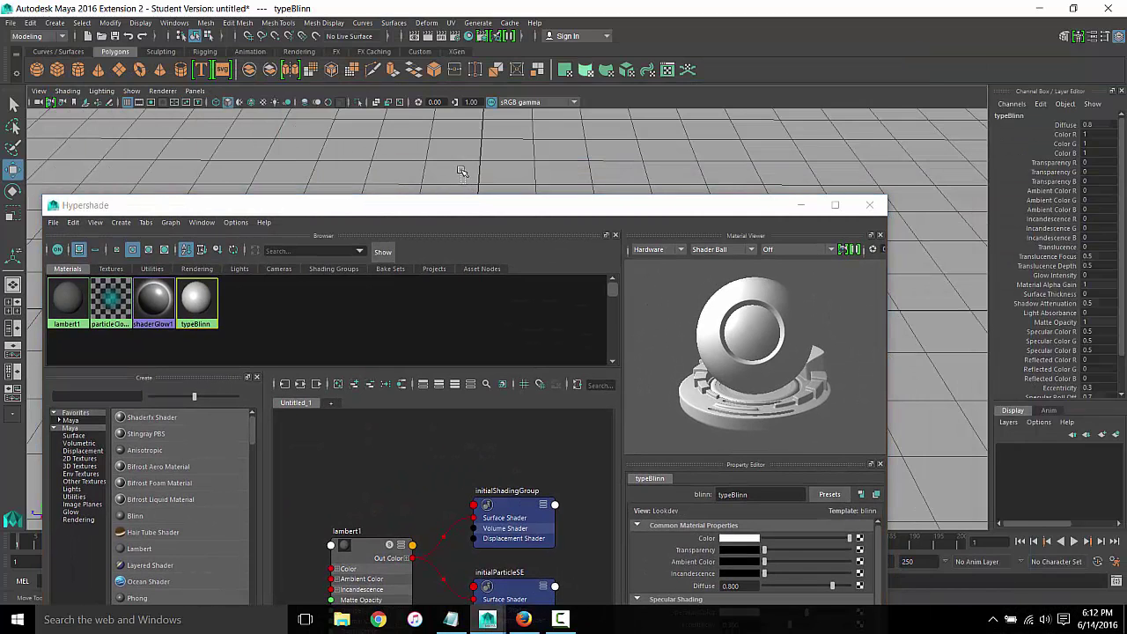
mouse_move(476, 208)
left_mouse_down()
mouse_move(509, 181)
mouse_move(523, 103)
left_mouse_up()
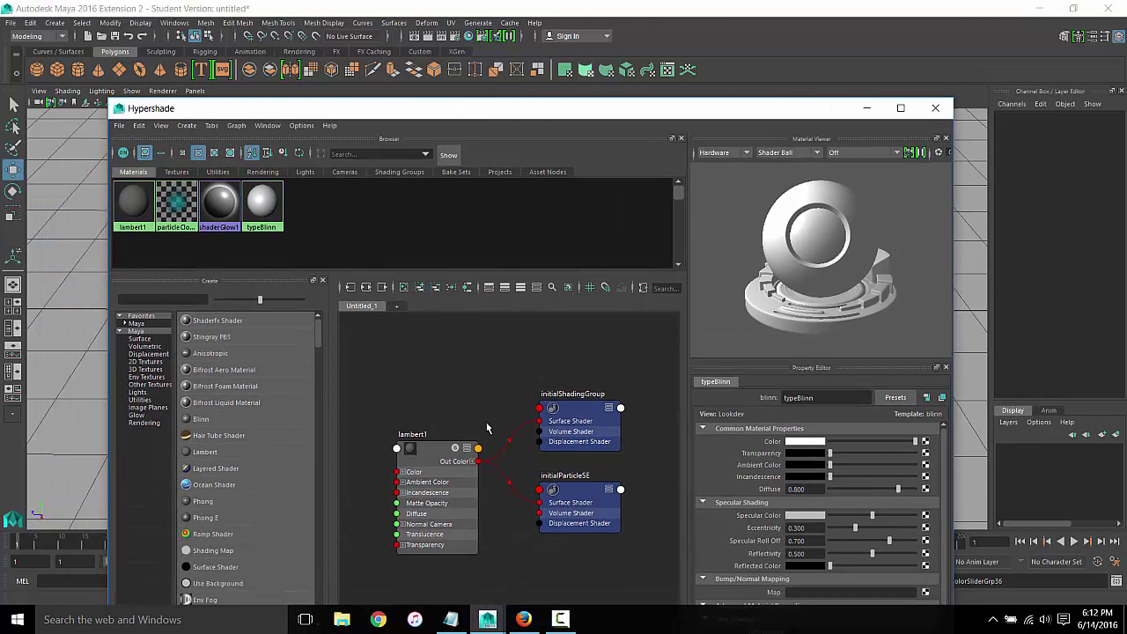
left_click(935, 107)
Turn the sphere's lambert1 colour red via Material Attributes, then revert it to grey
left_click(183, 312)
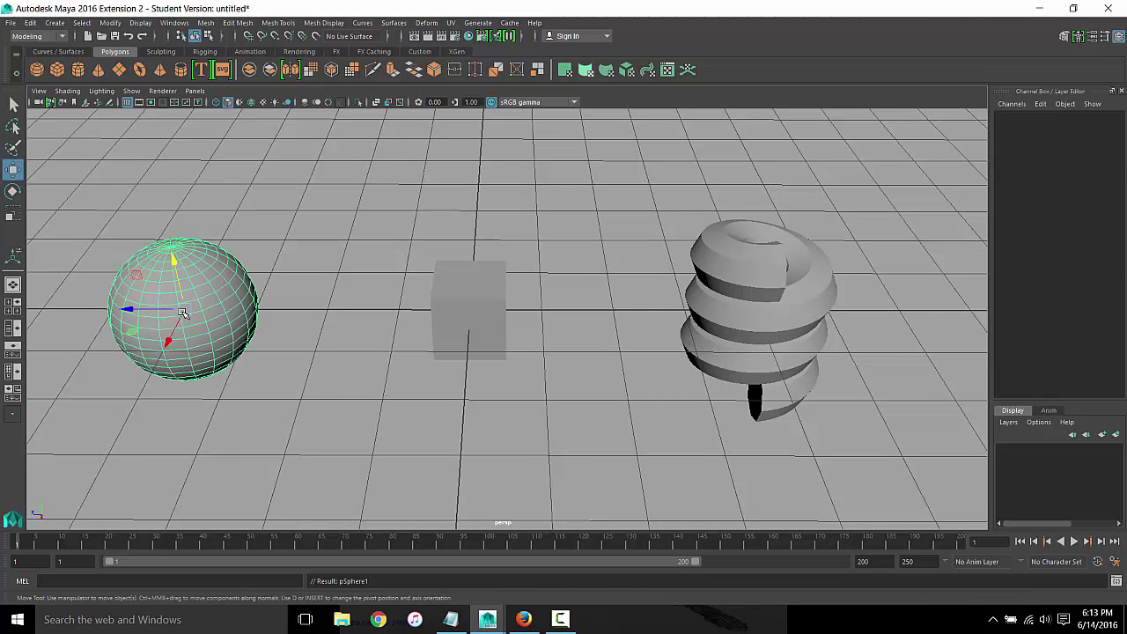
right_click(186, 298)
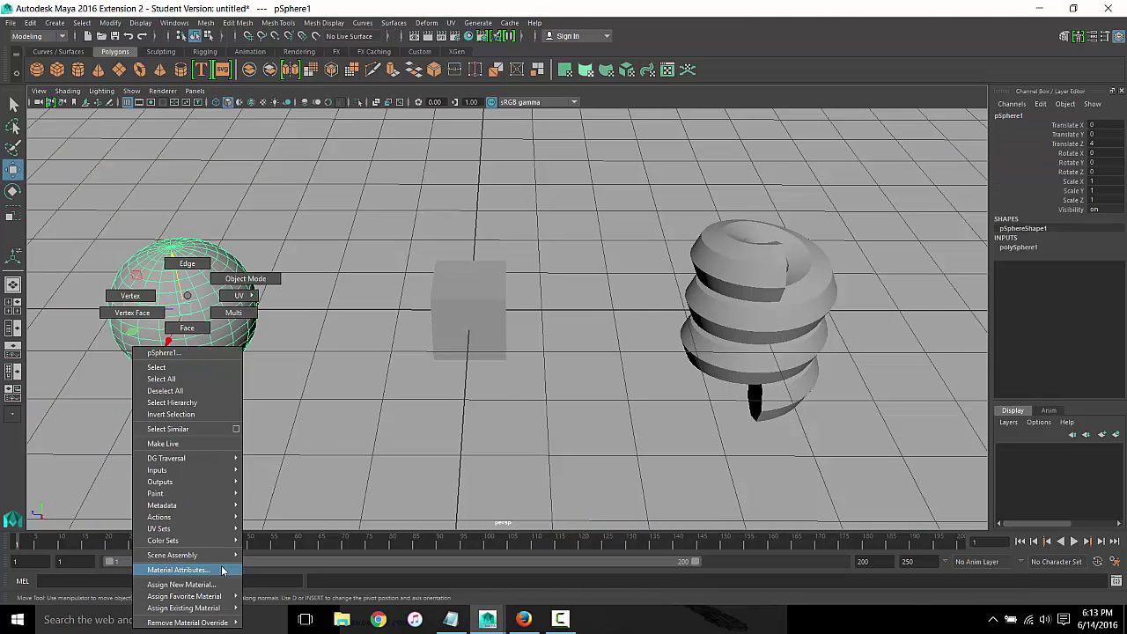
left_click(187, 301)
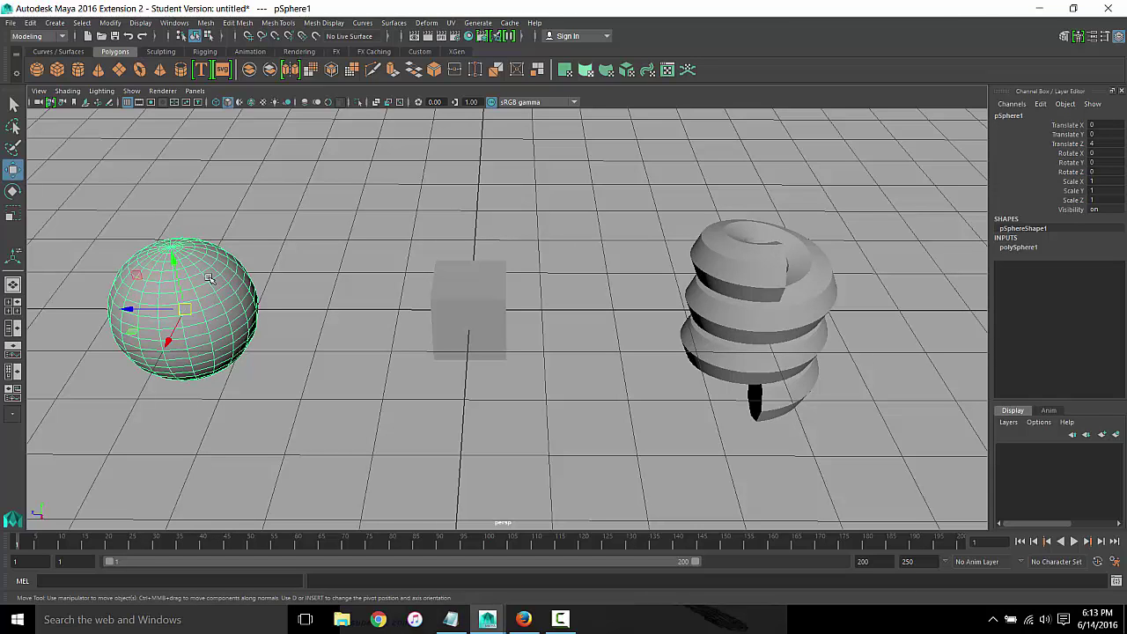
right_click(208, 278)
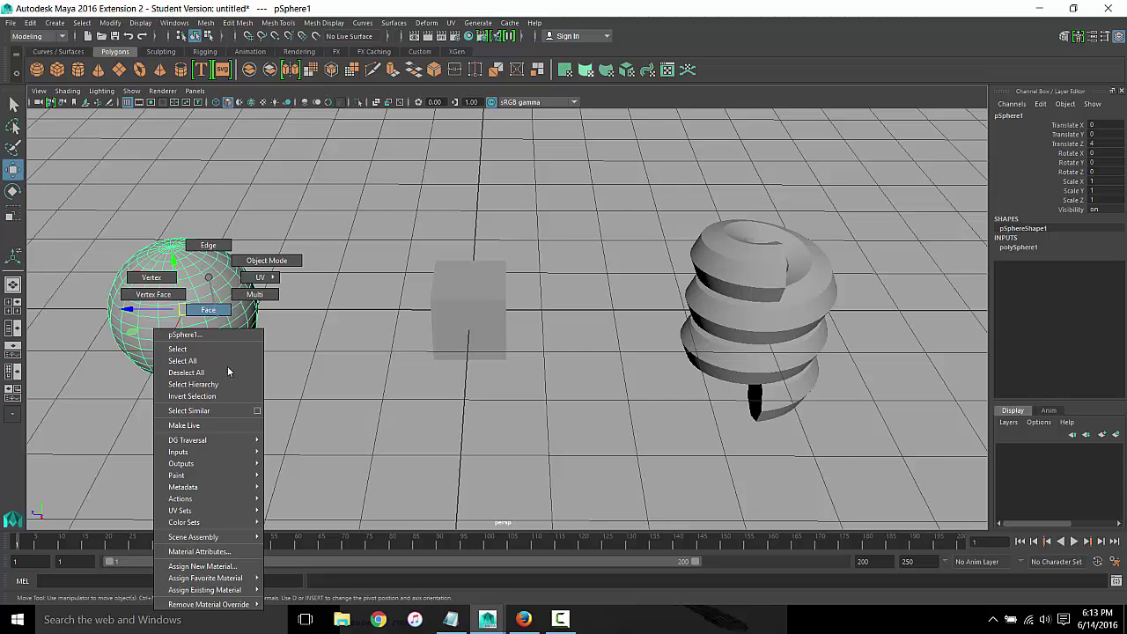
left_click(219, 551)
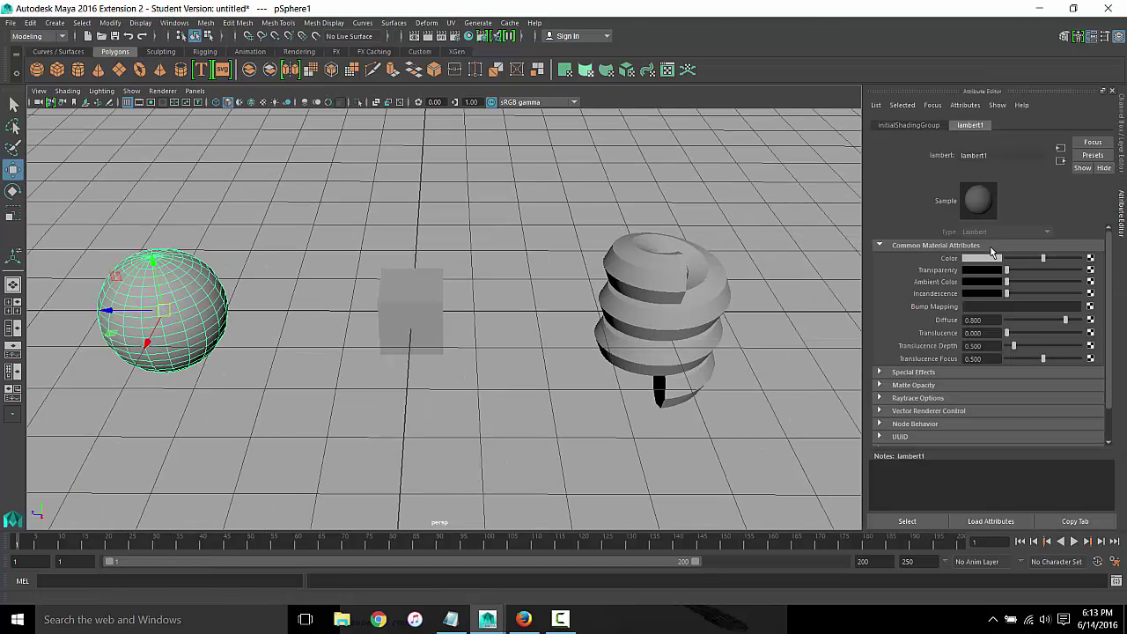
left_click(990, 258)
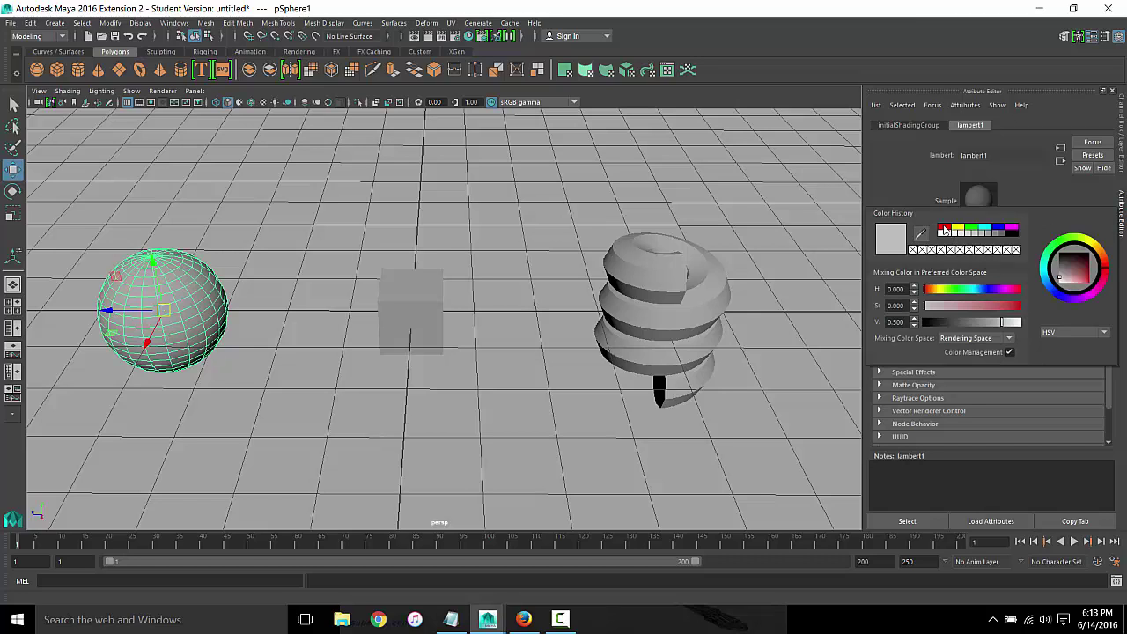
left_click(944, 231)
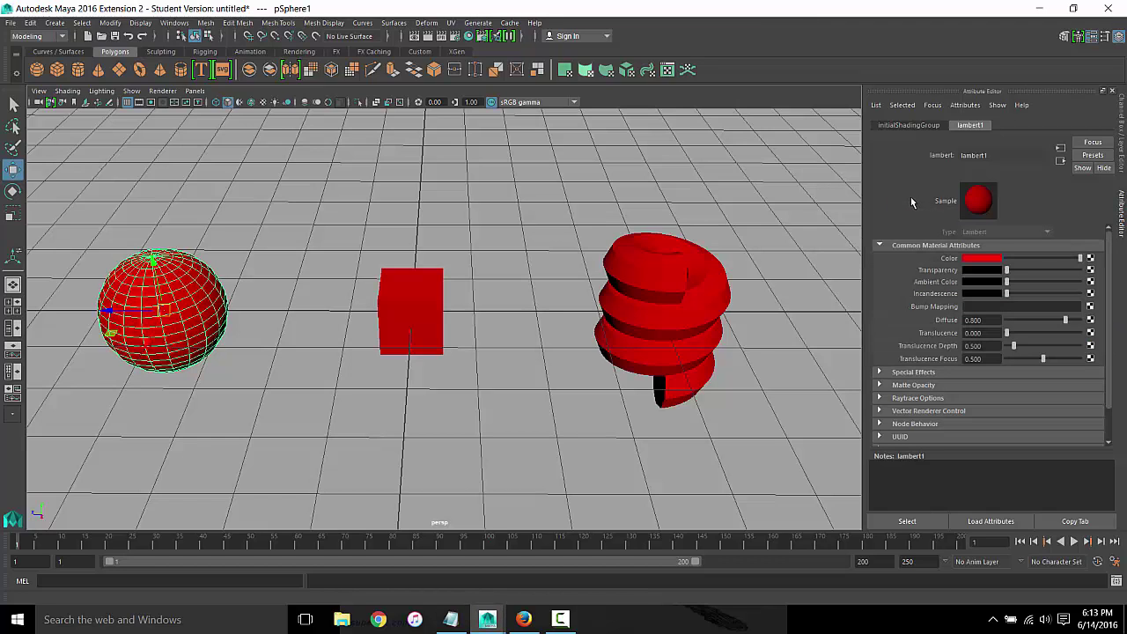
left_click(179, 325)
right_click_drag(182, 269, 214, 547)
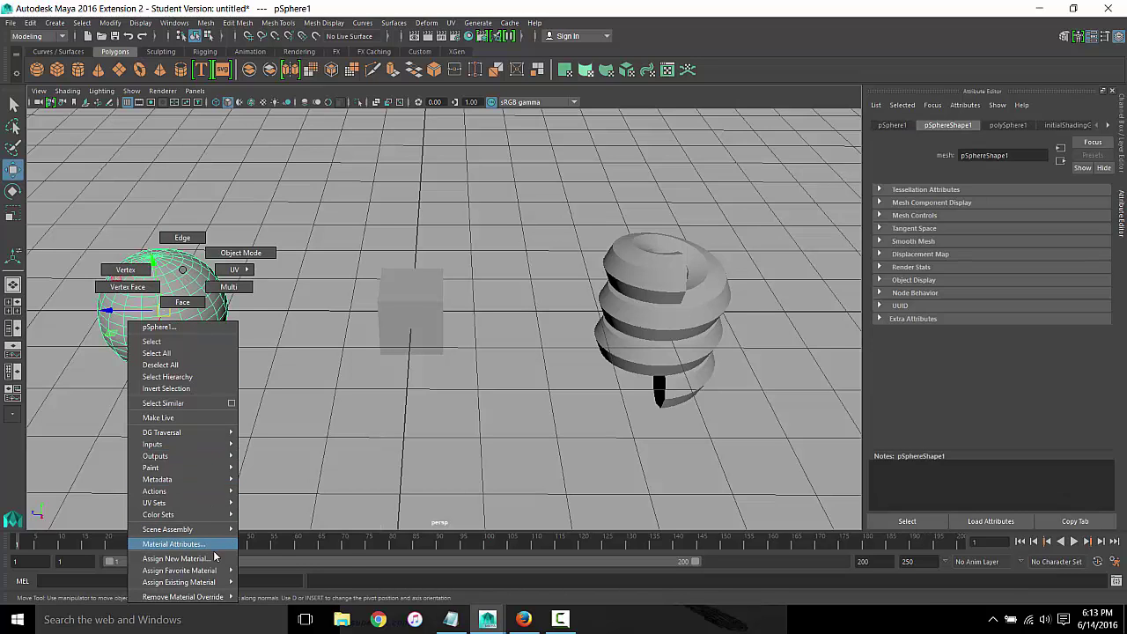
mouse_move(179, 571)
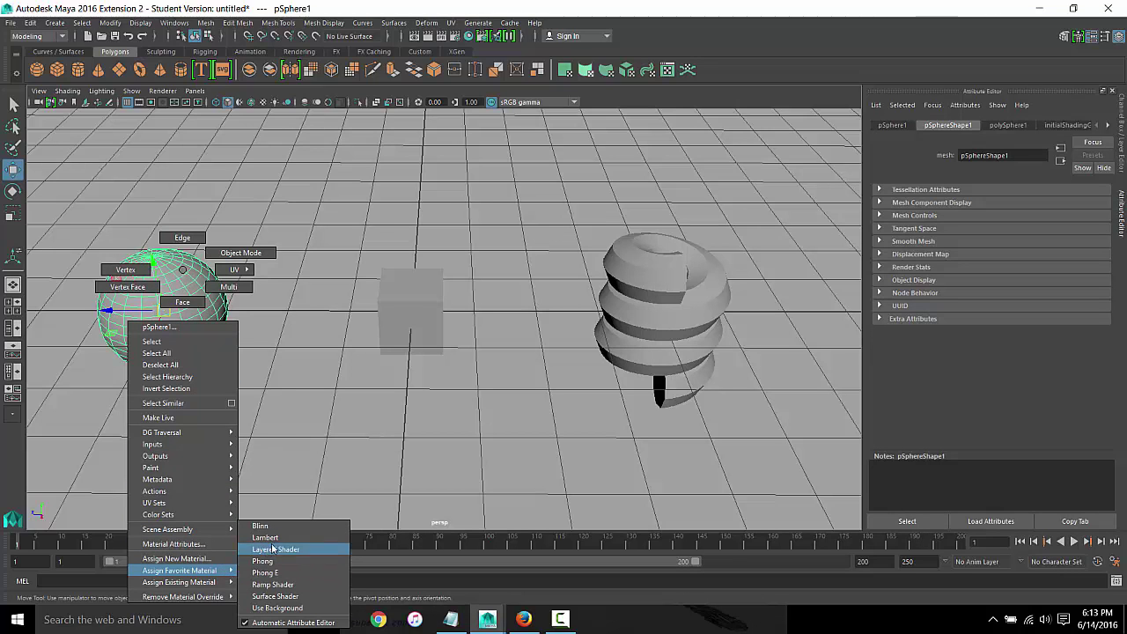
Assign a new Blinn material to the sphere and set its colour to red
left_click(262, 527)
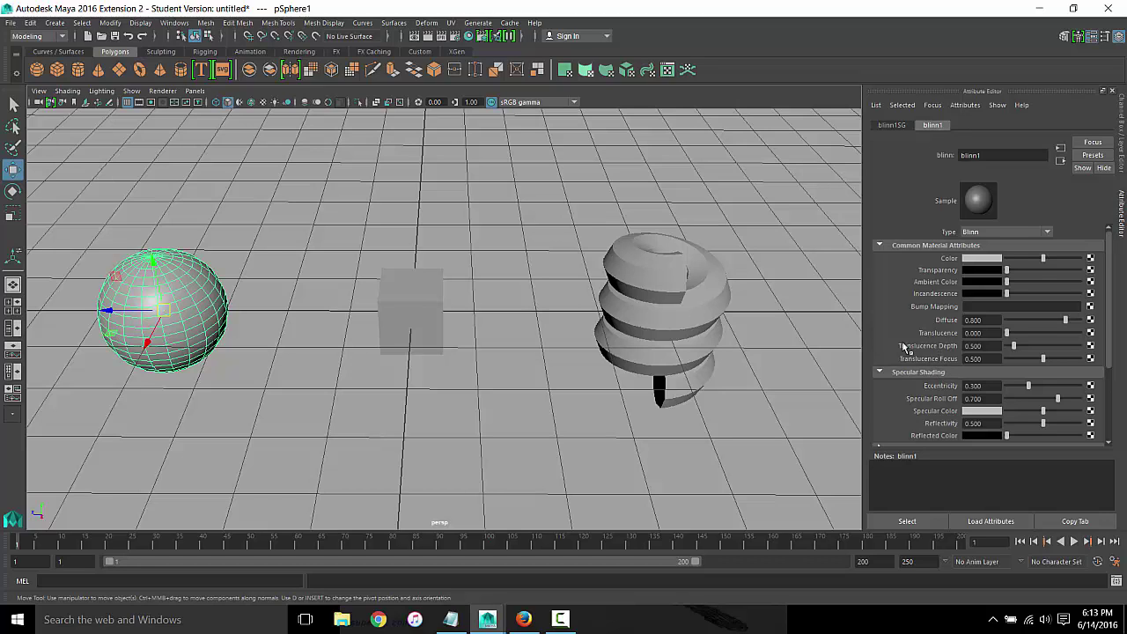
scroll(926, 300, "down", 2)
scroll(926, 300, "up", 2)
left_click(996, 258)
left_click(917, 249)
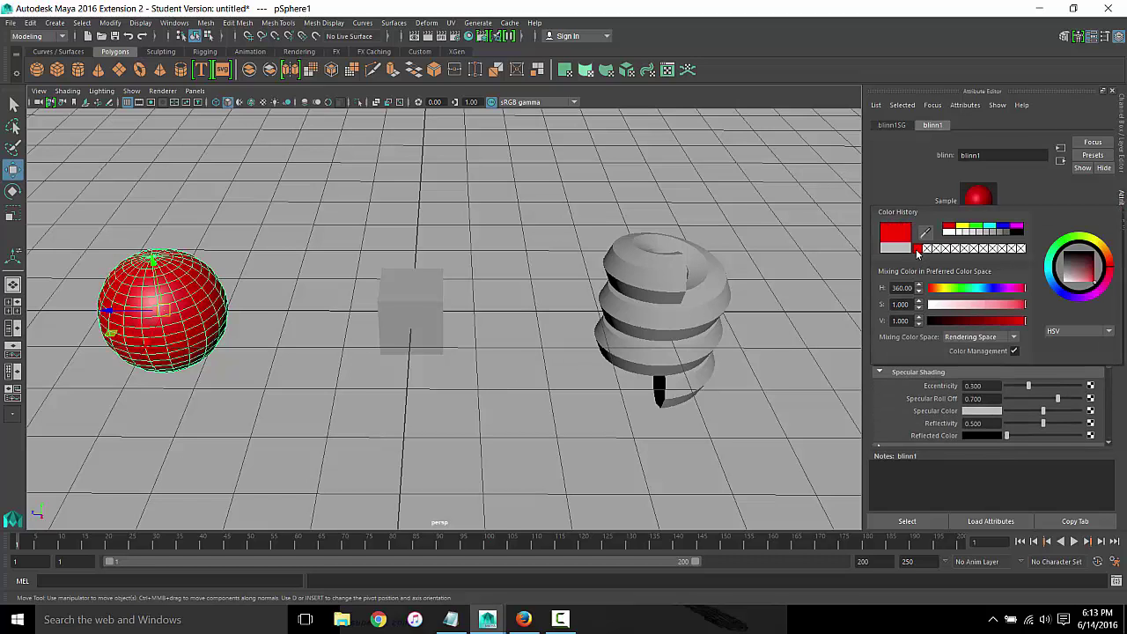
Assign the cube a new Blinn with a Checker colour texture, shown textured in the viewport
left_click(404, 289)
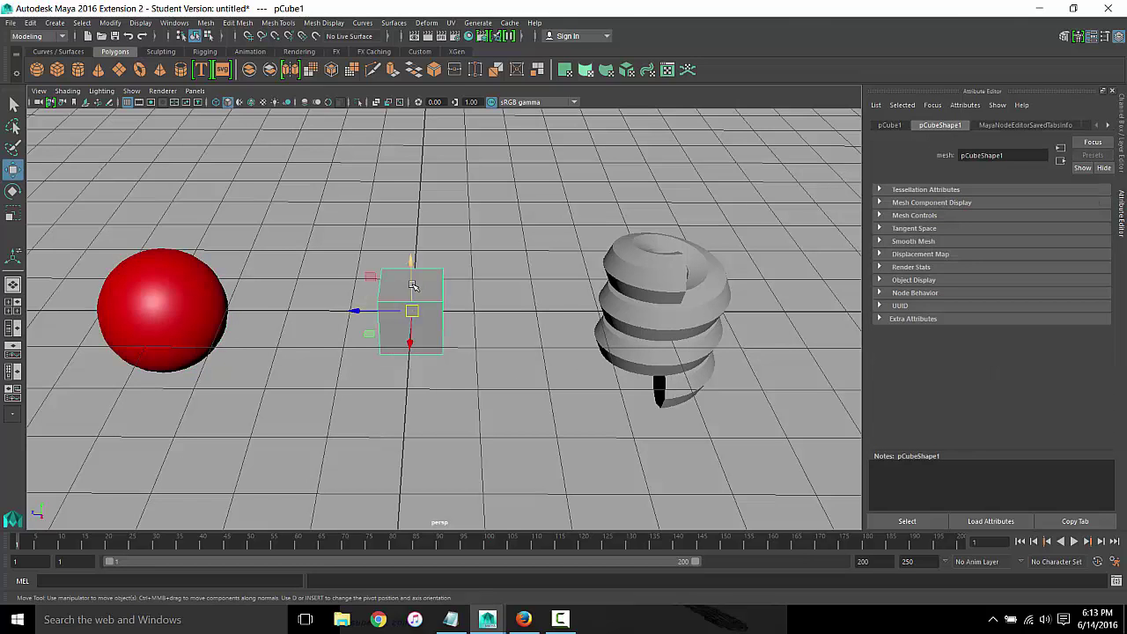
right_click(419, 277)
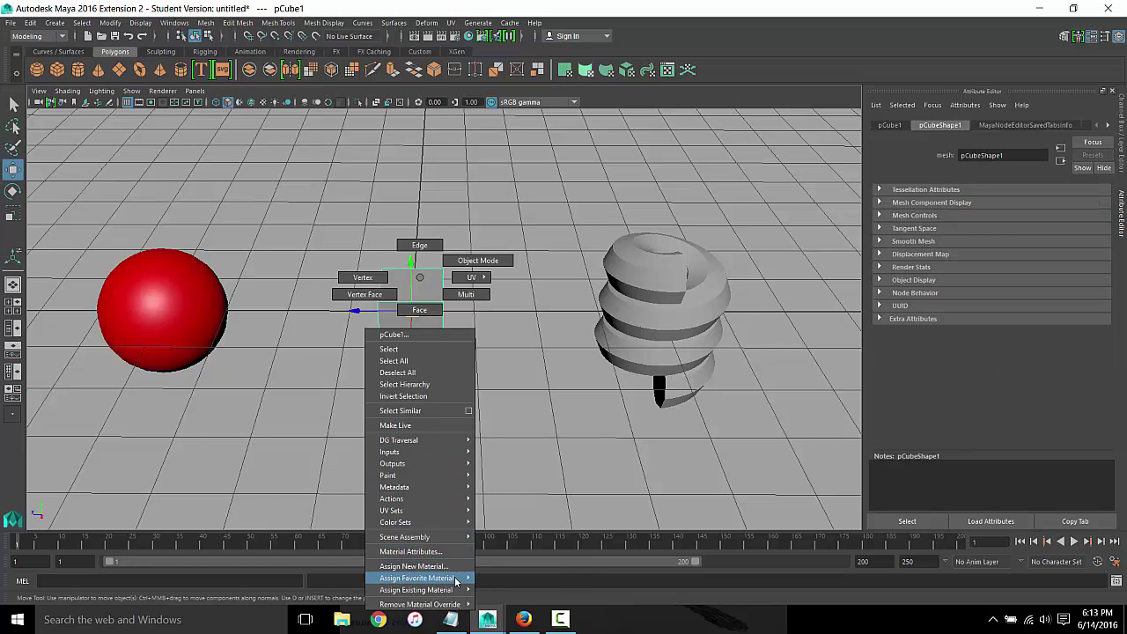
mouse_move(416, 578)
left_click(497, 525)
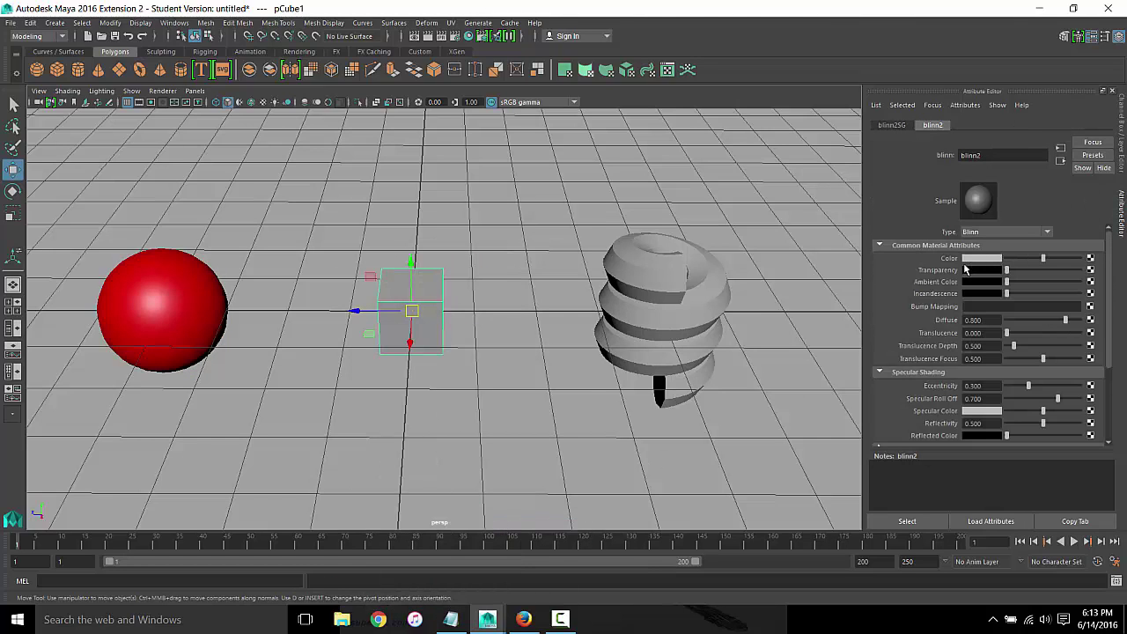
left_click(1091, 260)
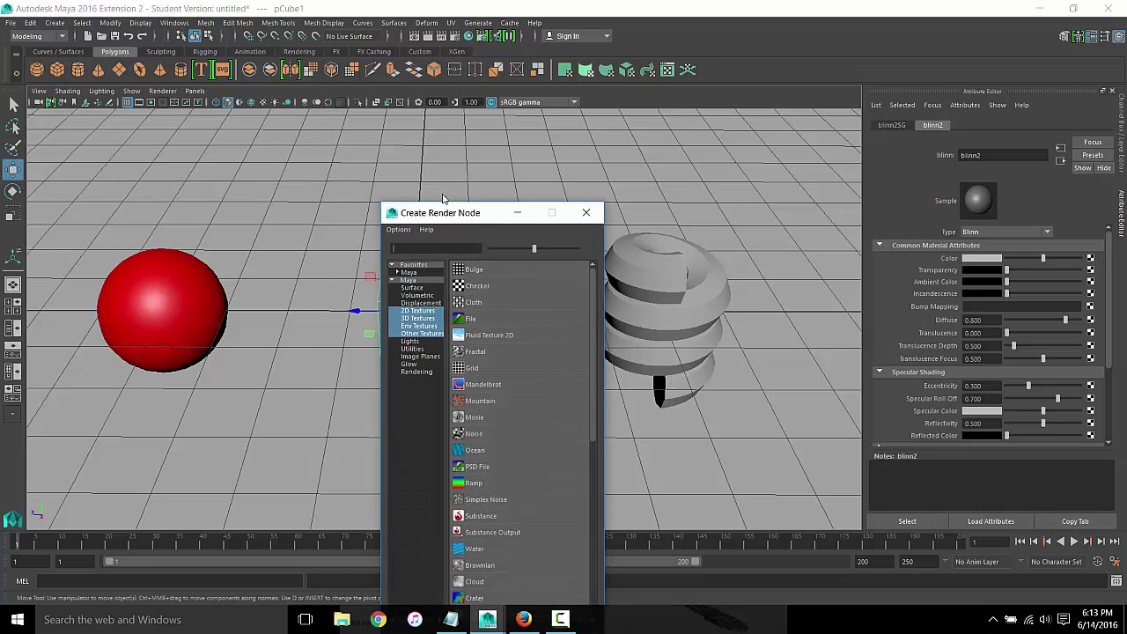
left_click_drag(442, 211, 381, 150)
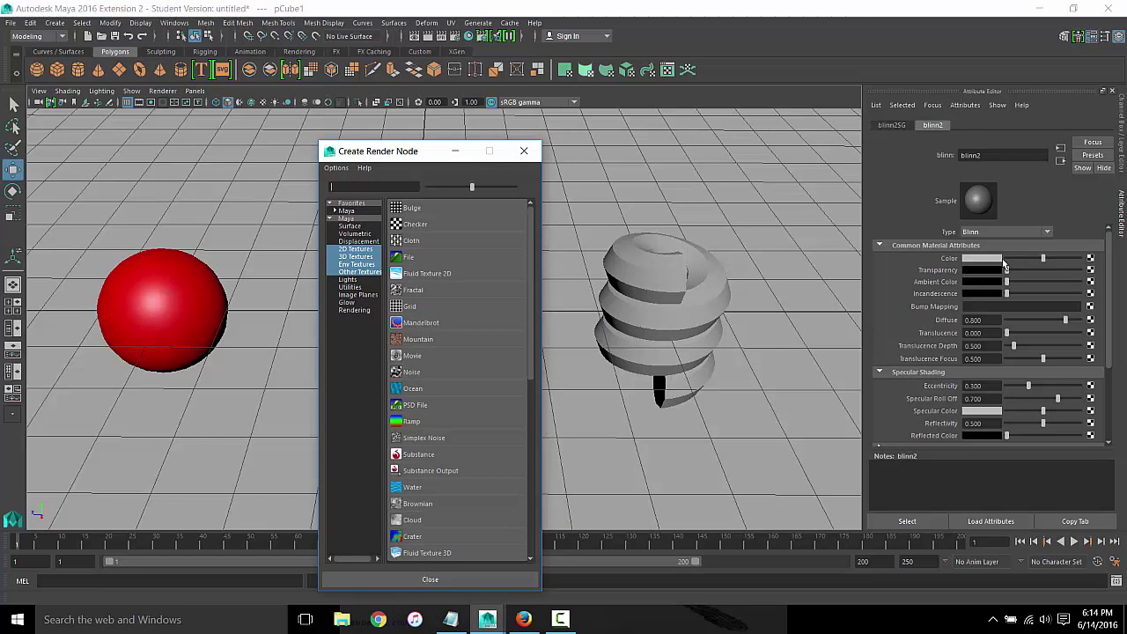
left_click(411, 229)
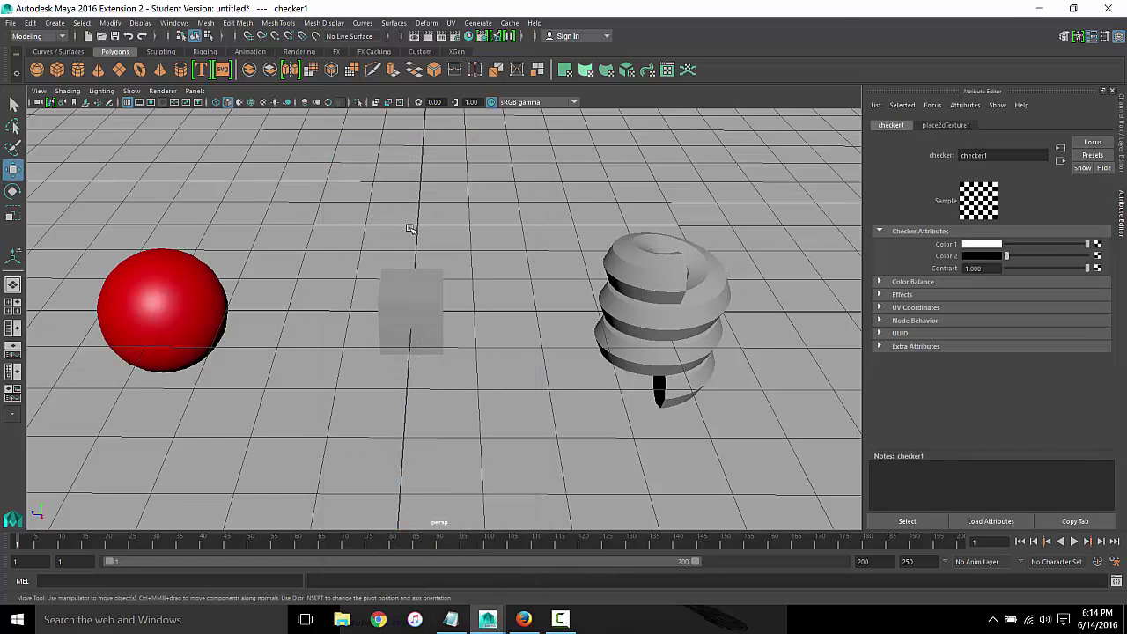
left_click(412, 291)
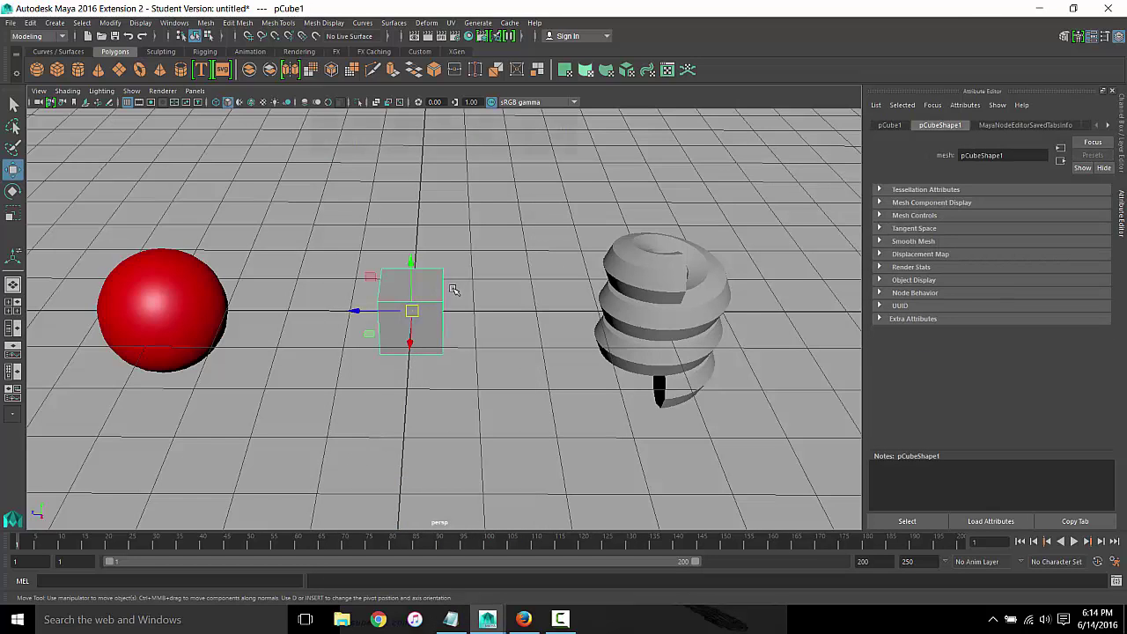
key("6")
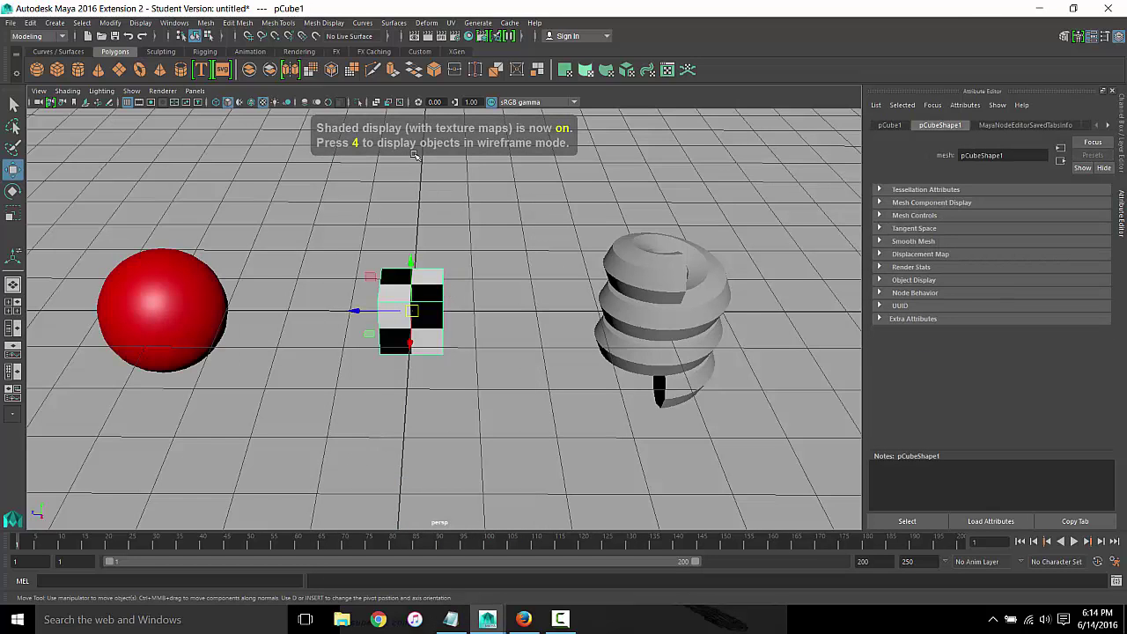
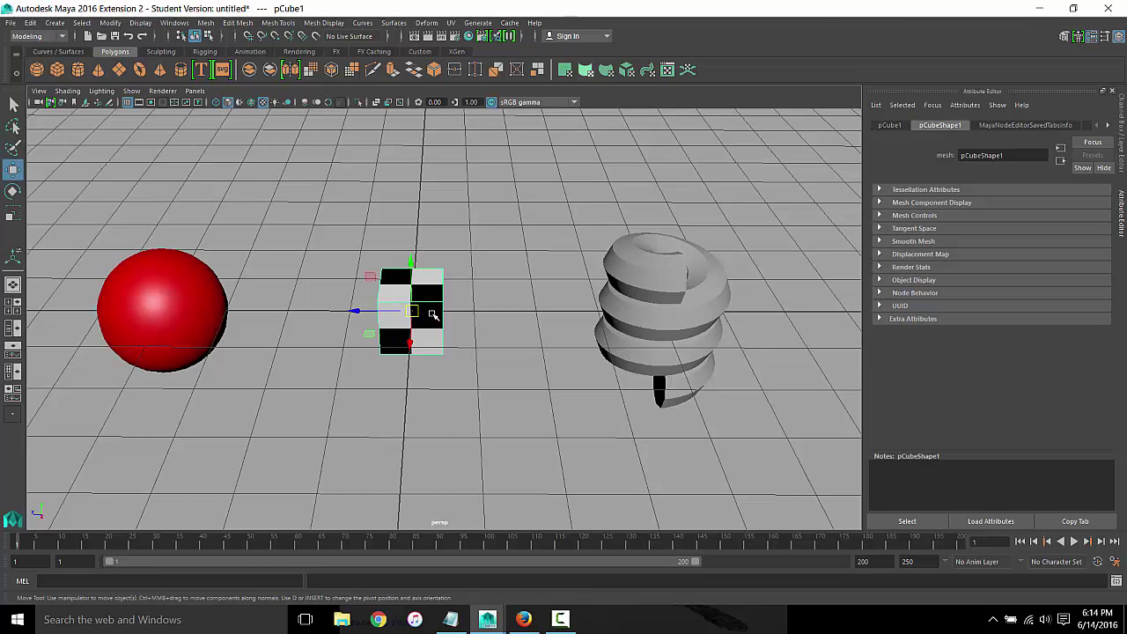
Preview the cube as a smooth mesh, then return it to hard-edged display
key("3")
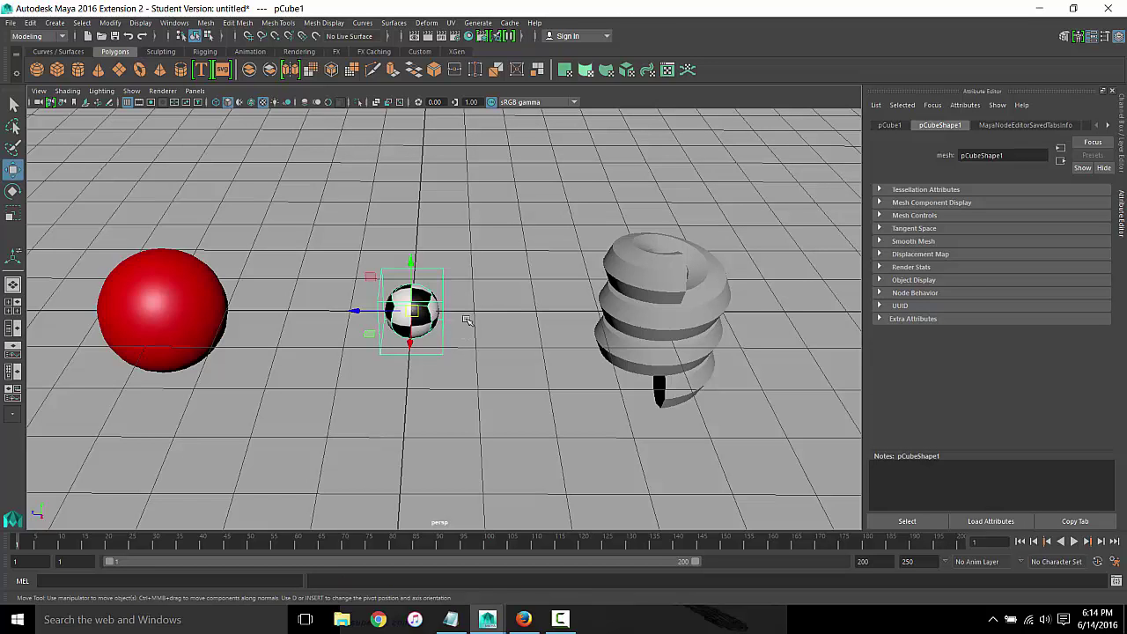
right_click_drag(443, 296, 621, 369, "alt")
mouse_move(621, 368)
left_mouse_down("alt")
mouse_move(549, 334)
mouse_move(534, 352)
left_mouse_up("alt")
key("1")
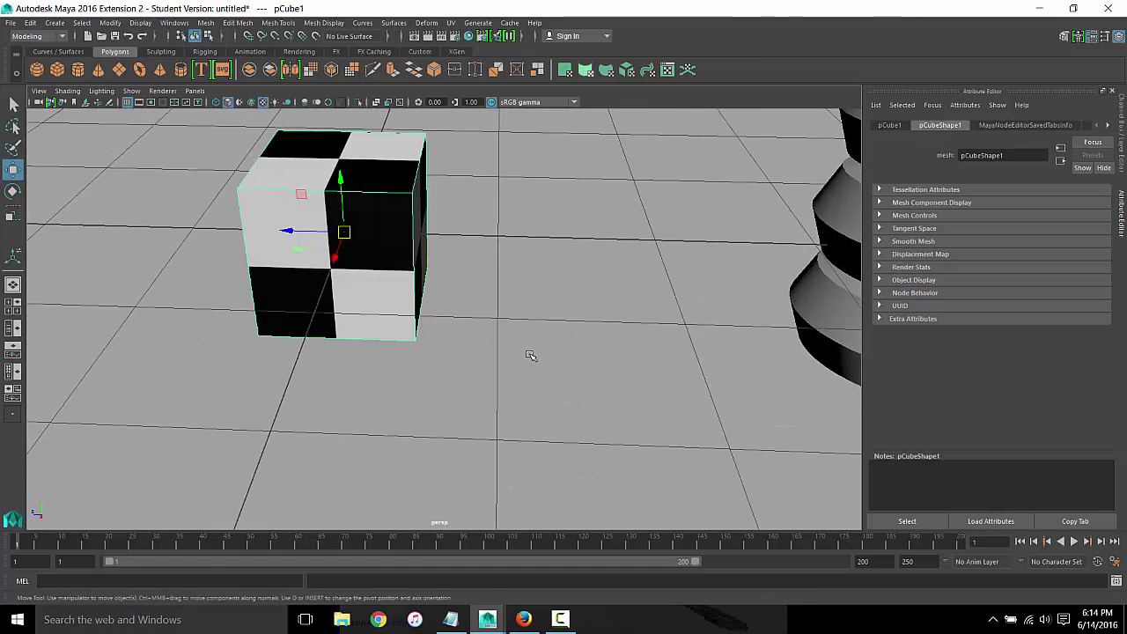
Apply real Smooth to the cube mesh, undoing the extra smoothing division
left_click(208, 24)
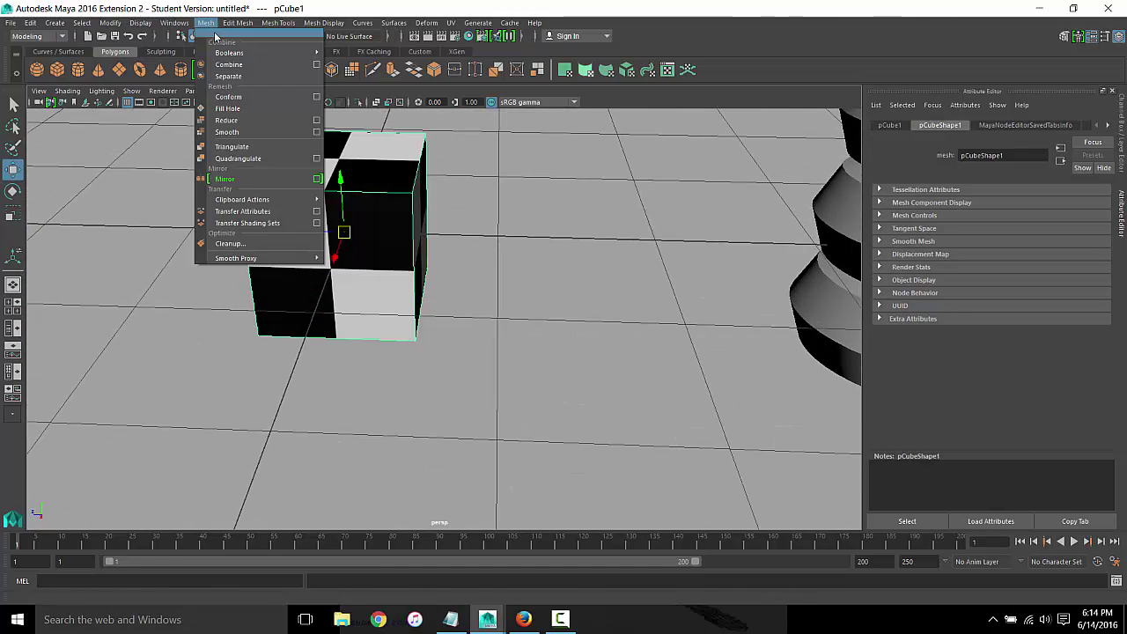
left_click(248, 133)
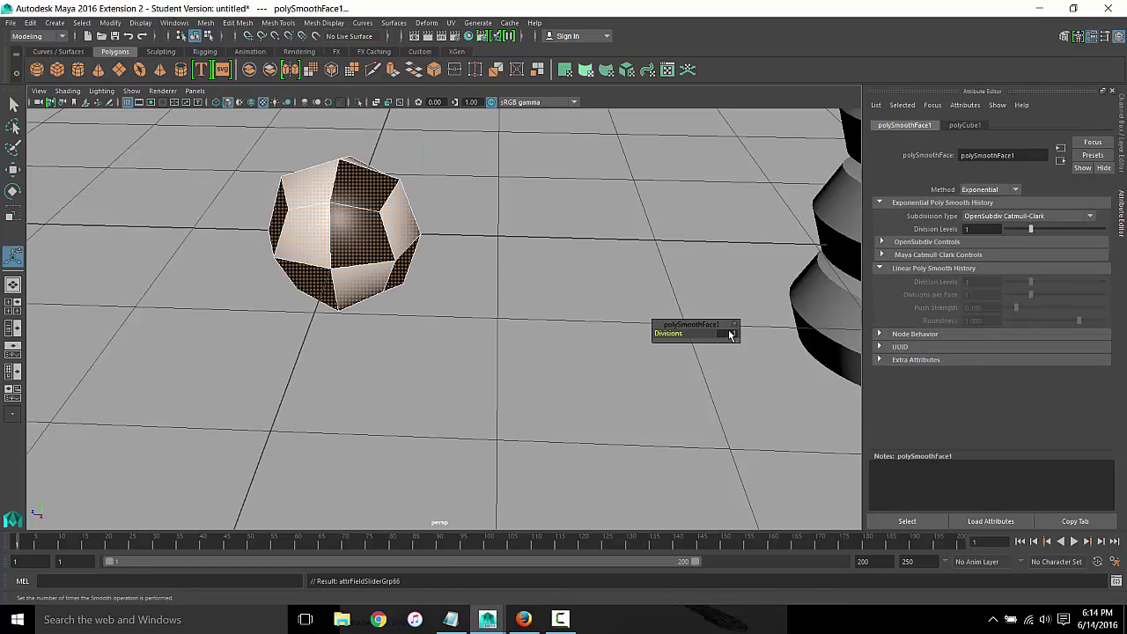
type("2")
key("Return")
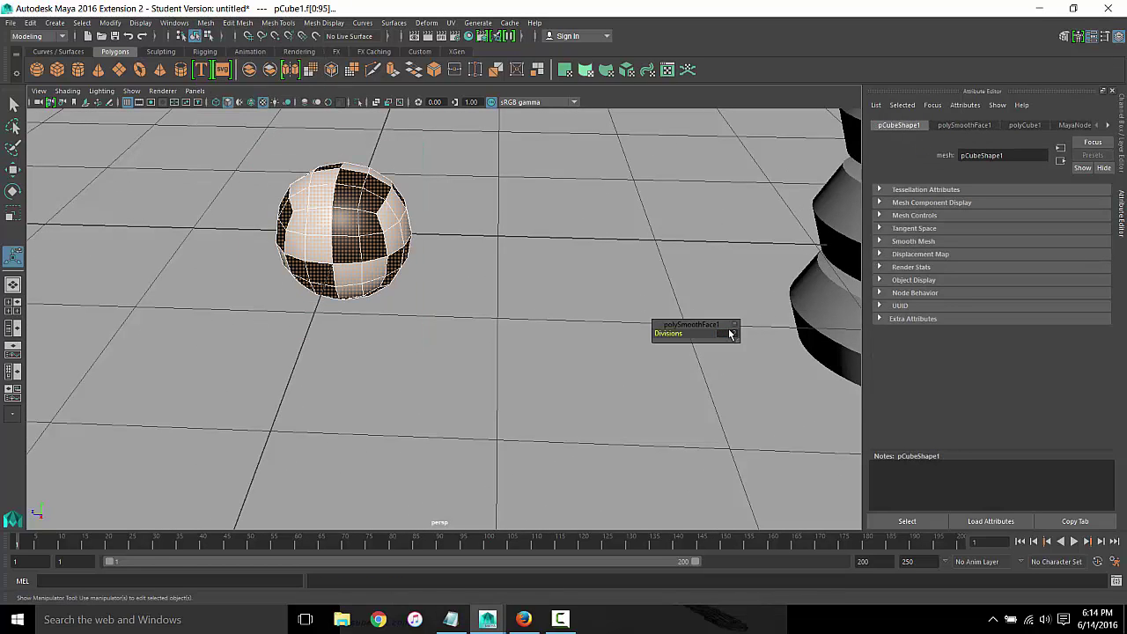
left_click(428, 311)
left_click(382, 247)
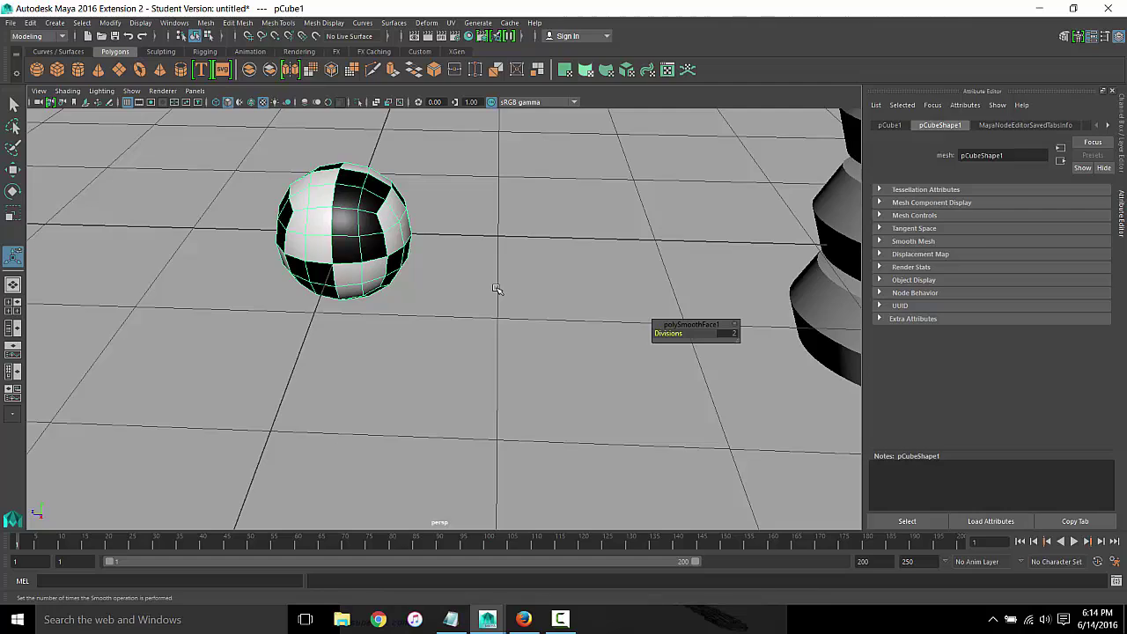
key("ctrl+z")
key("ctrl+z")
key("ctrl+z")
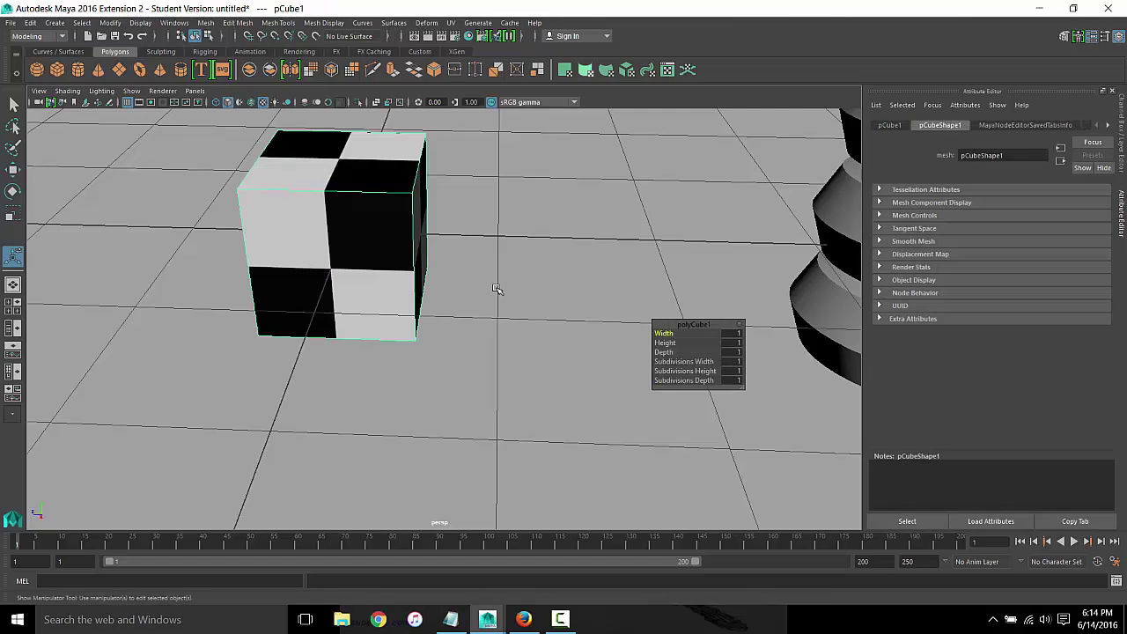
Cycle through wireframe, shaded, textured and scene-lit display, ending in textured default lighting
mouse_move(555, 292)
left_mouse_down("alt")
mouse_move(424, 247)
mouse_move(445, 264)
left_mouse_up("alt")
mouse_move(445, 264)
right_mouse_down("alt")
mouse_move(442, 244)
mouse_move(318, 312)
right_mouse_up("alt")
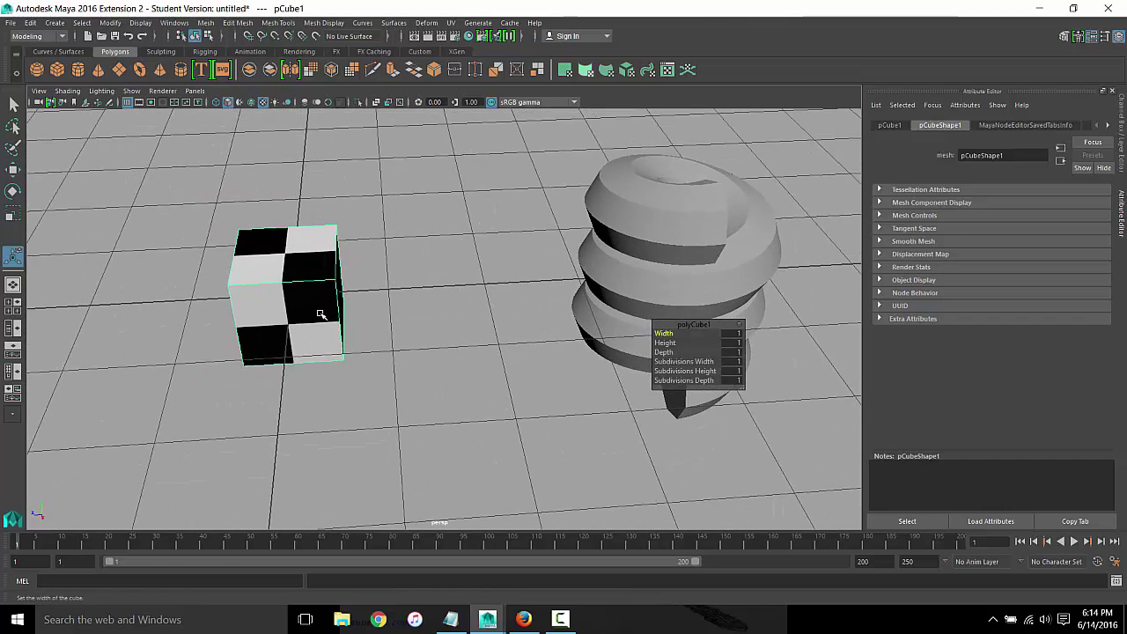
key("4")
key("5")
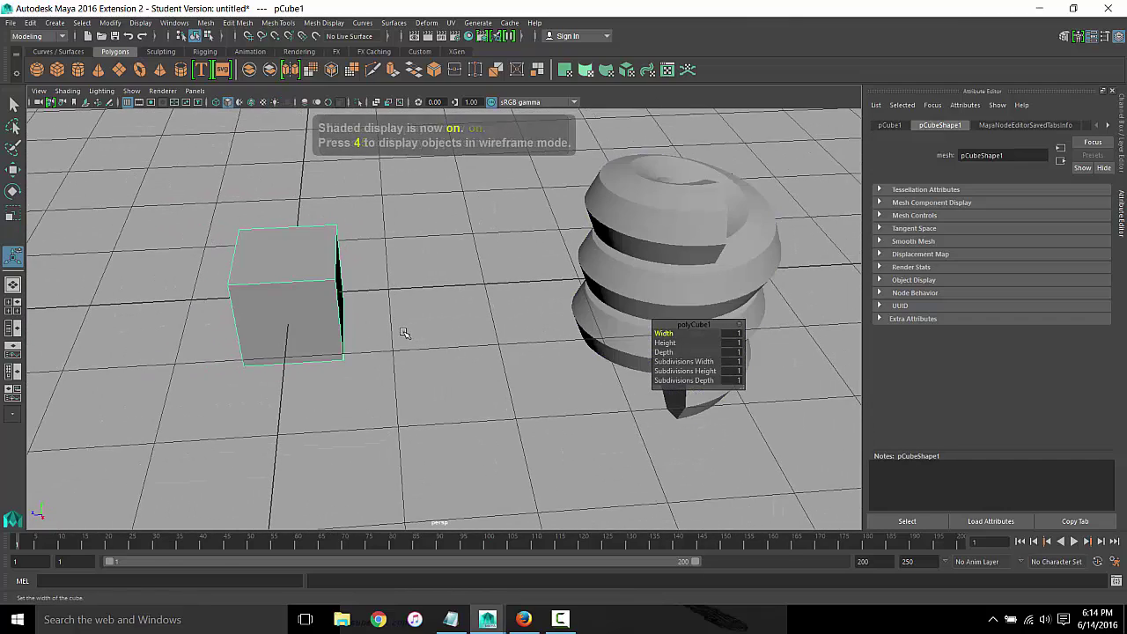
mouse_move(402, 332)
left_mouse_down("alt")
mouse_move(385, 314)
mouse_move(496, 347)
mouse_move(511, 363)
left_mouse_up("alt")
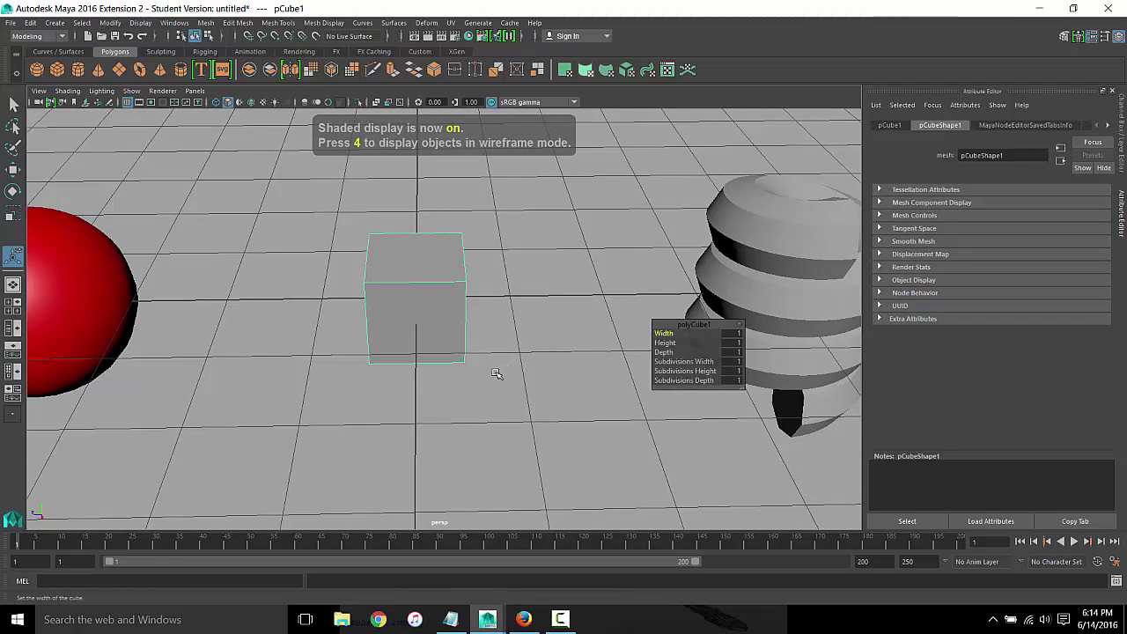
key("6")
key("7")
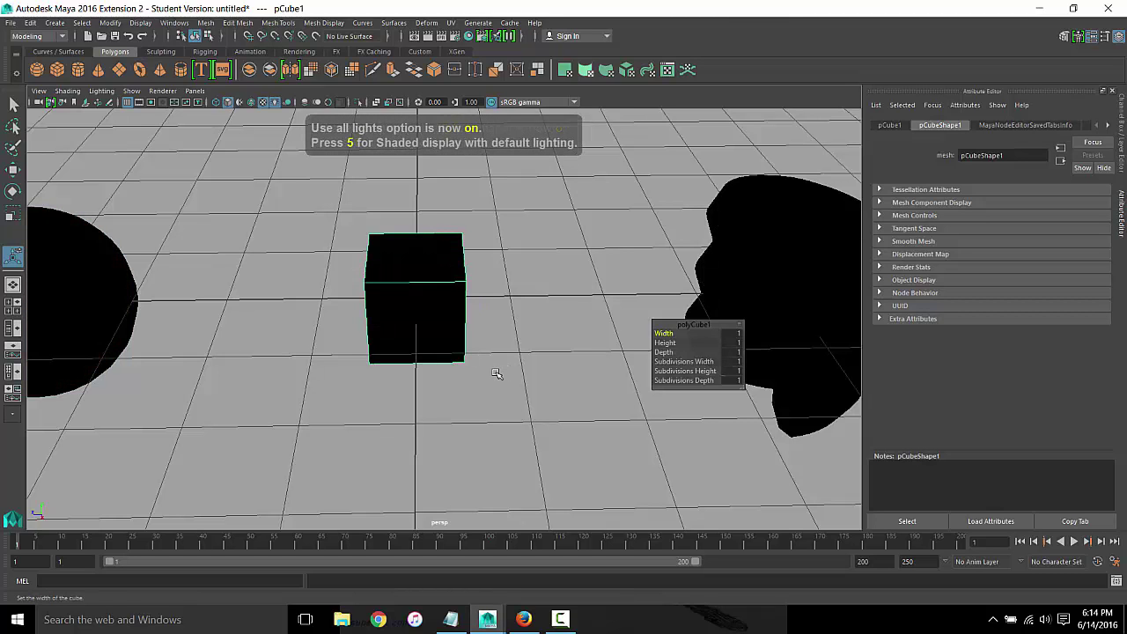
right_click_drag(495, 373, 364, 336, "alt")
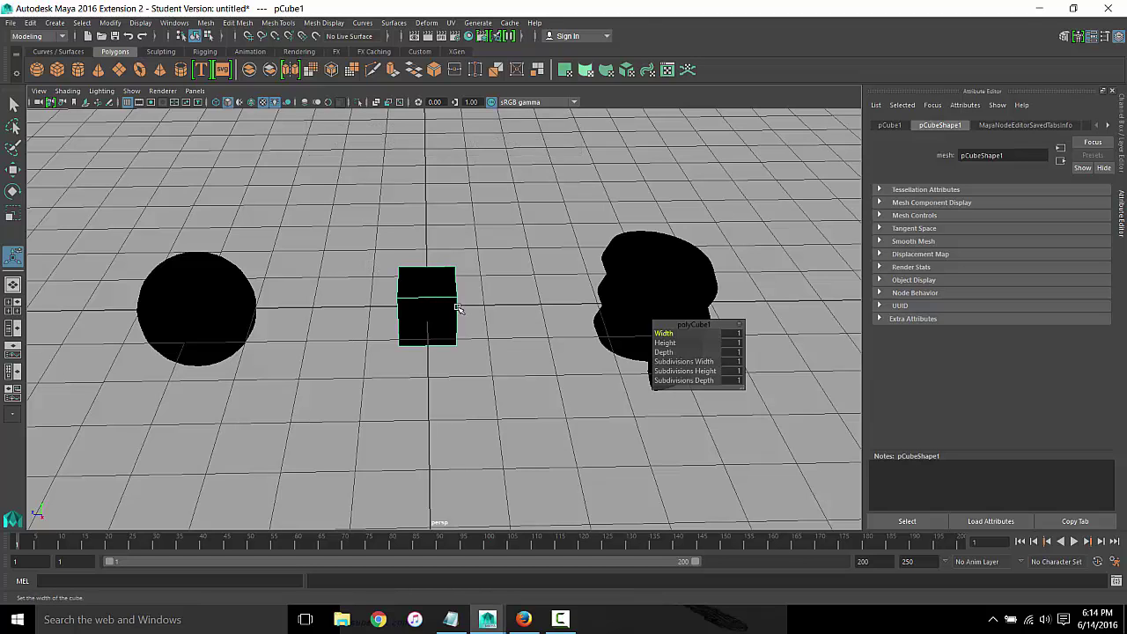
key("6")
Assign a new Blinn material to the helix
left_click(459, 308)
left_click(631, 260)
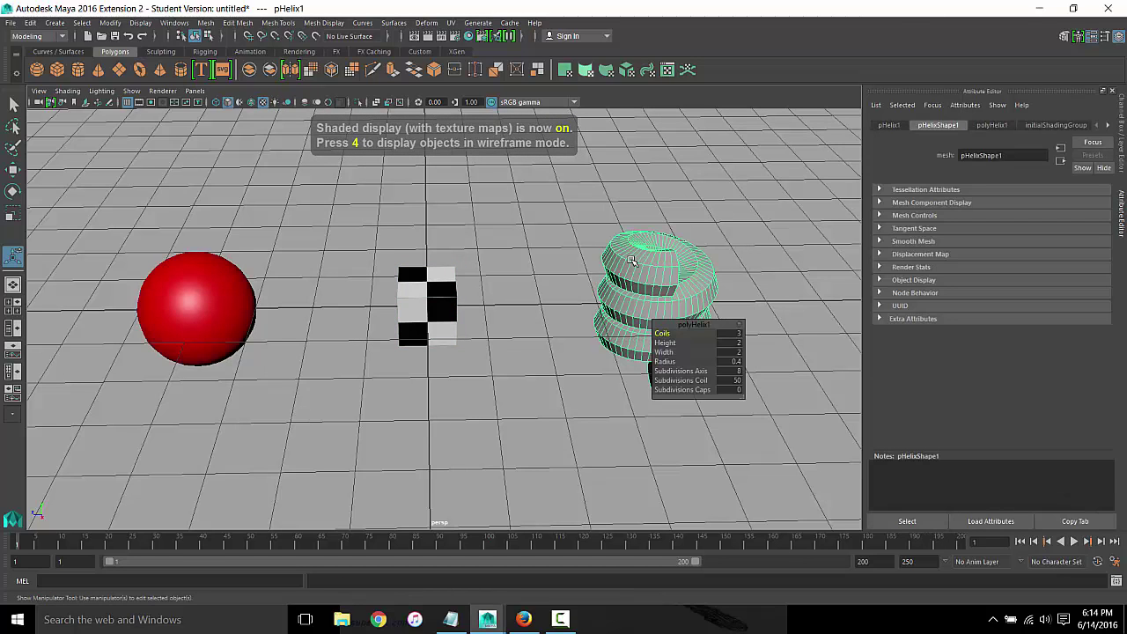
right_click(631, 260)
mouse_move(628, 560)
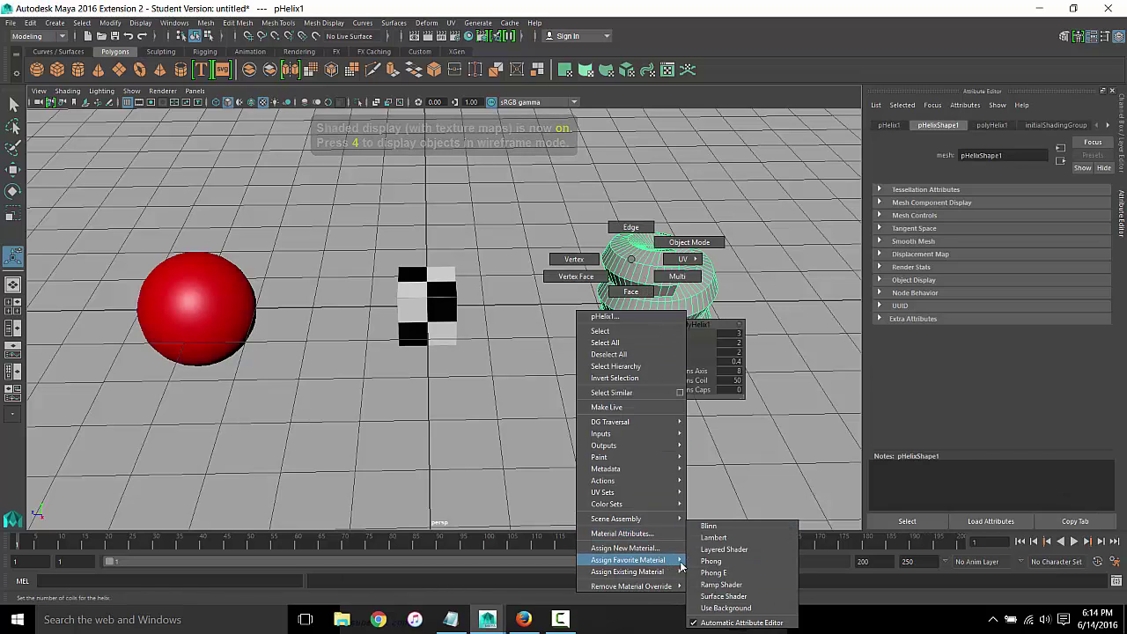
left_click(709, 525)
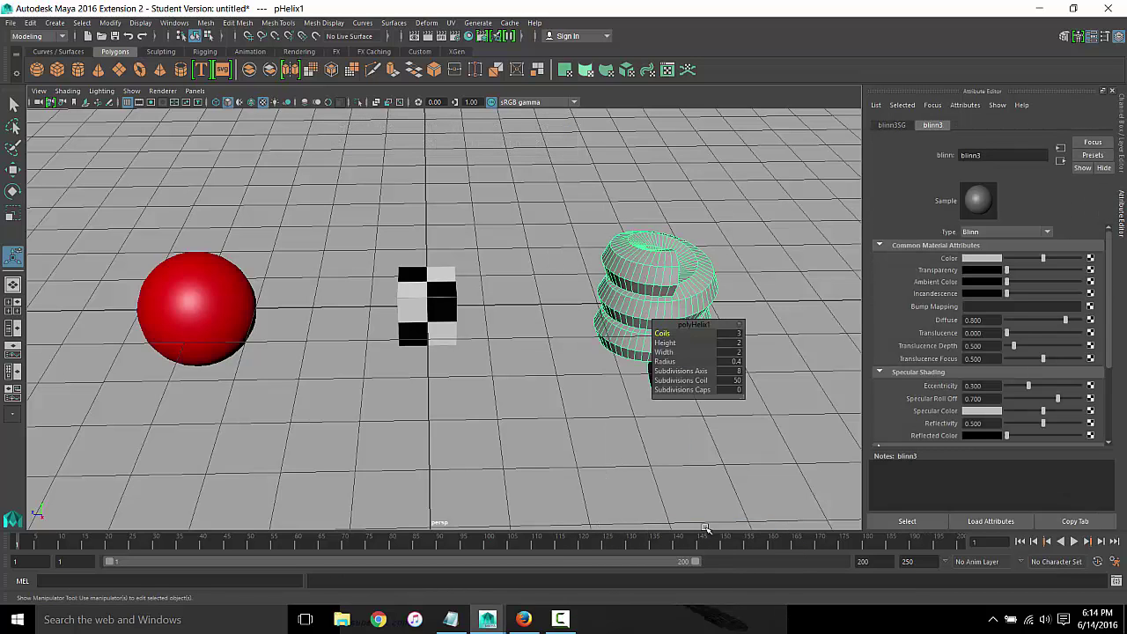
Map Desktop/DownloadImage.png into the Blinn colour as a File texture with Filter Type Off
left_click(1090, 258)
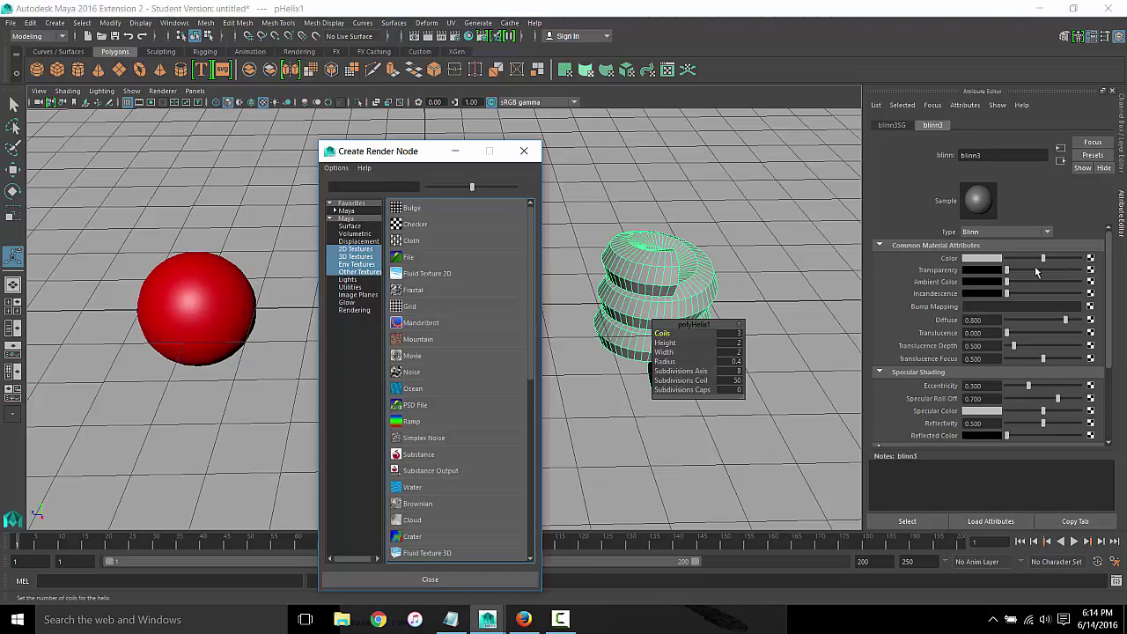
left_click(408, 258)
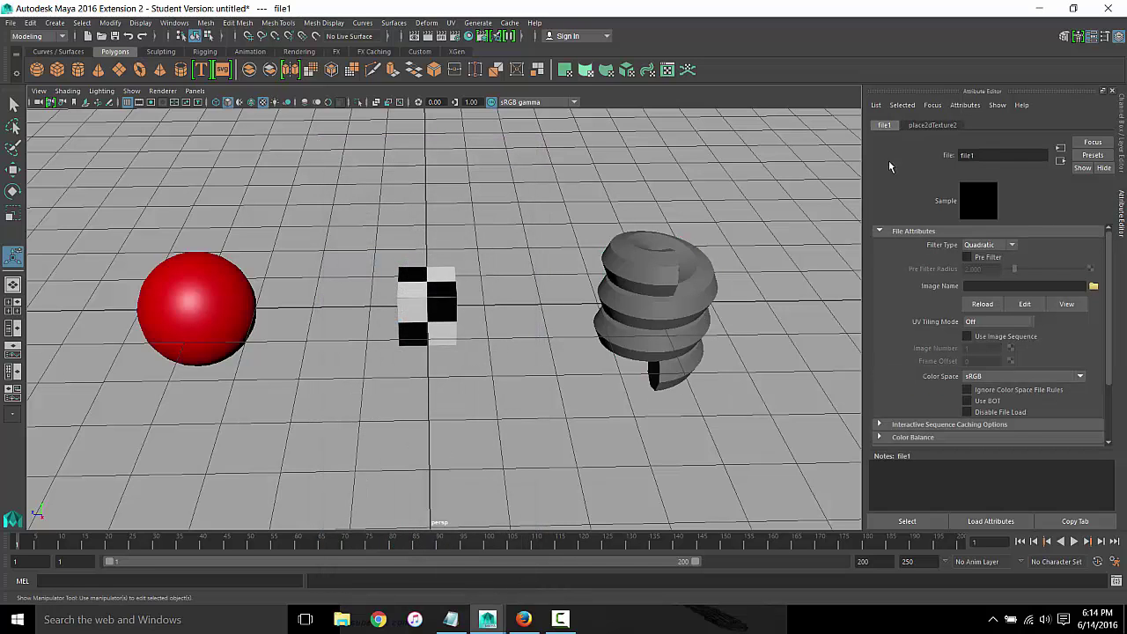
left_click(990, 245)
left_click(979, 255)
left_click(1093, 286)
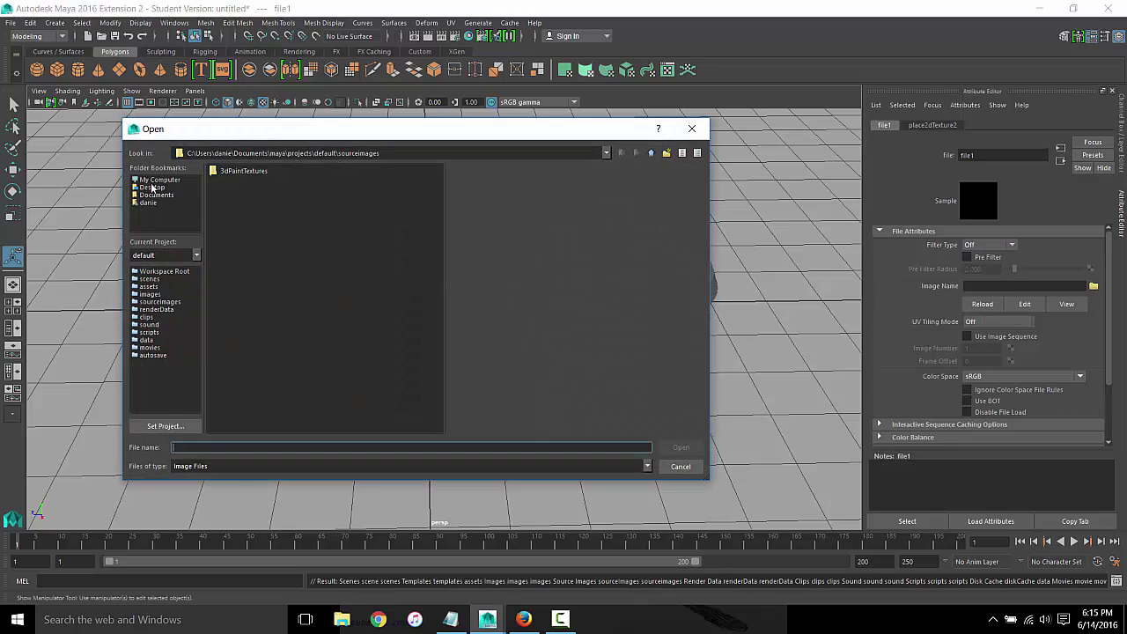
left_click(152, 188)
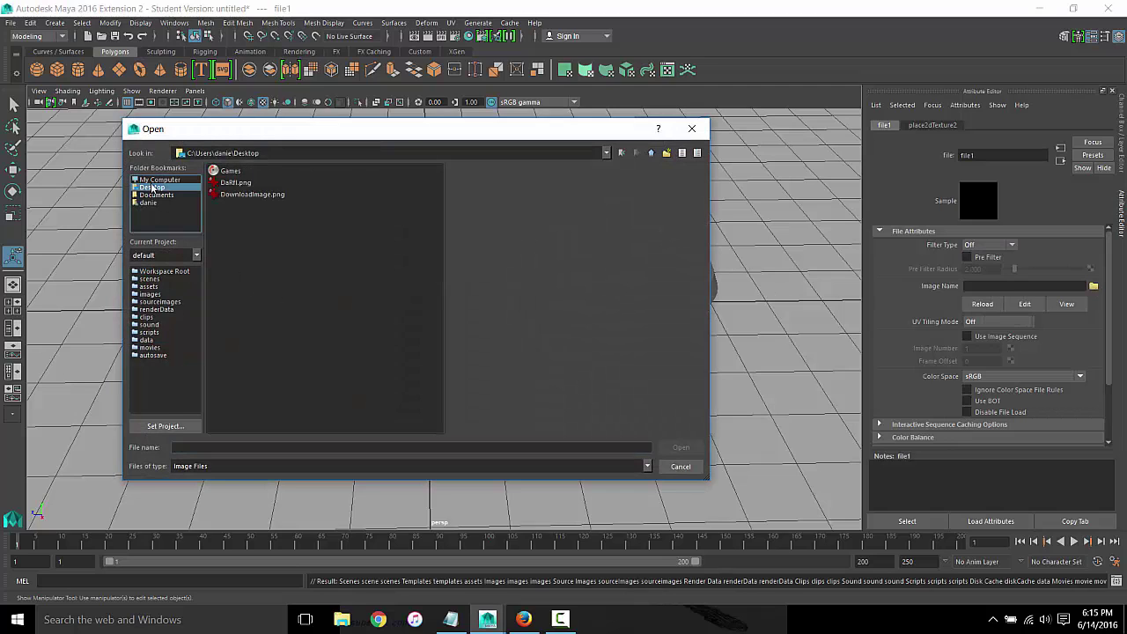
left_click(245, 194)
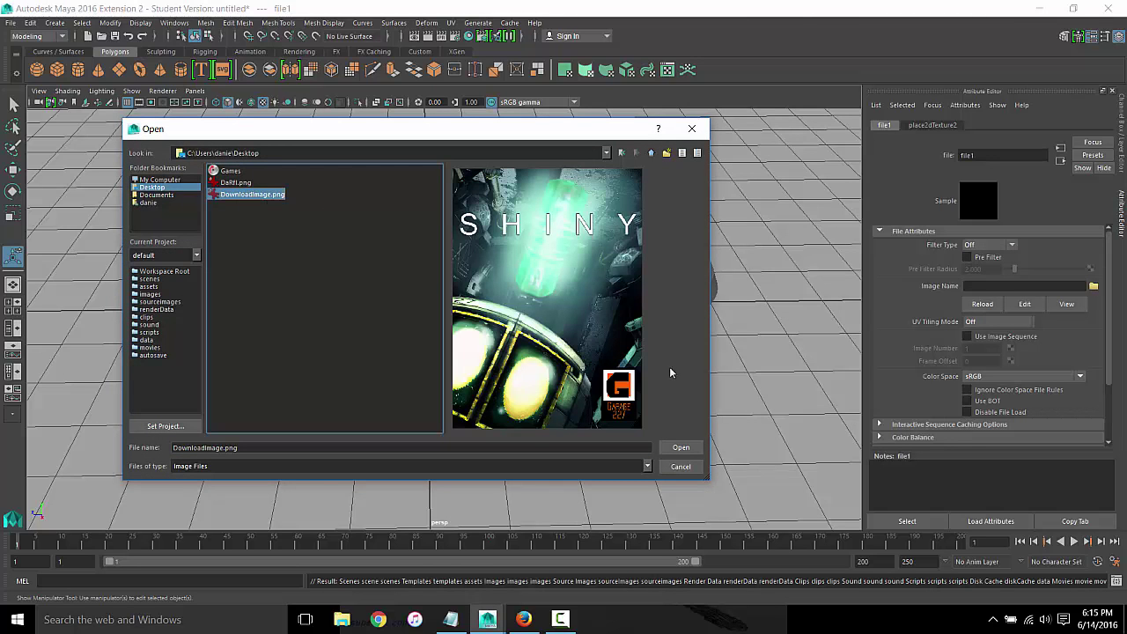
left_click(696, 448)
mouse_move(686, 449)
left_mouse_down("alt")
mouse_move(513, 405)
mouse_move(404, 408)
left_mouse_up("alt")
left_click_drag(372, 421, 528, 387, "alt")
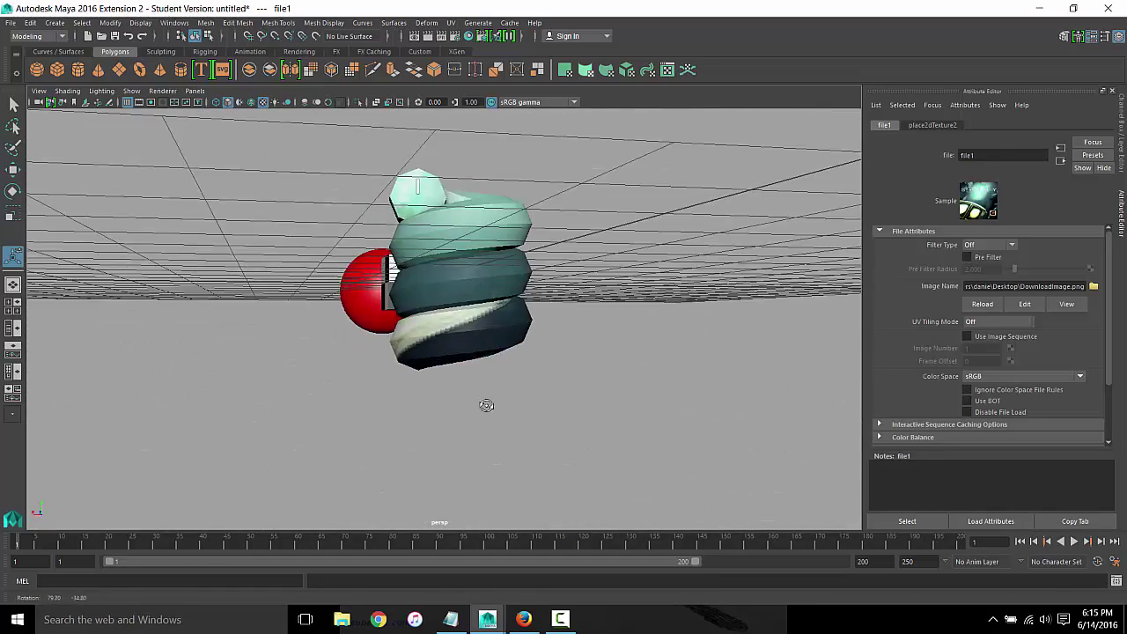
left_click(599, 343)
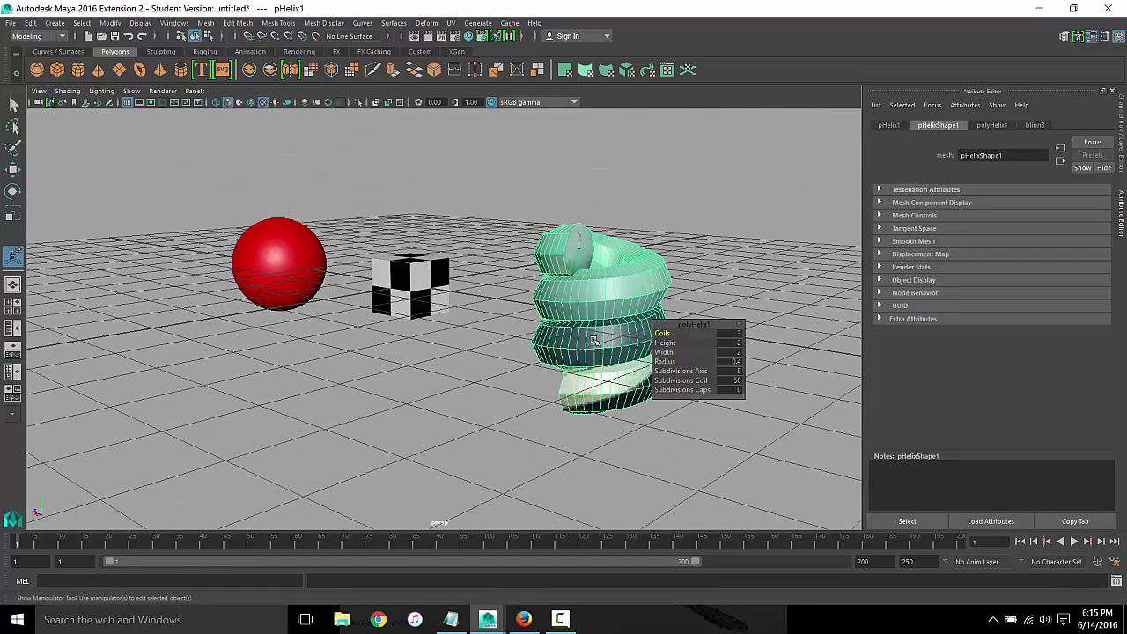
Move the helix's UV shell toward the texture's lower-right logo corner in the UV Editor
left_click(667, 70)
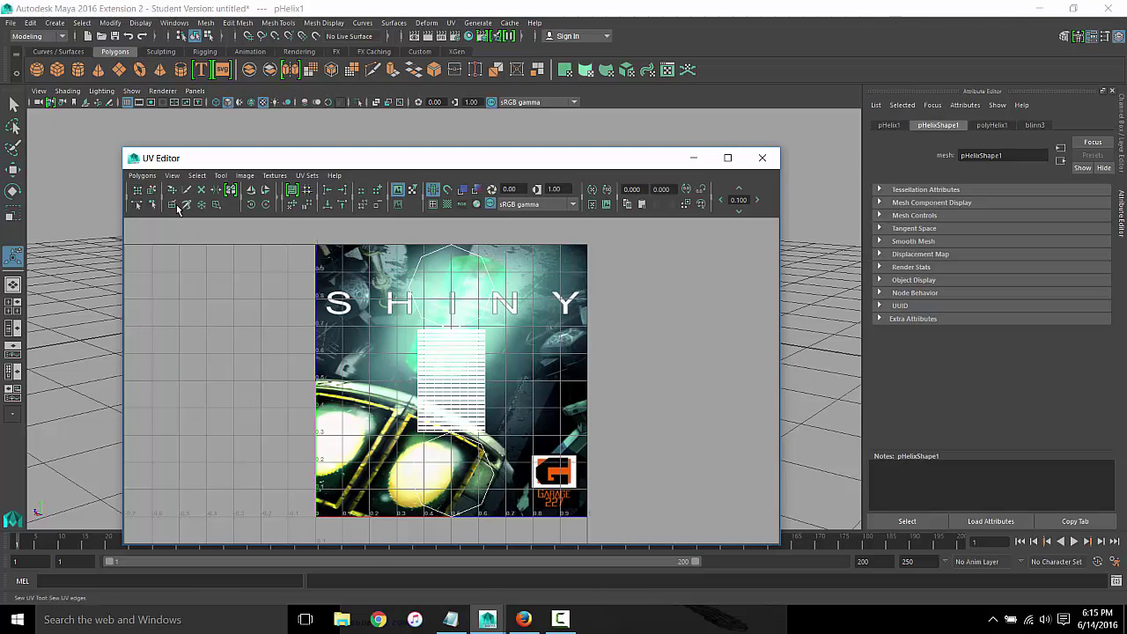
left_click(152, 189)
left_click(417, 355)
left_click(446, 354)
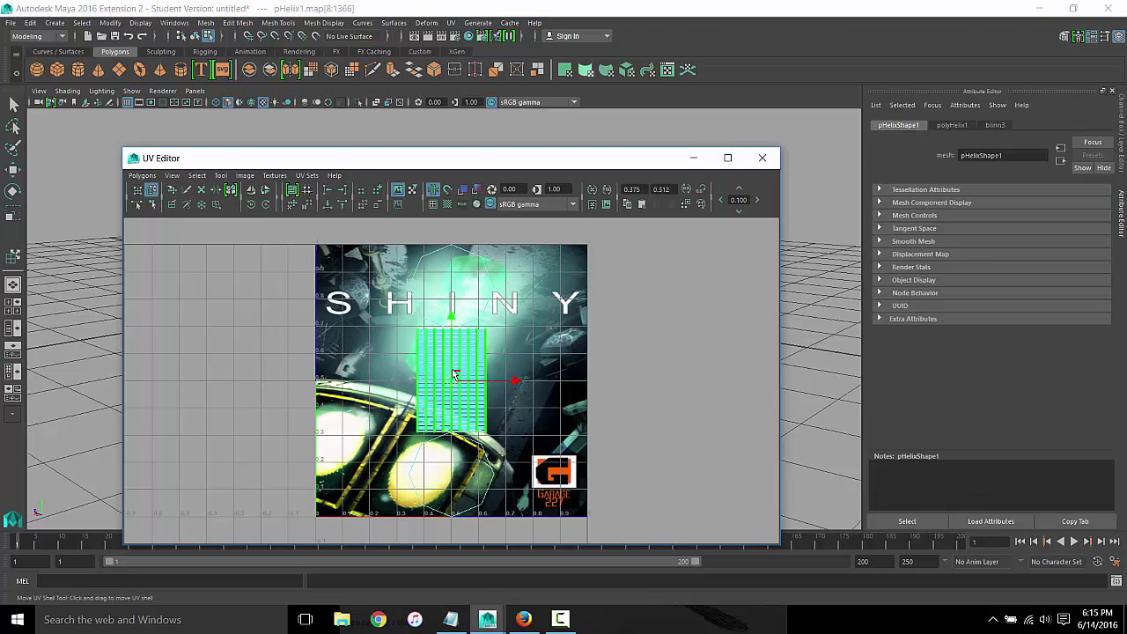
left_click_drag(453, 374, 550, 459)
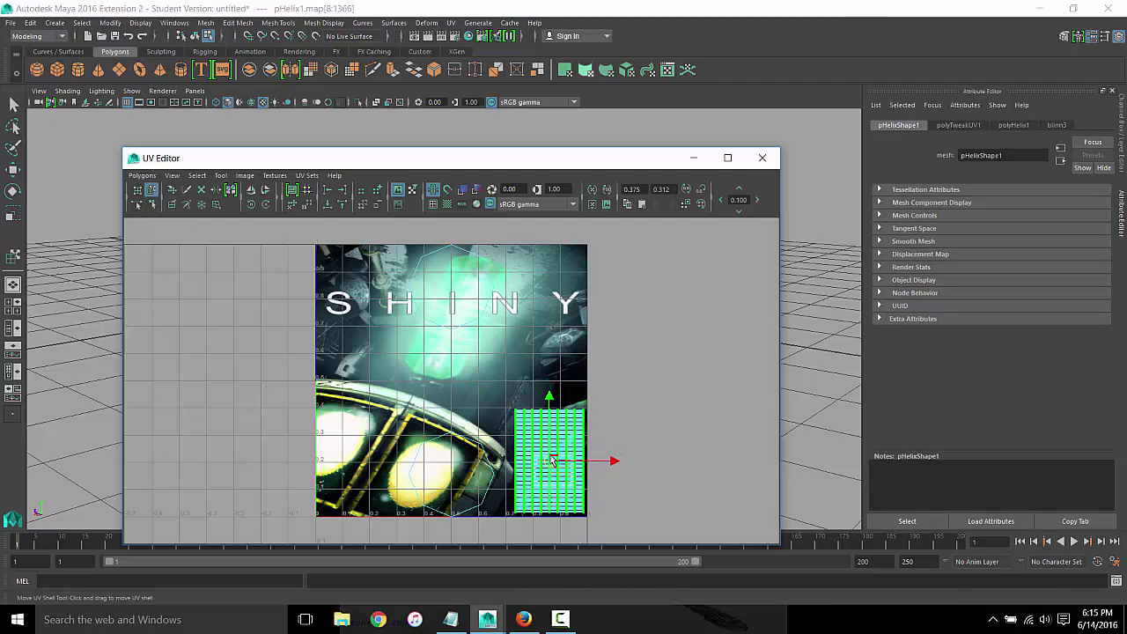
left_click(762, 158)
left_click_drag(731, 220, 472, 343, "alt")
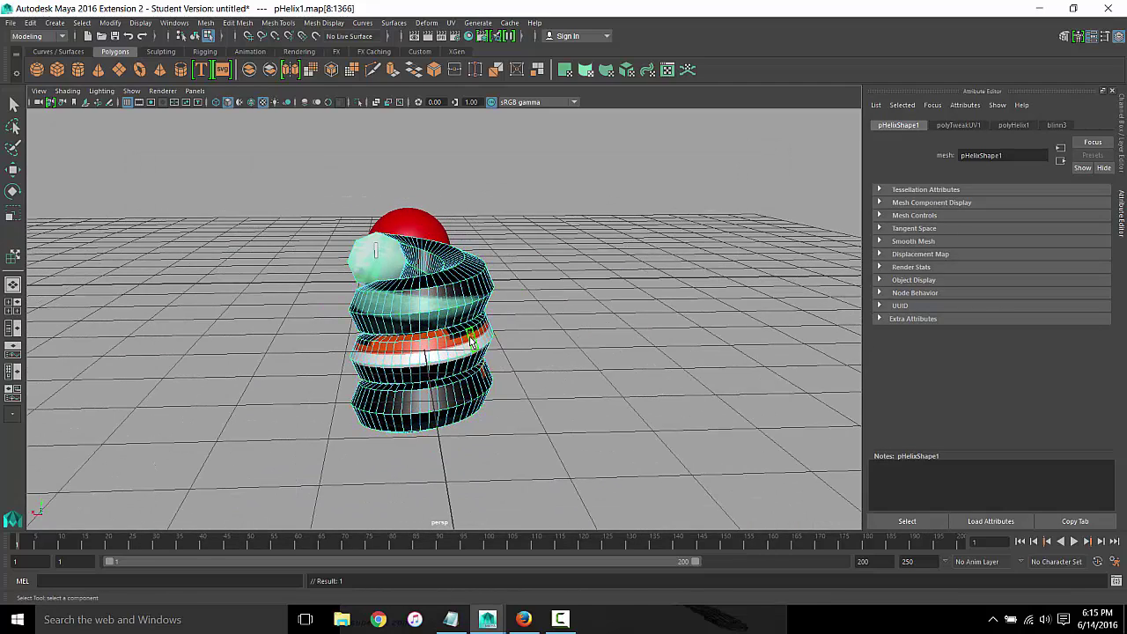
Try scaling the helix taller, undo it, and inspect its material and shape attributes
right_click_drag(473, 342, 467, 313)
key("F8")
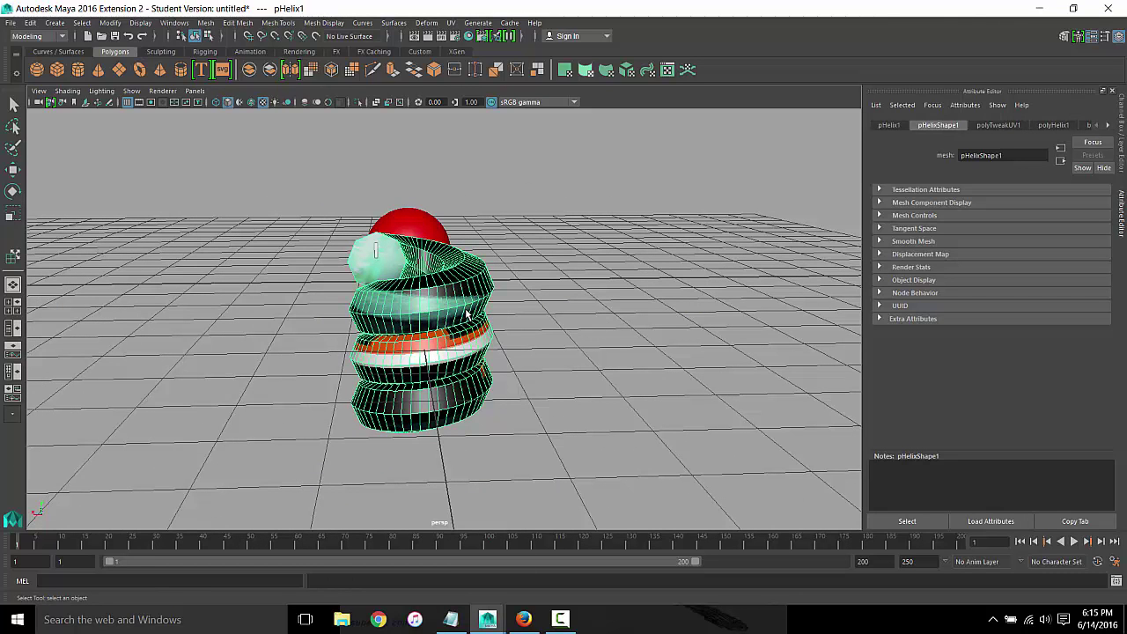
key("r")
left_click_drag(421, 282, 474, 186)
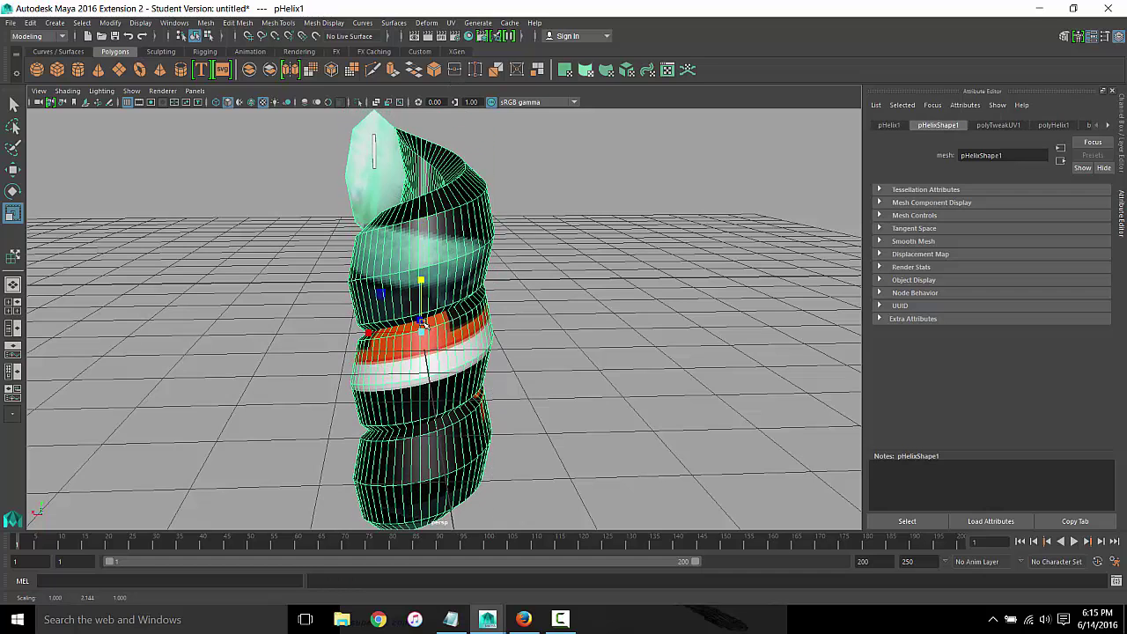
key("ctrl+z")
right_click_drag(448, 295, 493, 576)
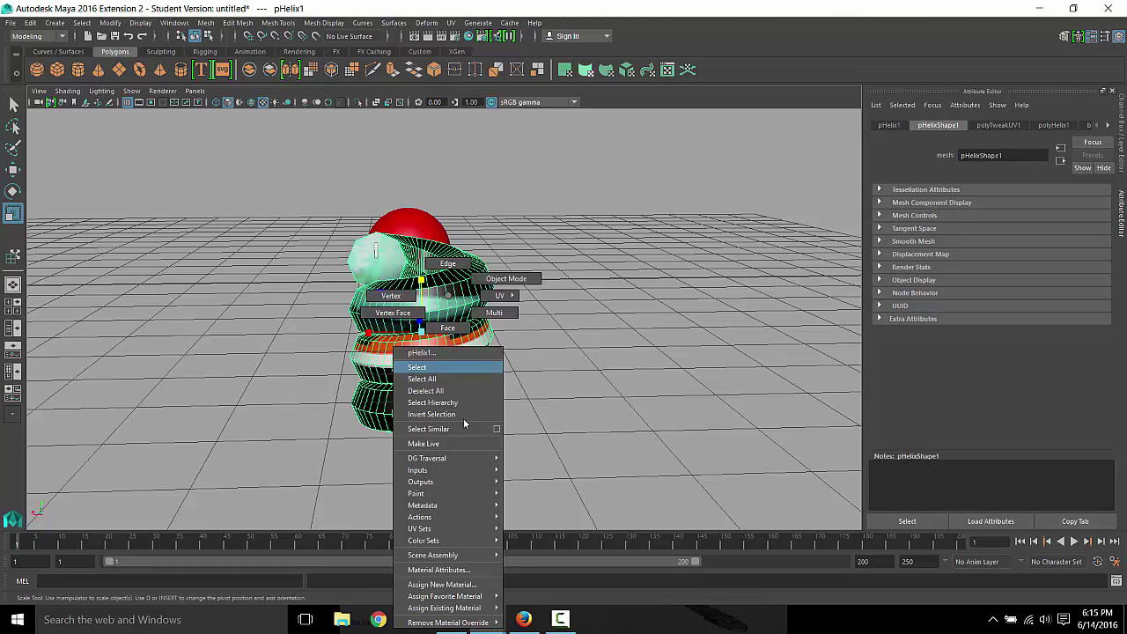
left_click(492, 570)
right_click_drag(485, 353, 539, 279)
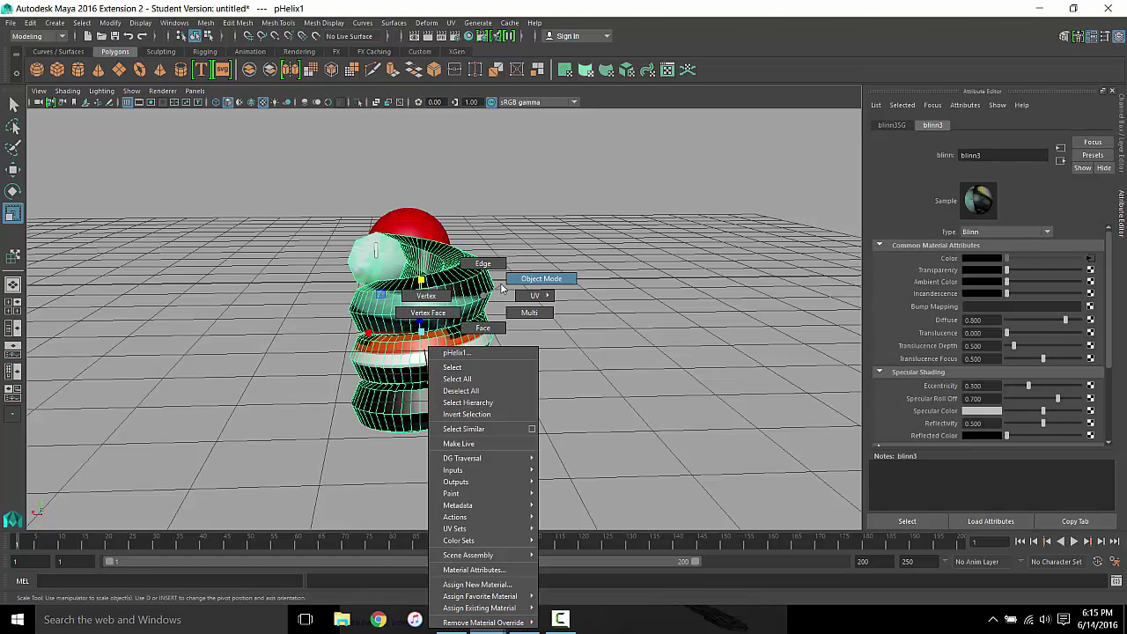
Expand polyHelix1 in the Channel Box, try a Width of 0.01, and undo it
left_click(1122, 151)
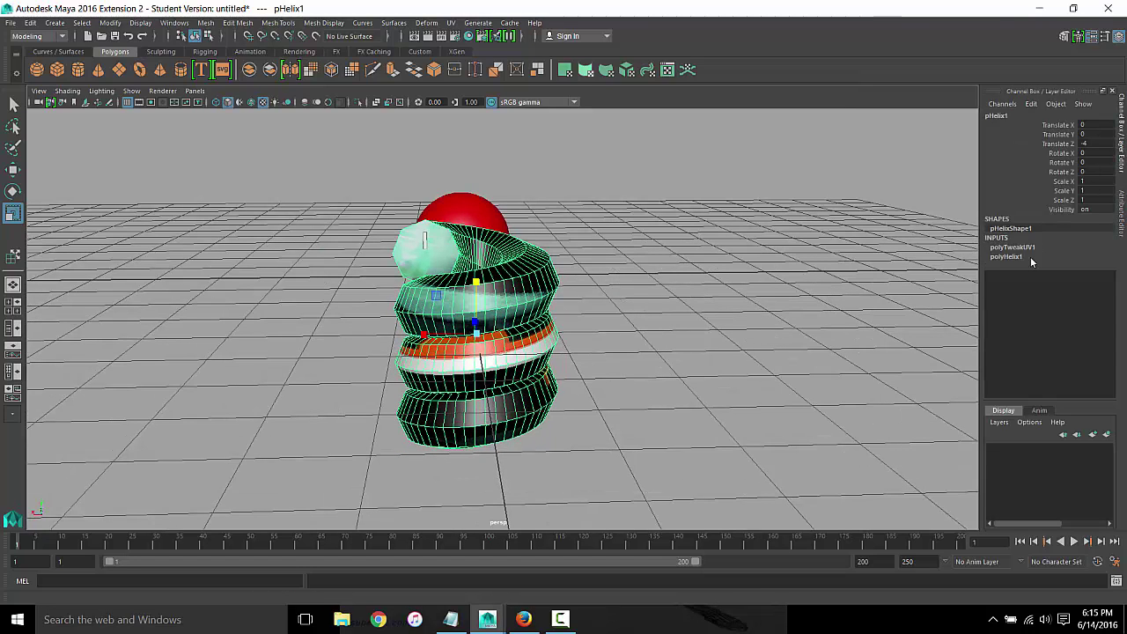
left_click(1008, 256)
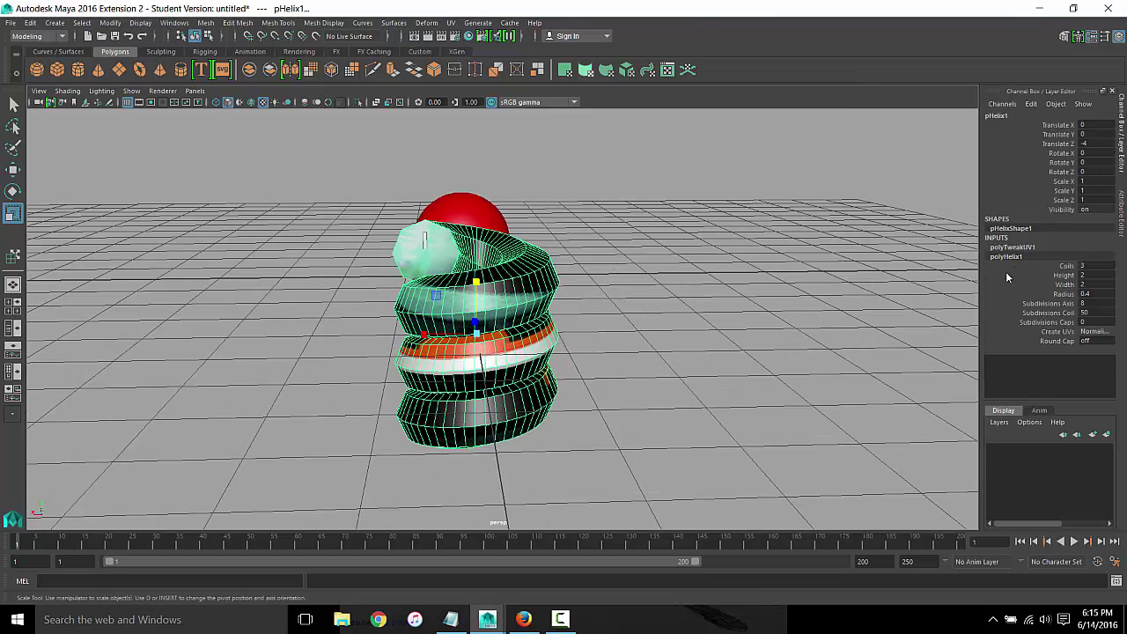
left_click(1065, 285)
middle_click_drag(755, 347, 735, 338)
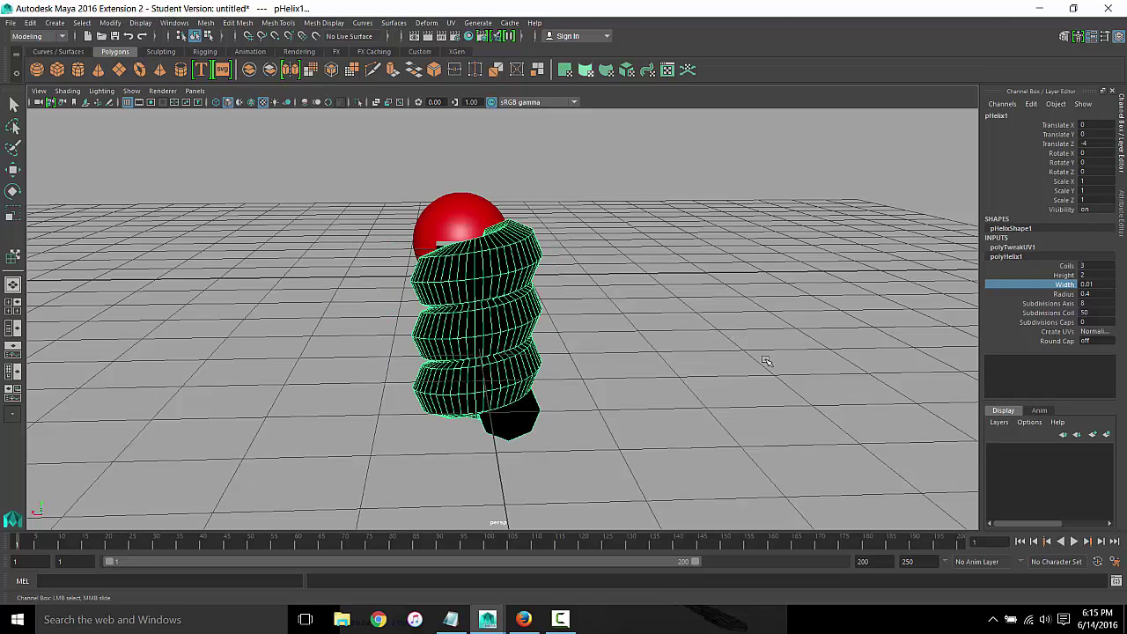
key("r")
left_click(890, 317)
left_click(531, 343)
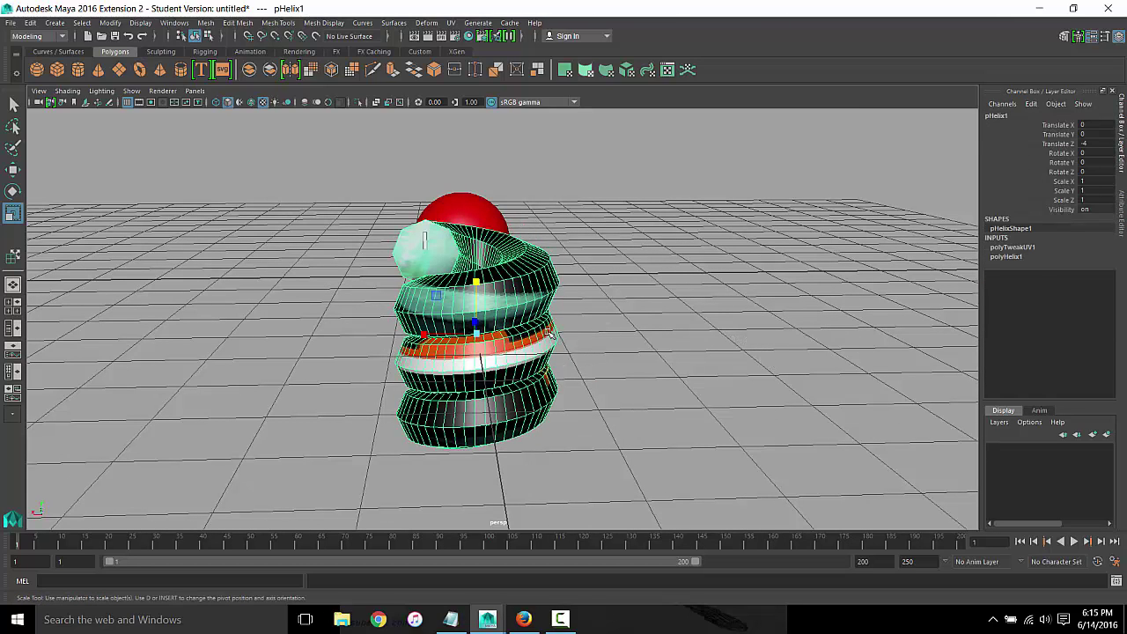
Raise the helix's polyHelix1 Height from 2 to about 5.5
left_click(1022, 256)
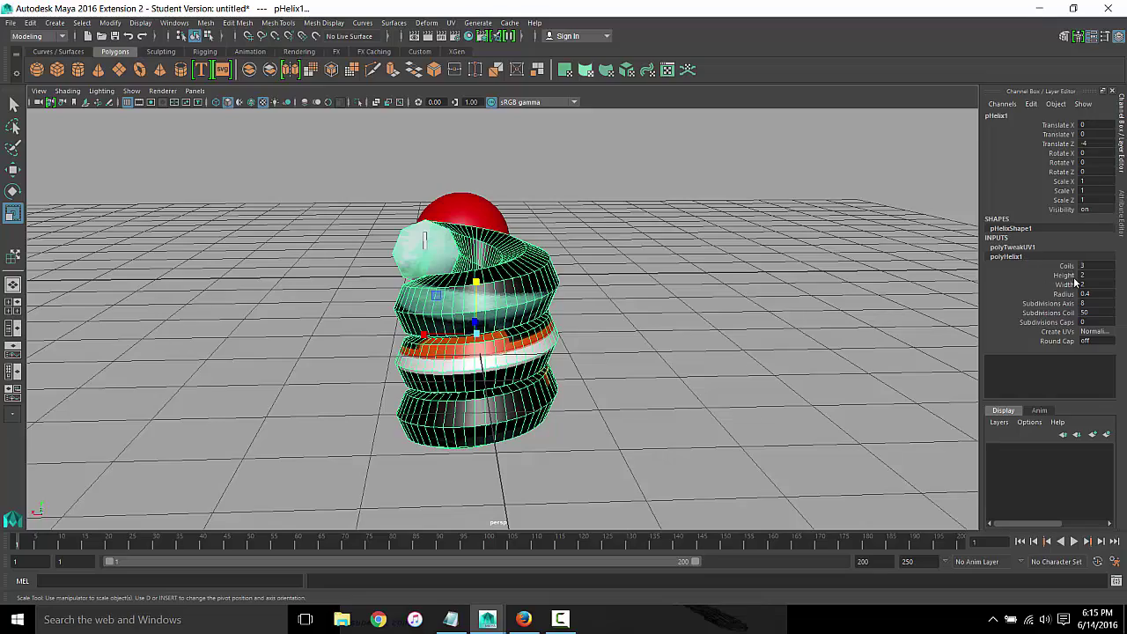
left_click(1064, 275)
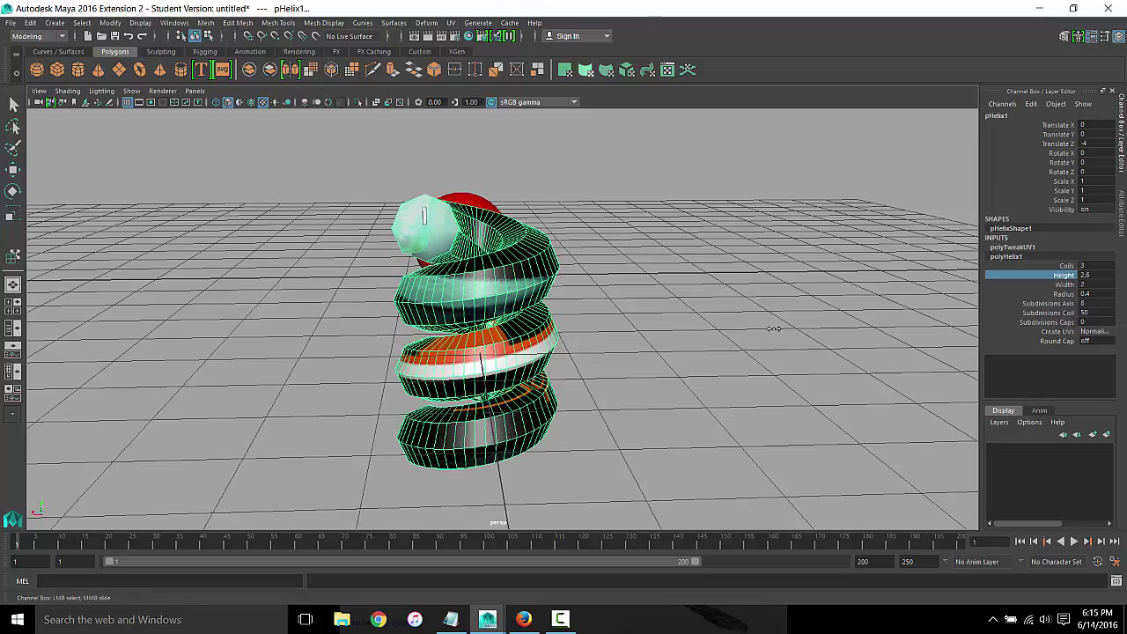
middle_click_drag(775, 330, 791, 339)
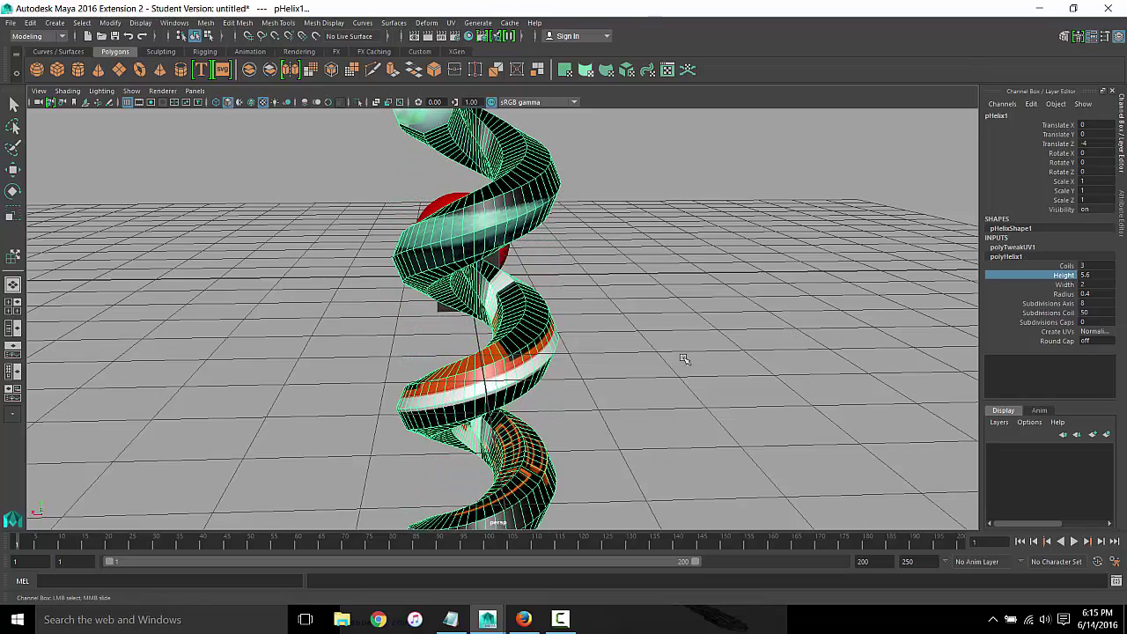
left_click_drag(685, 360, 631, 259, "alt")
left_click(727, 326)
scroll(727, 326, "up", 2)
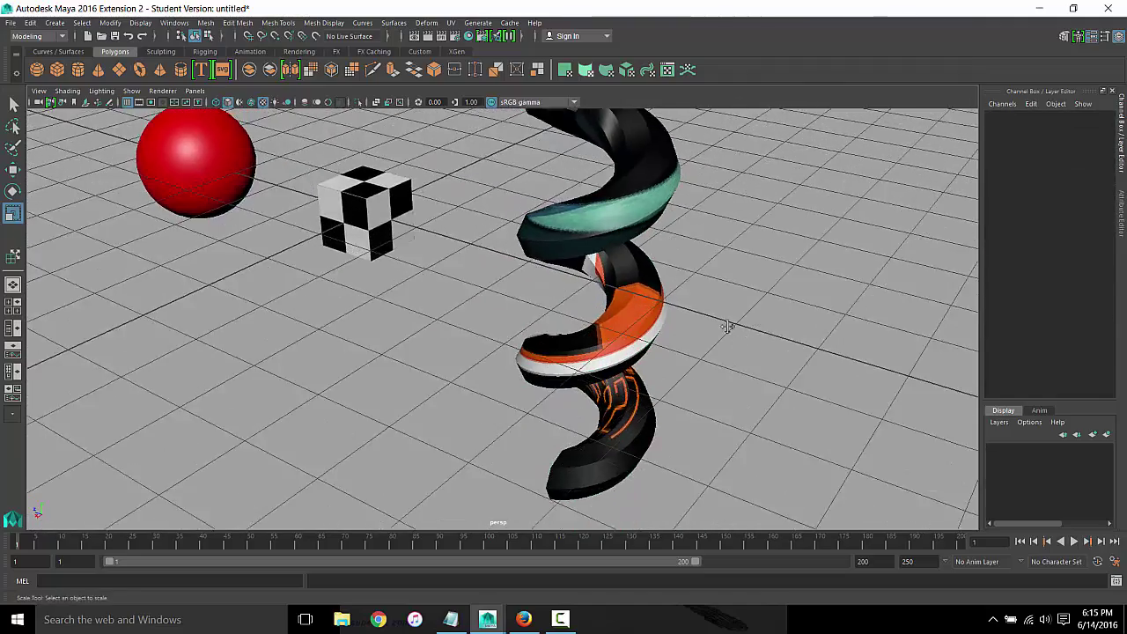
mouse_move(728, 327)
left_mouse_down("alt")
mouse_move(669, 272)
mouse_move(727, 379)
mouse_move(539, 379)
mouse_move(617, 327)
mouse_move(573, 327)
mouse_move(551, 351)
mouse_move(700, 327)
mouse_move(500, 339)
mouse_move(472, 302)
mouse_move(382, 281)
mouse_move(334, 308)
mouse_move(299, 273)
mouse_move(454, 473)
mouse_move(657, 483)
mouse_move(617, 446)
mouse_move(613, 420)
left_mouse_up("alt")
scroll(500, 339, "down", 5)
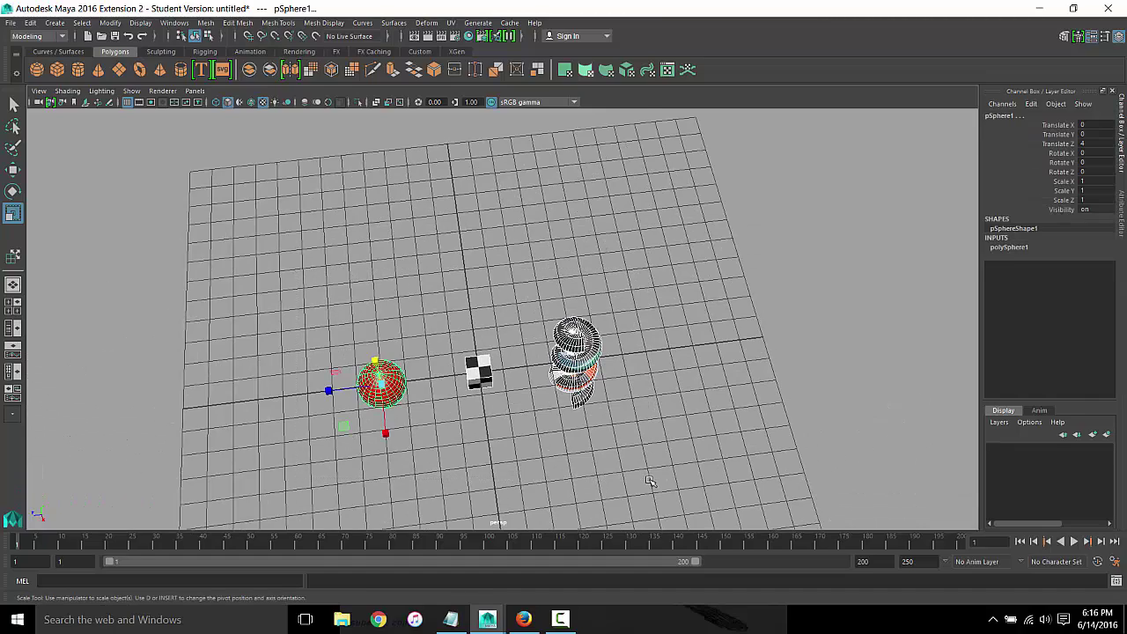
scroll(650, 481, "up", 5)
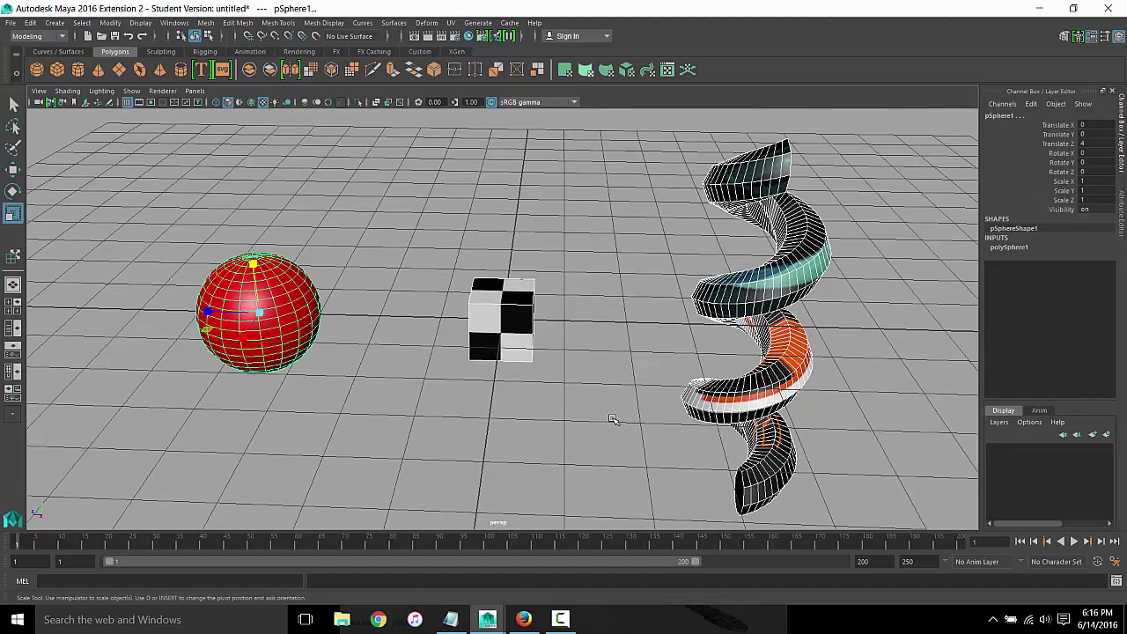
scroll(614, 418, "down", 2)
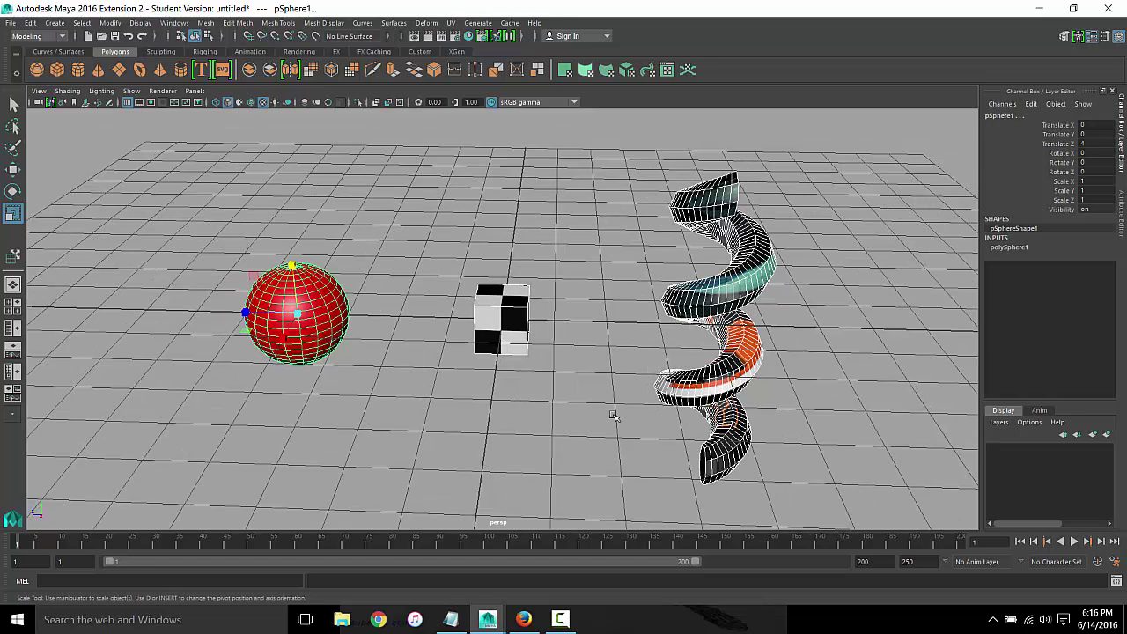
left_click(502, 317)
key("f")
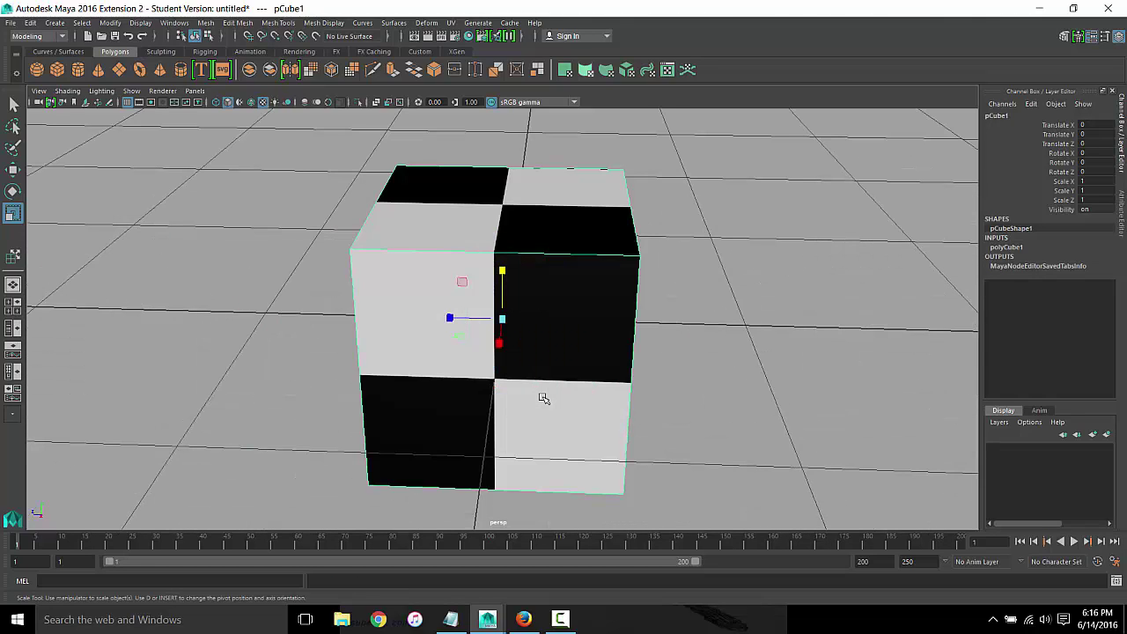
scroll(543, 398, "down", 5)
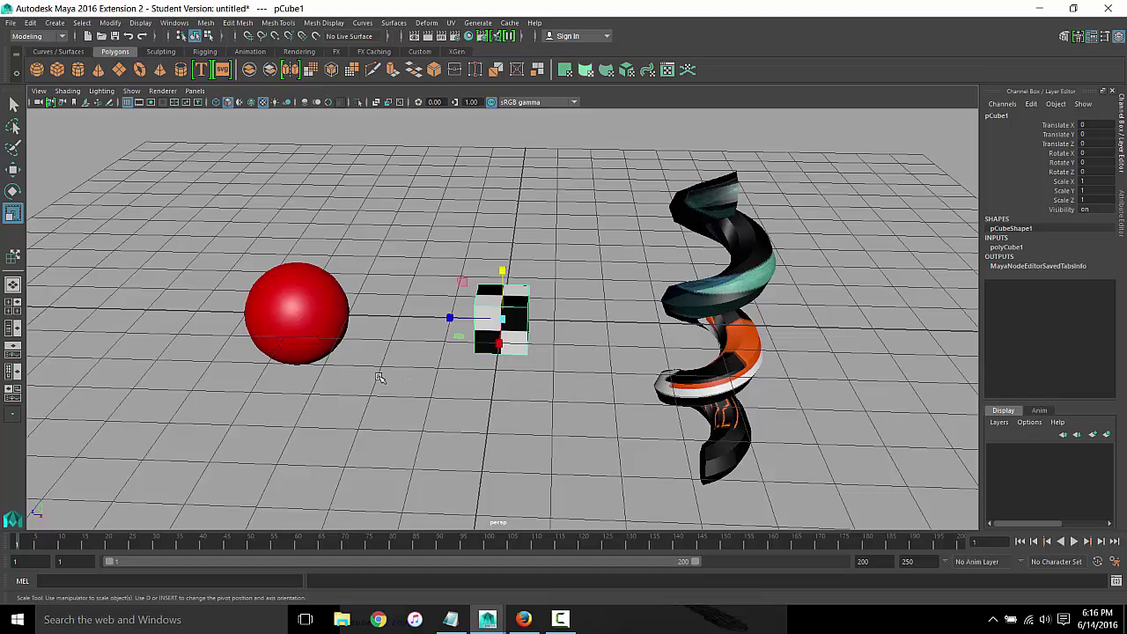
left_click_drag(306, 278, 972, 509)
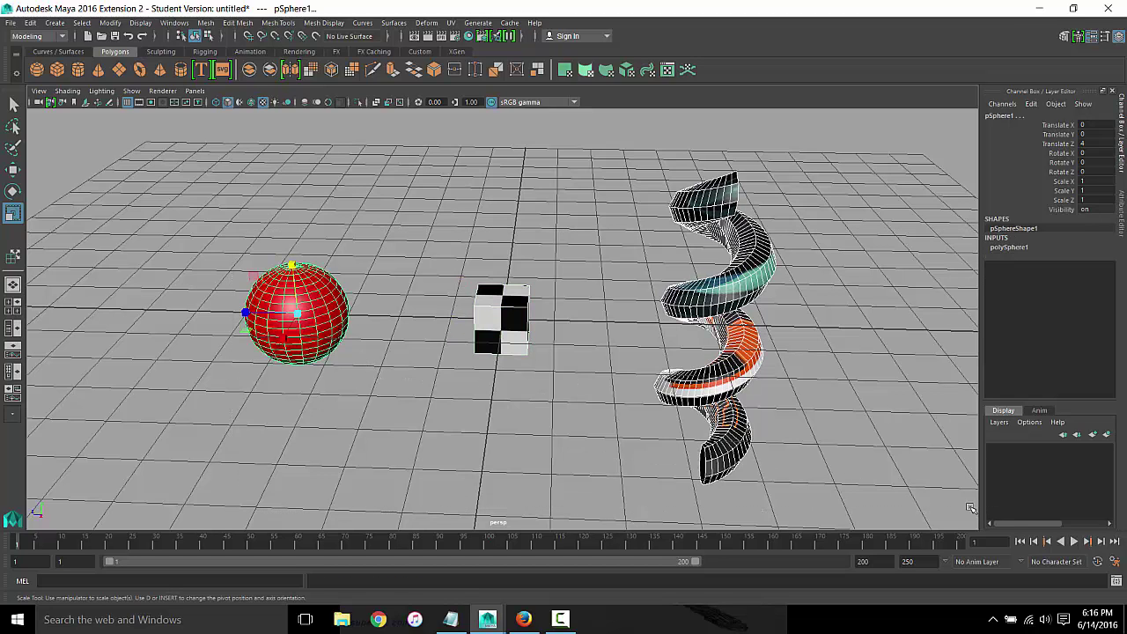
left_click(596, 393)
mouse_move(266, 231)
left_mouse_down()
mouse_move(396, 364)
mouse_move(405, 357)
left_mouse_up()
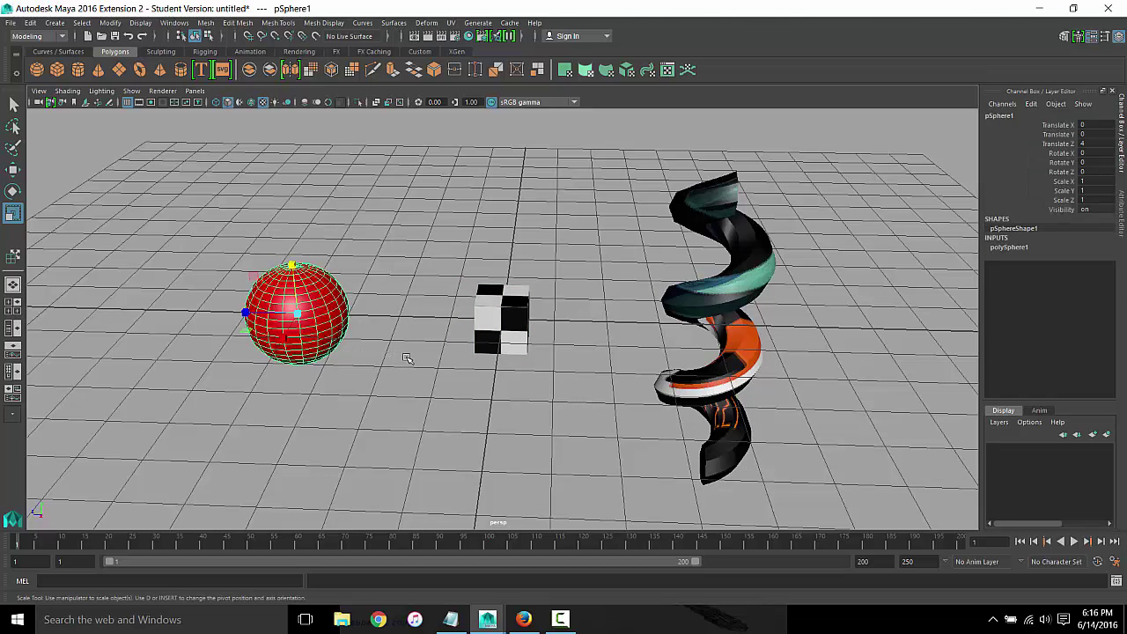
left_click(408, 360)
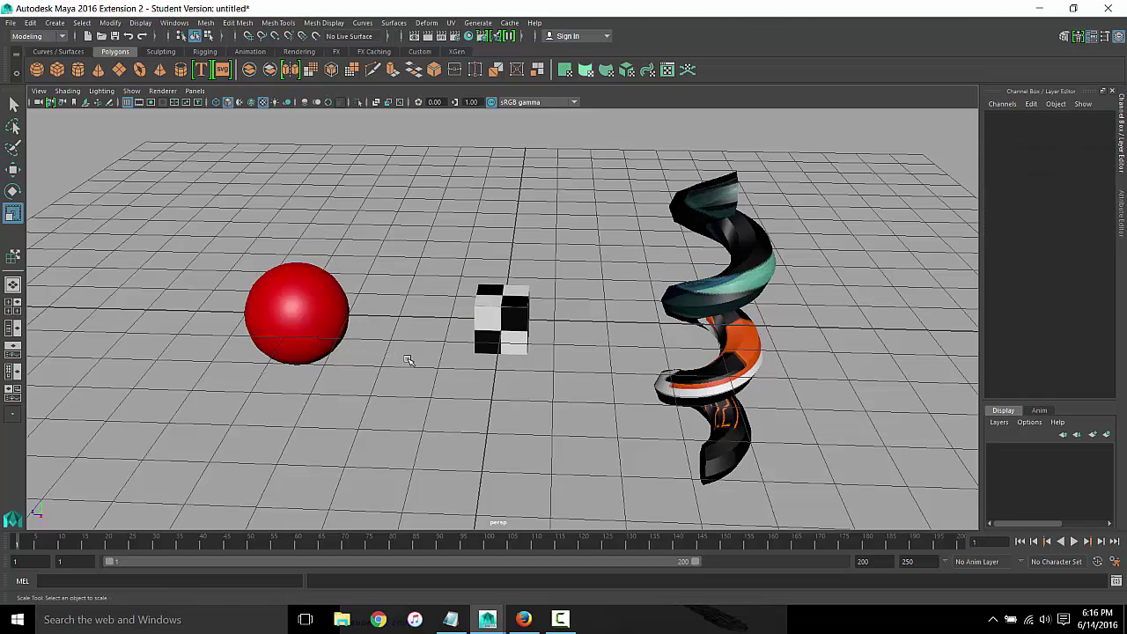
left_click(561, 619)
left_click(421, 392)
mouse_move(263, 208)
left_mouse_down()
mouse_move(842, 438)
mouse_move(630, 433)
mouse_move(649, 466)
mouse_move(612, 461)
mouse_move(383, 502)
mouse_move(544, 420)
mouse_move(555, 408)
mouse_move(544, 404)
left_mouse_up()
left_click(544, 405)
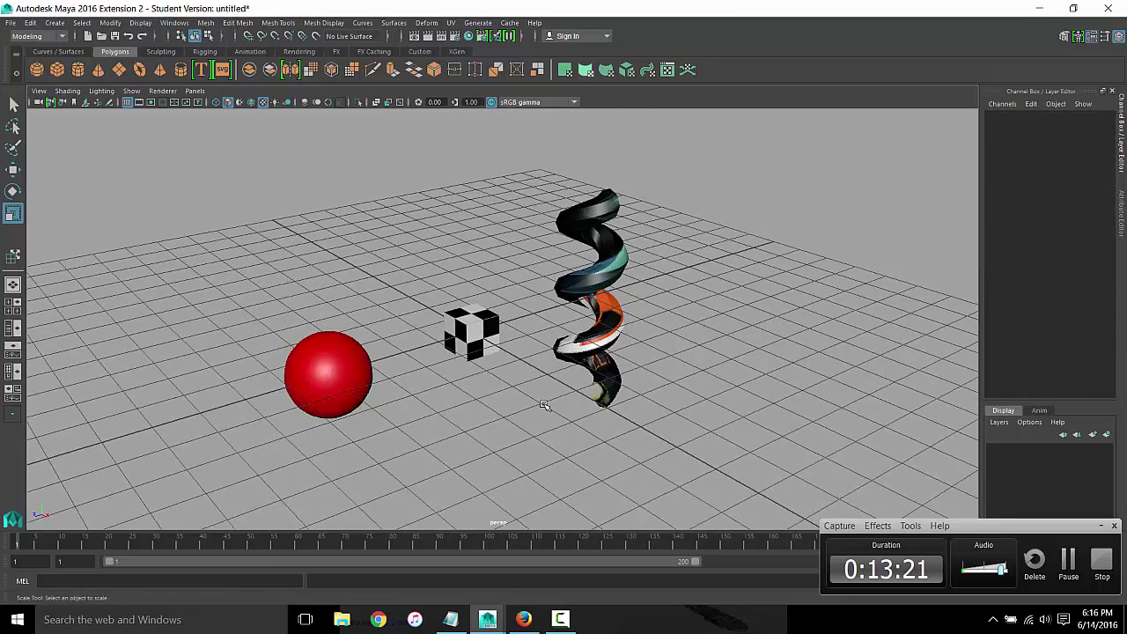
left_click(360, 387)
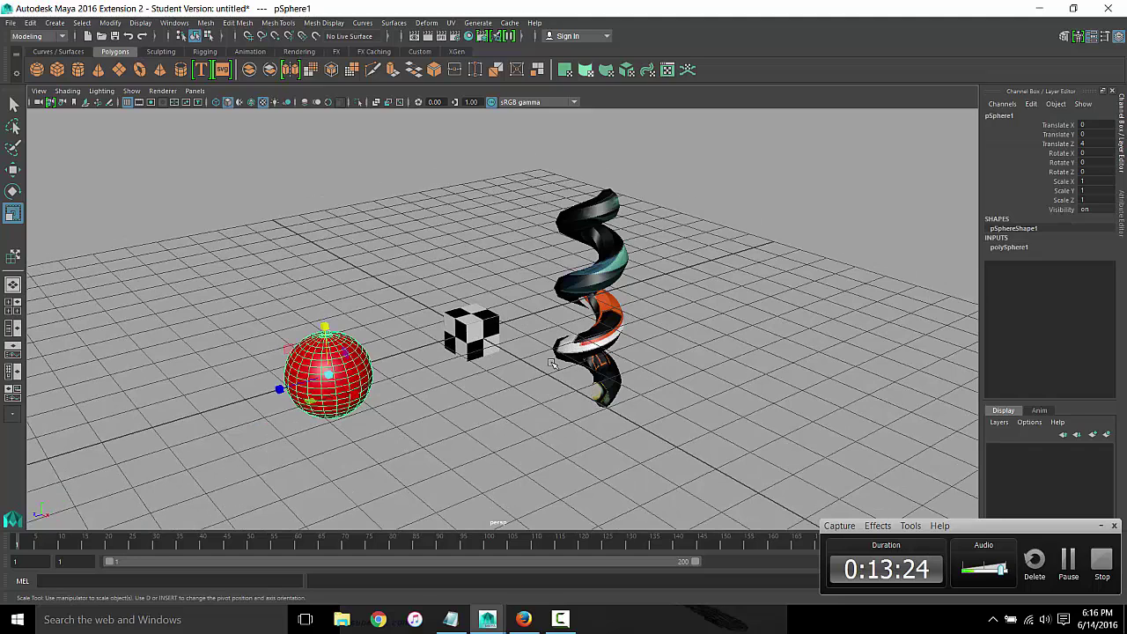
left_click(584, 287)
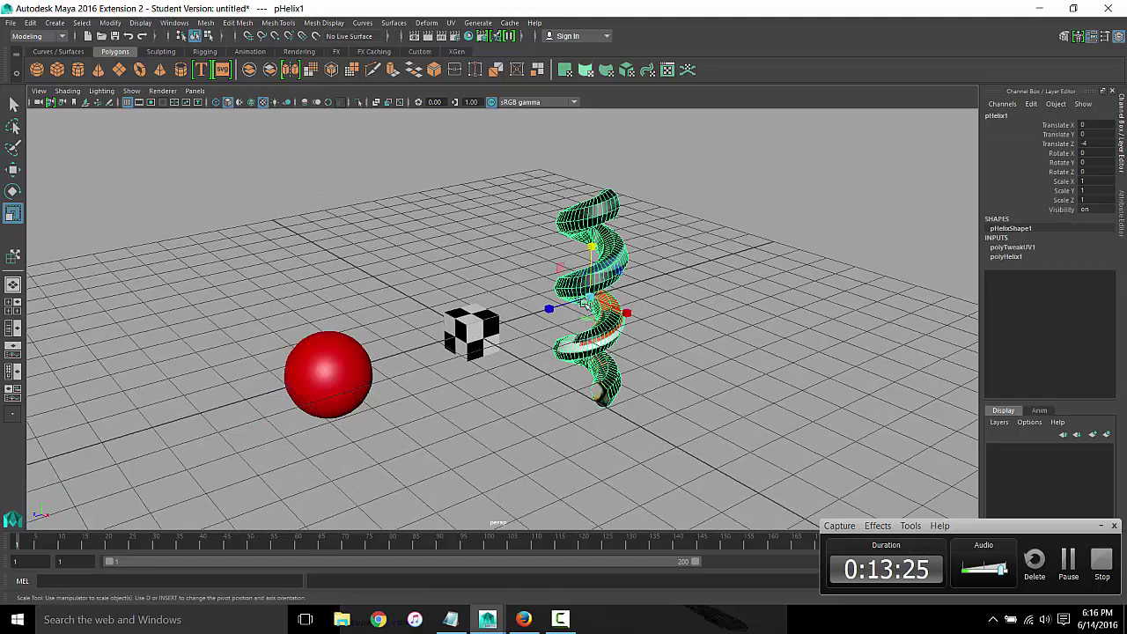
left_click(1021, 258)
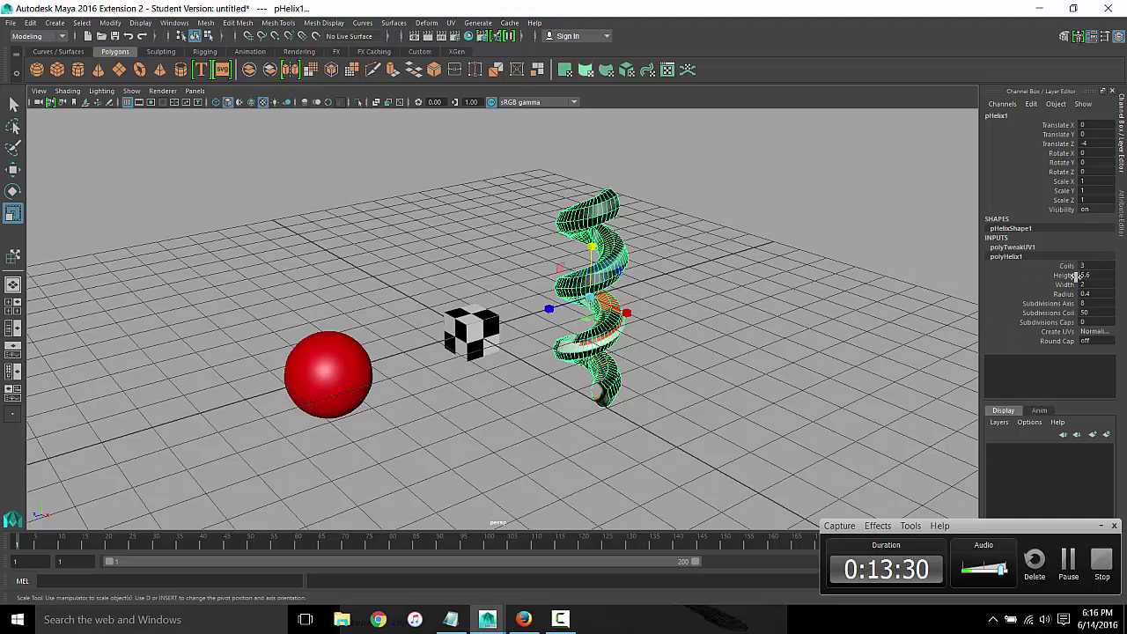
left_click(469, 335)
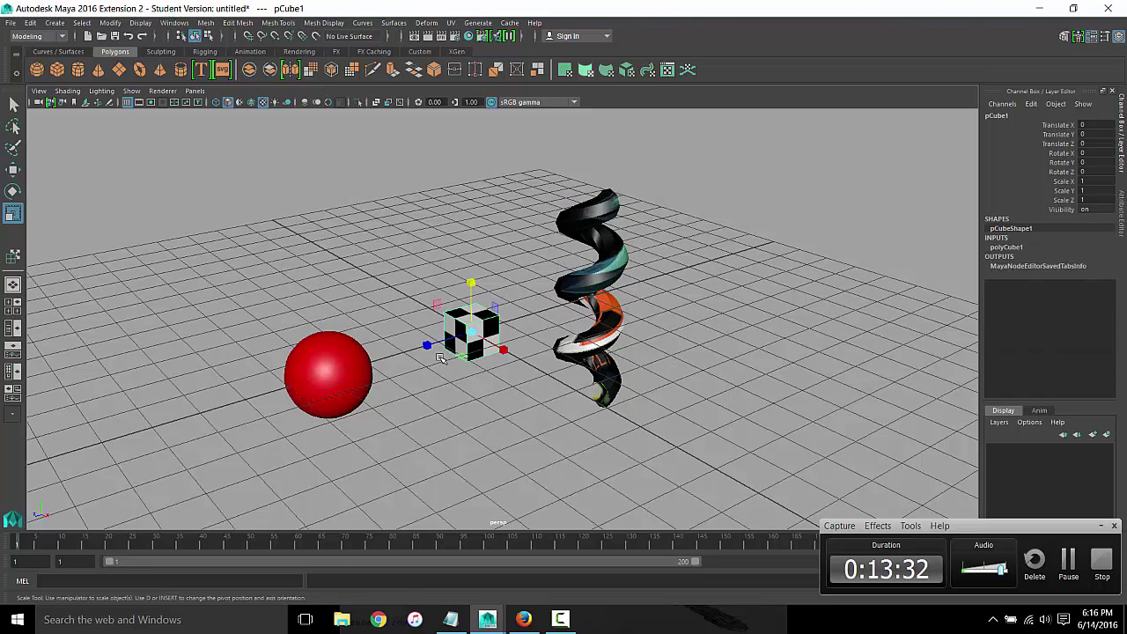
left_click_drag(440, 358, 414, 354, "alt")
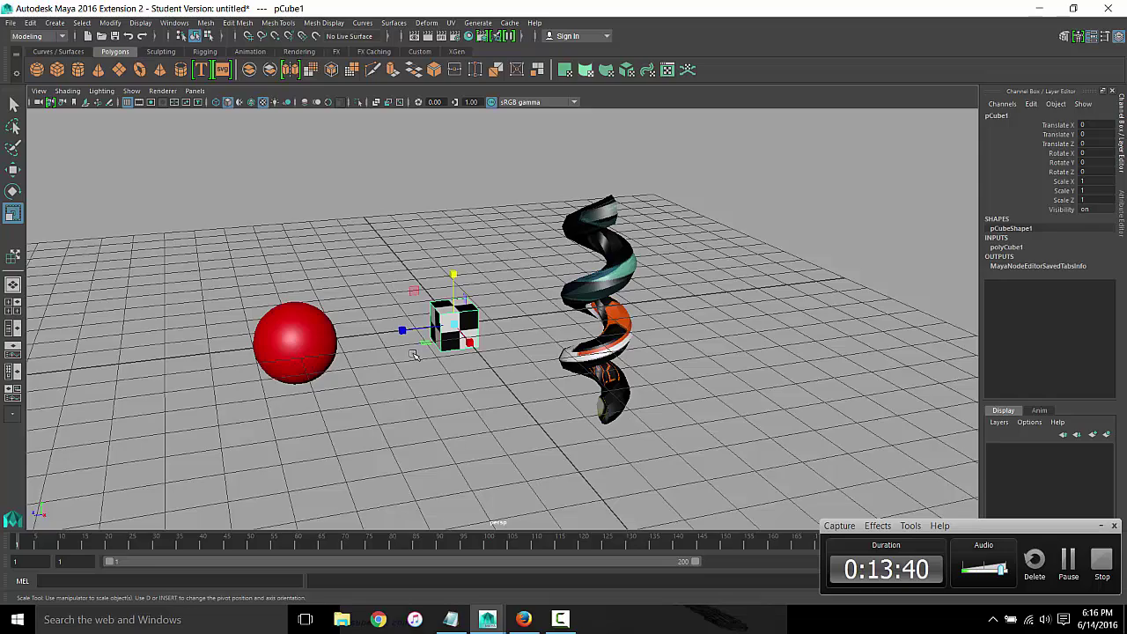
left_click_drag(421, 331, 534, 333, "alt")
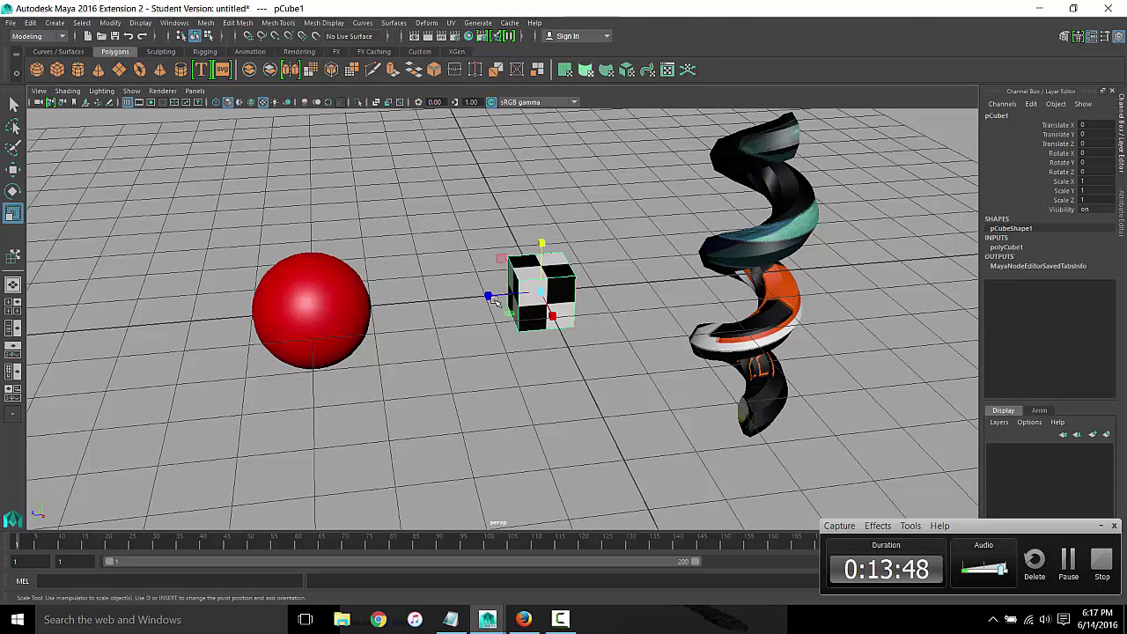
mouse_move(493, 296)
left_mouse_down()
mouse_move(130, 380)
mouse_move(70, 419)
left_mouse_up()
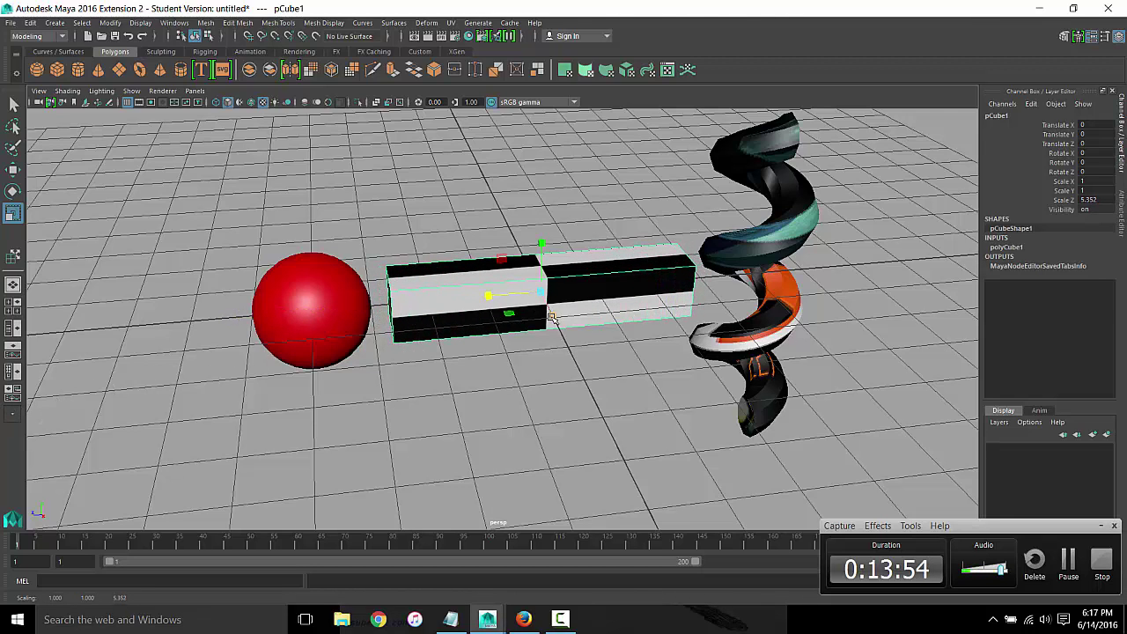
mouse_move(552, 317)
left_mouse_down()
mouse_move(497, 304)
mouse_move(515, 331)
left_mouse_up()
key("ctrl+z")
key("ctrl+z")
key("ctrl+z")
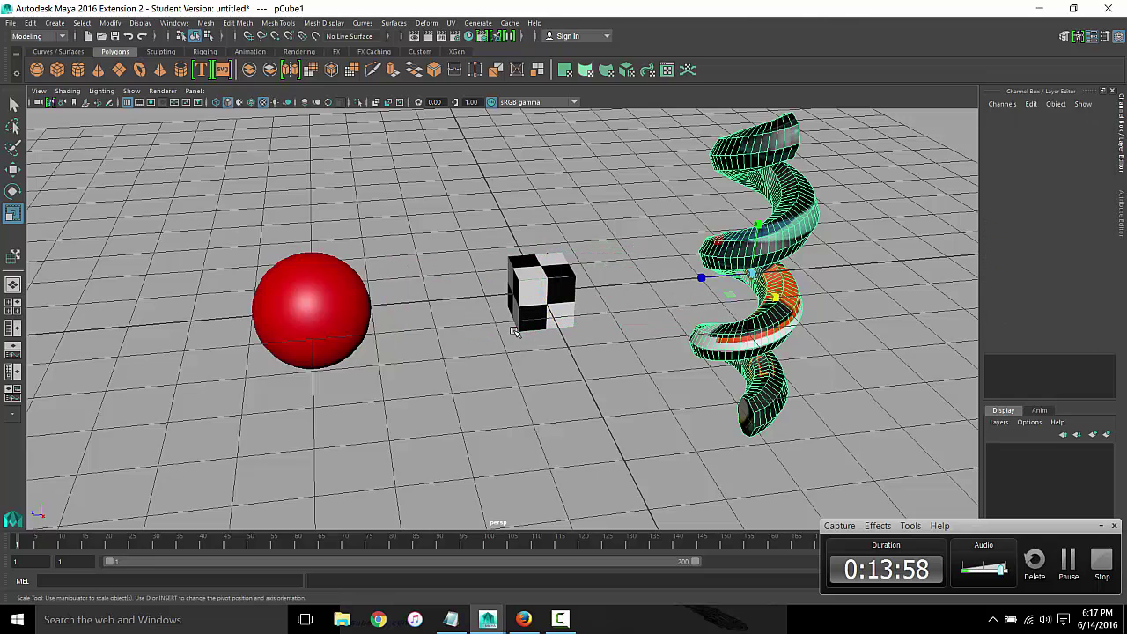
mouse_move(756, 230)
left_mouse_down()
mouse_move(837, 336)
mouse_move(848, 207)
left_mouse_up()
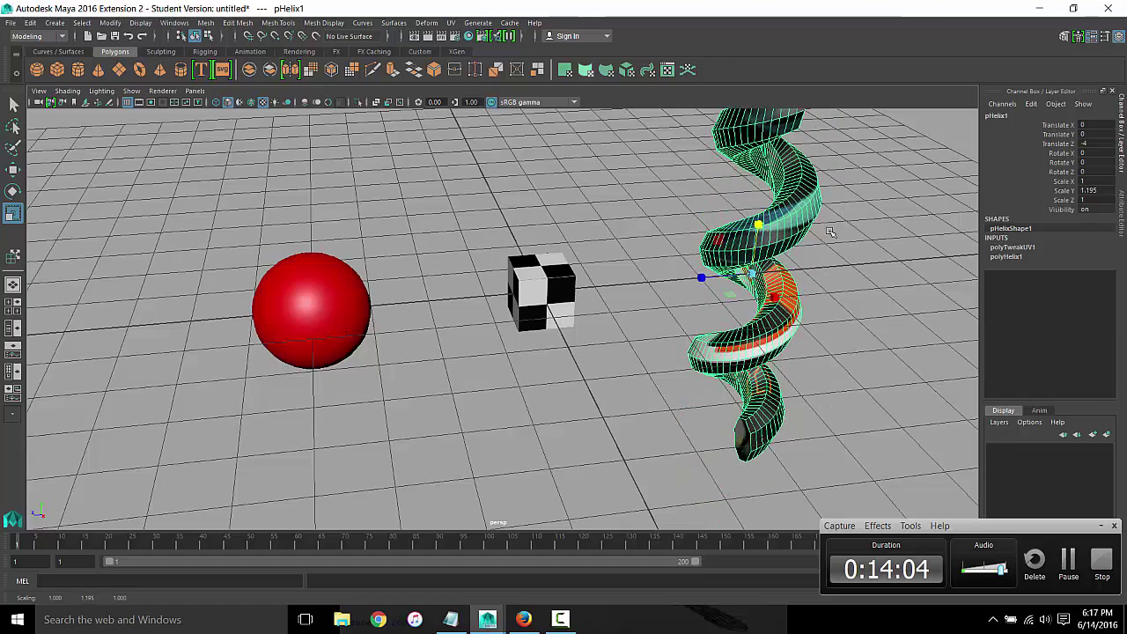
mouse_move(753, 276)
left_mouse_down()
mouse_move(844, 295)
mouse_move(760, 275)
mouse_move(906, 264)
left_mouse_up()
key("ctrl+z")
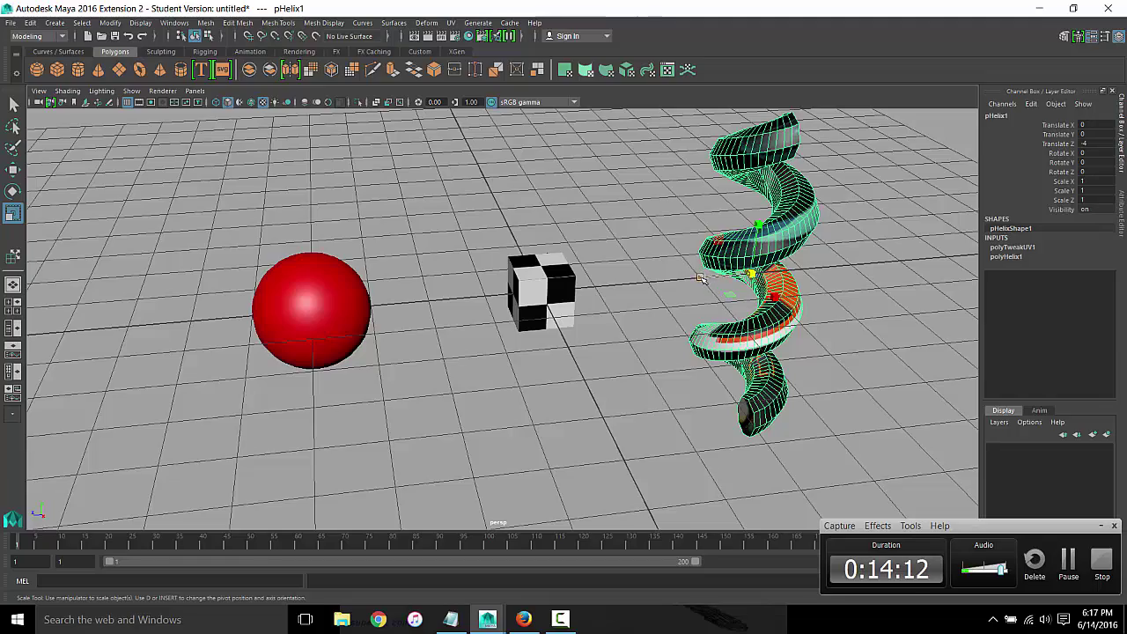
left_click_drag(701, 278, 352, 307)
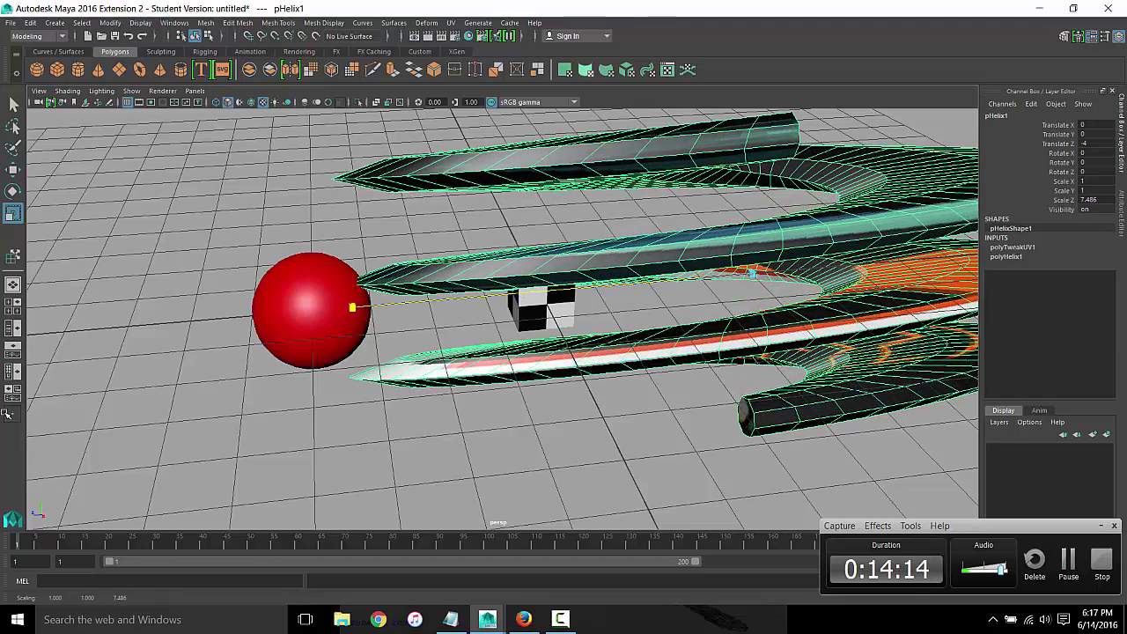
key("ctrl+z")
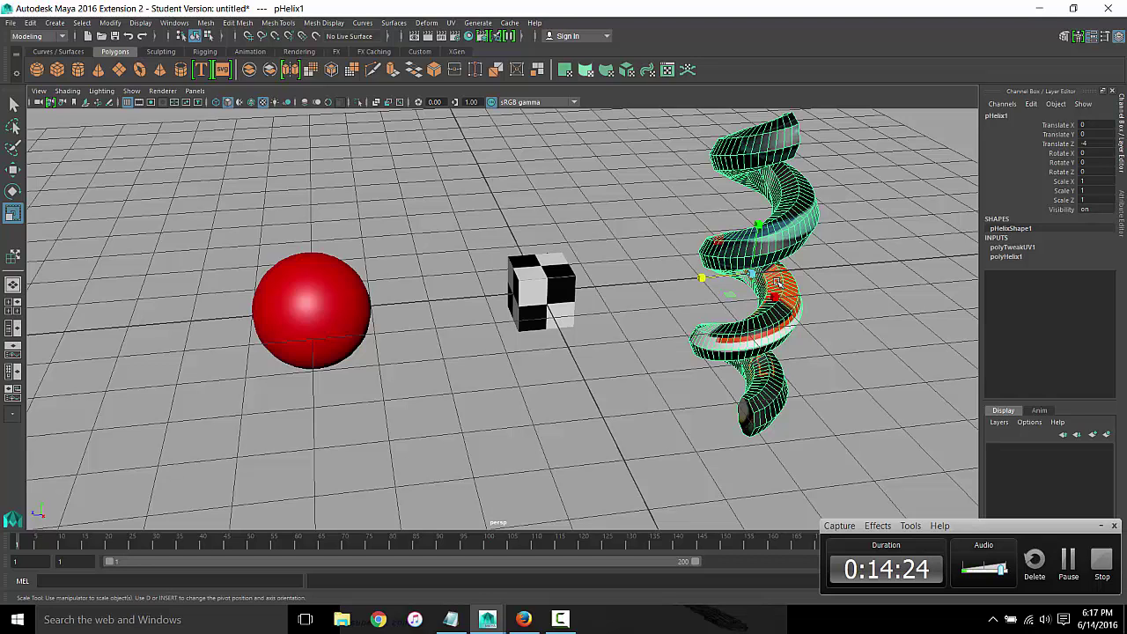
left_click(341, 303)
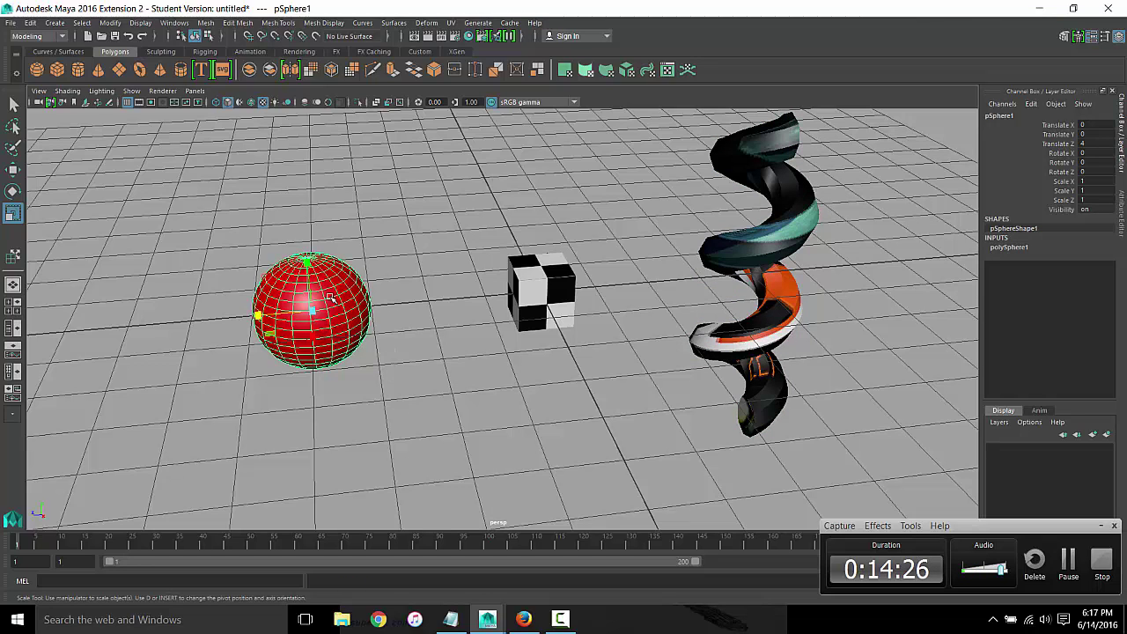
left_click_drag(306, 262, 313, 255)
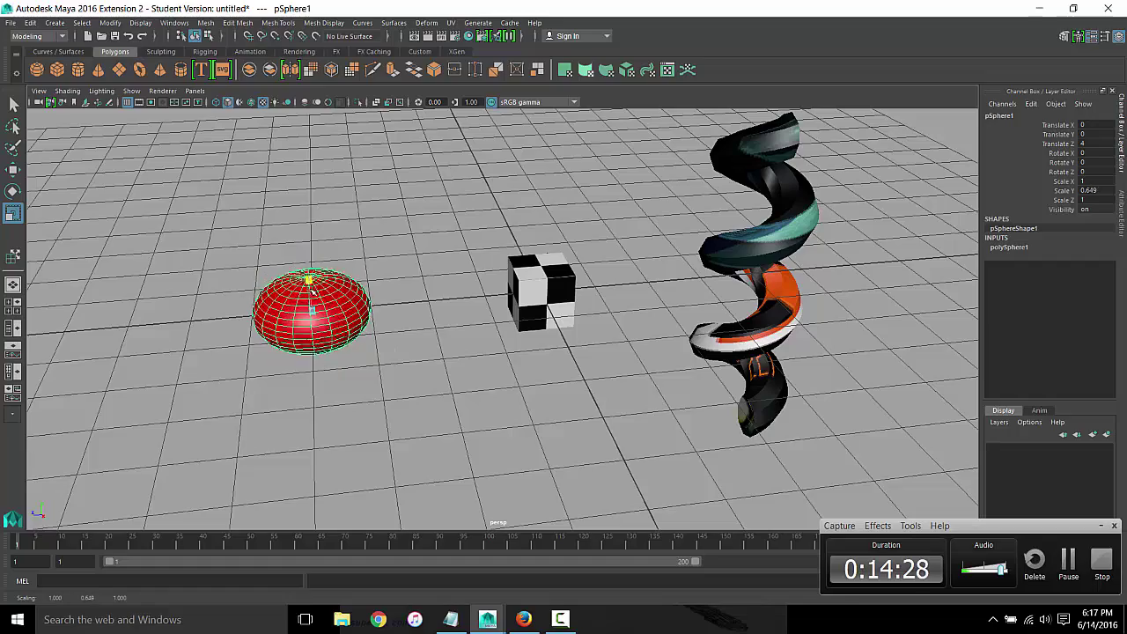
key("ctrl+z")
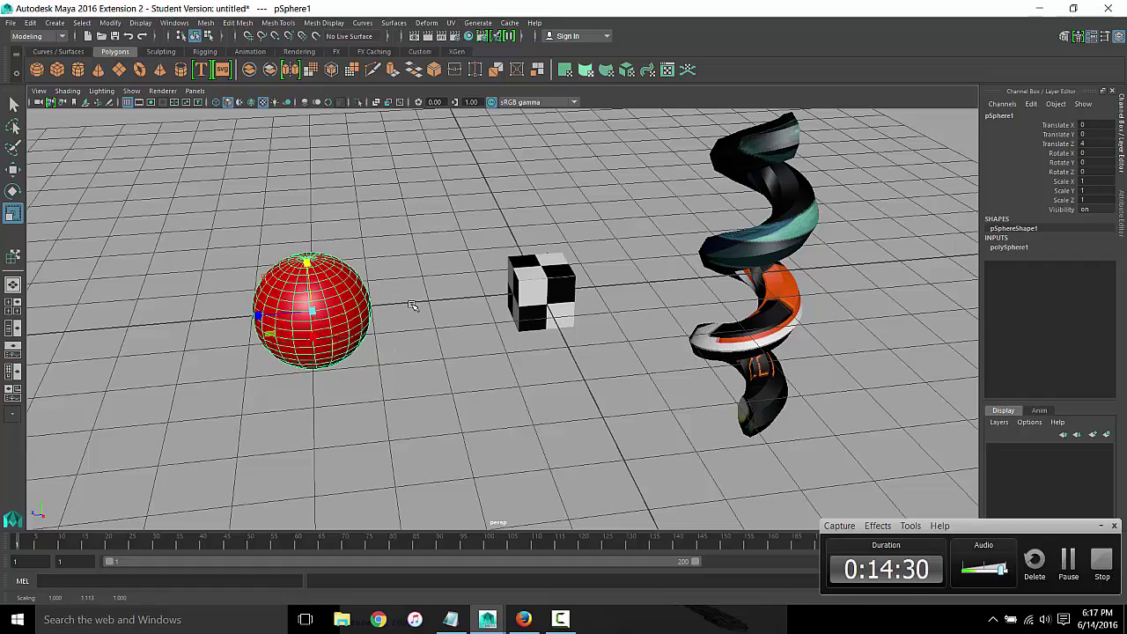
mouse_move(412, 305)
left_mouse_down("alt")
mouse_move(453, 314)
mouse_move(424, 317)
left_mouse_up("alt")
left_click(539, 252)
left_click(711, 222)
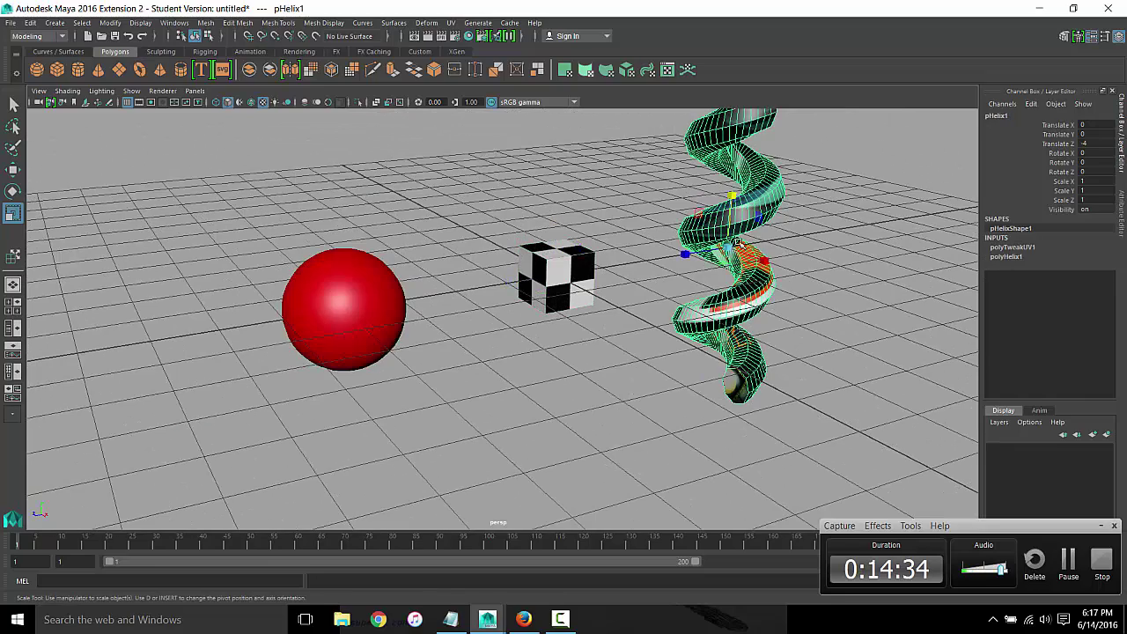
mouse_move(739, 243)
left_mouse_down("alt")
mouse_move(710, 334)
mouse_move(756, 358)
left_mouse_up("alt")
key("e")
key("ctrl+z")
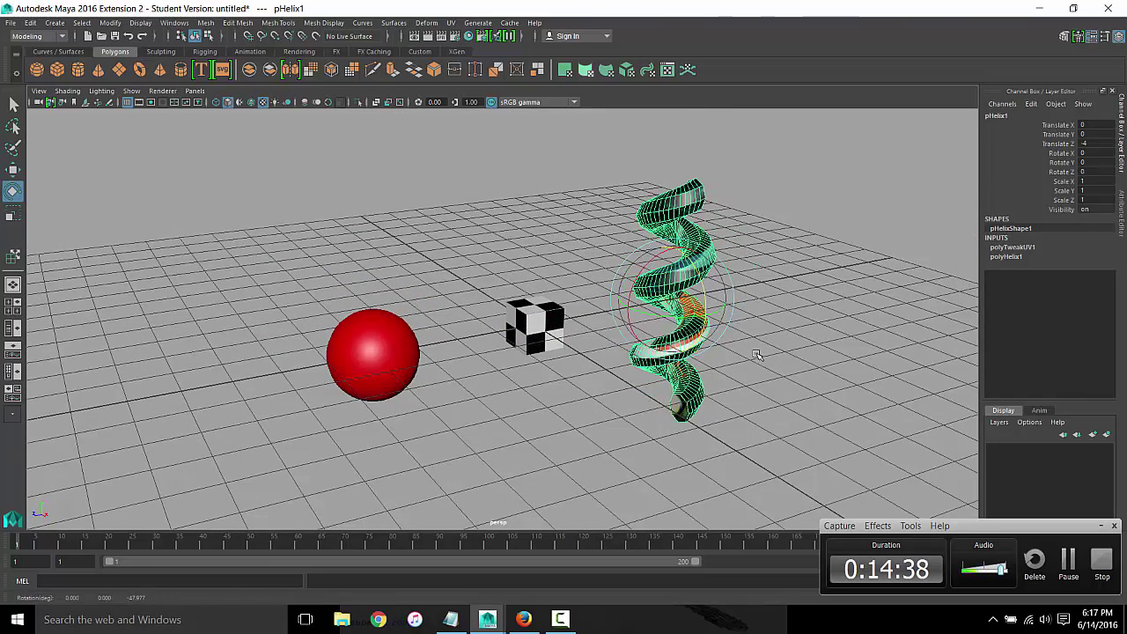
left_click_drag(696, 265, 782, 409)
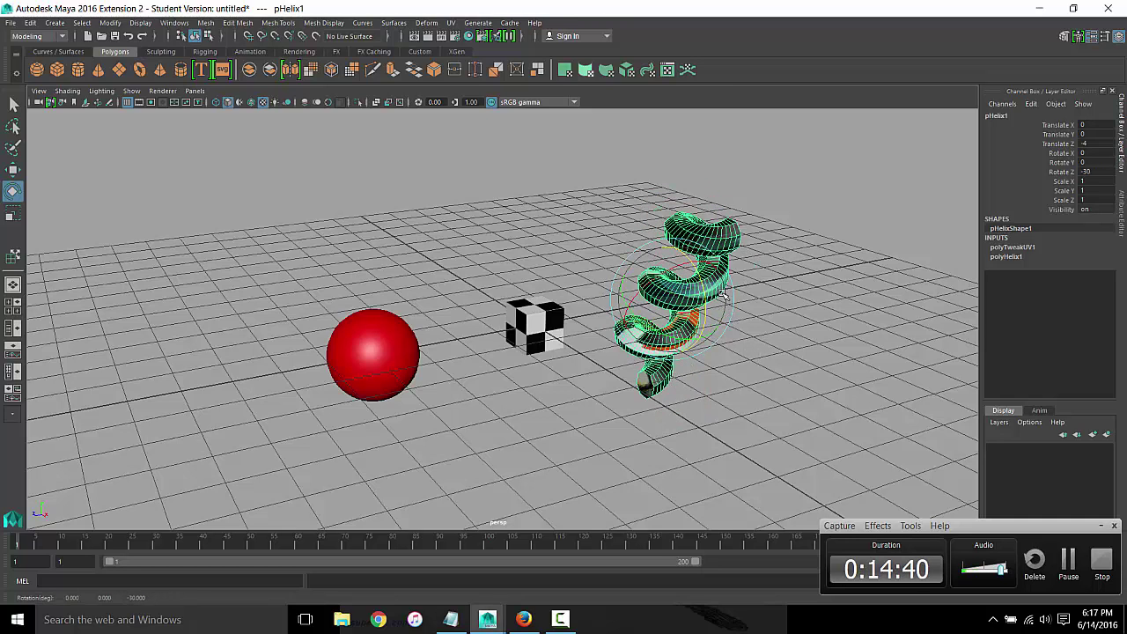
key("ctrl+z")
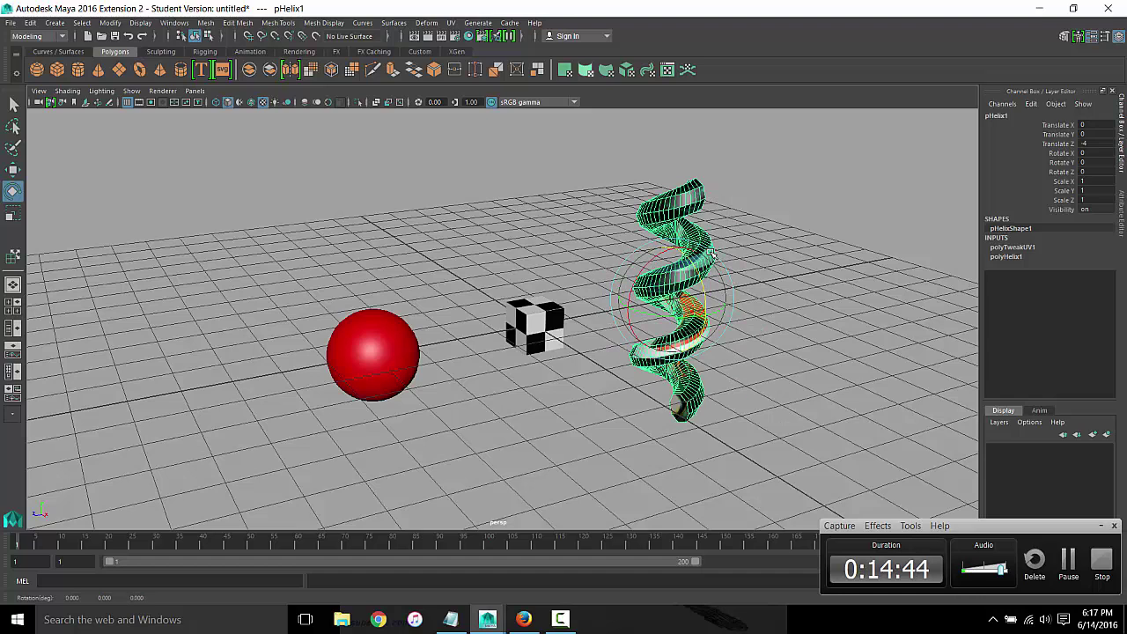
left_click(1118, 36)
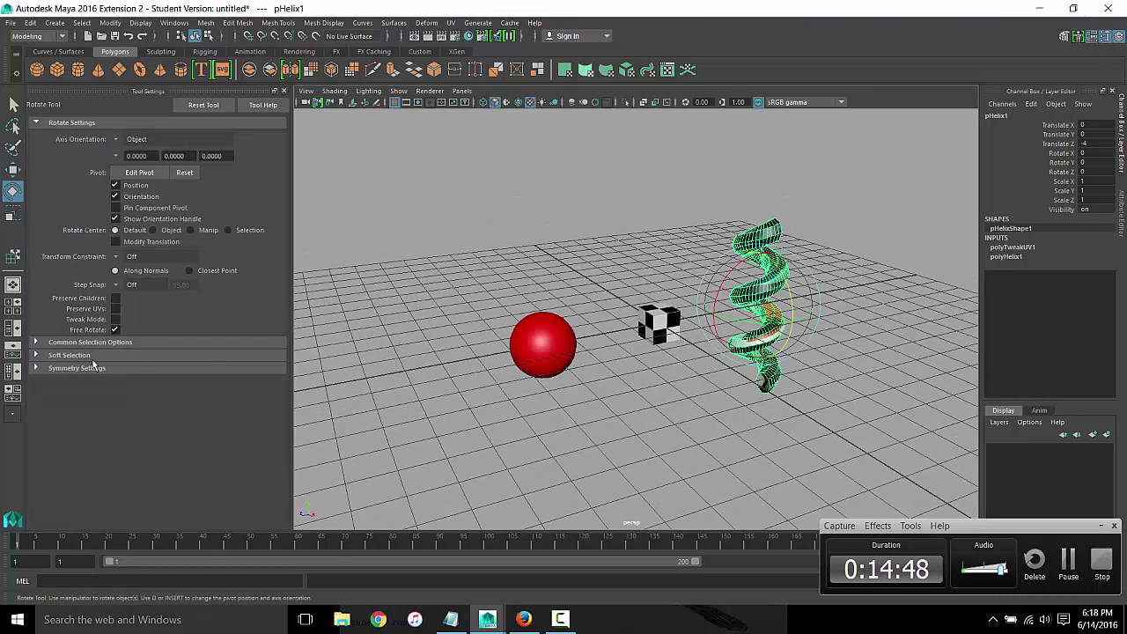
left_click(37, 344)
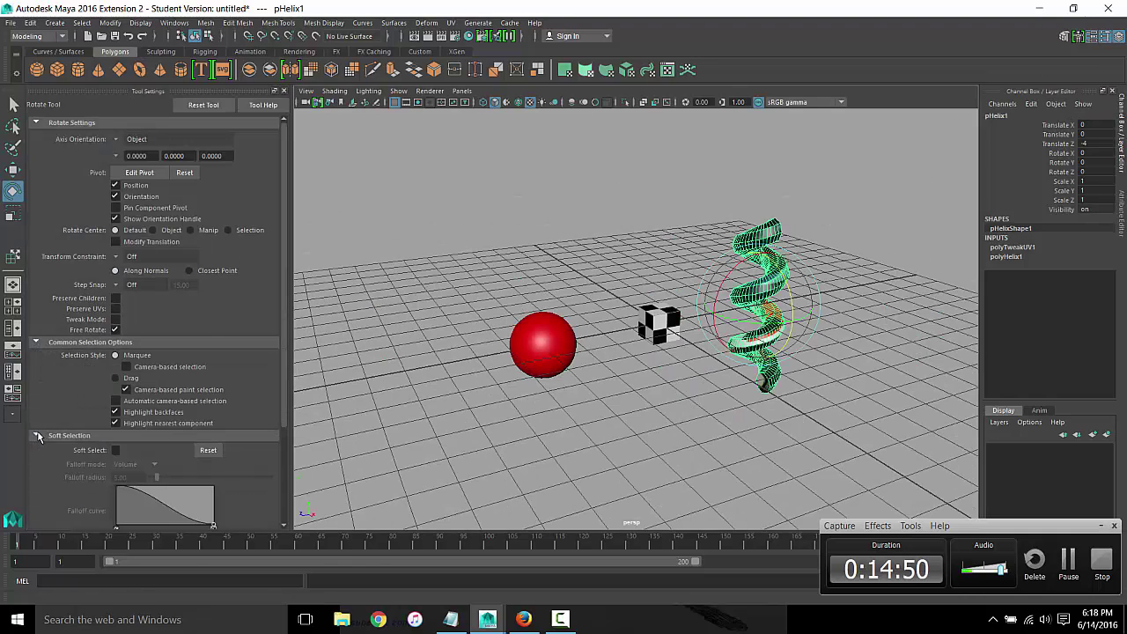
left_click(40, 435)
scroll(236, 347, "down", 5)
scroll(236, 347, "up", 5)
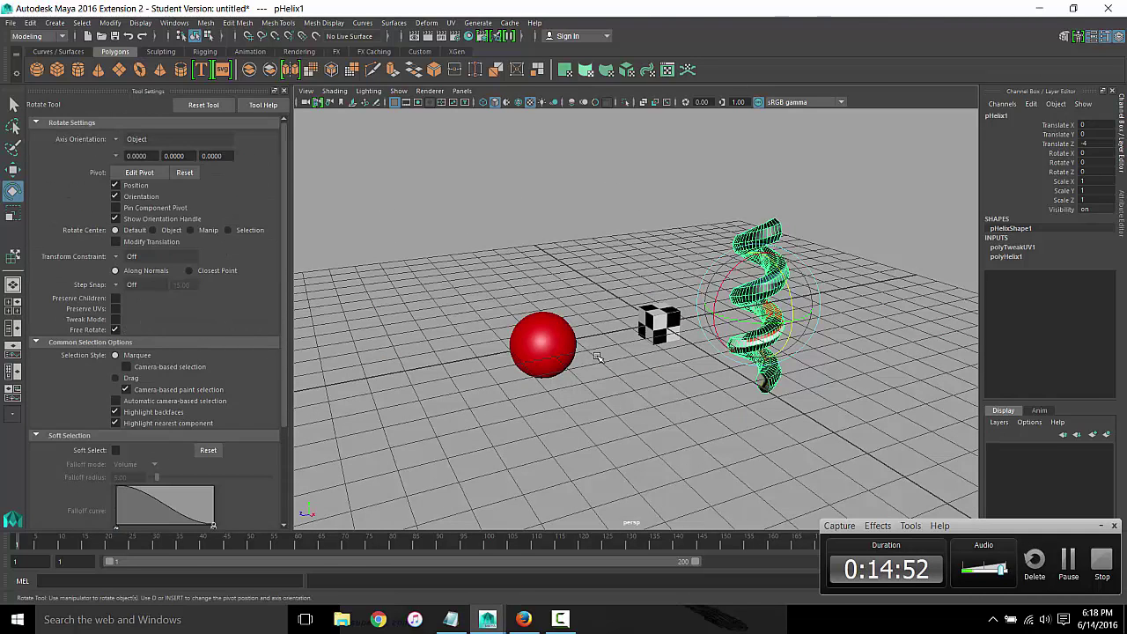
left_click(132, 284)
left_click(138, 302)
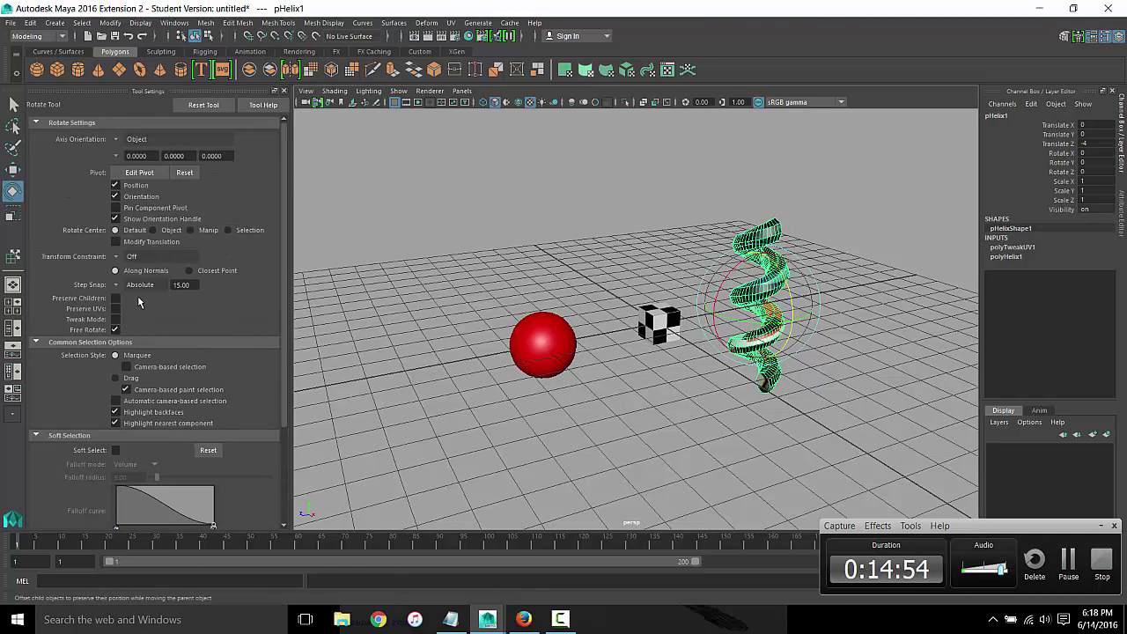
scroll(139, 298, "up", 2)
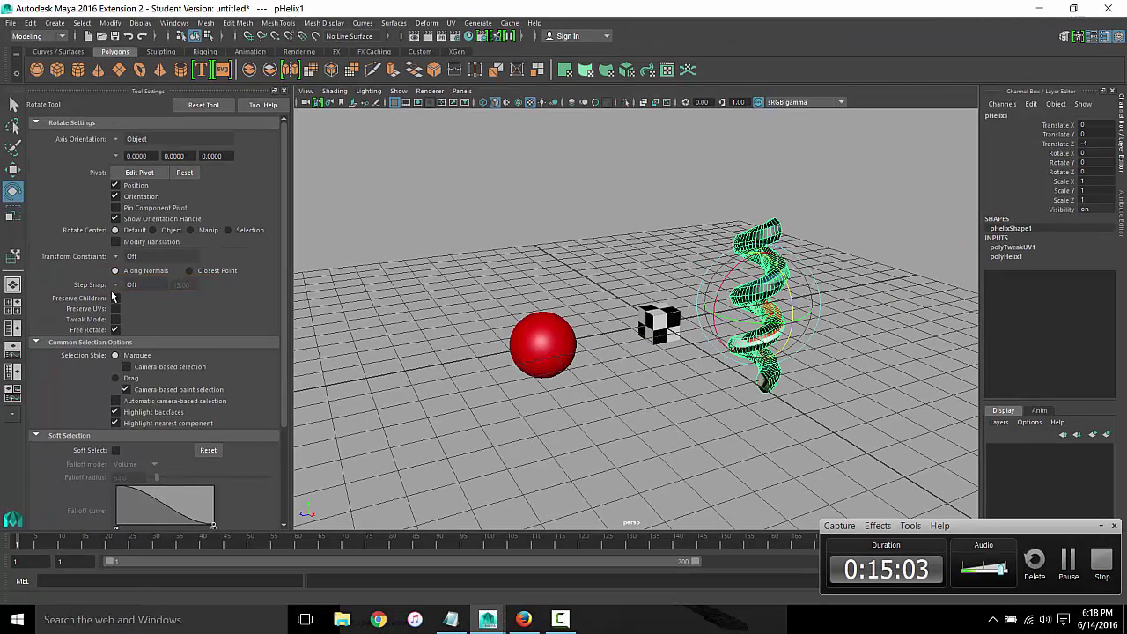
left_click(116, 286)
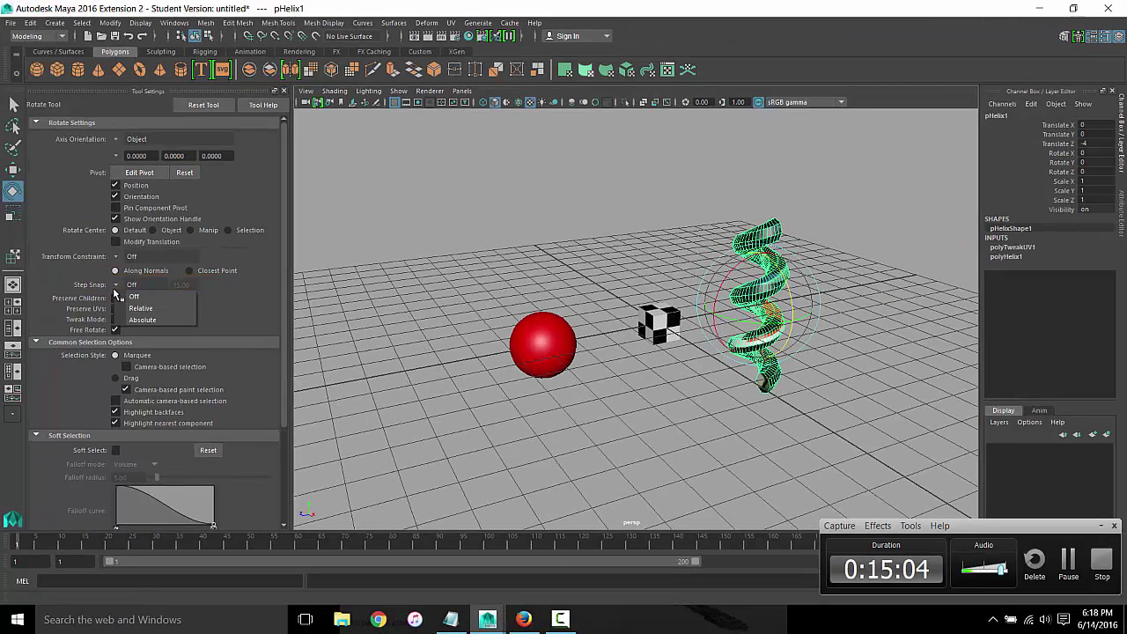
left_click(229, 326)
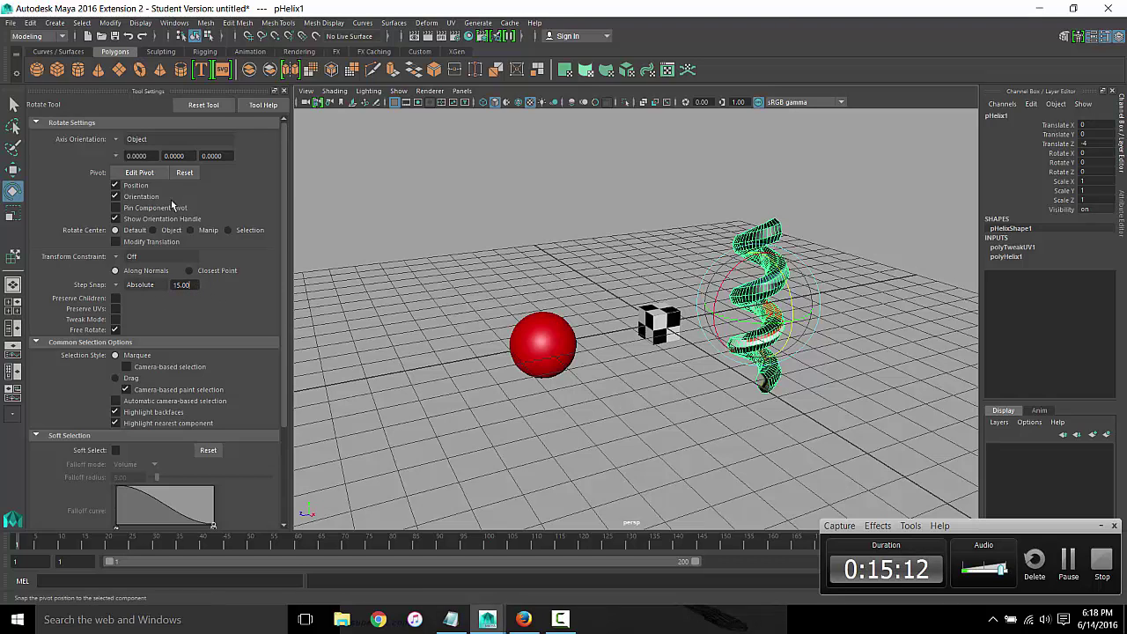
left_click(209, 106)
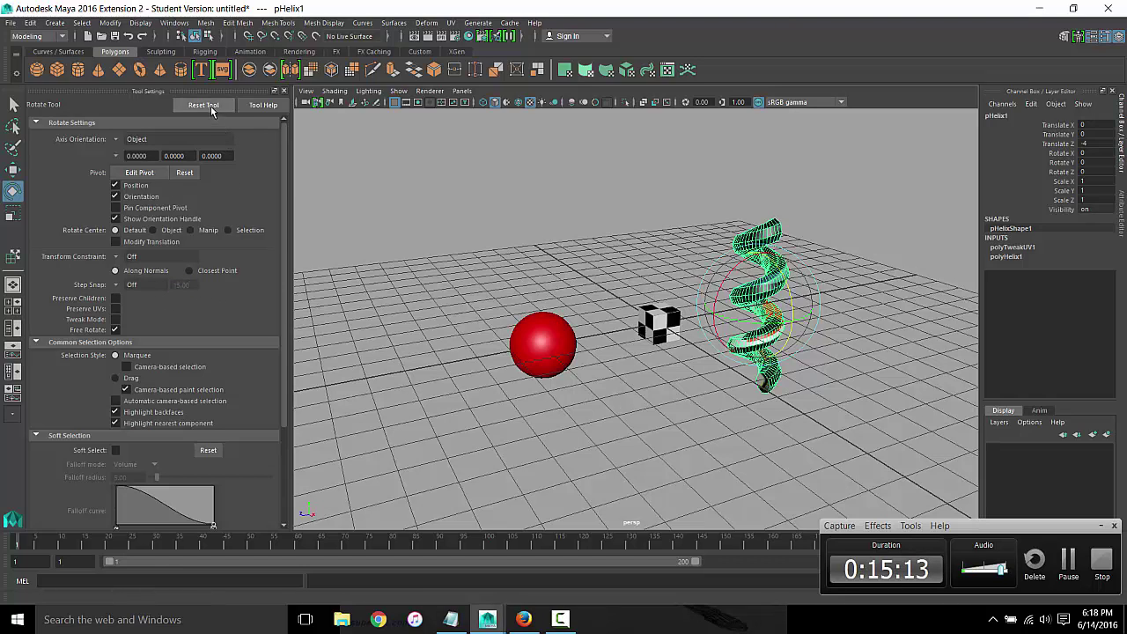
left_click(152, 286)
type("45")
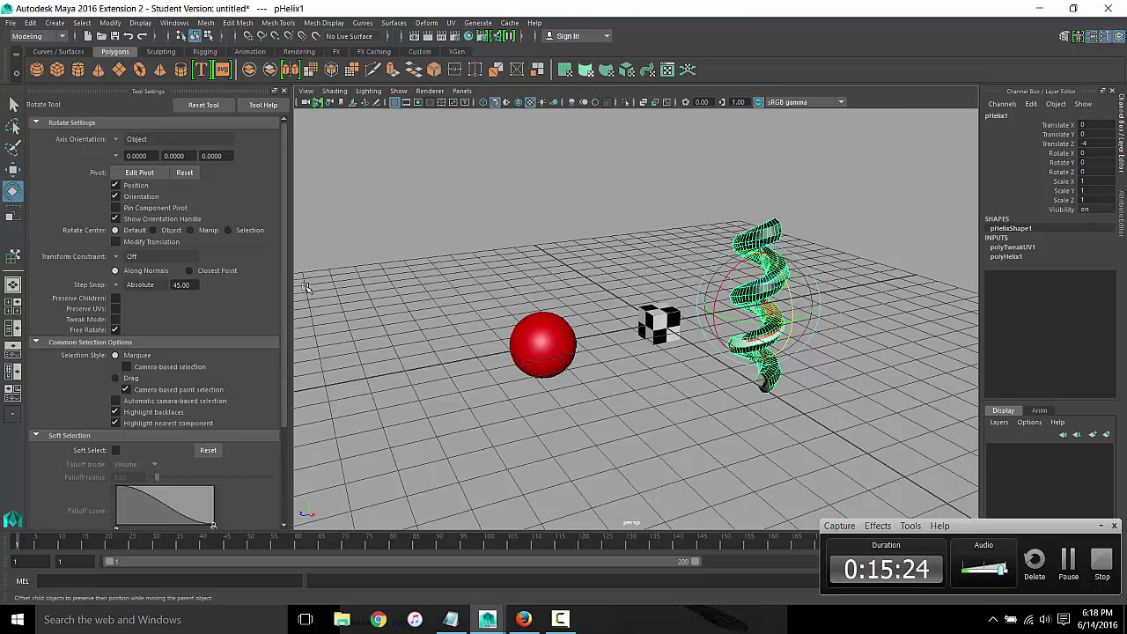
mouse_move(778, 269)
left_mouse_down()
mouse_move(937, 395)
mouse_move(909, 366)
mouse_move(847, 229)
left_mouse_up()
left_click_drag(866, 192, 912, 273)
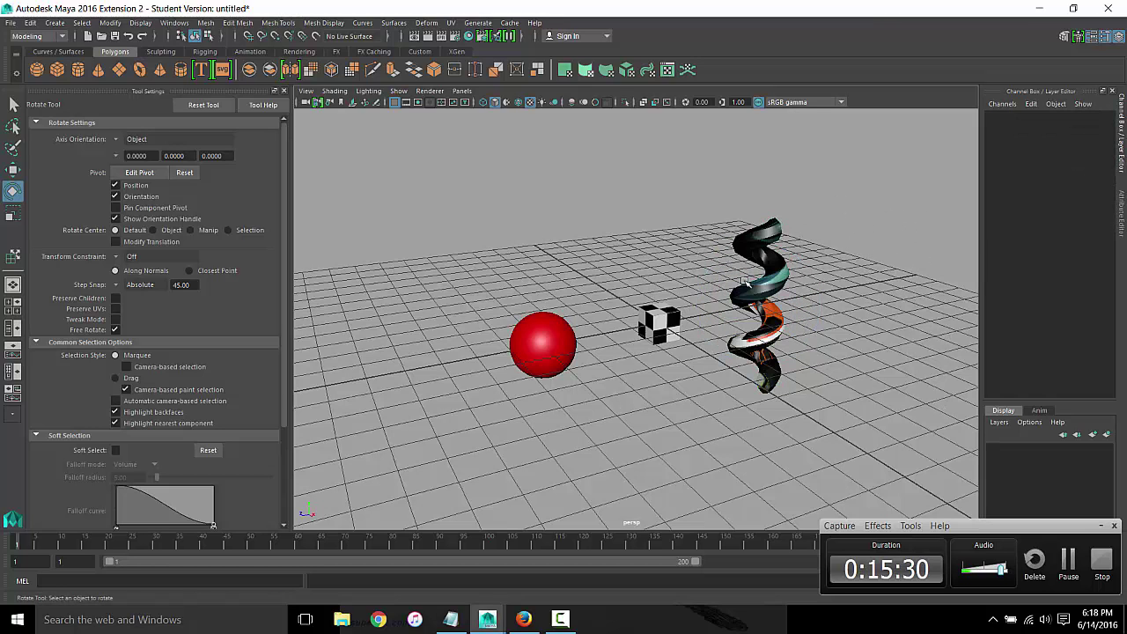
left_click(772, 283)
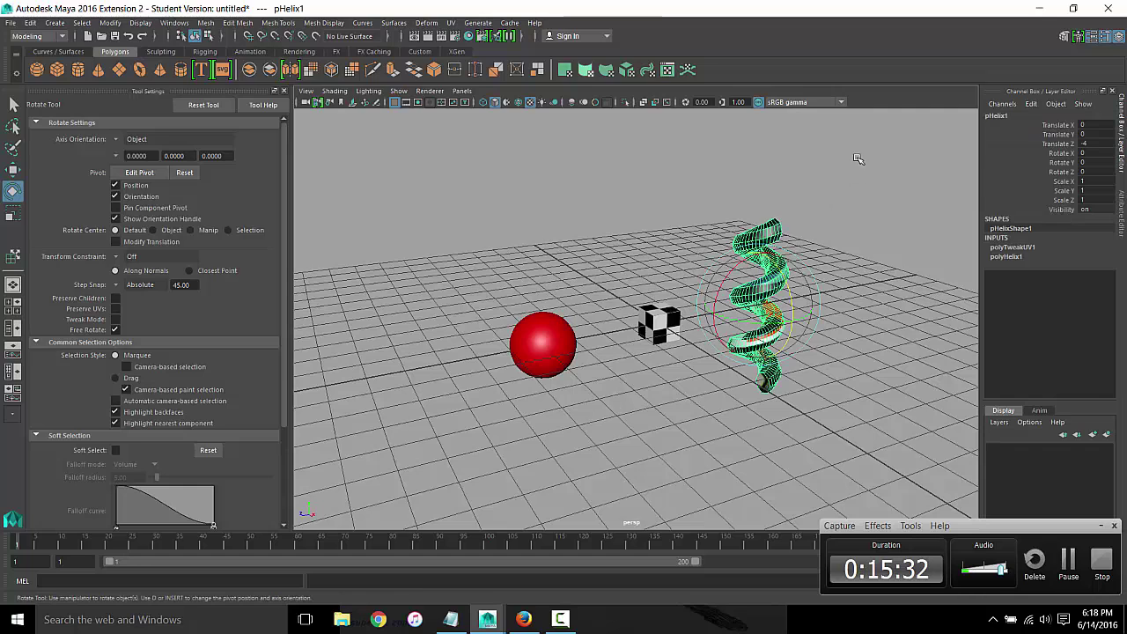
left_click_drag(866, 164, 966, 373)
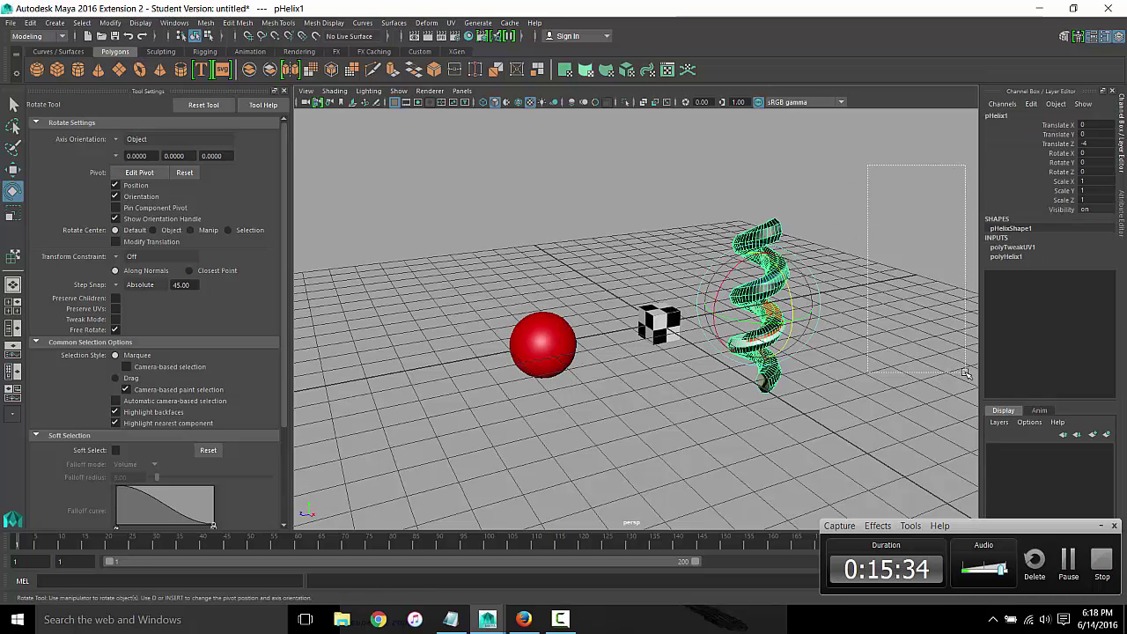
left_click(783, 289)
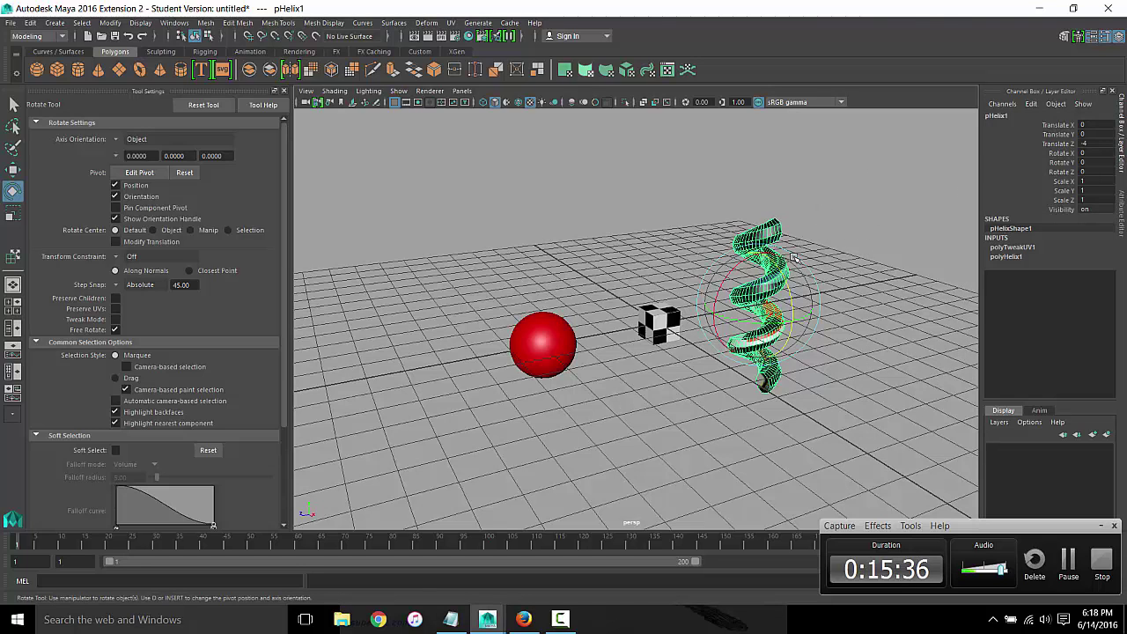
mouse_move(785, 273)
left_mouse_down()
mouse_move(871, 217)
mouse_move(912, 393)
left_mouse_up()
key("ctrl+z")
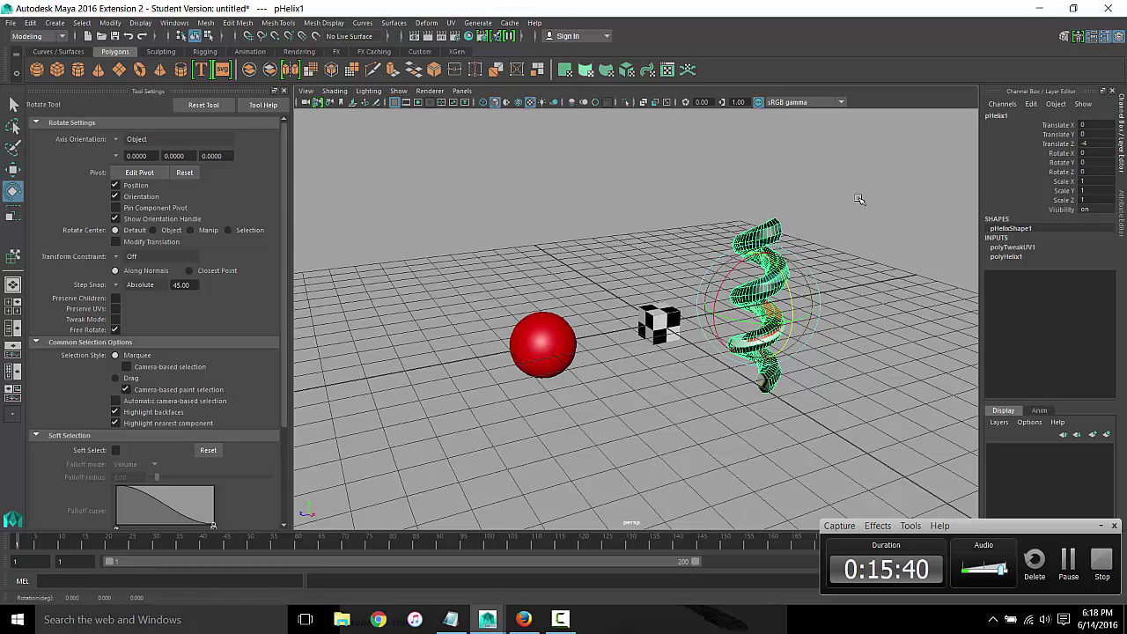
key("ctrl+y")
key("ctrl+z")
mouse_move(857, 196)
left_mouse_down()
mouse_move(937, 368)
mouse_move(884, 285)
mouse_move(709, 198)
left_mouse_up()
key("ctrl+z")
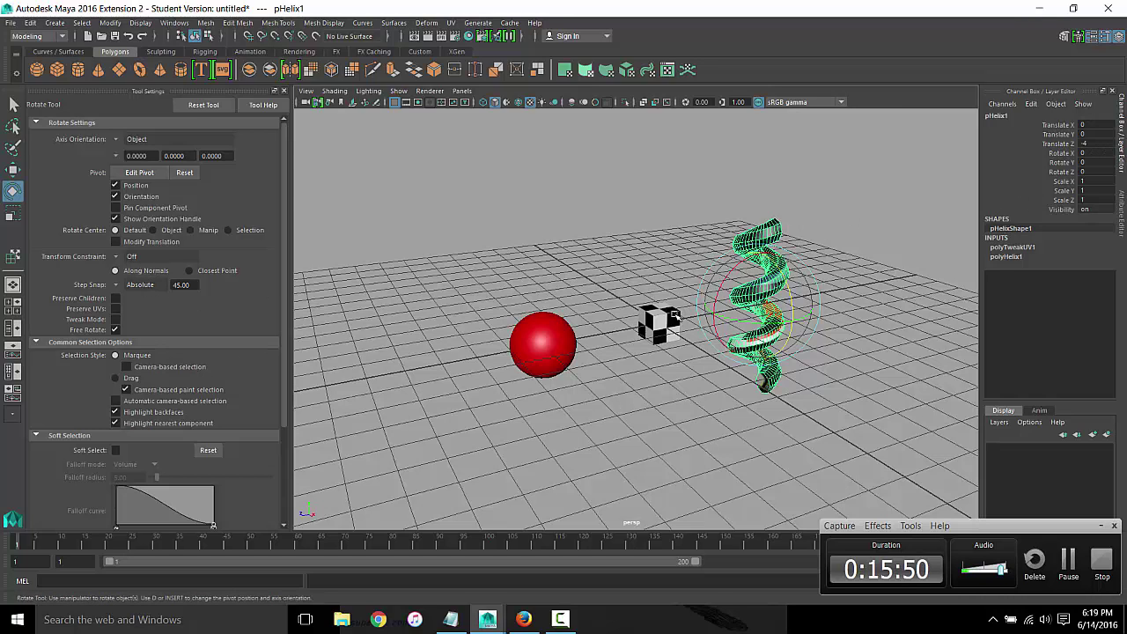
left_click(194, 106)
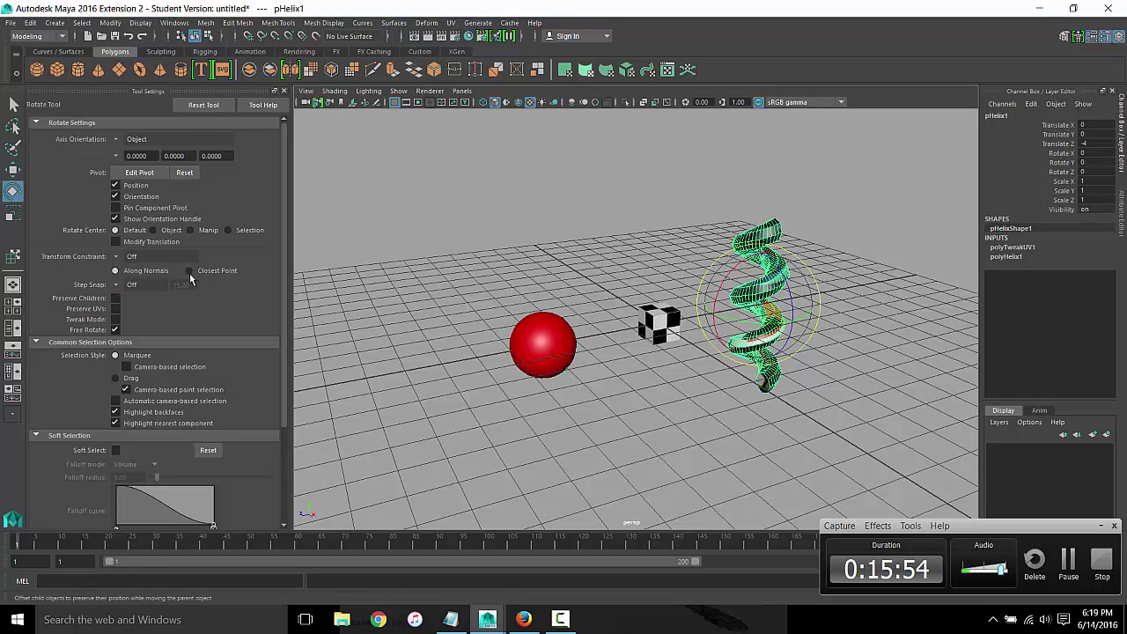
left_click(282, 91)
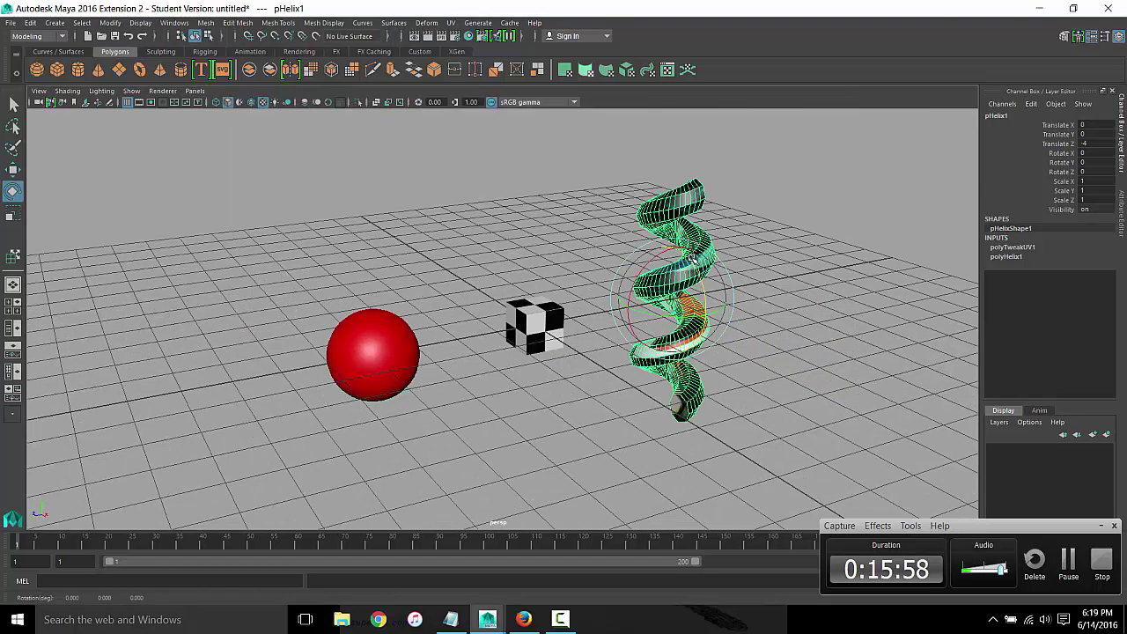
left_click_drag(704, 280, 744, 341)
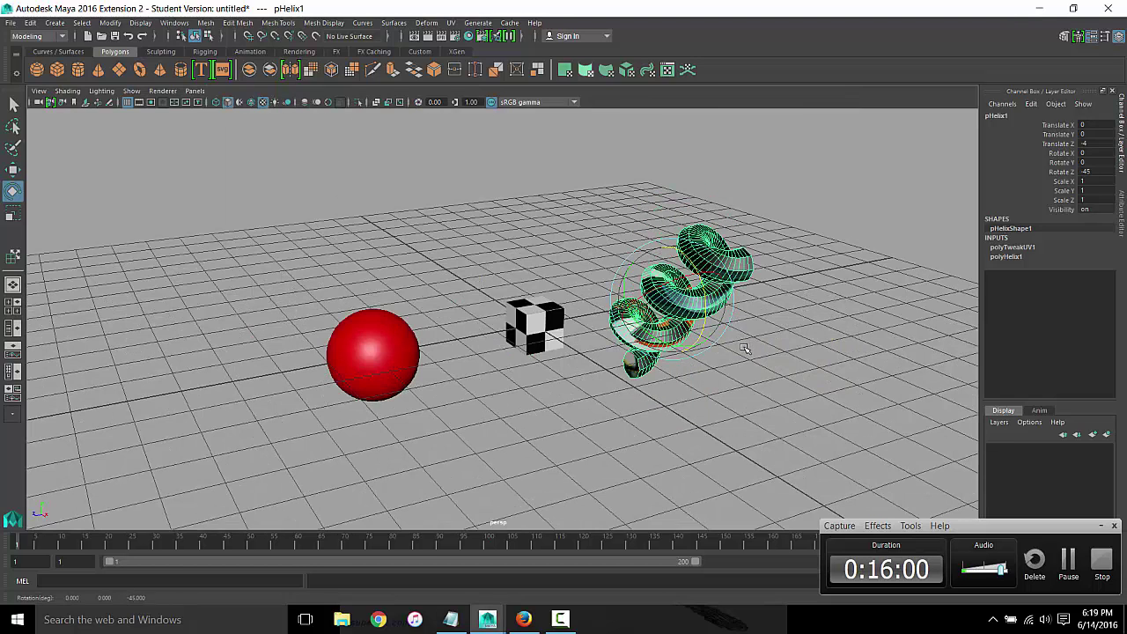
key("ctrl+z")
left_click(783, 308)
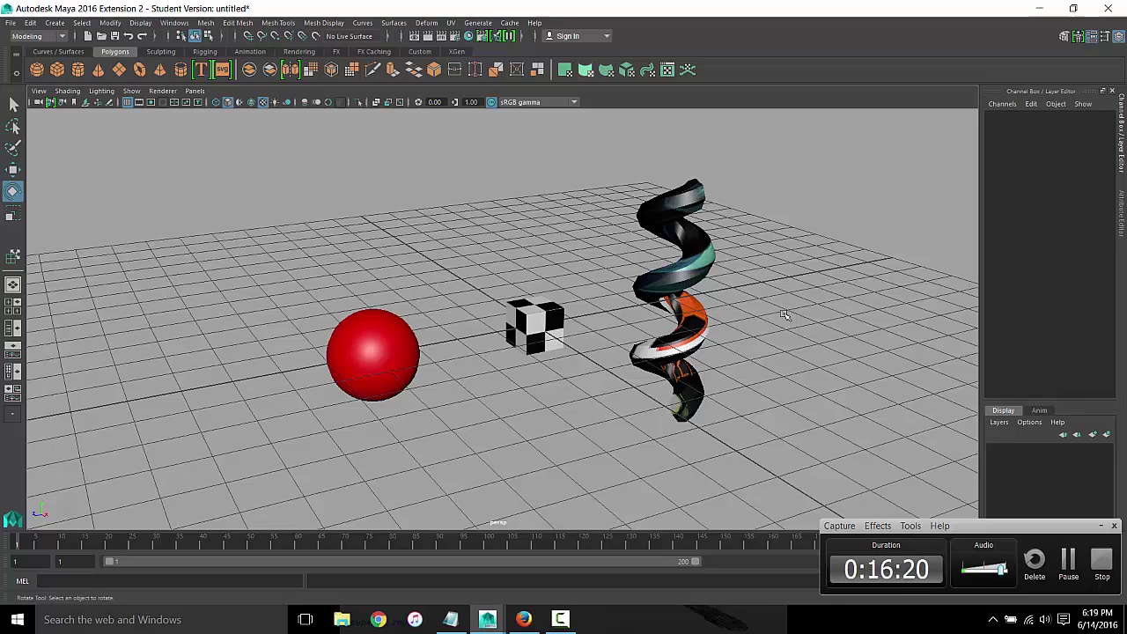
mouse_move(796, 320)
left_mouse_down("alt")
mouse_move(715, 294)
mouse_move(691, 366)
left_mouse_up("alt")
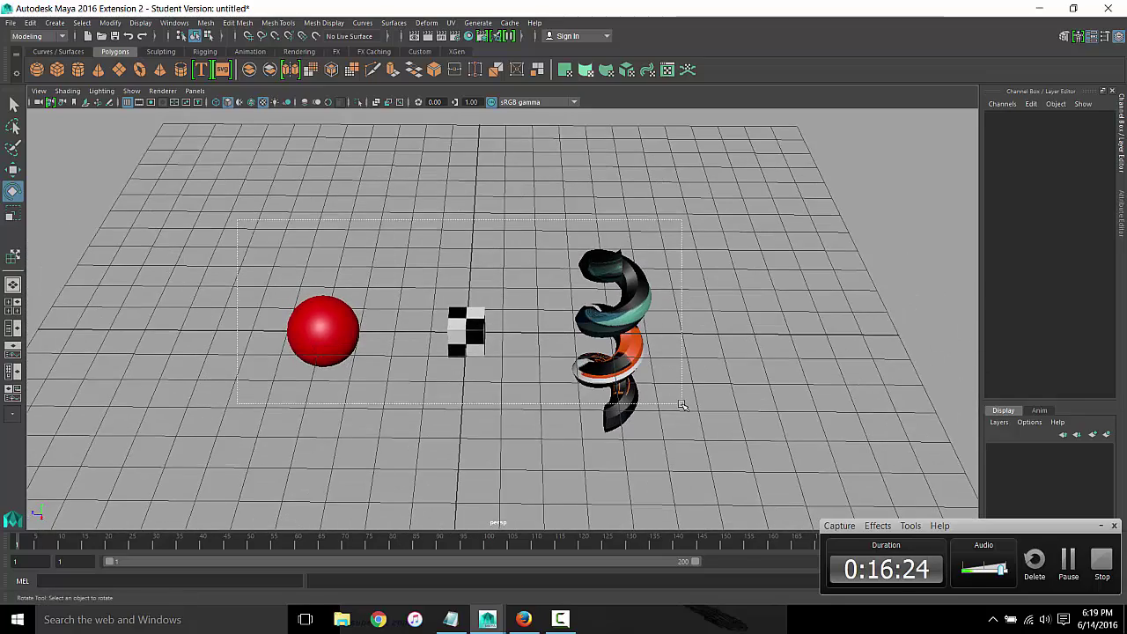
mouse_move(245, 308)
left_mouse_down()
mouse_move(690, 410)
mouse_move(679, 382)
mouse_move(754, 406)
left_mouse_up()
left_click(696, 380)
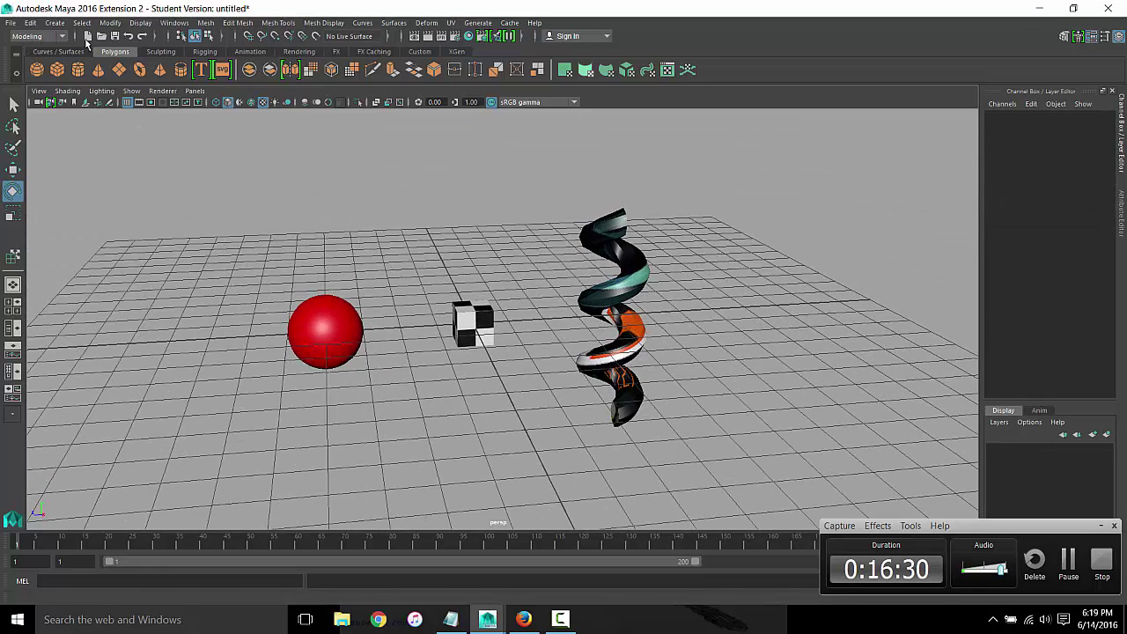
Add a spotlight and raise and tilt it down toward the scene
left_click(55, 22)
mouse_move(121, 88)
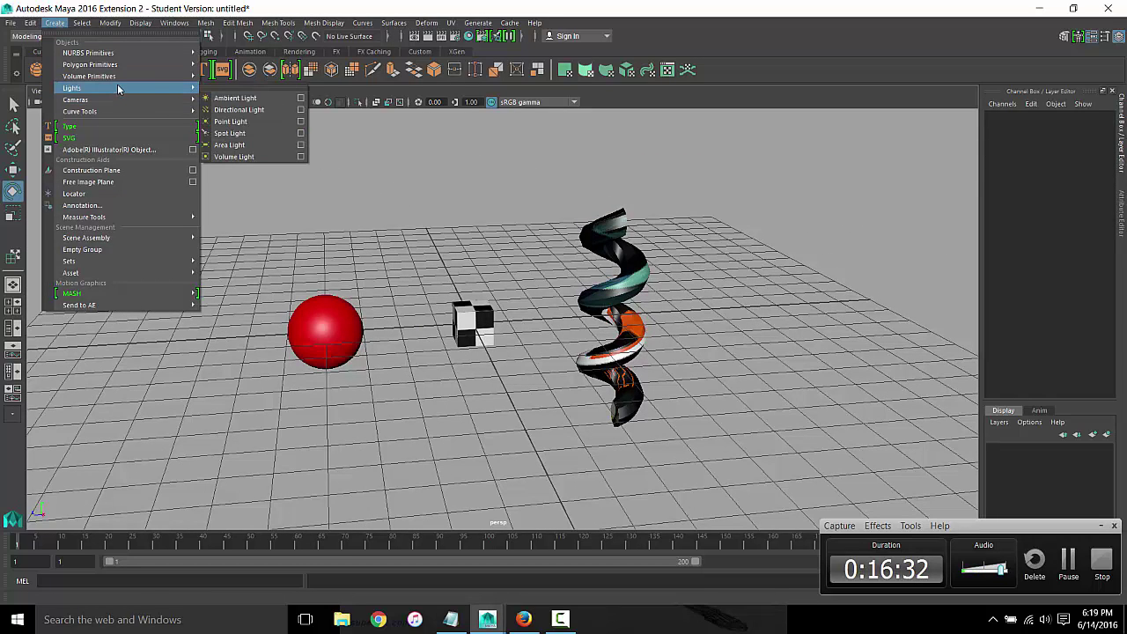
left_click(238, 132)
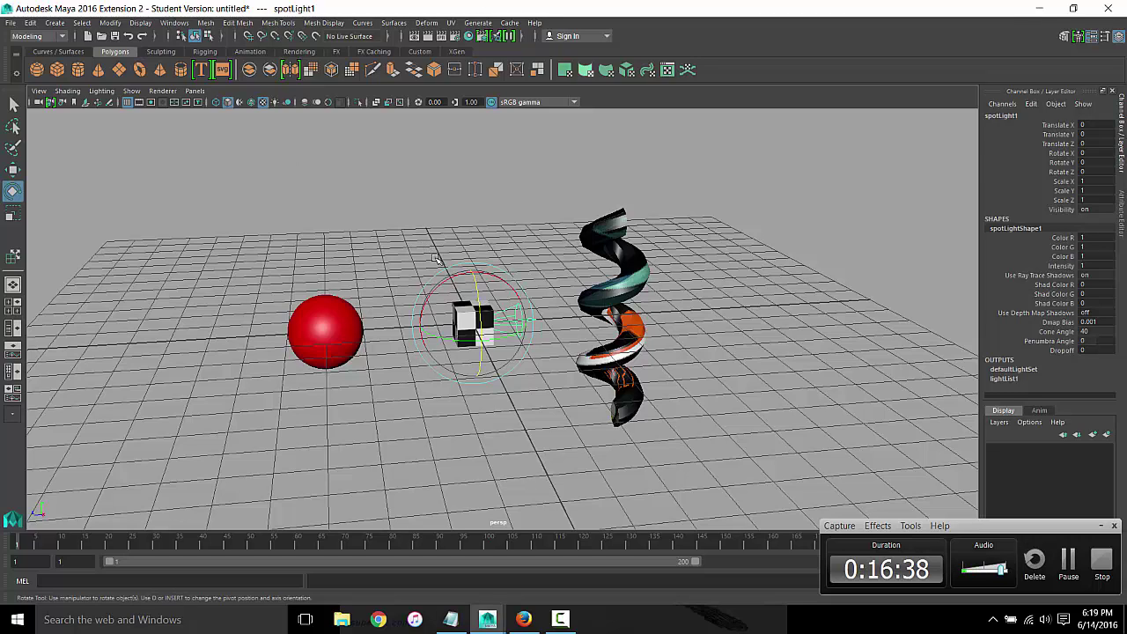
key("7")
key("w")
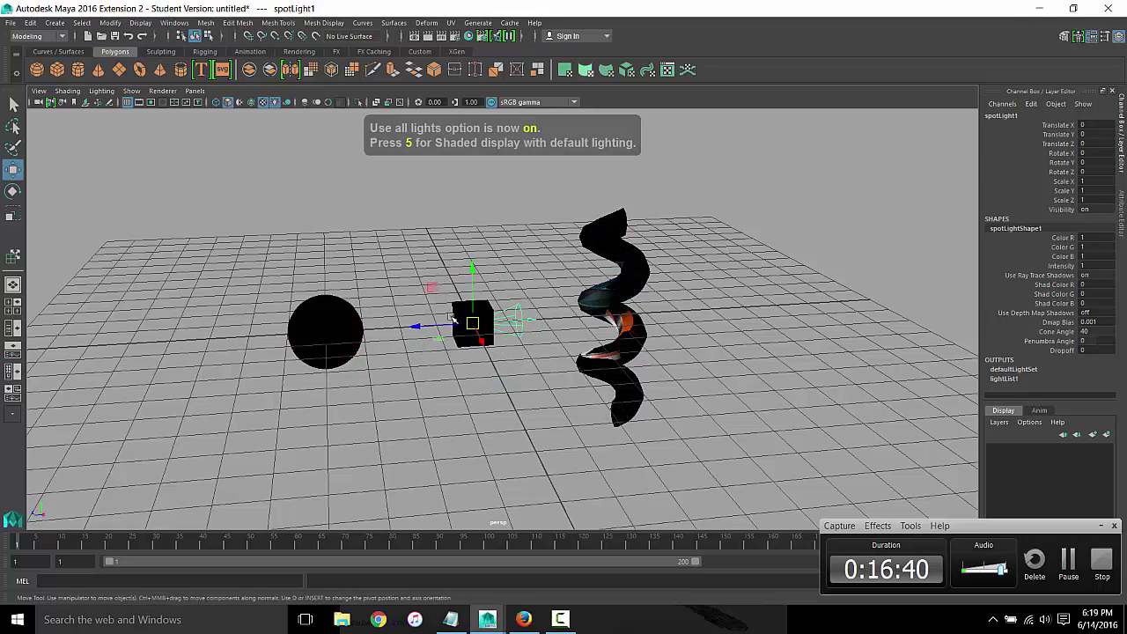
mouse_move(454, 317)
left_mouse_down()
mouse_move(399, 255)
mouse_move(306, 217)
left_mouse_up()
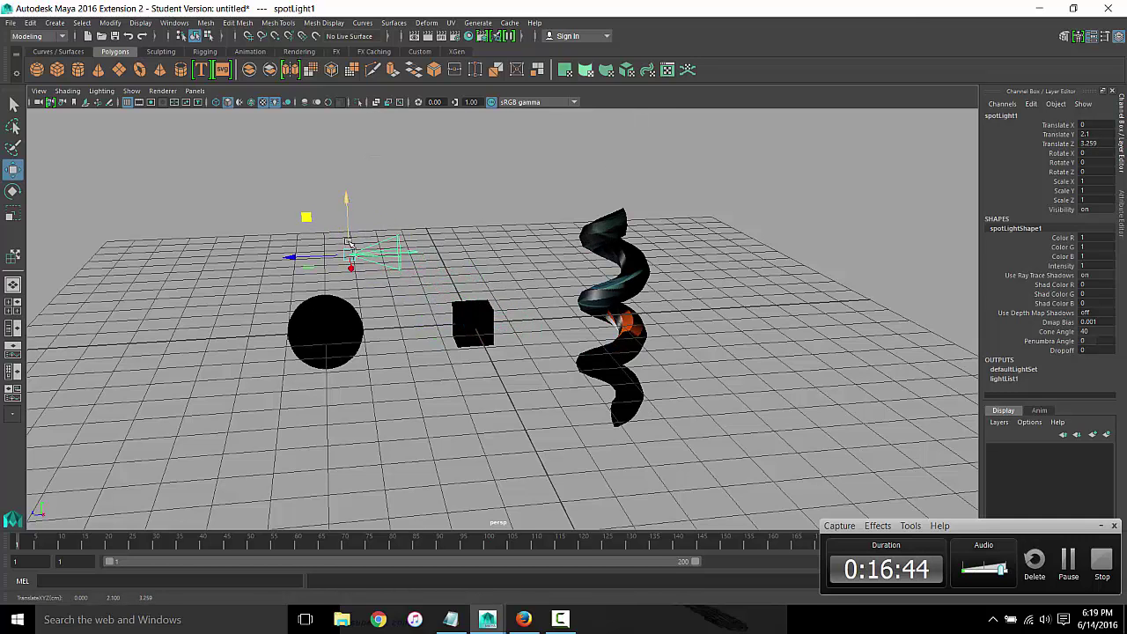
key("e")
mouse_move(365, 205)
left_mouse_down()
mouse_move(396, 228)
mouse_move(389, 220)
left_mouse_up()
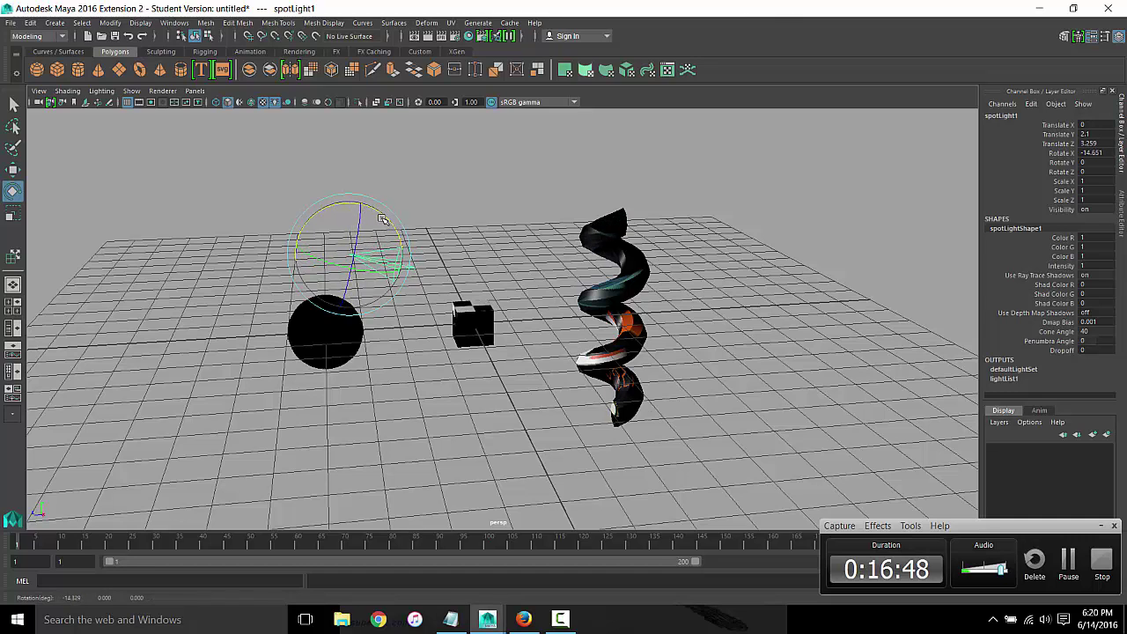
key("w")
left_click_drag(350, 215, 371, 164)
key("e")
Keep the Viewport 2.0 renderer and show spotLightShape1 in the Attribute Editor
left_click(162, 91)
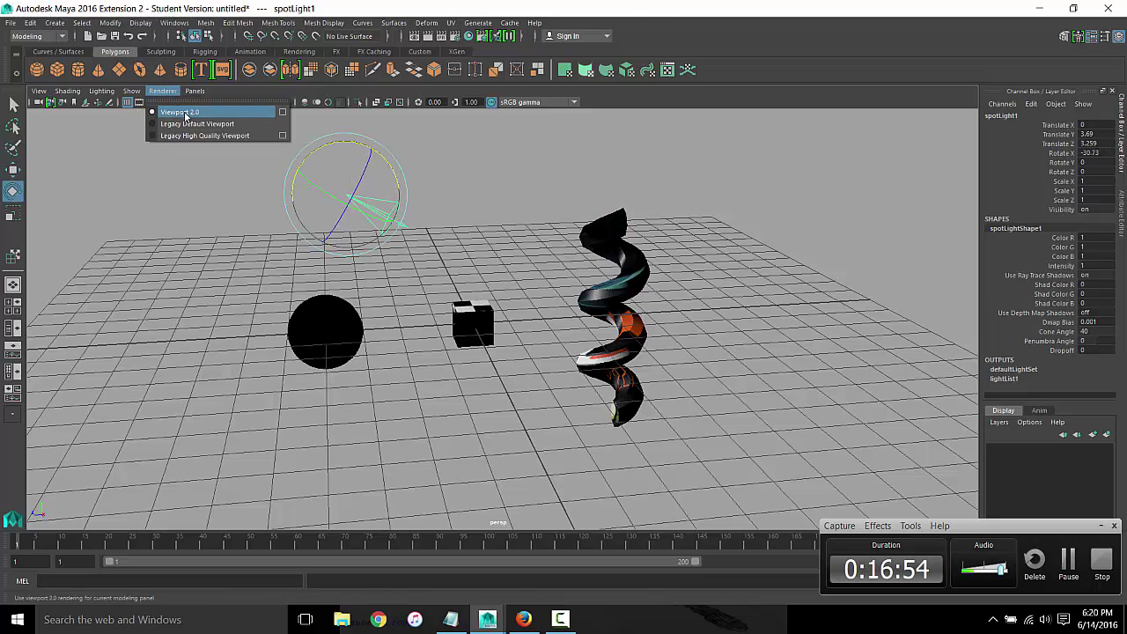
left_click(190, 113)
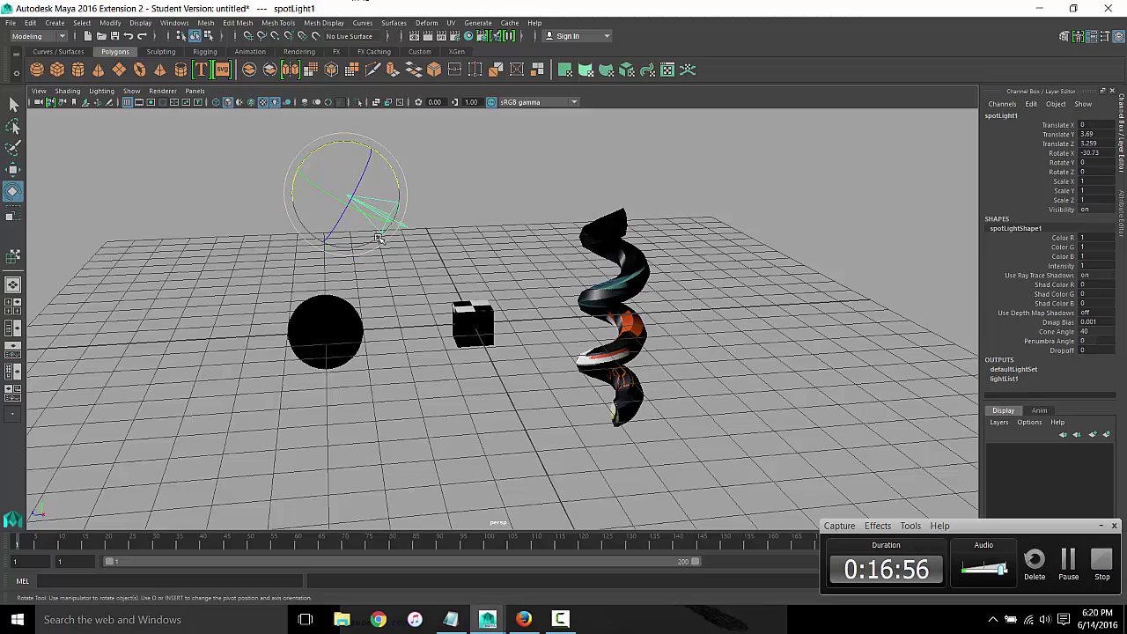
mouse_move(396, 236)
left_mouse_down("alt")
mouse_move(424, 258)
mouse_move(414, 203)
left_mouse_up("alt")
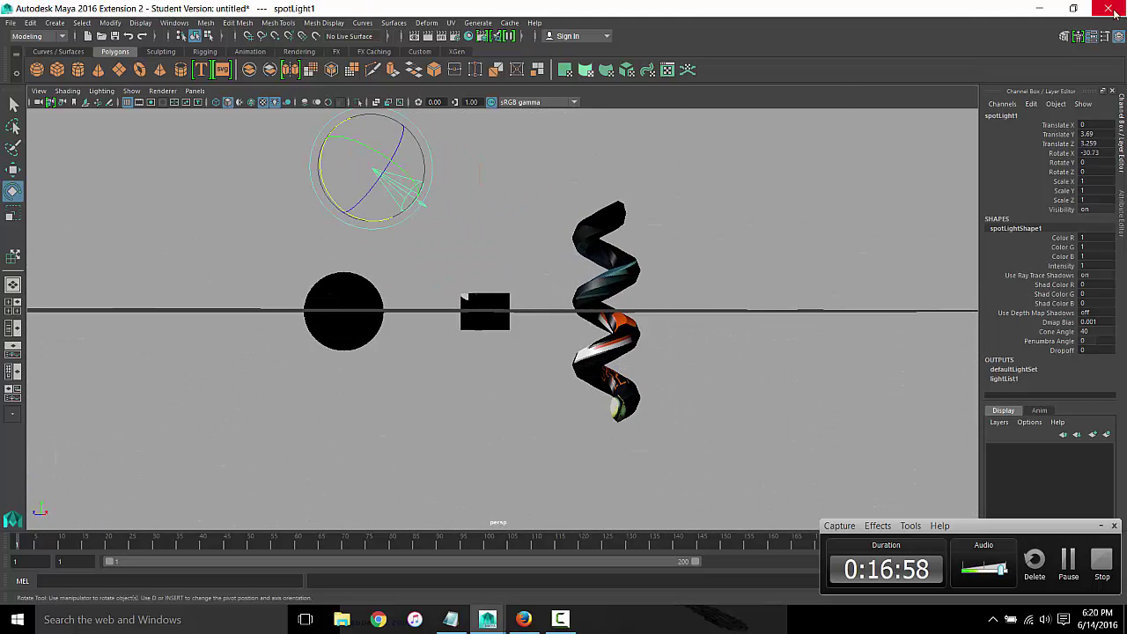
left_click(1105, 40)
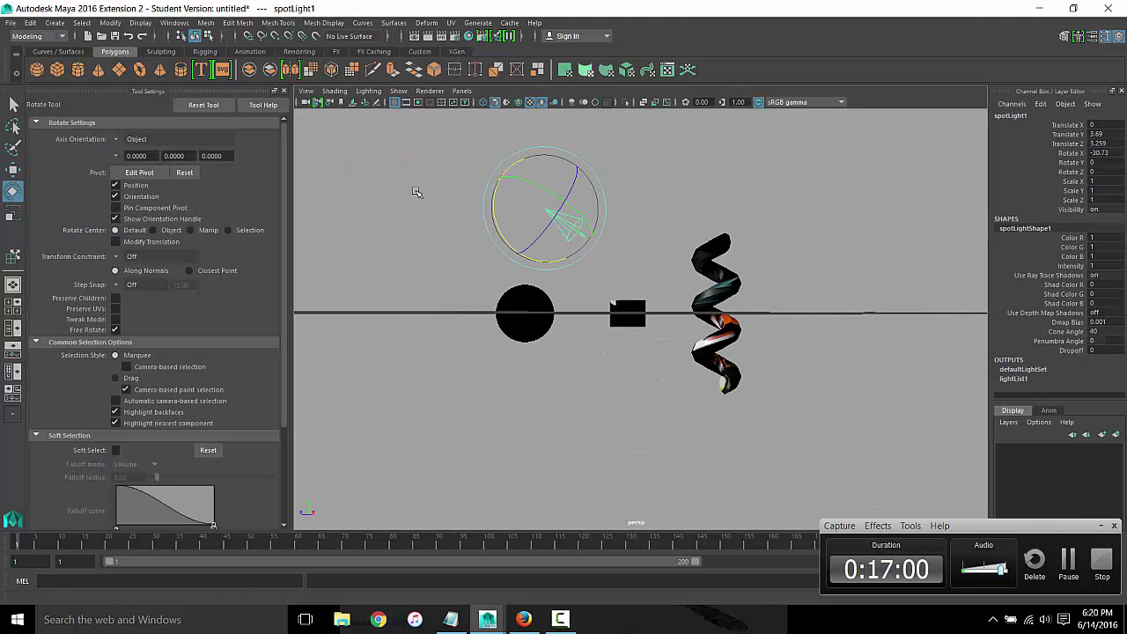
left_click(285, 91)
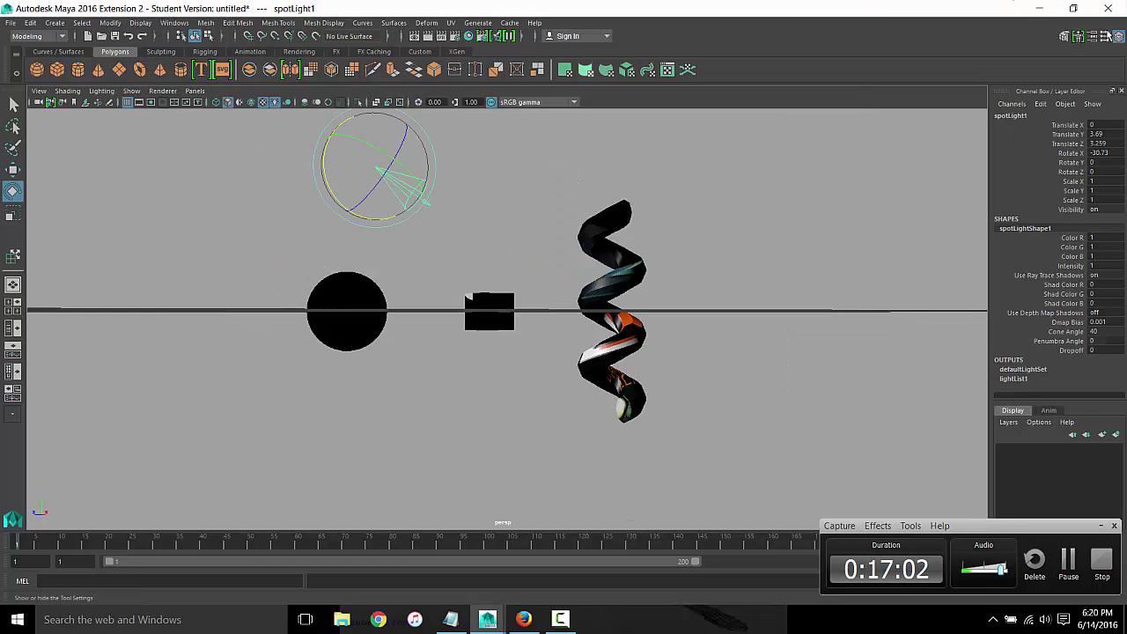
left_click(1092, 36)
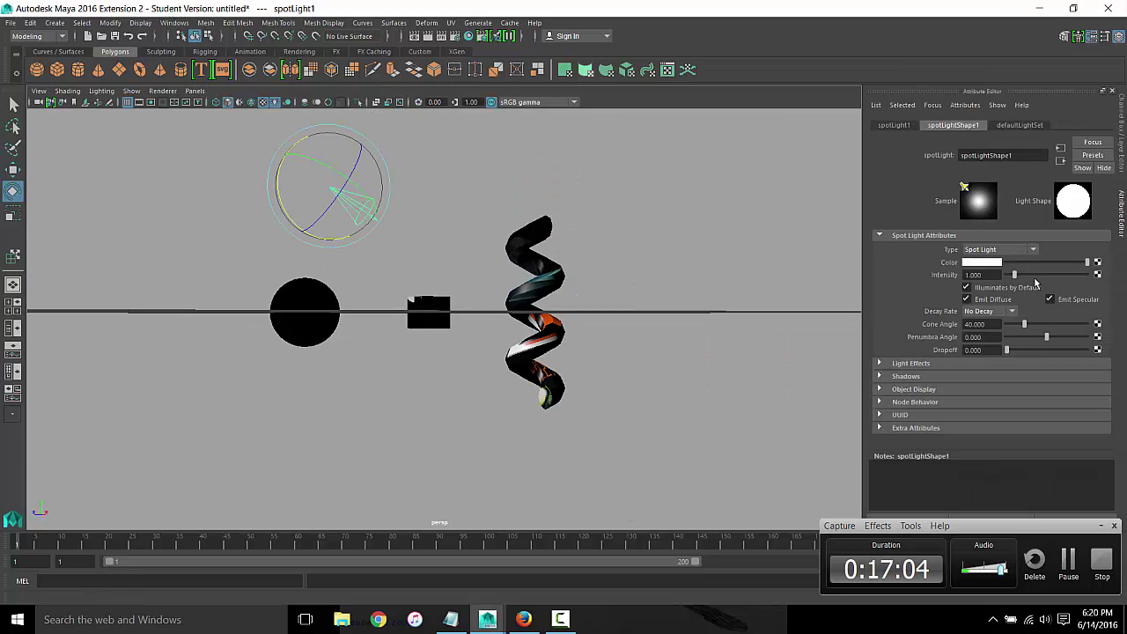
Colour the spotlight cyan-green, then change it to a pale warm white (H 66.923, S 0.071)
left_click(993, 263)
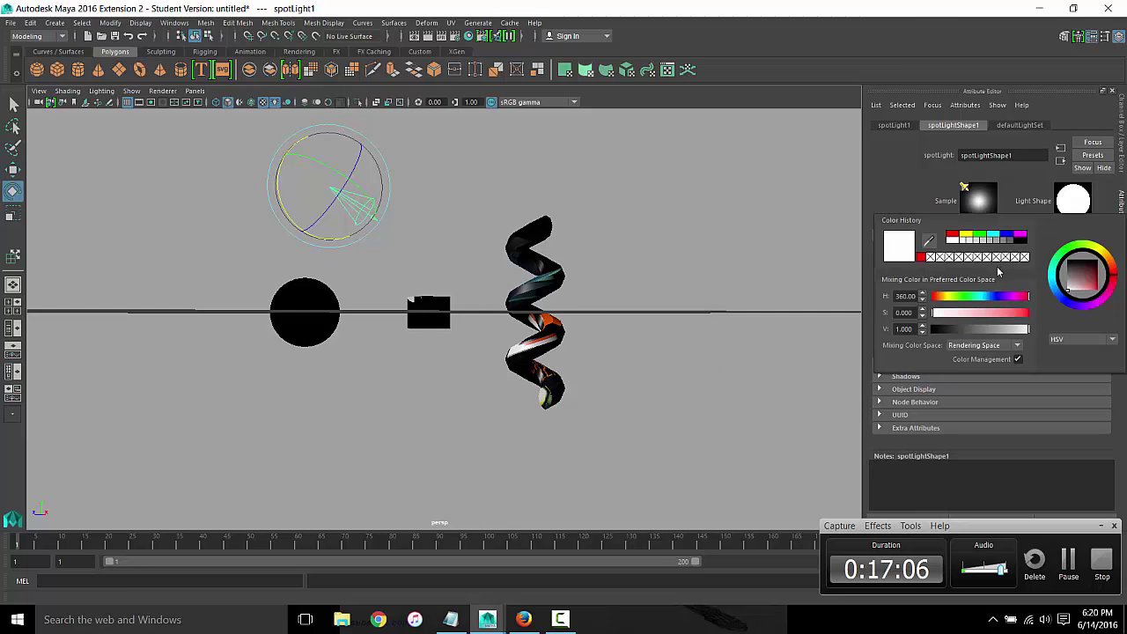
left_click(945, 302)
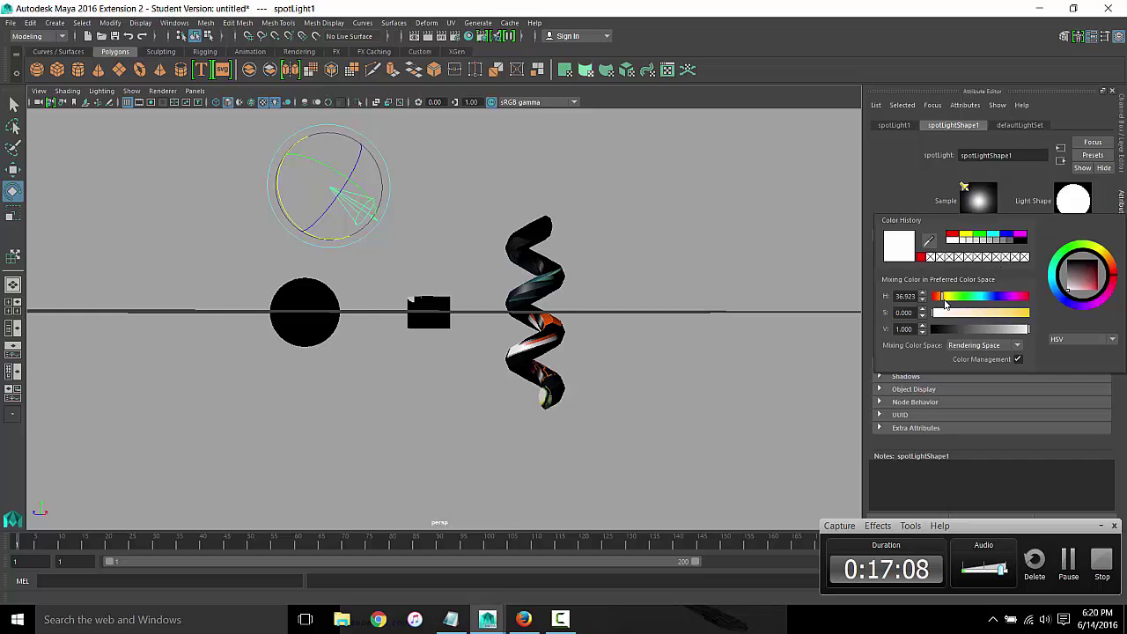
left_click(938, 316)
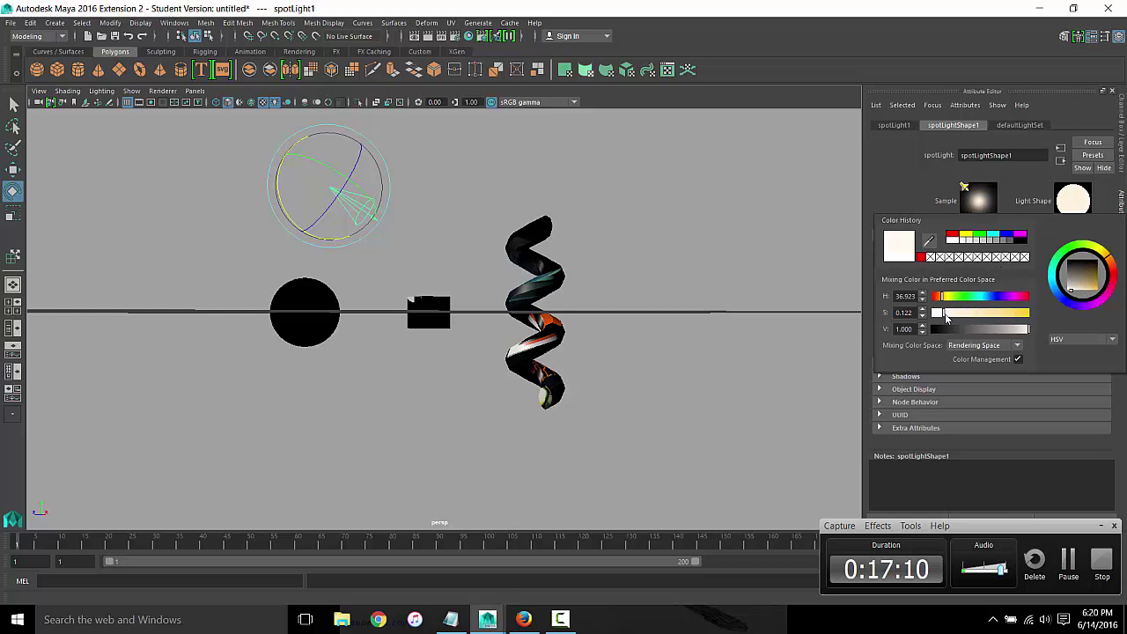
left_click_drag(945, 317, 1022, 313)
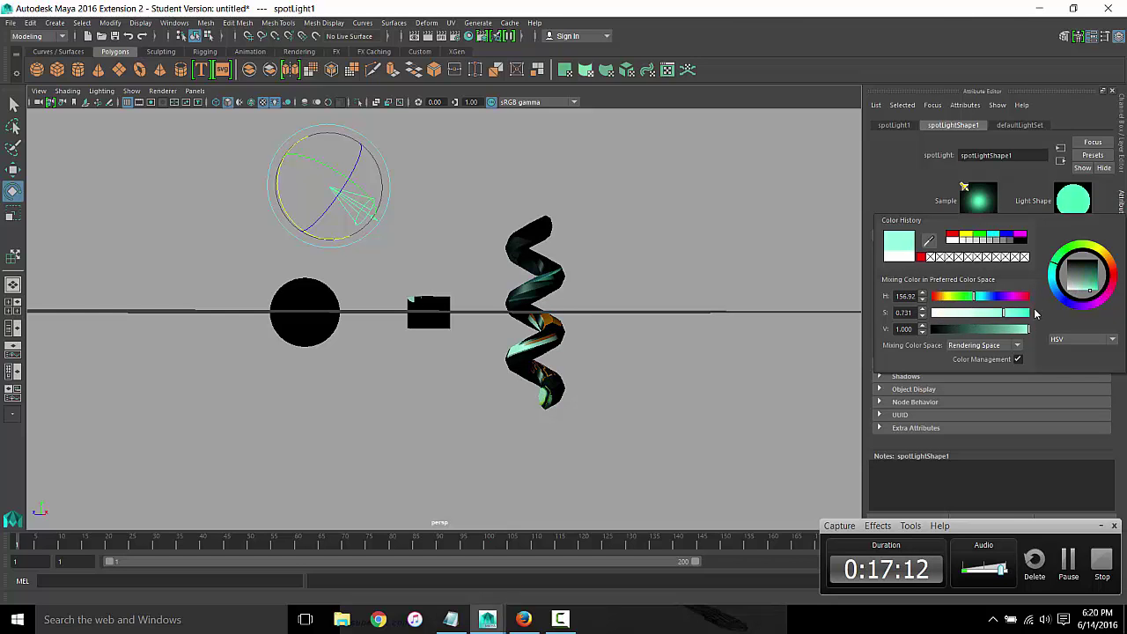
left_click_drag(749, 343, 745, 357, "alt")
scroll(744, 358, "up", 3)
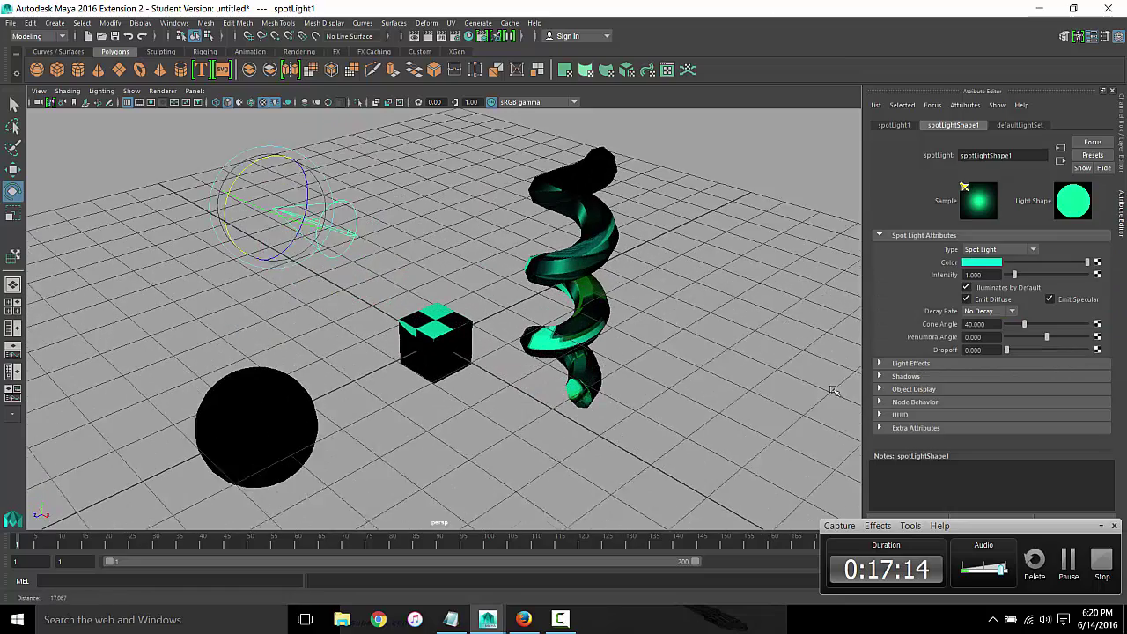
scroll(743, 343, "up", 2)
left_click(984, 263)
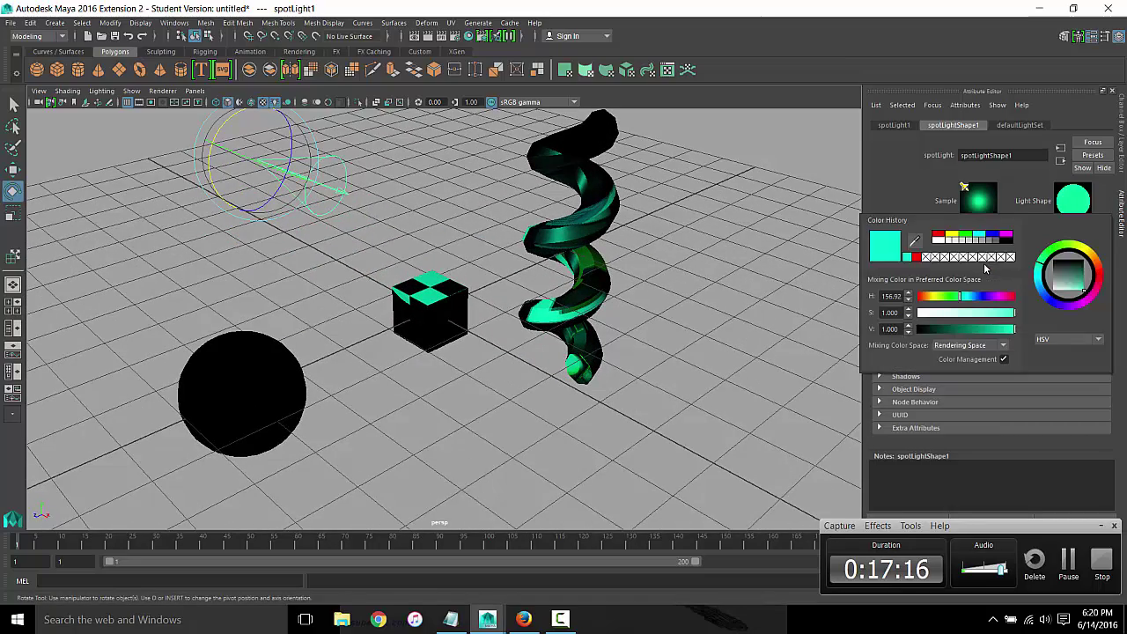
left_click_drag(942, 300, 934, 316)
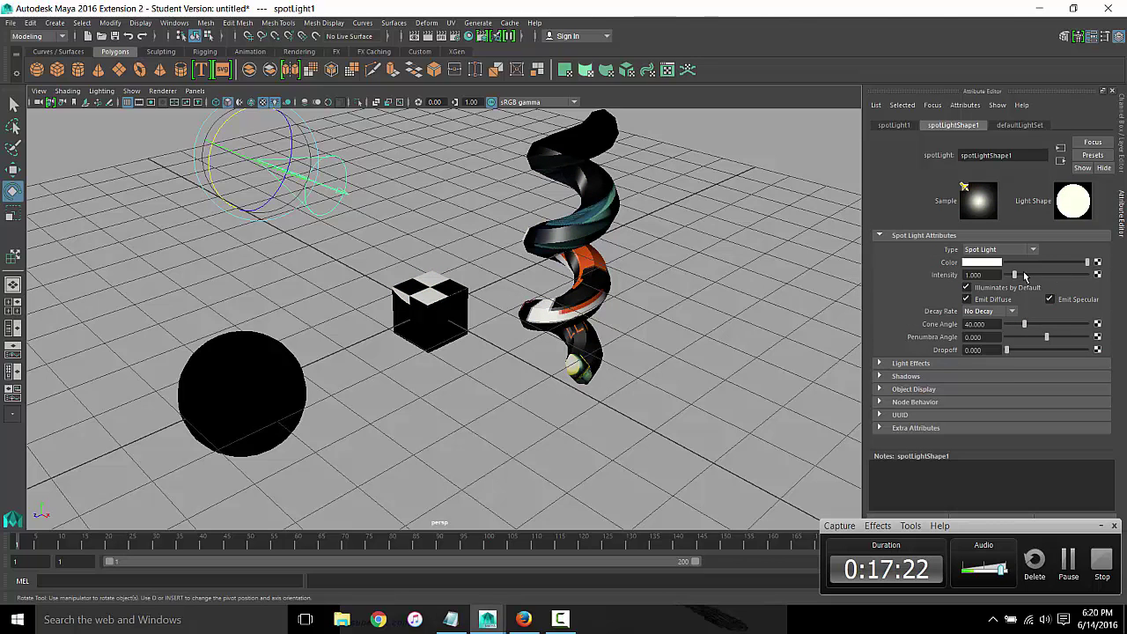
Set spotlight intensity 3.111, penumbra angle 0.222 and dropoff 68, trying a wider cone
left_click_drag(1024, 276, 1031, 276)
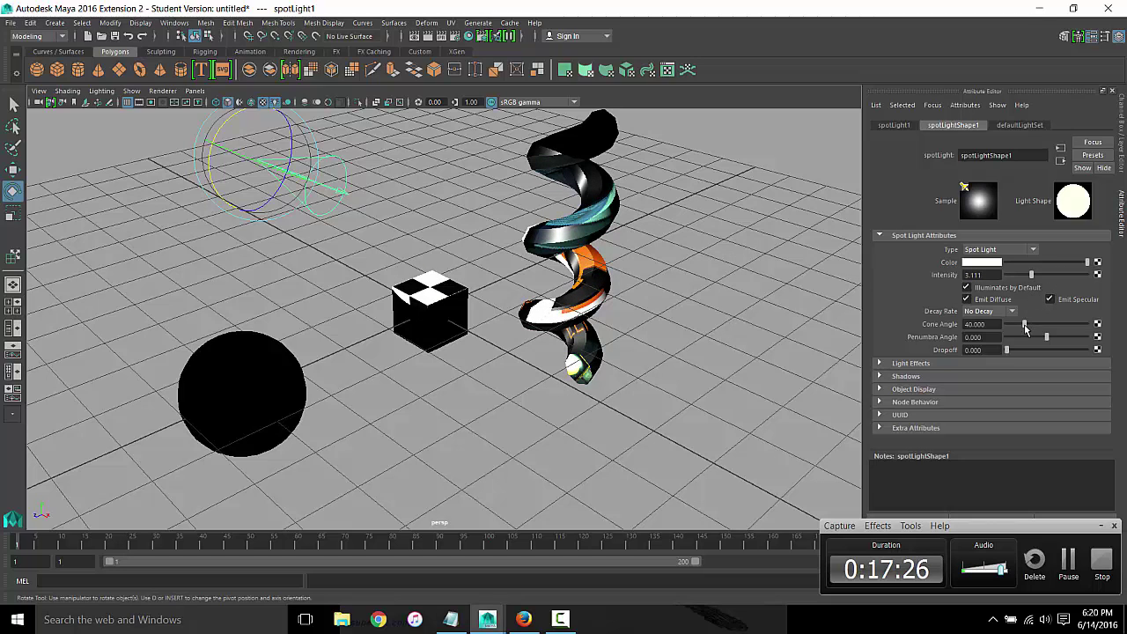
left_click_drag(1025, 324, 1033, 324)
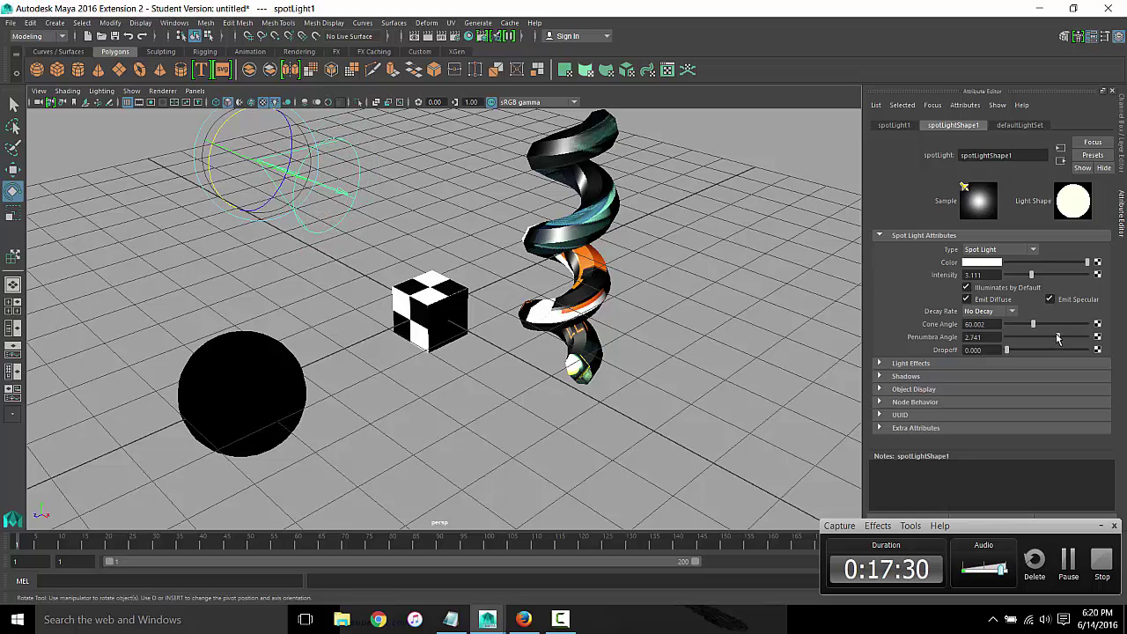
mouse_move(1048, 338)
left_mouse_down()
mouse_move(1016, 336)
mouse_move(1025, 324)
mouse_move(1058, 352)
left_mouse_up()
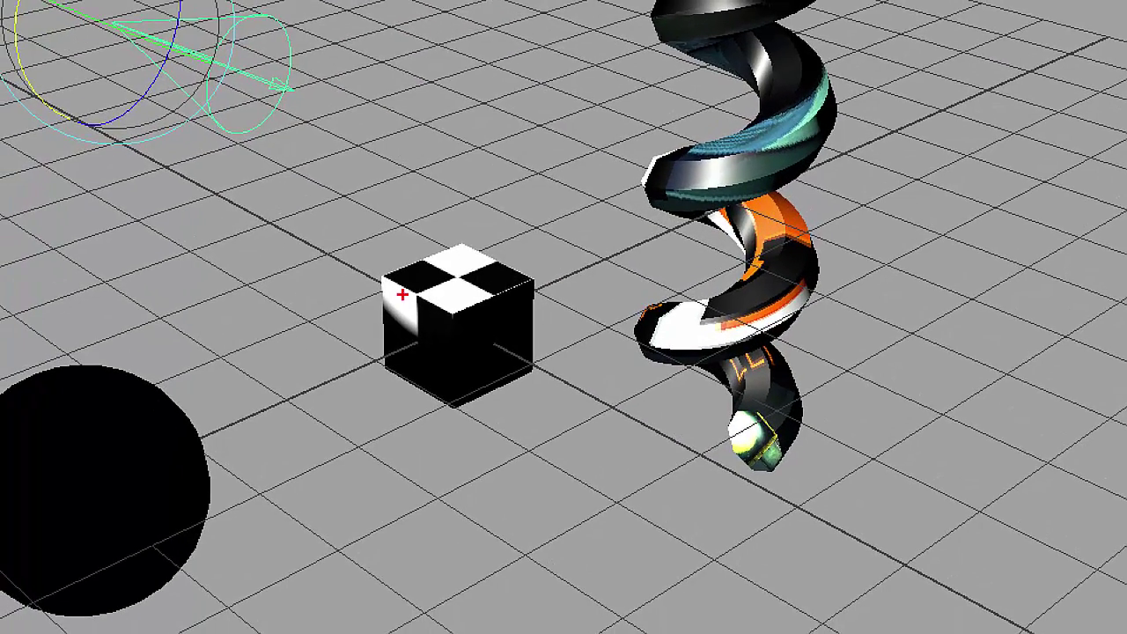
left_click_drag(350, 238, 426, 339)
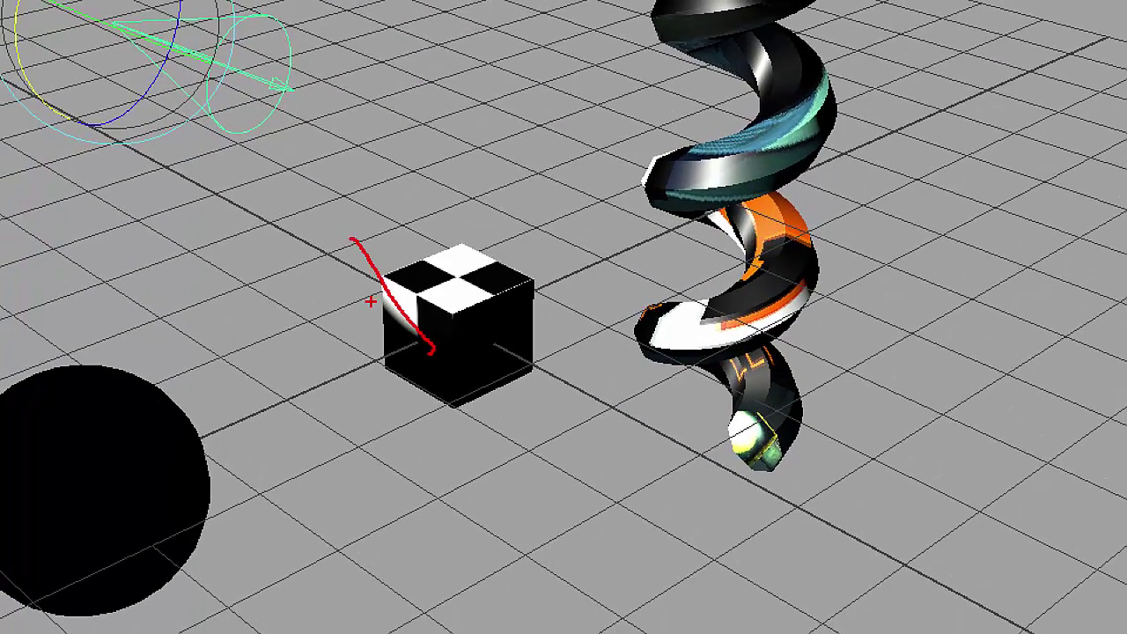
key("e")
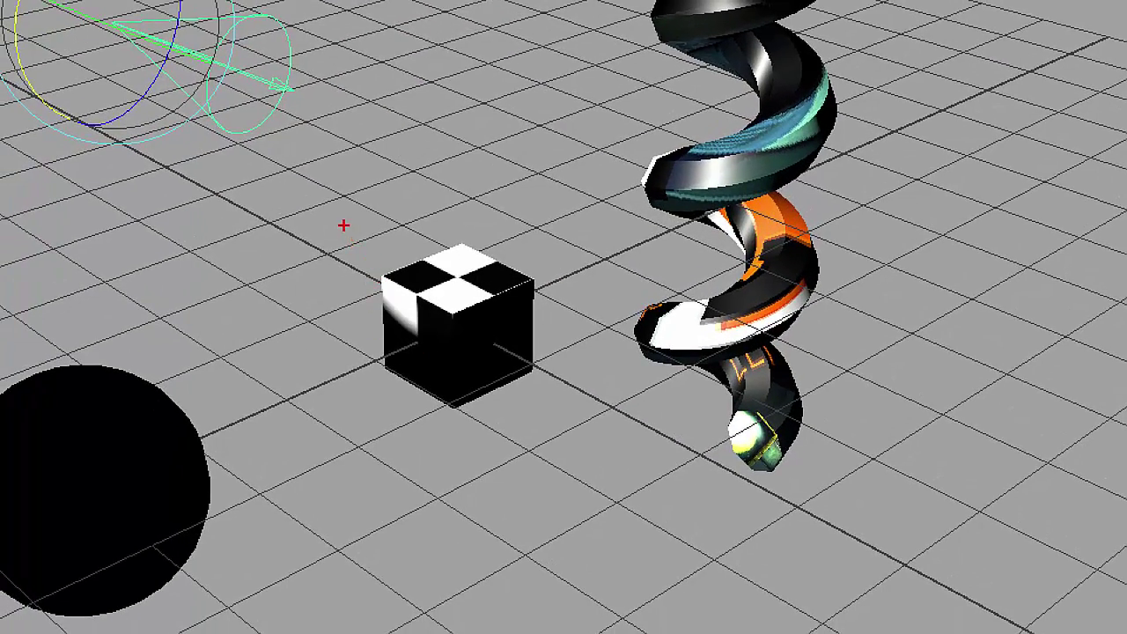
left_click_drag(343, 225, 499, 427, "ctrl")
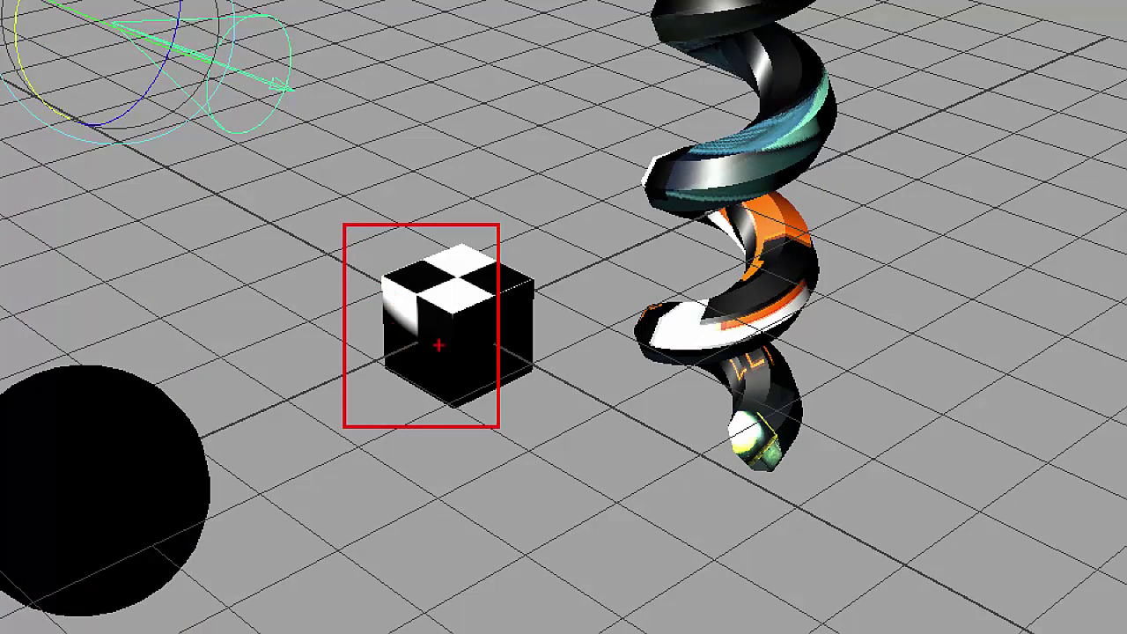
key("Escape")
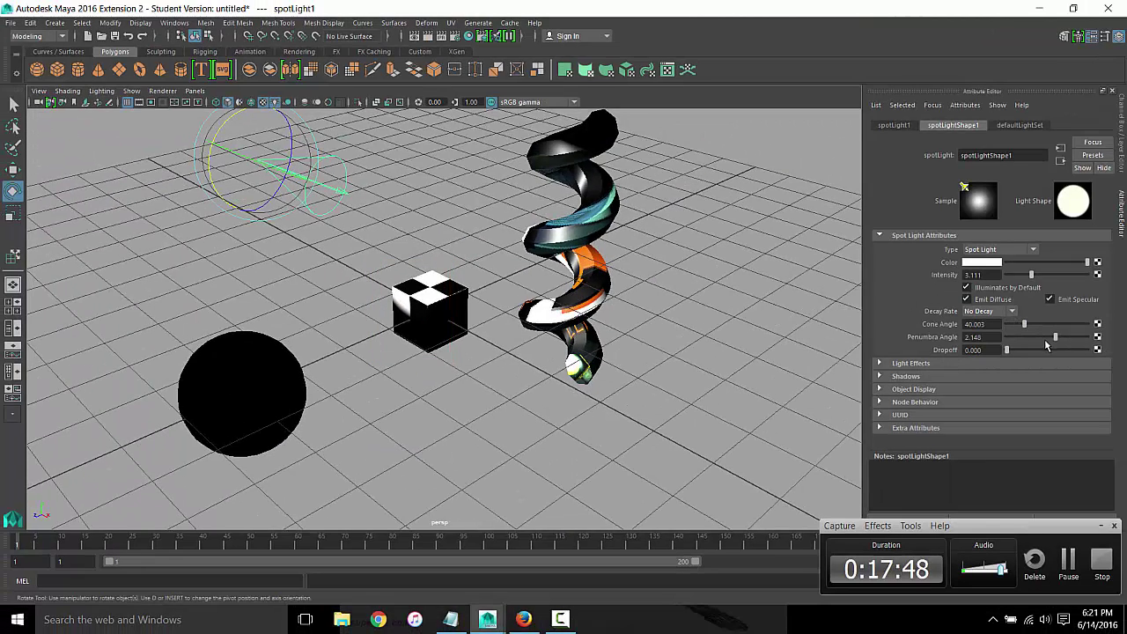
mouse_move(1057, 342)
left_mouse_down()
mouse_move(1040, 341)
mouse_move(1063, 359)
mouse_move(1024, 349)
left_mouse_up()
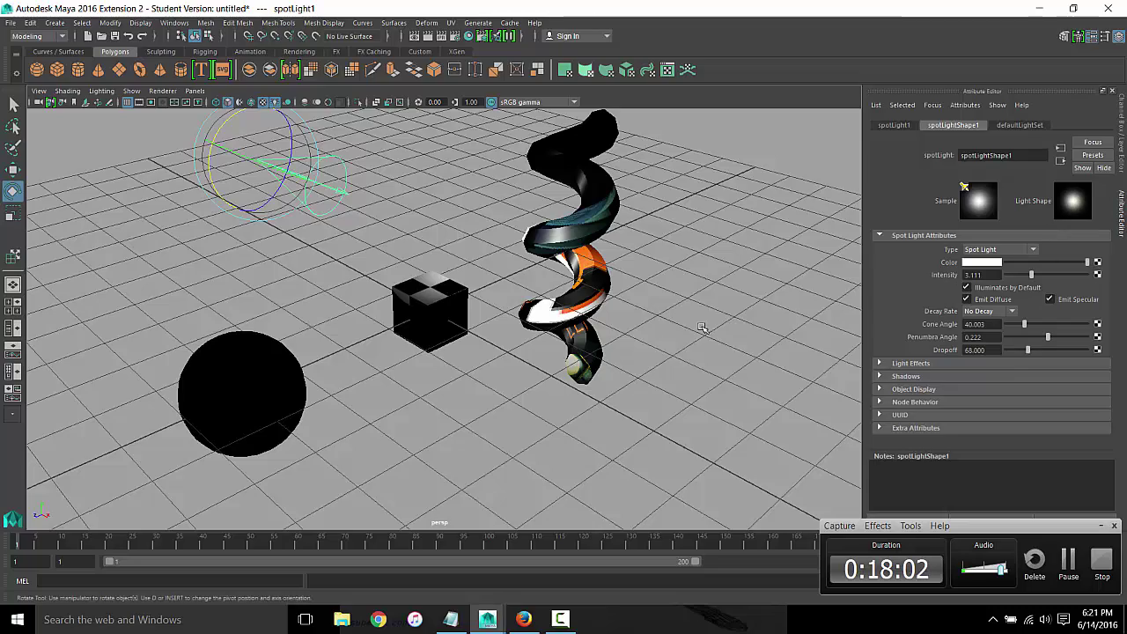
scroll(612, 285, "up", 3)
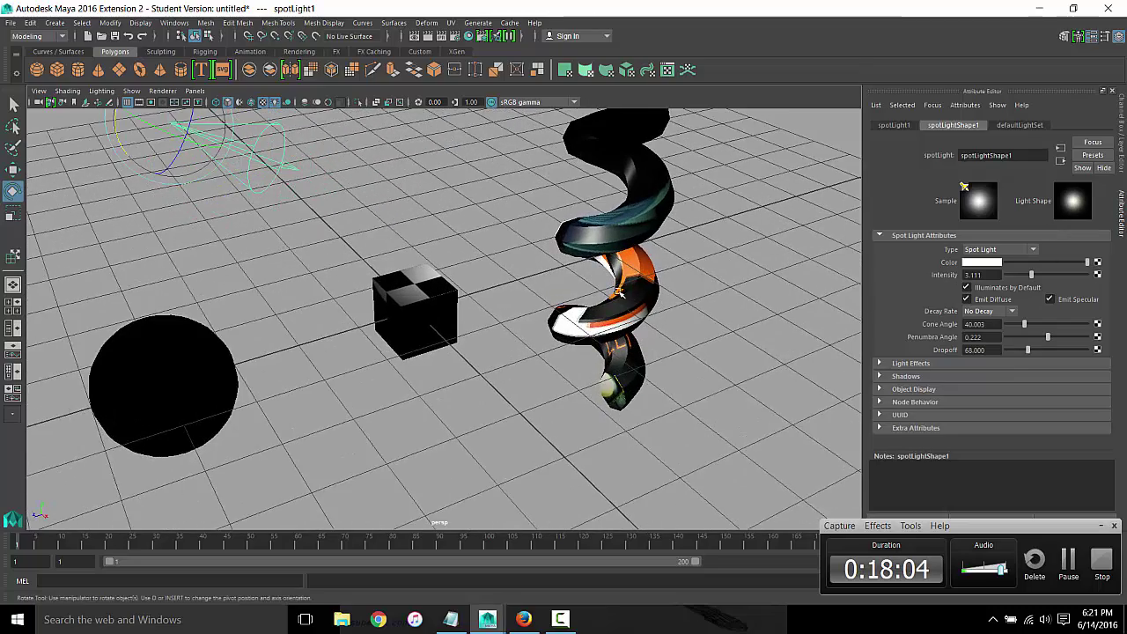
scroll(541, 319, "up", 3)
left_click_drag(558, 321, 581, 308, "alt")
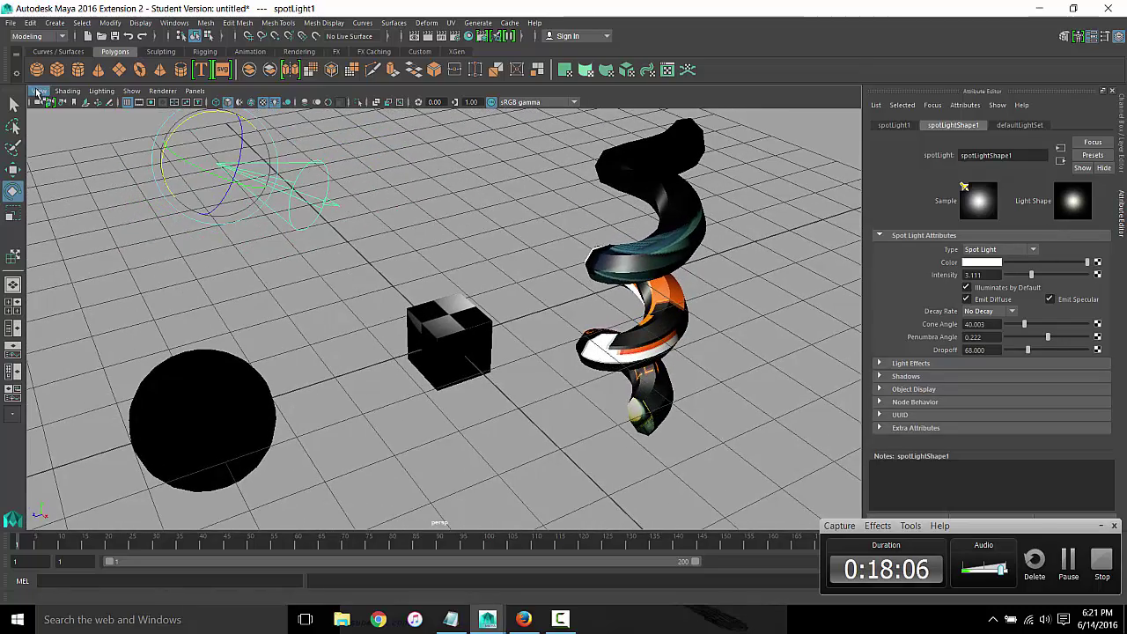
Look through the spotlight and re-aim it across the scene
left_click(39, 92)
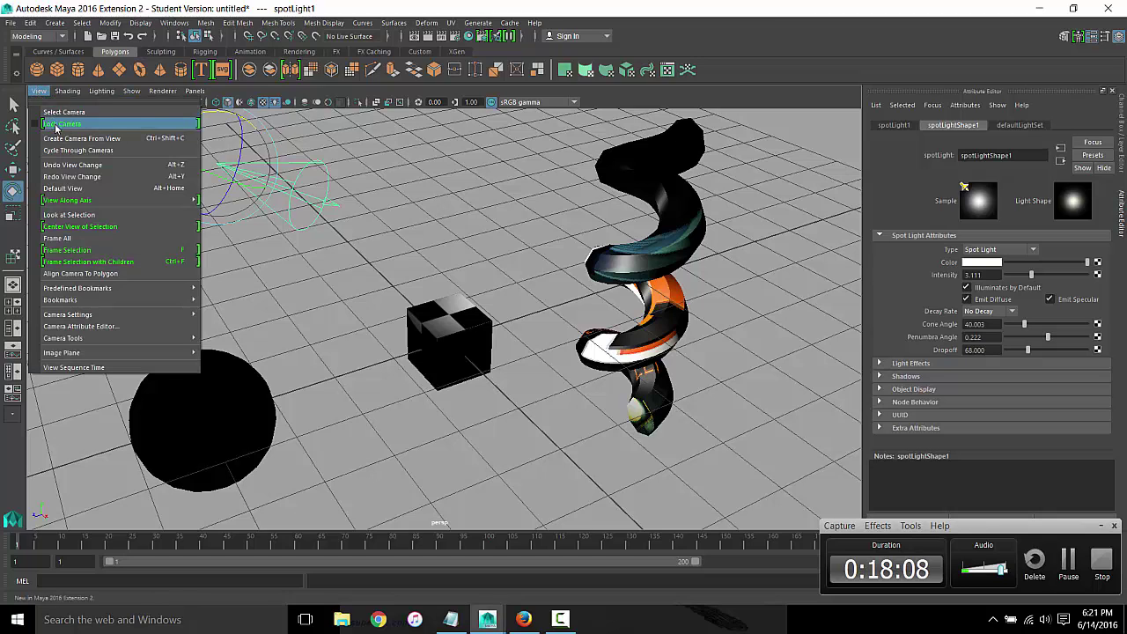
left_click(195, 91)
mouse_move(214, 103)
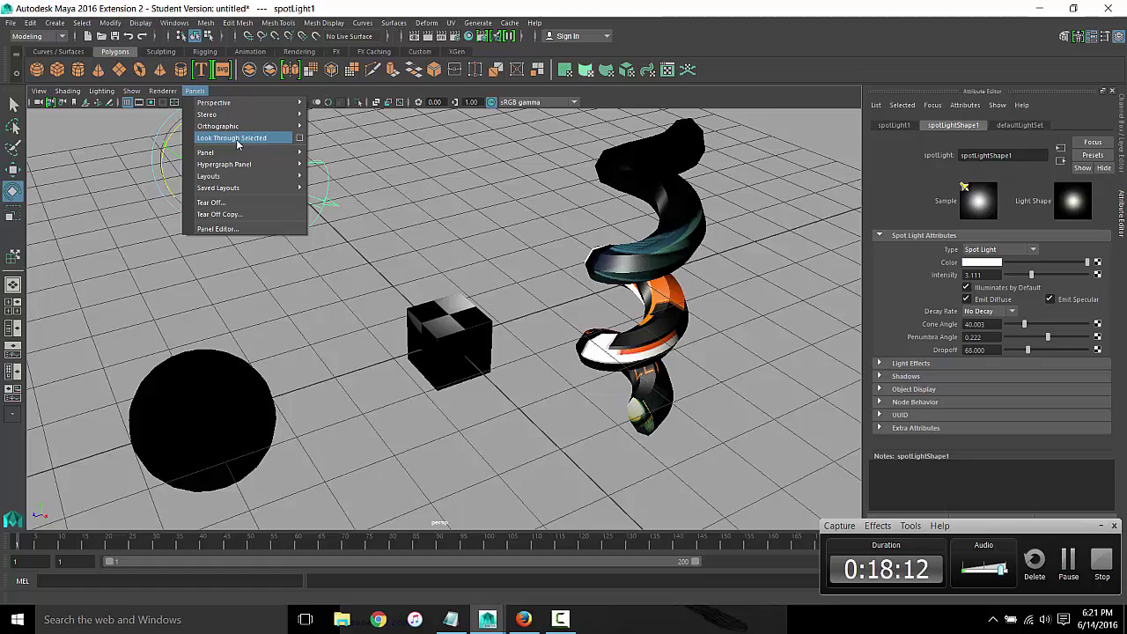
left_click(236, 140)
mouse_move(530, 228)
left_mouse_down("alt")
mouse_move(577, 260)
mouse_move(768, 227)
mouse_move(653, 241)
mouse_move(764, 201)
left_mouse_up("alt")
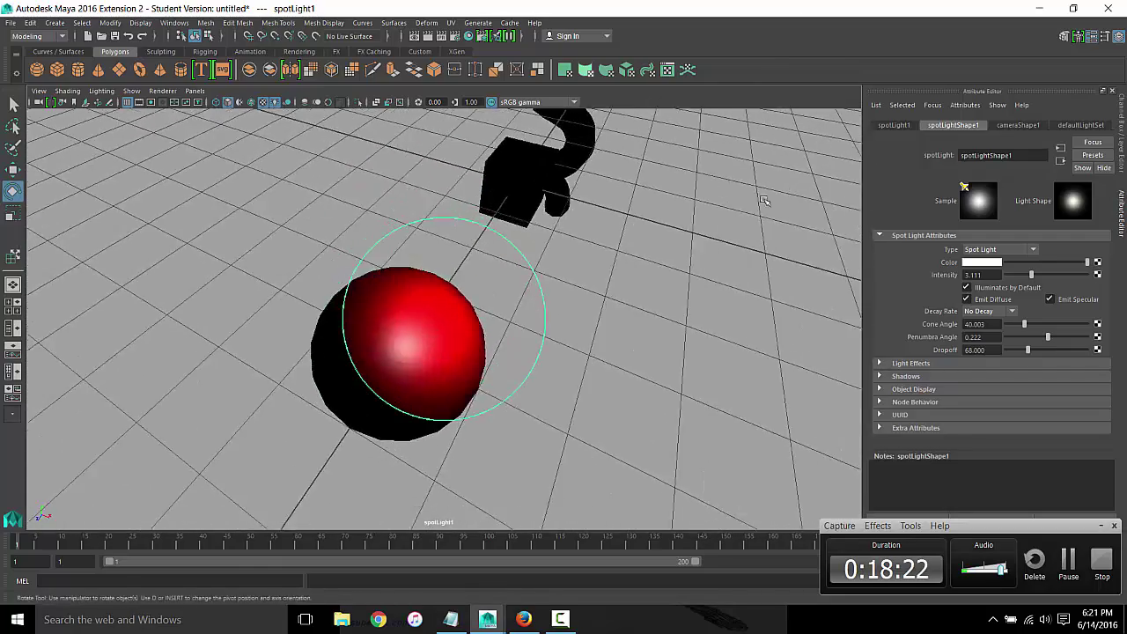
Set cone angle 77.334, penumbra 10 and dropoff 103.889, then return to the persp camera
mouse_move(1025, 326)
left_mouse_down()
mouse_move(1040, 325)
mouse_move(1046, 341)
mouse_move(974, 362)
mouse_move(1092, 337)
mouse_move(1039, 354)
left_mouse_up()
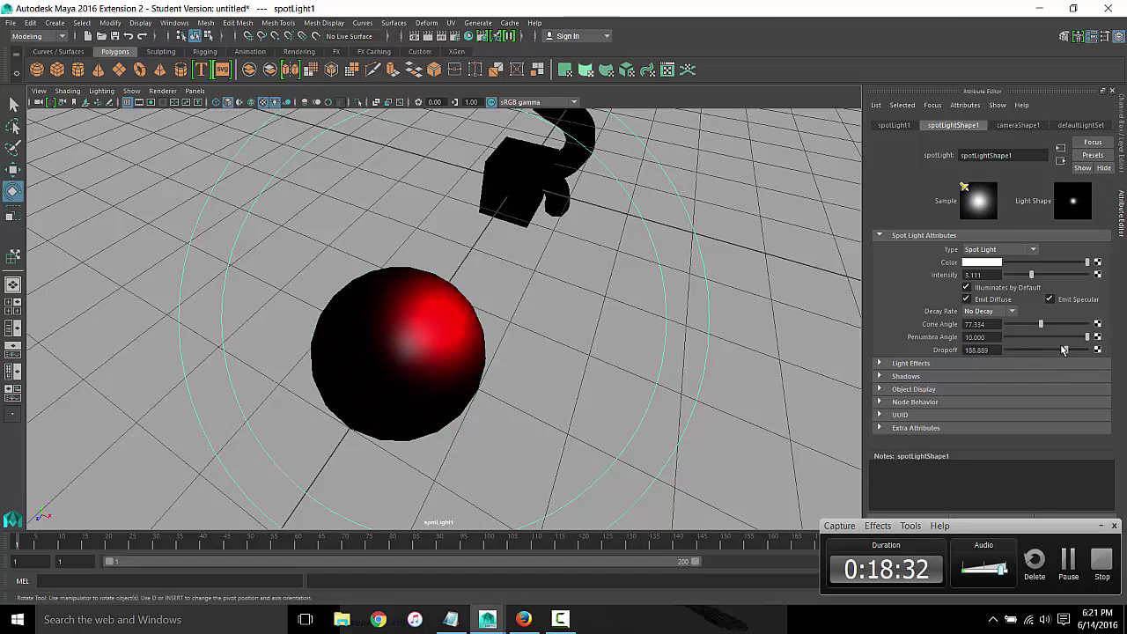
left_click_drag(602, 368, 384, 452, "alt")
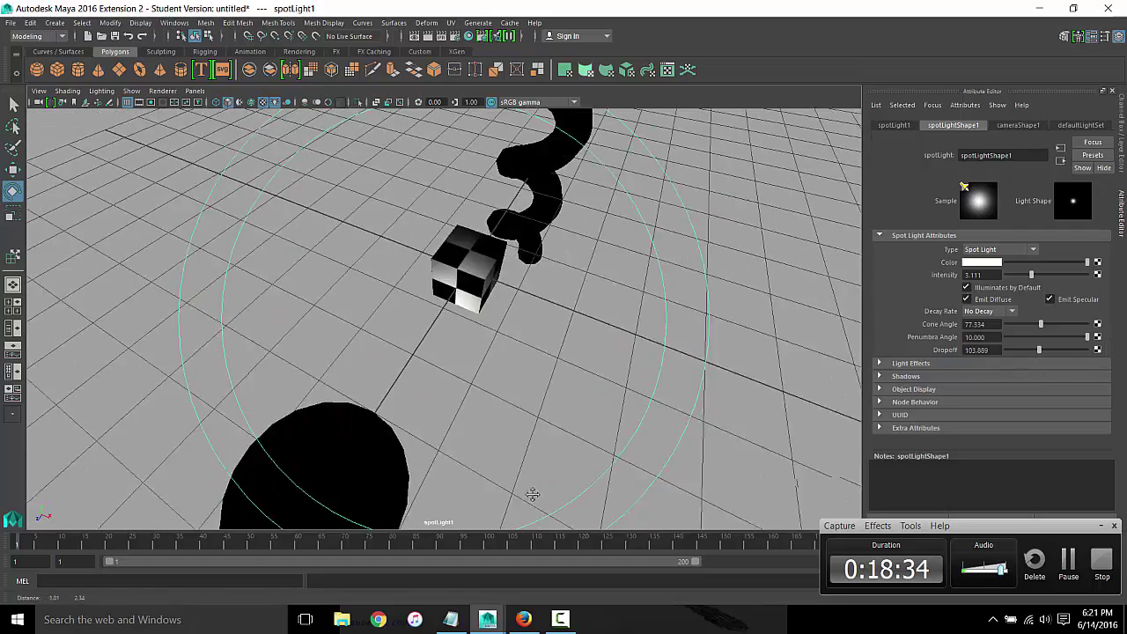
left_click_drag(384, 476, 401, 475, "alt")
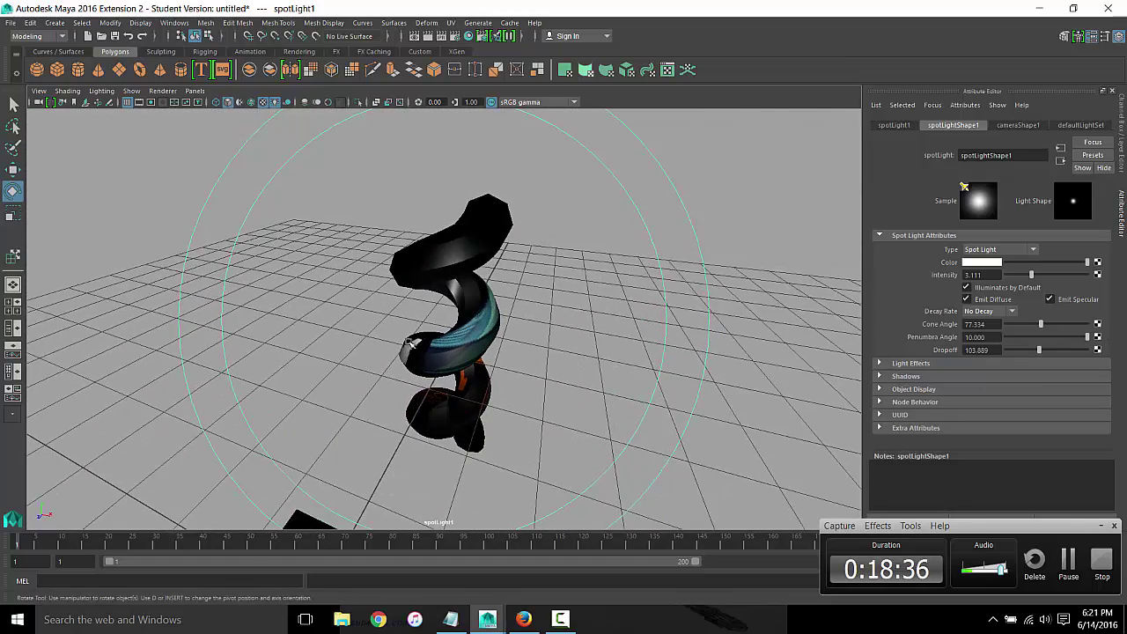
left_click(195, 90)
mouse_move(214, 103)
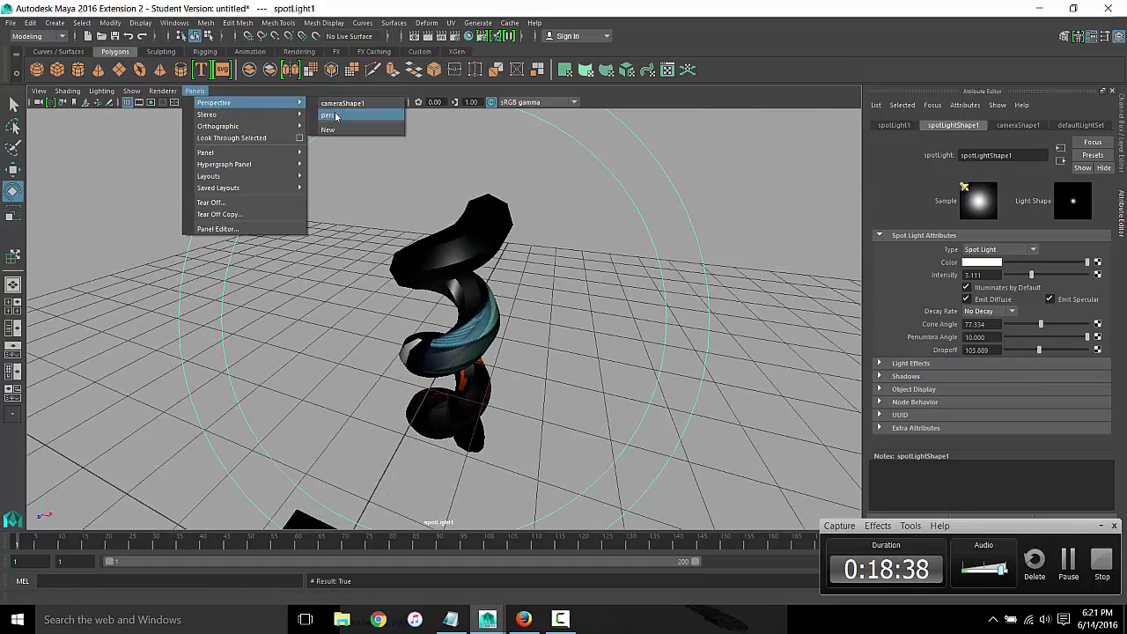
left_click(329, 115)
scroll(434, 314, "up", 2)
Return to the Channel Box and show the sphere, checker cube and helix in textured display
left_click_drag(434, 314, 539, 297, "alt")
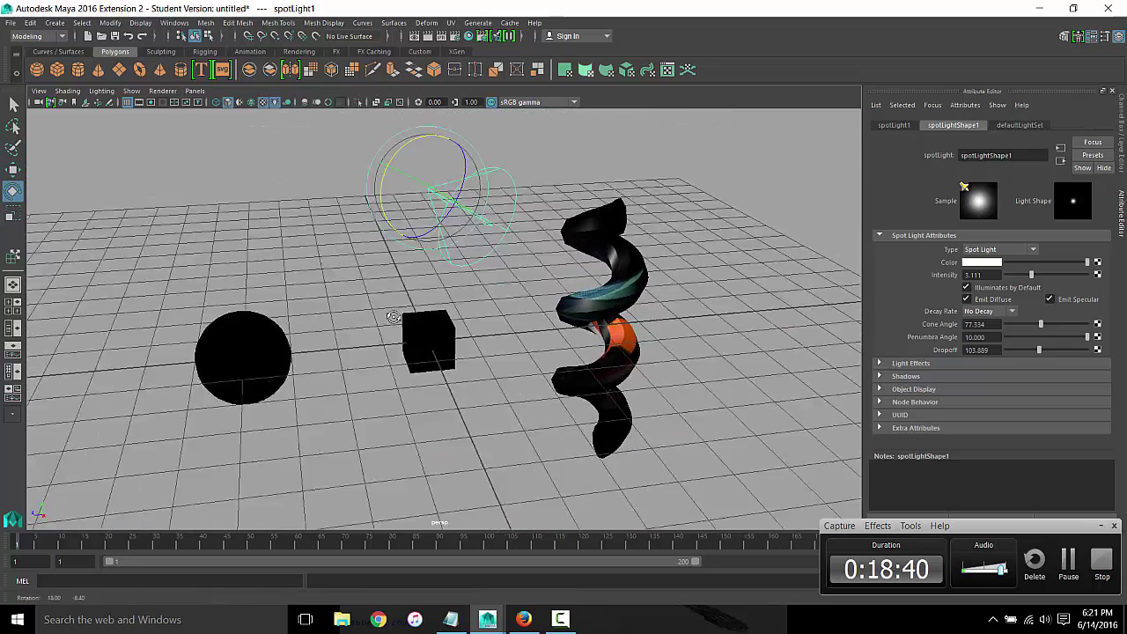
key("ctrl+a")
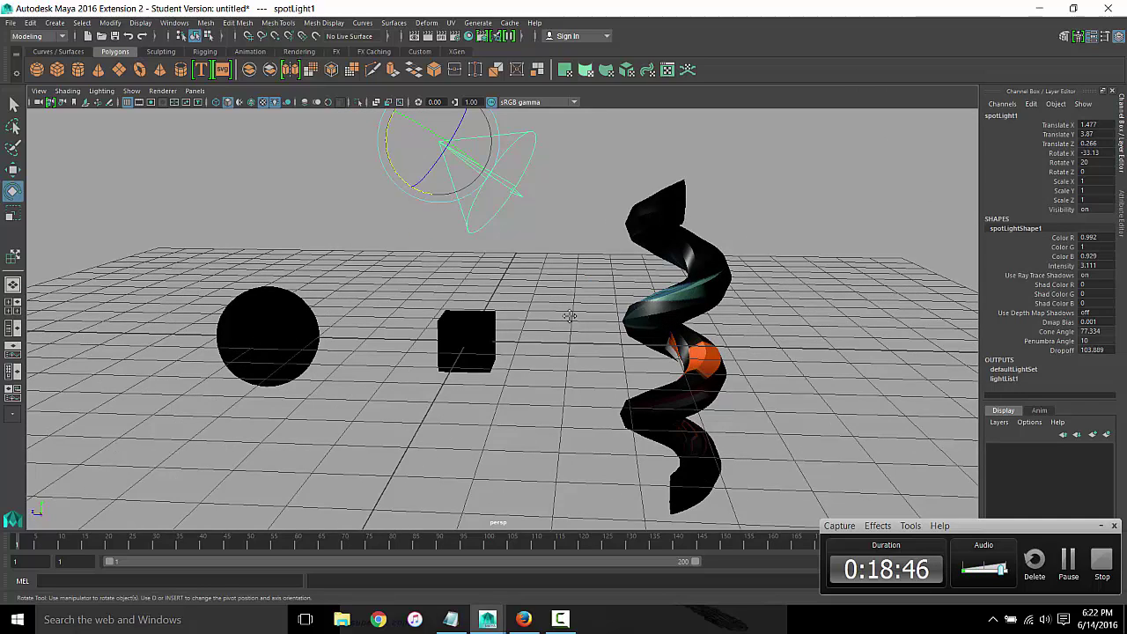
middle_click_drag(570, 316, 614, 302, "alt")
mouse_move(614, 302)
left_mouse_down("alt")
mouse_move(513, 373)
mouse_move(556, 478)
mouse_move(541, 429)
left_mouse_up("alt")
left_click(541, 430)
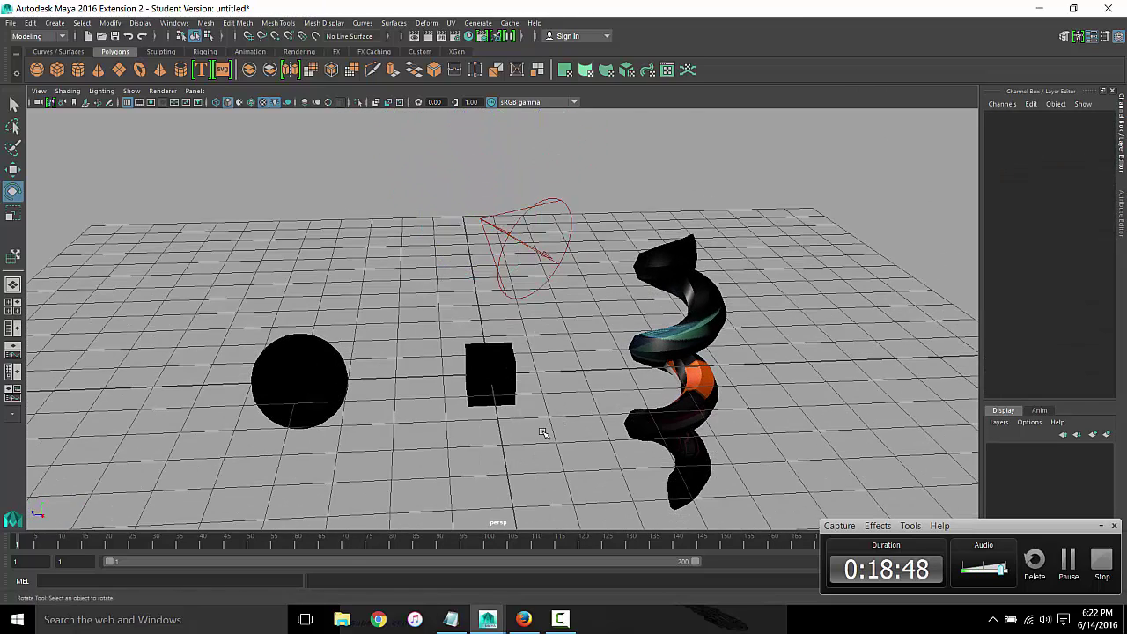
left_click(299, 380)
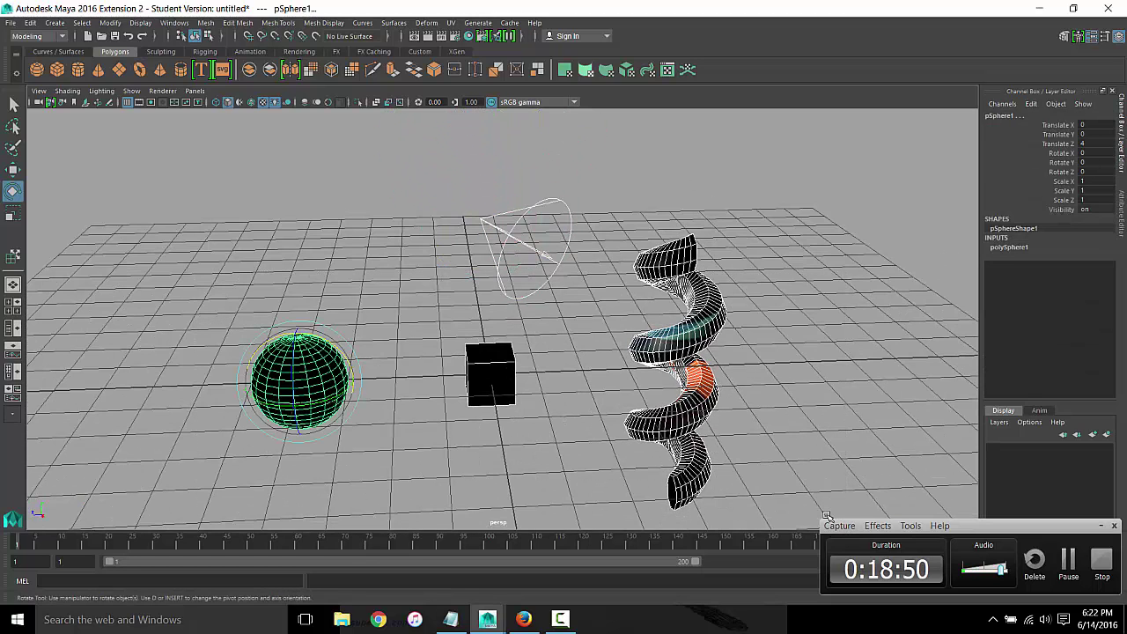
key("6")
left_click(881, 392)
left_click_drag(634, 362, 529, 351, "alt")
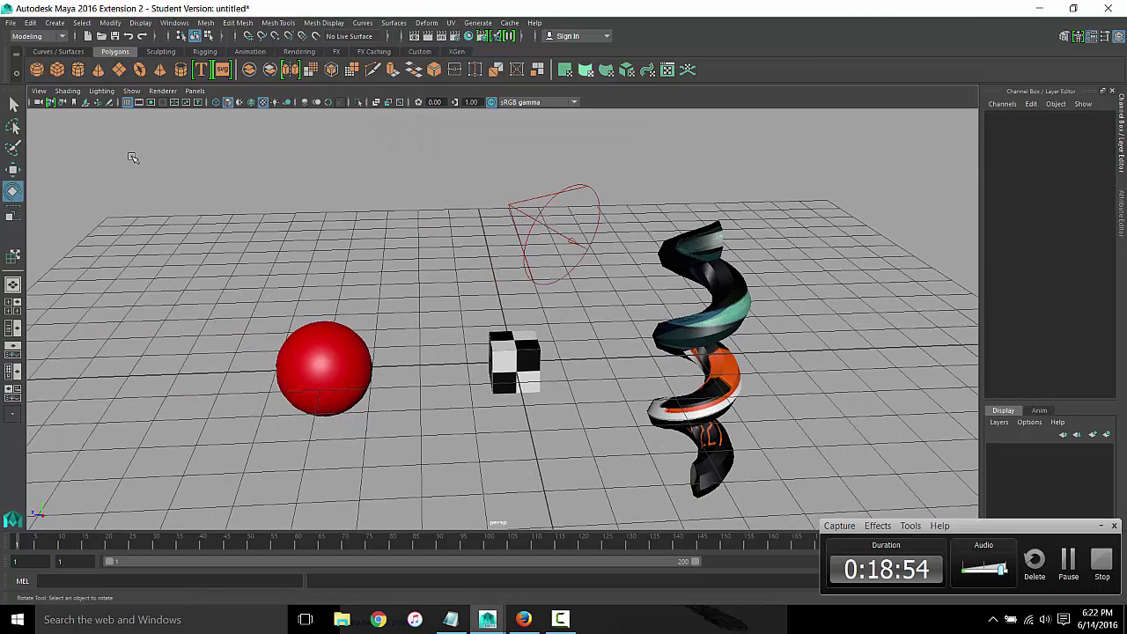
left_click(11, 23)
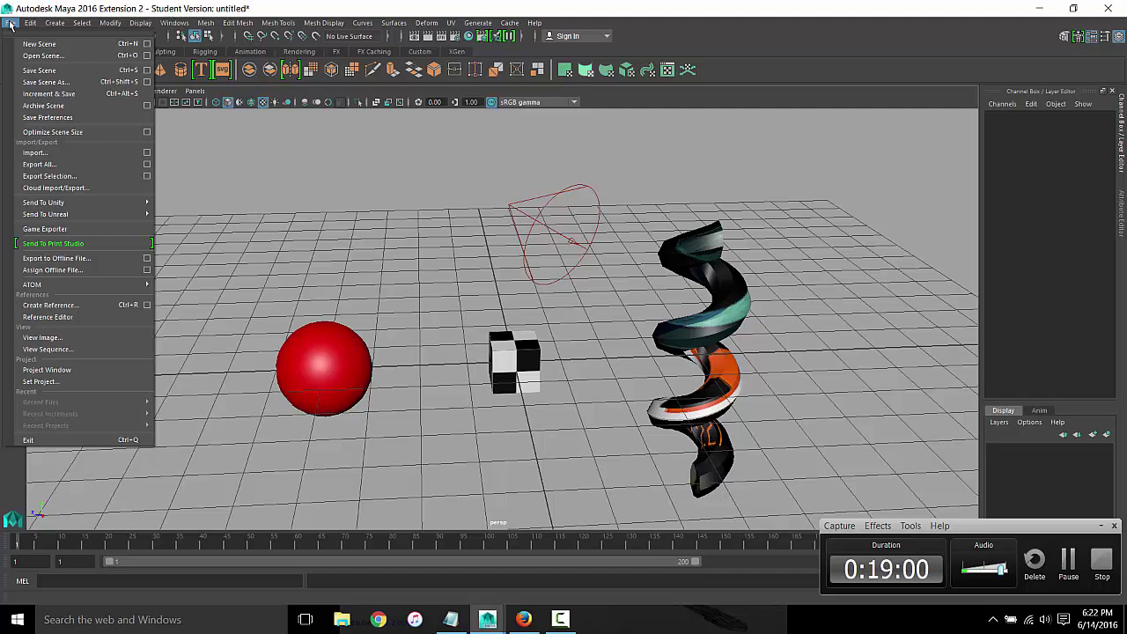
Create and accept a new project named Aula_01_Intro in the Project Window
left_click(80, 371)
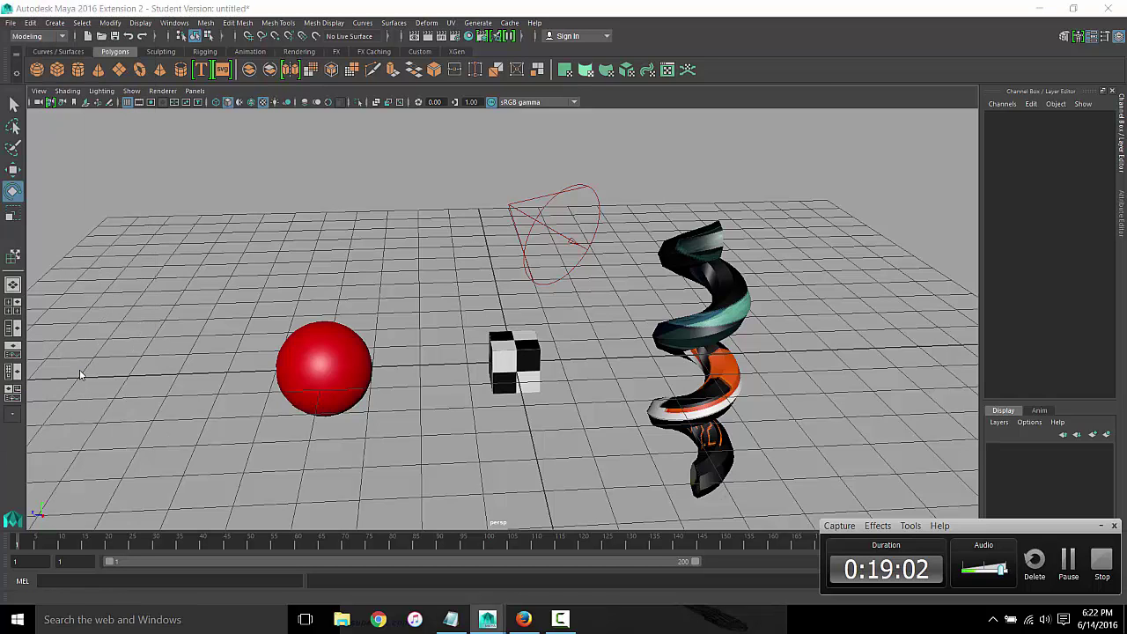
left_click(687, 249)
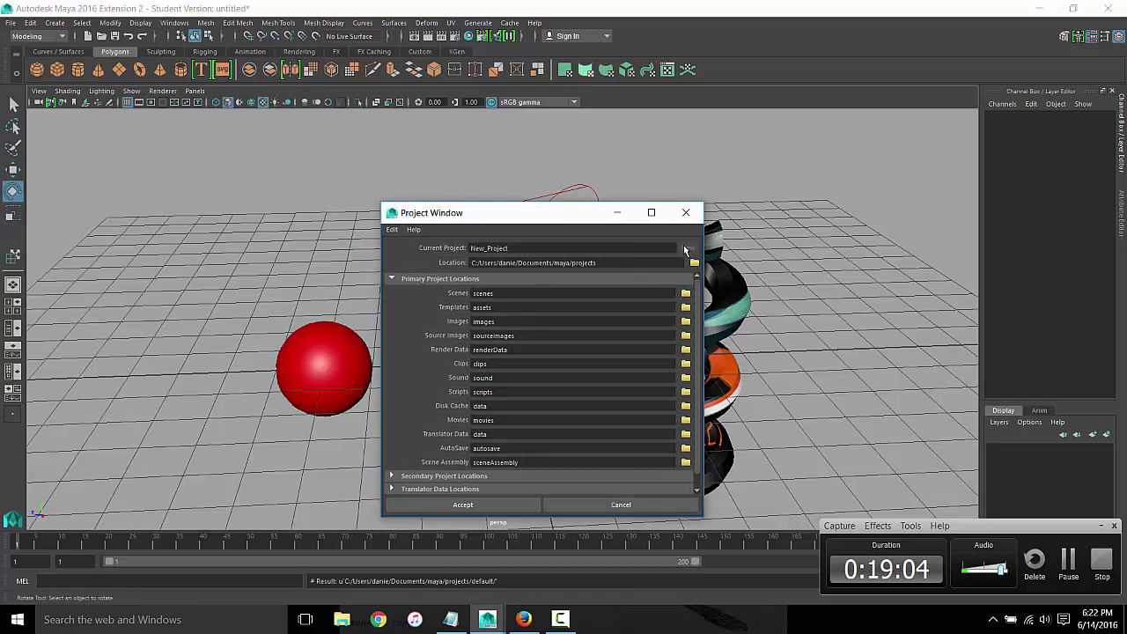
key("ctrl+a")
type("A")
type("ula01")
type("Intro")
left_click(487, 248)
type("_01")
type("_")
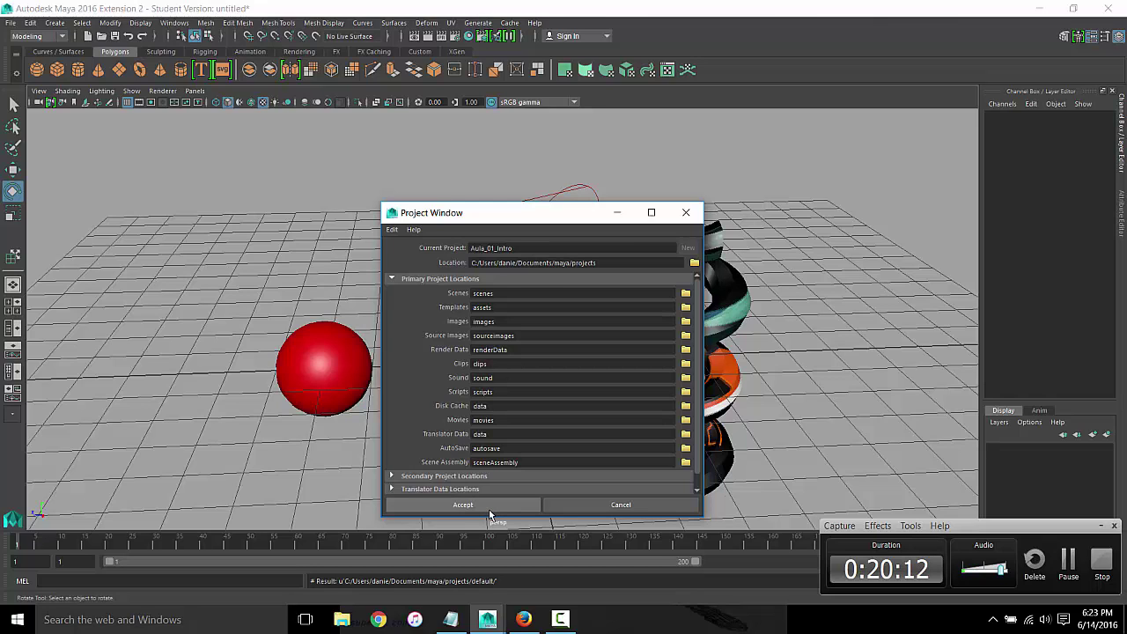
left_click(487, 503)
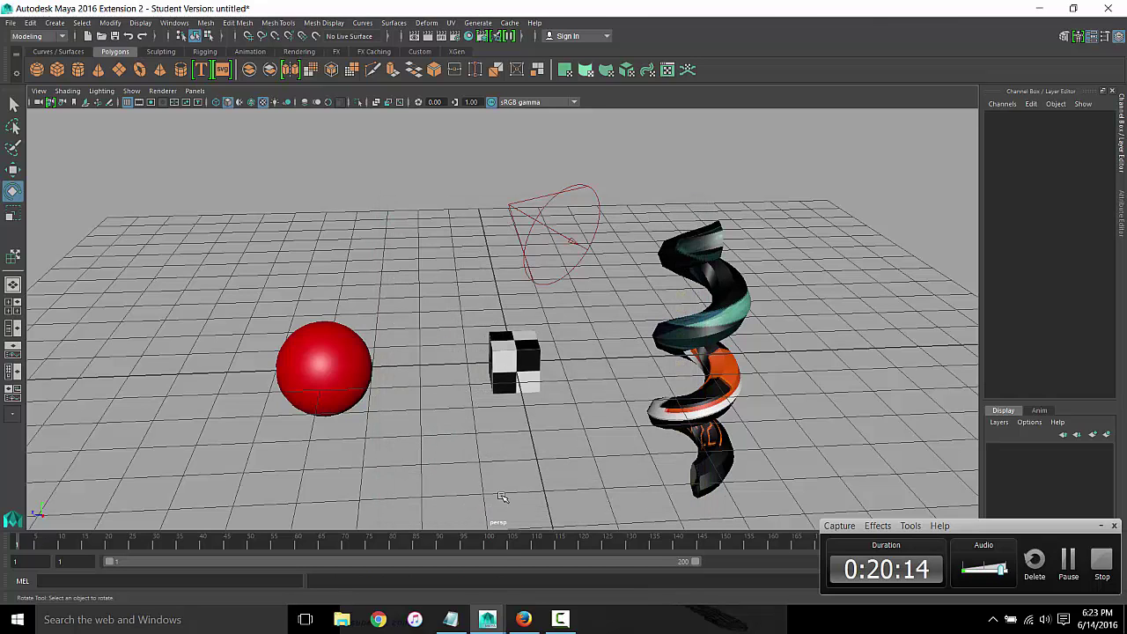
middle_click_drag(432, 449, 495, 449, "alt")
mouse_move(496, 449)
left_mouse_down("alt")
mouse_move(410, 423)
mouse_move(337, 425)
left_mouse_up("alt")
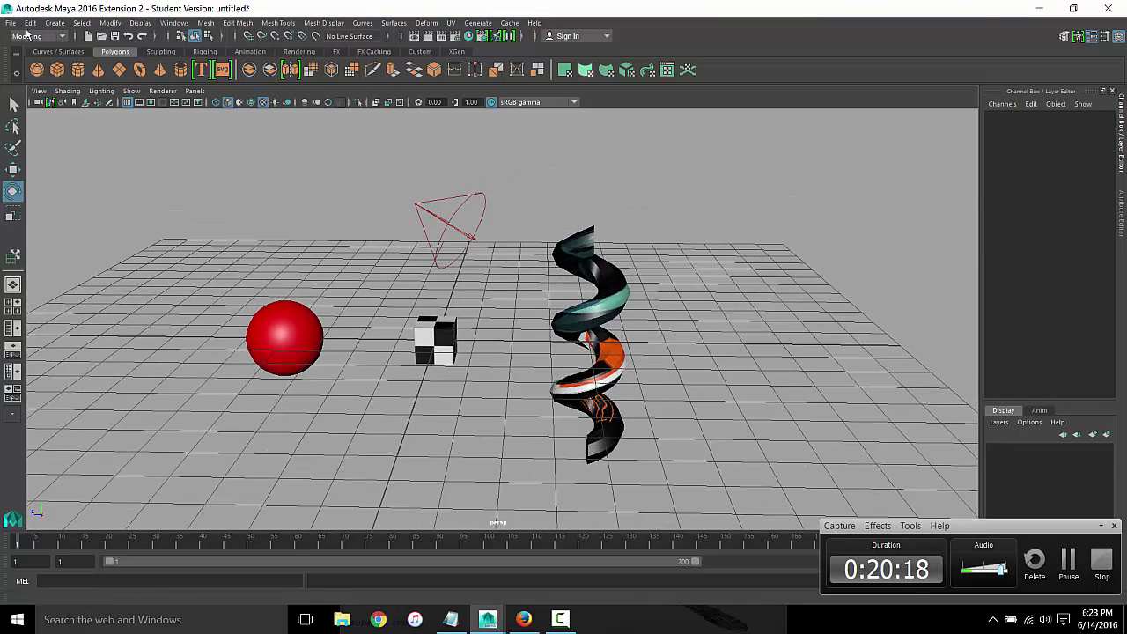
left_click(11, 22)
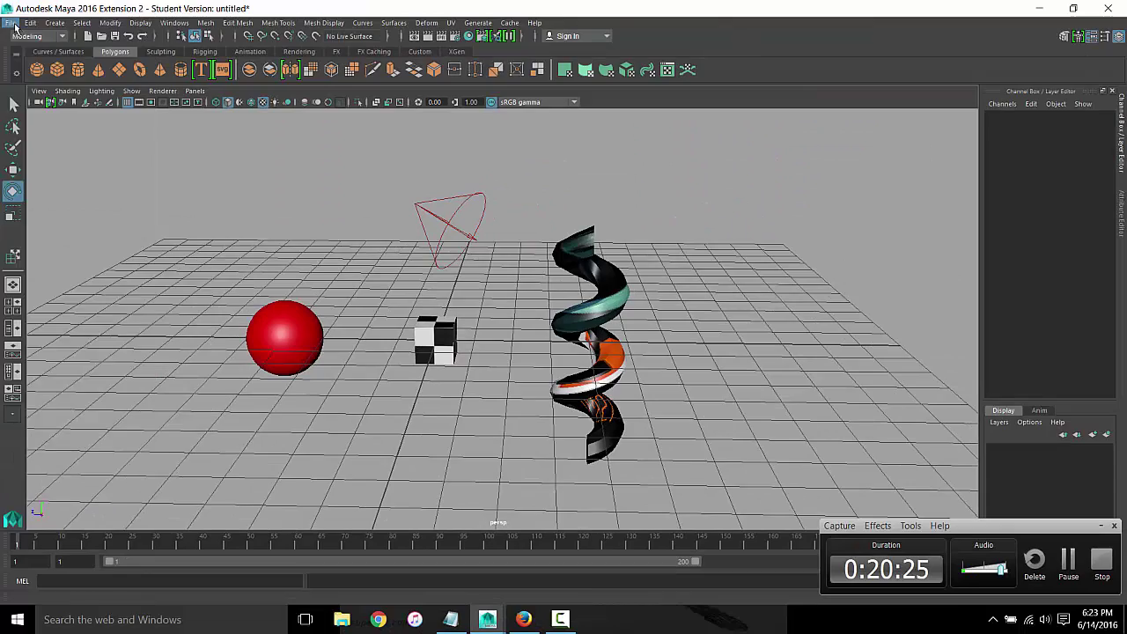
left_click(11, 22)
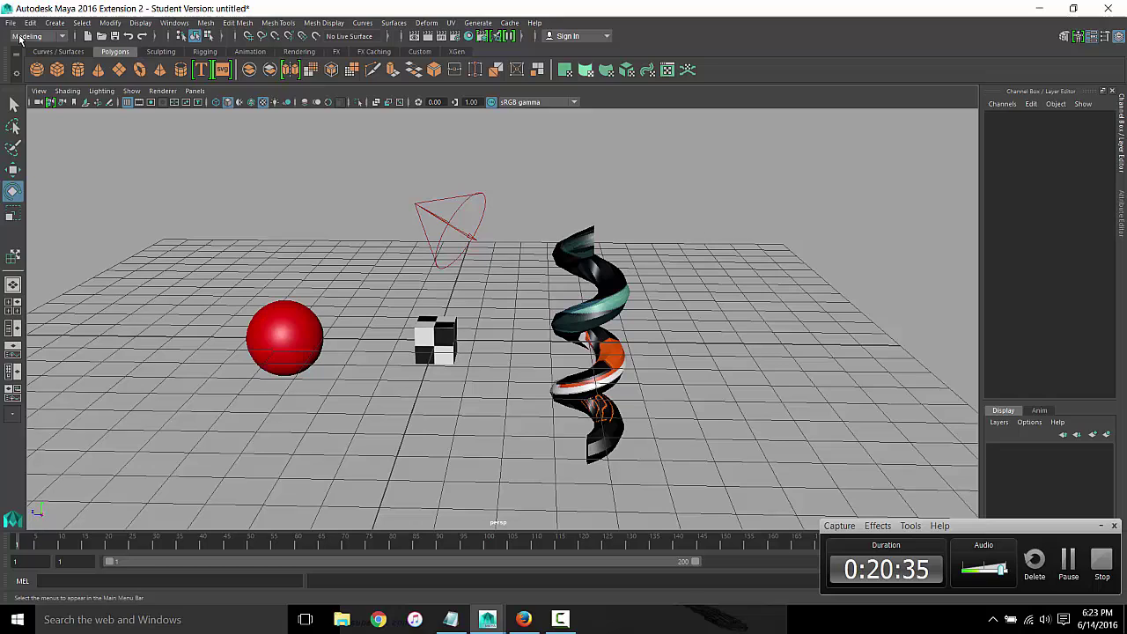
left_click(10, 22)
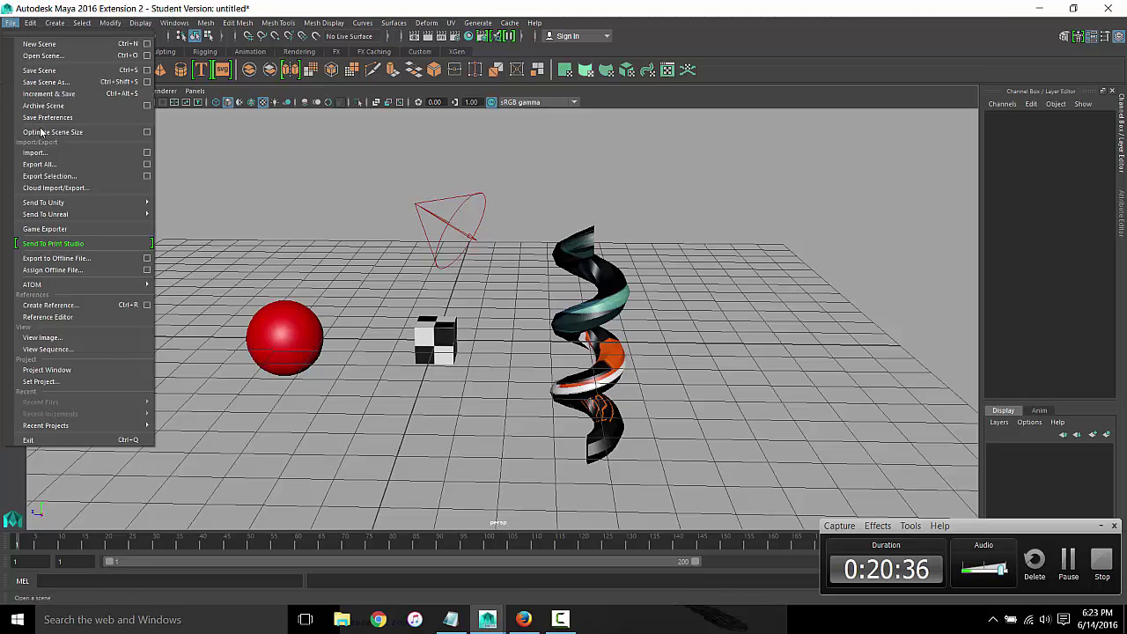
left_click(53, 370)
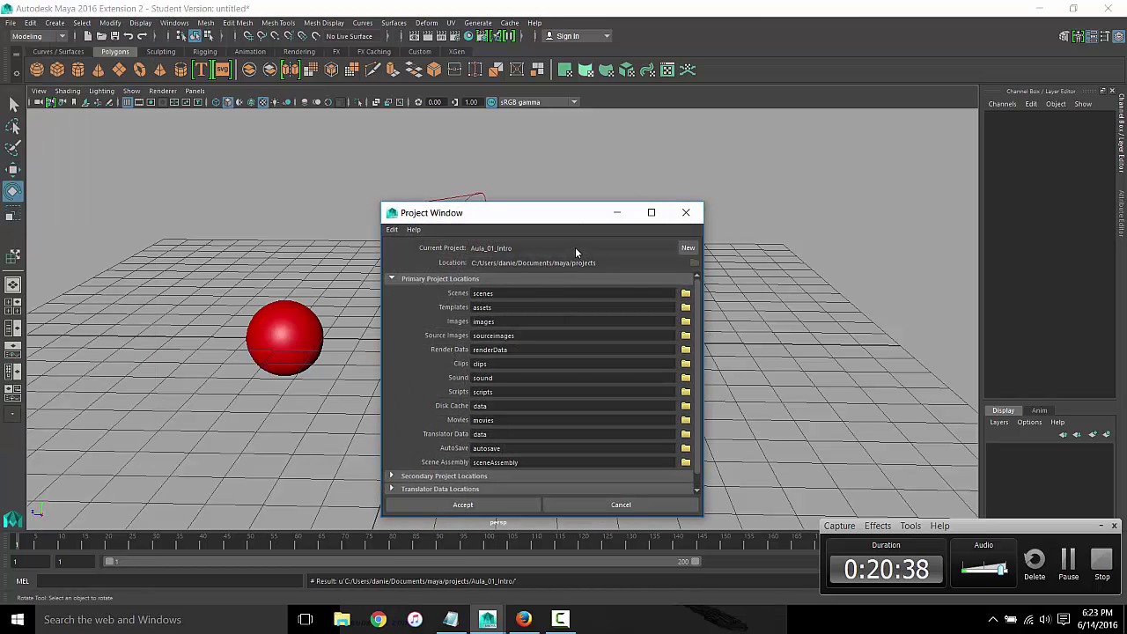
left_click(691, 246)
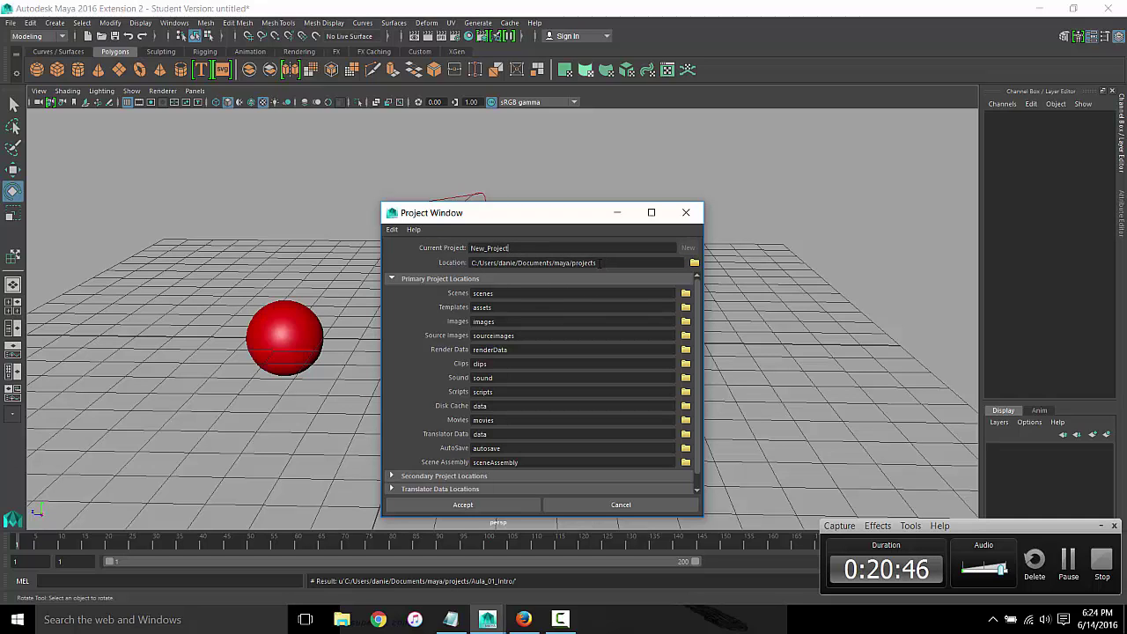
left_click(621, 505)
left_click(10, 23)
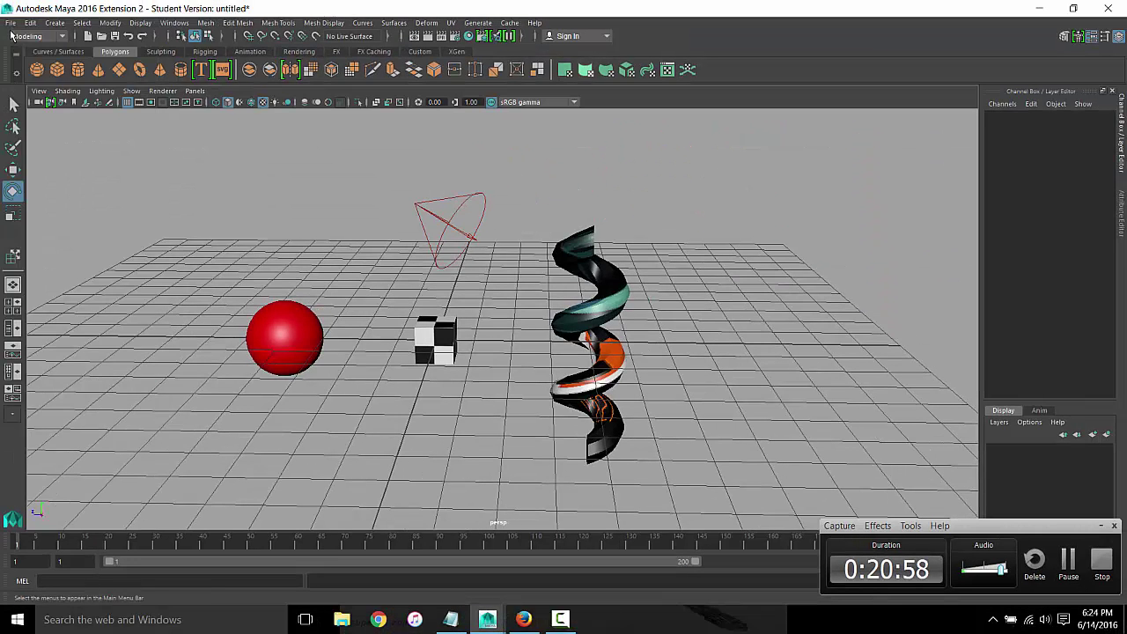
Set the Aula_01_Intro folder from maya projects as the current project
left_click(81, 381)
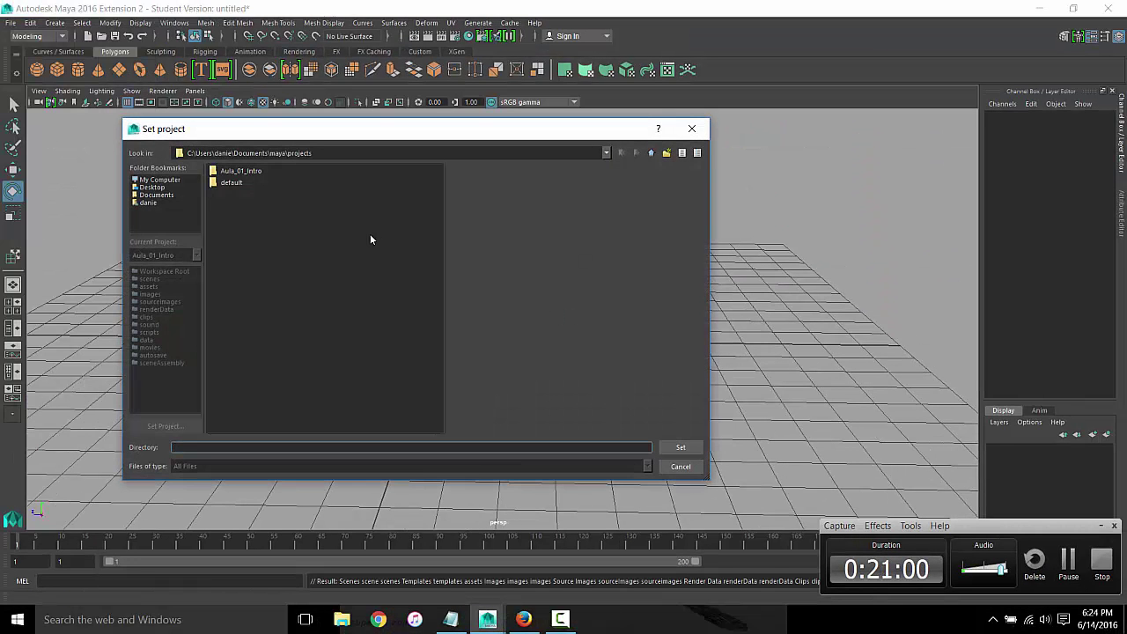
left_click(233, 183)
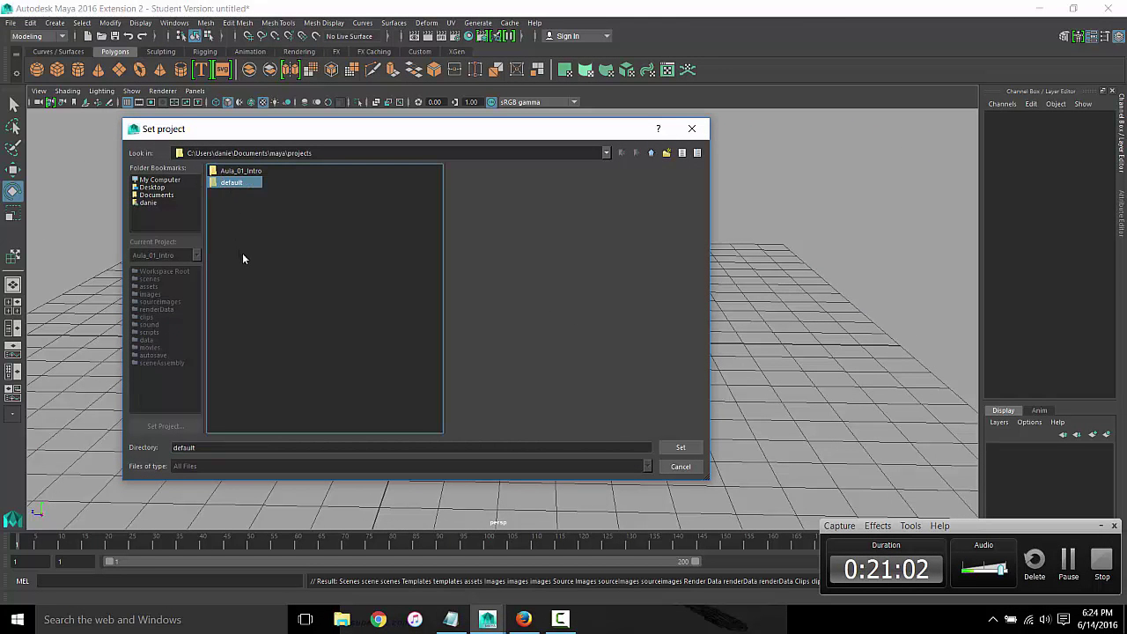
left_click(257, 173)
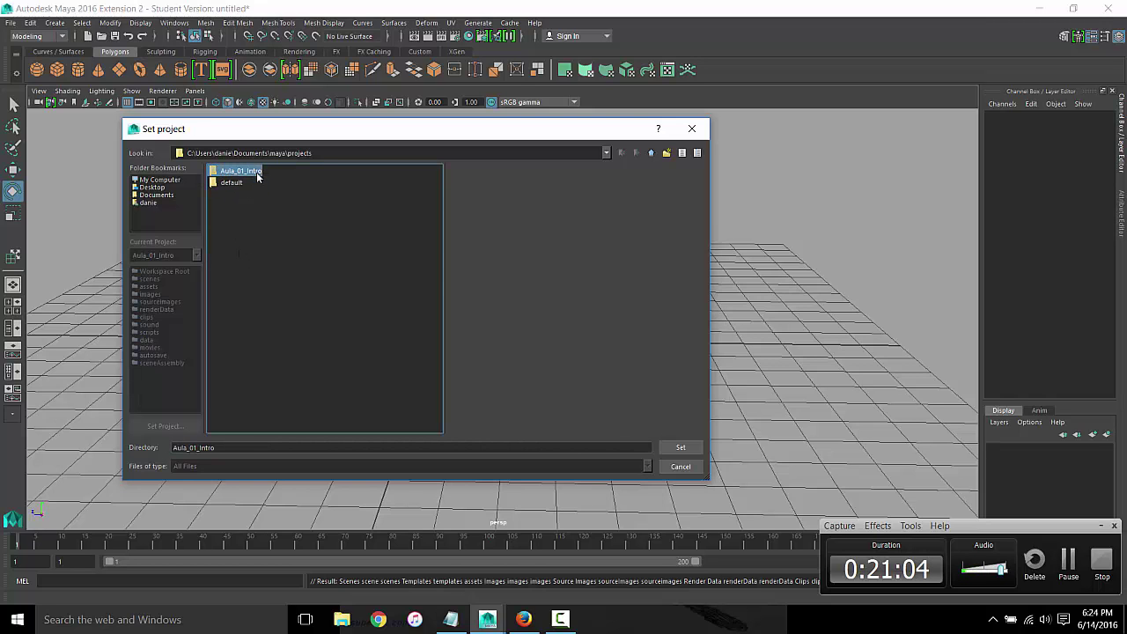
left_click(678, 447)
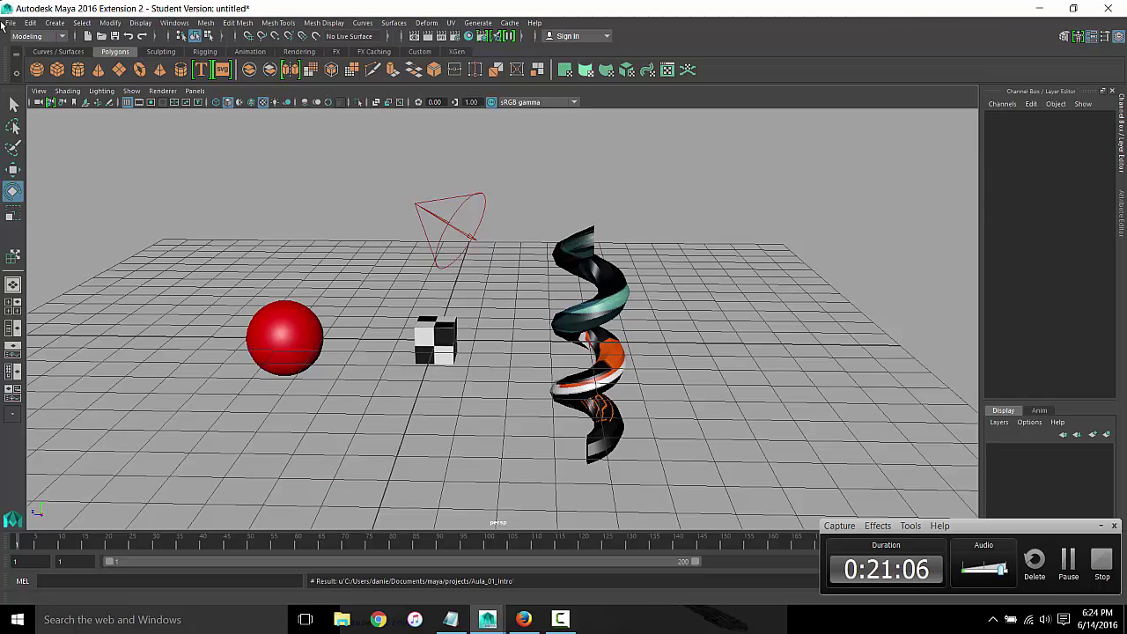
left_click(8, 23)
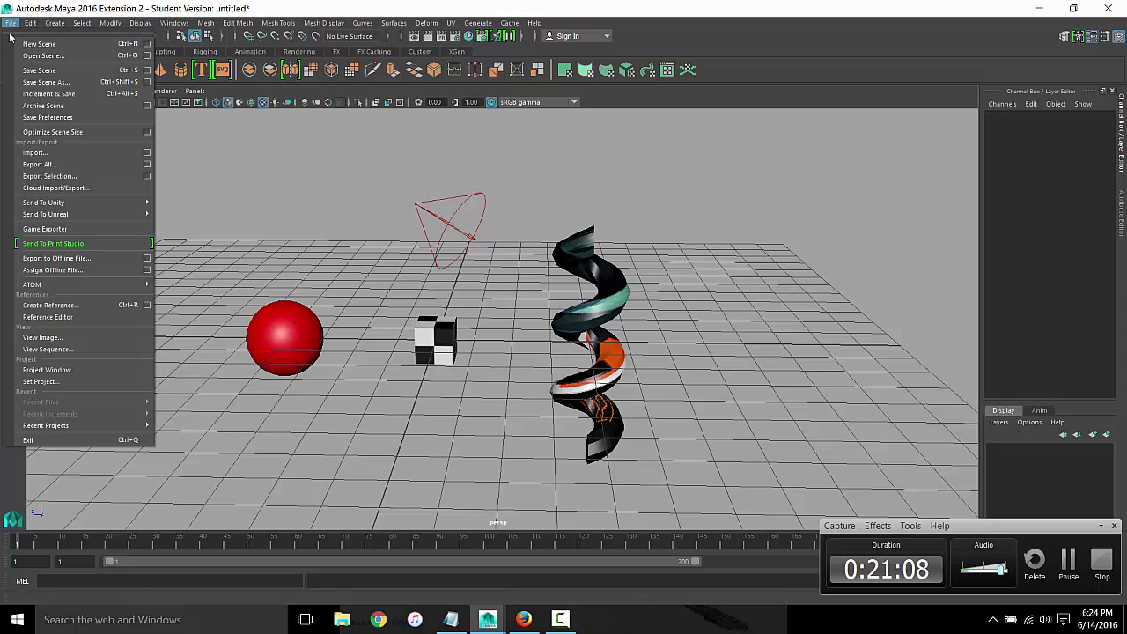
Start Save Scene As and set the file type to Maya ASCII
left_click(42, 77)
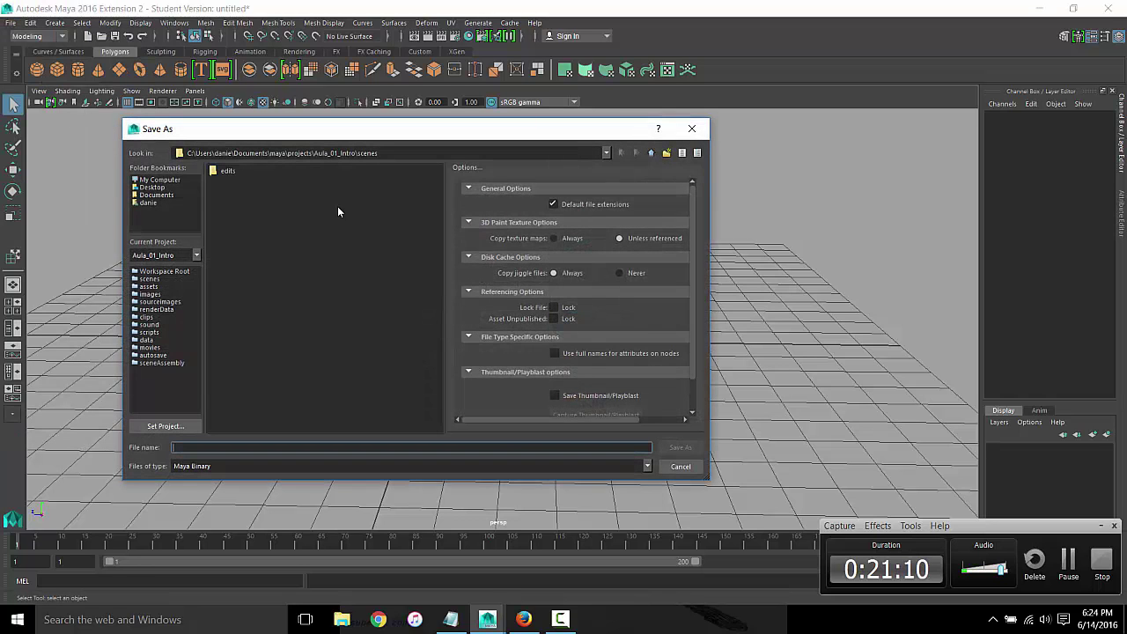
left_click(318, 467)
left_click(311, 476)
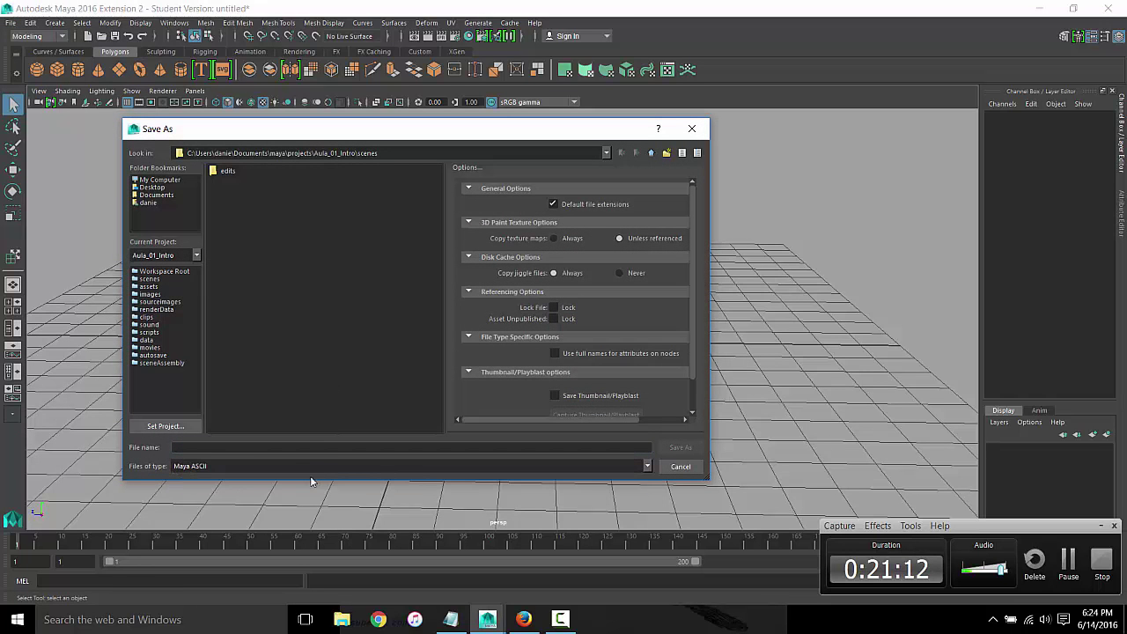
left_click(310, 448)
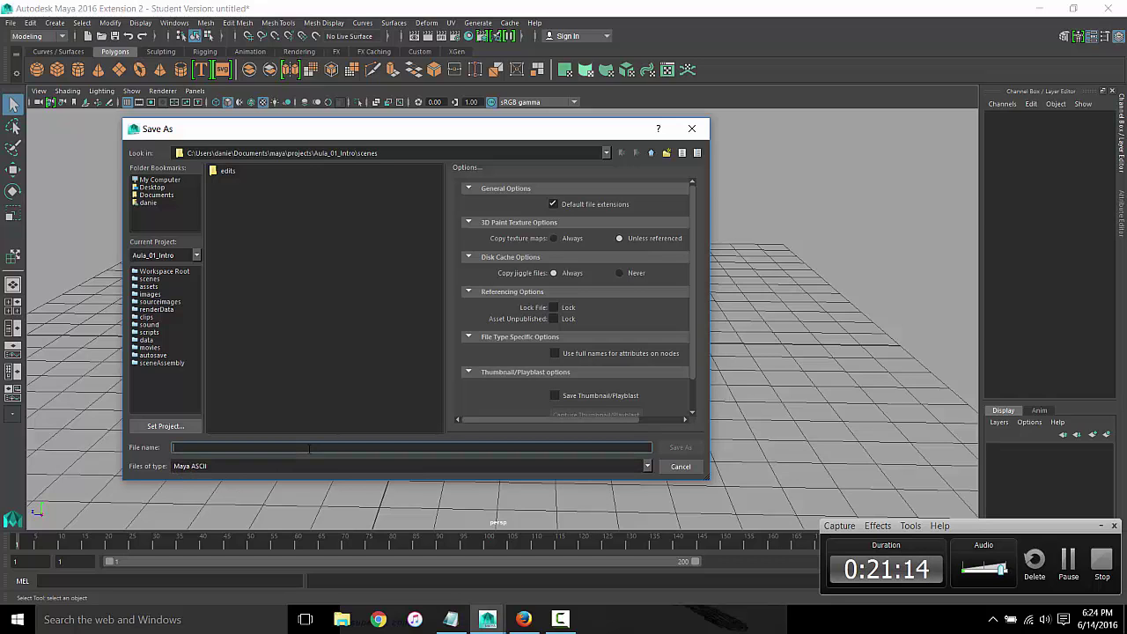
left_click(308, 466)
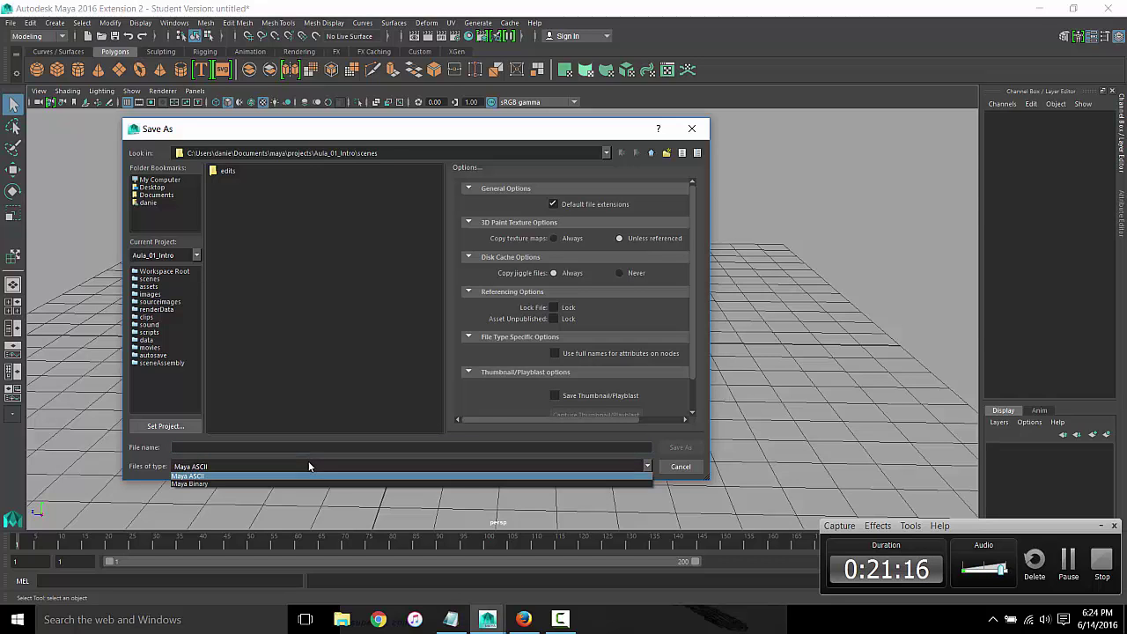
left_click(281, 482)
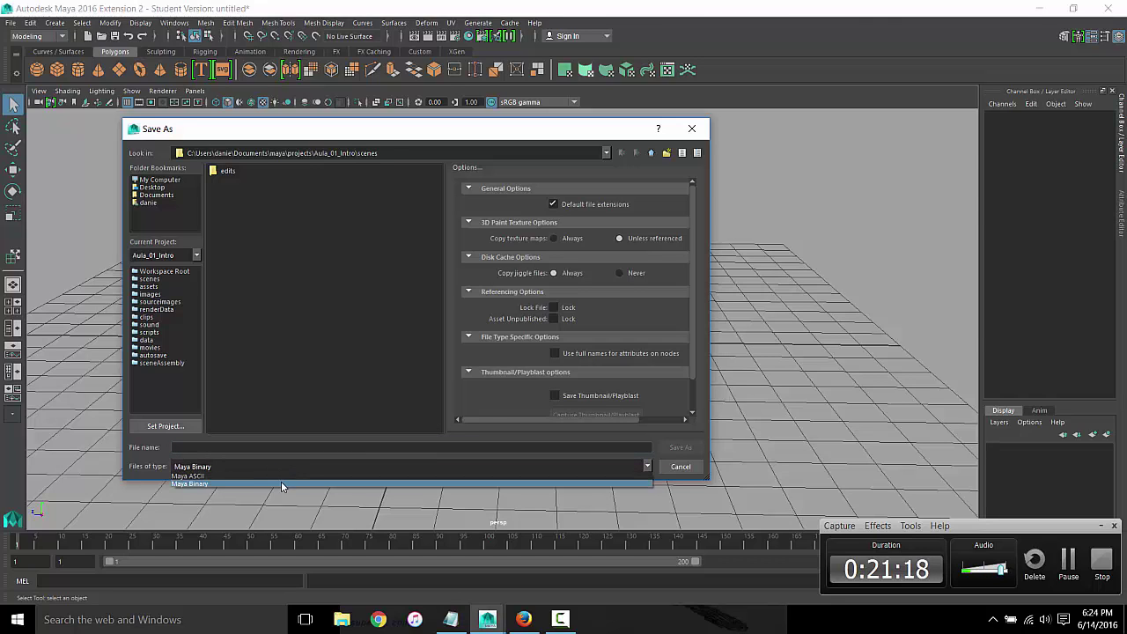
left_click(275, 468)
left_click(273, 476)
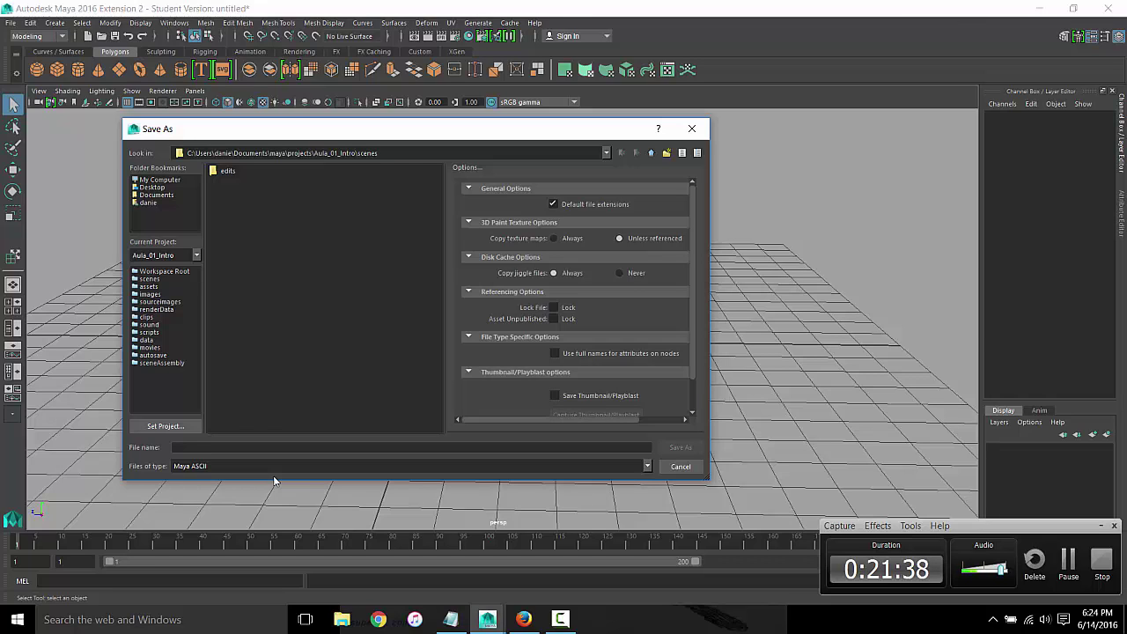
left_click(256, 461)
left_click(257, 481)
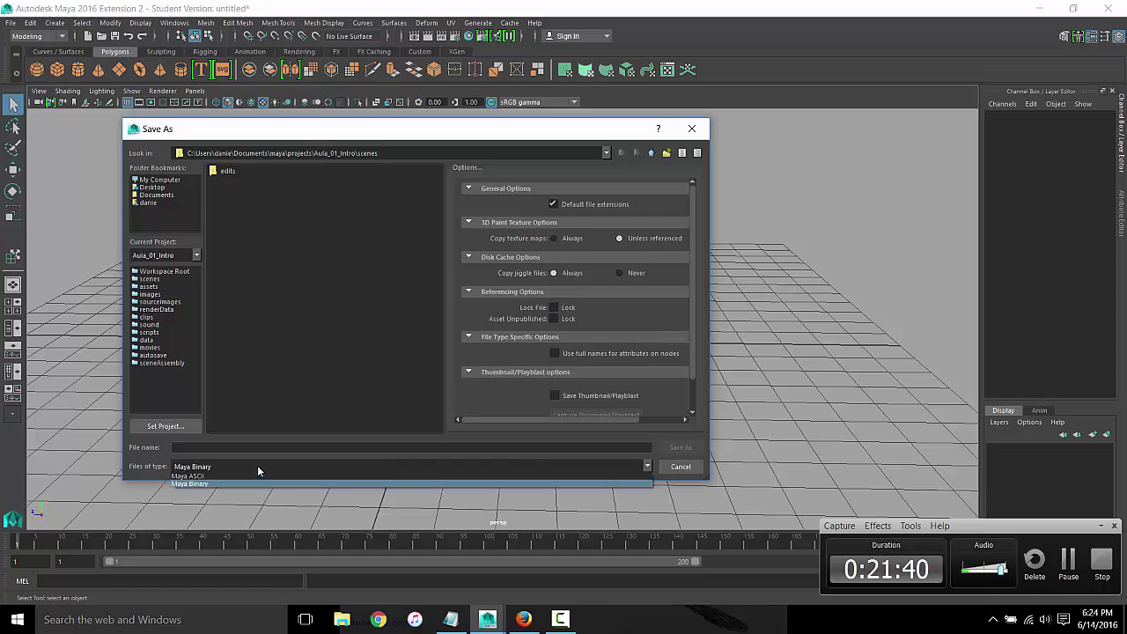
left_click(254, 466)
left_click(255, 478)
left_click(273, 447)
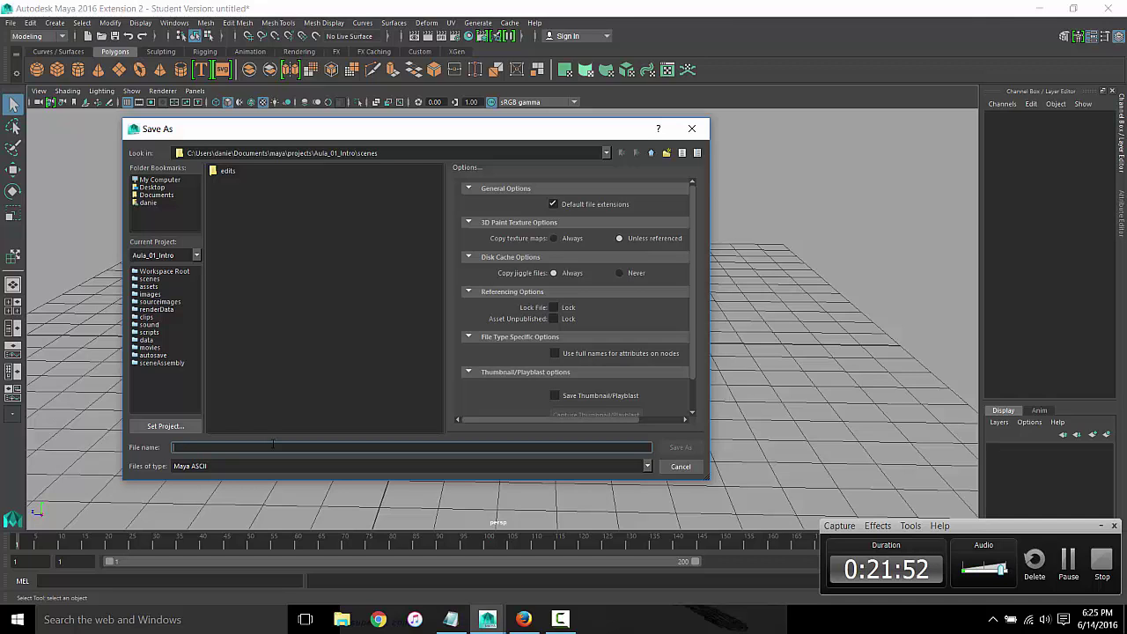
Name the file Aula_001 and save it, continuing past the student version warning
type("Au")
key("BackSpace")
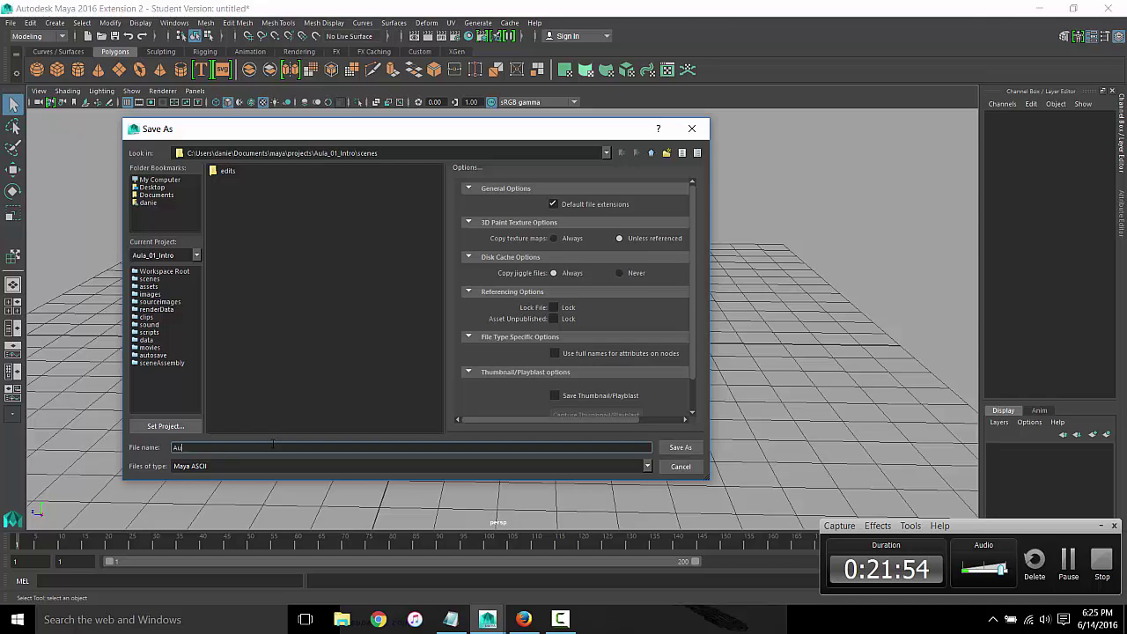
type("la_")
type("001")
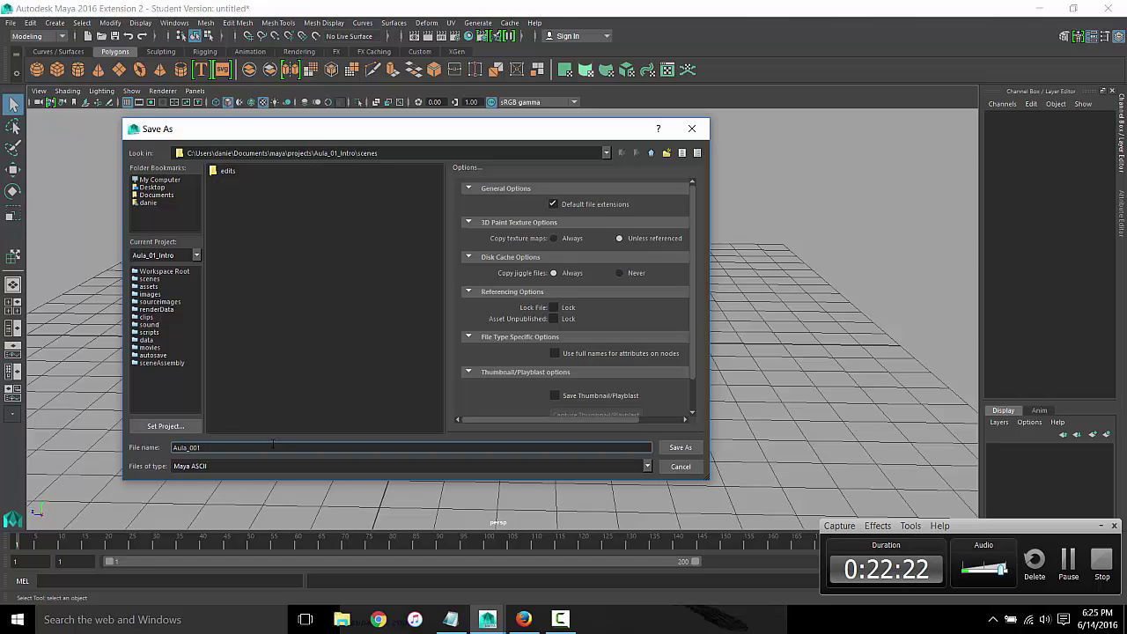
left_click(674, 447)
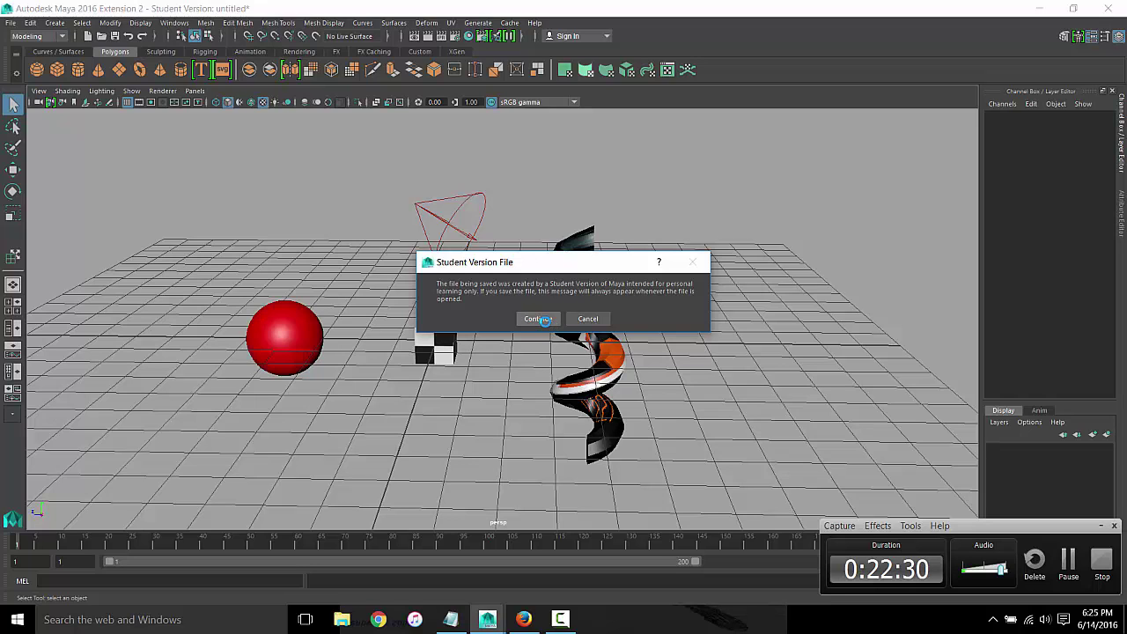
left_click(539, 319)
Select the red sphere and switch it to face editing mode
key("e")
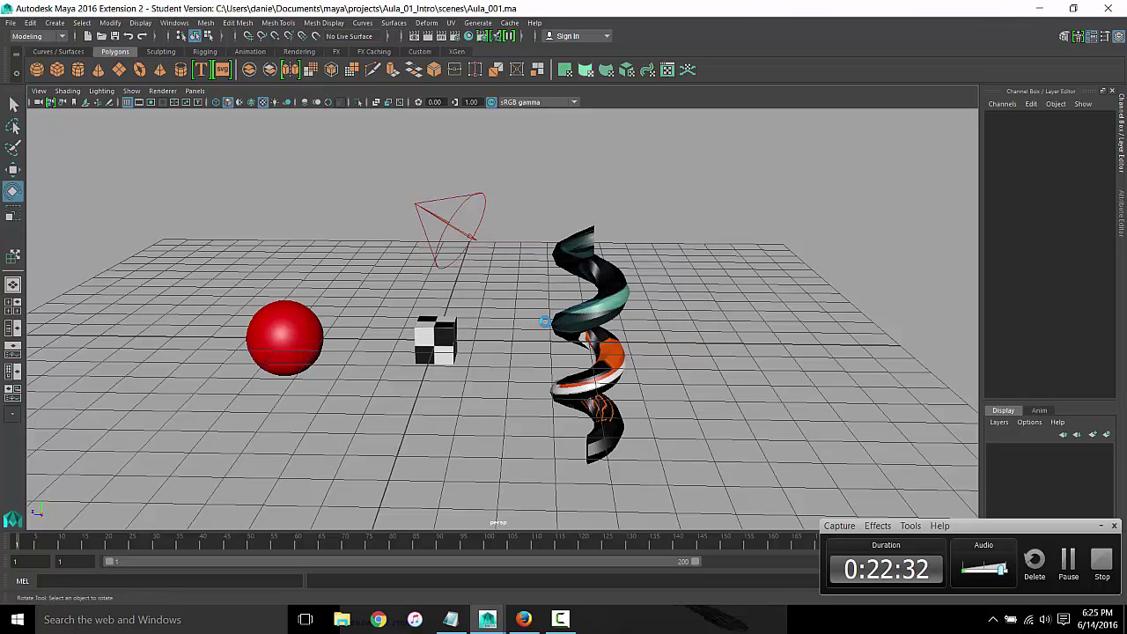
left_click_drag(473, 319, 443, 355, "alt")
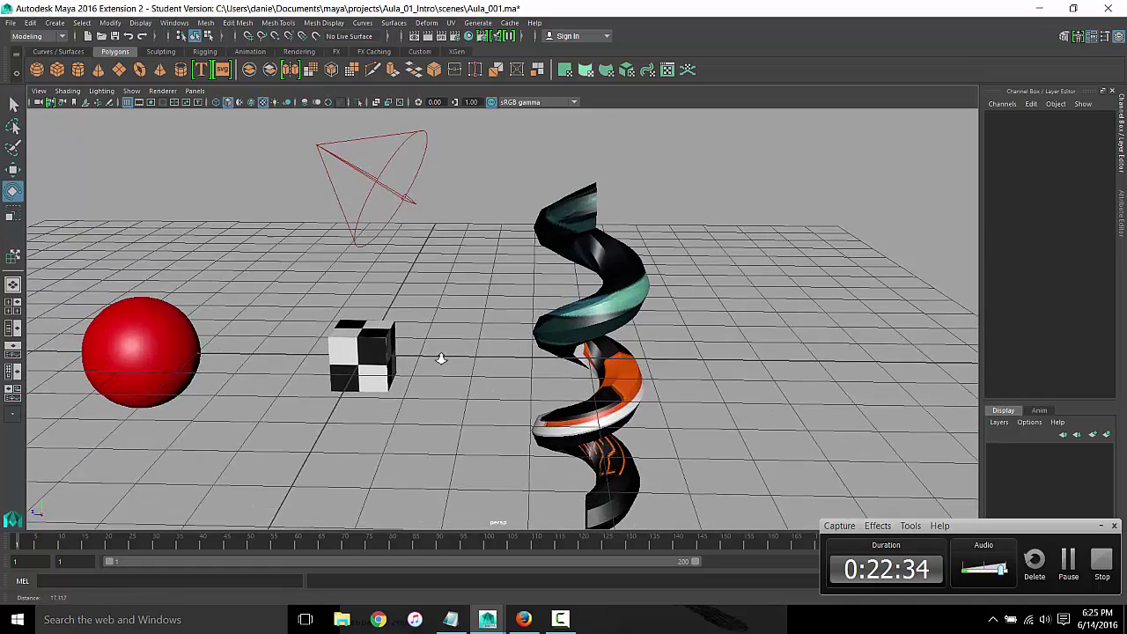
middle_click_drag(443, 355, 507, 349, "alt")
left_click_drag(506, 349, 402, 341, "alt")
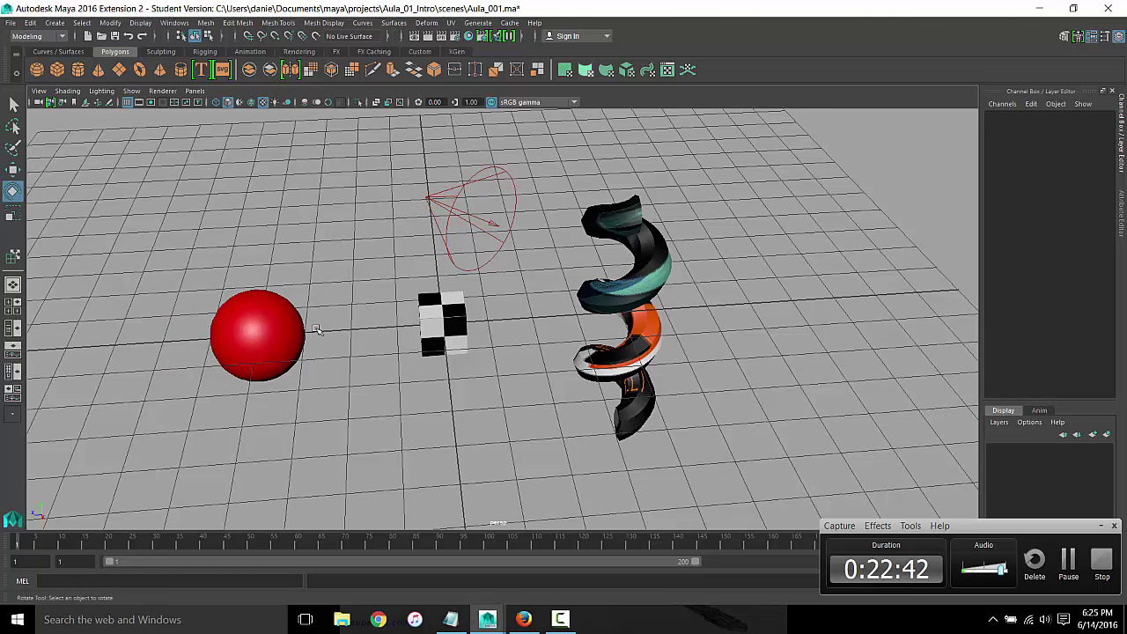
mouse_move(353, 323)
left_mouse_down("alt")
mouse_move(317, 335)
mouse_move(378, 343)
left_mouse_up("alt")
left_click(257, 344)
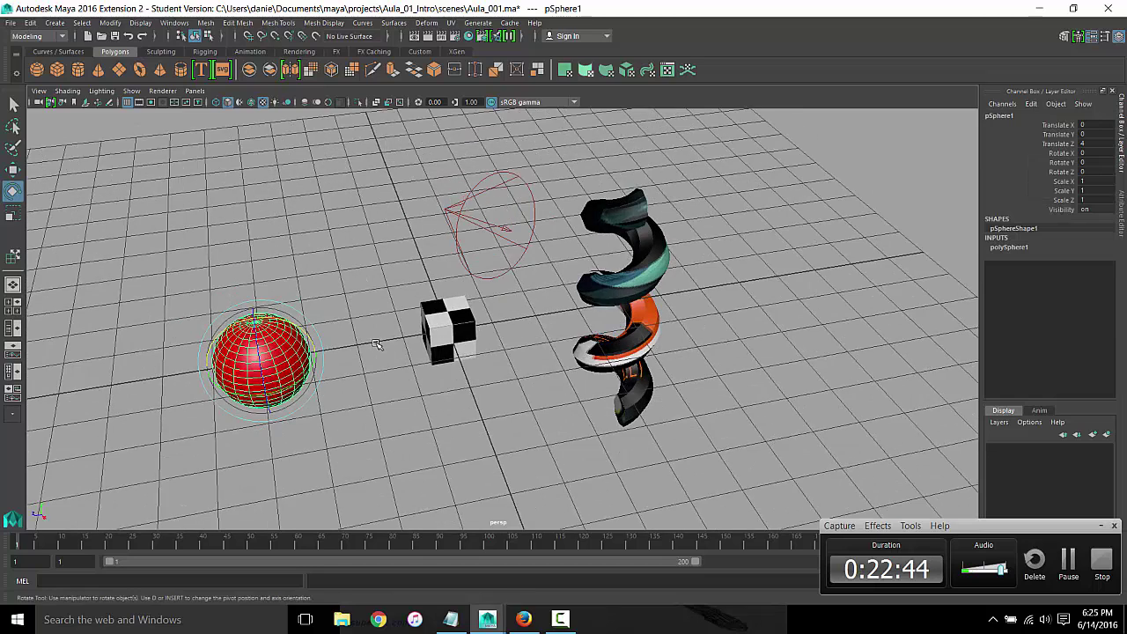
mouse_move(378, 343)
middle_mouse_down("alt")
mouse_move(488, 346)
mouse_move(489, 278)
middle_mouse_up("alt")
right_click(398, 283)
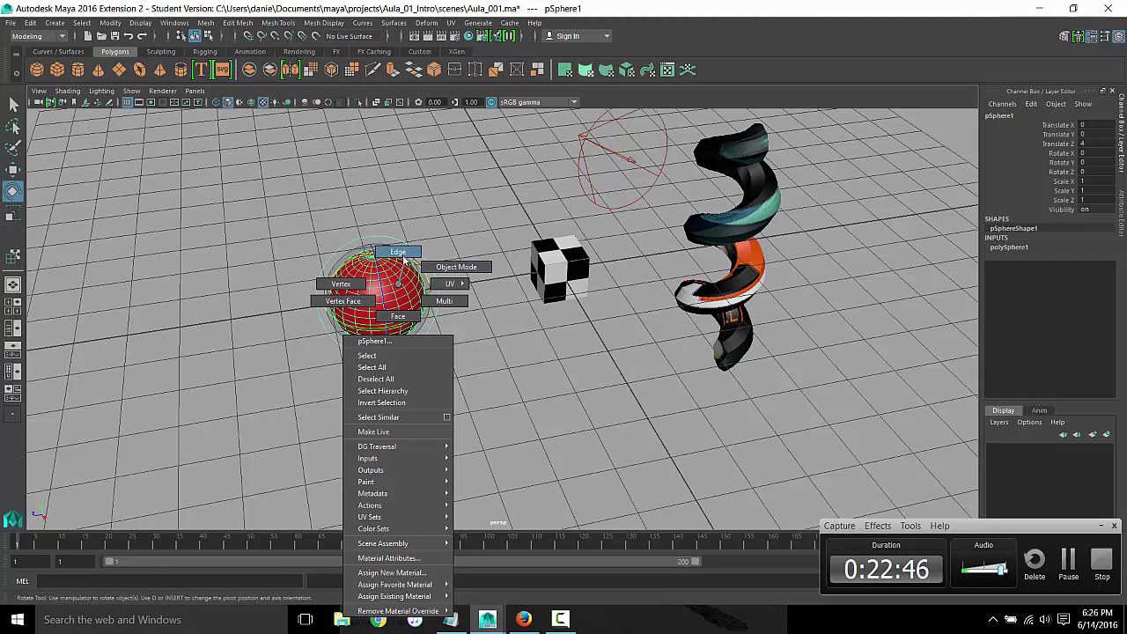
left_click(403, 324)
Select a group of sphere faces and move them outward to stretch it into a slab
mouse_move(431, 265)
right_mouse_down()
mouse_move(398, 316)
mouse_move(403, 300)
right_mouse_up()
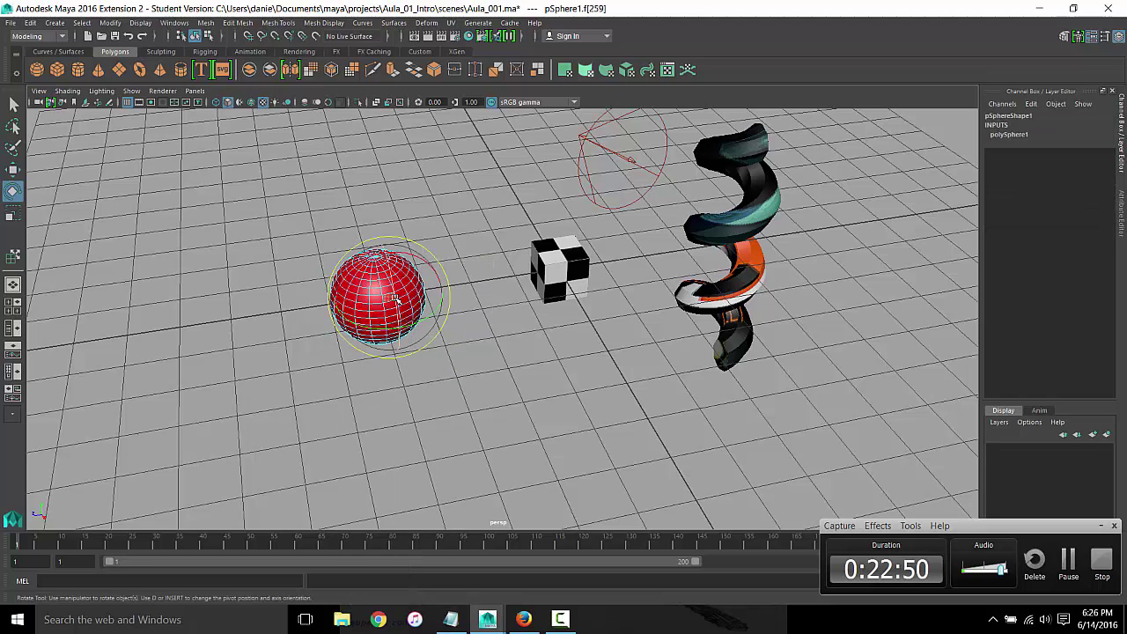
left_click(486, 373)
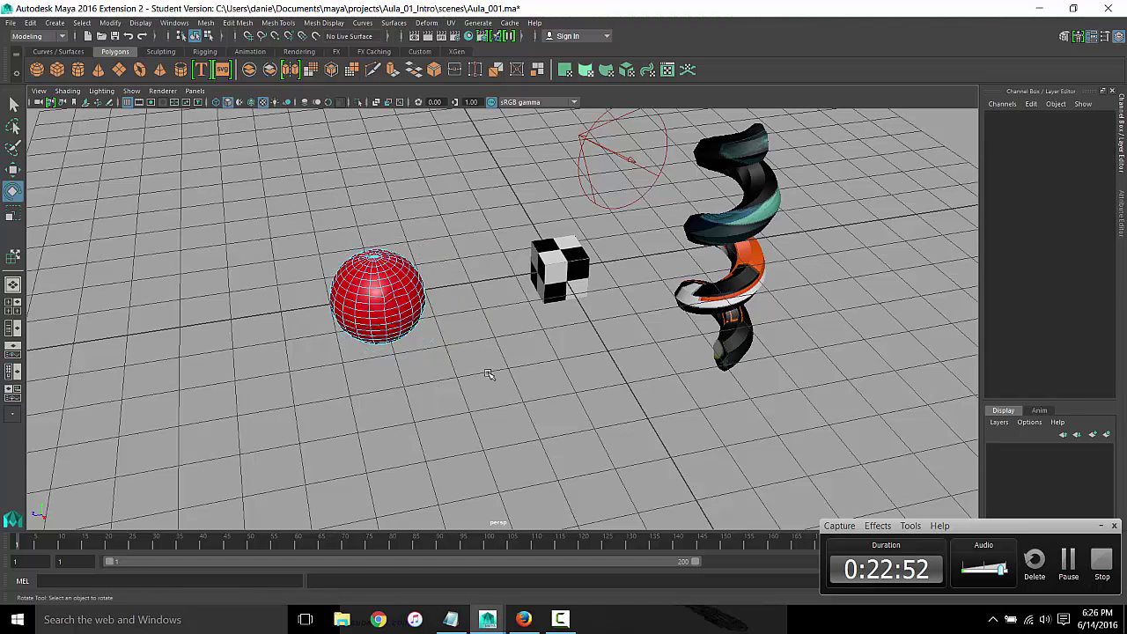
mouse_move(486, 372)
left_mouse_down()
mouse_move(431, 330)
mouse_move(484, 342)
left_mouse_up()
key("w")
left_click(388, 273)
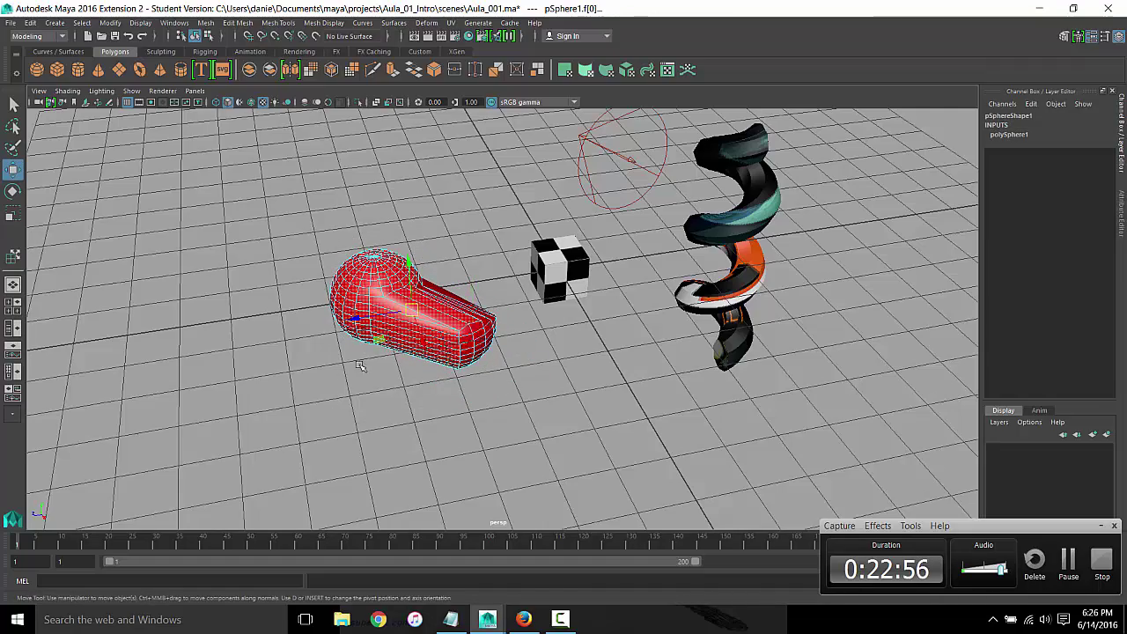
left_click_drag(418, 273, 264, 291, "shift")
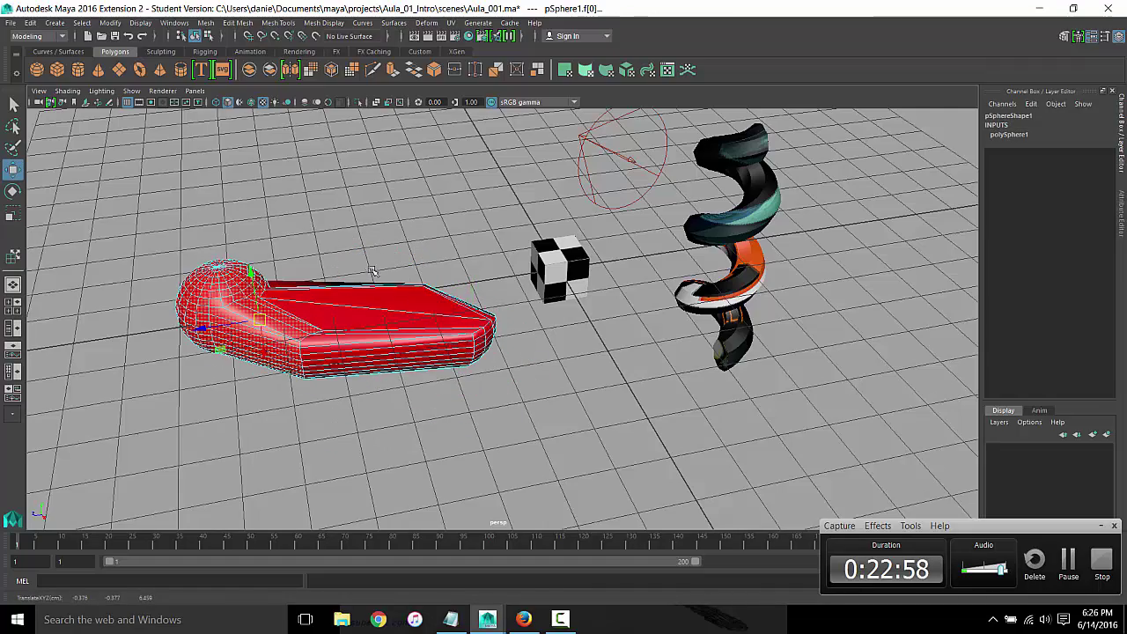
mouse_move(388, 275)
left_mouse_down("alt")
mouse_move(474, 236)
mouse_move(330, 255)
left_mouse_up("alt")
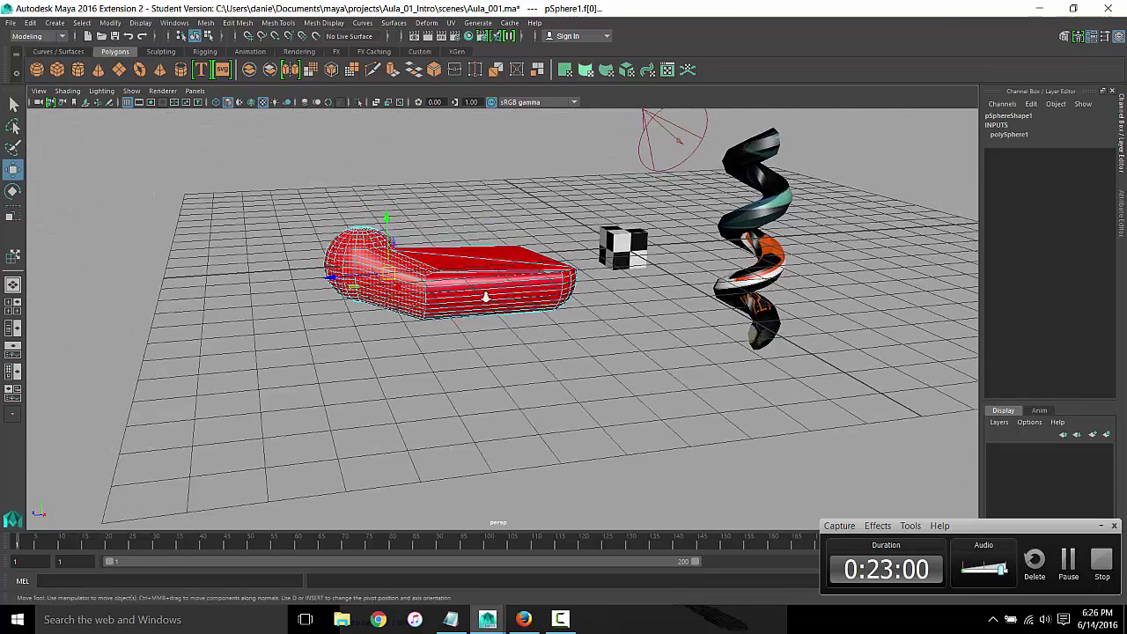
left_click(329, 255)
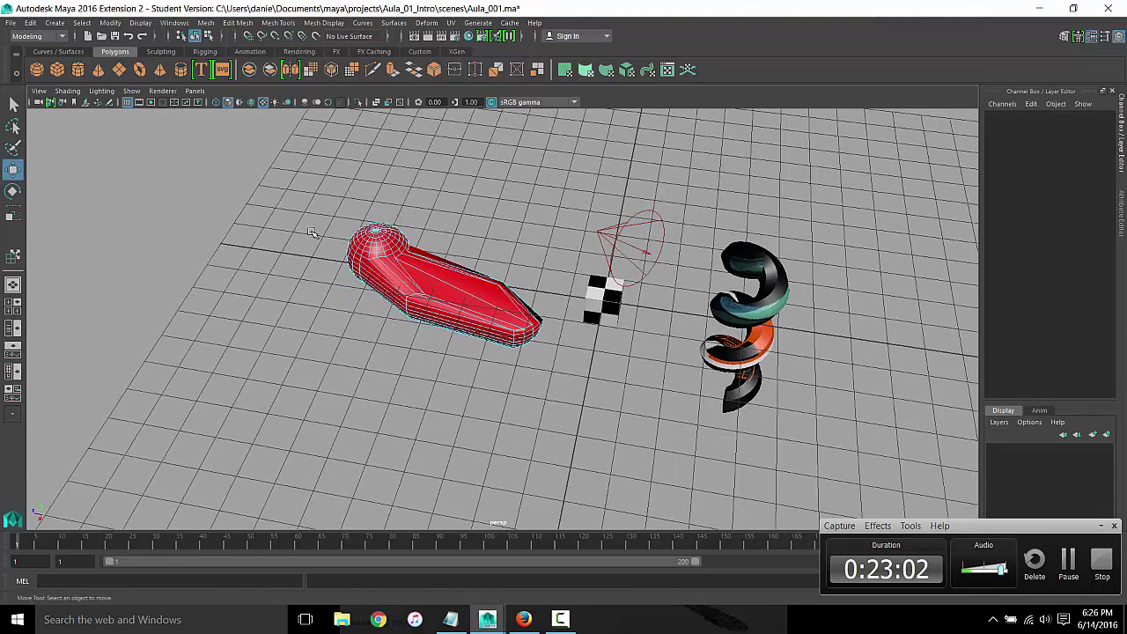
left_click(11, 22)
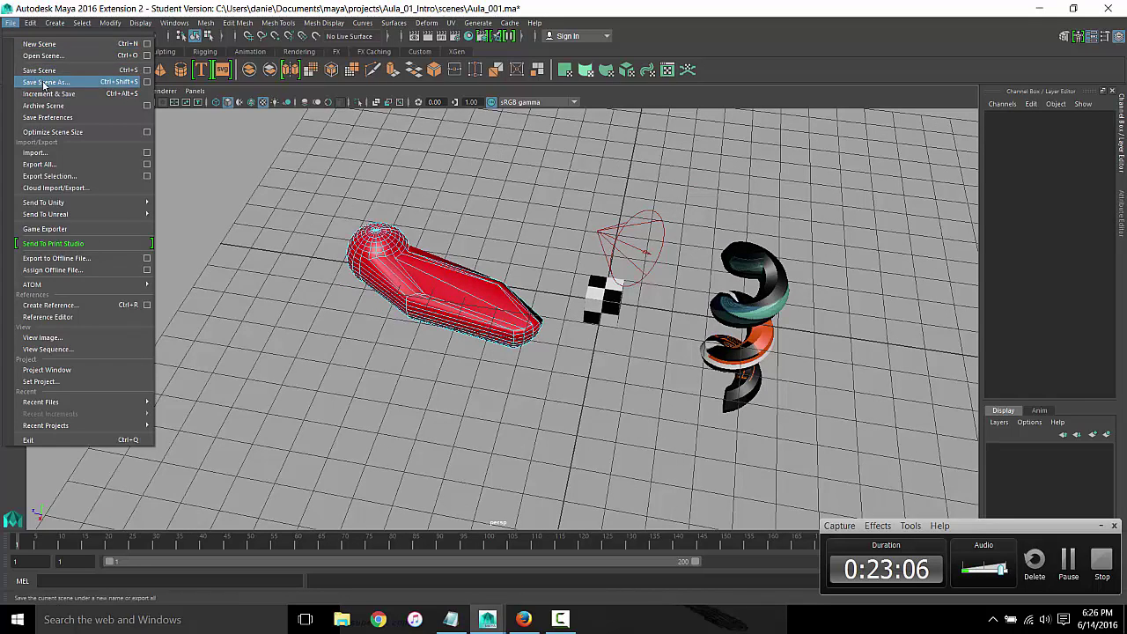
Save the scene as Aula_002.ma, dismissing the student version notice
left_click(44, 81)
left_click(201, 447)
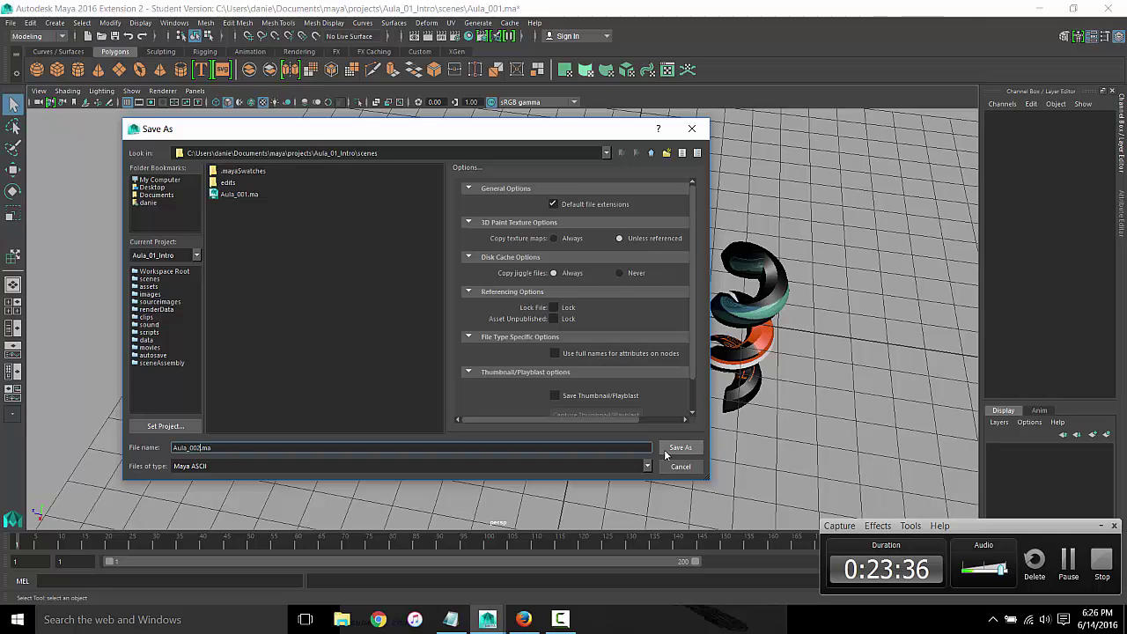
left_click(664, 449)
left_click(551, 322)
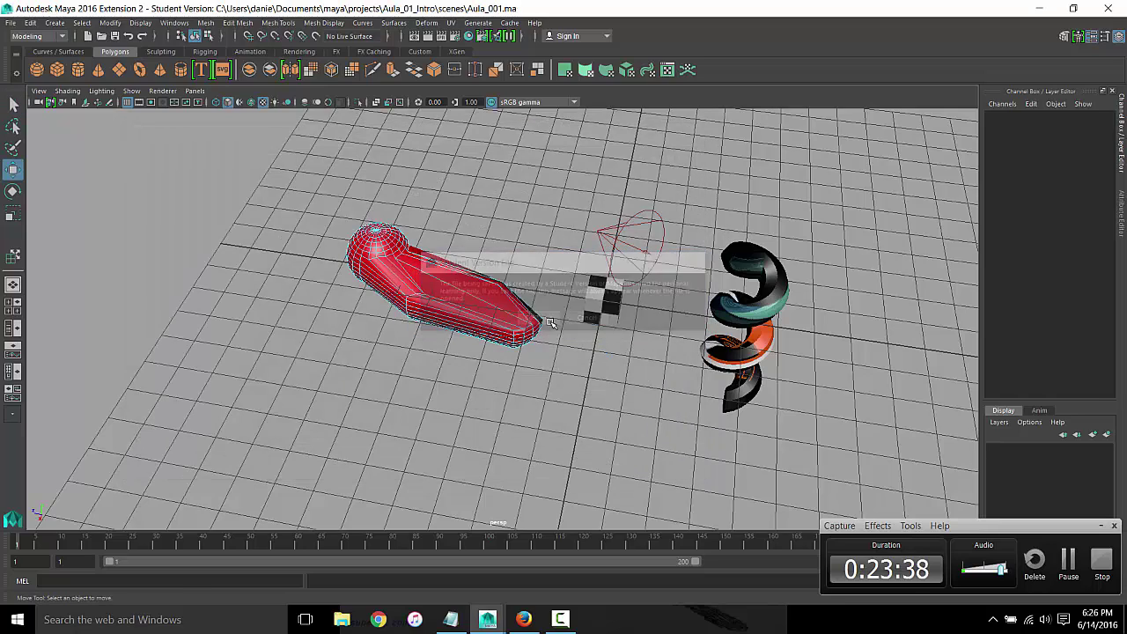
Orbit the view and select the reshaped sphere as a whole object
left_click_drag(447, 384, 455, 272, "alt")
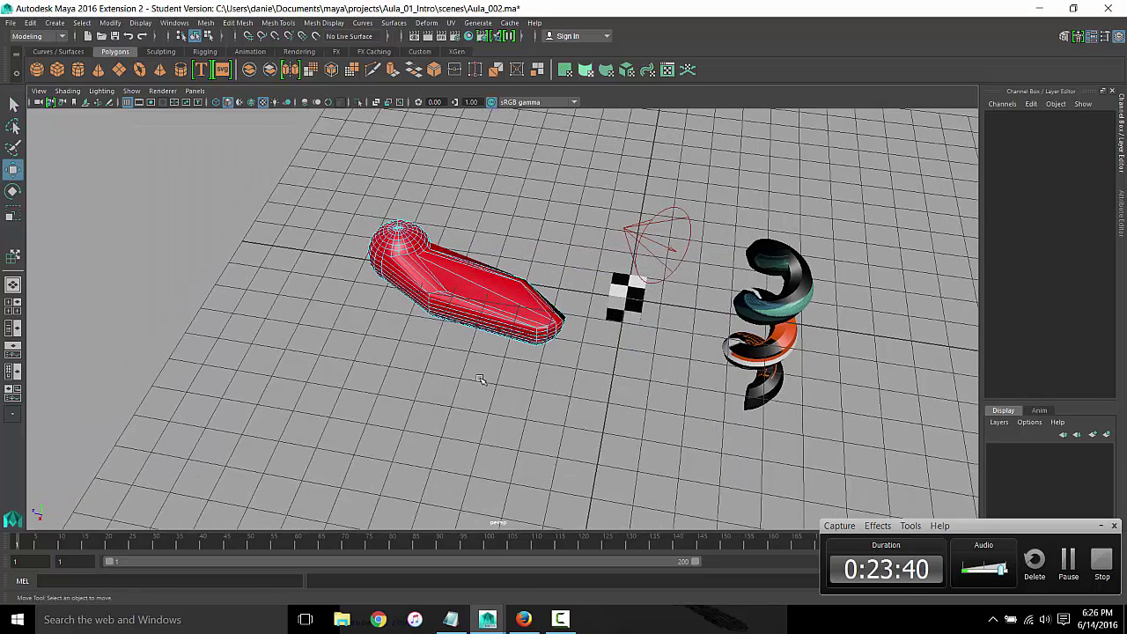
right_click_drag(455, 272, 481, 269)
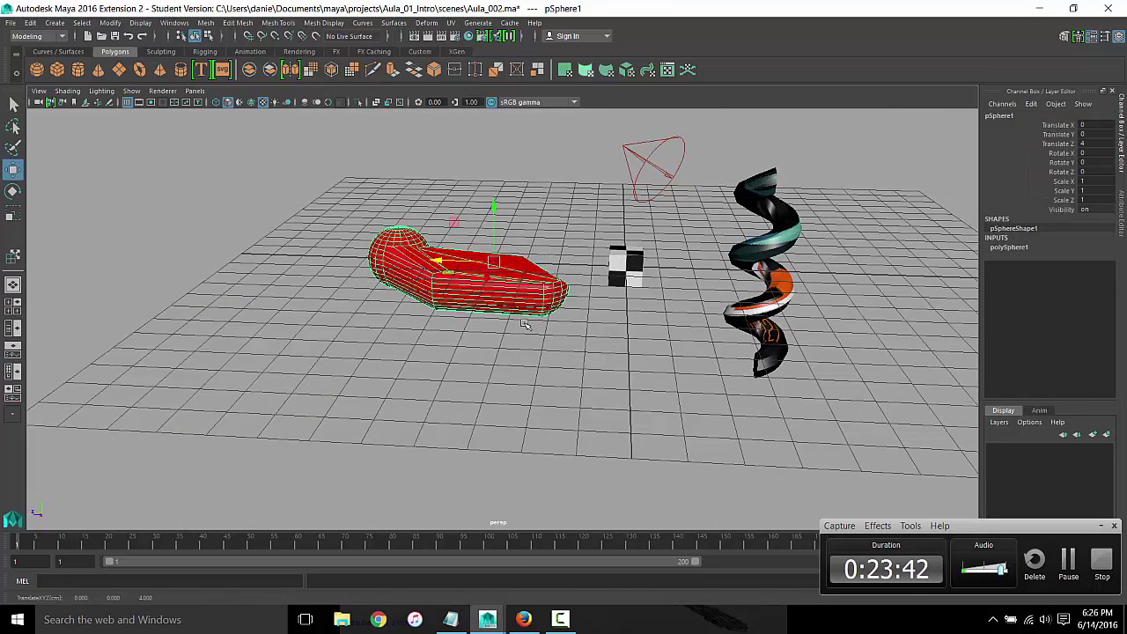
middle_click_drag(557, 331, 556, 356, "alt")
left_click_drag(557, 356, 556, 387, "alt")
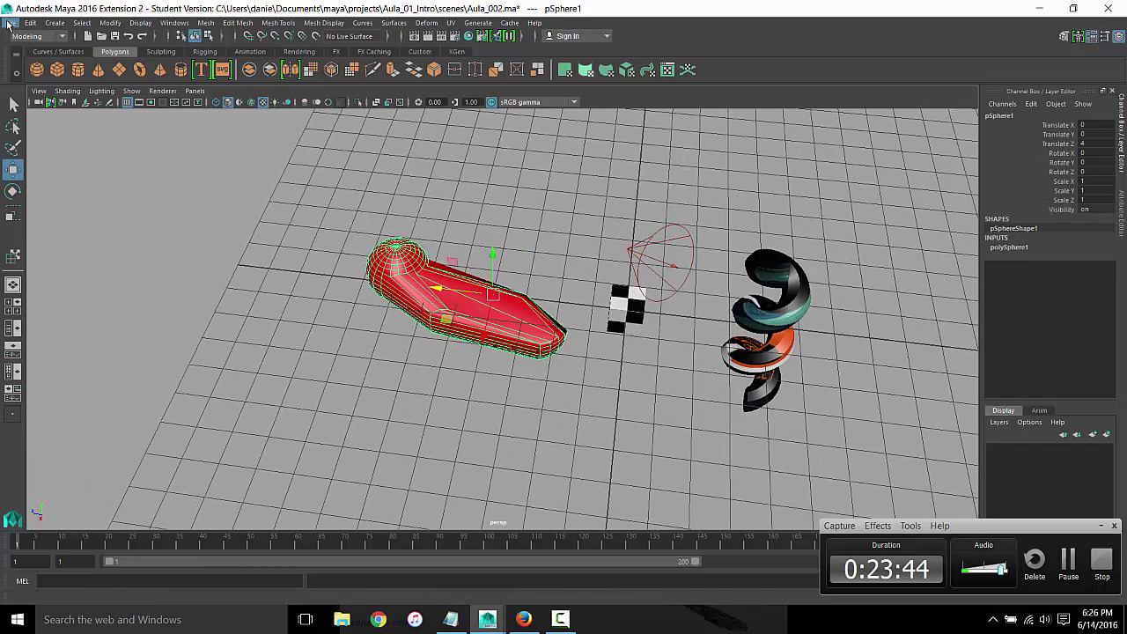
Save the current scene, continuing past the student version warning
left_click(10, 22)
left_click(31, 70)
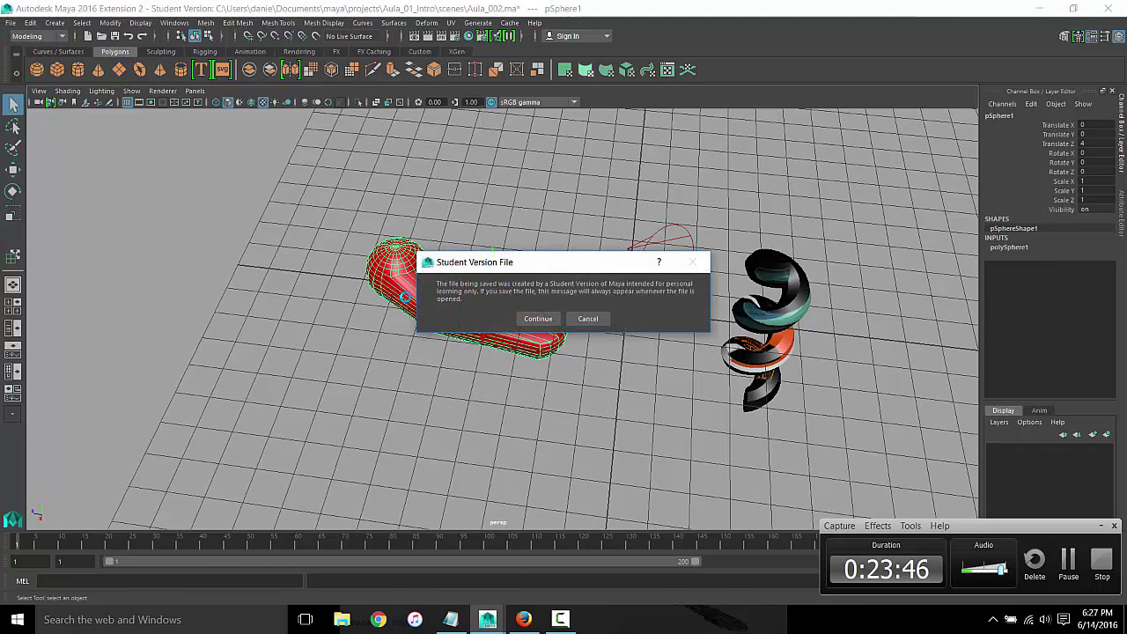
left_click(536, 318)
Save the scene as Aula_003.ma, dismissing the student version notice
left_click(11, 22)
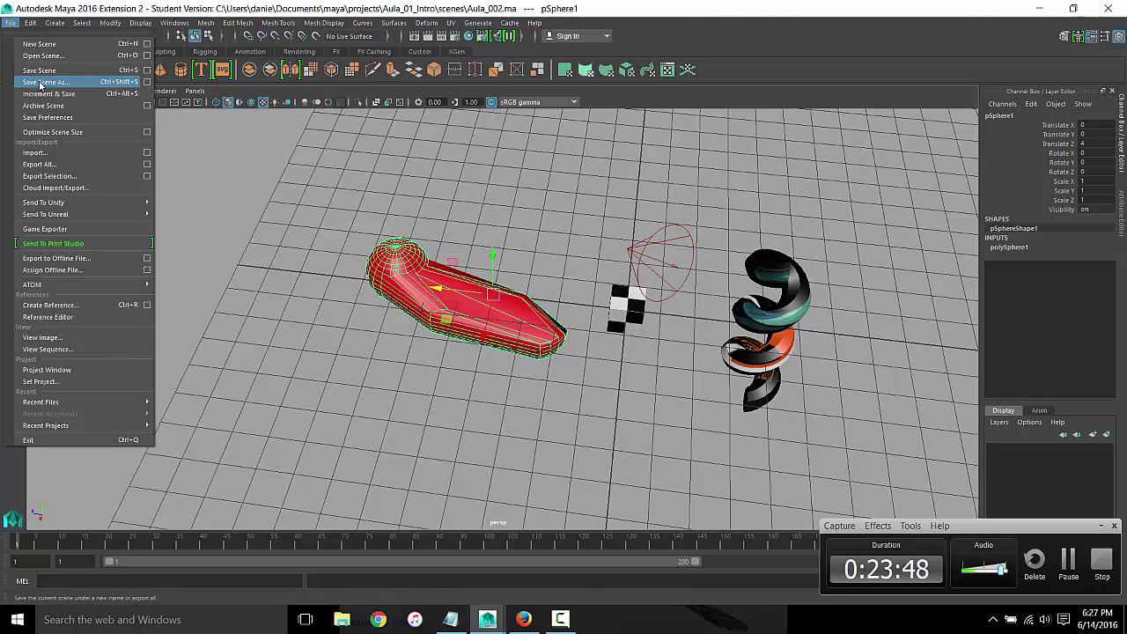
left_click(40, 86)
type("Aula_003.ma")
left_click(201, 447)
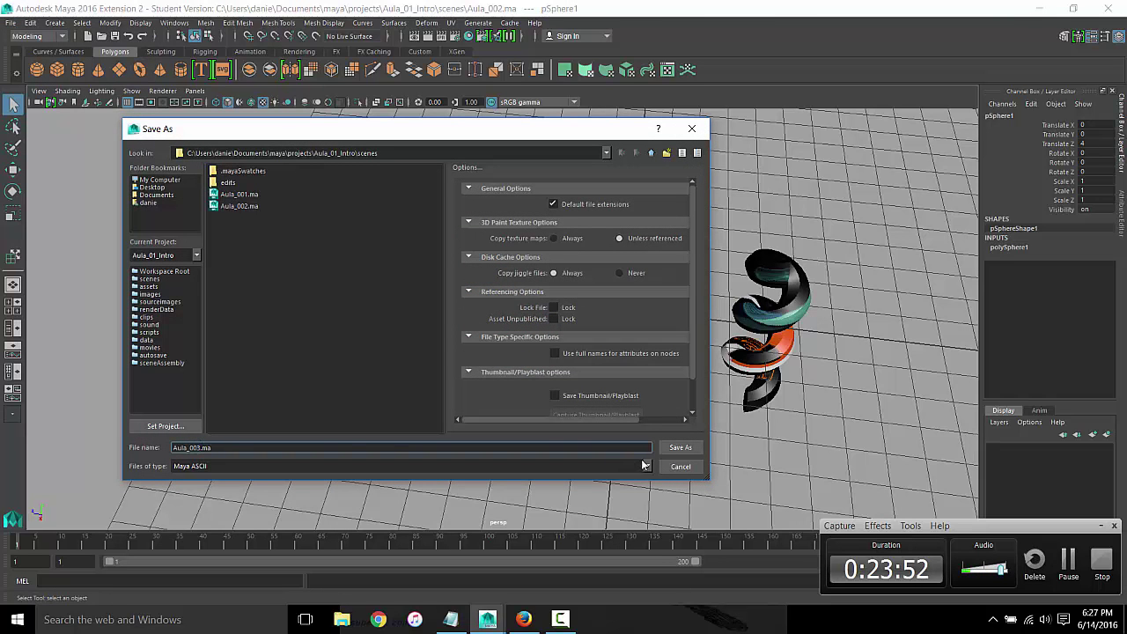
left_click(674, 448)
left_click(537, 319)
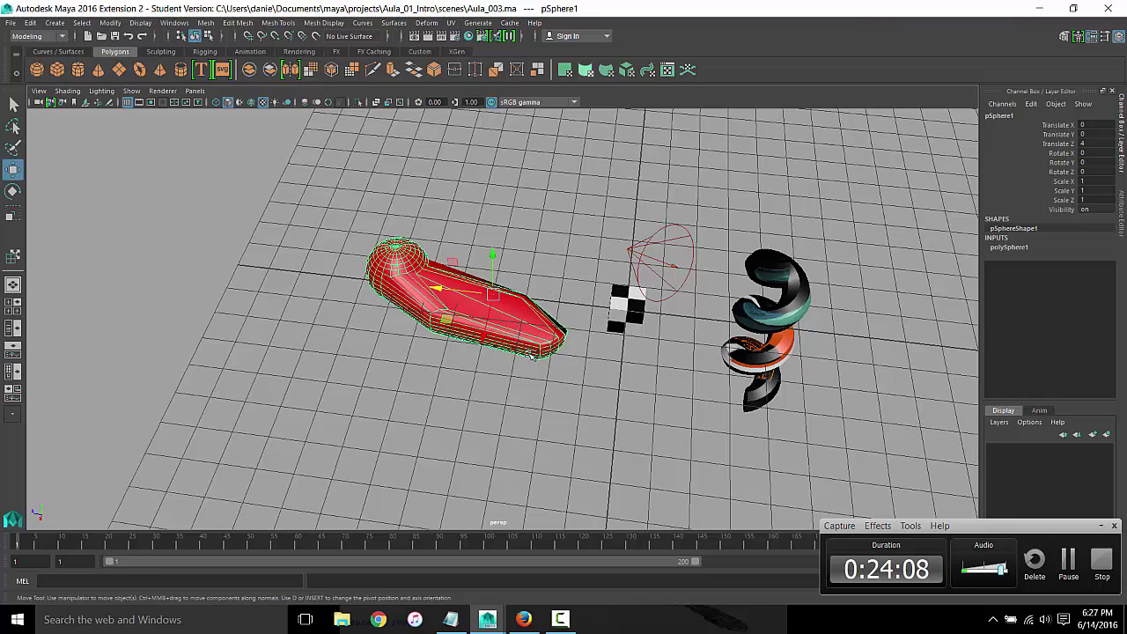
left_click(9, 22)
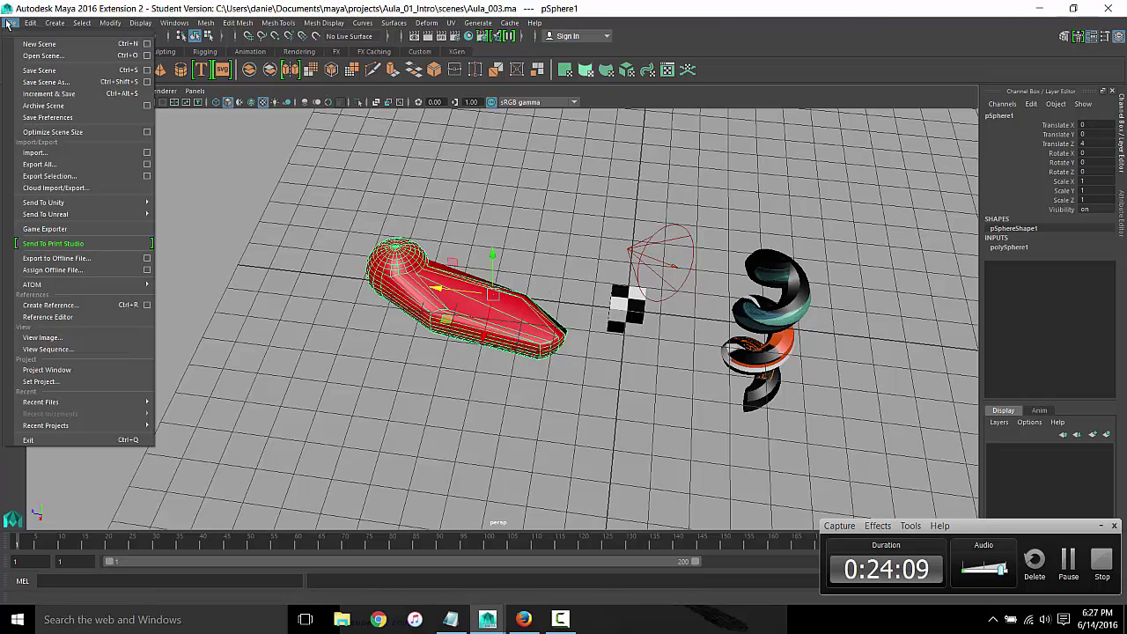
left_click(83, 383)
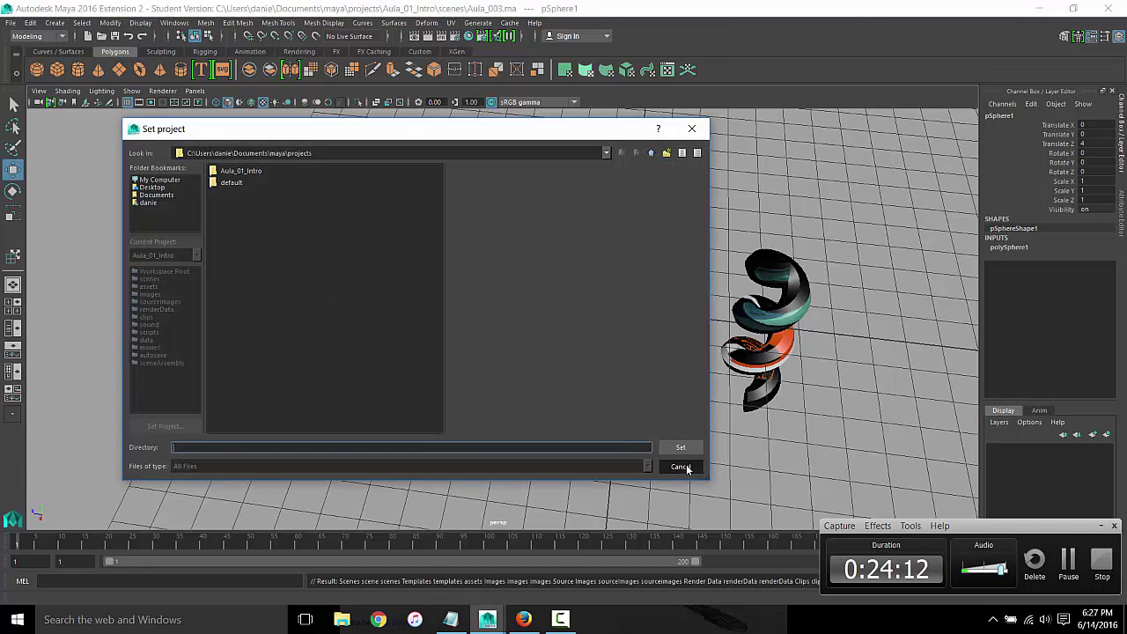
left_click(678, 467)
left_click(10, 22)
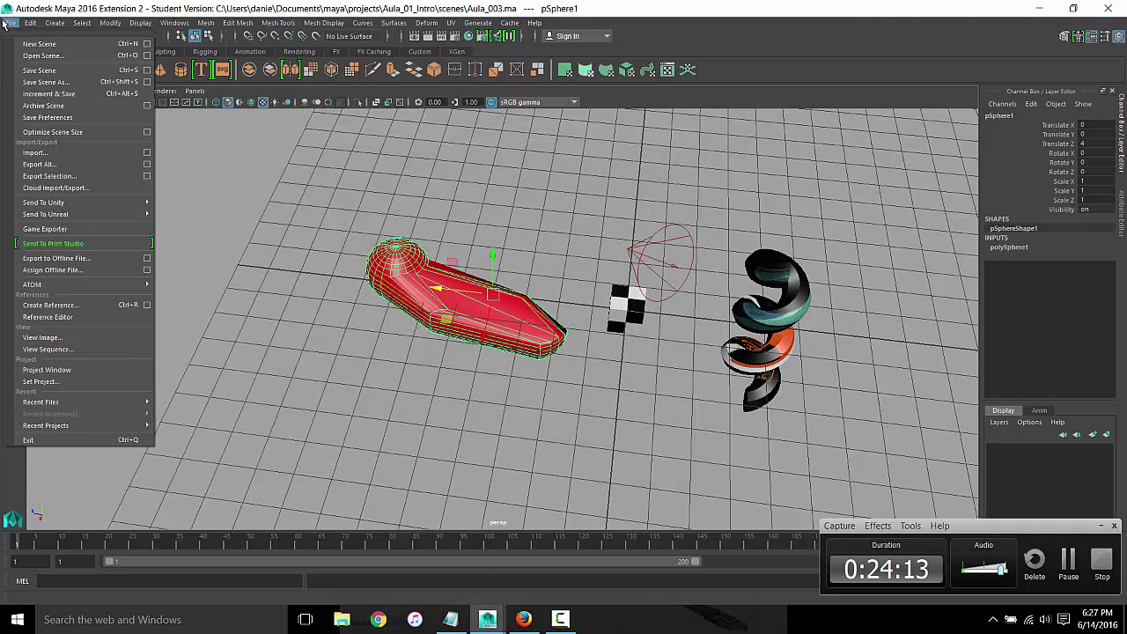
left_click(78, 370)
left_click(625, 502)
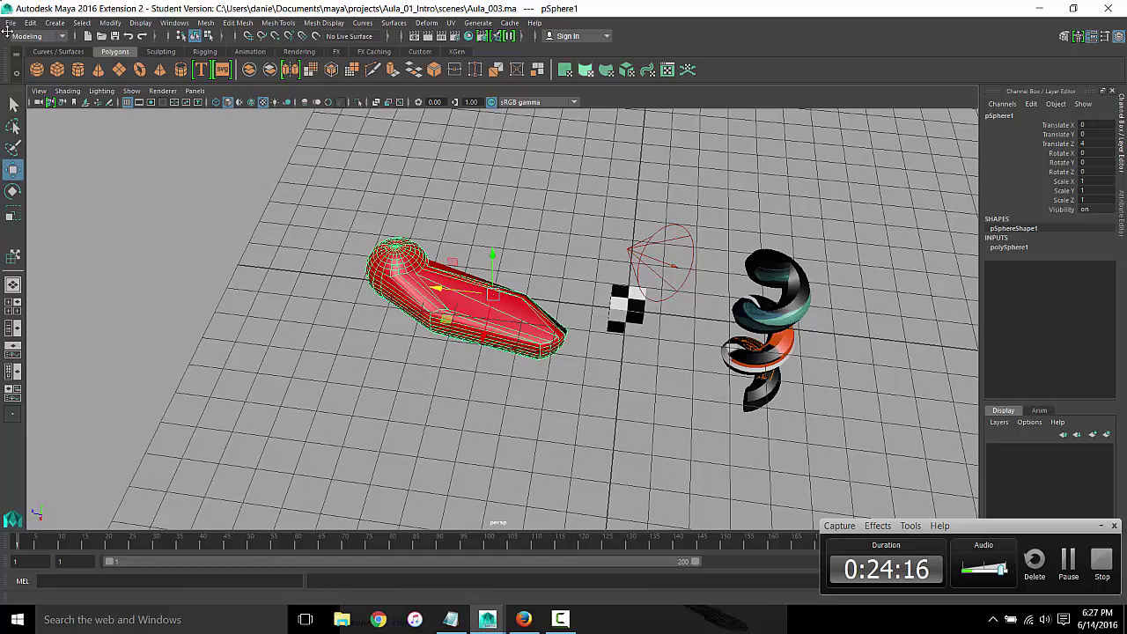
left_click(10, 22)
left_click(58, 84)
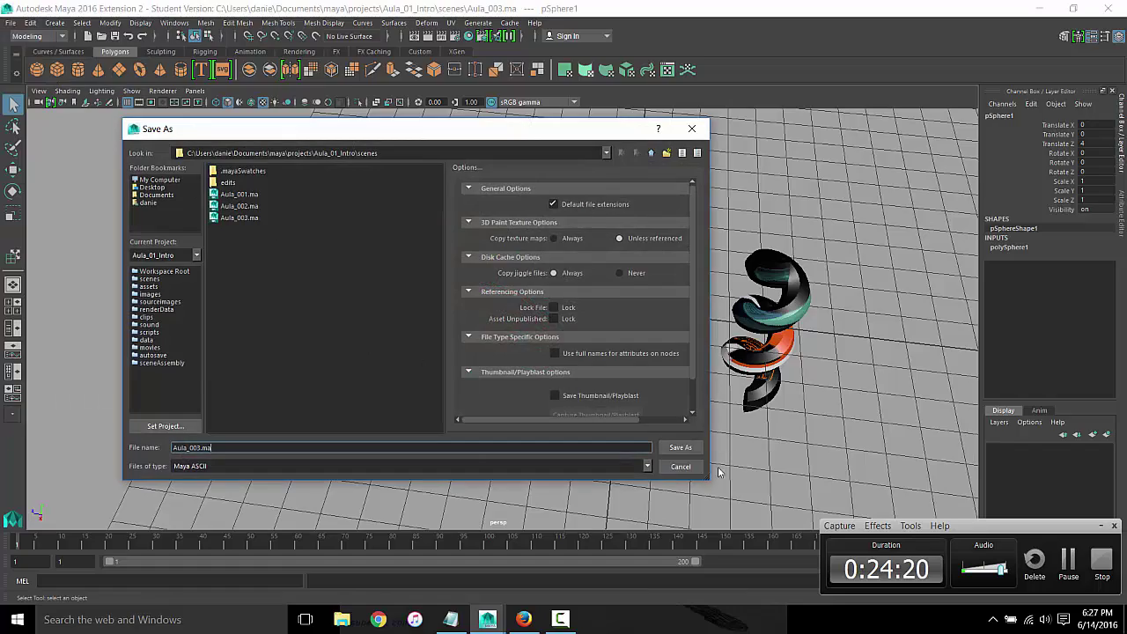
left_click(687, 467)
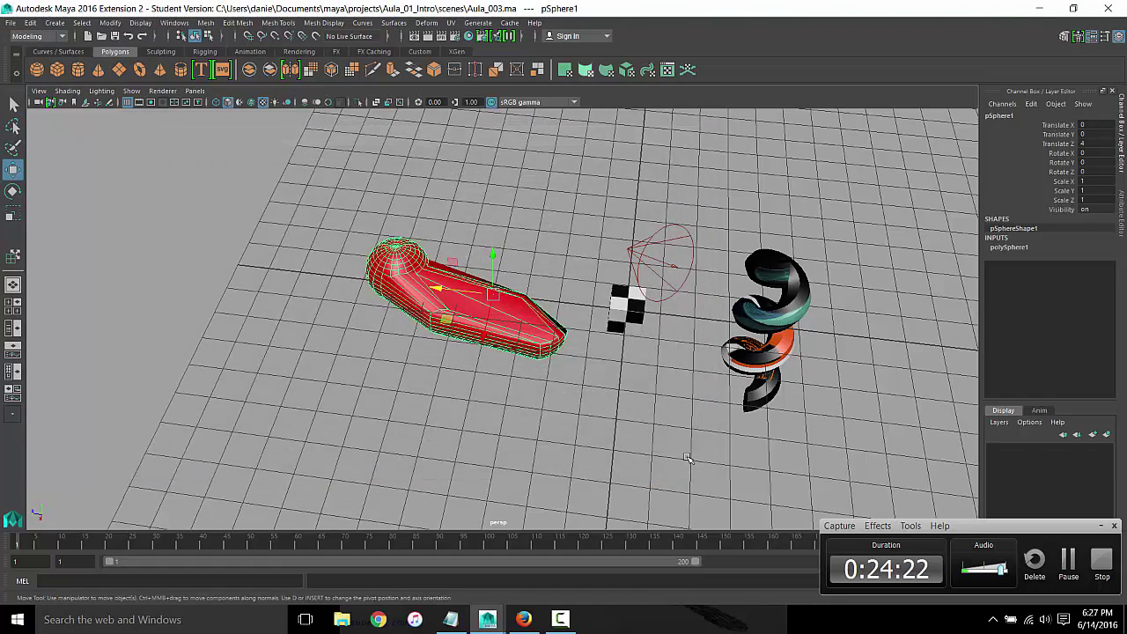
mouse_move(574, 441)
left_mouse_down("alt")
mouse_move(382, 400)
mouse_move(472, 396)
left_mouse_up("alt")
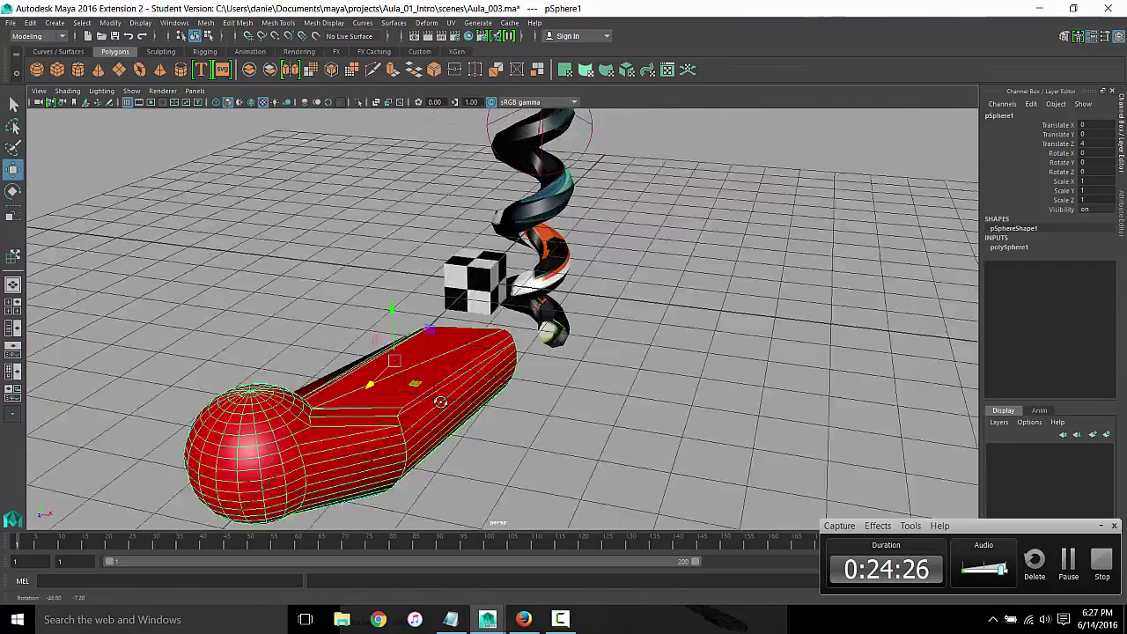
left_click_drag(472, 396, 387, 399, "alt")
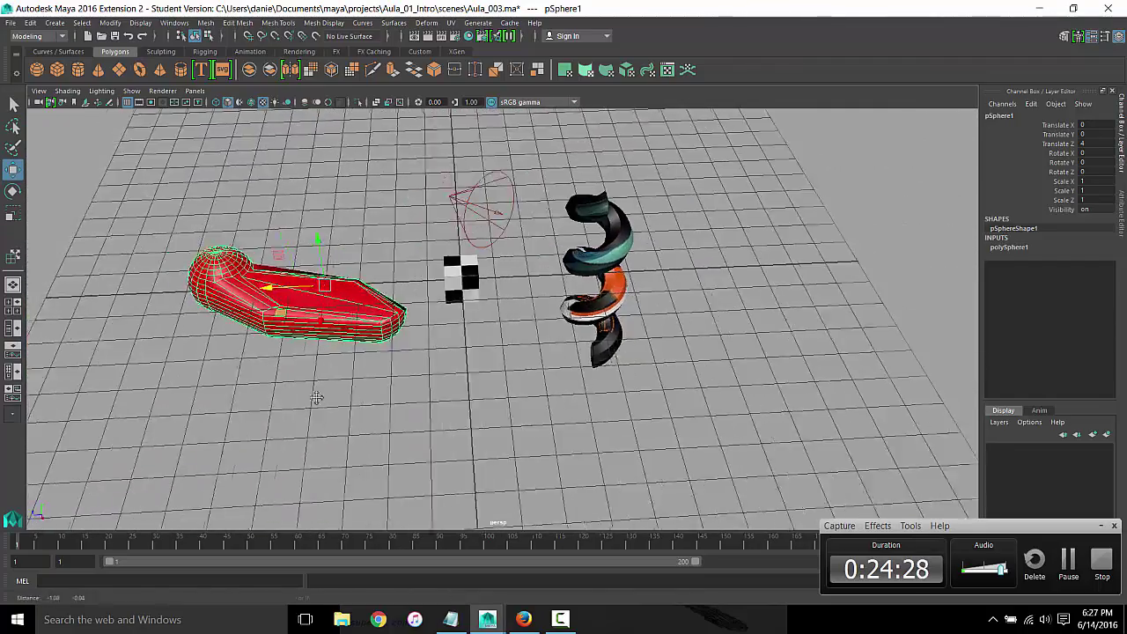
left_click(1098, 527)
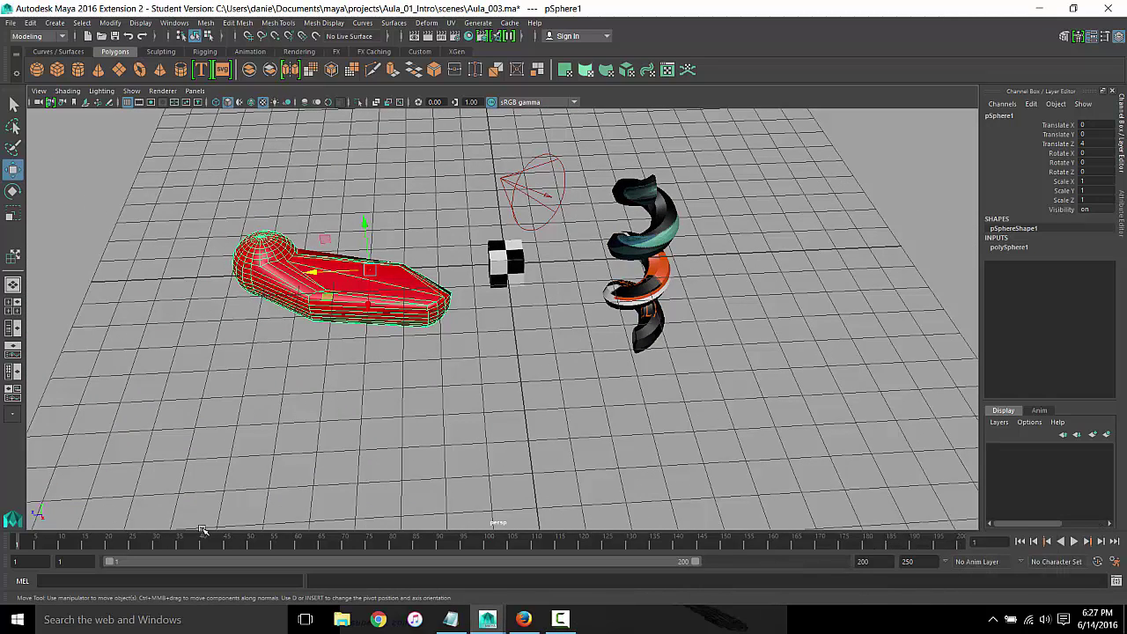
left_click(24, 541)
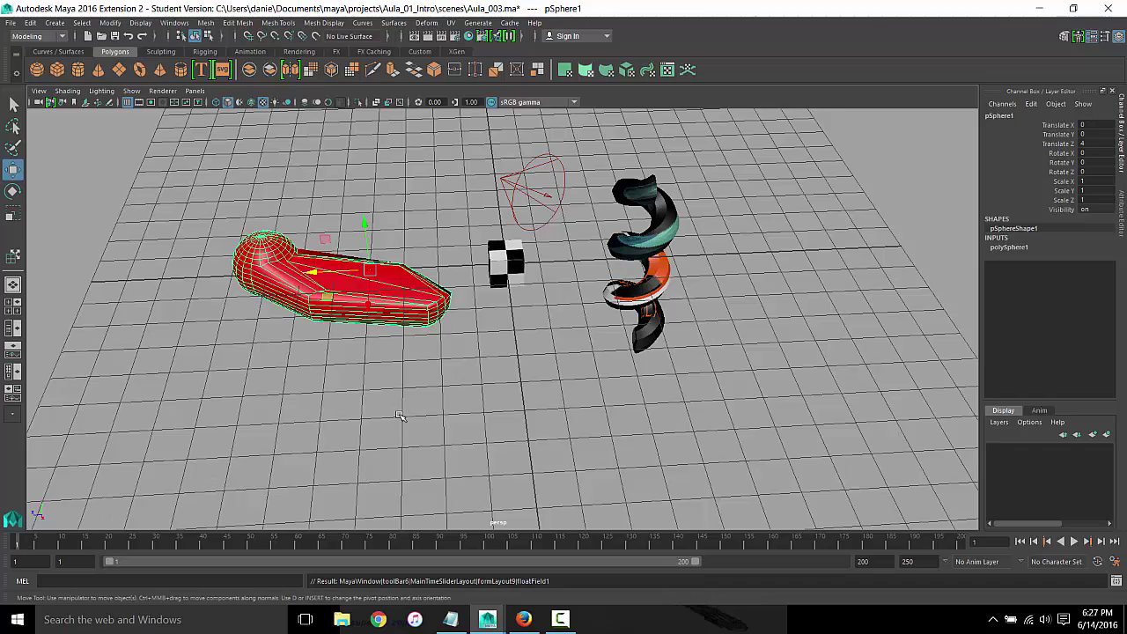
mouse_move(398, 429)
left_mouse_down("alt")
mouse_move(516, 408)
mouse_move(514, 394)
left_mouse_up("alt")
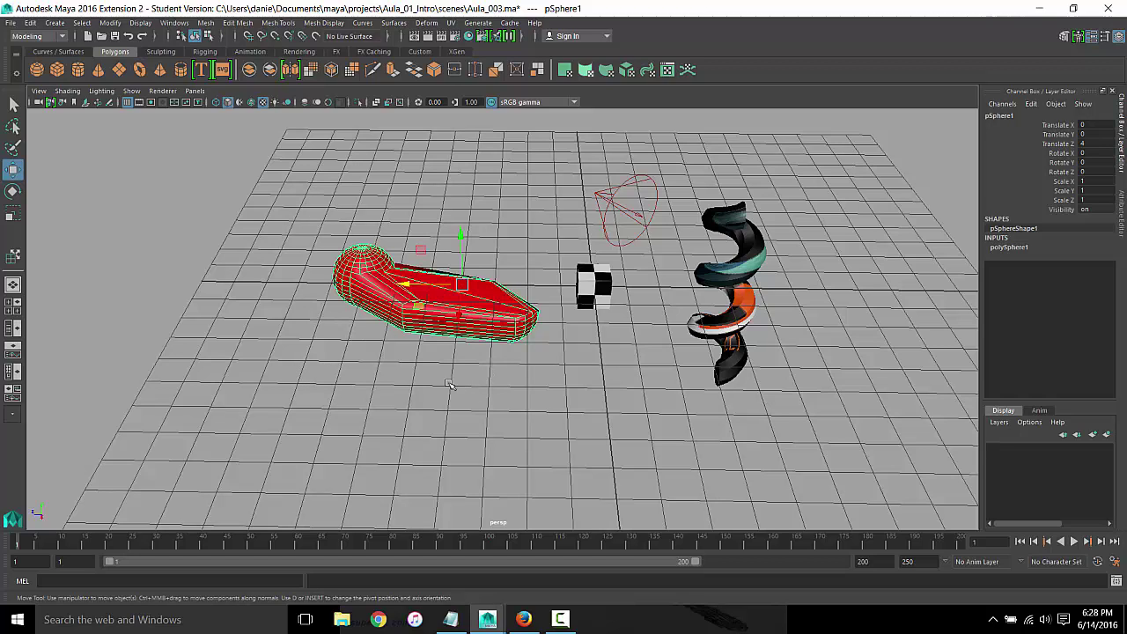
Drag the slab's vertices outward to shape it into a sharp triangular wedge
right_click(355, 266)
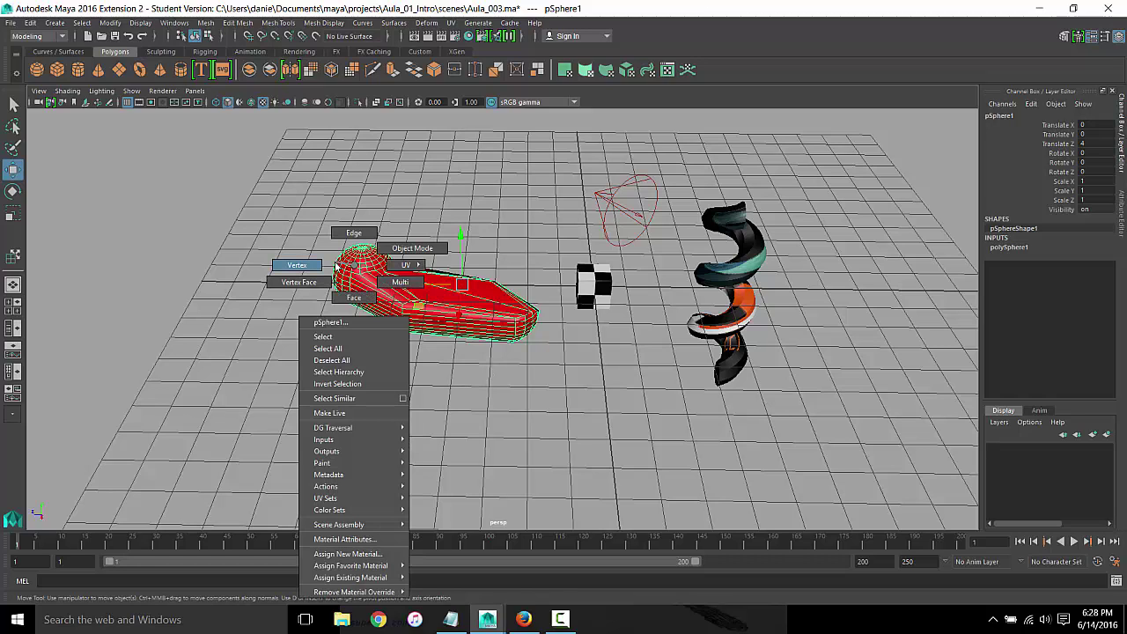
left_click(330, 266)
mouse_move(328, 257)
left_mouse_down()
mouse_move(345, 287)
mouse_move(289, 266)
left_mouse_up()
mouse_move(350, 238)
left_mouse_down()
mouse_move(398, 303)
mouse_move(424, 274)
left_mouse_up()
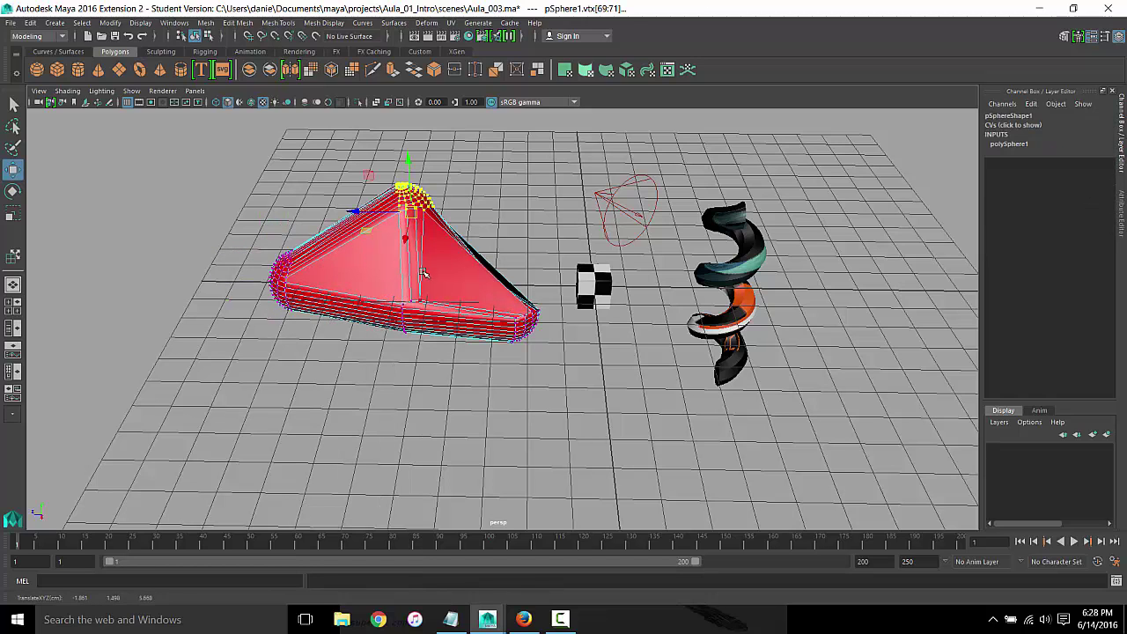
left_click(456, 377)
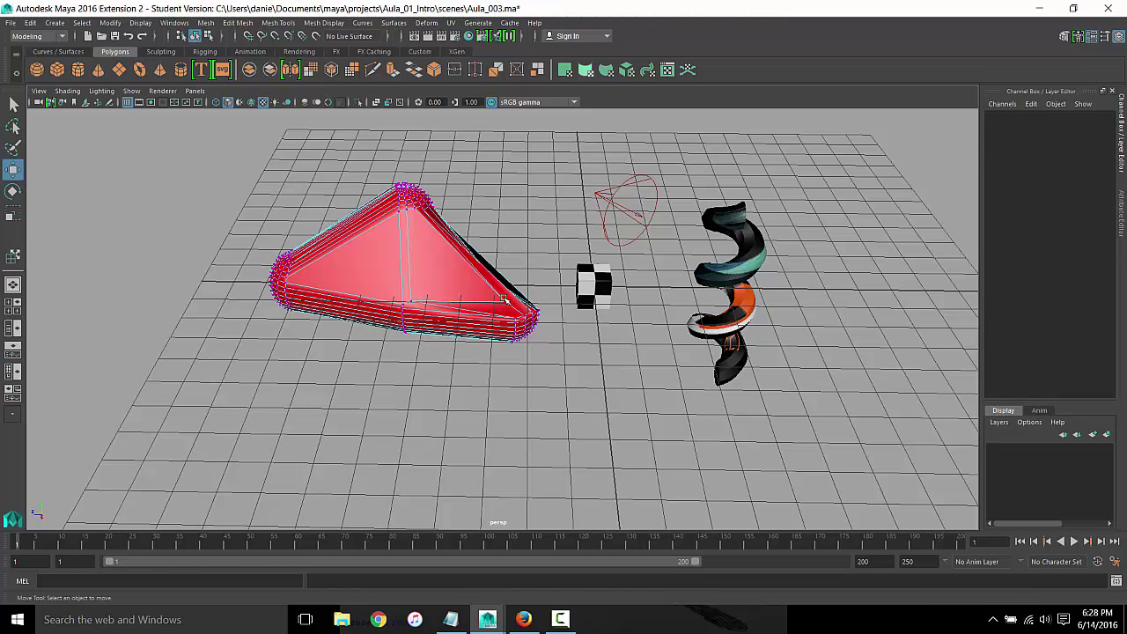
left_click(505, 299)
left_click_drag(503, 299, 477, 294)
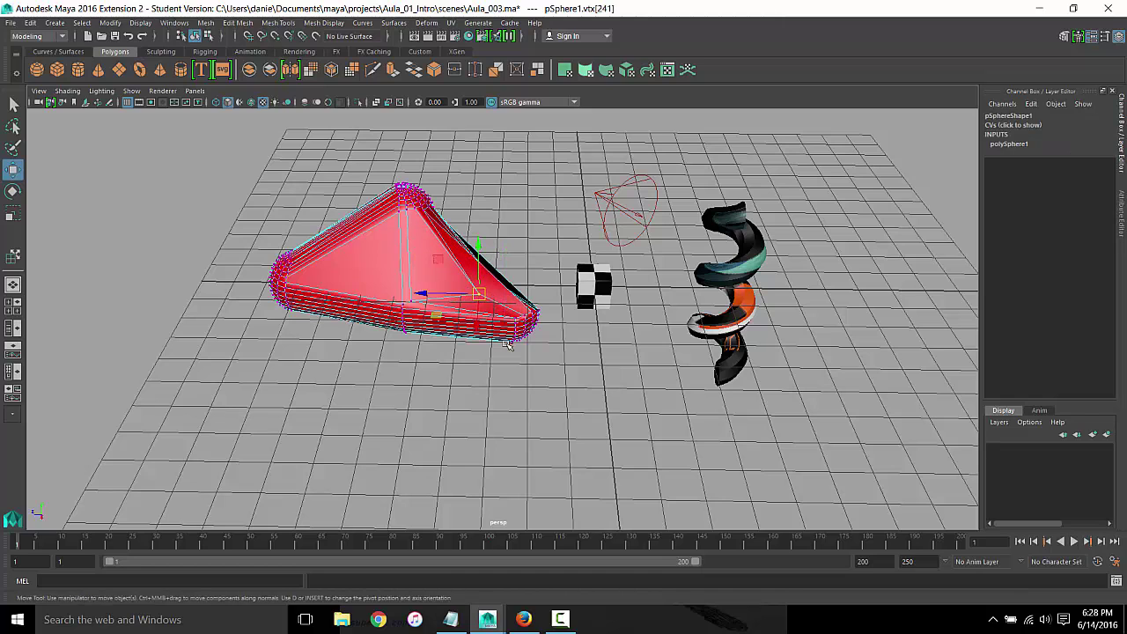
Pull an edge of the slab down, undo it, and return to Object Mode
mouse_move(507, 343)
right_mouse_down()
mouse_move(509, 326)
mouse_move(431, 310)
right_mouse_up()
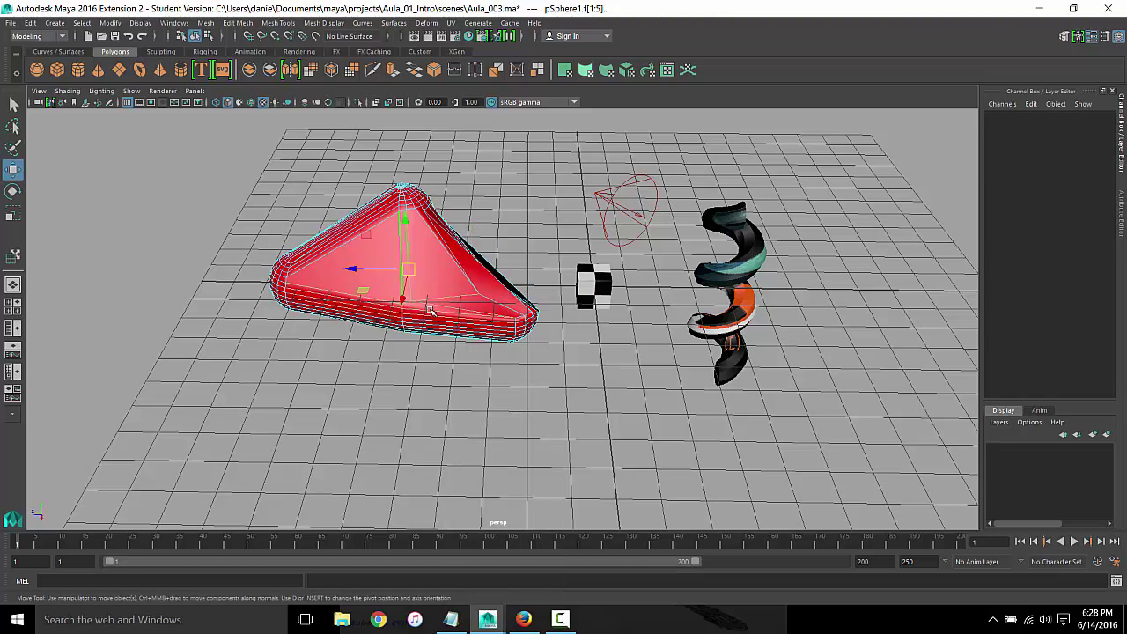
left_click(431, 310)
middle_click_drag(414, 291, 365, 341)
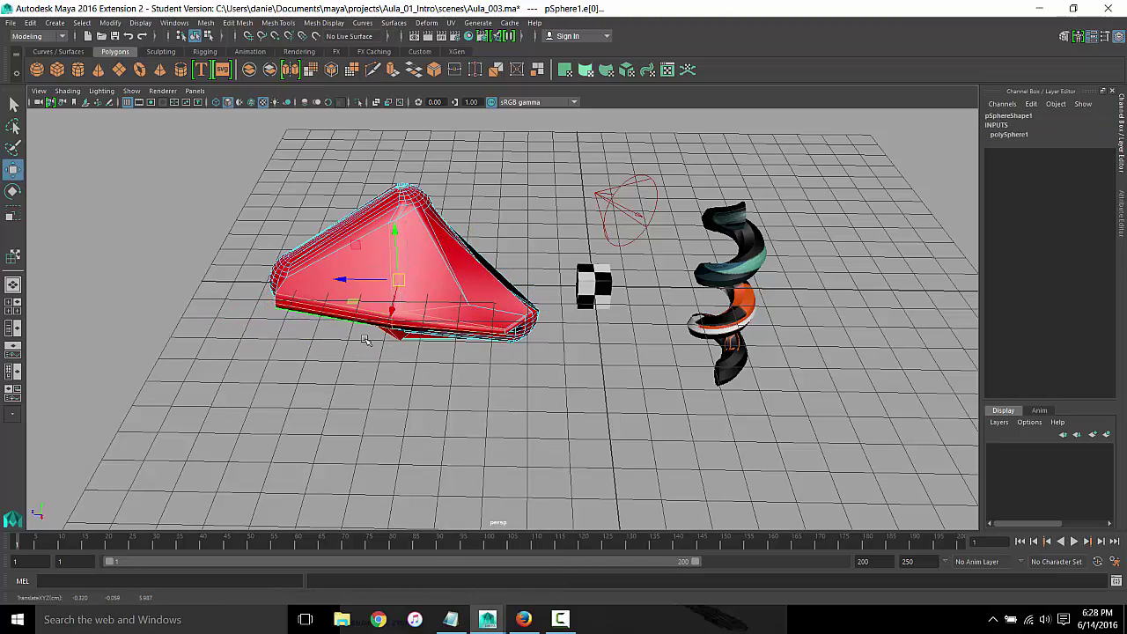
key("ctrl+z")
right_click_drag(461, 257, 467, 256)
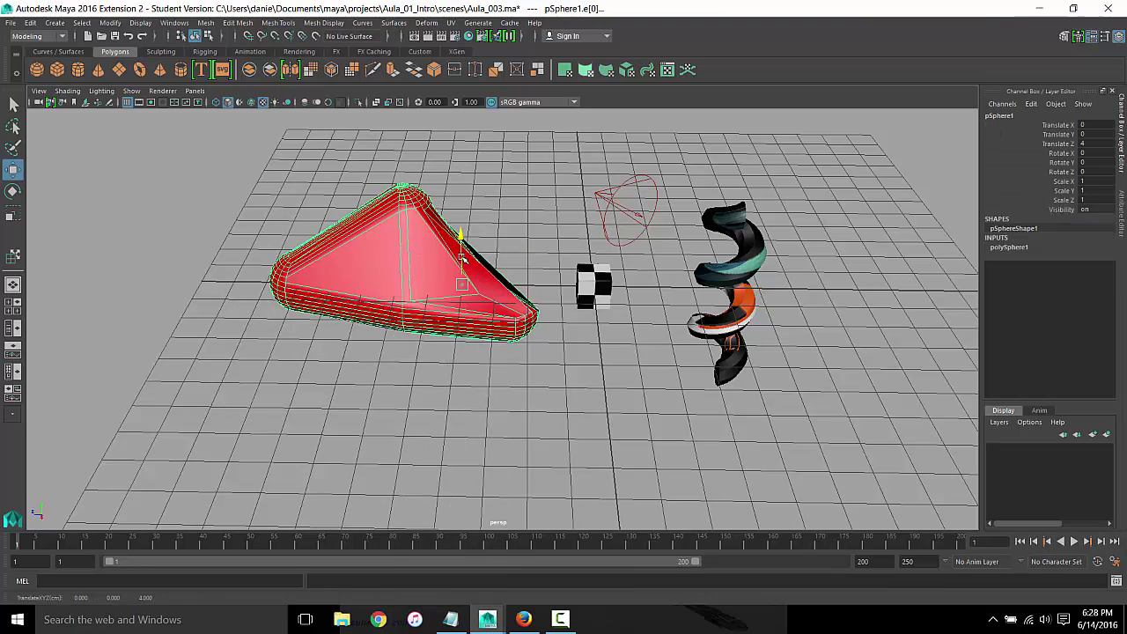
Play back the current animation to review it
key("alt+v")
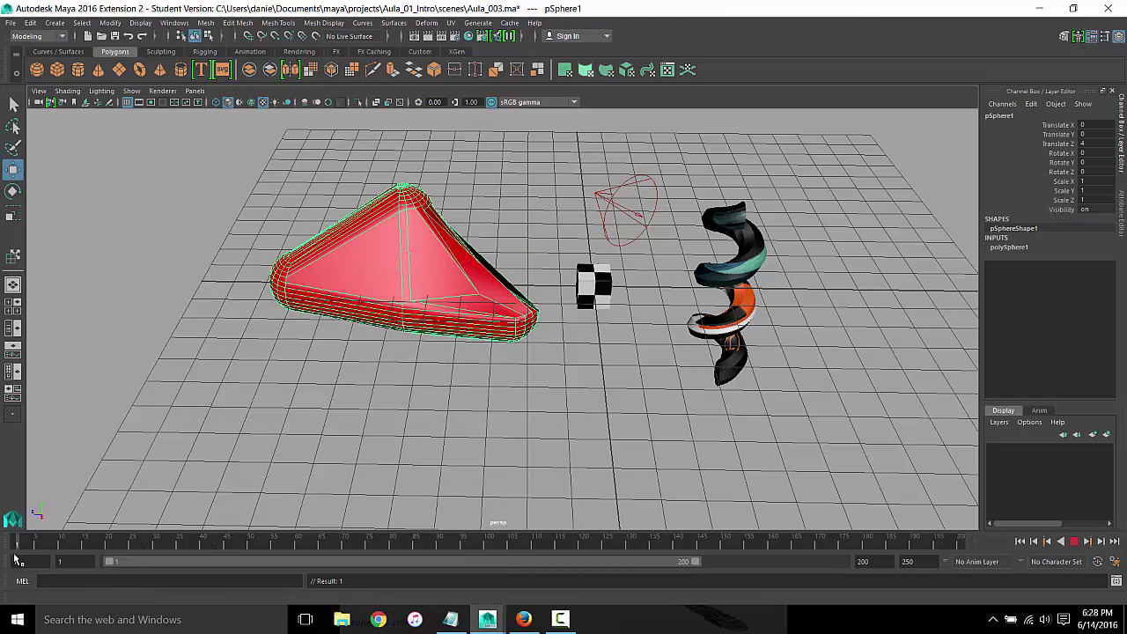
key("alt+v")
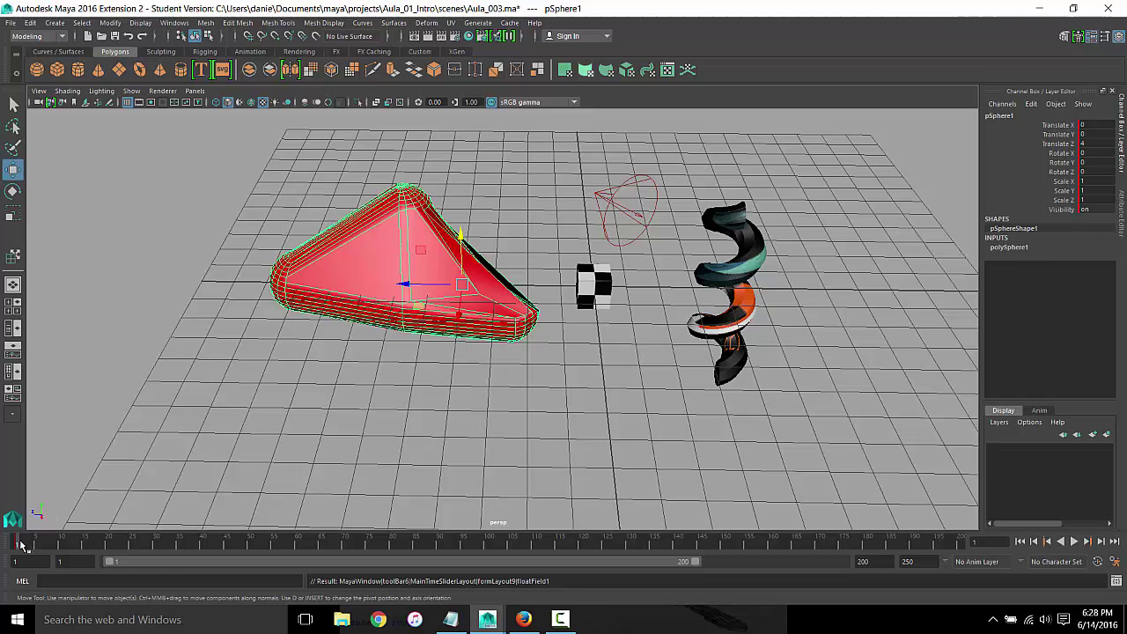
key("alt+v")
key("alt+v")
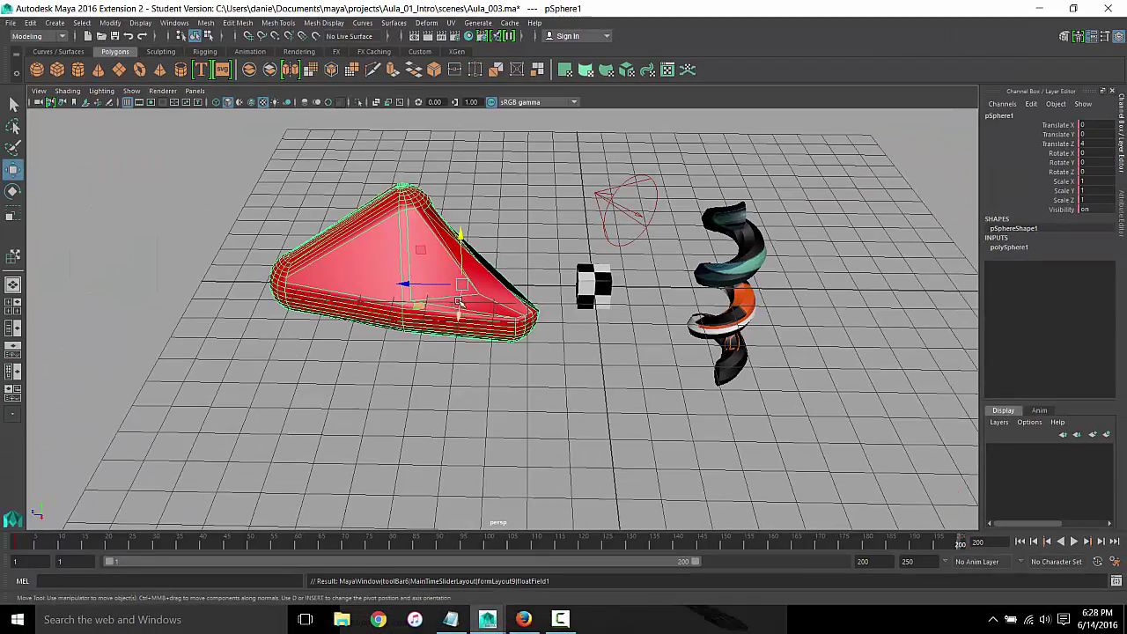
Move the slab to the lower right at frame 200, then replay from frame 1
left_click_drag(420, 303, 615, 497)
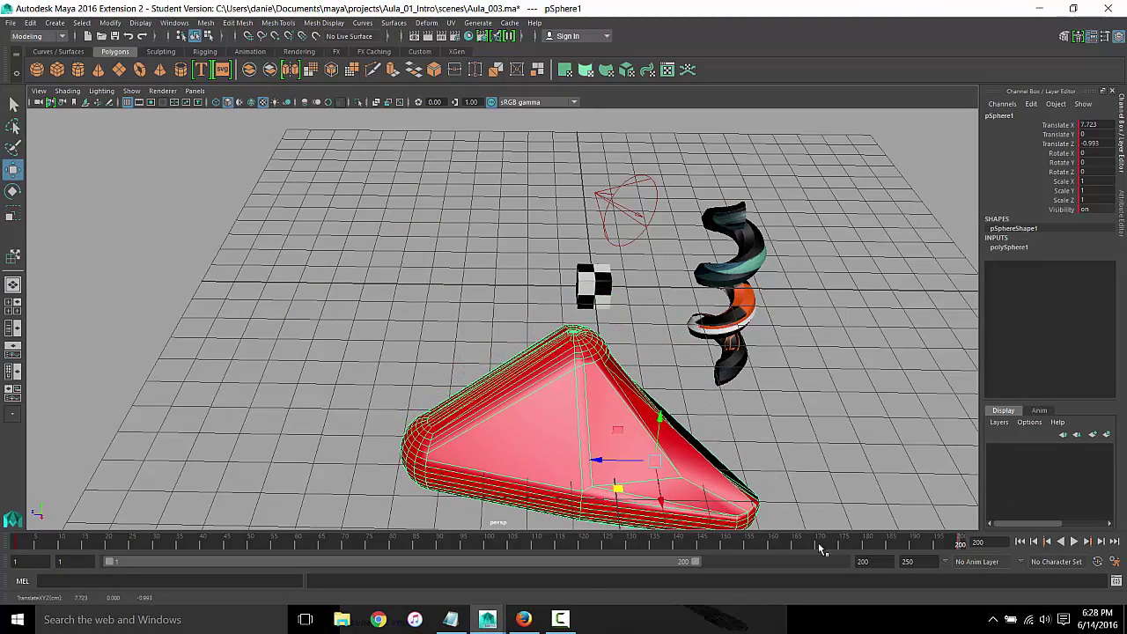
left_click_drag(951, 544, 3, 539)
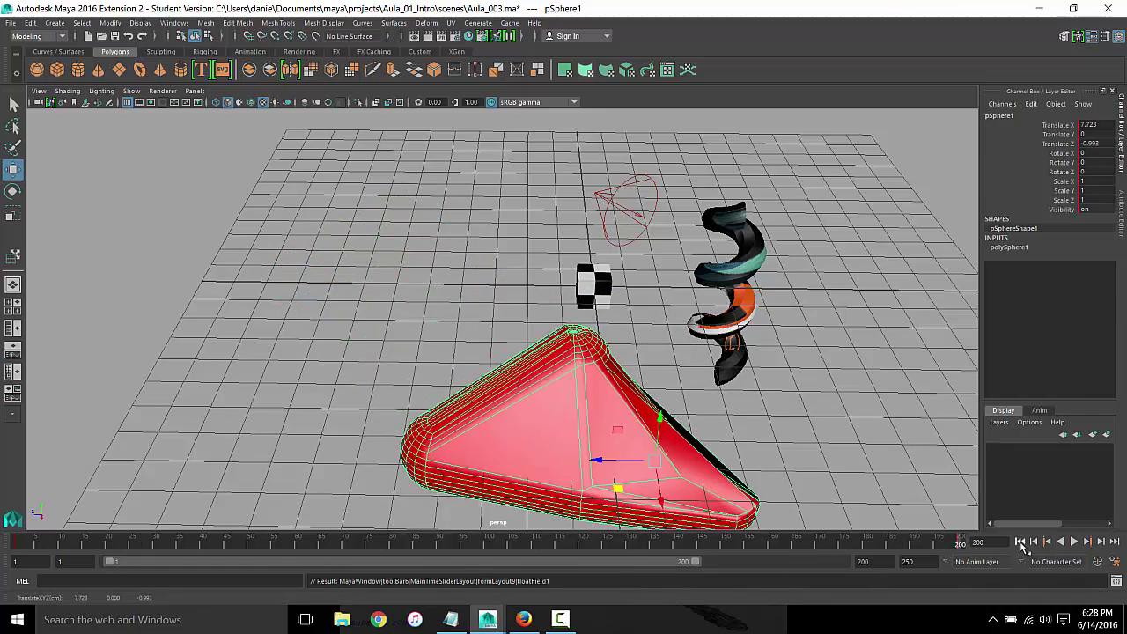
left_click(1021, 542)
left_click(1074, 541)
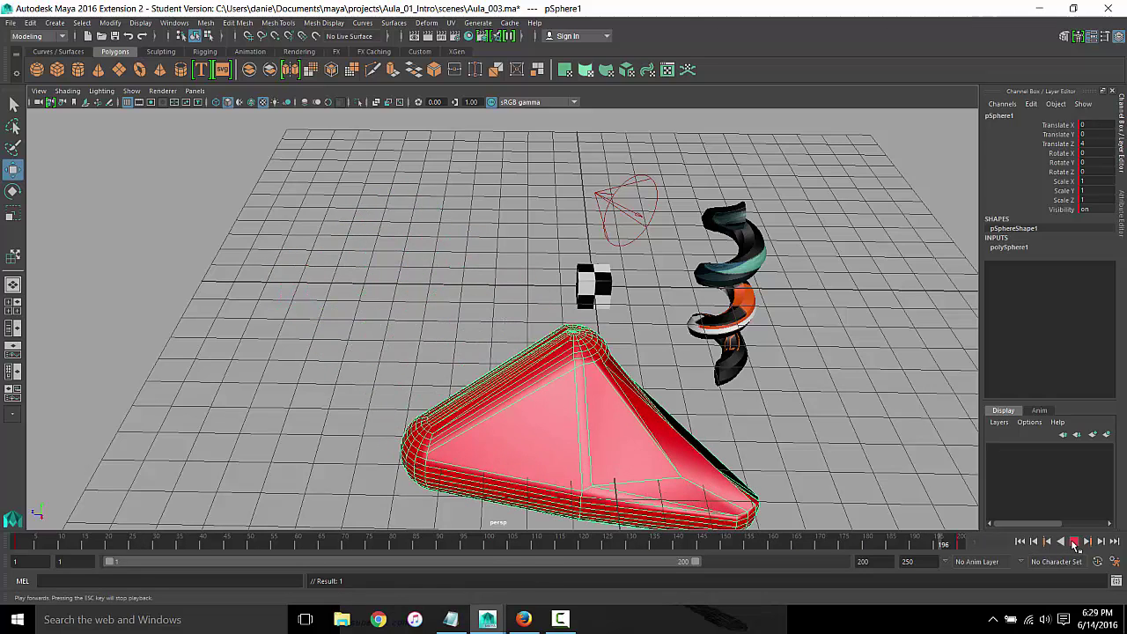
left_click(1074, 543)
left_click(1074, 542)
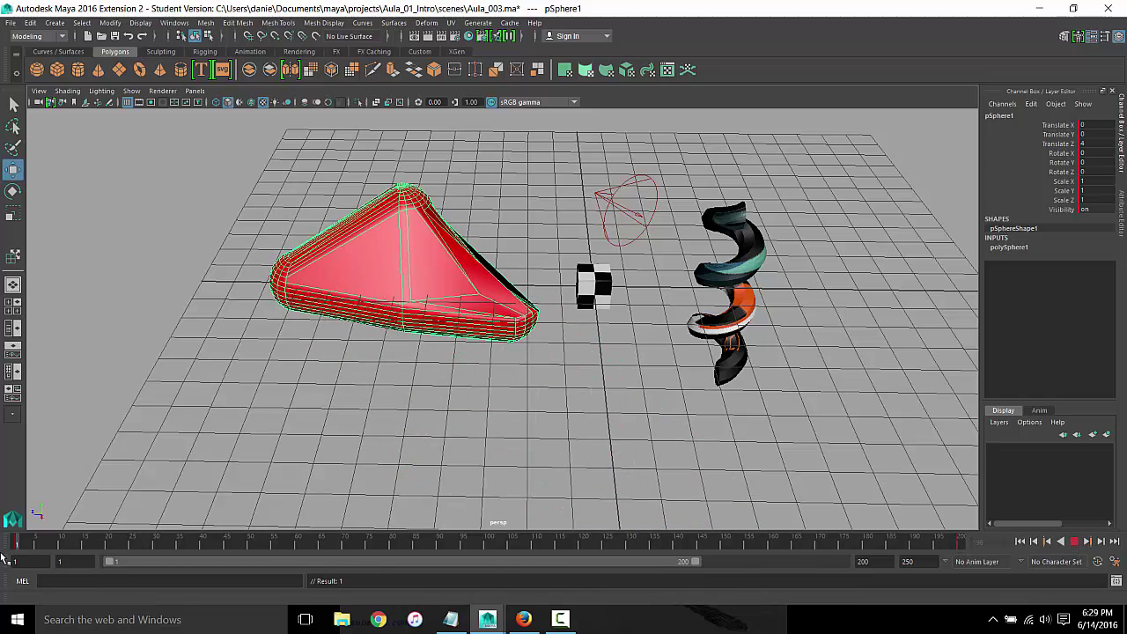
key("Escape")
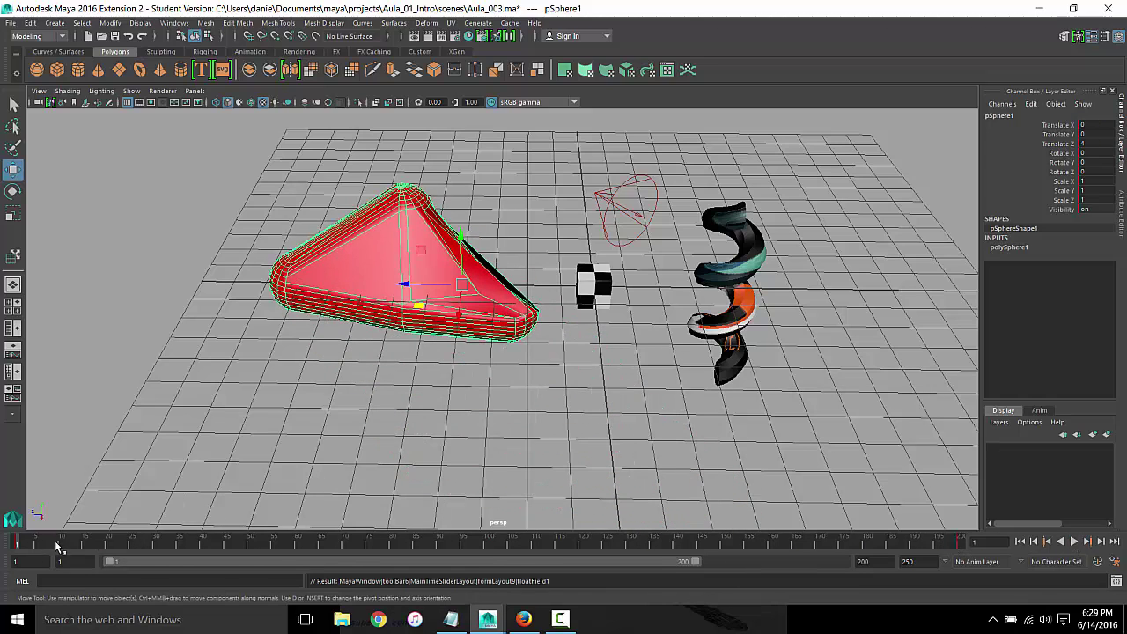
left_click(964, 546)
Delete the slab's keyframes from the time slider at frame 1
right_click(965, 545)
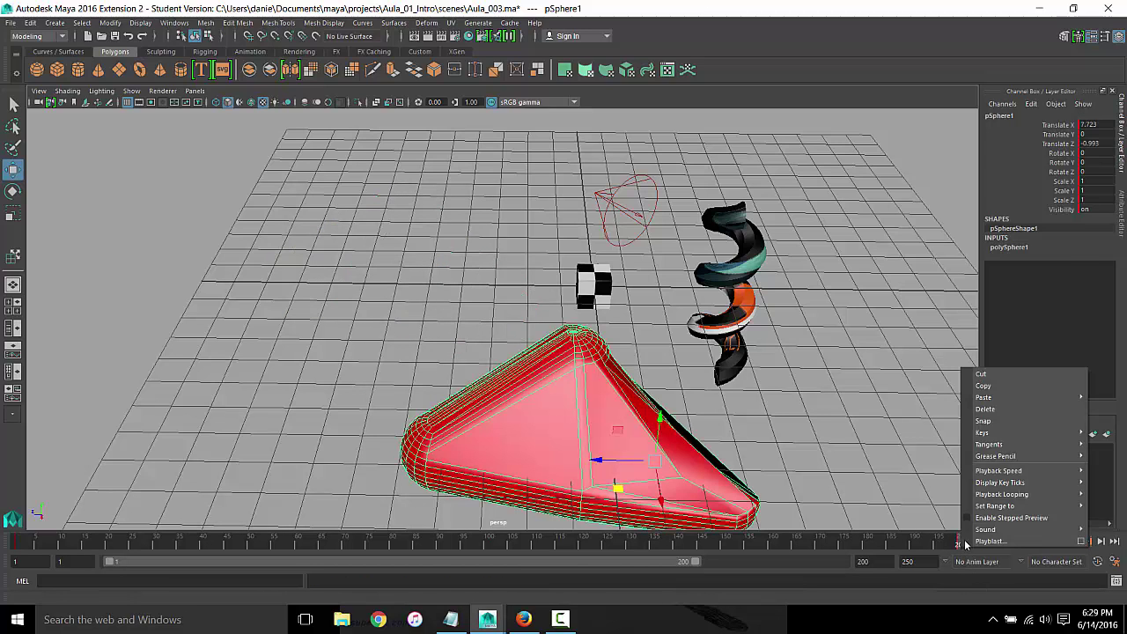
left_click(26, 543)
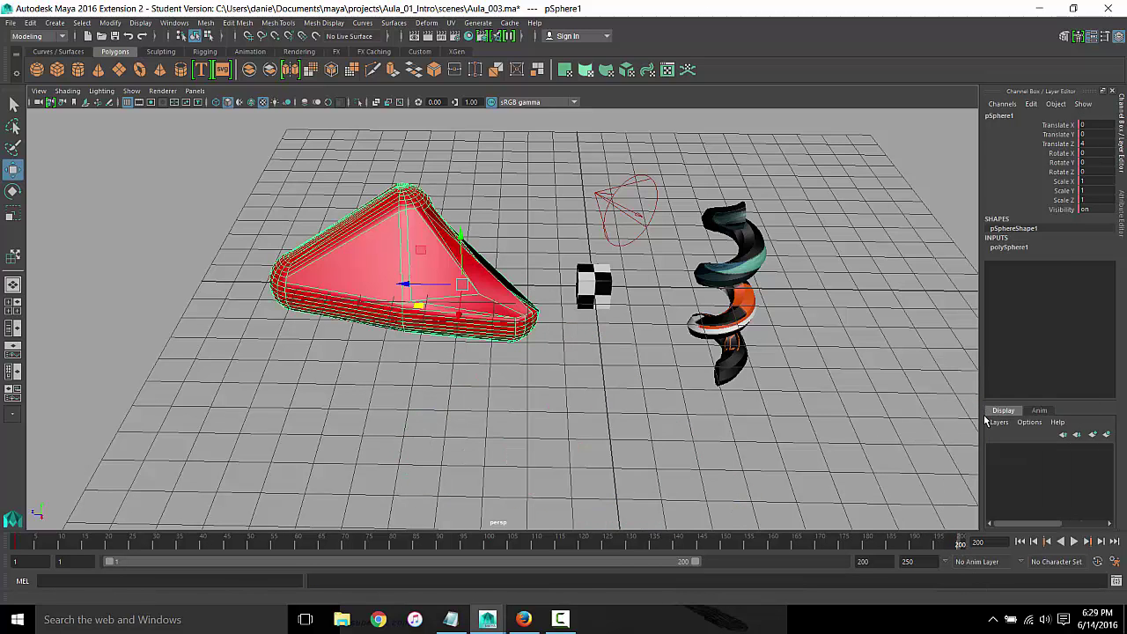
right_click(25, 544)
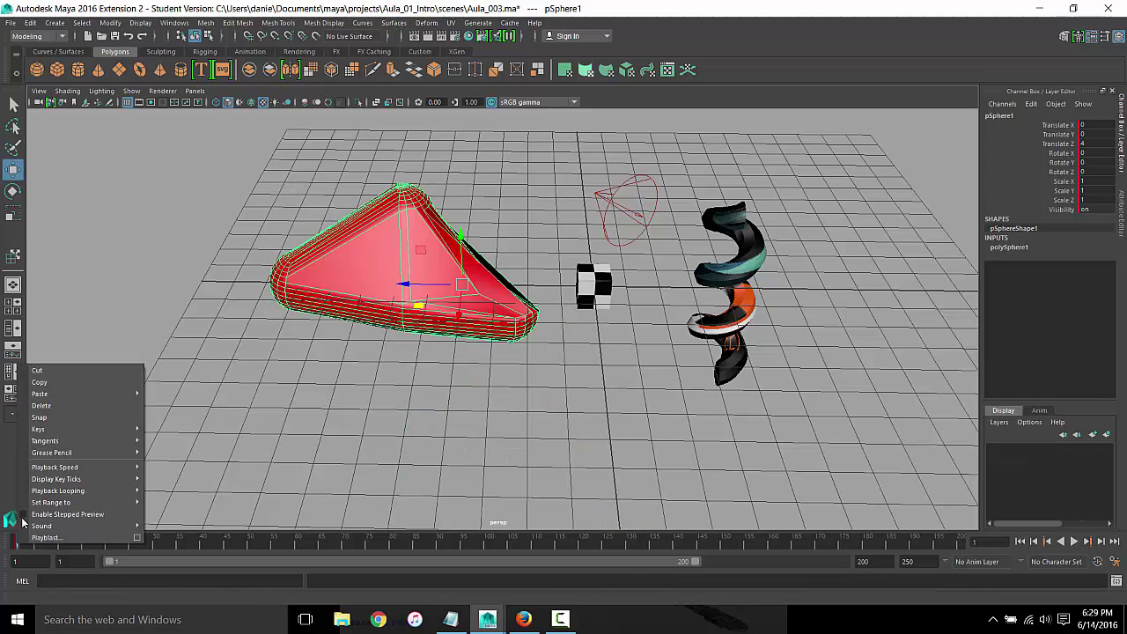
left_click(47, 406)
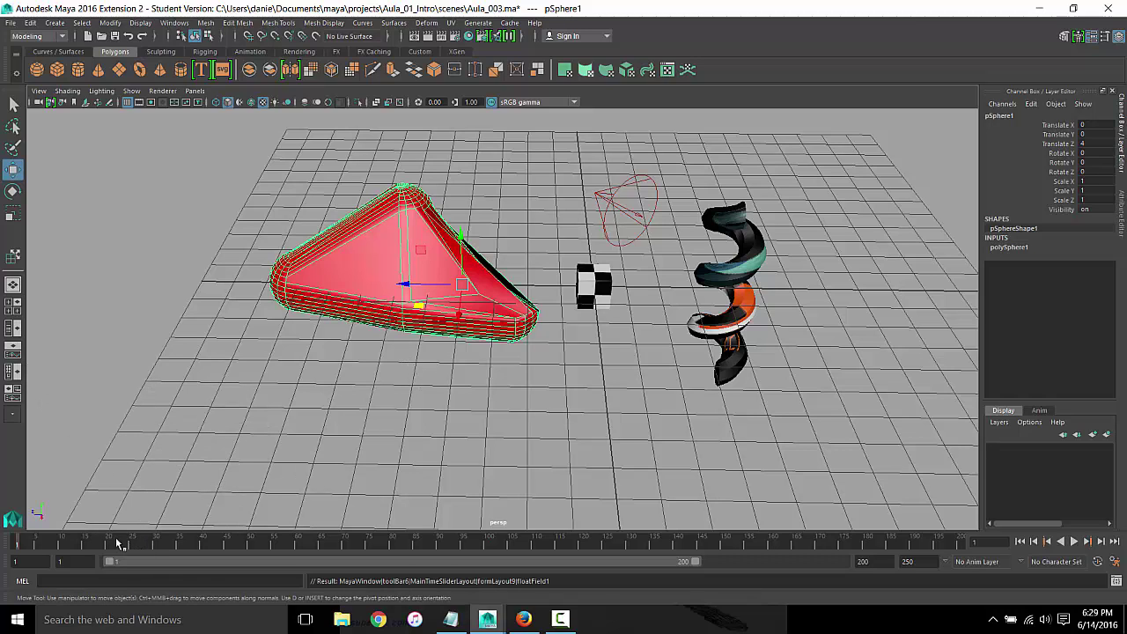
Play and stop the animation to confirm the slab stays in place
key("alt+v")
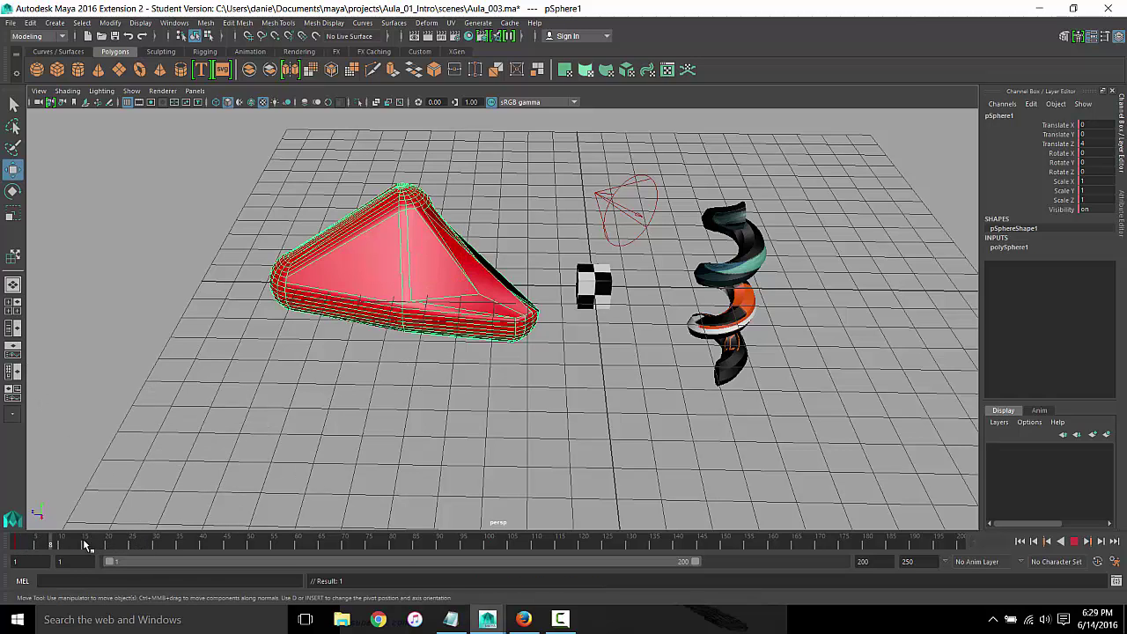
key("alt+v")
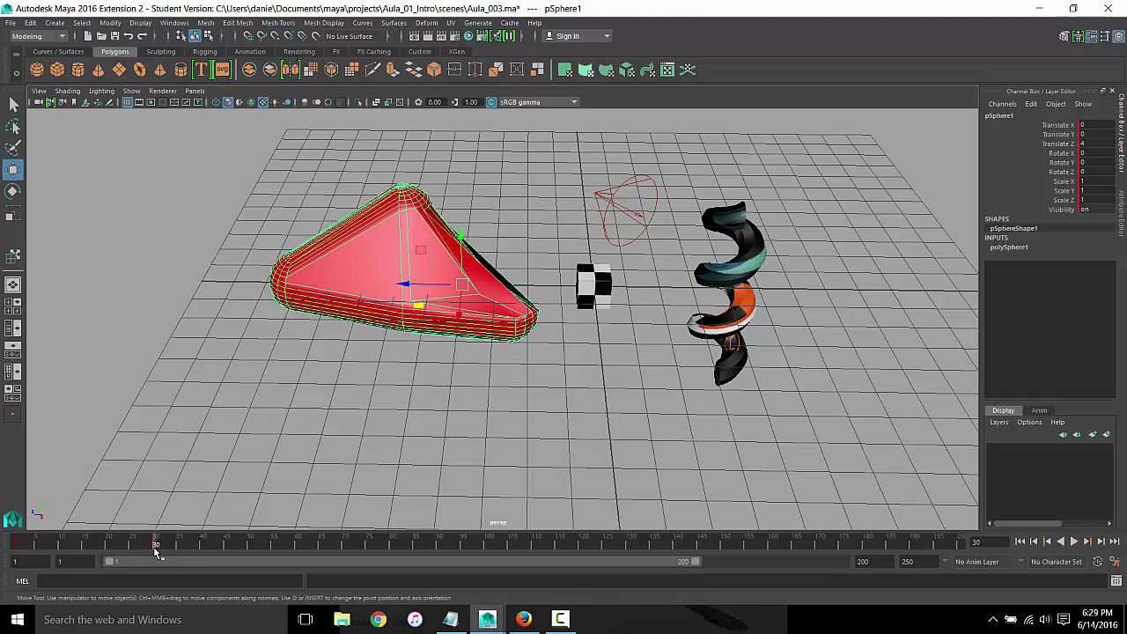
key("alt+v")
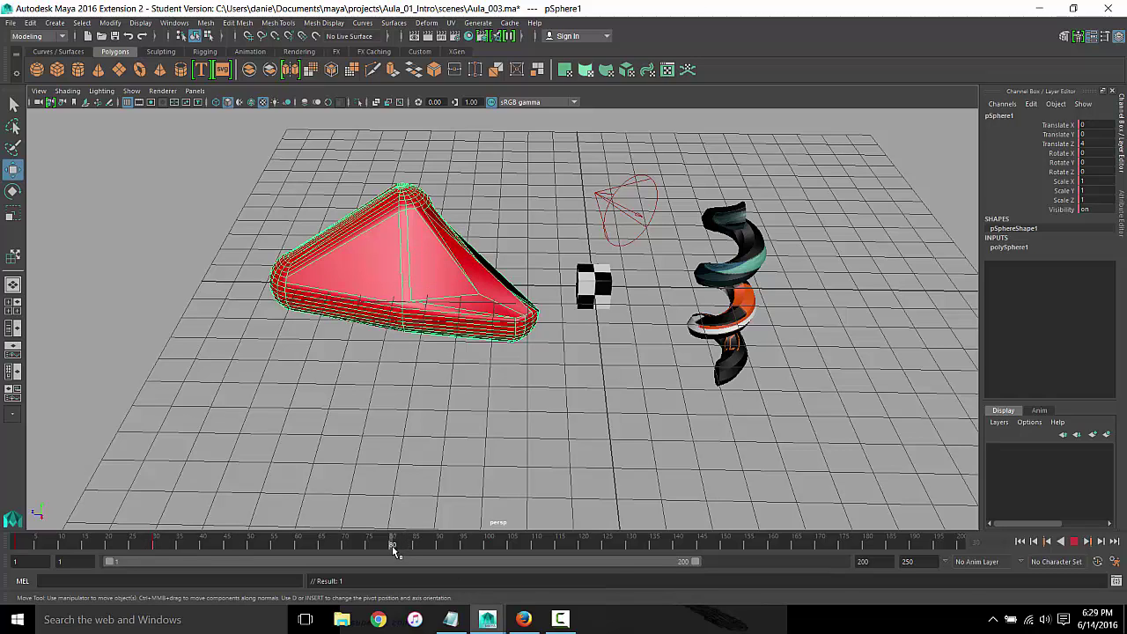
key("alt+v")
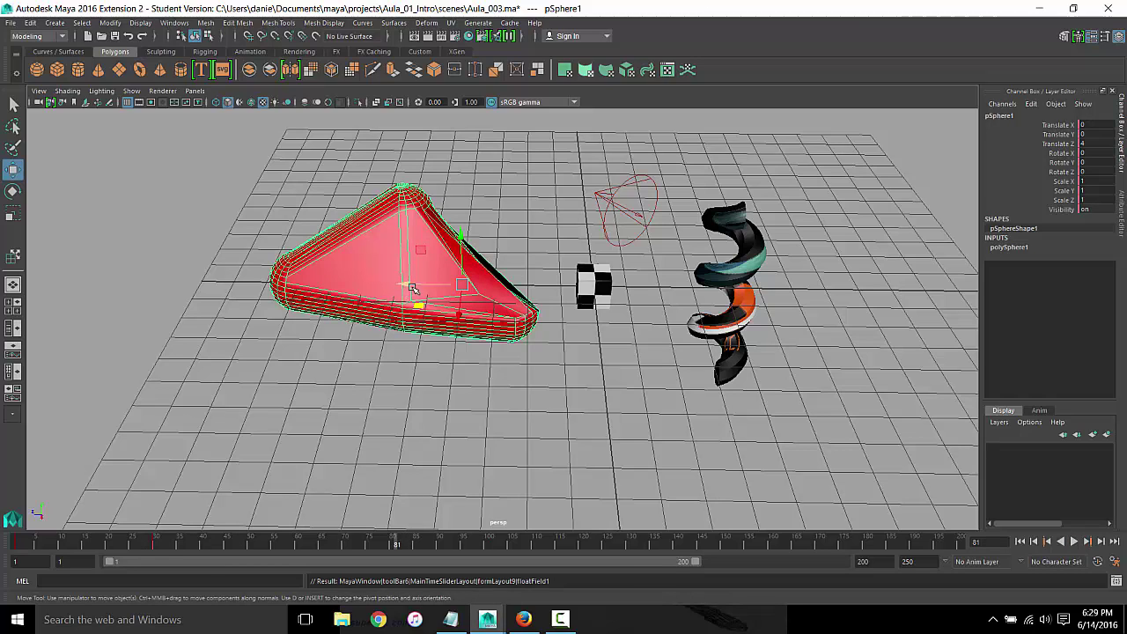
Move the slab into the helix at 81, upper left at 155, lower left at 200, then play
mouse_move(410, 290)
left_mouse_down()
mouse_move(763, 286)
mouse_move(779, 236)
left_mouse_up()
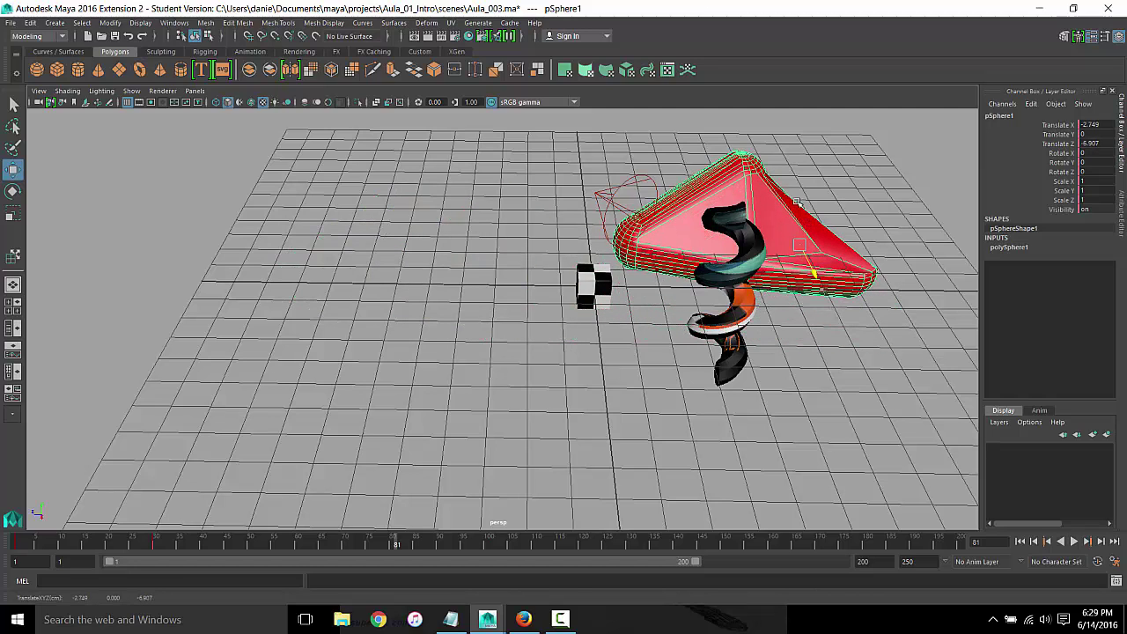
left_click_drag(565, 541, 748, 541)
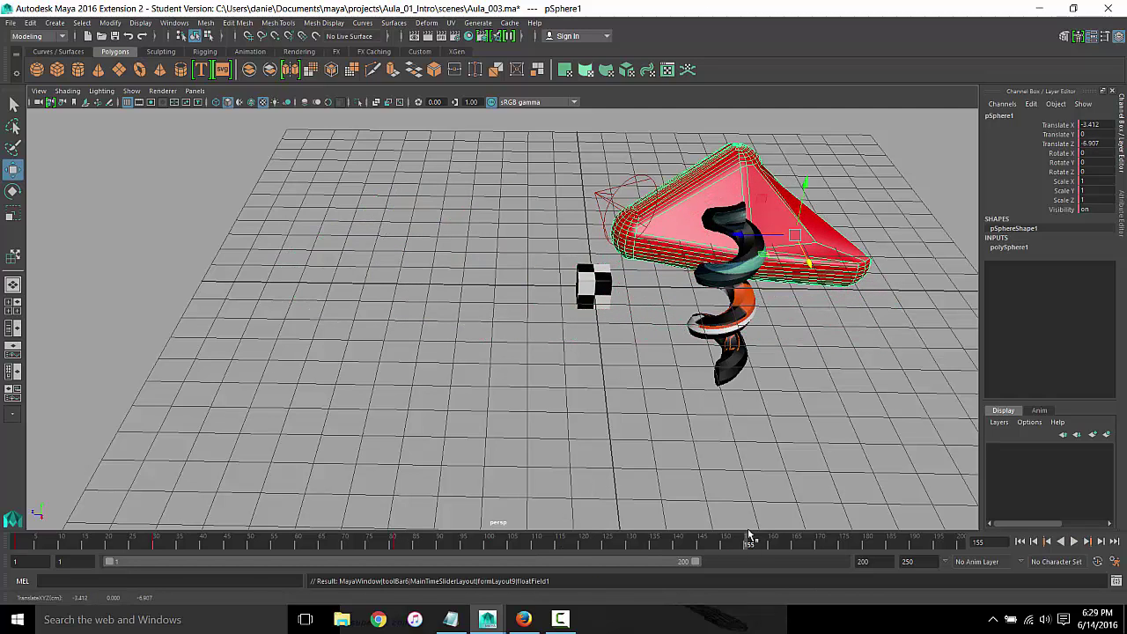
mouse_move(798, 235)
left_mouse_down()
mouse_move(440, 137)
mouse_move(387, 282)
left_mouse_up()
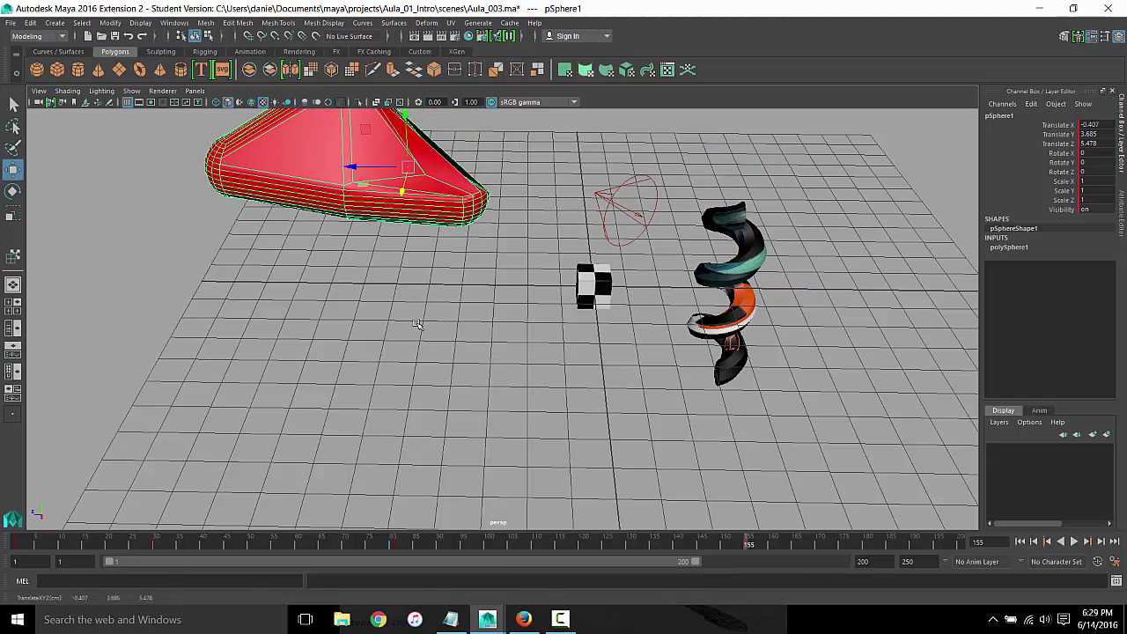
key("alt+shift+v")
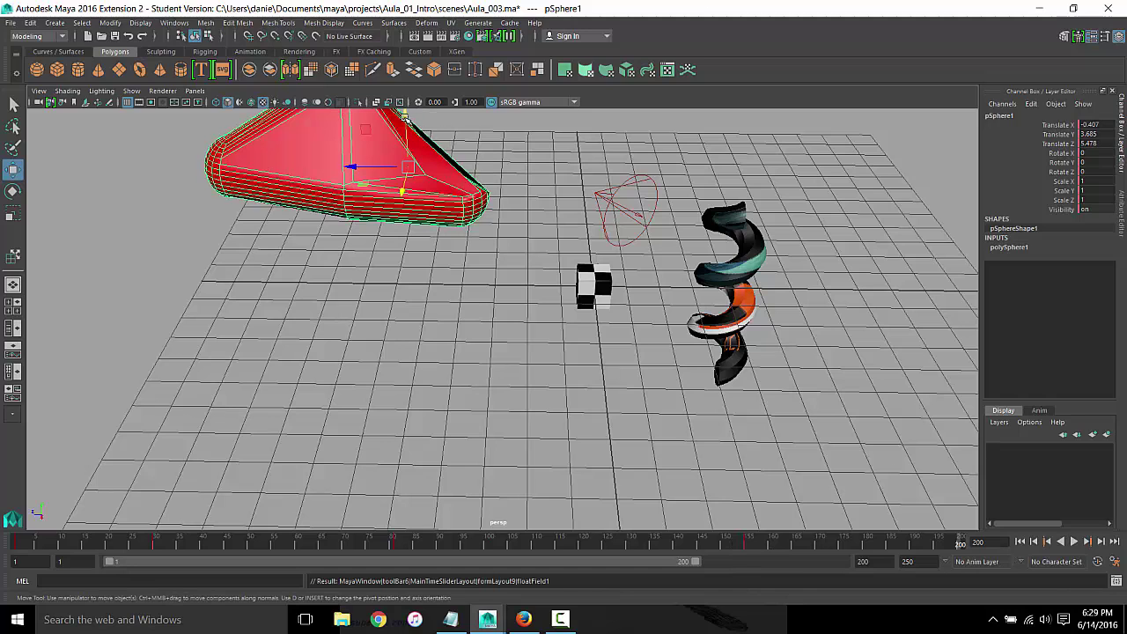
left_click_drag(403, 115, 445, 445)
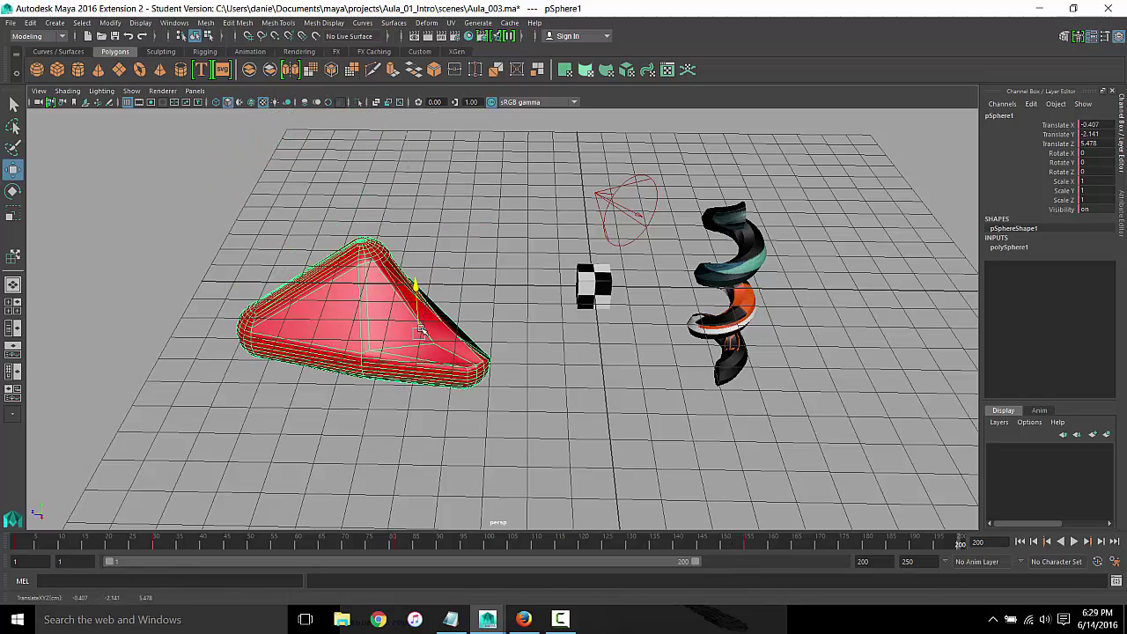
key("alt+v")
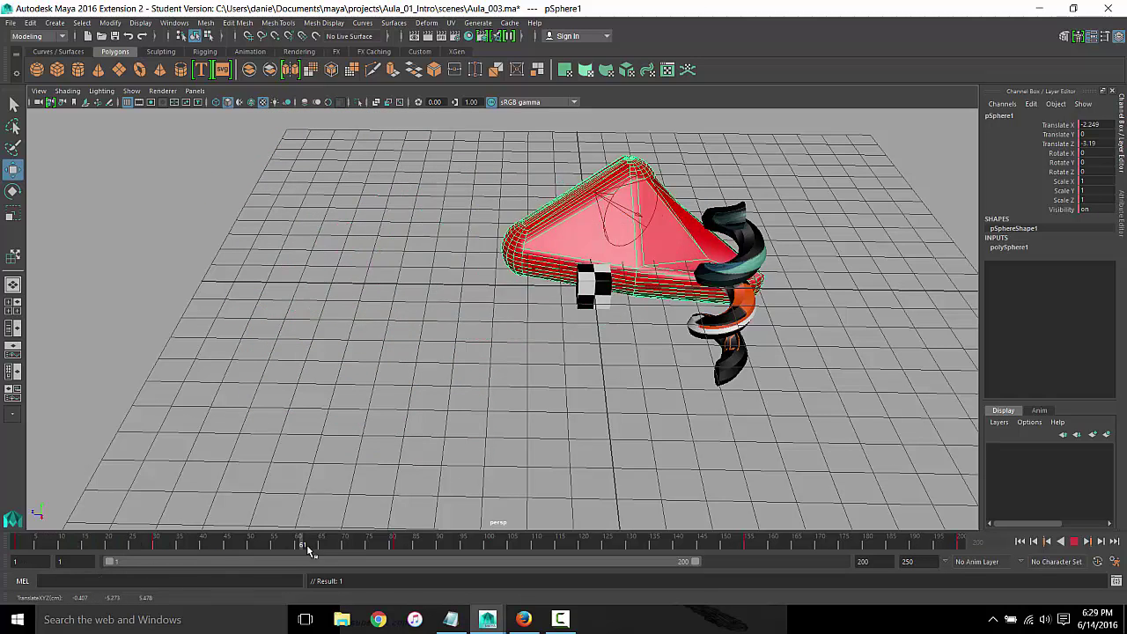
Change the version number to save as Aula_004.ma, accepting the student version warning
left_click(12, 23)
left_click(30, 83)
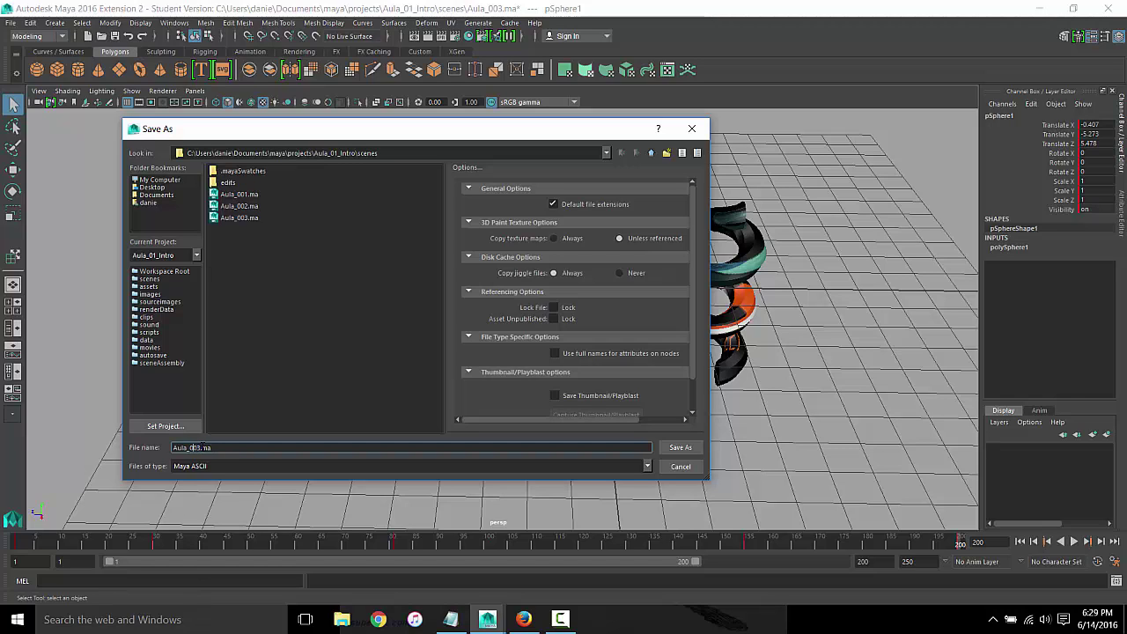
left_click_drag(202, 447, 191, 447)
left_click(663, 449)
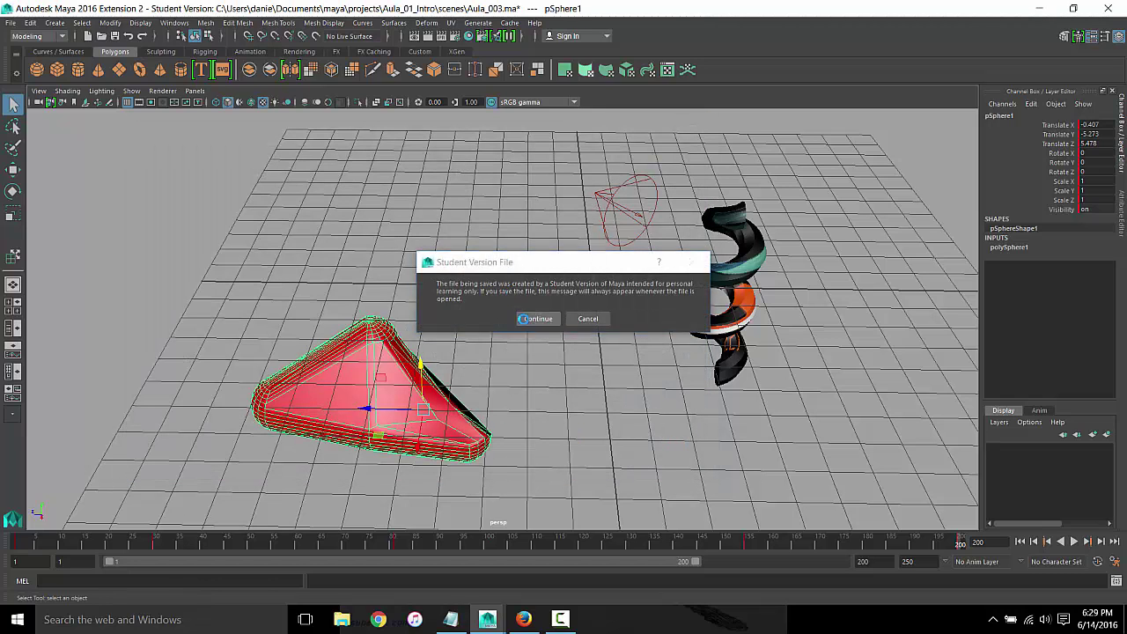
left_click(525, 323)
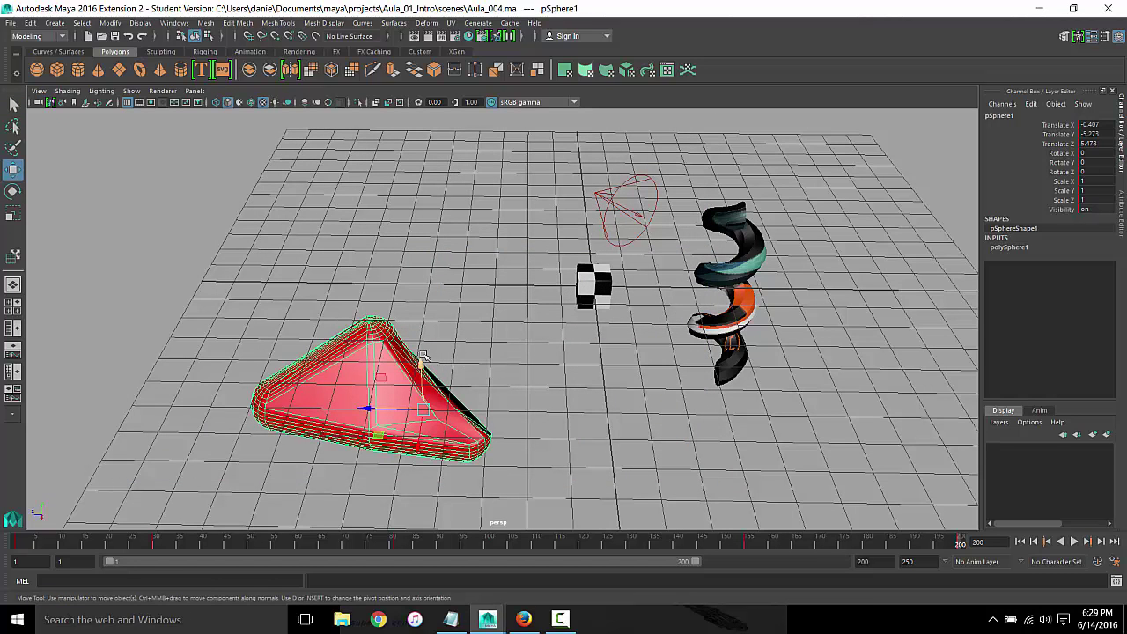
Lift the slab along Y to 0.991 above the grid at frame 200
left_click_drag(423, 356, 435, 182)
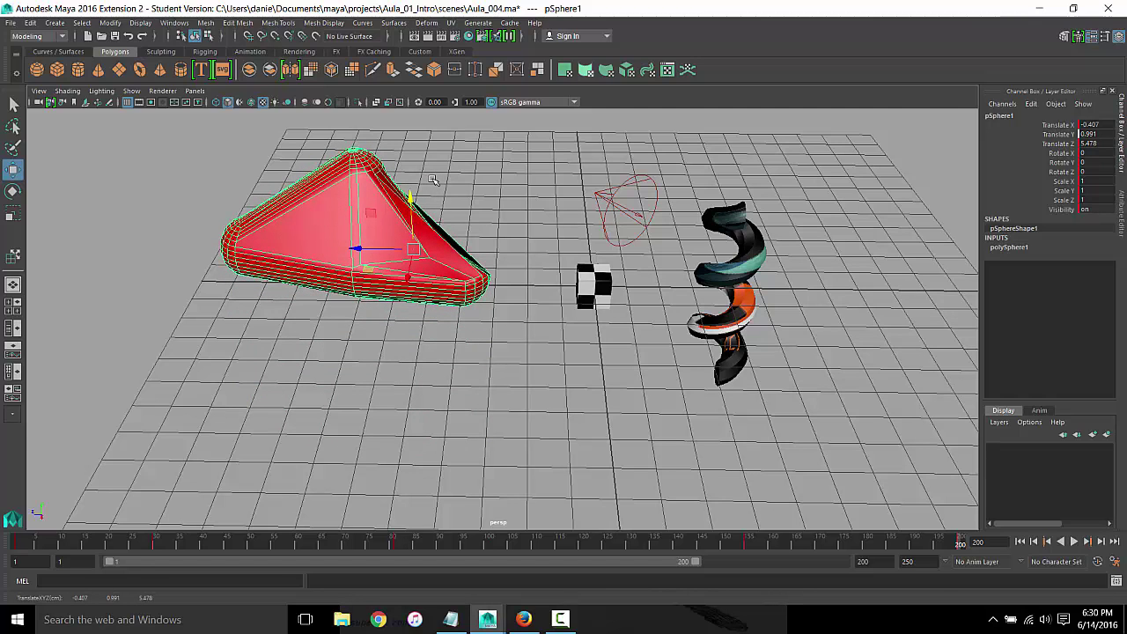
left_click(564, 616)
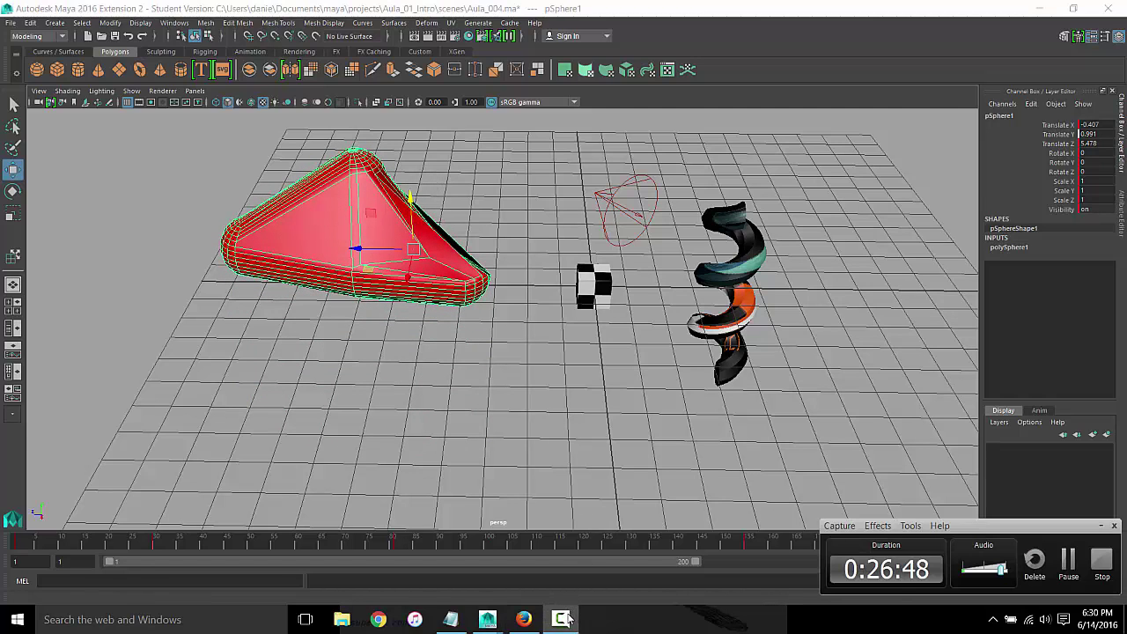